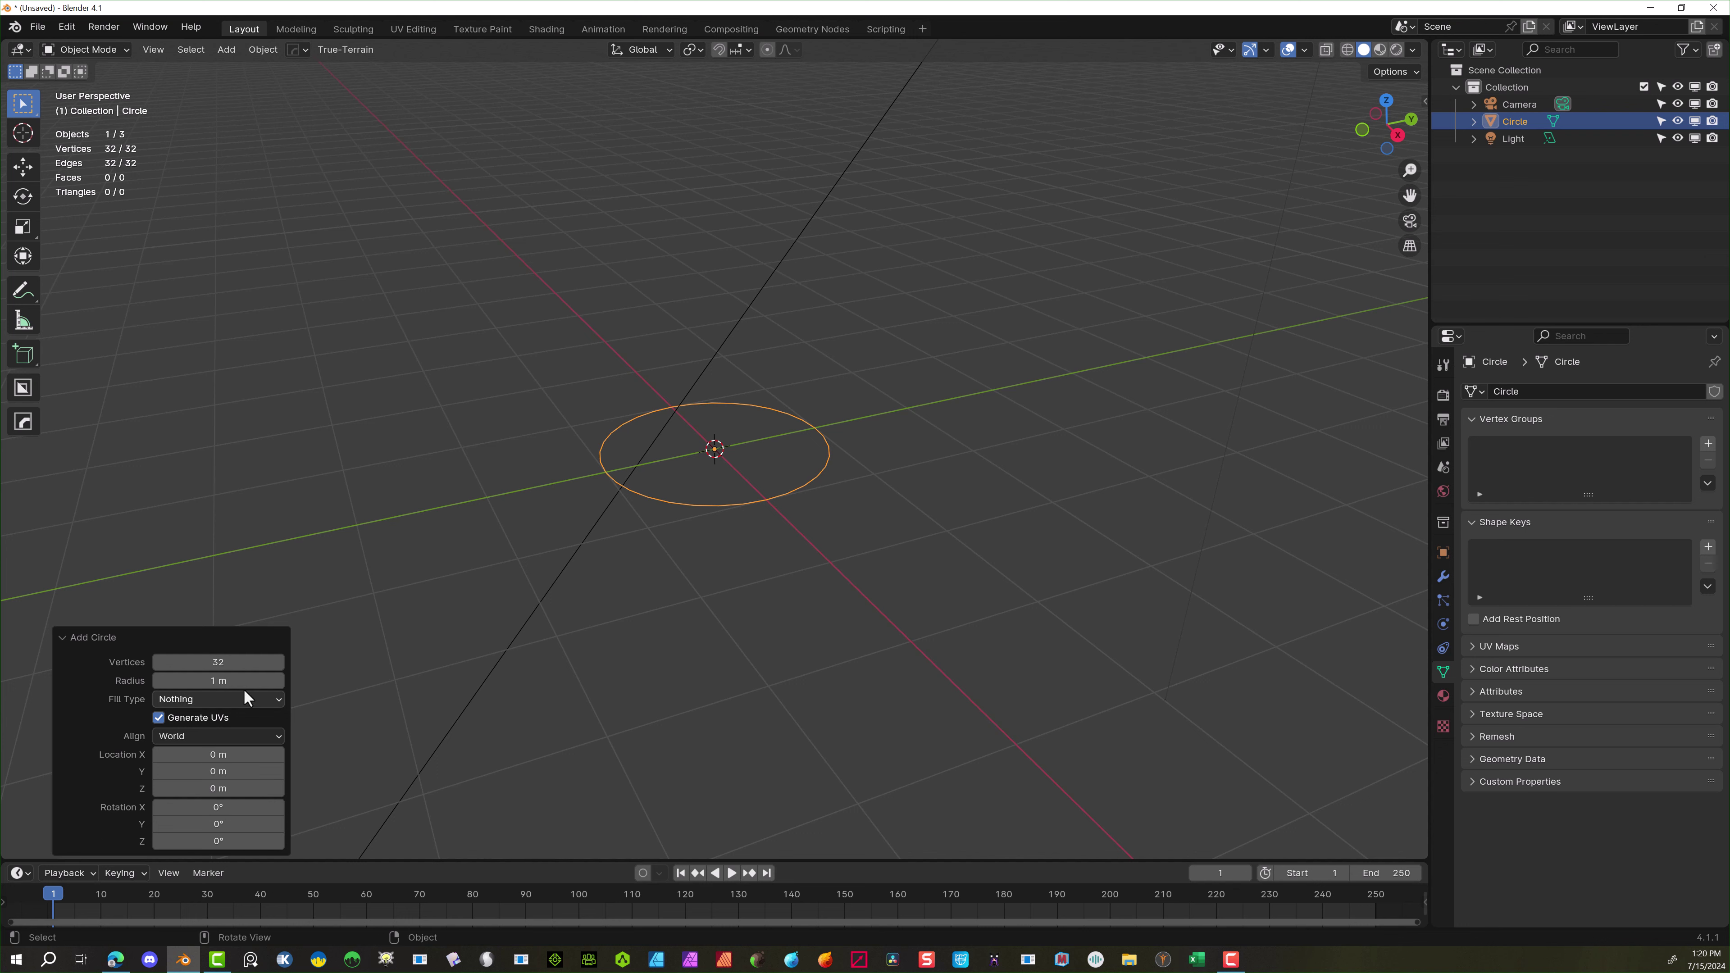
Set the new circle to 100 vertices and enter Edit Mode with all of its vertices selected
left_click(242, 662)
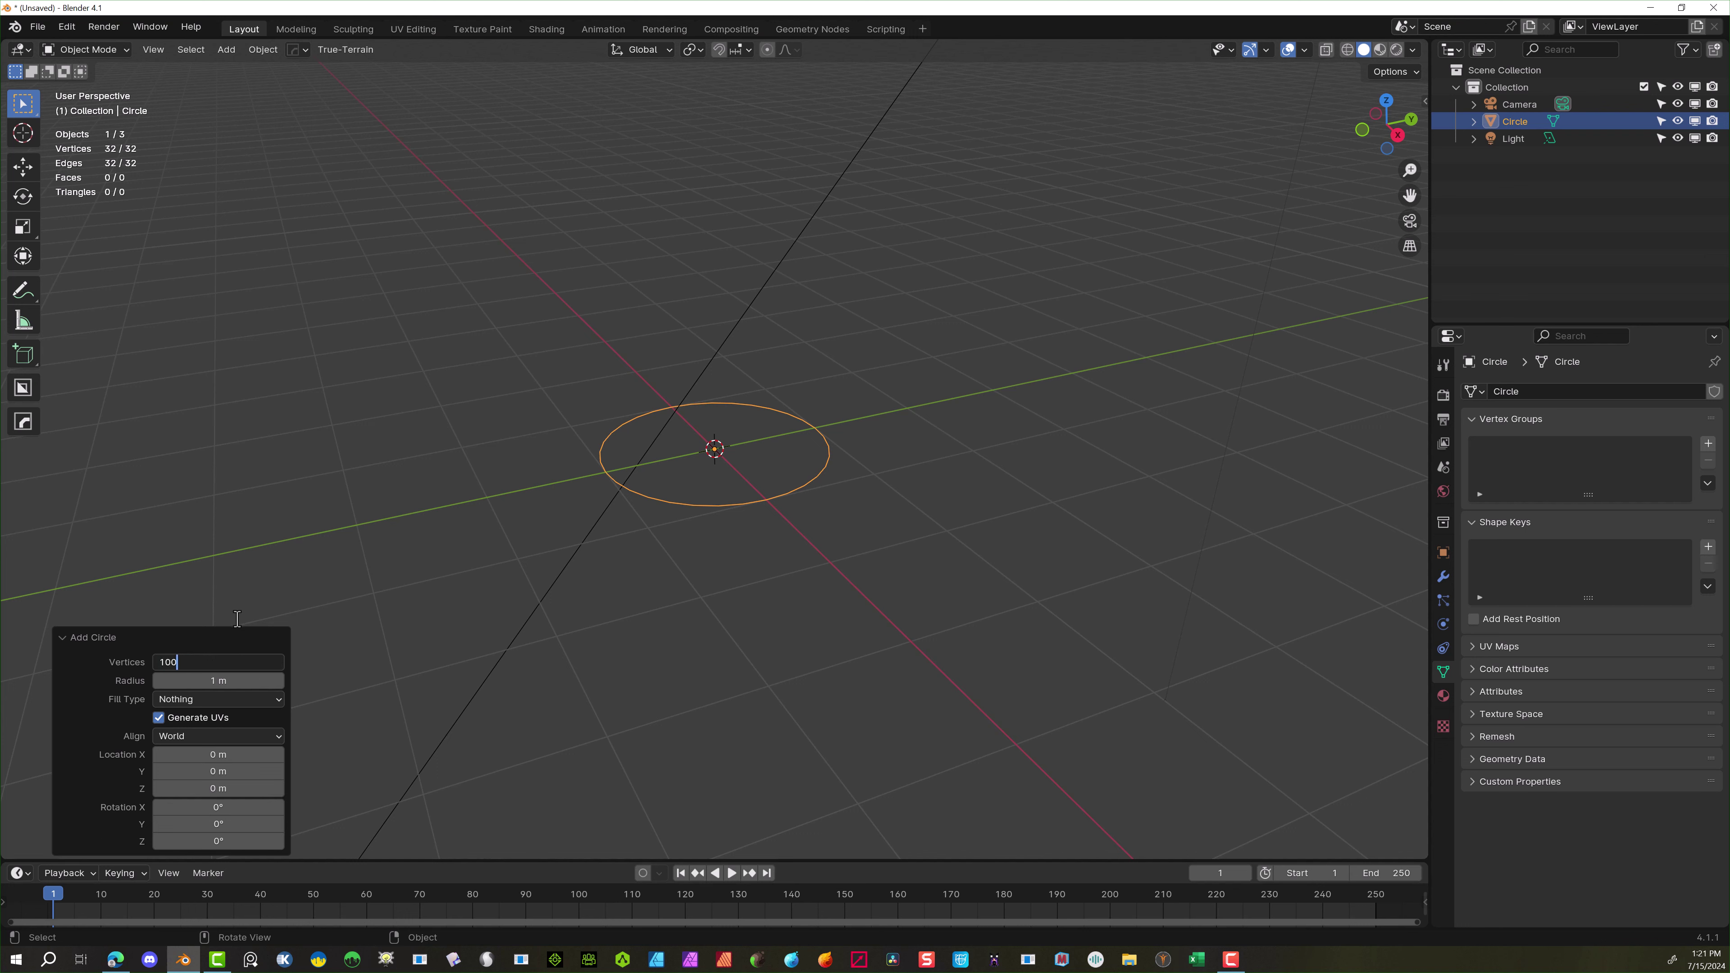
key("Return")
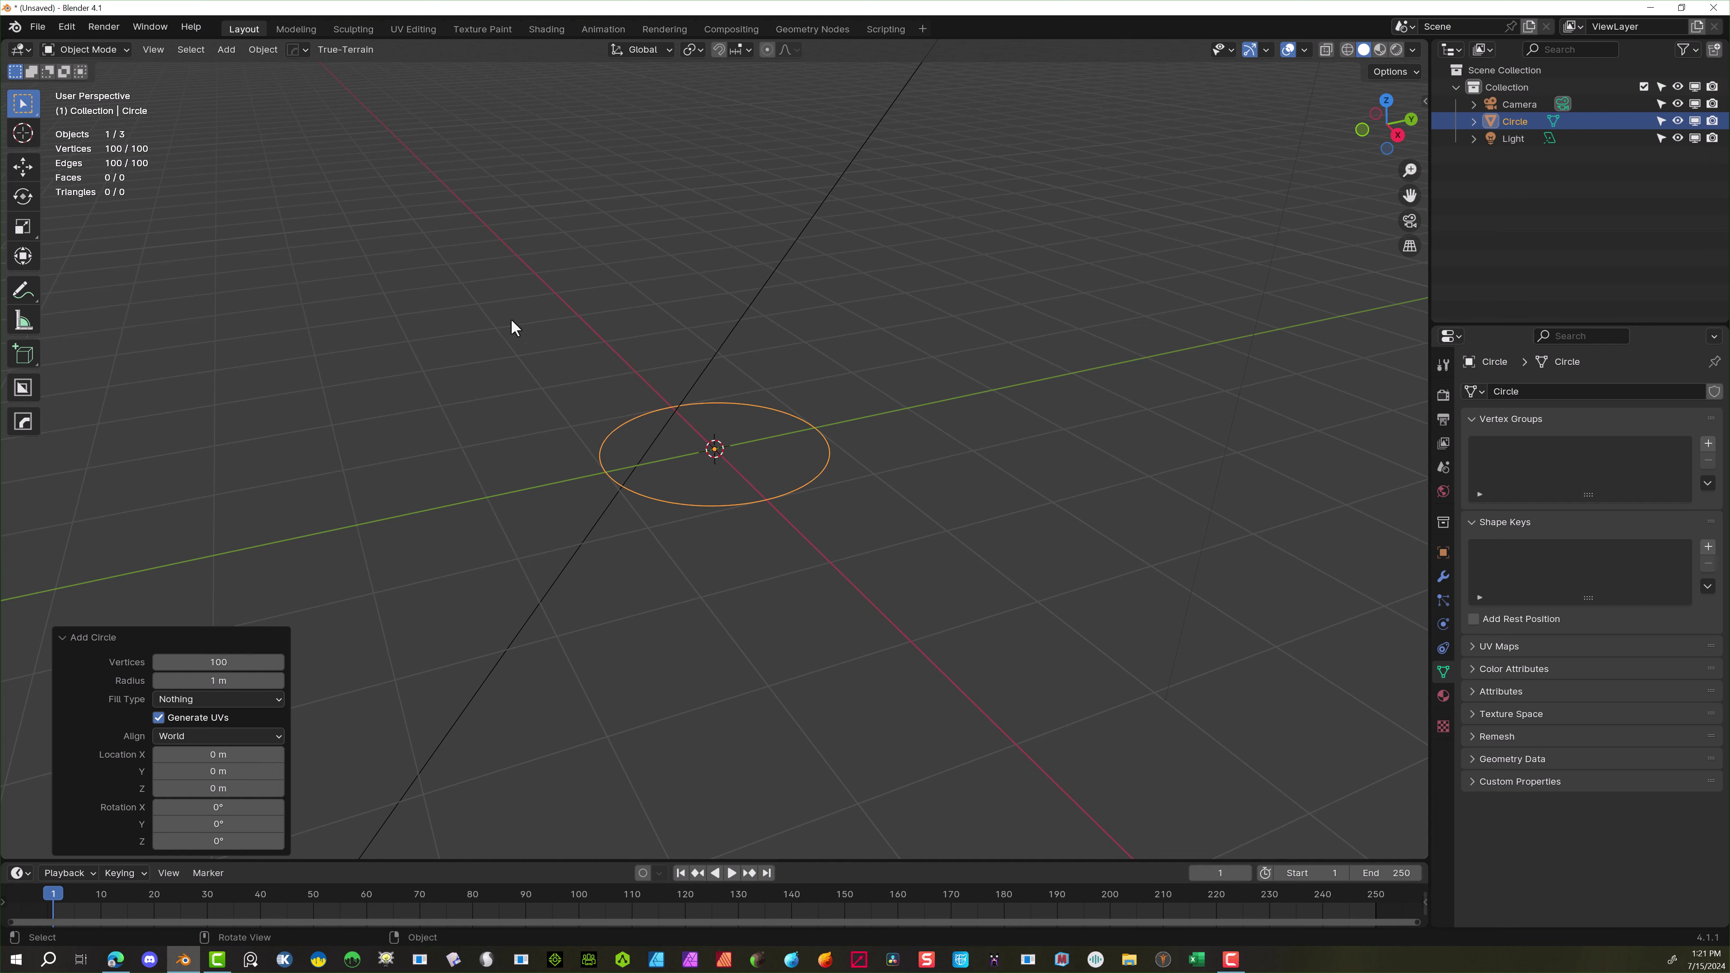
left_click(518, 329)
left_click(93, 48)
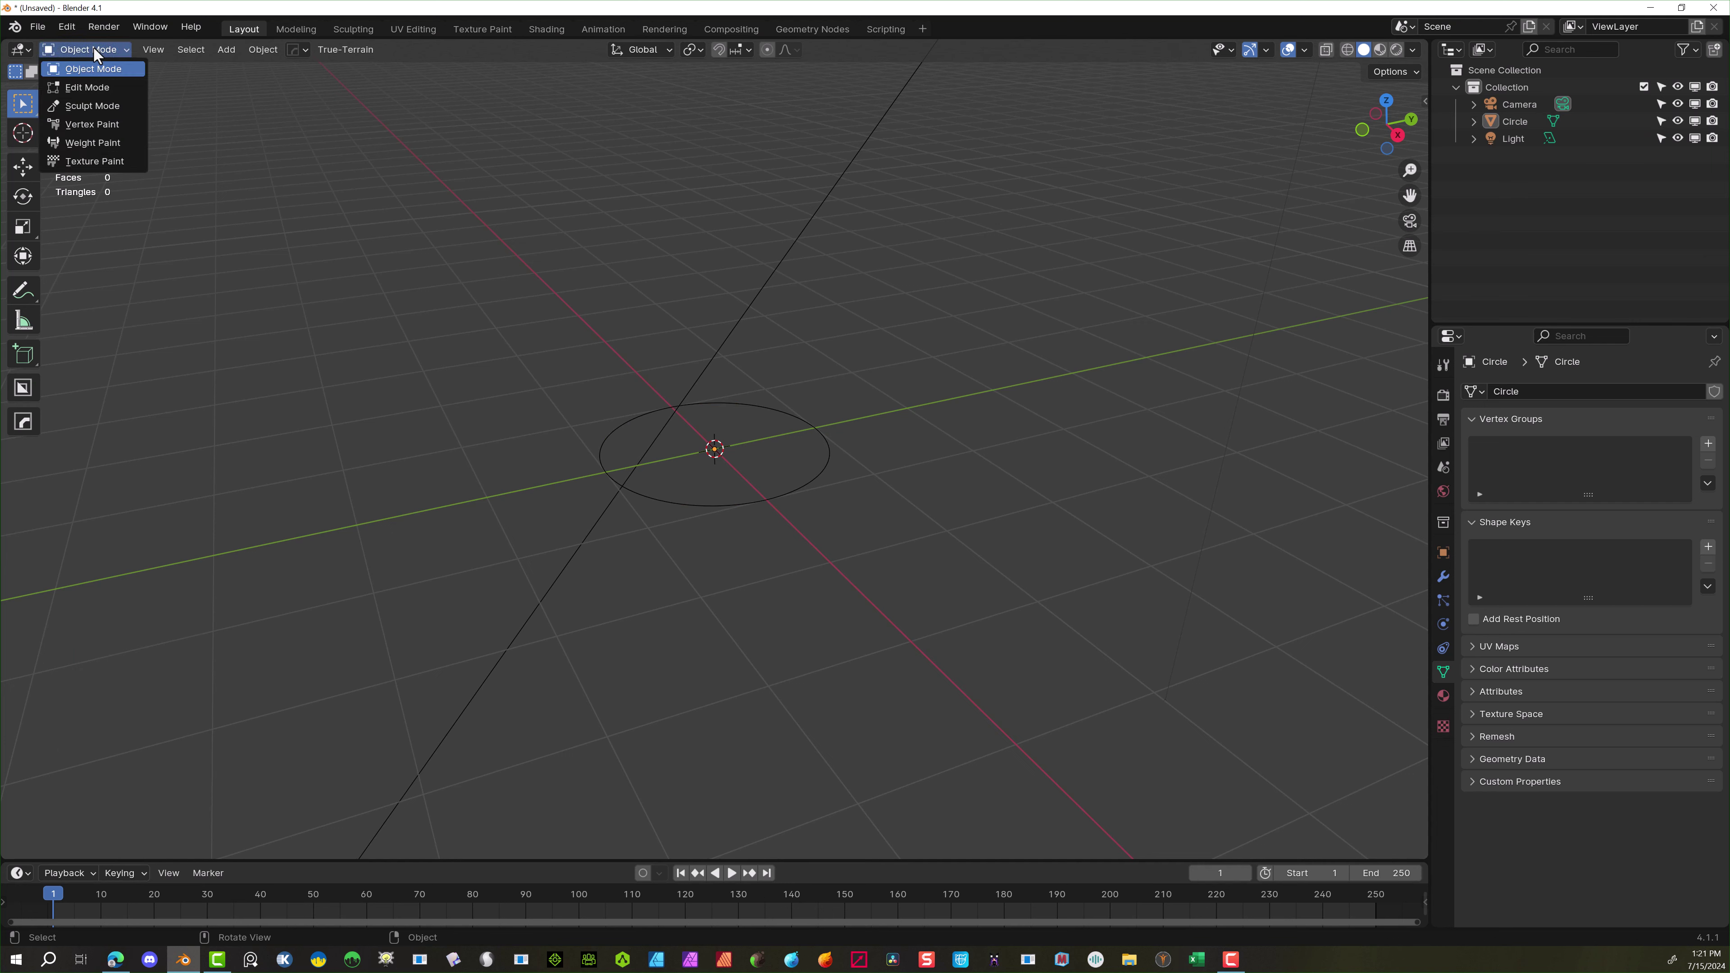
left_click(75, 84)
left_click_drag(978, 276, 409, 651)
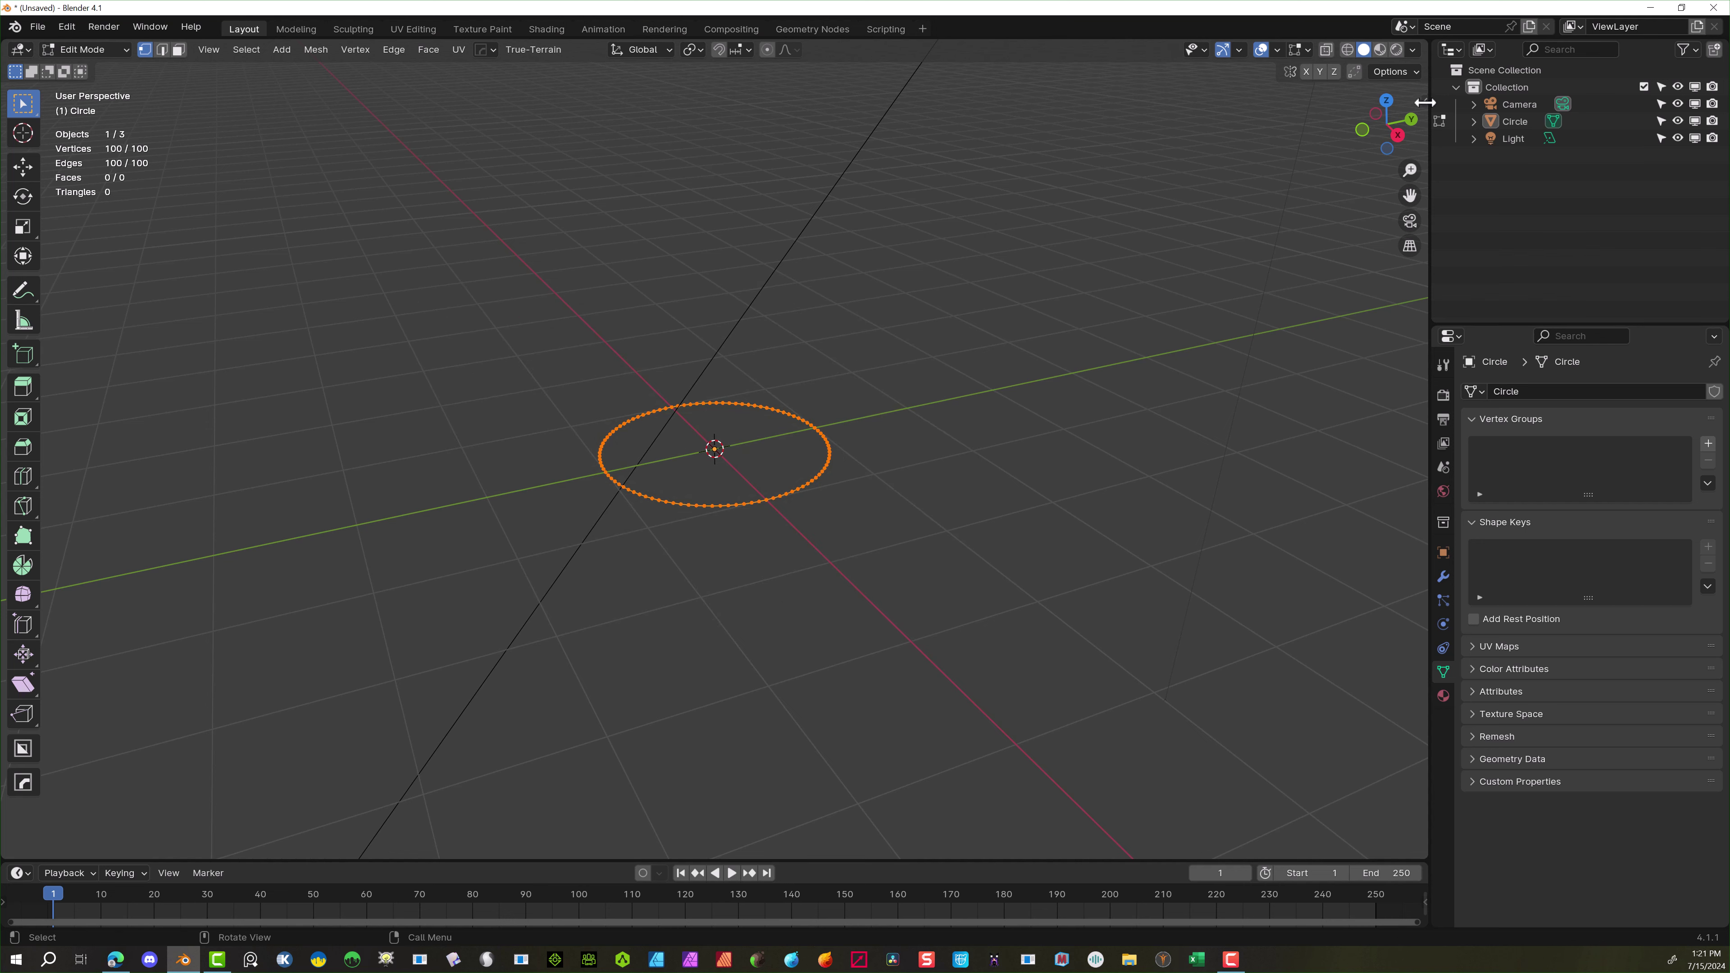
Turn on the Screencast Keys overlay in the viewport sidebar and narrow the sidebar
left_click_drag(1425, 103, 1090, 202)
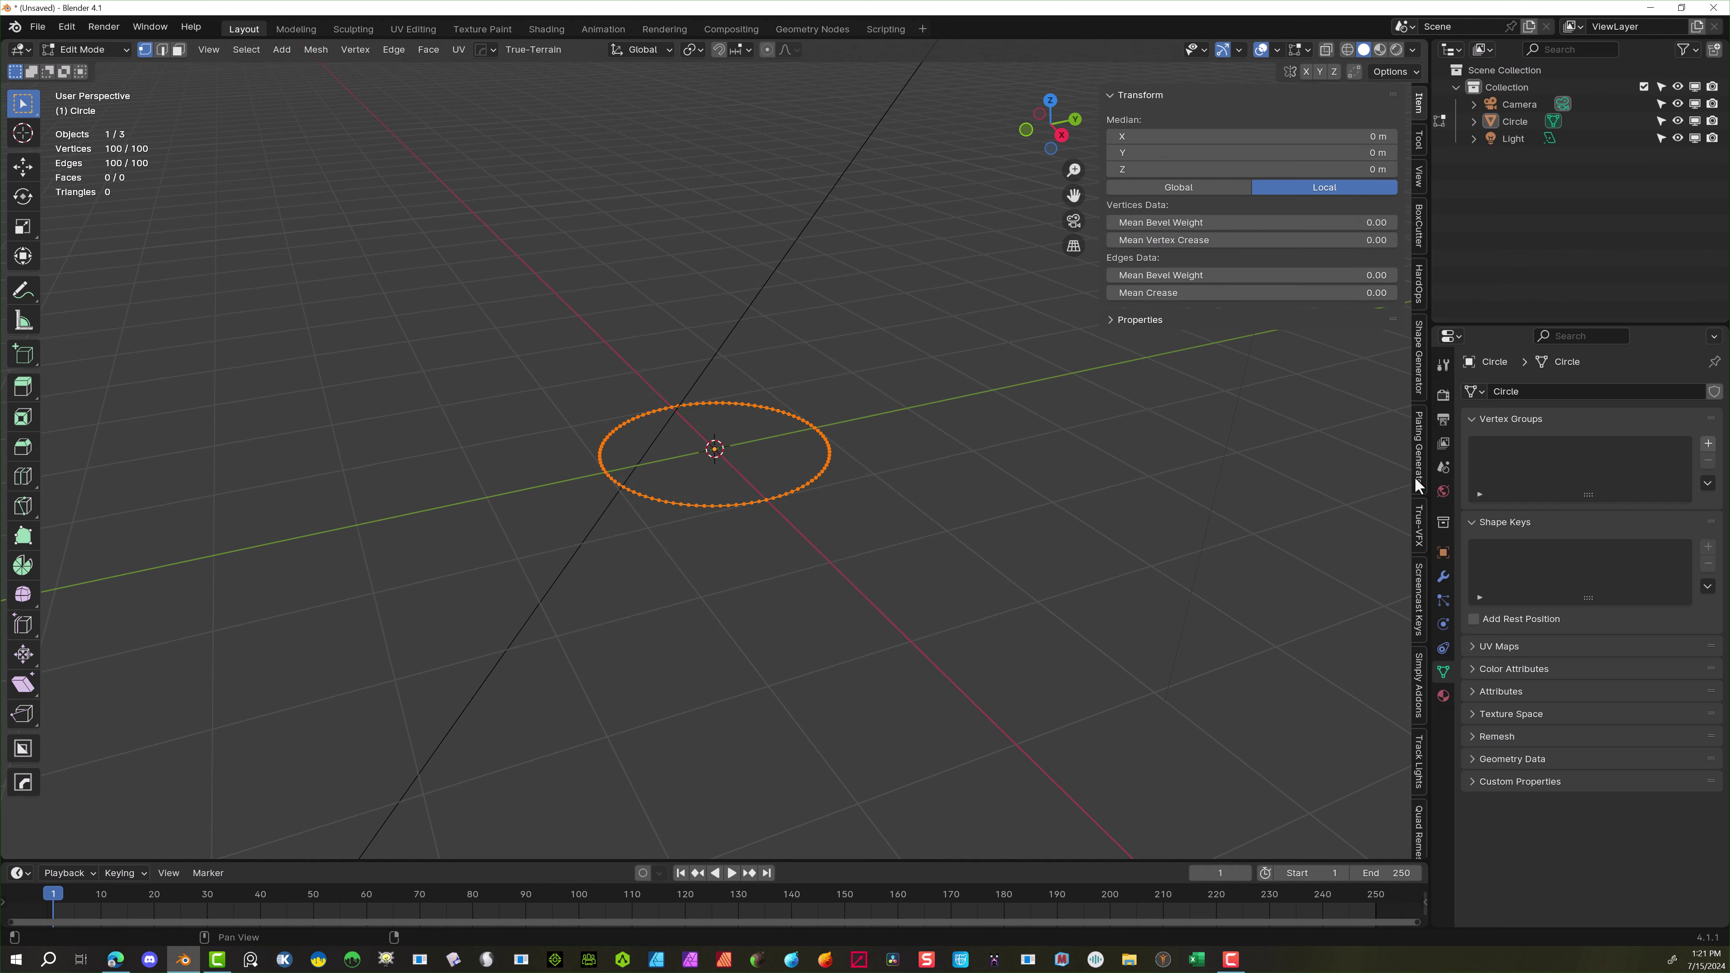
left_click(1418, 576)
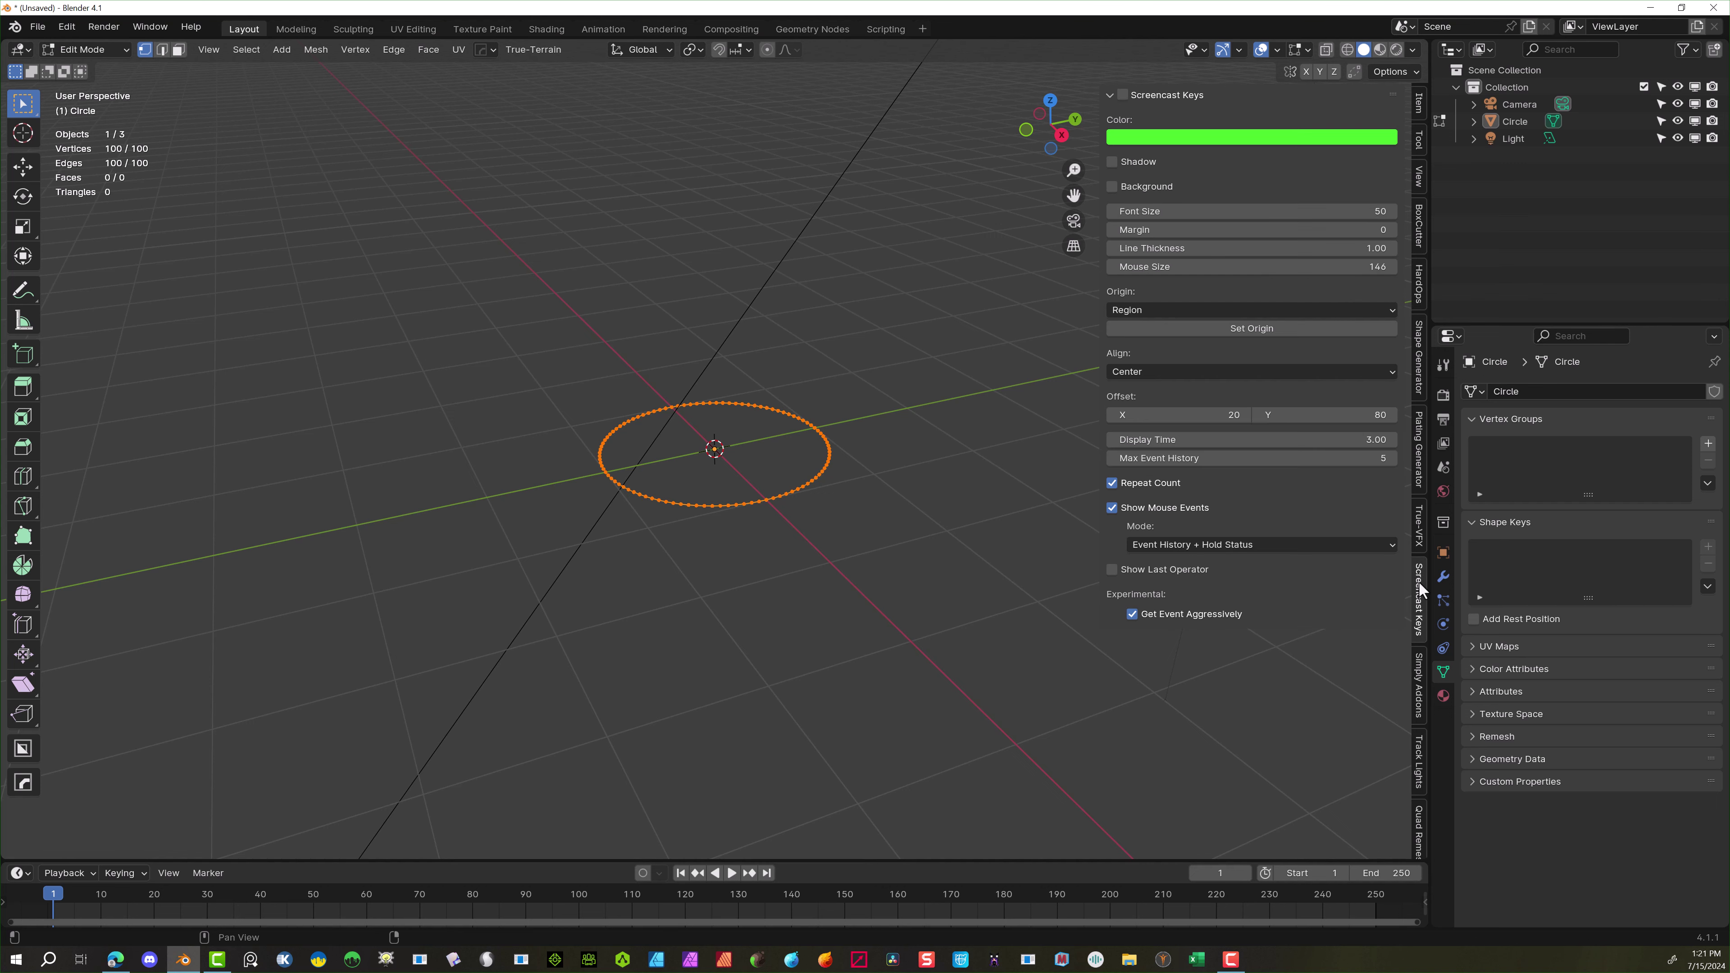
left_click(1121, 95)
left_click_drag(1100, 198, 1283, 198)
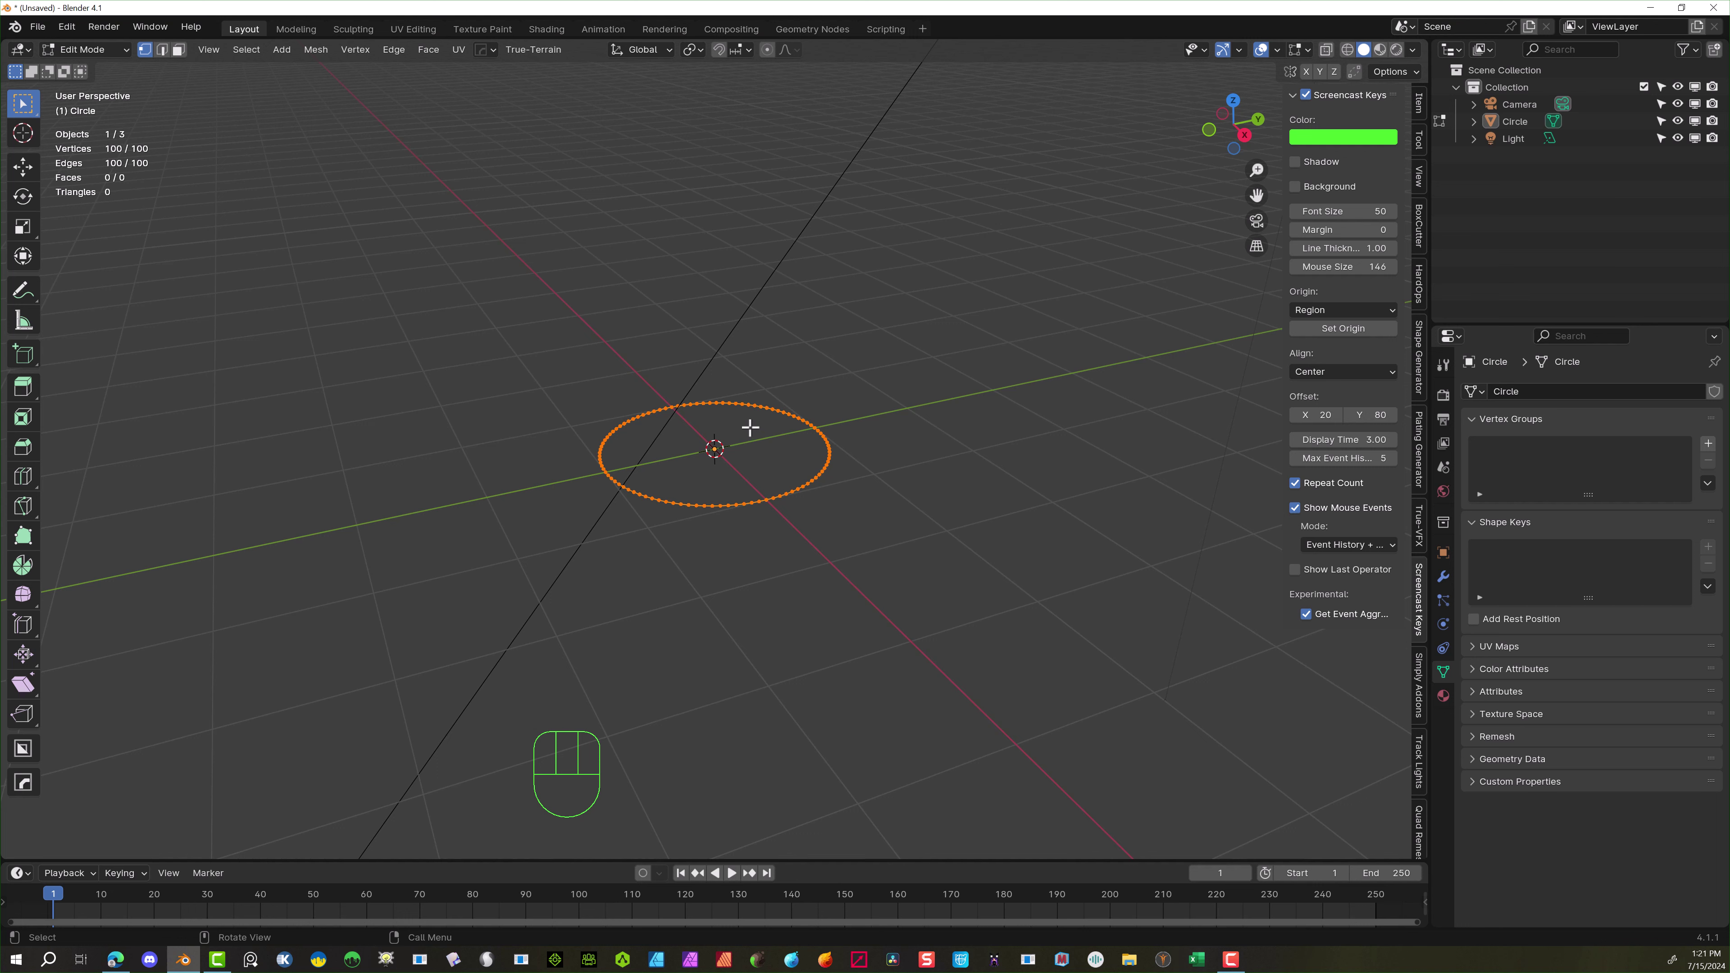
Fill the circle with a single face, then switch to face selection and select that face
key("f")
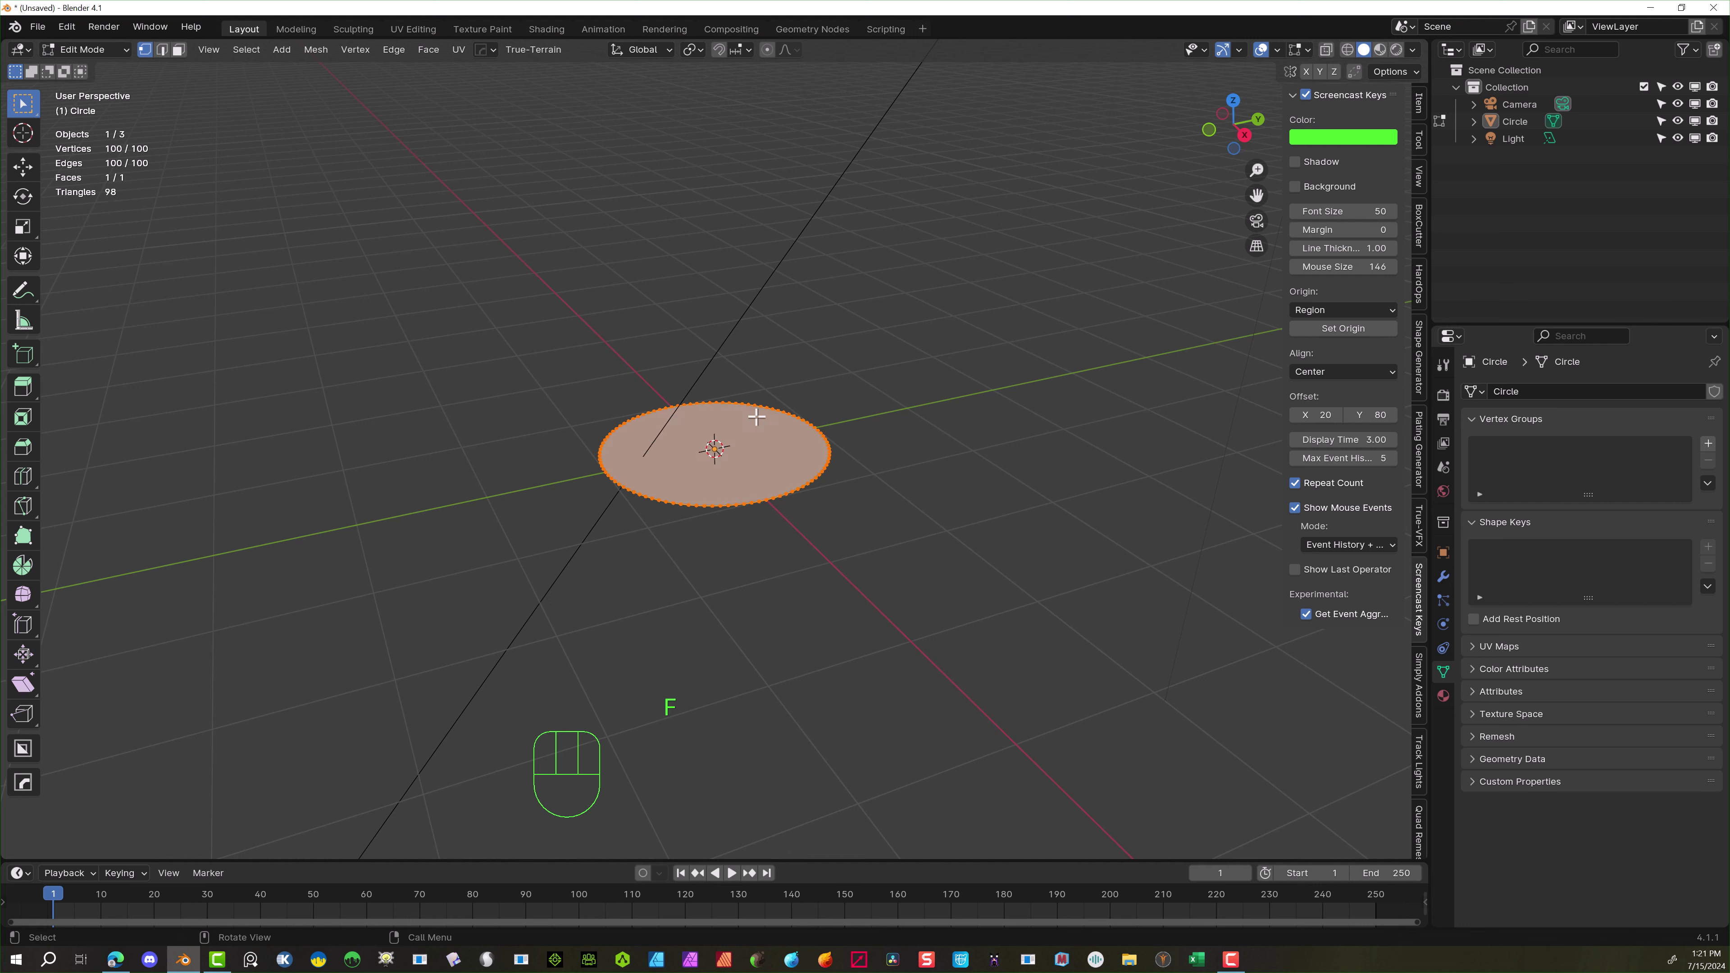
left_click(176, 50)
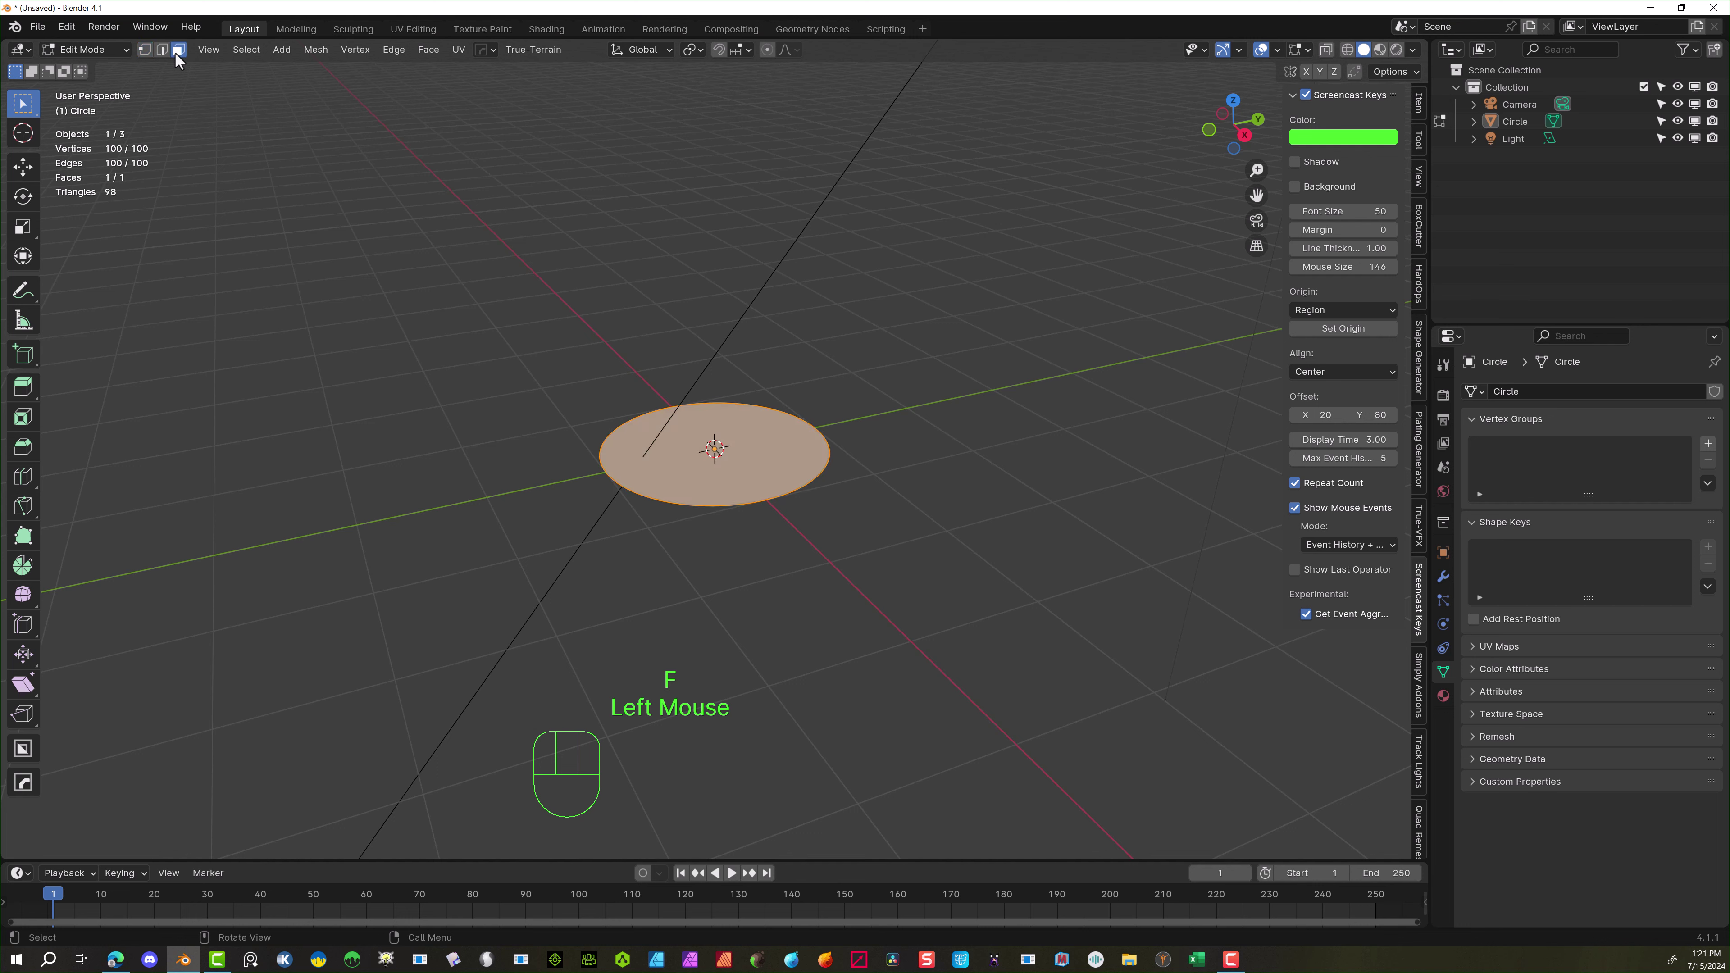
left_click(326, 202)
left_click(719, 475)
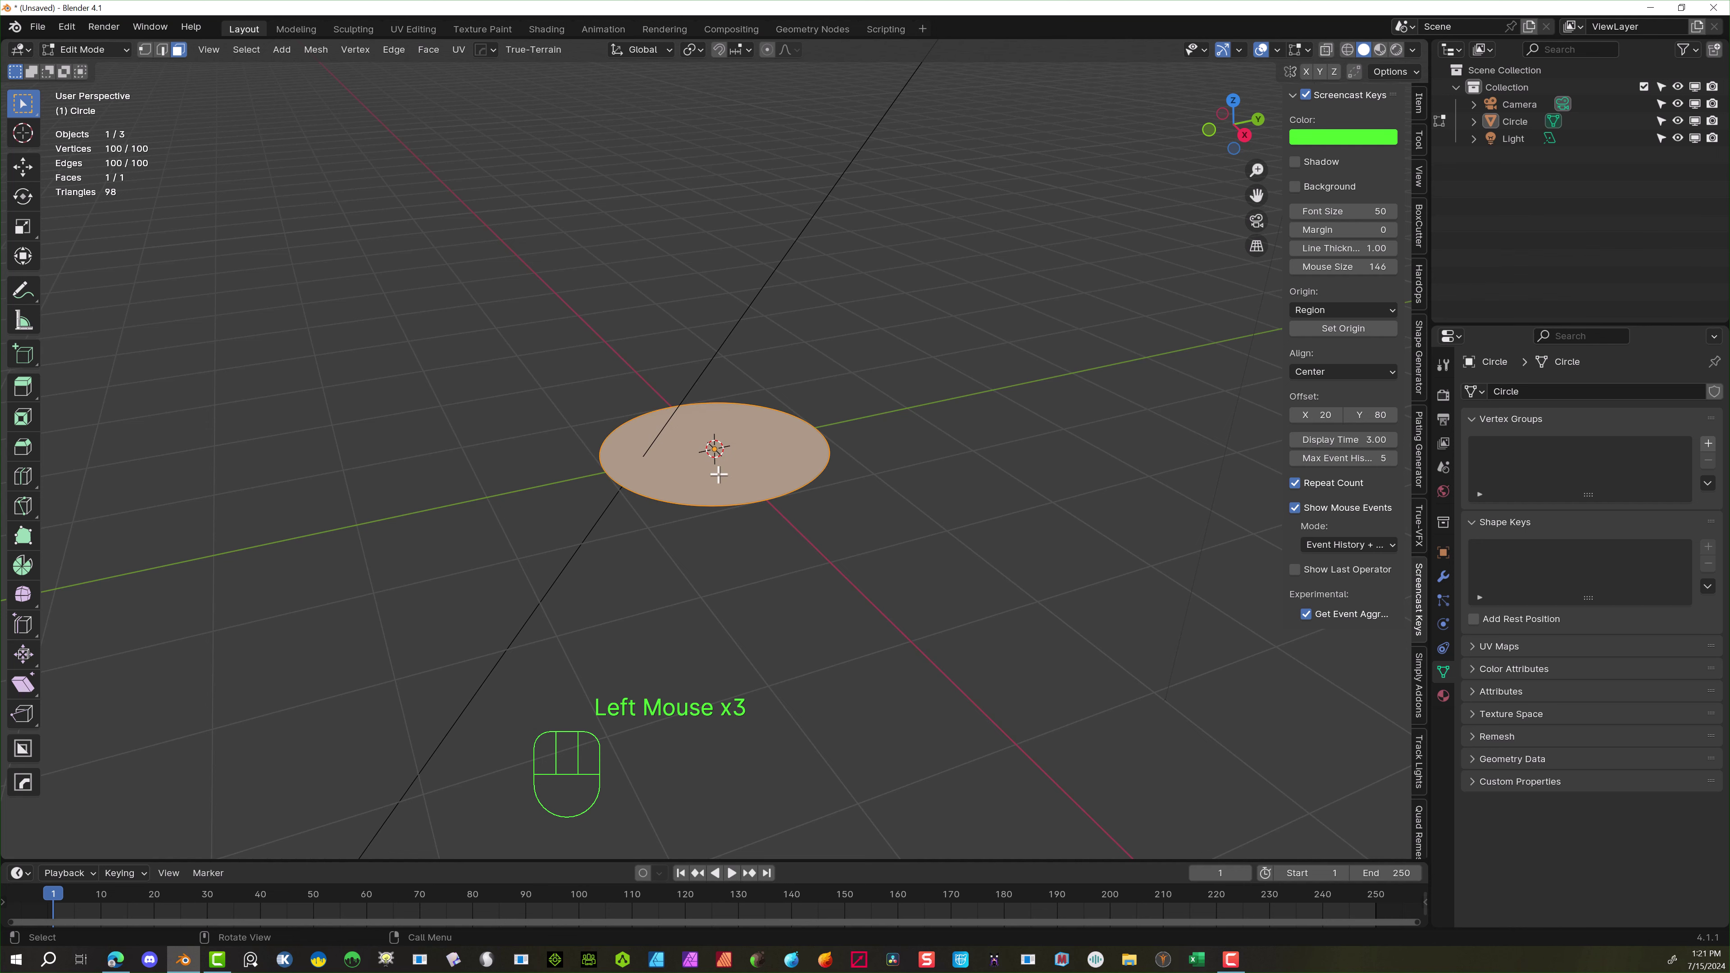
Return to Object Mode and select the filled circle
left_click(366, 69)
left_click(85, 49)
left_click(102, 60)
left_click(680, 390)
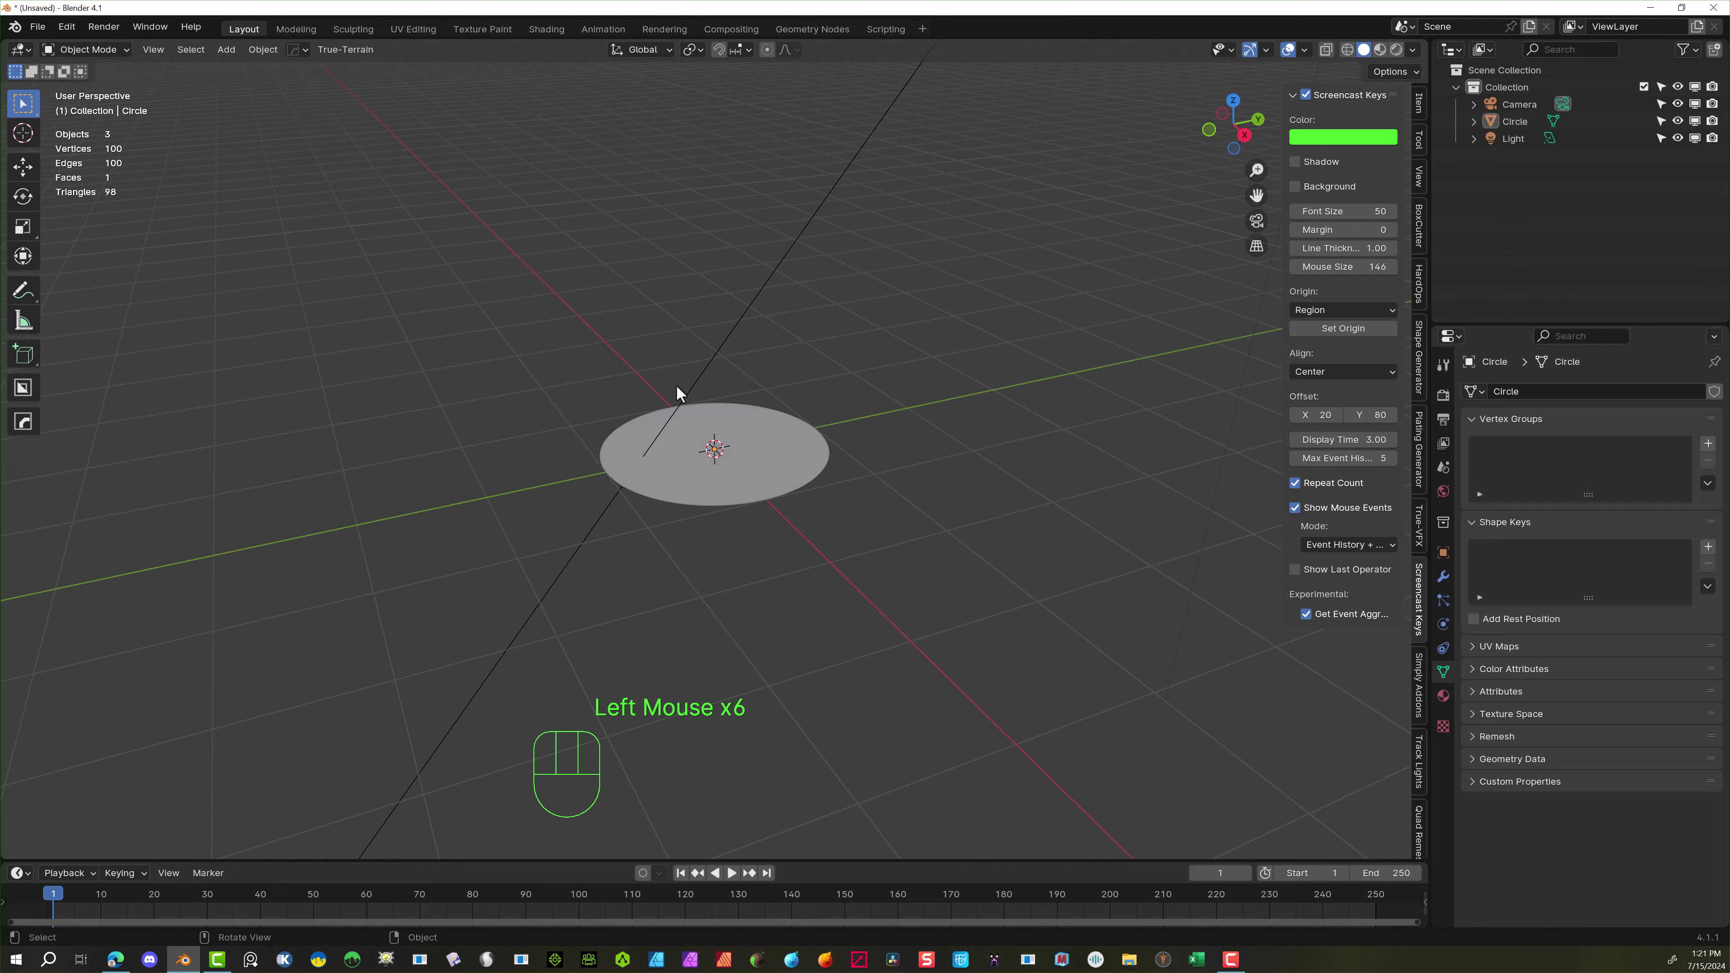
left_click(664, 425)
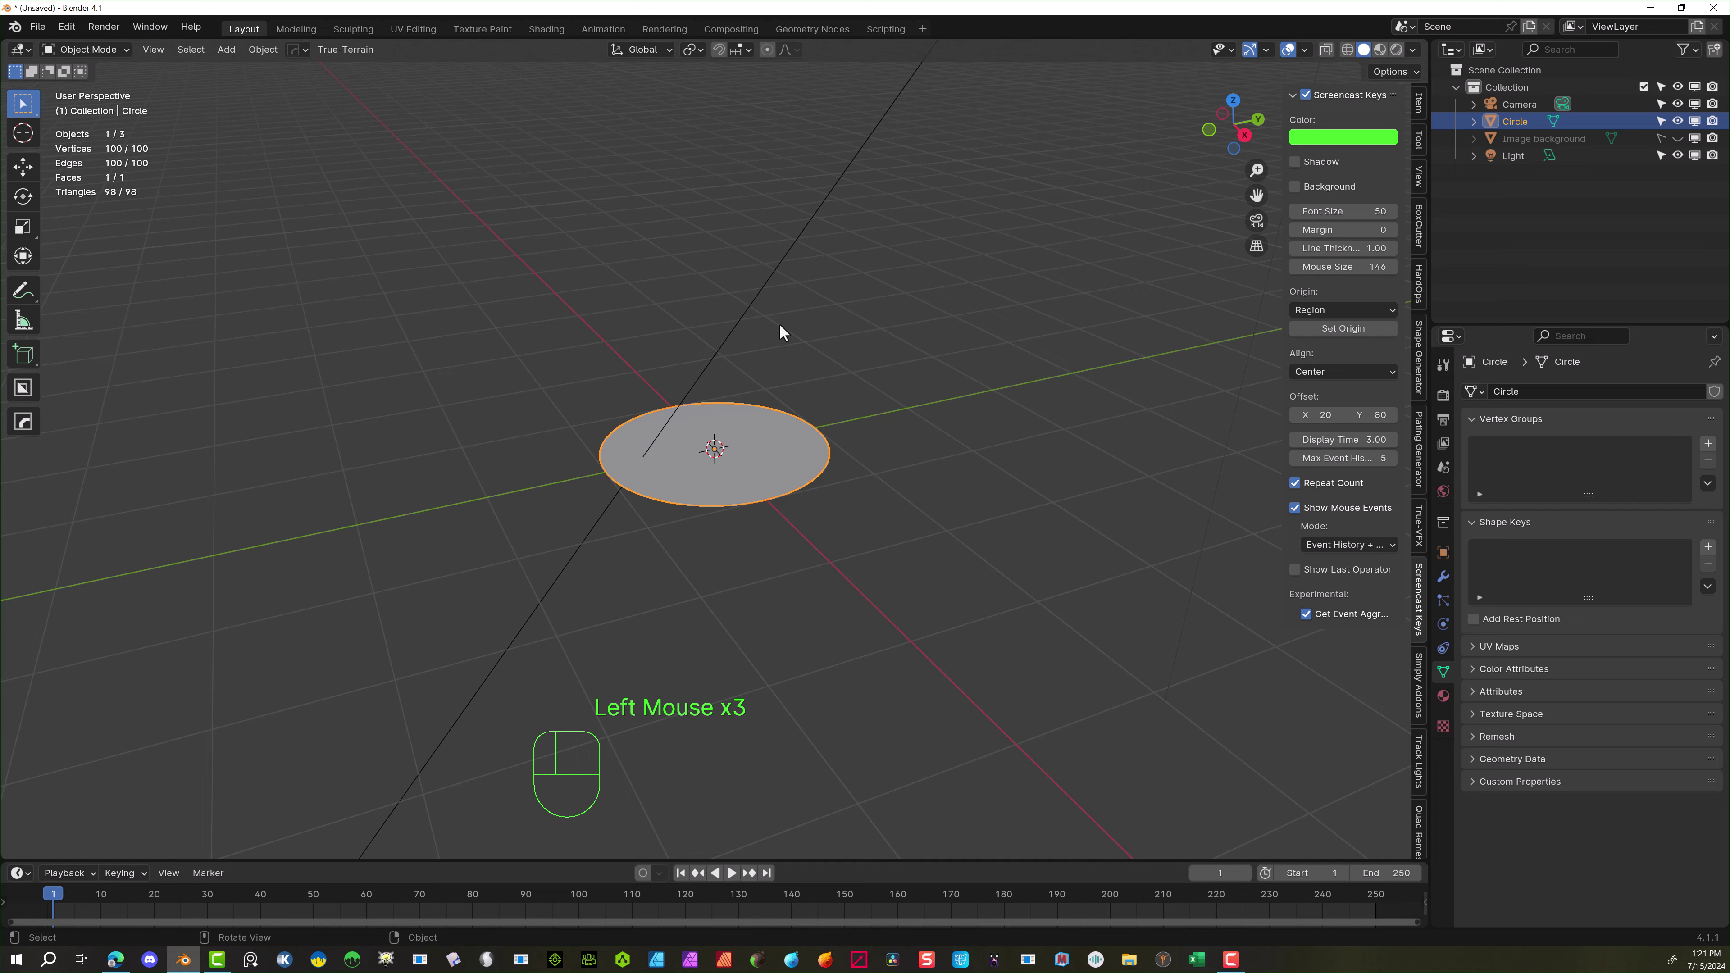
In Edit Mode, inset the disc's face by about 0.089 m with Inset Faces
scroll(780, 325, "up", 4)
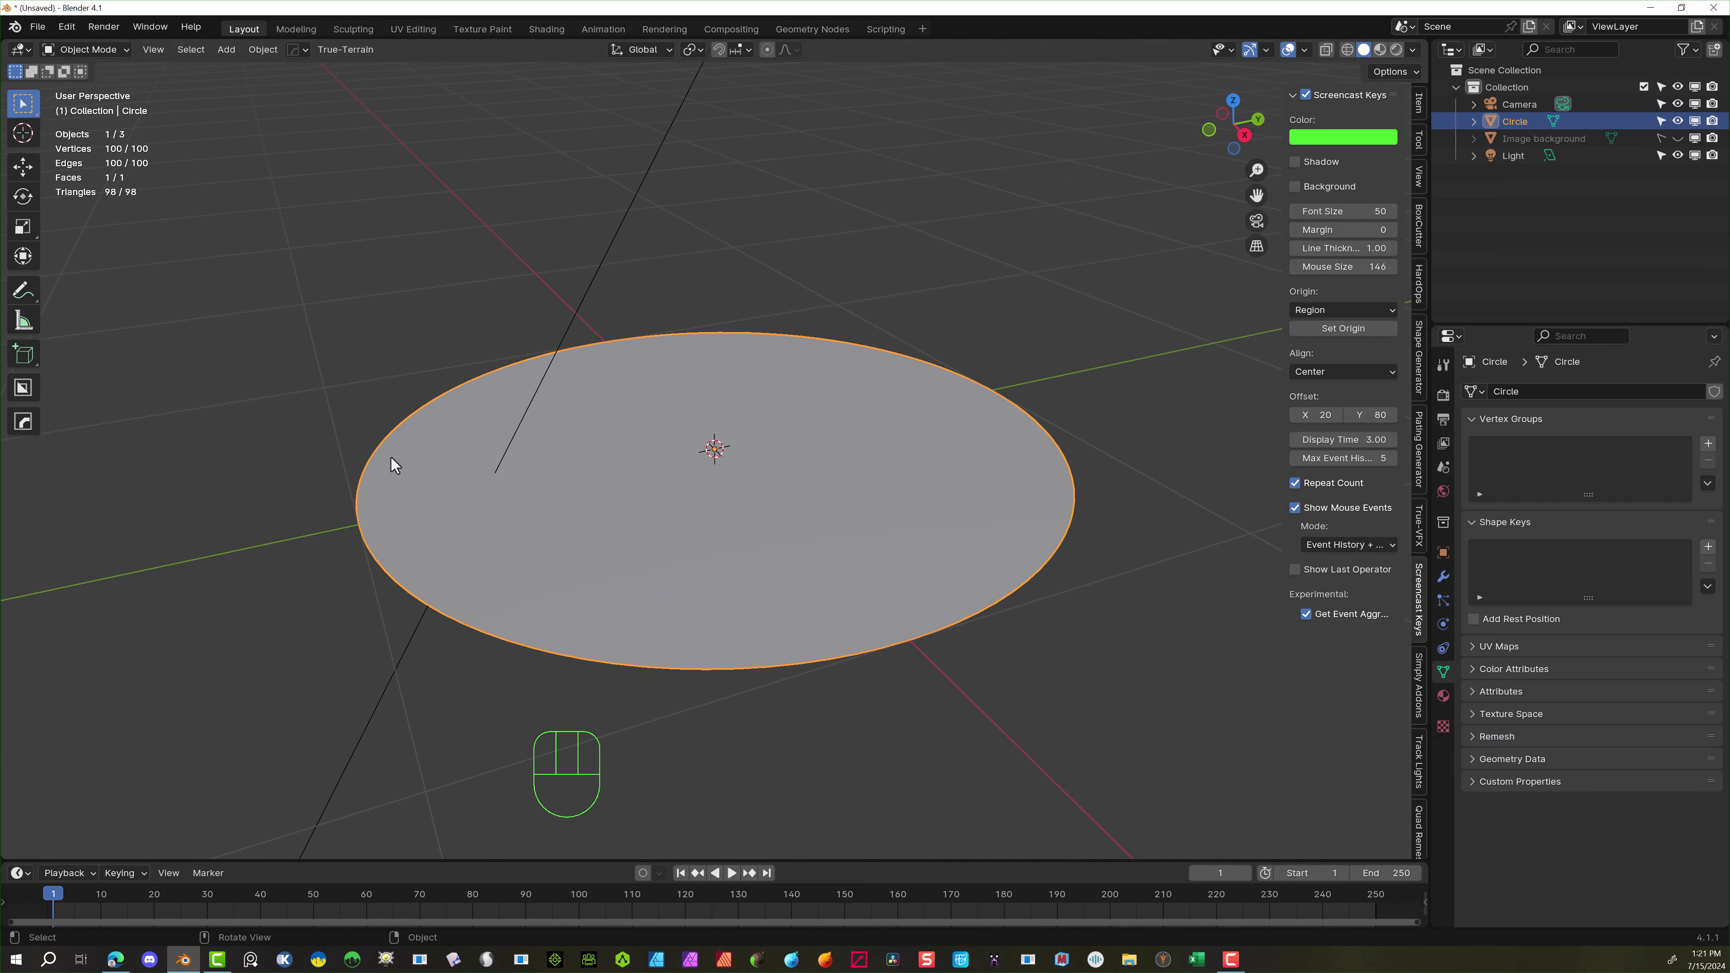
left_click(115, 52)
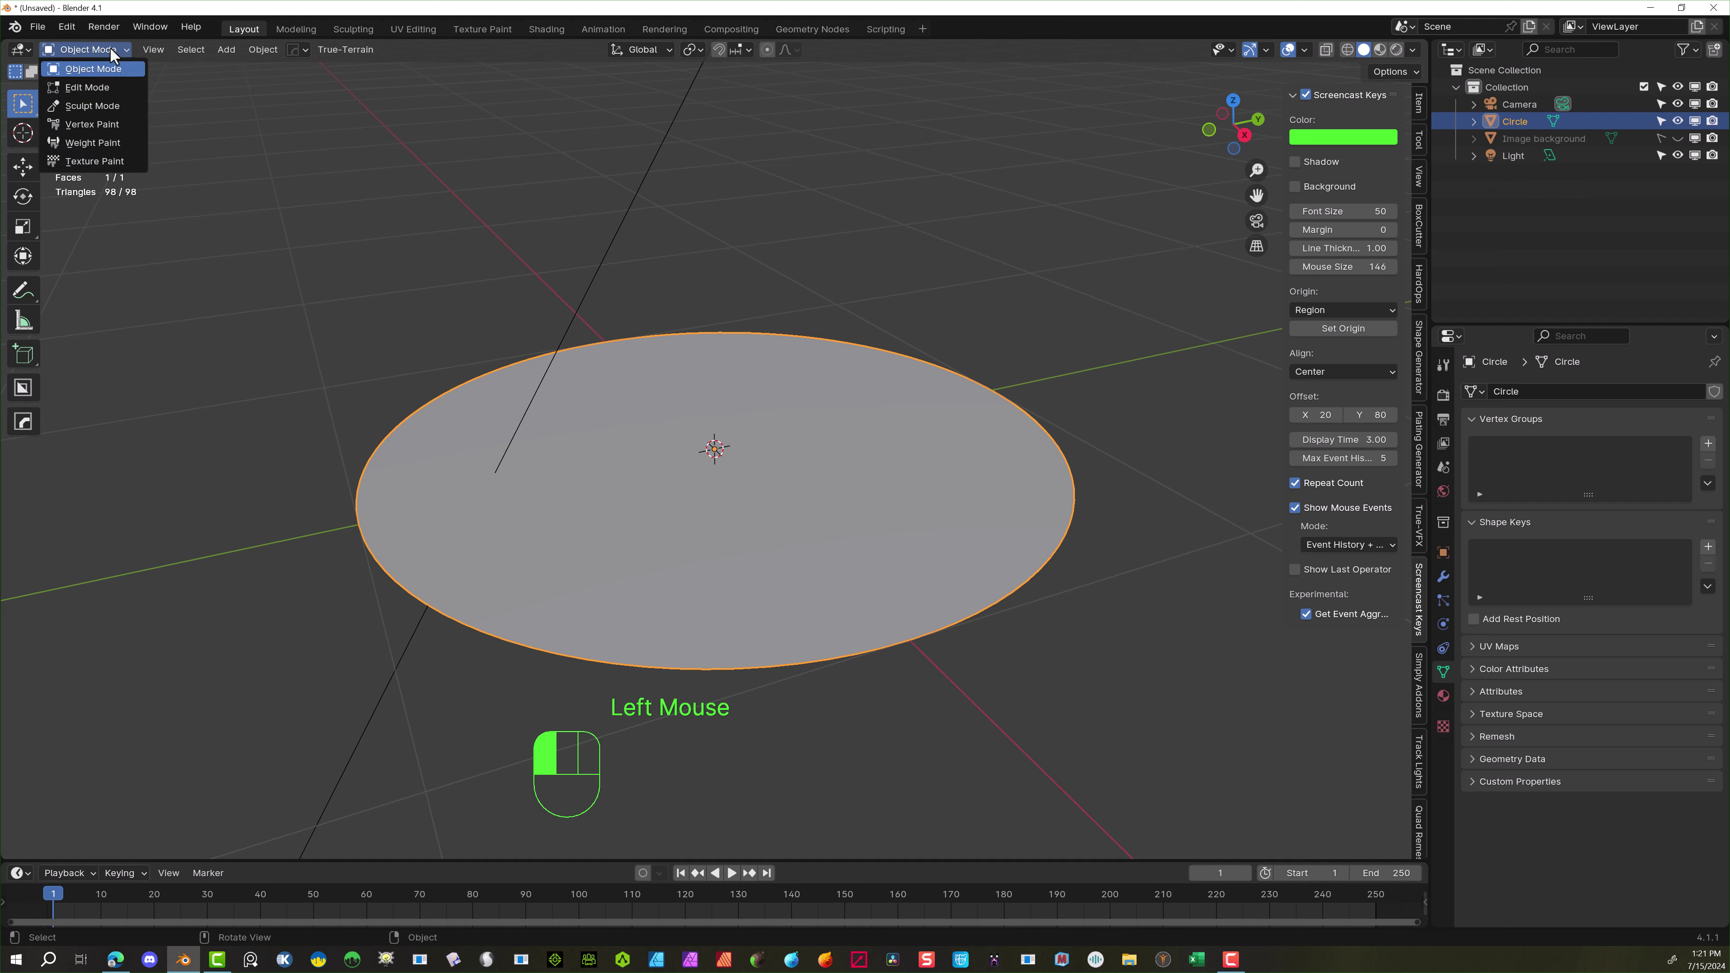
left_click(90, 88)
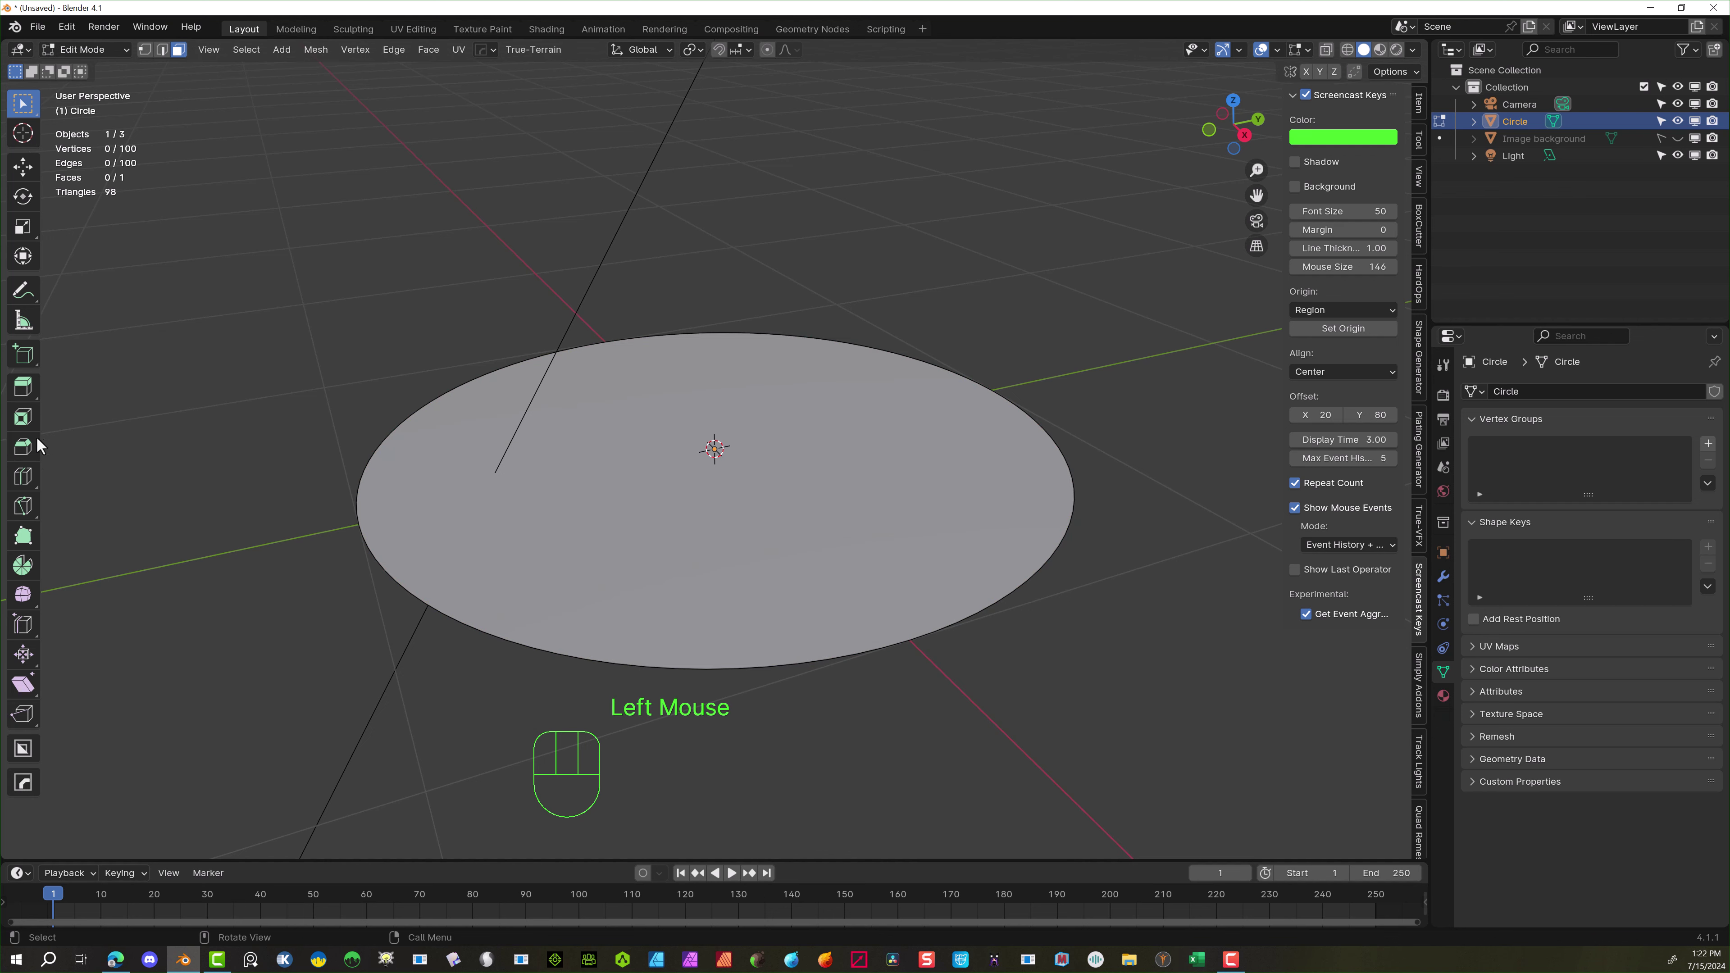
left_click(23, 417)
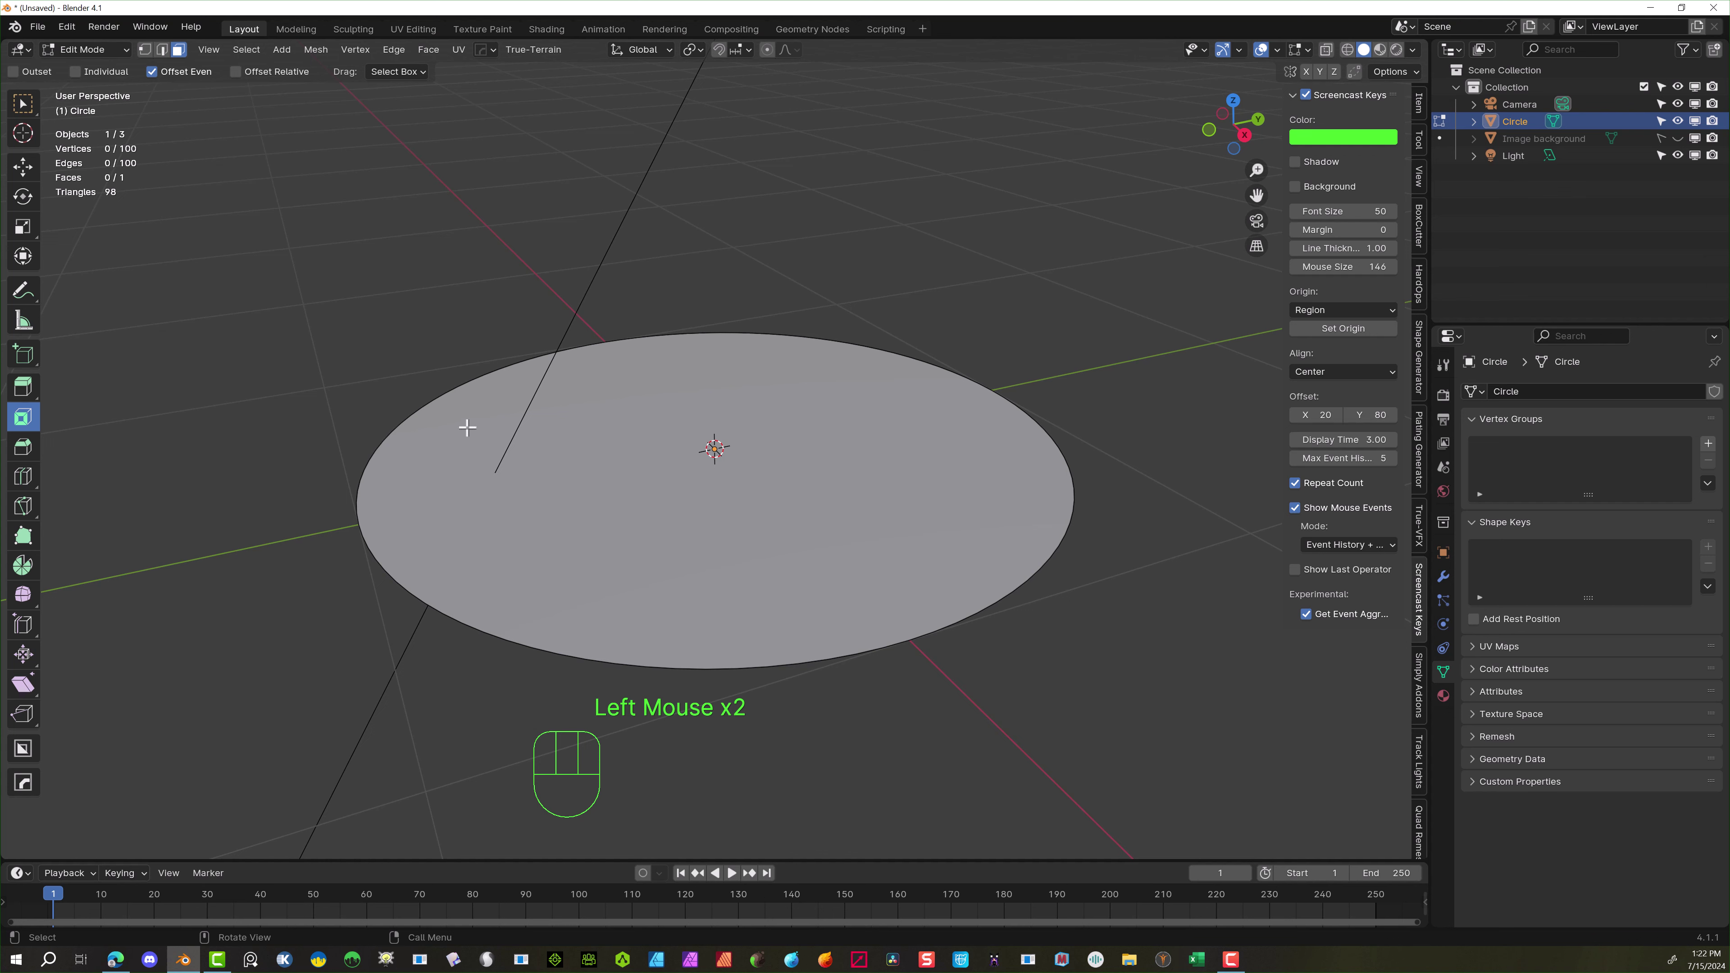
left_click(659, 459)
left_click(655, 516)
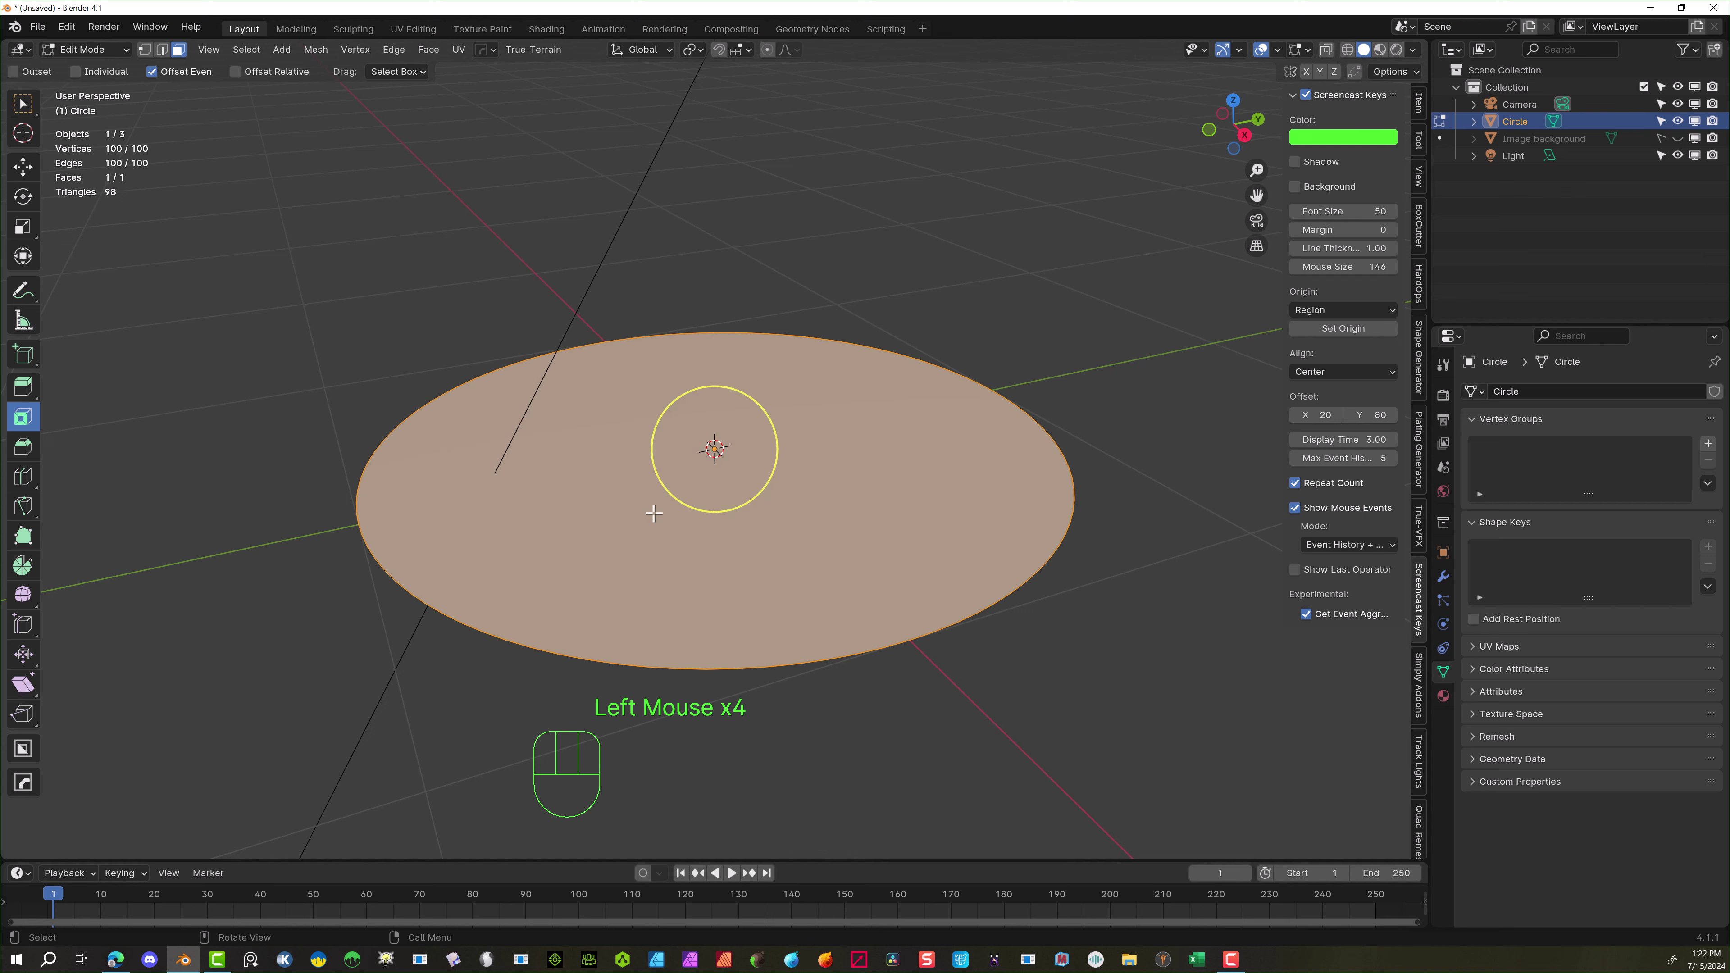
left_click_drag(776, 437, 761, 440)
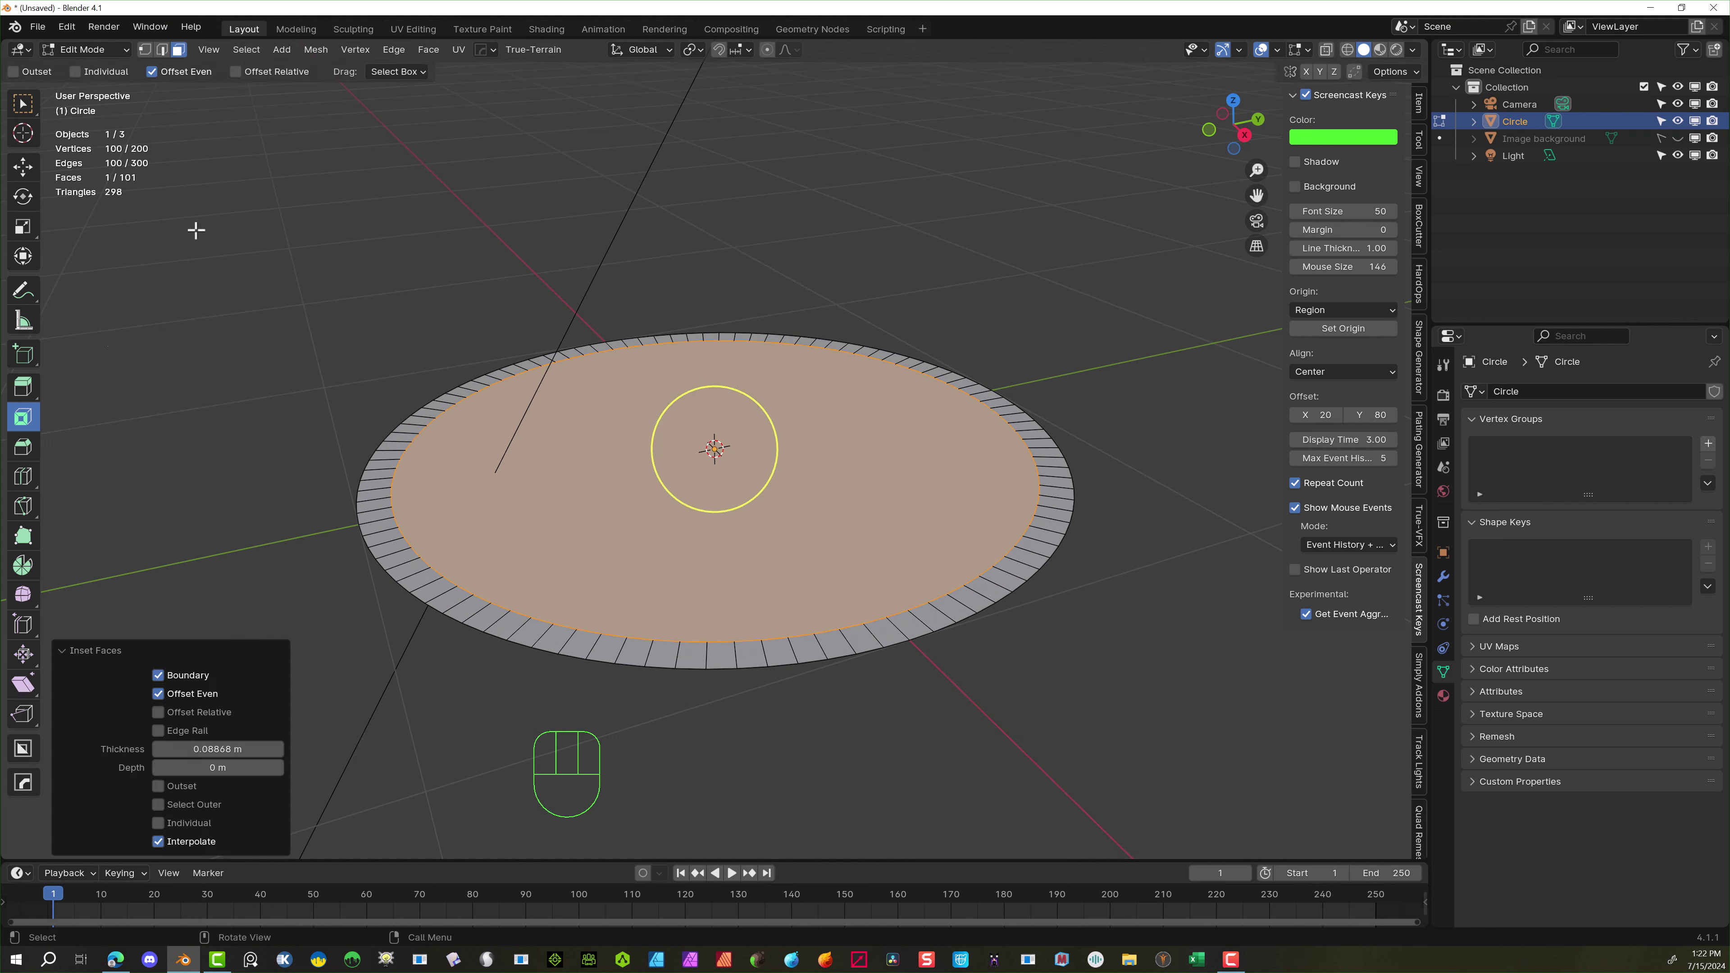
Extrude the inner face about 0.16 m downward to form a recessed tray, and clear the selection
left_click(22, 386)
left_click_drag(713, 389, 717, 443)
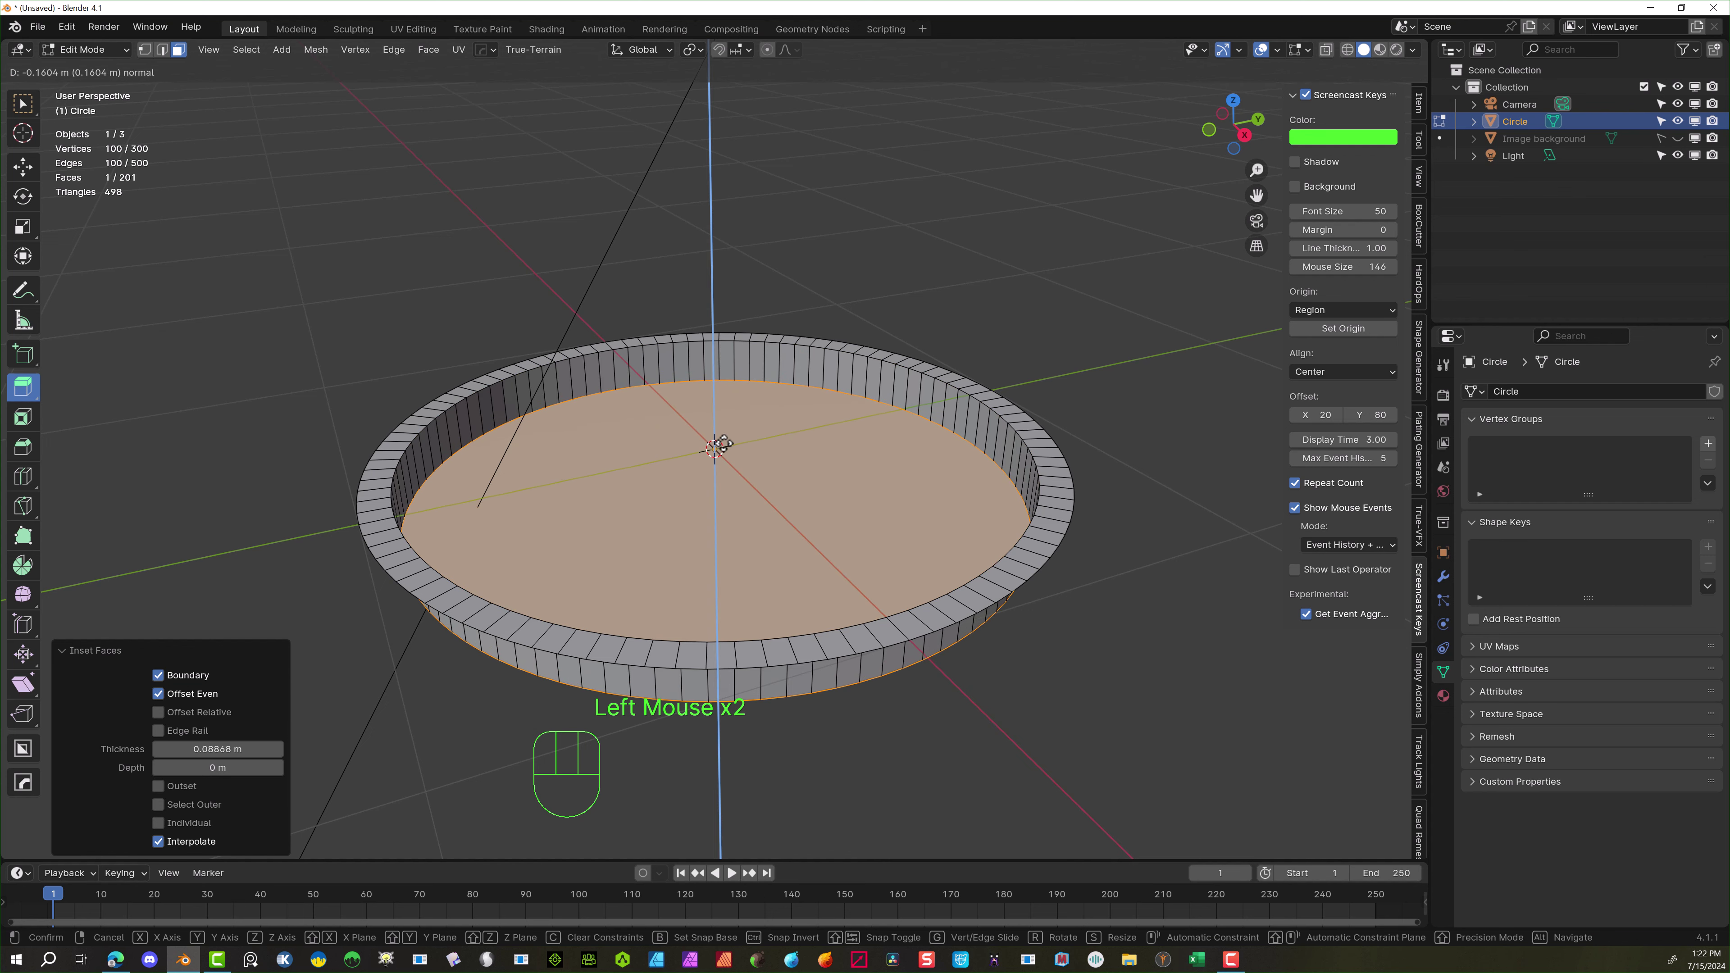
left_click(915, 242)
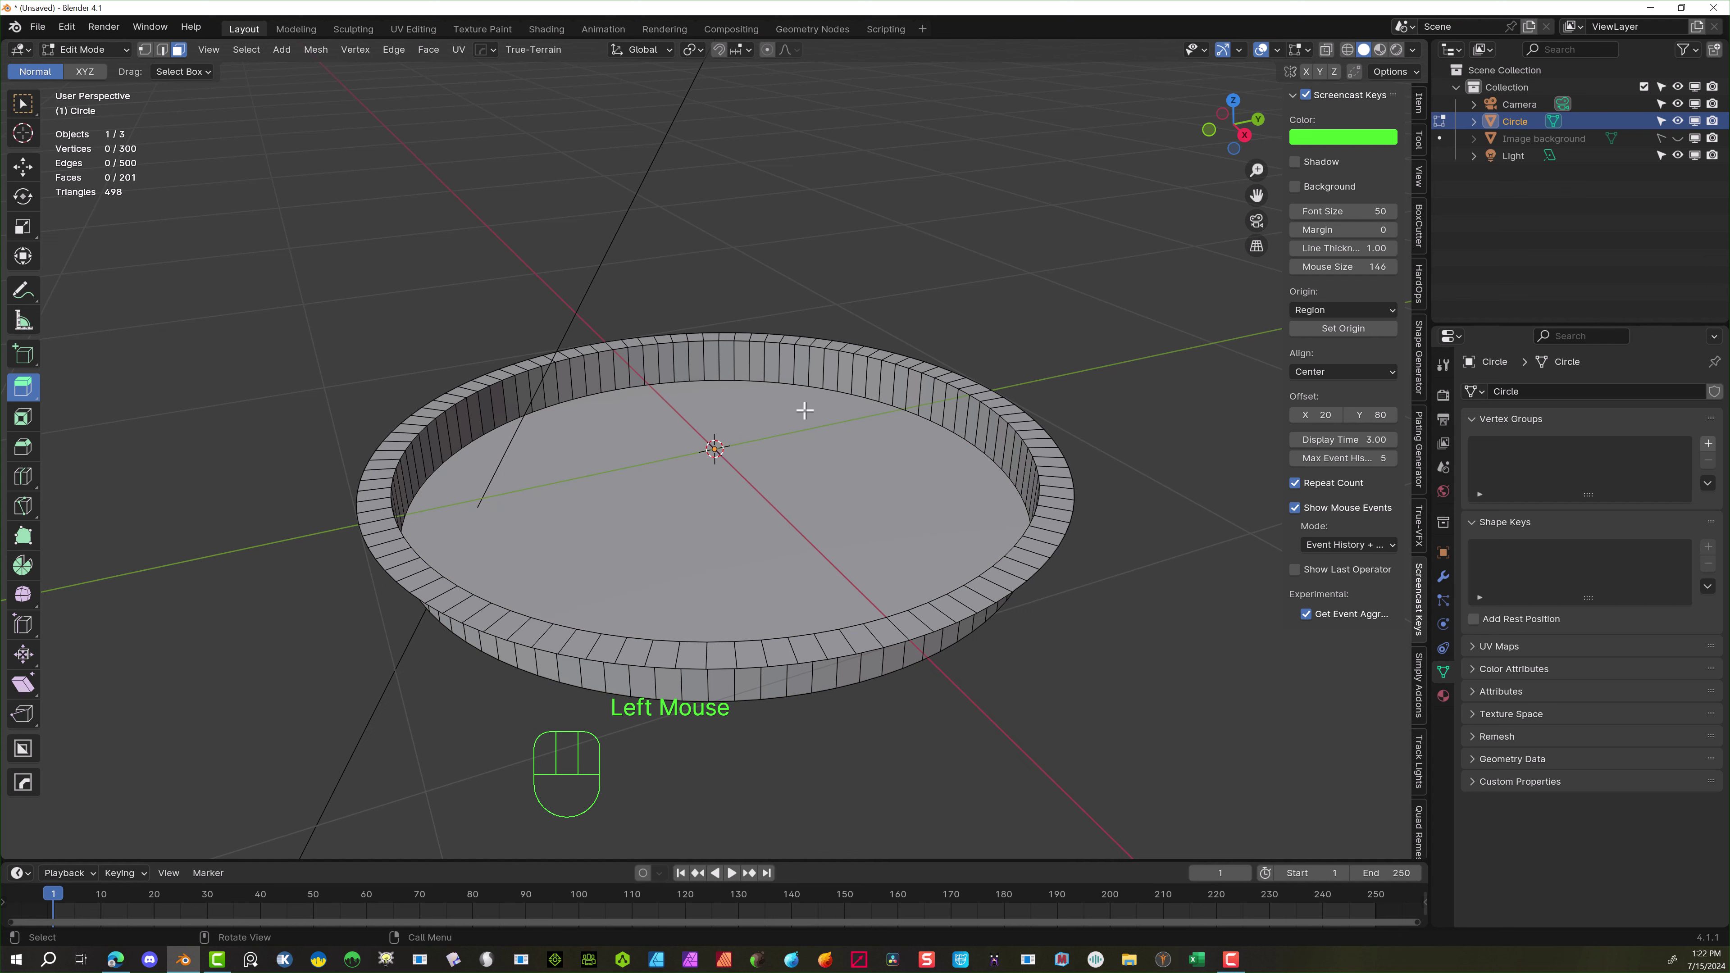
Duplicate the tray's recessed floor face, keeping the copy in its original position
double_click(760, 561)
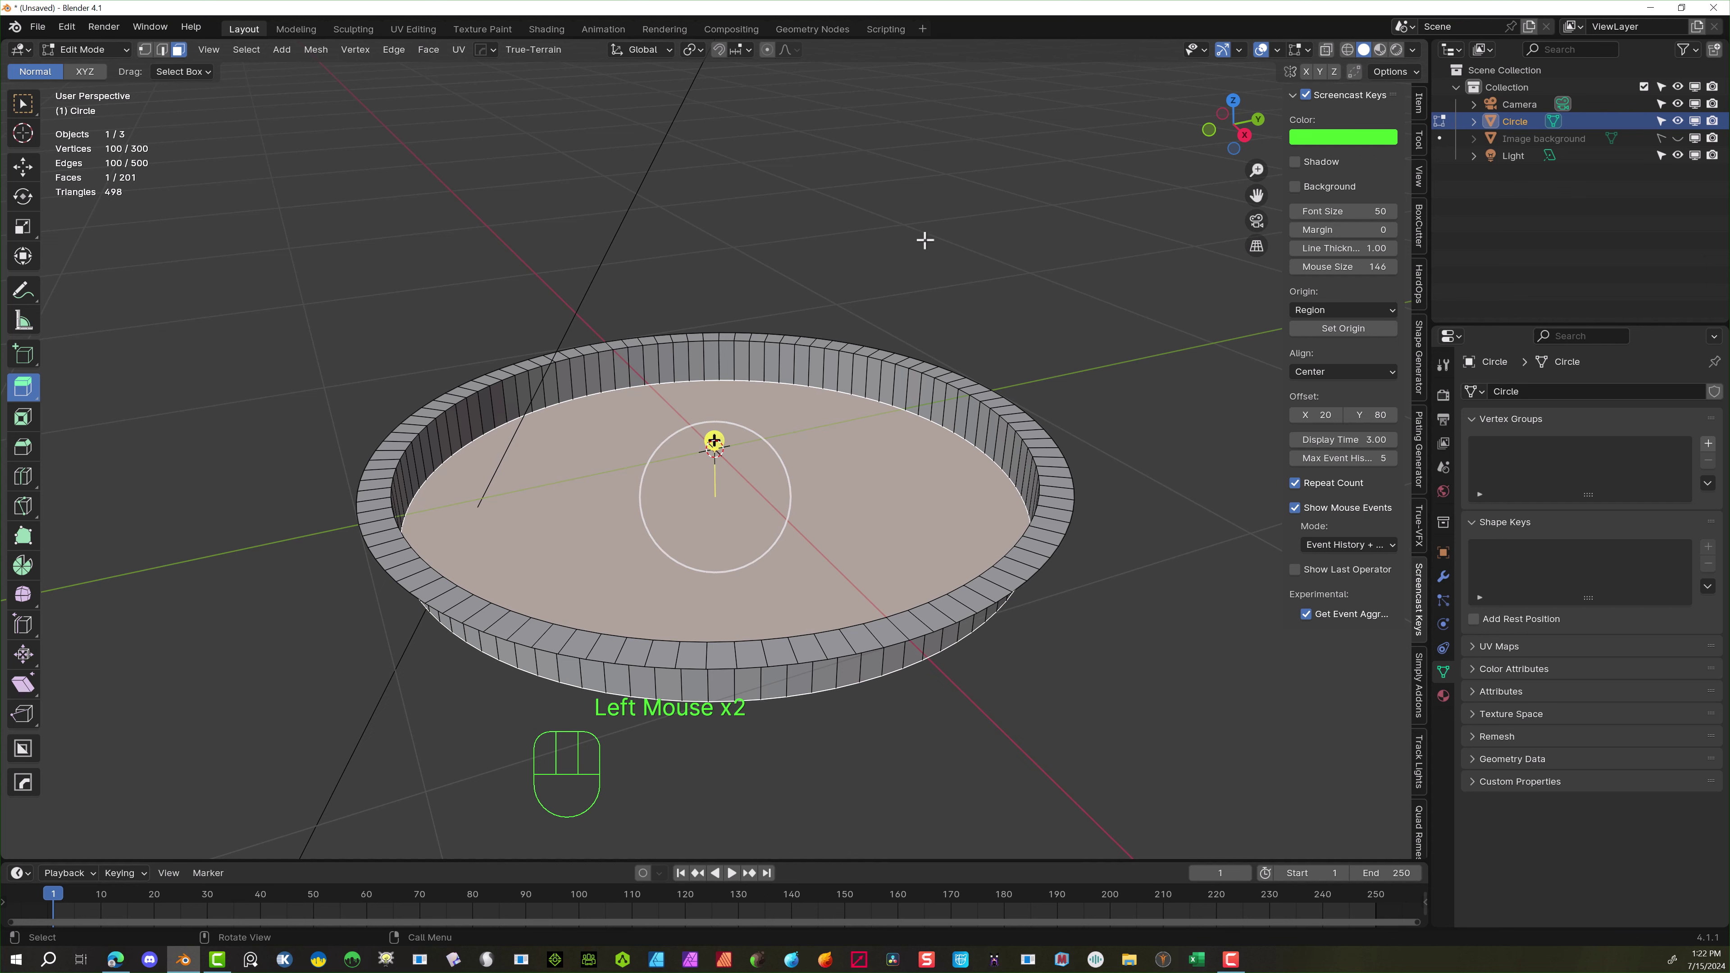
key("shift+d")
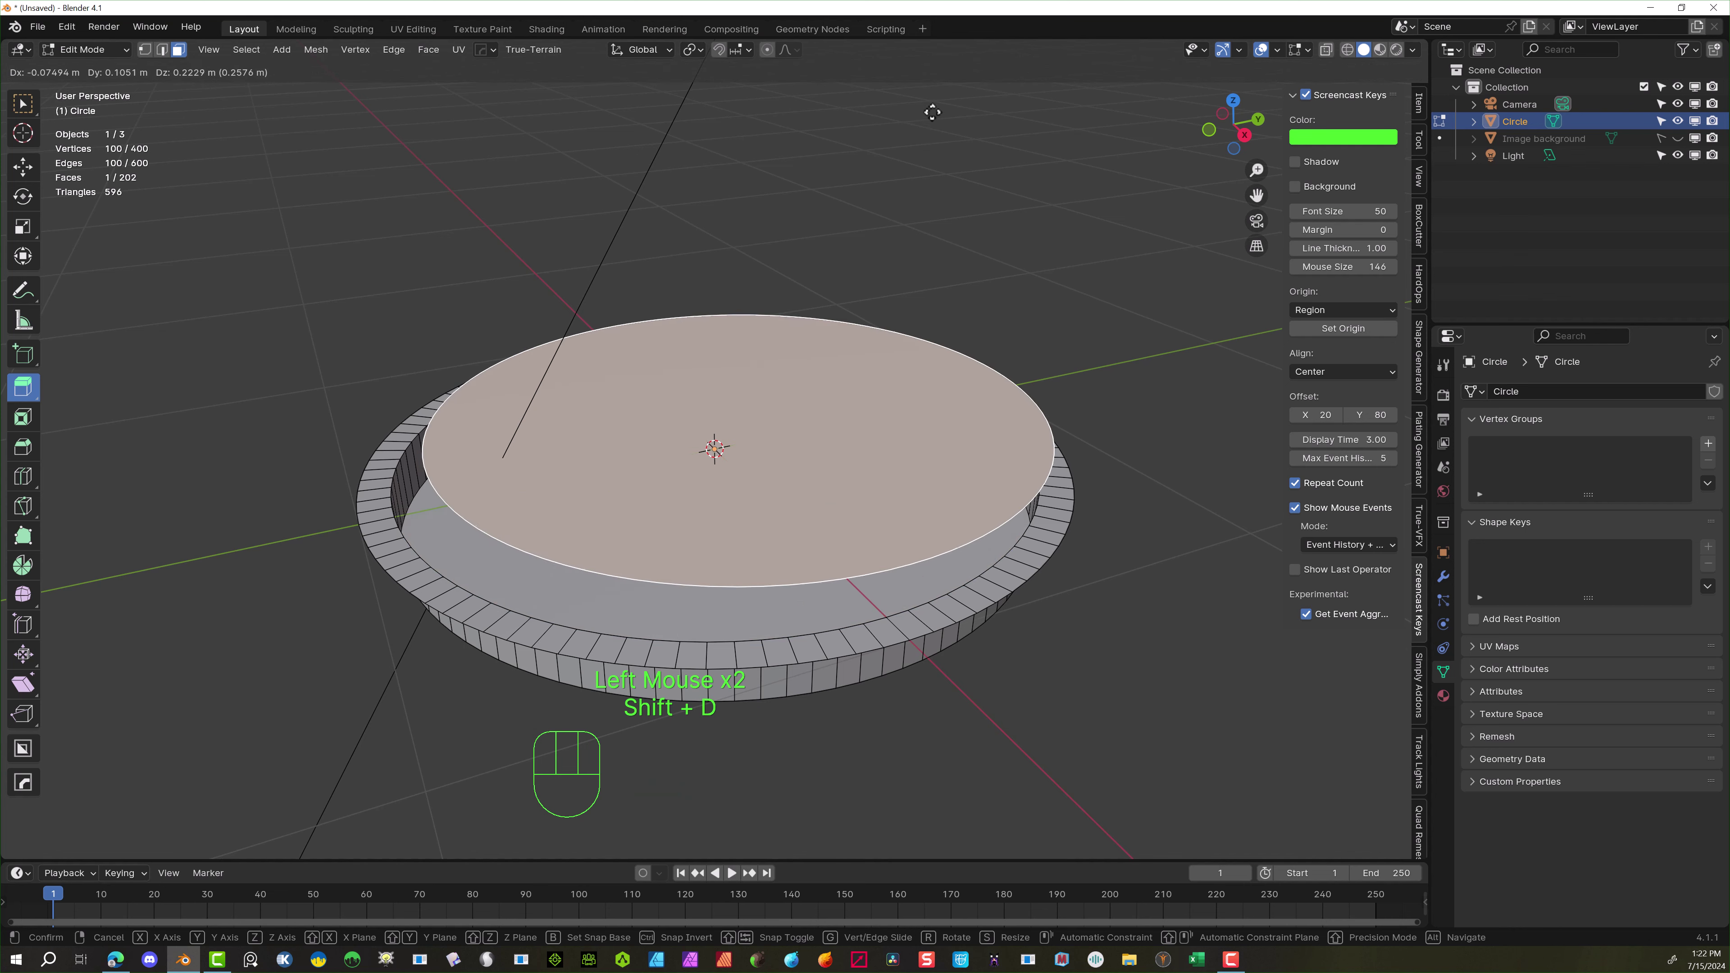
right_click(941, 98)
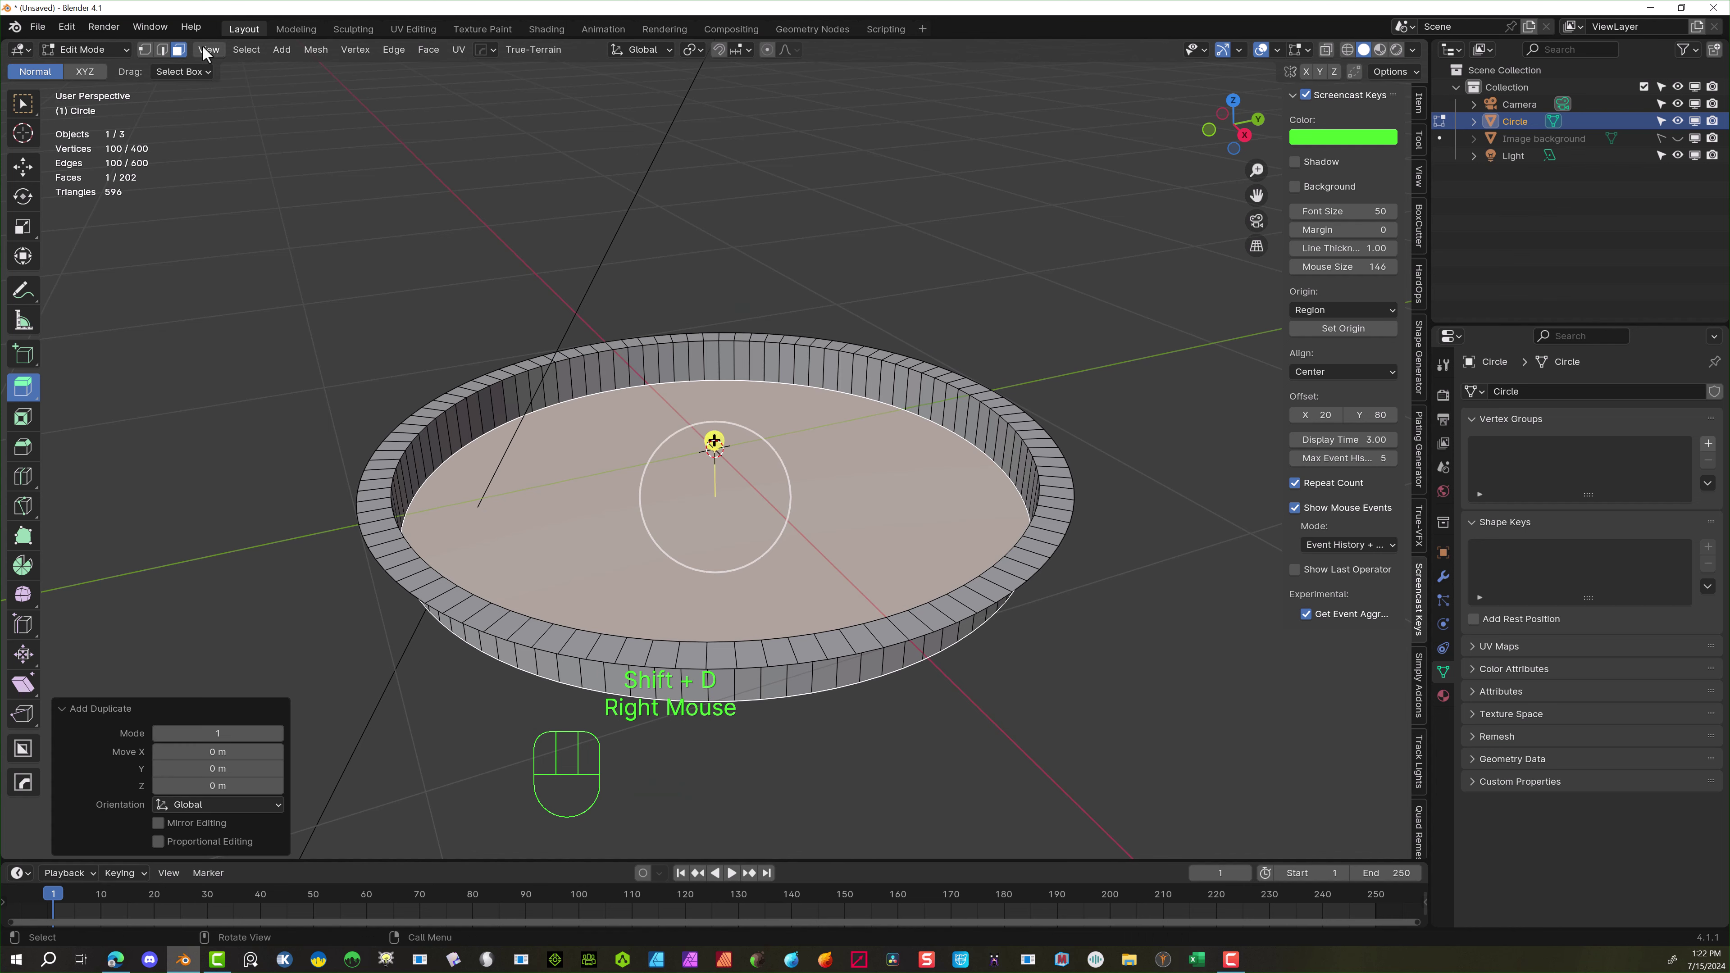
Select the inner edge loop at the top of the rim and bevel it about 0.043 m with one segment
left_click(162, 52)
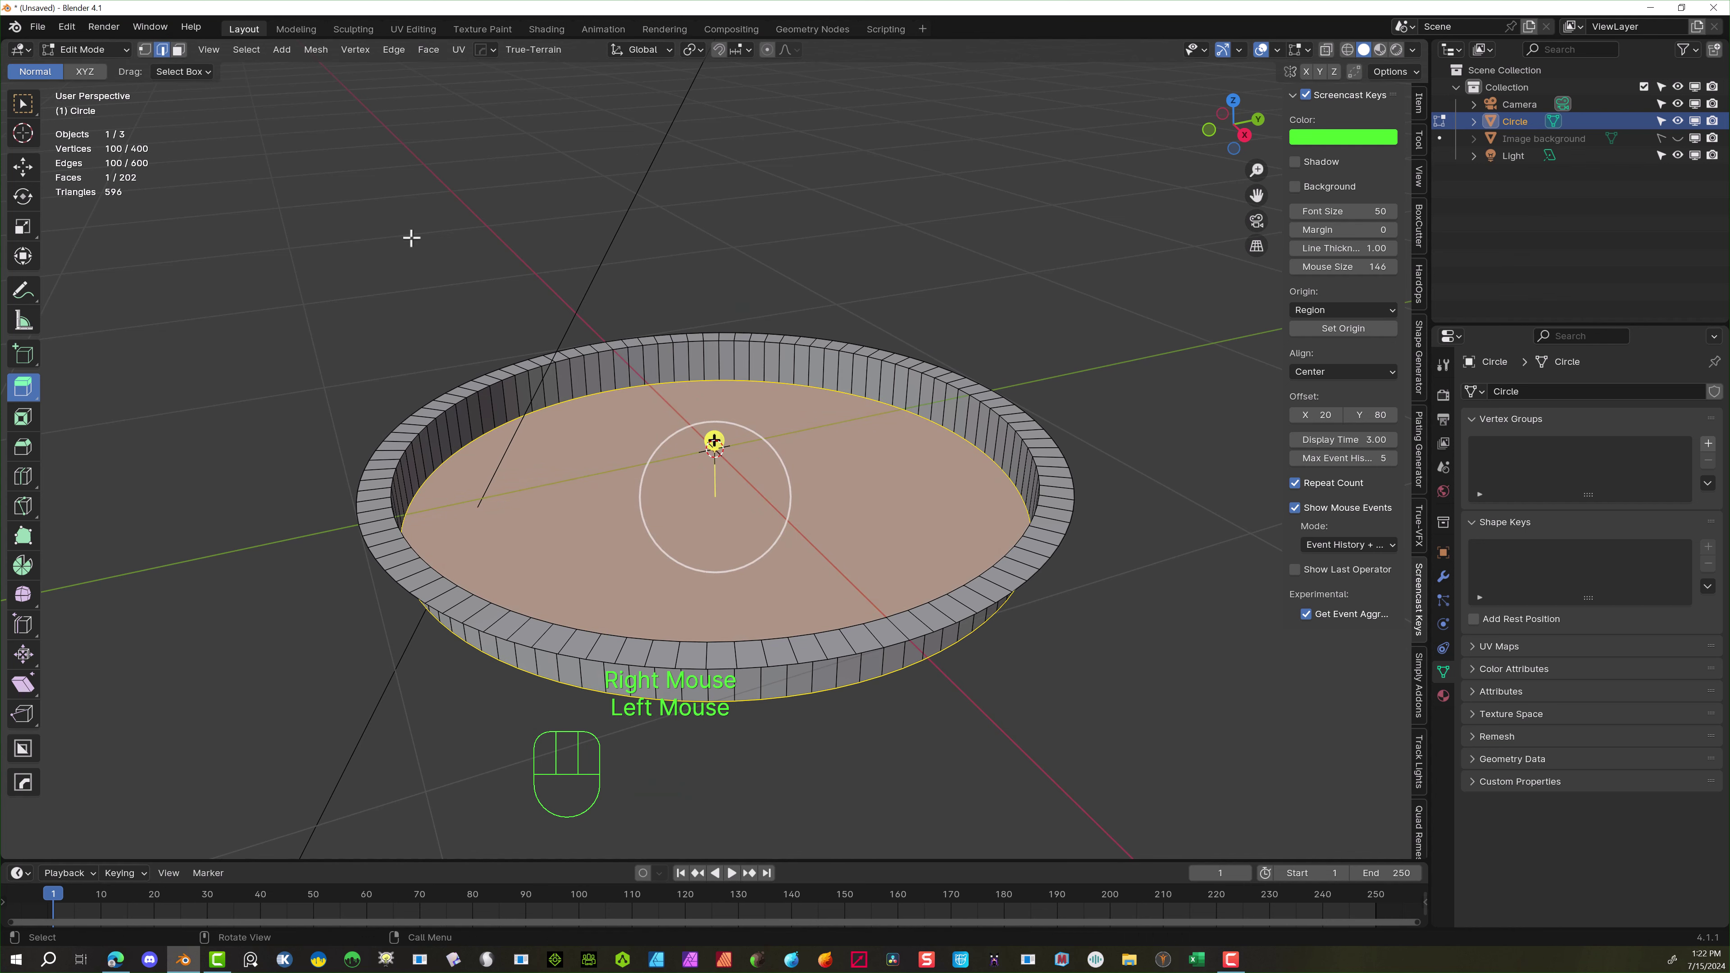
left_click(441, 411, "alt")
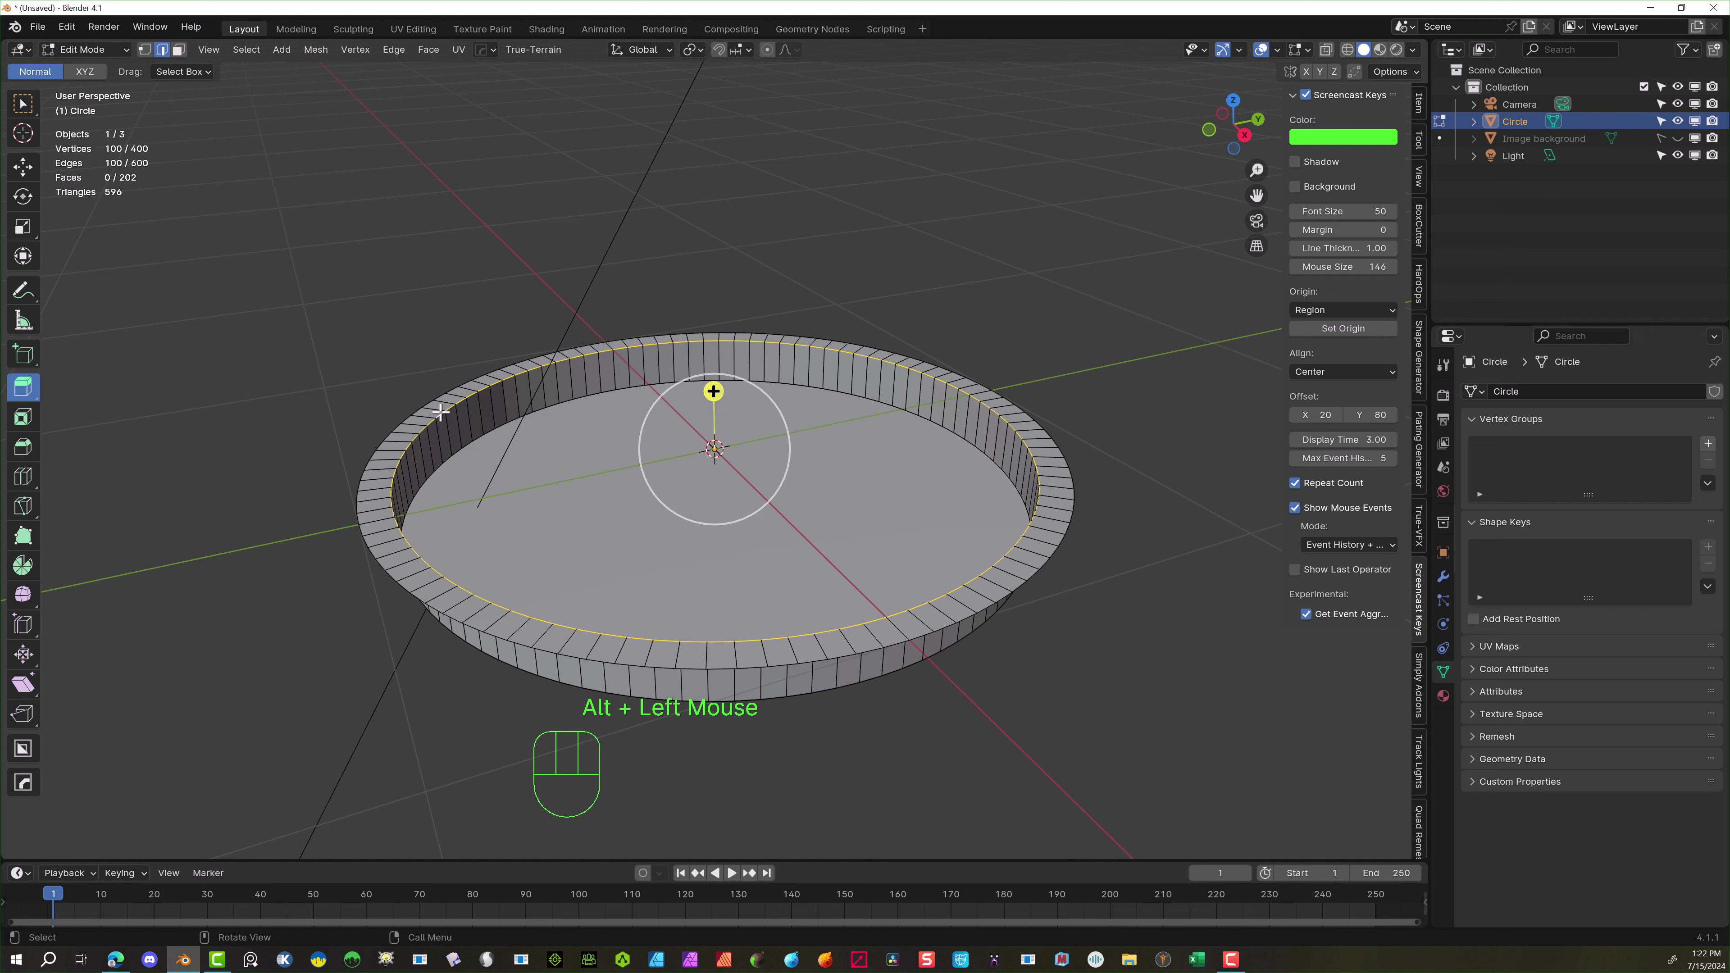
key("ctrl")
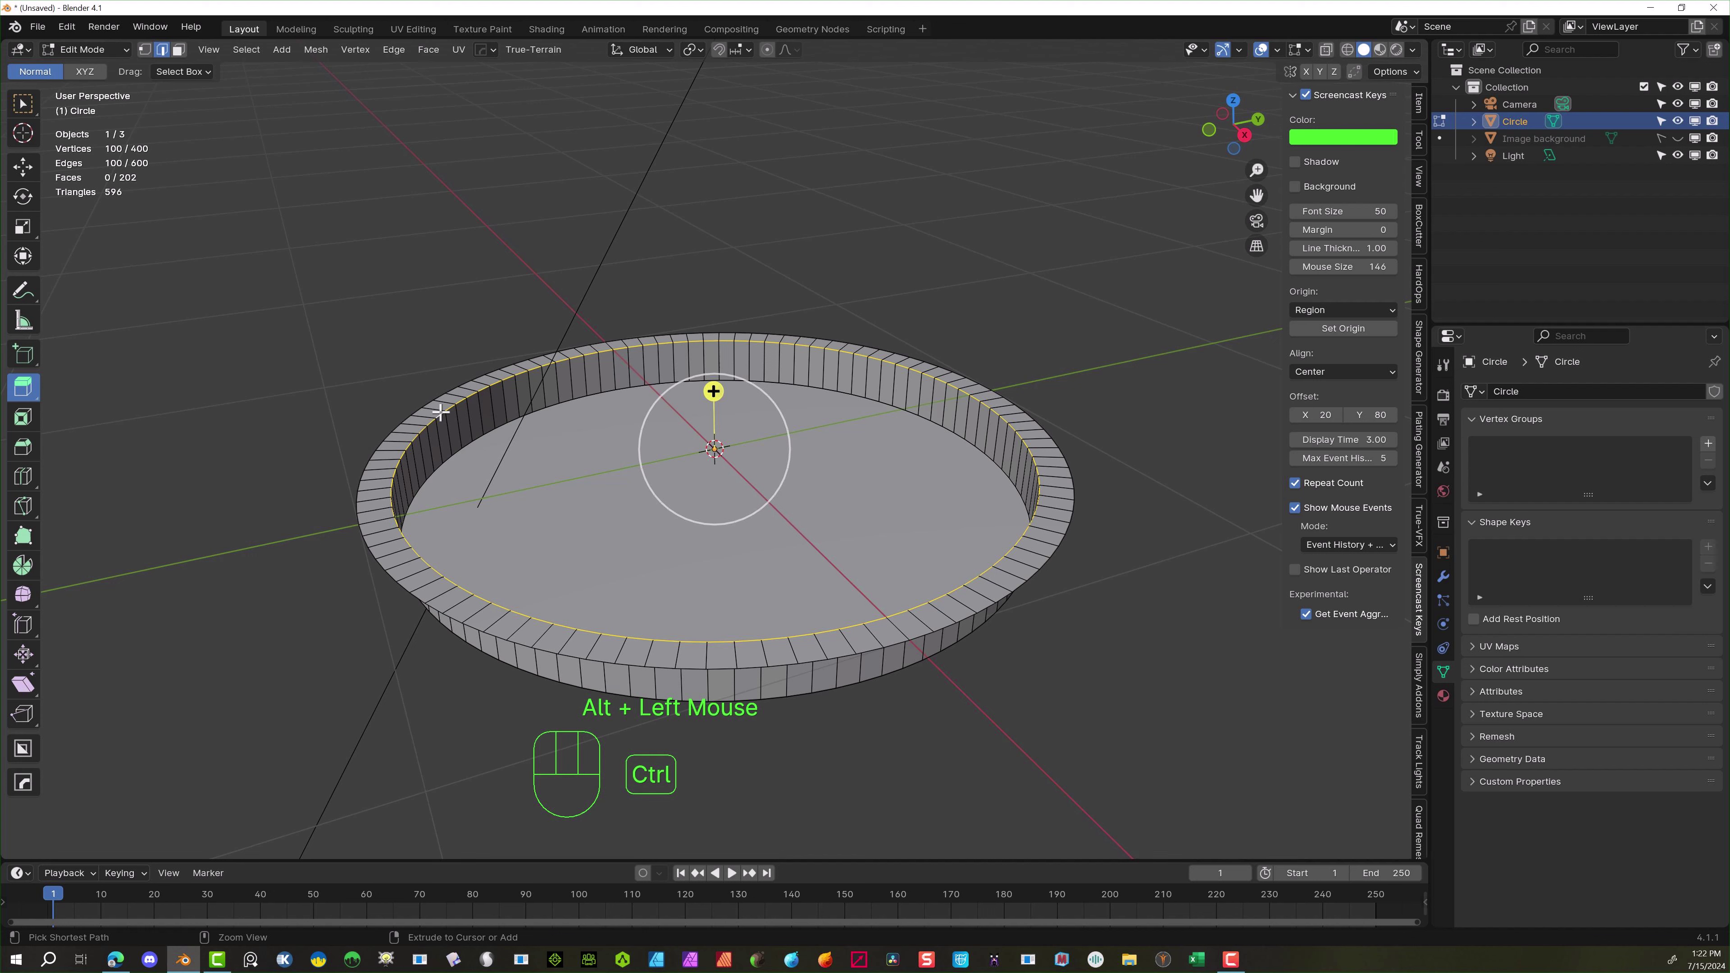
key("ctrl+b")
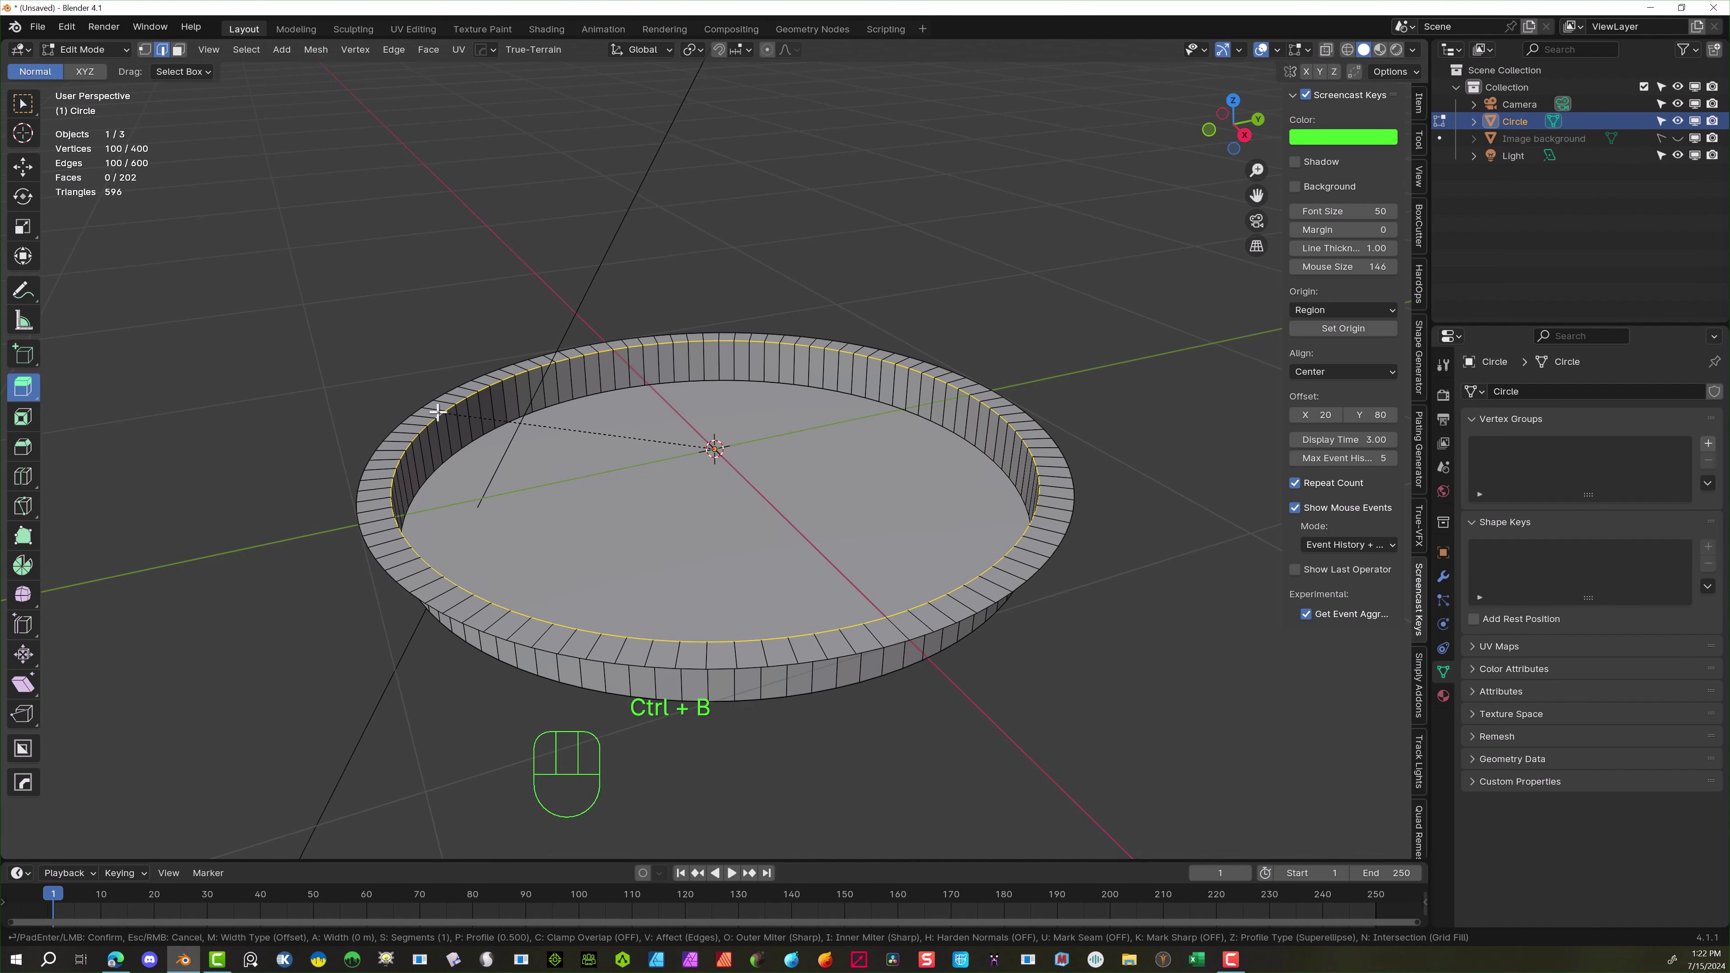
left_click(430, 410)
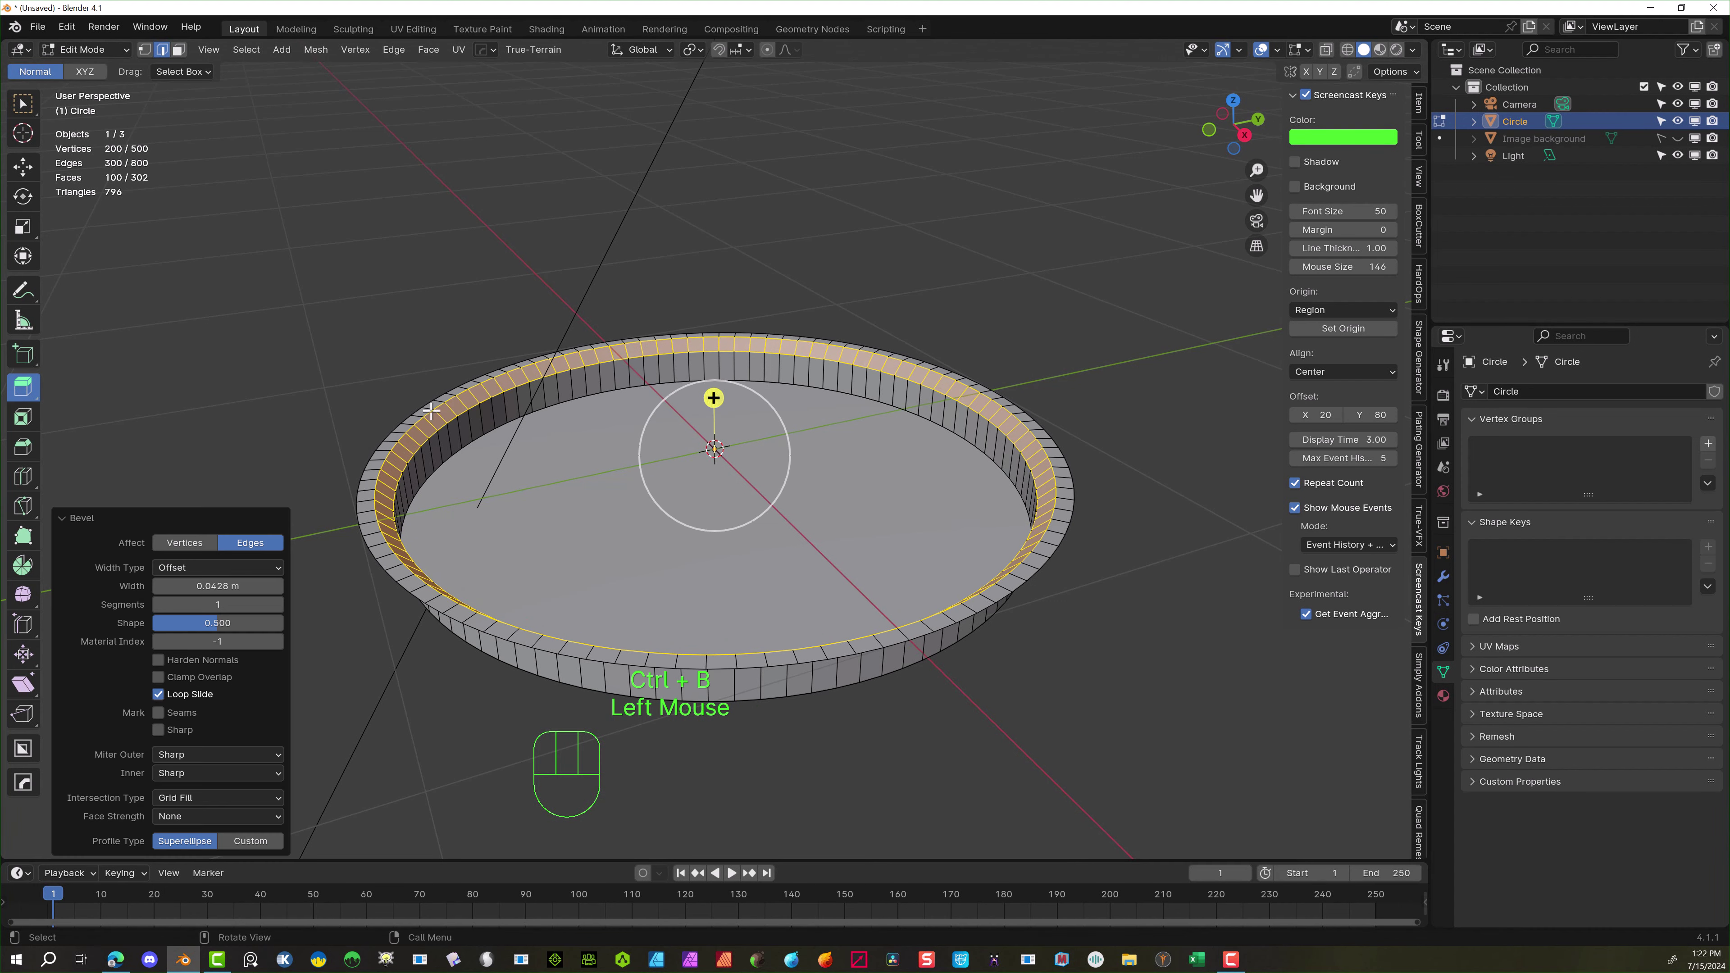
Select both edge loops bordering the rim's chamfer and bevel them about 0.0115 m with six segments
left_click(458, 414, "alt")
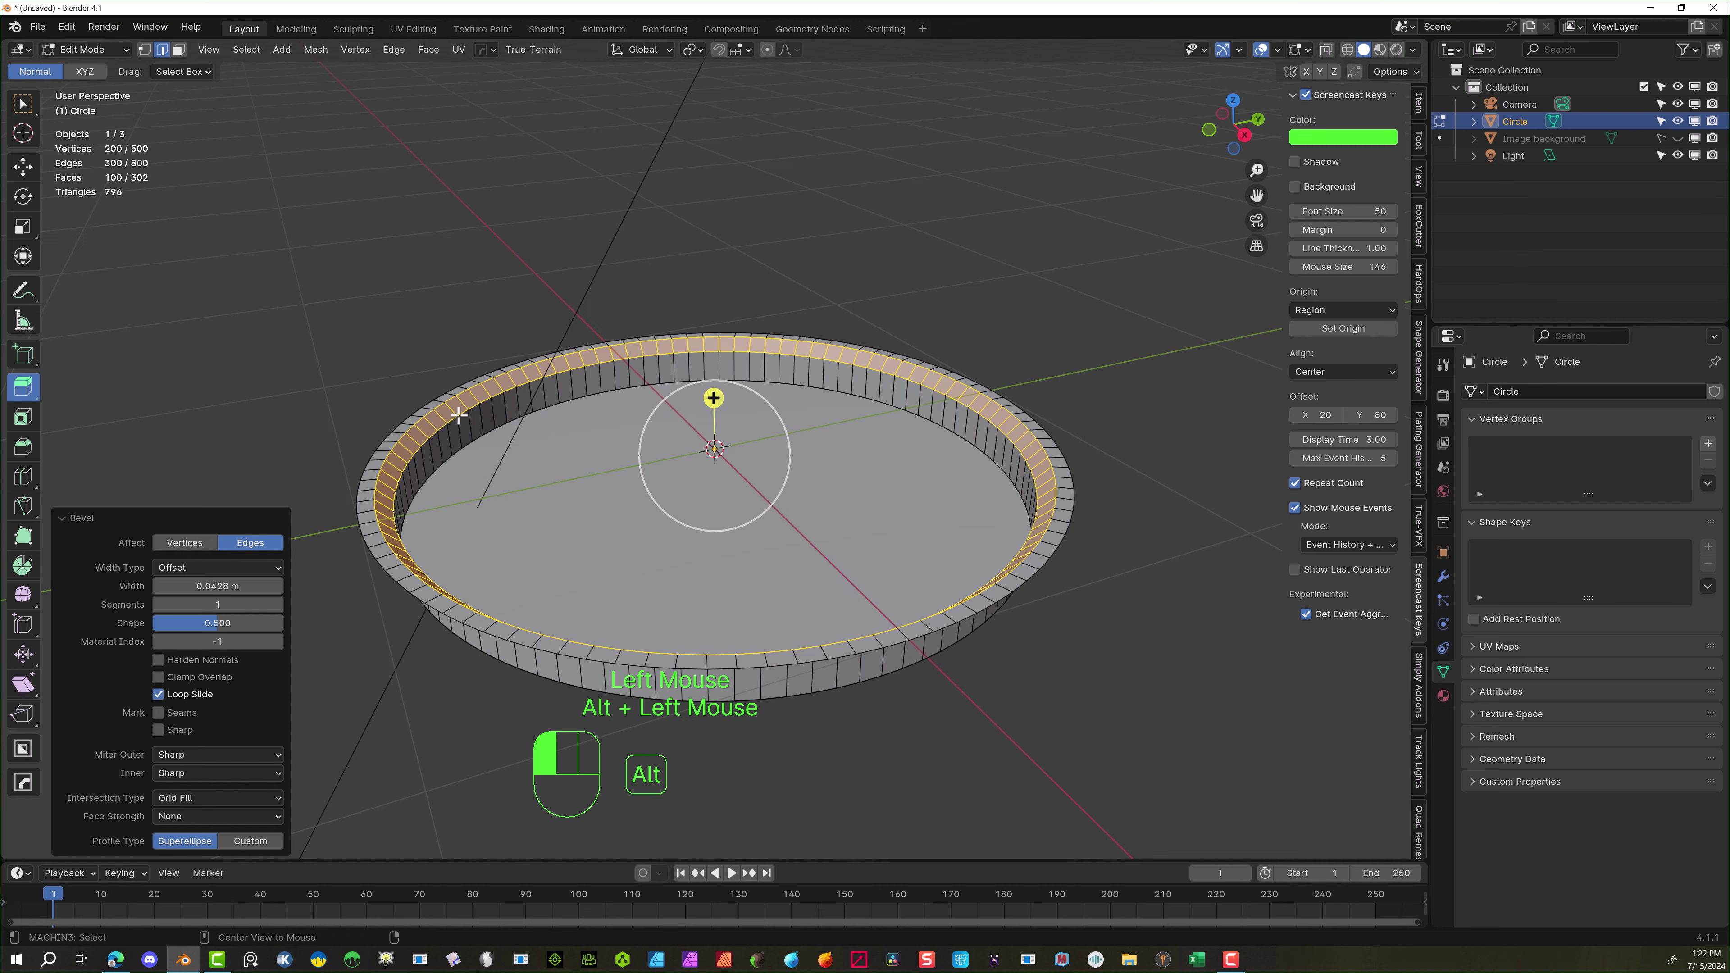
left_click(452, 389, "alt+shift")
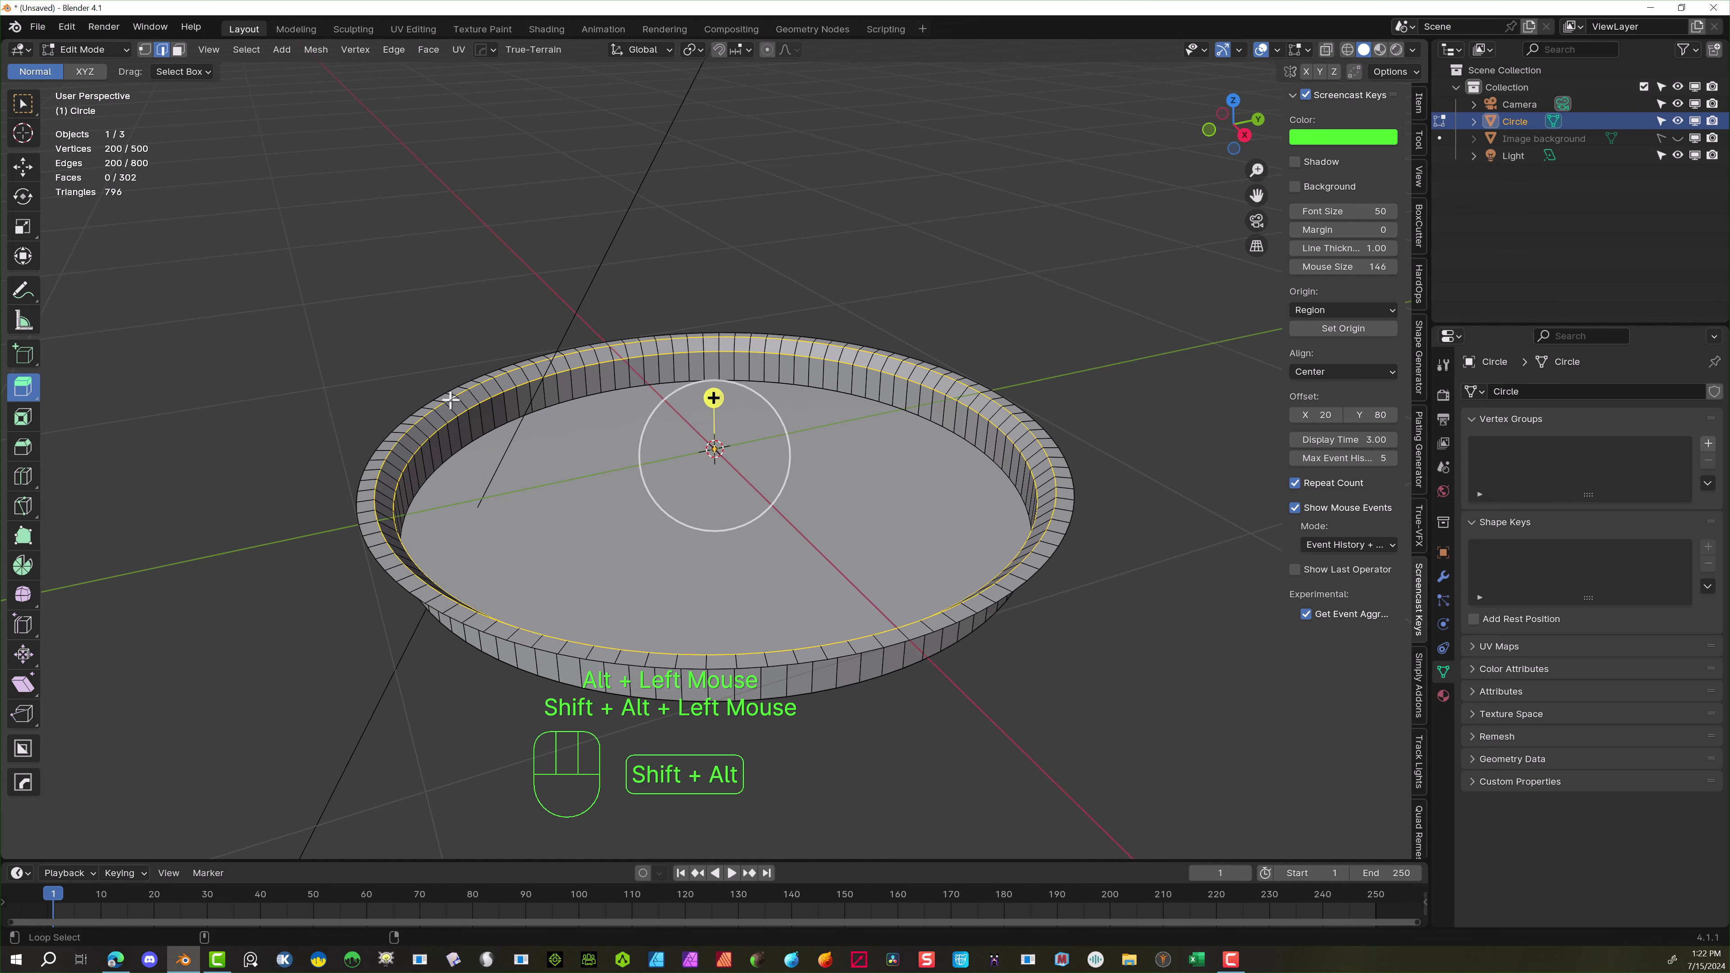
key("ctrl+b")
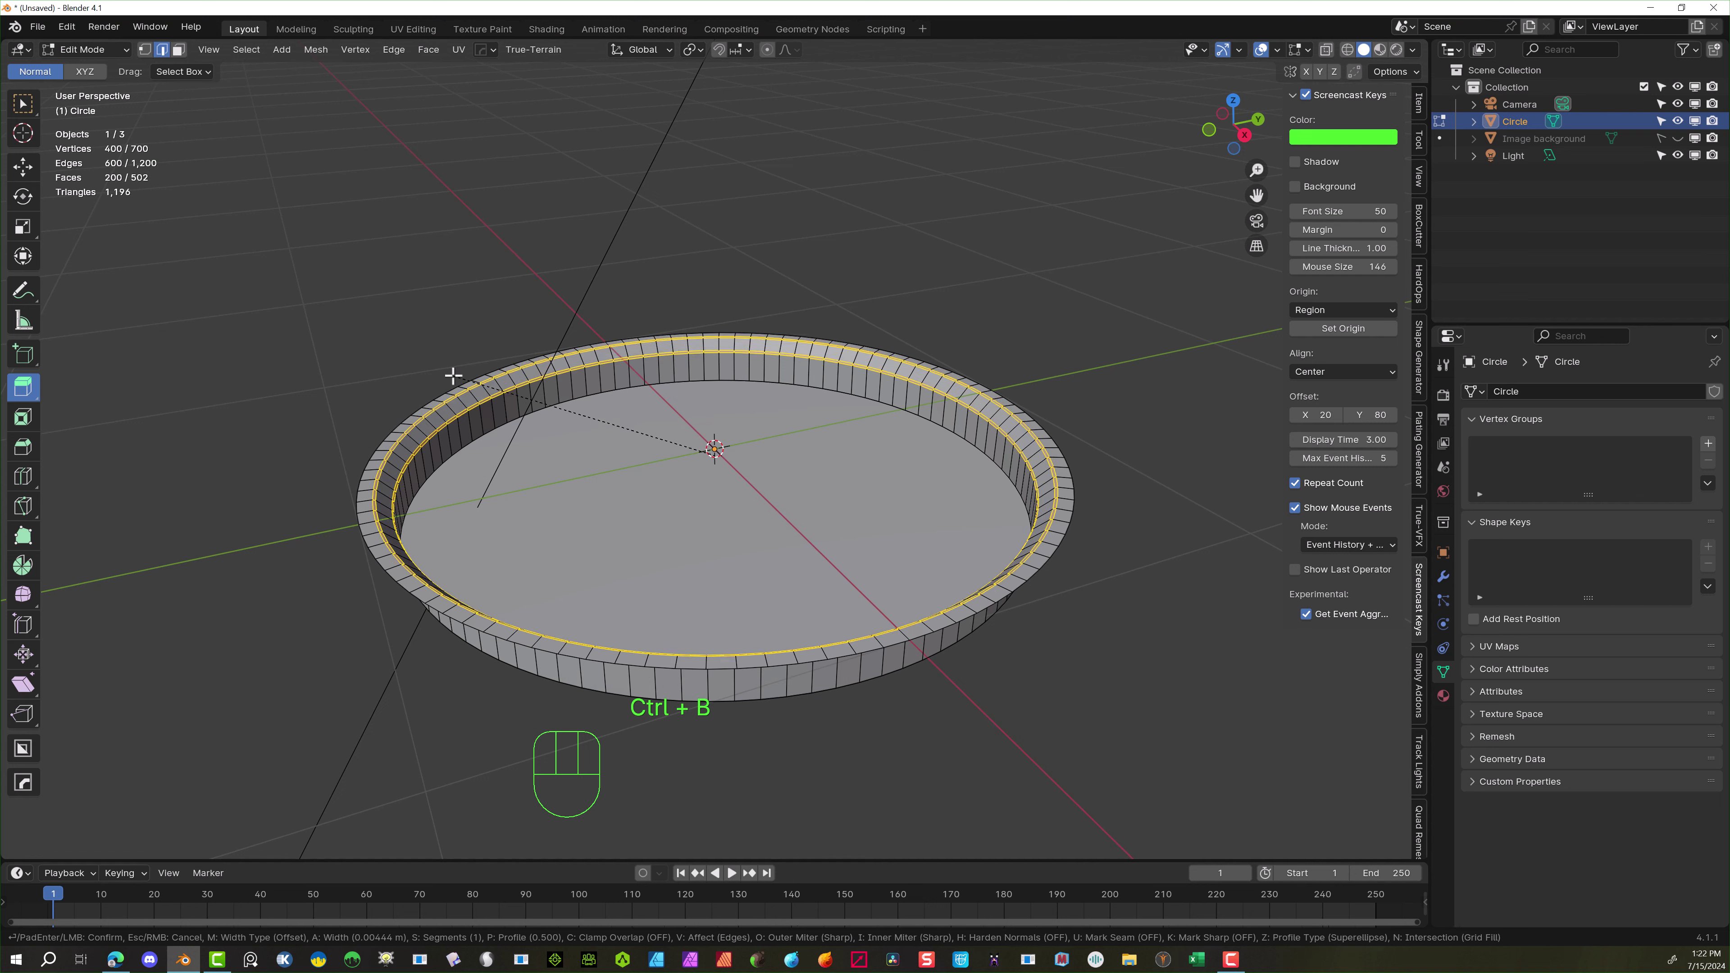
scroll(453, 375, "up", 2)
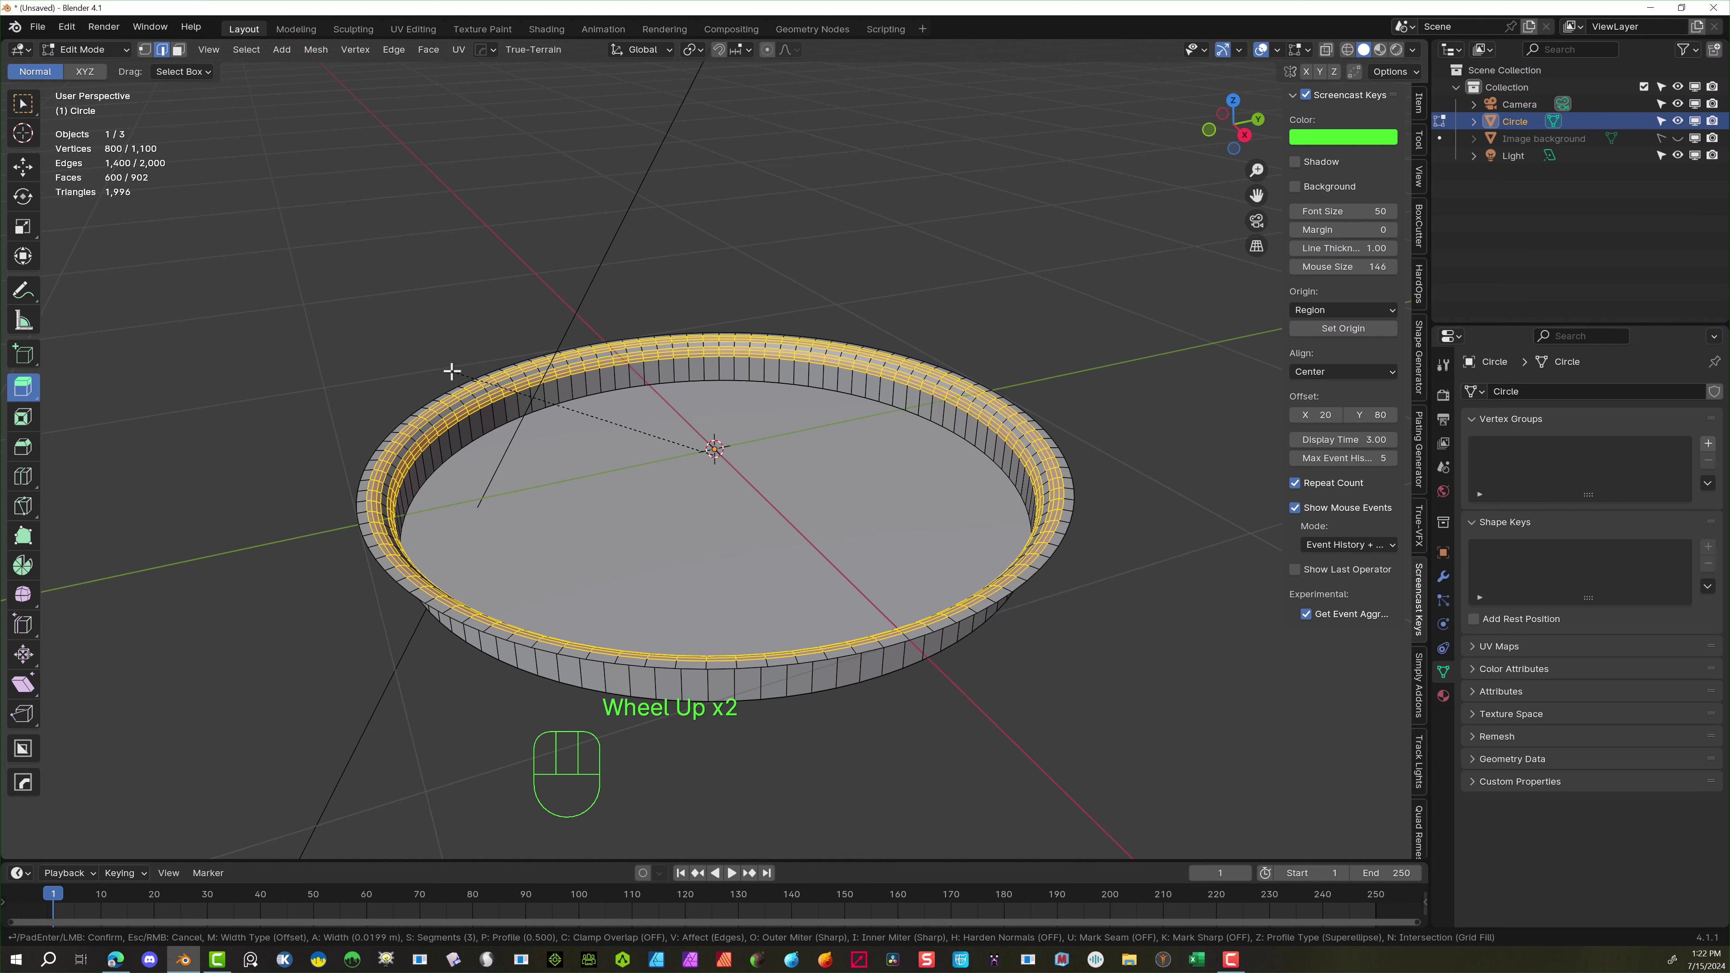
scroll(453, 371, "up", 3)
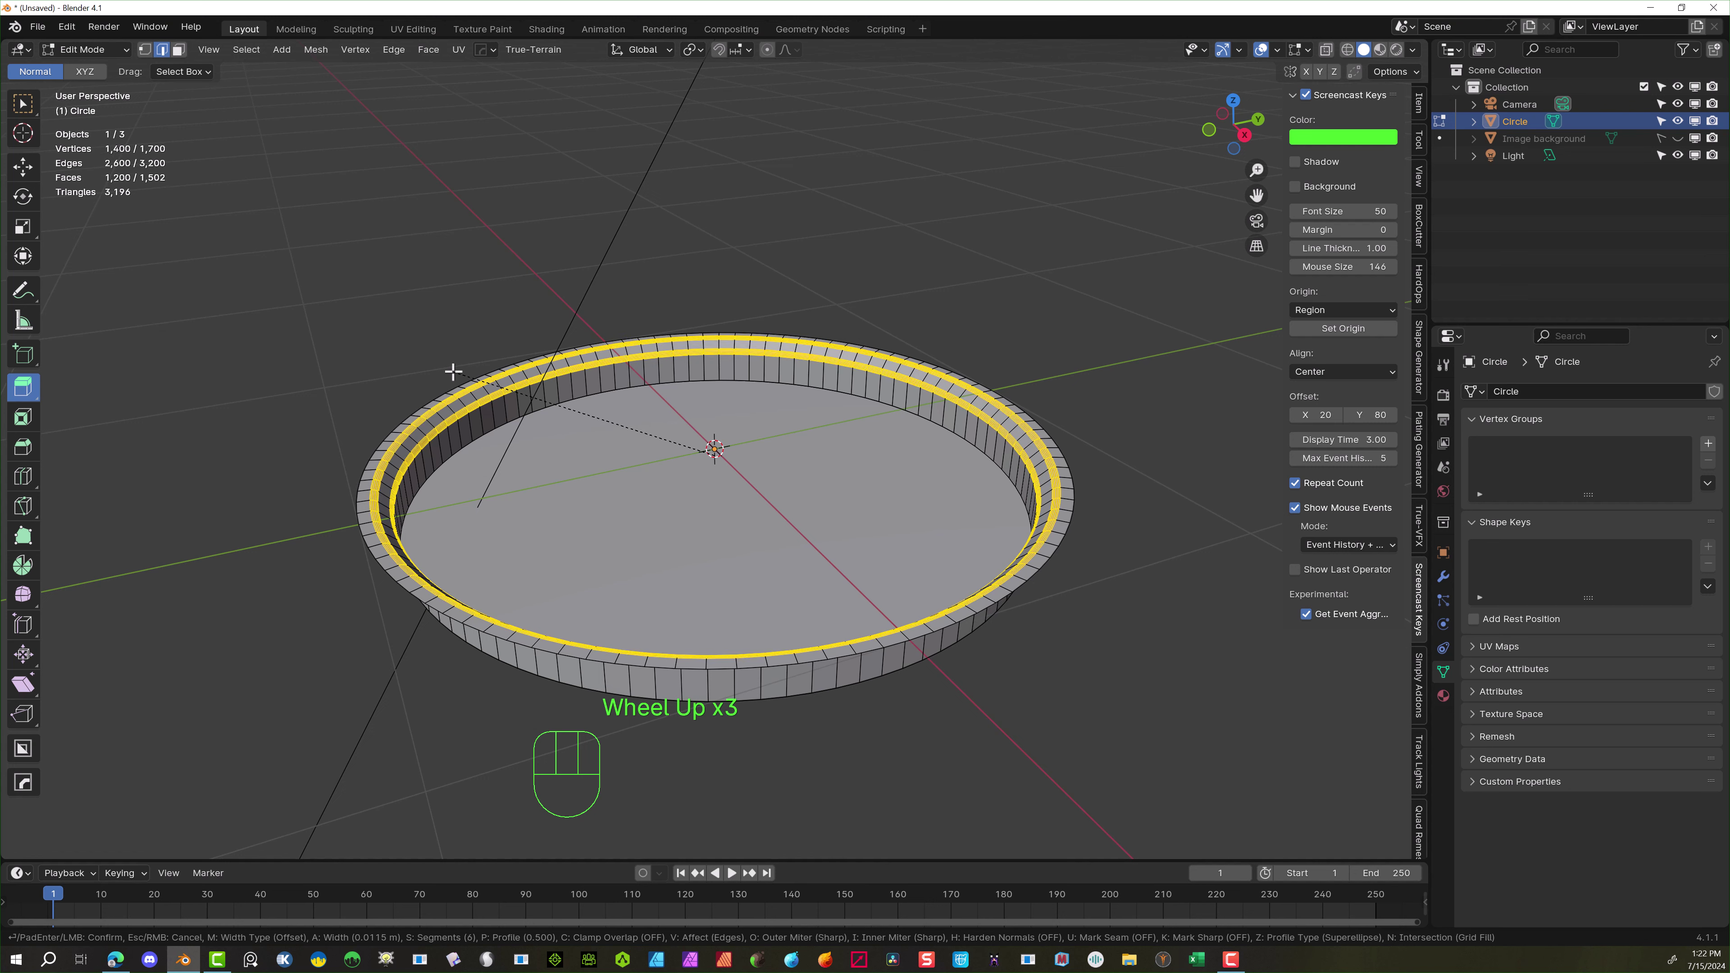
left_click(453, 371)
Separate the tray's duplicated floor face into its own object, and return to Object Mode
key("Tab")
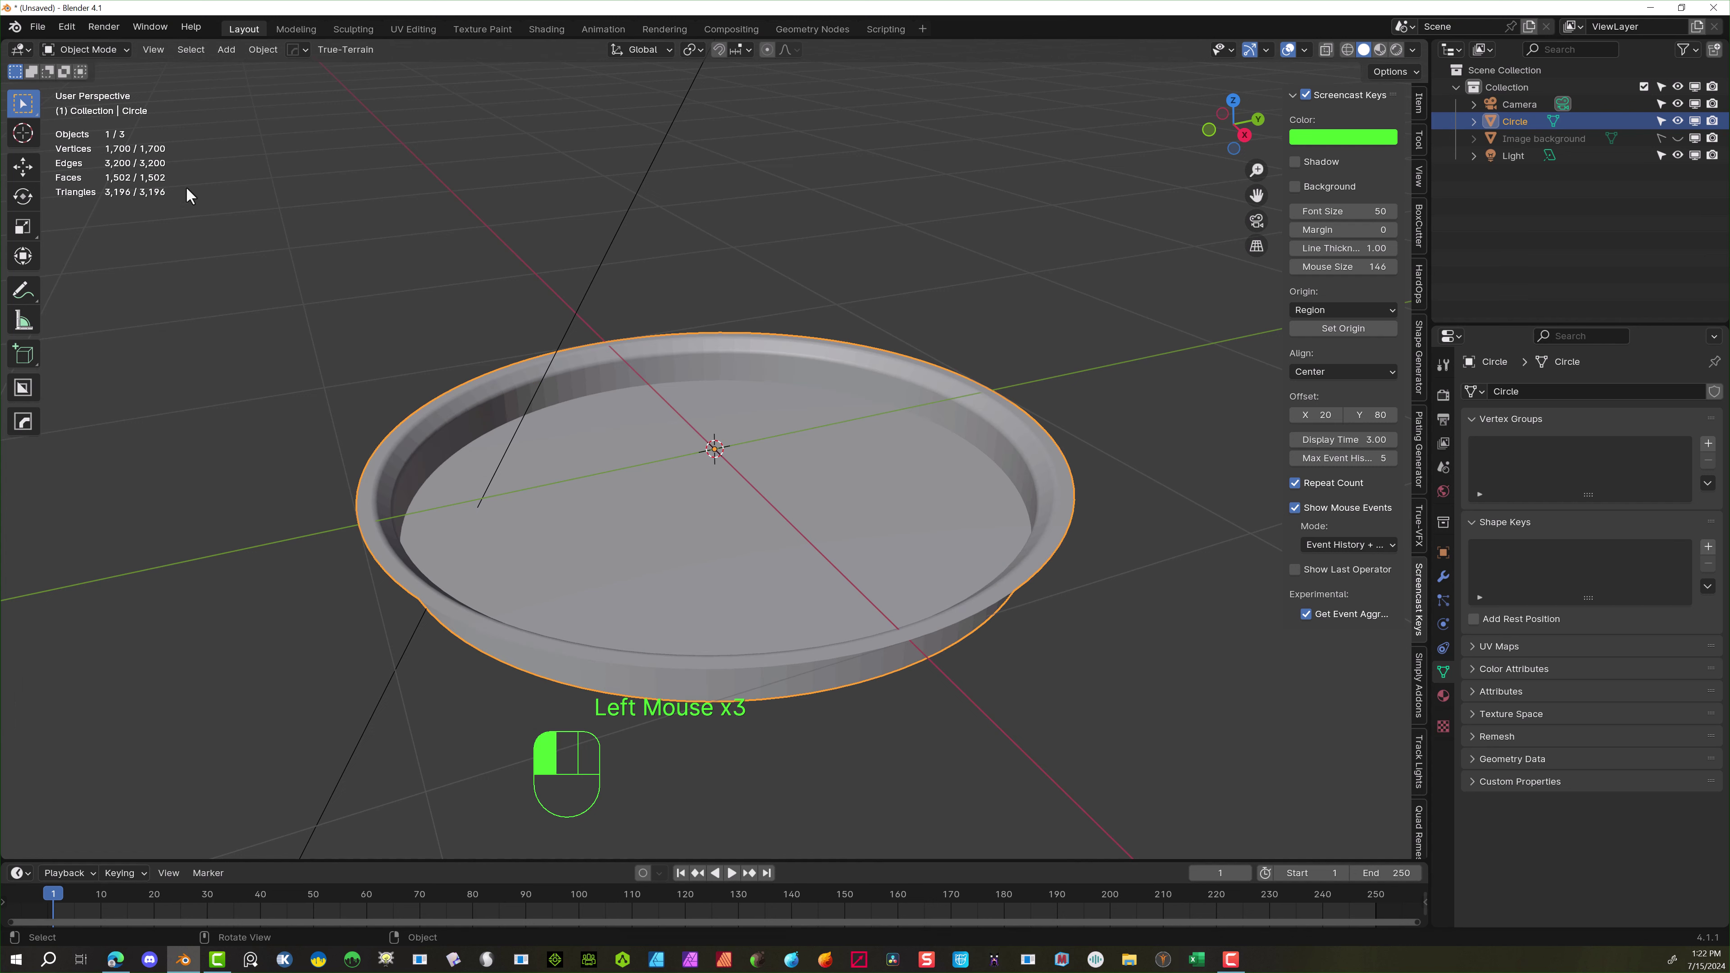
left_click(572, 502)
left_click(102, 50)
left_click(106, 82)
left_click(653, 415)
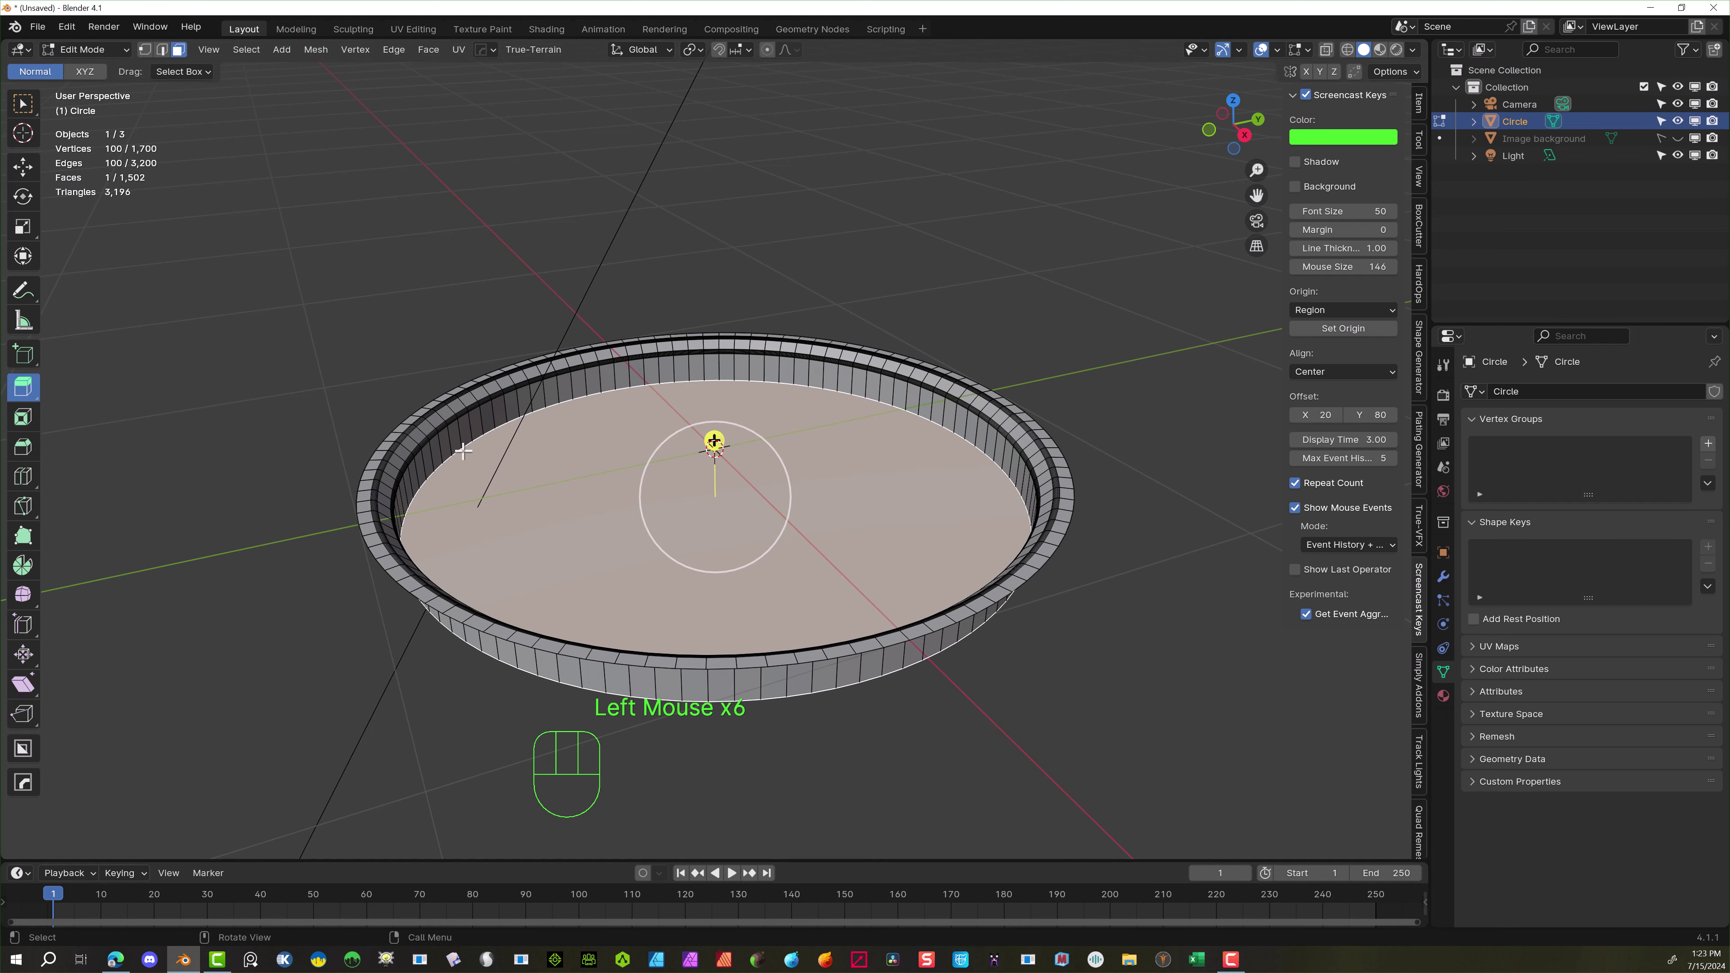
key("g")
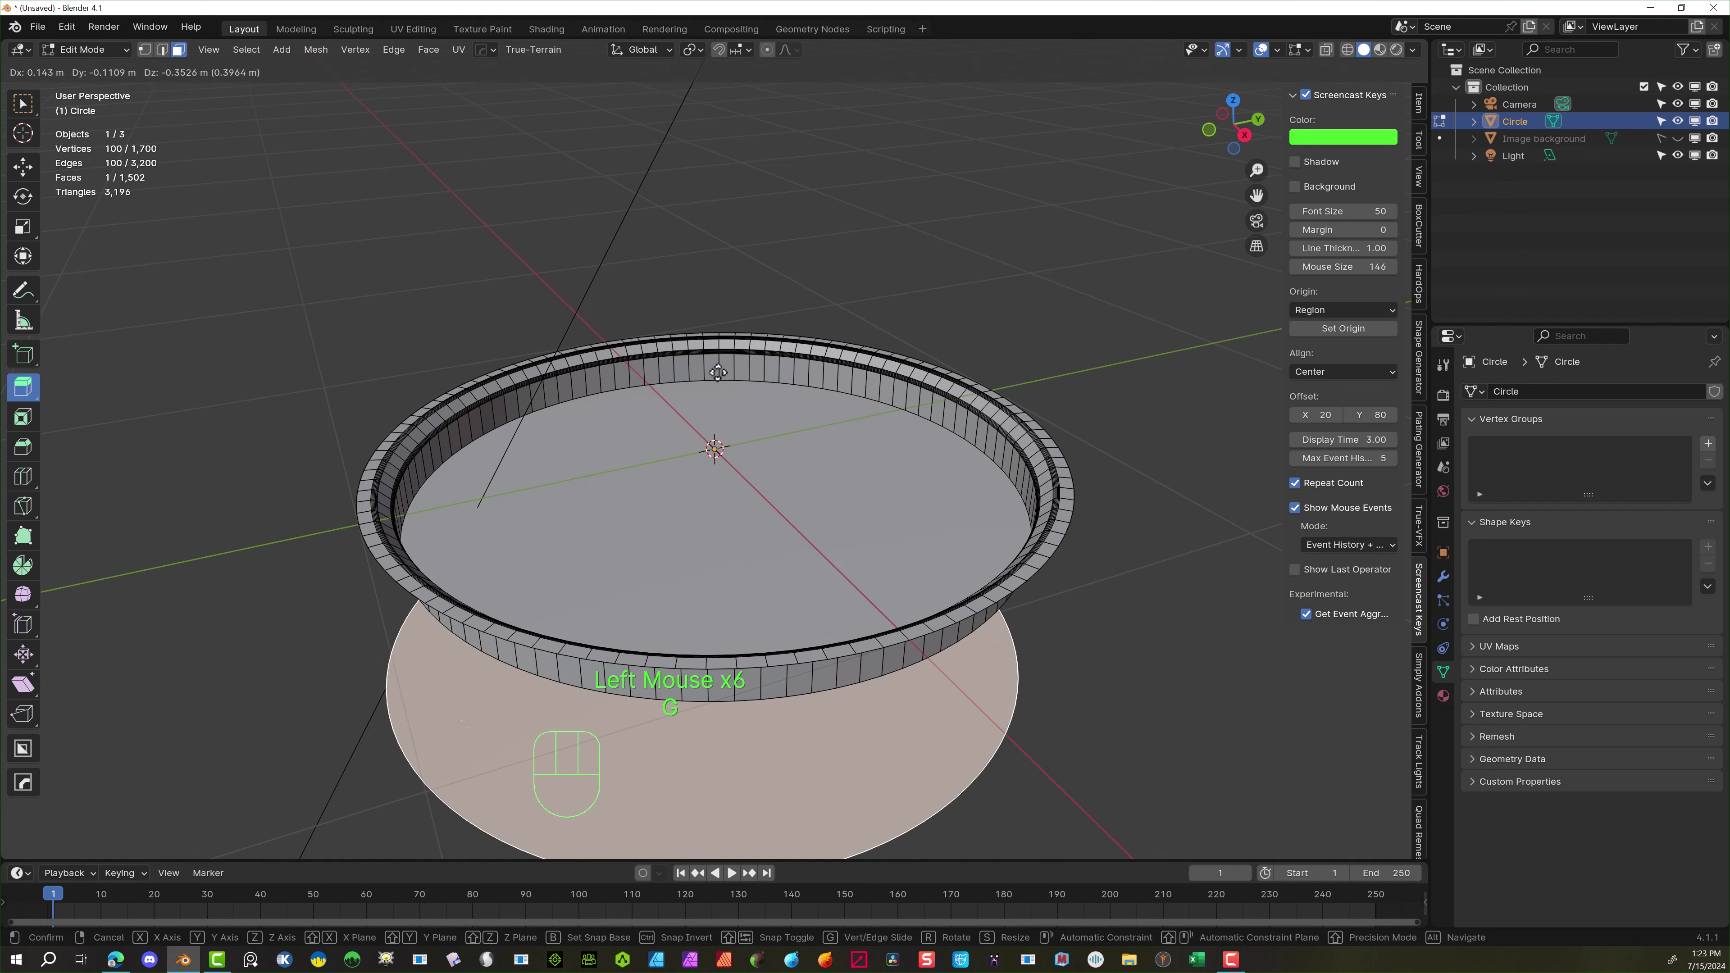
right_click(842, 132)
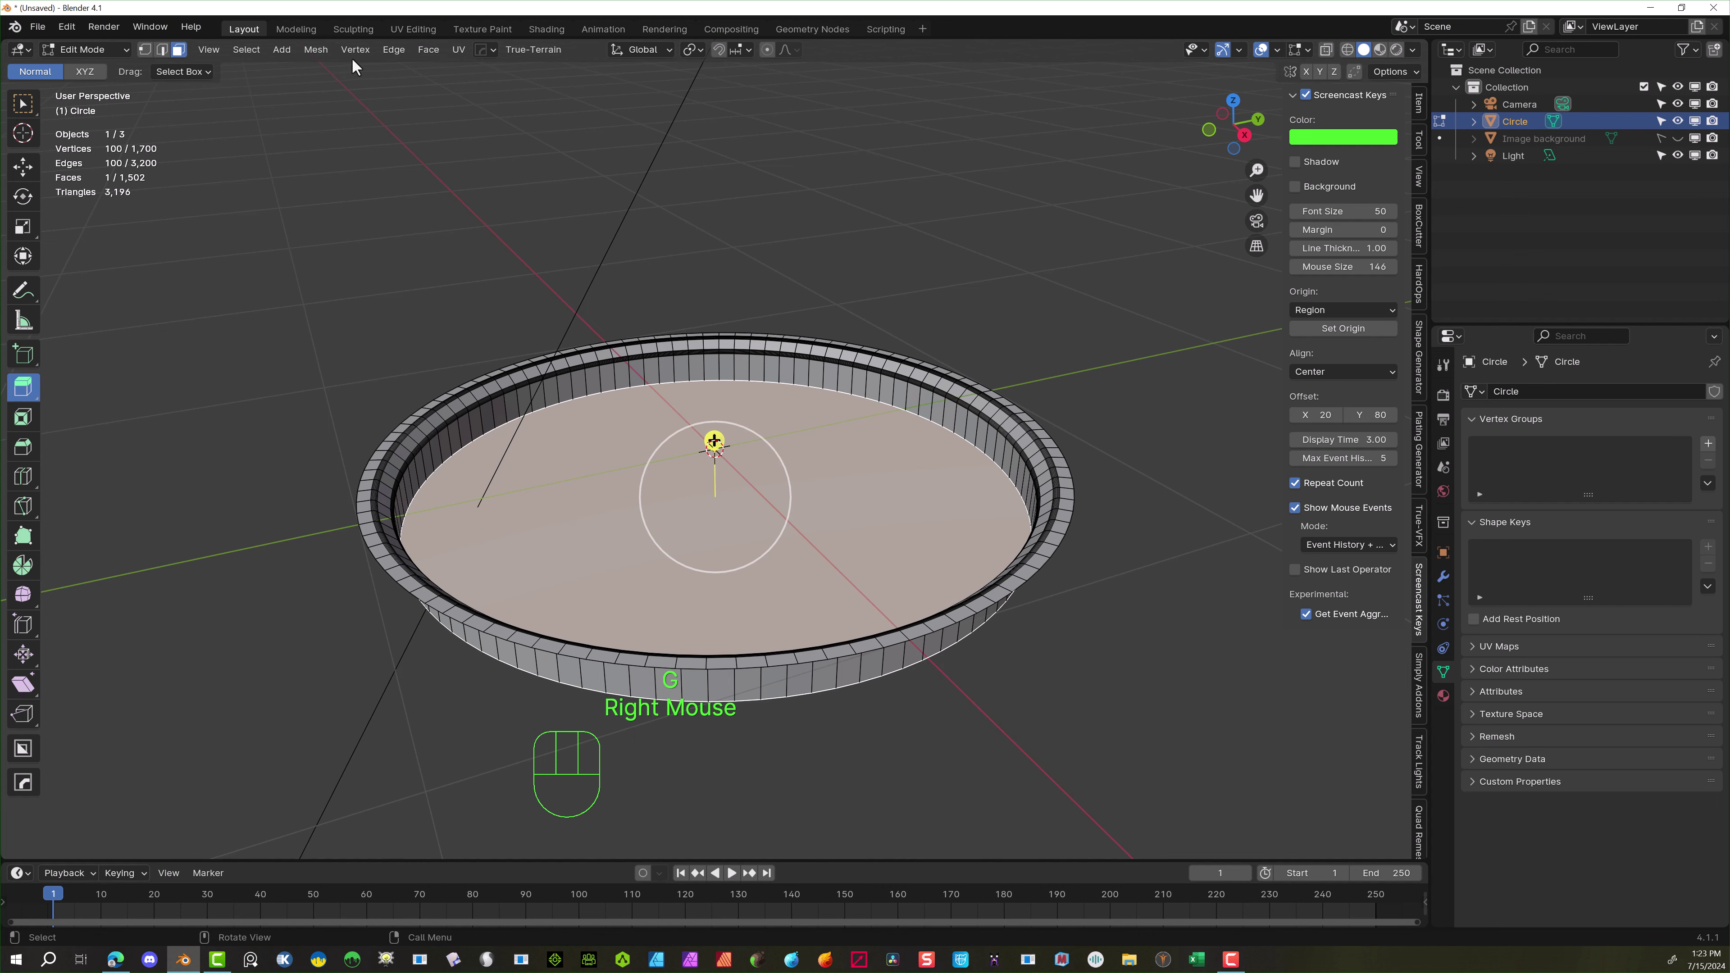
left_click(315, 50)
mouse_move(408, 201)
left_click(475, 200)
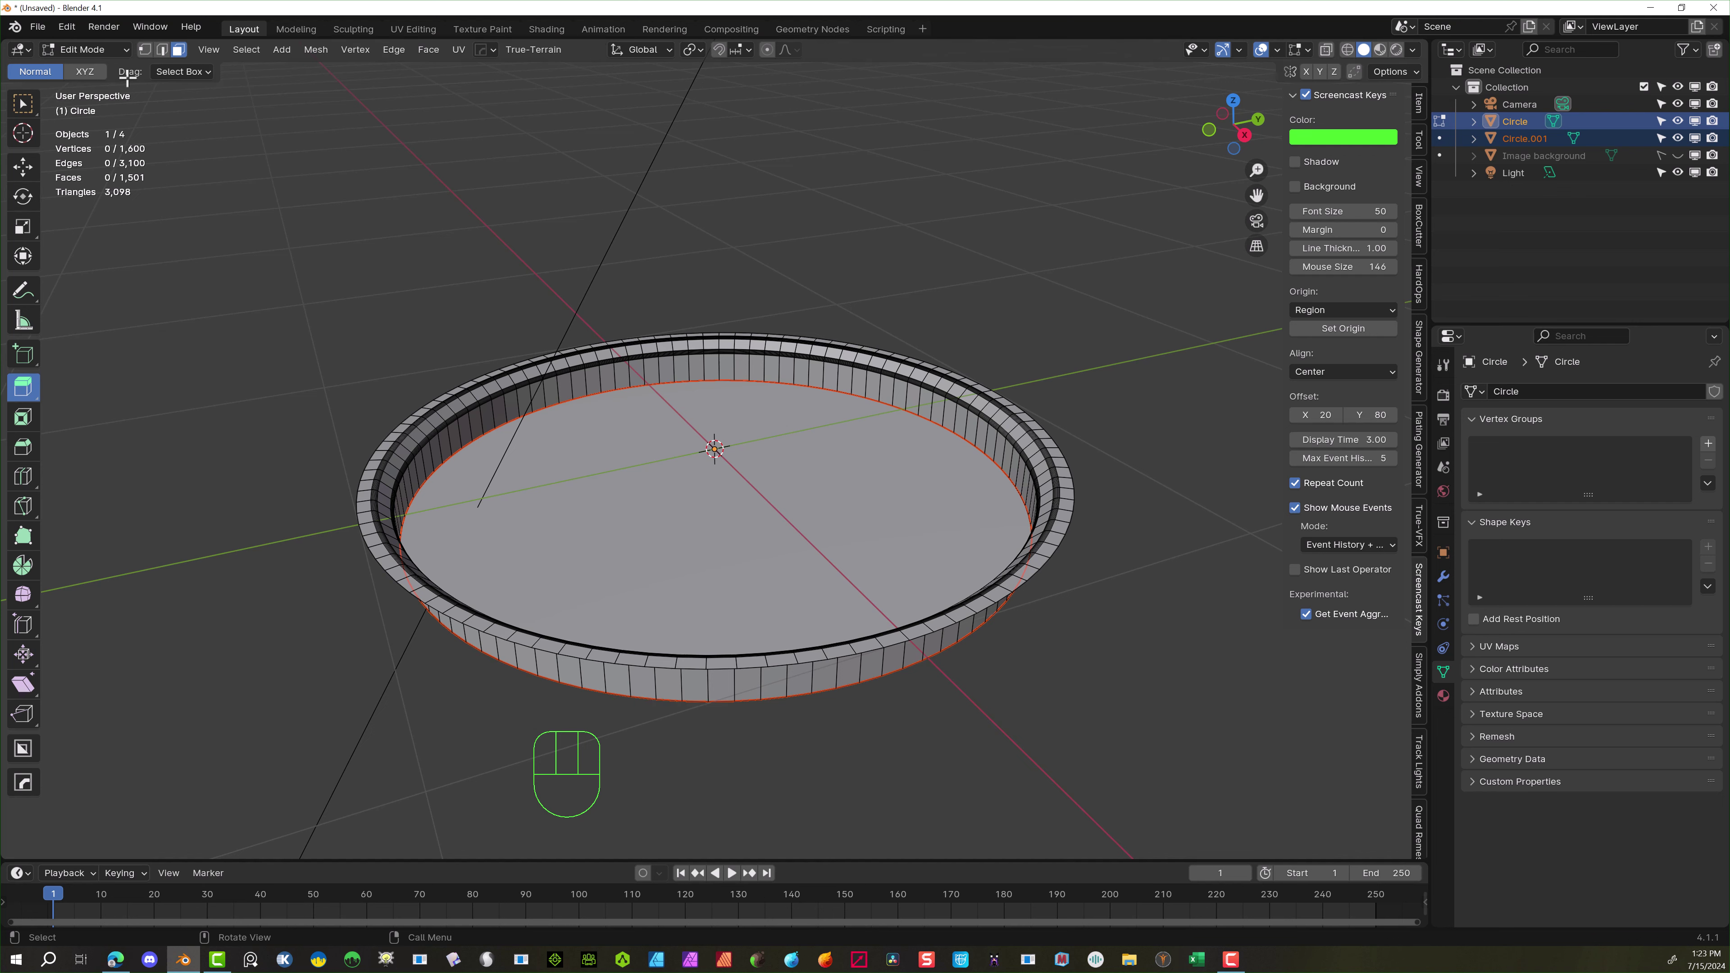
left_click_drag(100, 56, 96, 73)
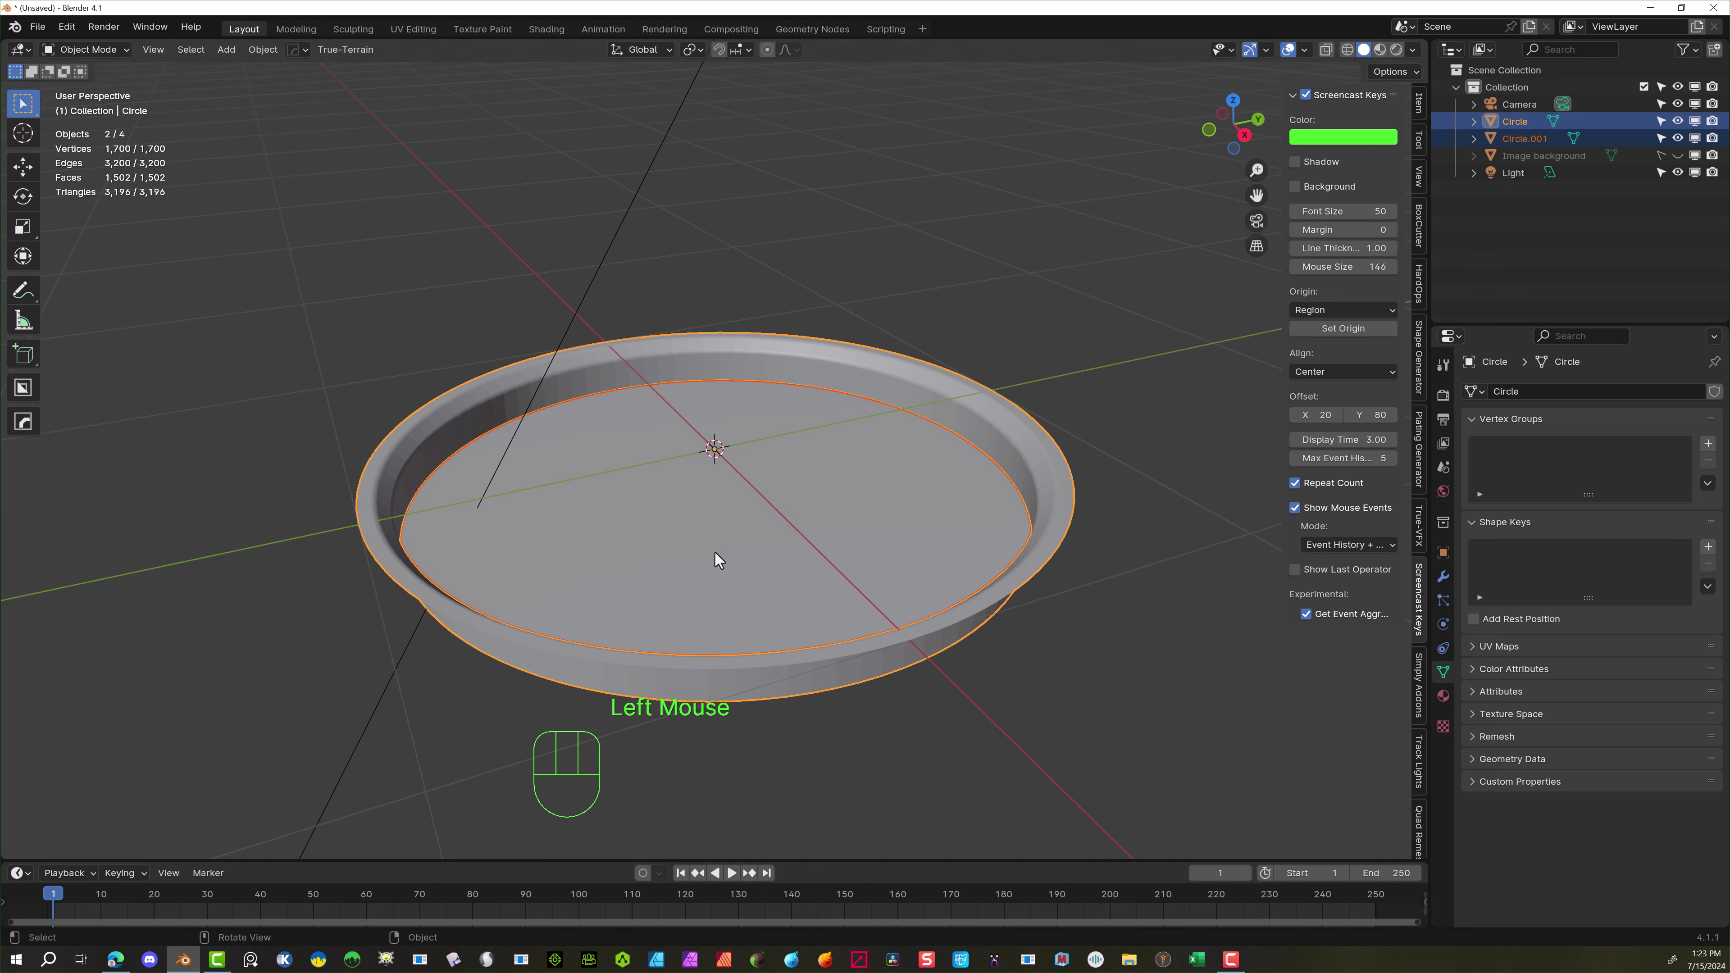
Try sharpening the tray rim object with Hard Ops Sharpen in Csharp mode, and inspect its edges in Edit Mode
left_click(608, 370)
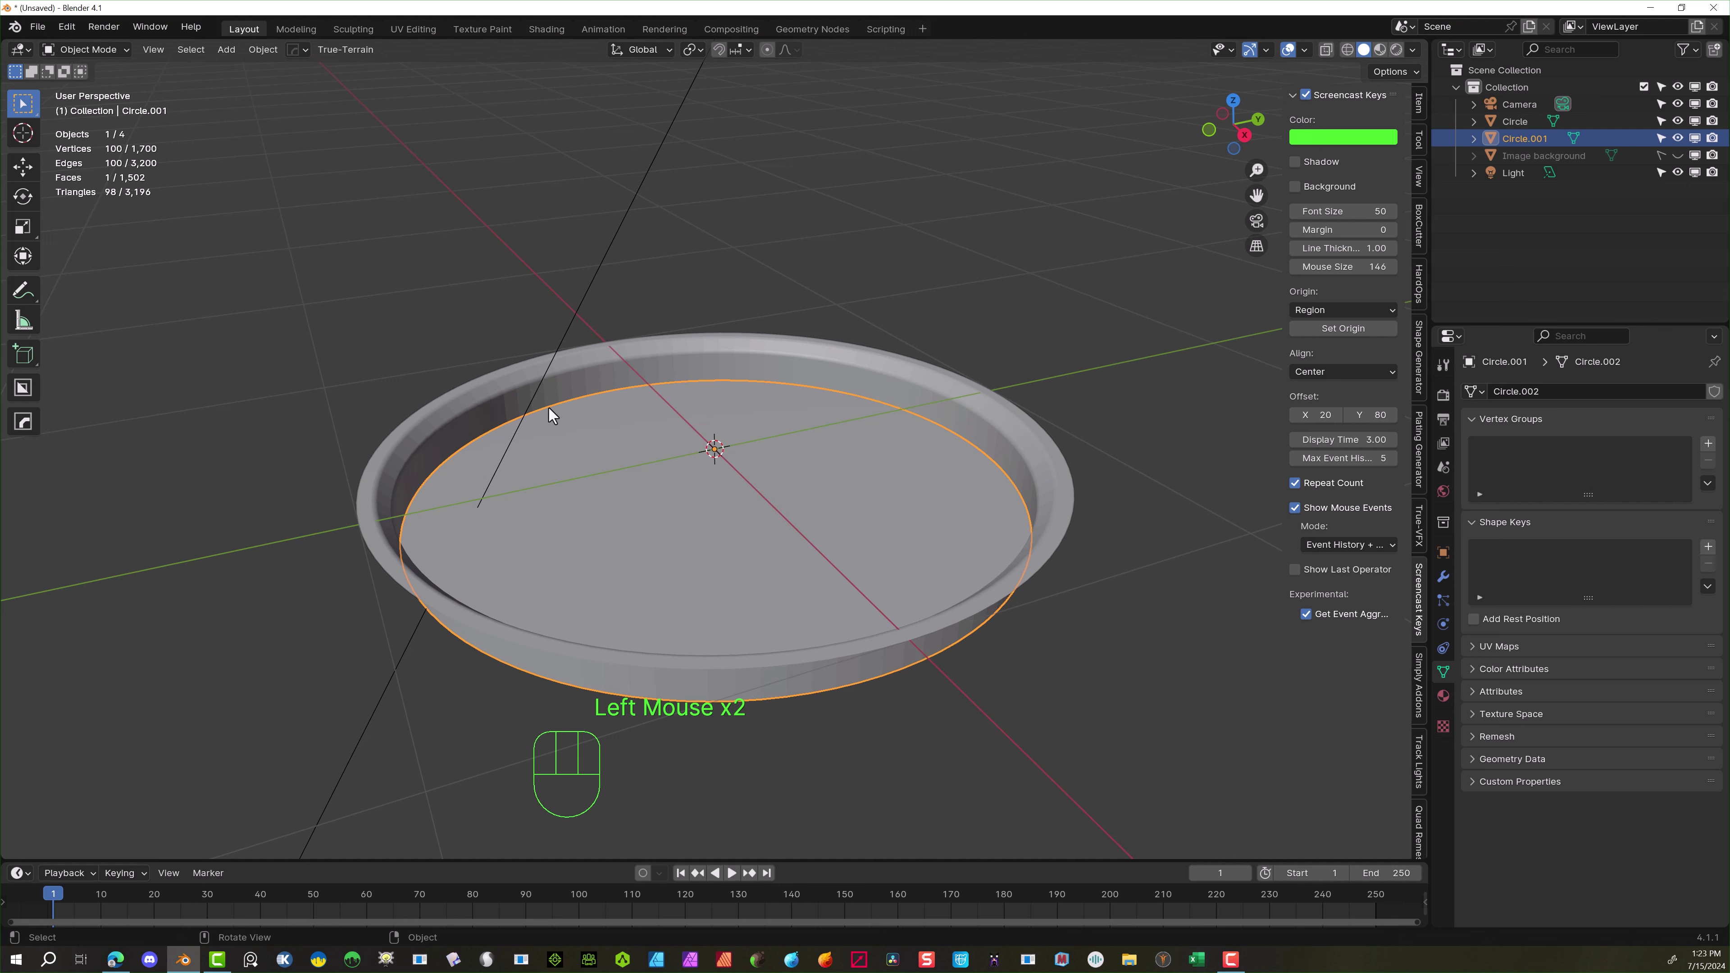
left_click(612, 368)
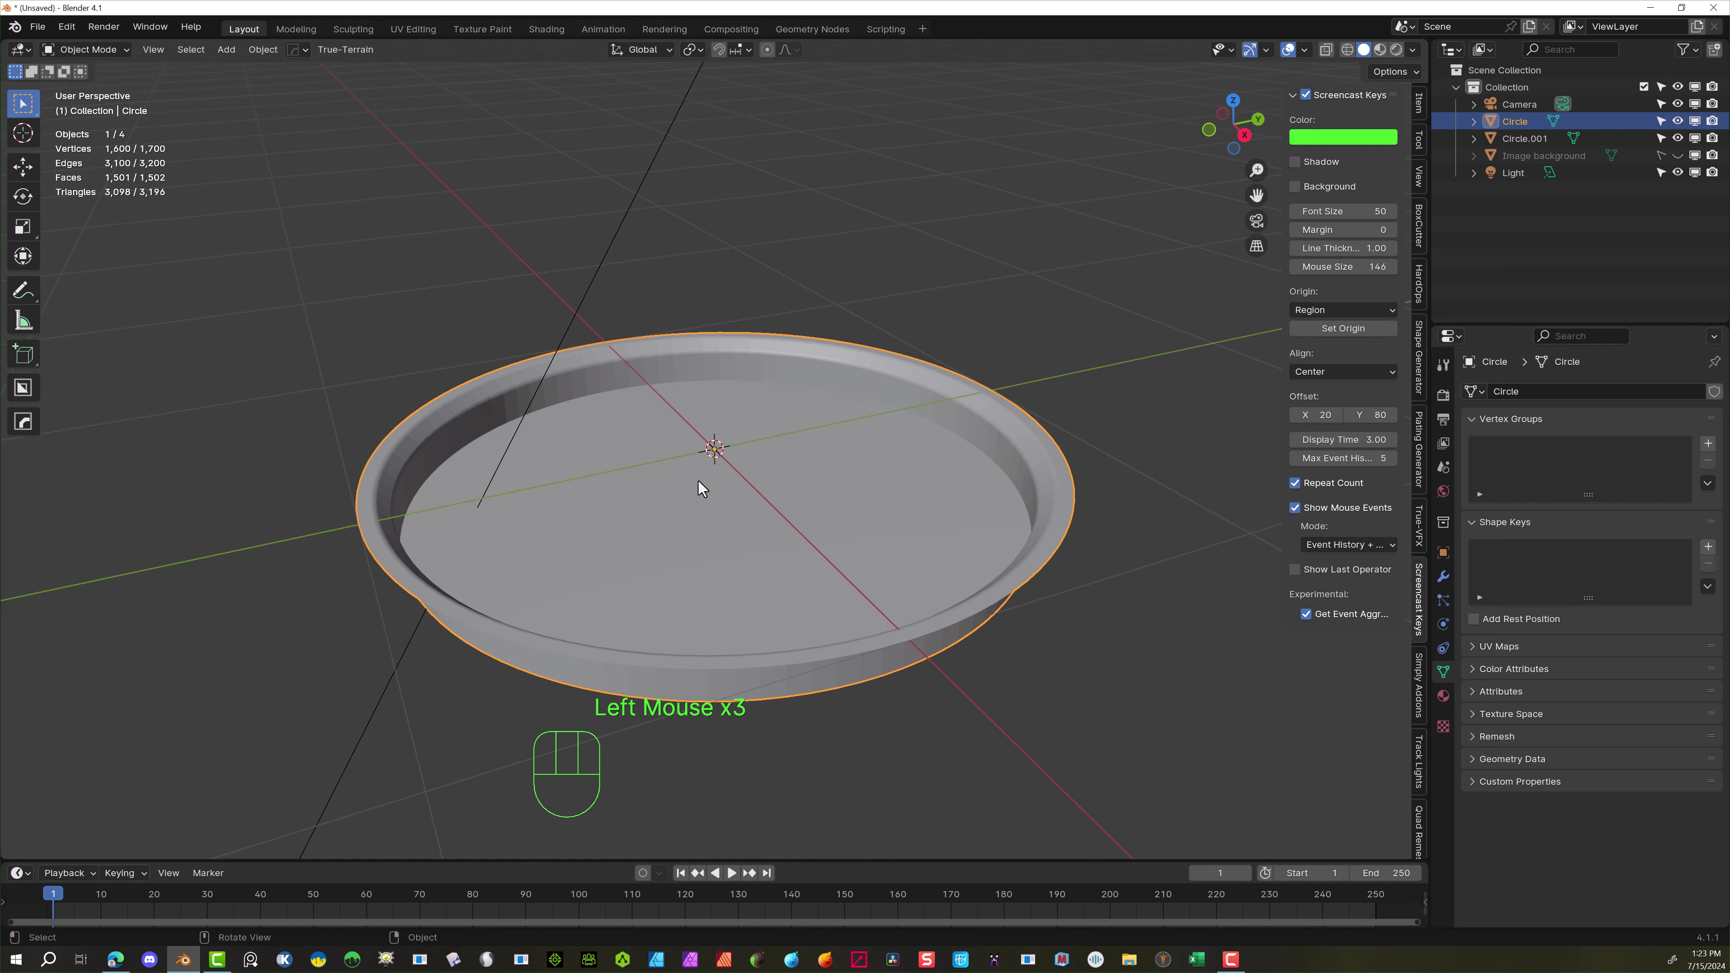
left_click(688, 363)
scroll(715, 448, "up", 4)
left_click_drag(1281, 152, 1087, 151)
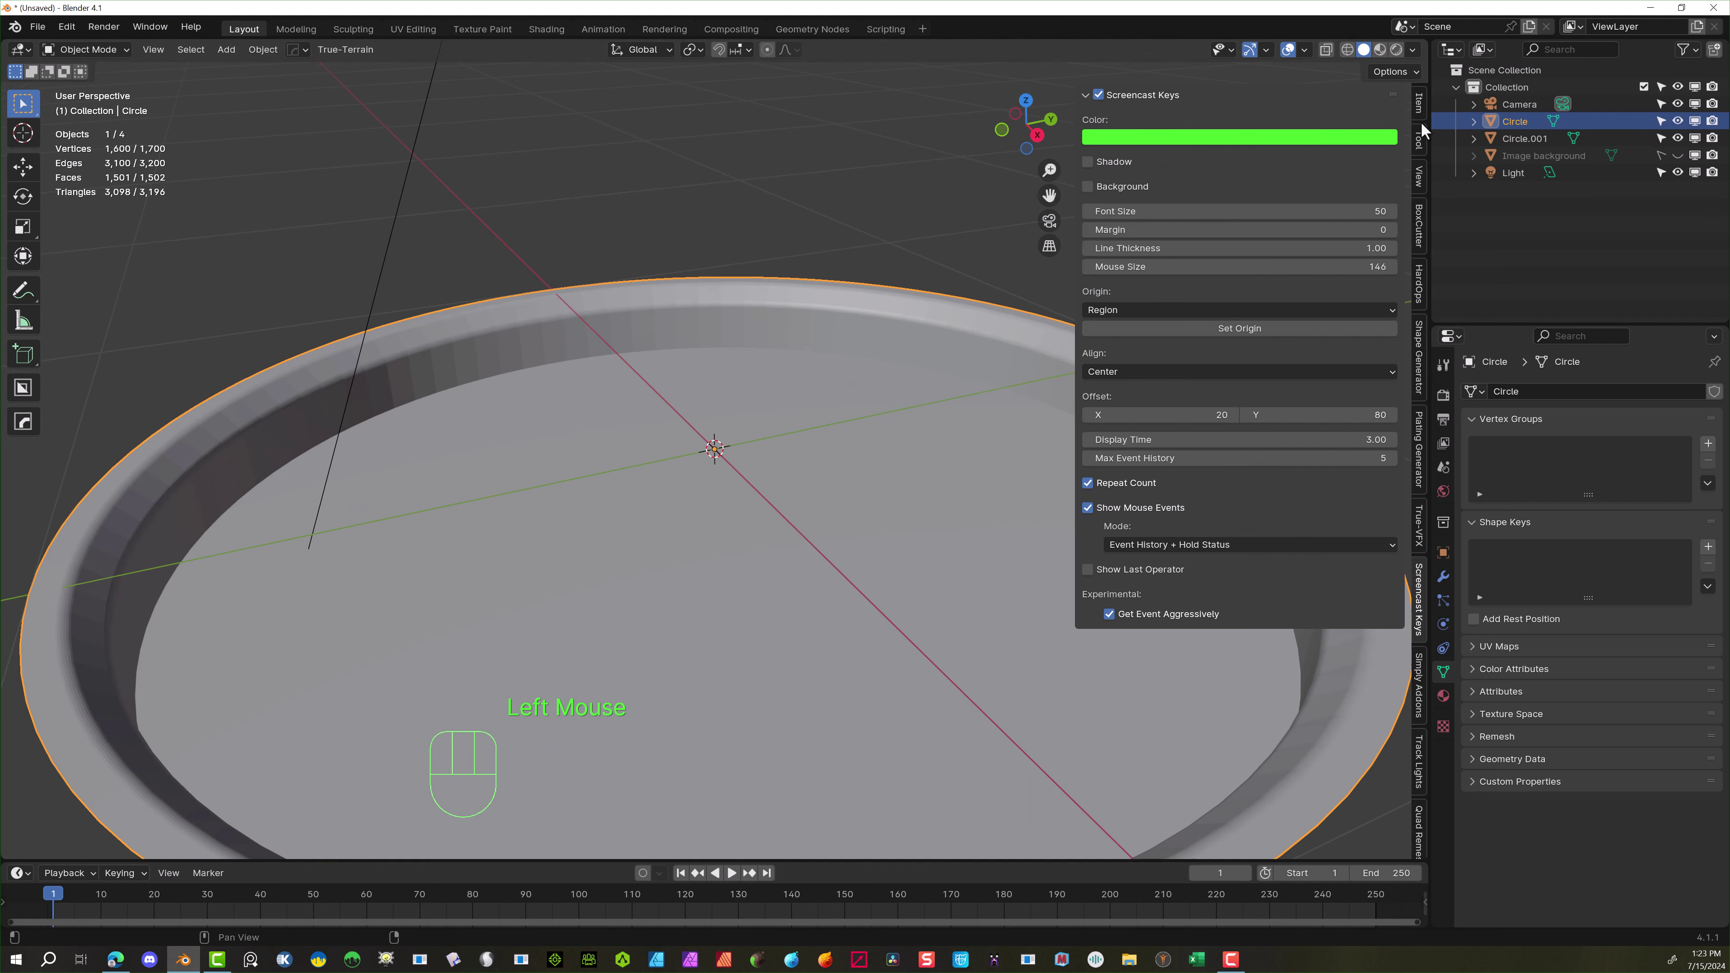
left_click(1419, 283)
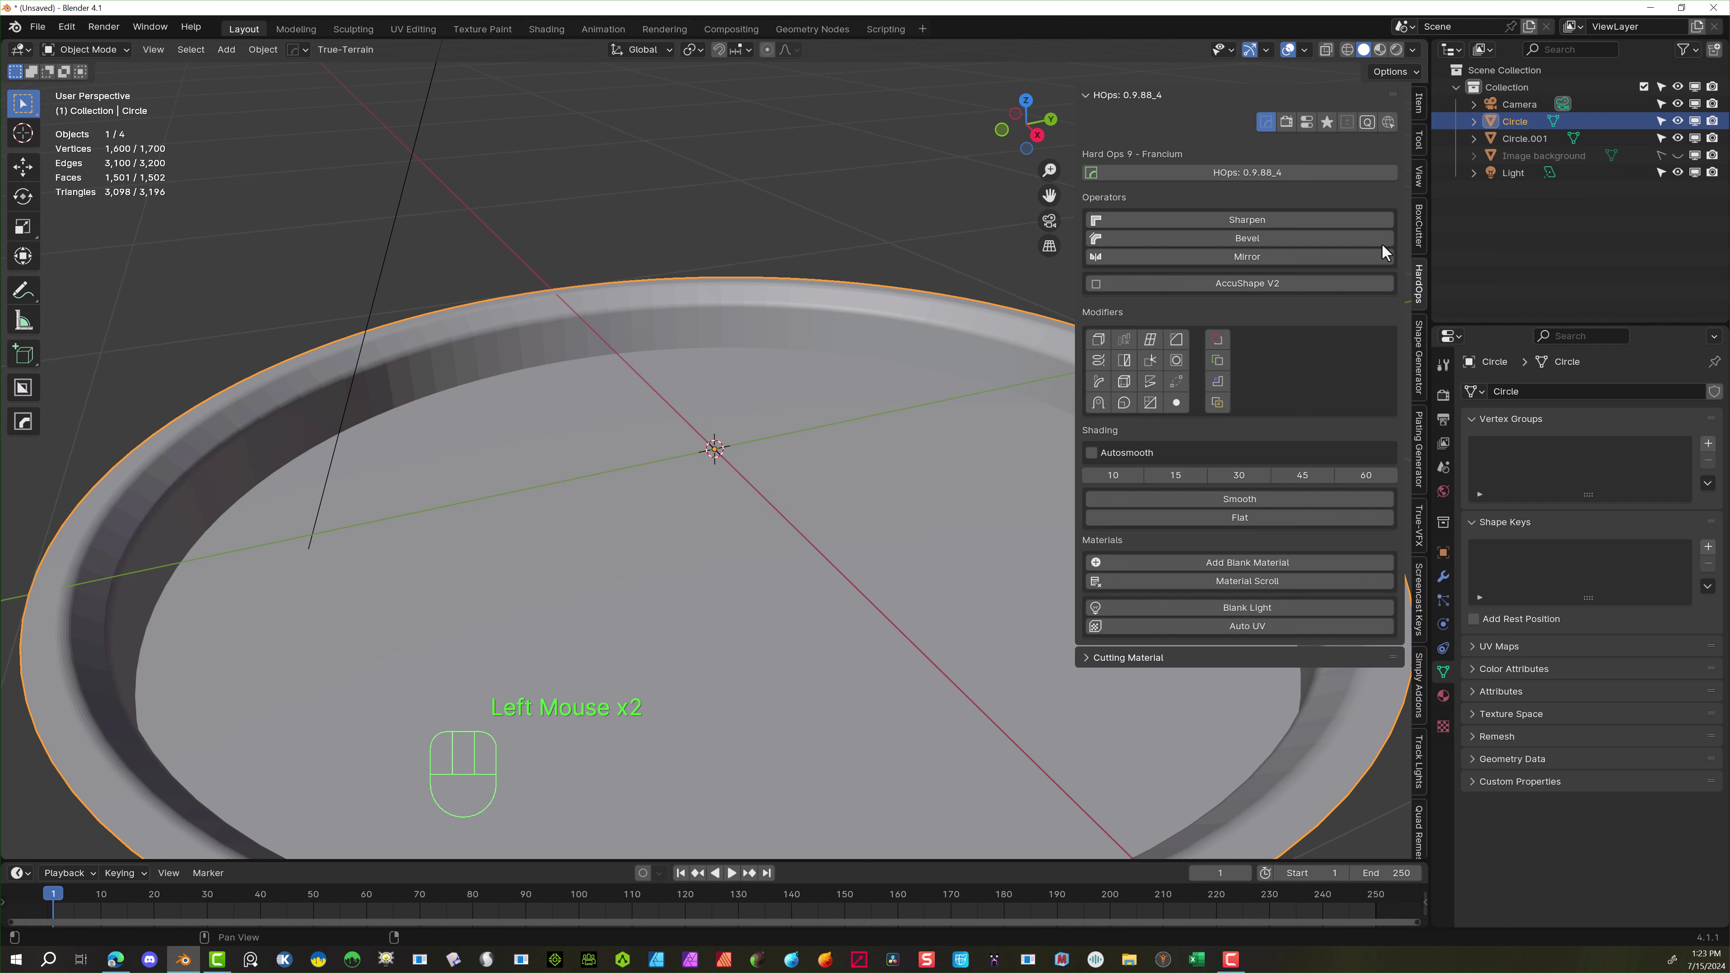
left_click(1278, 217)
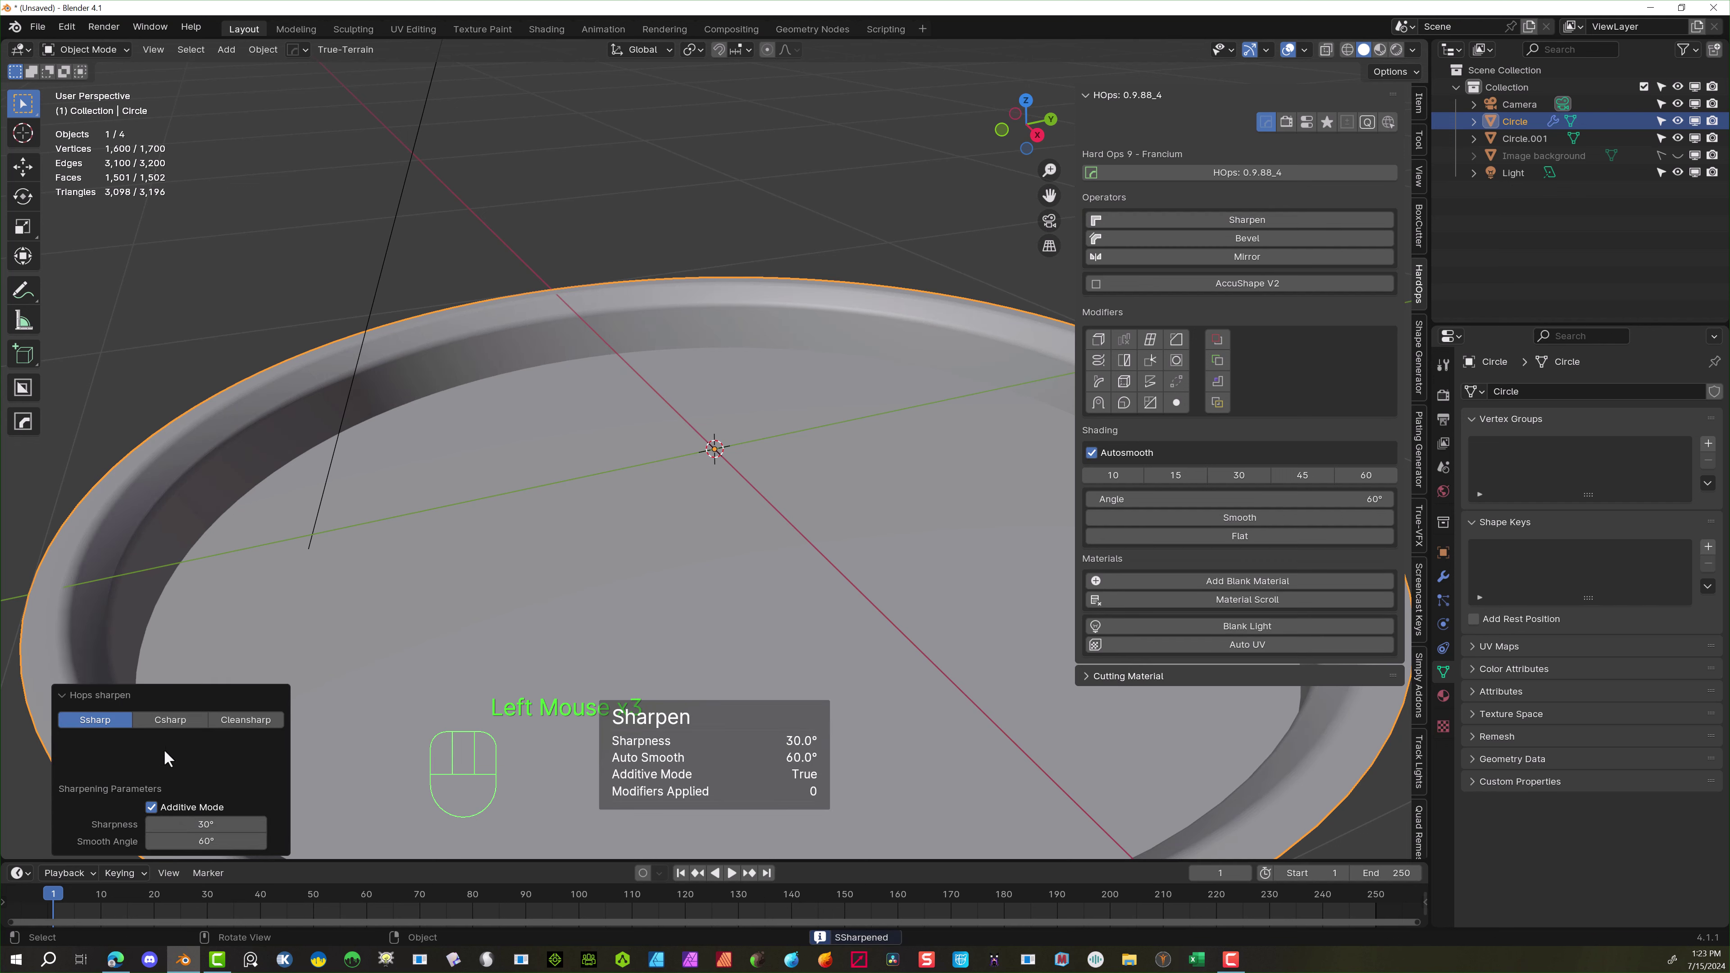
left_click(172, 722)
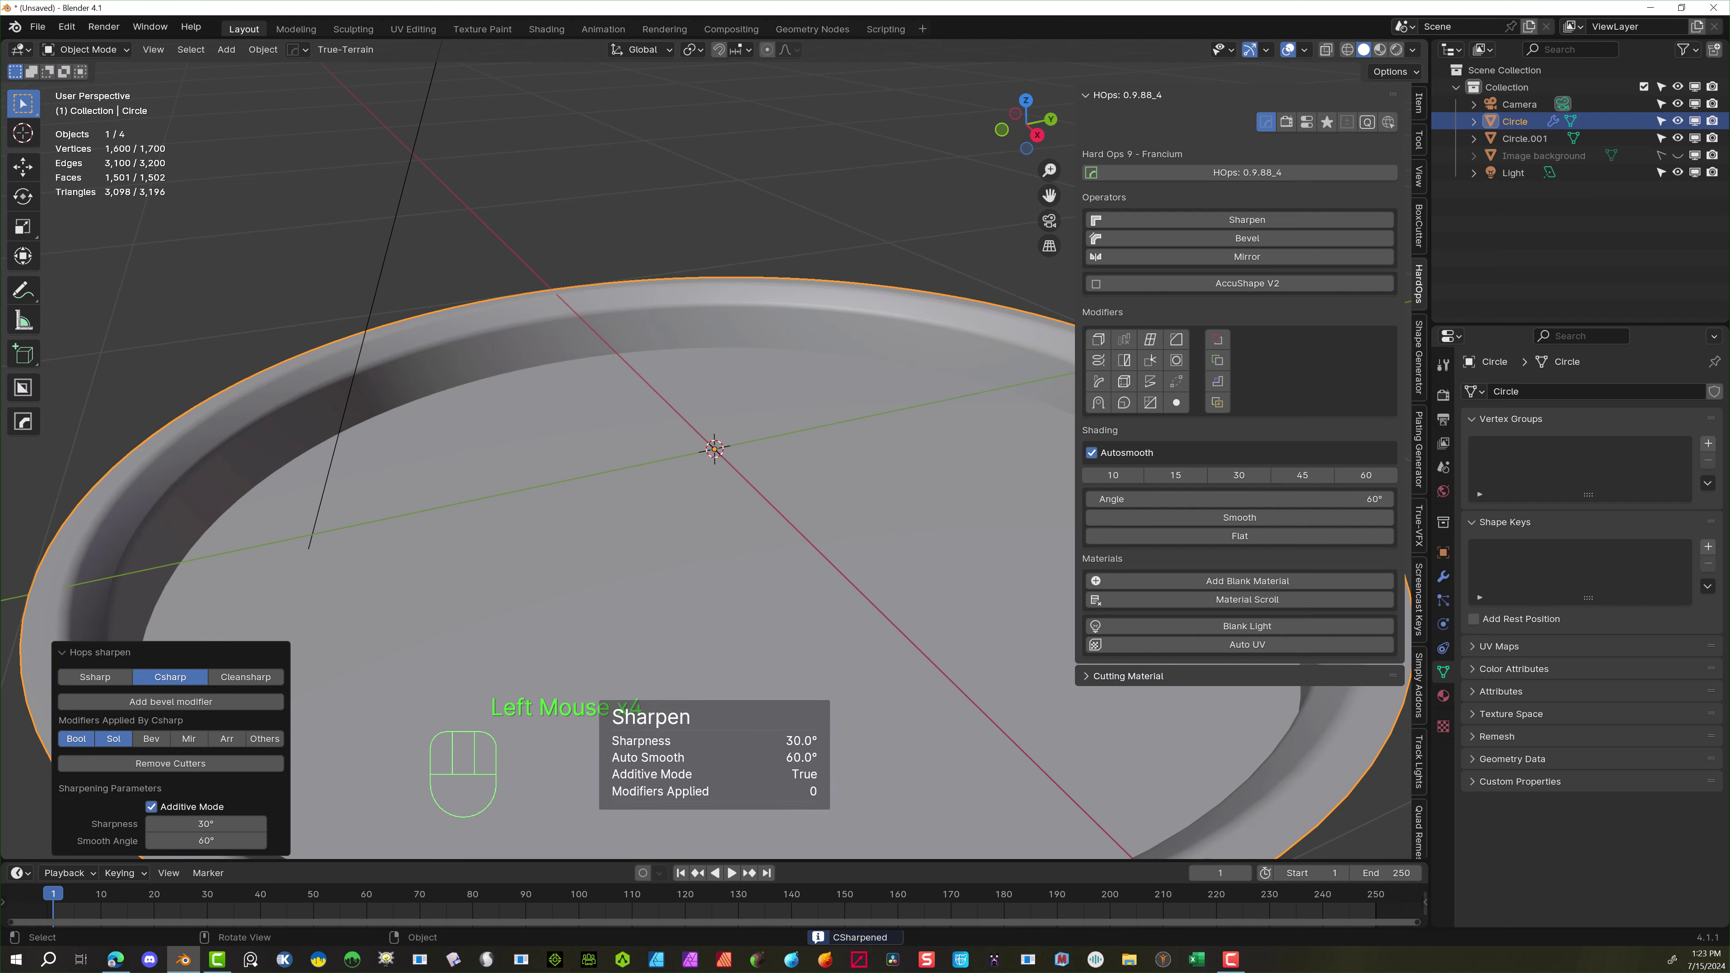
left_click(102, 49)
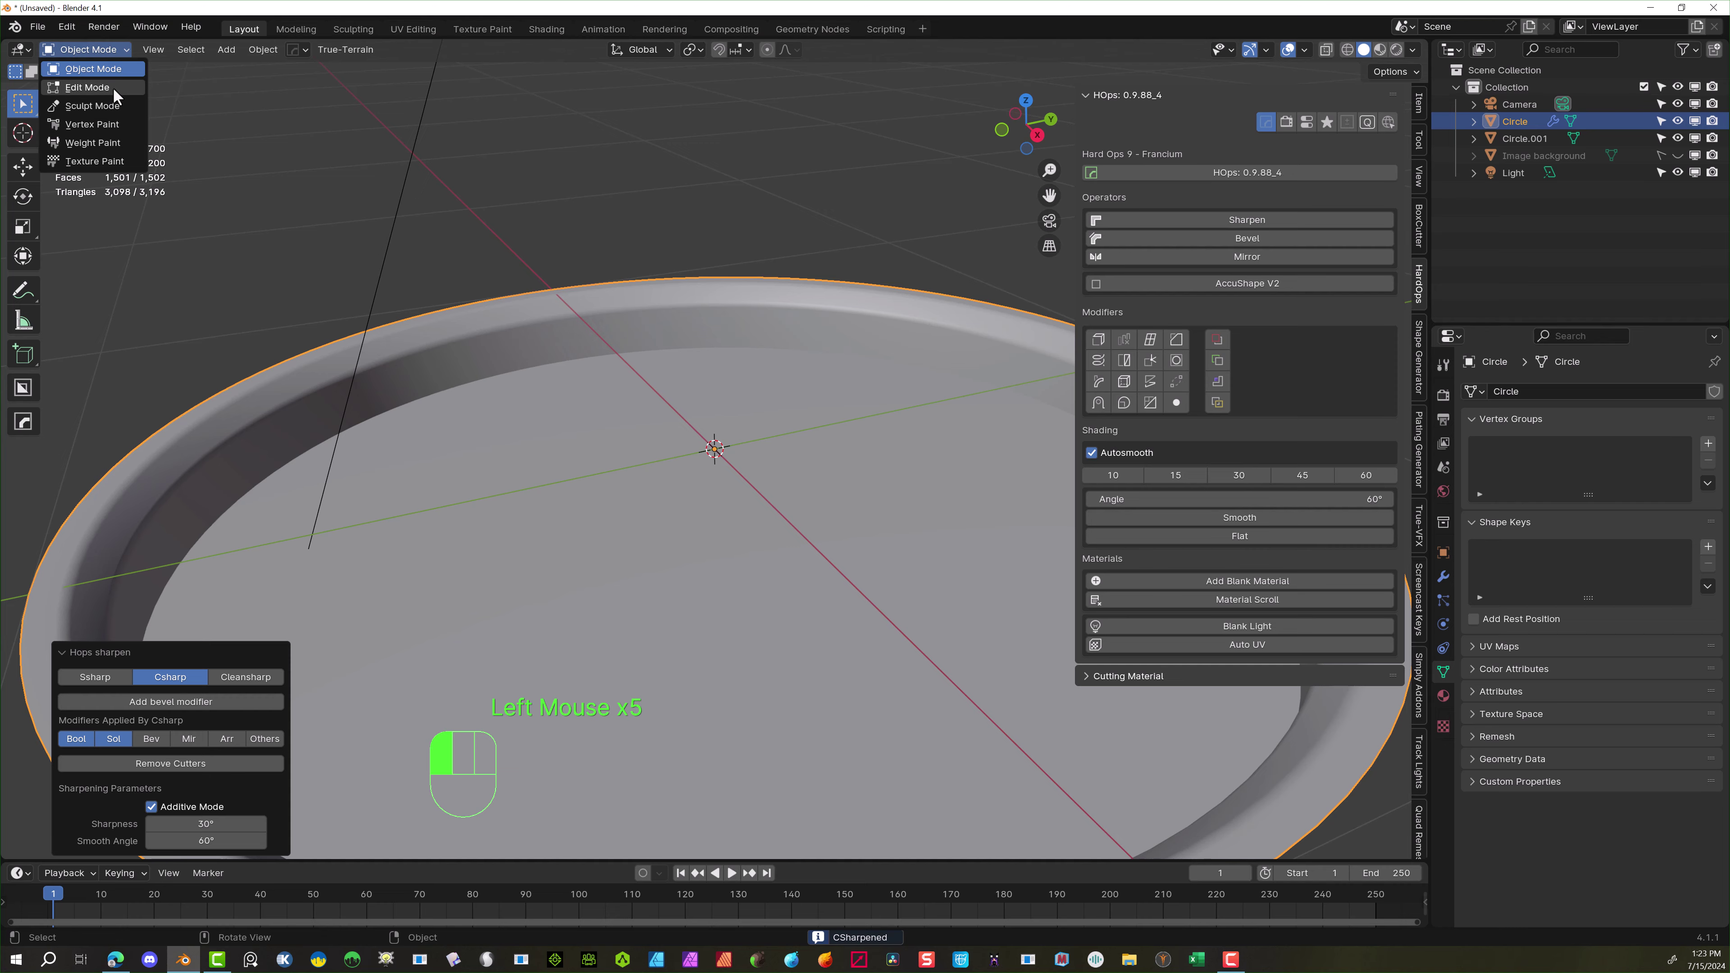
left_click(112, 86)
middle_click_drag(596, 215, 664, 258)
scroll(664, 258, "down", 1)
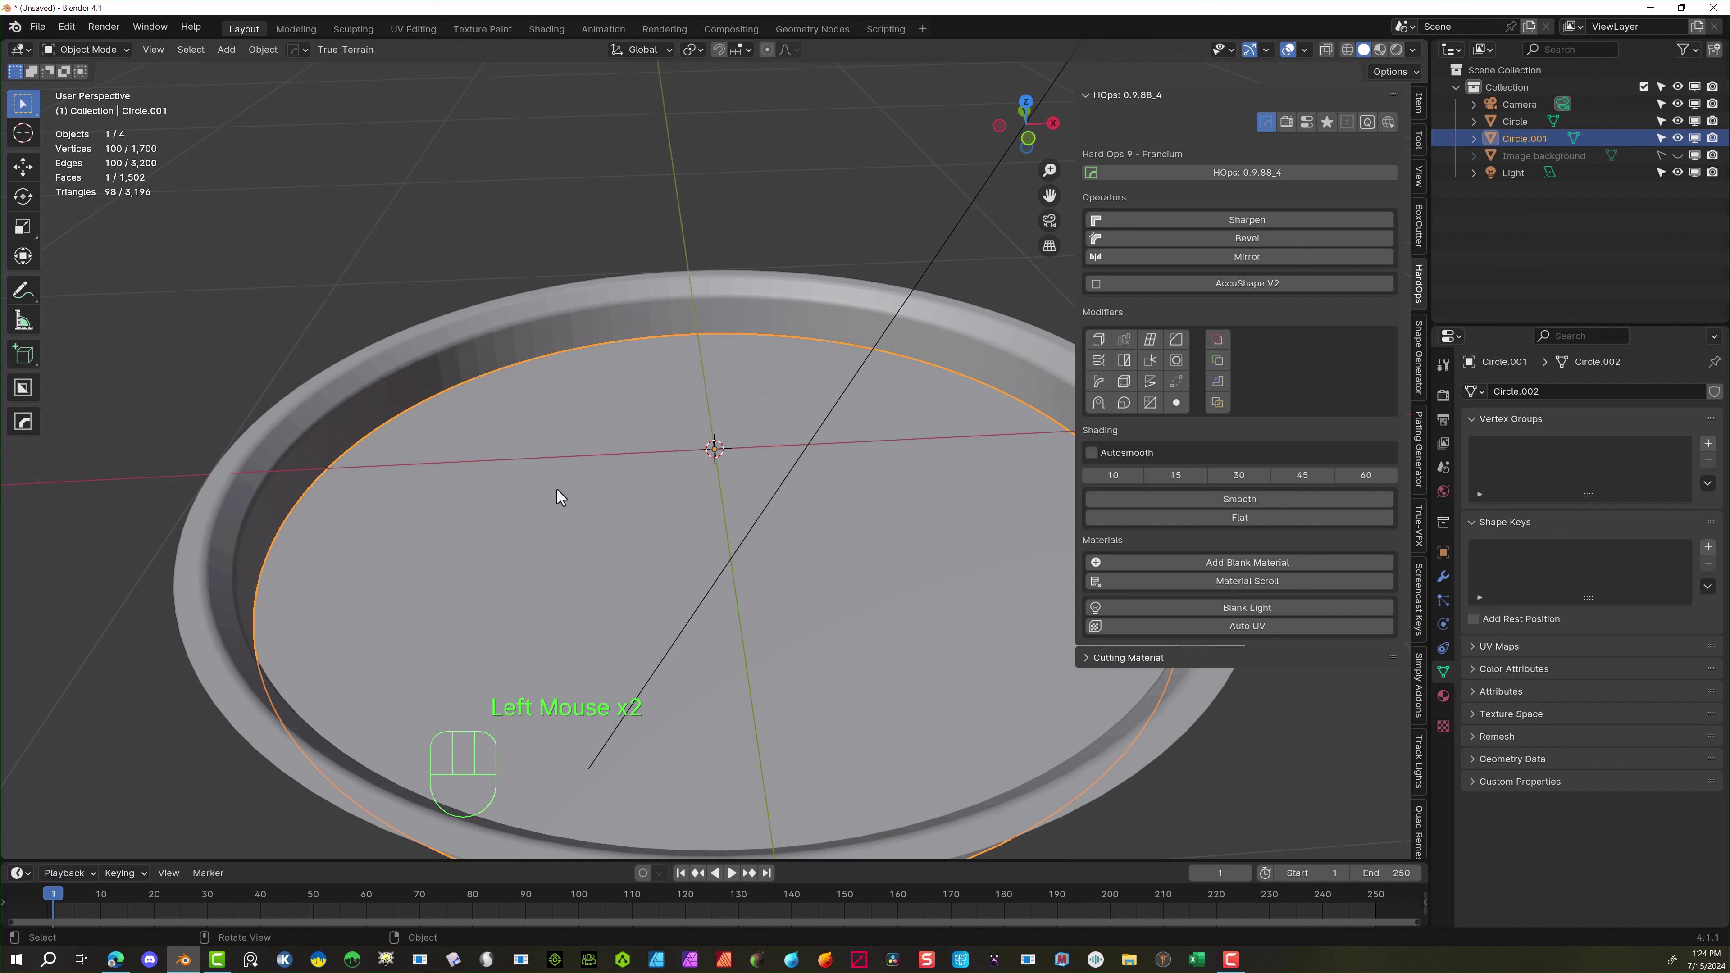
Hide the separated floor object and apply Shade Smooth to the tray
key("h")
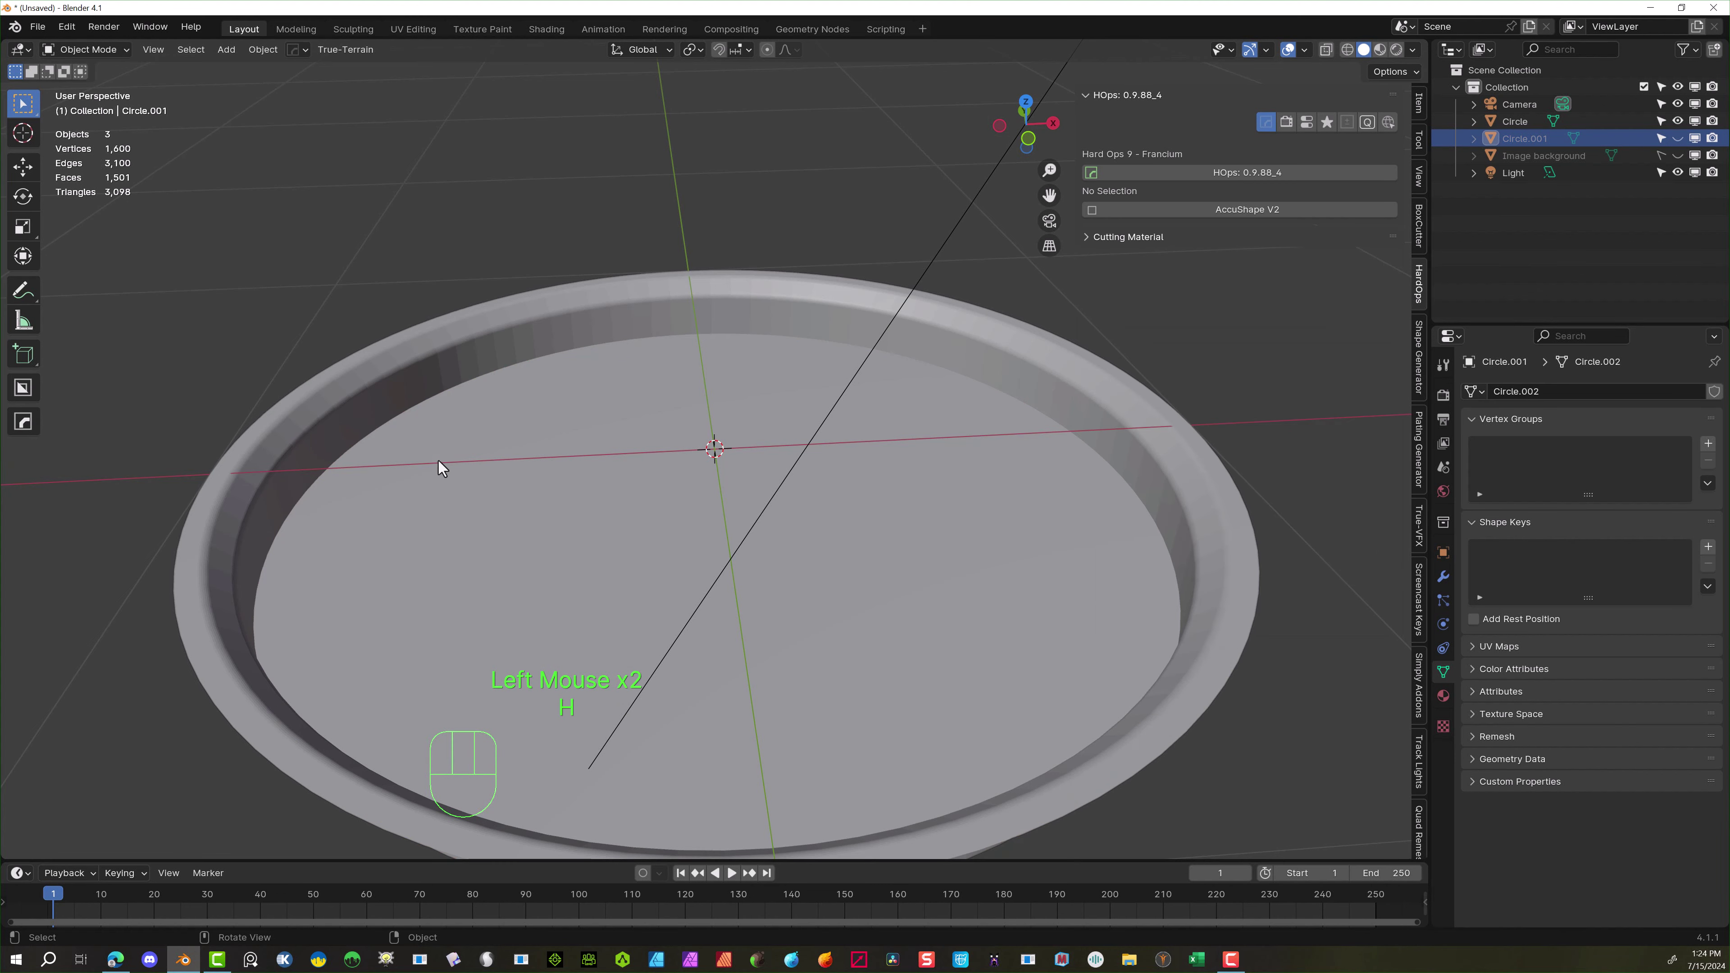
left_click(475, 446)
right_click(518, 307)
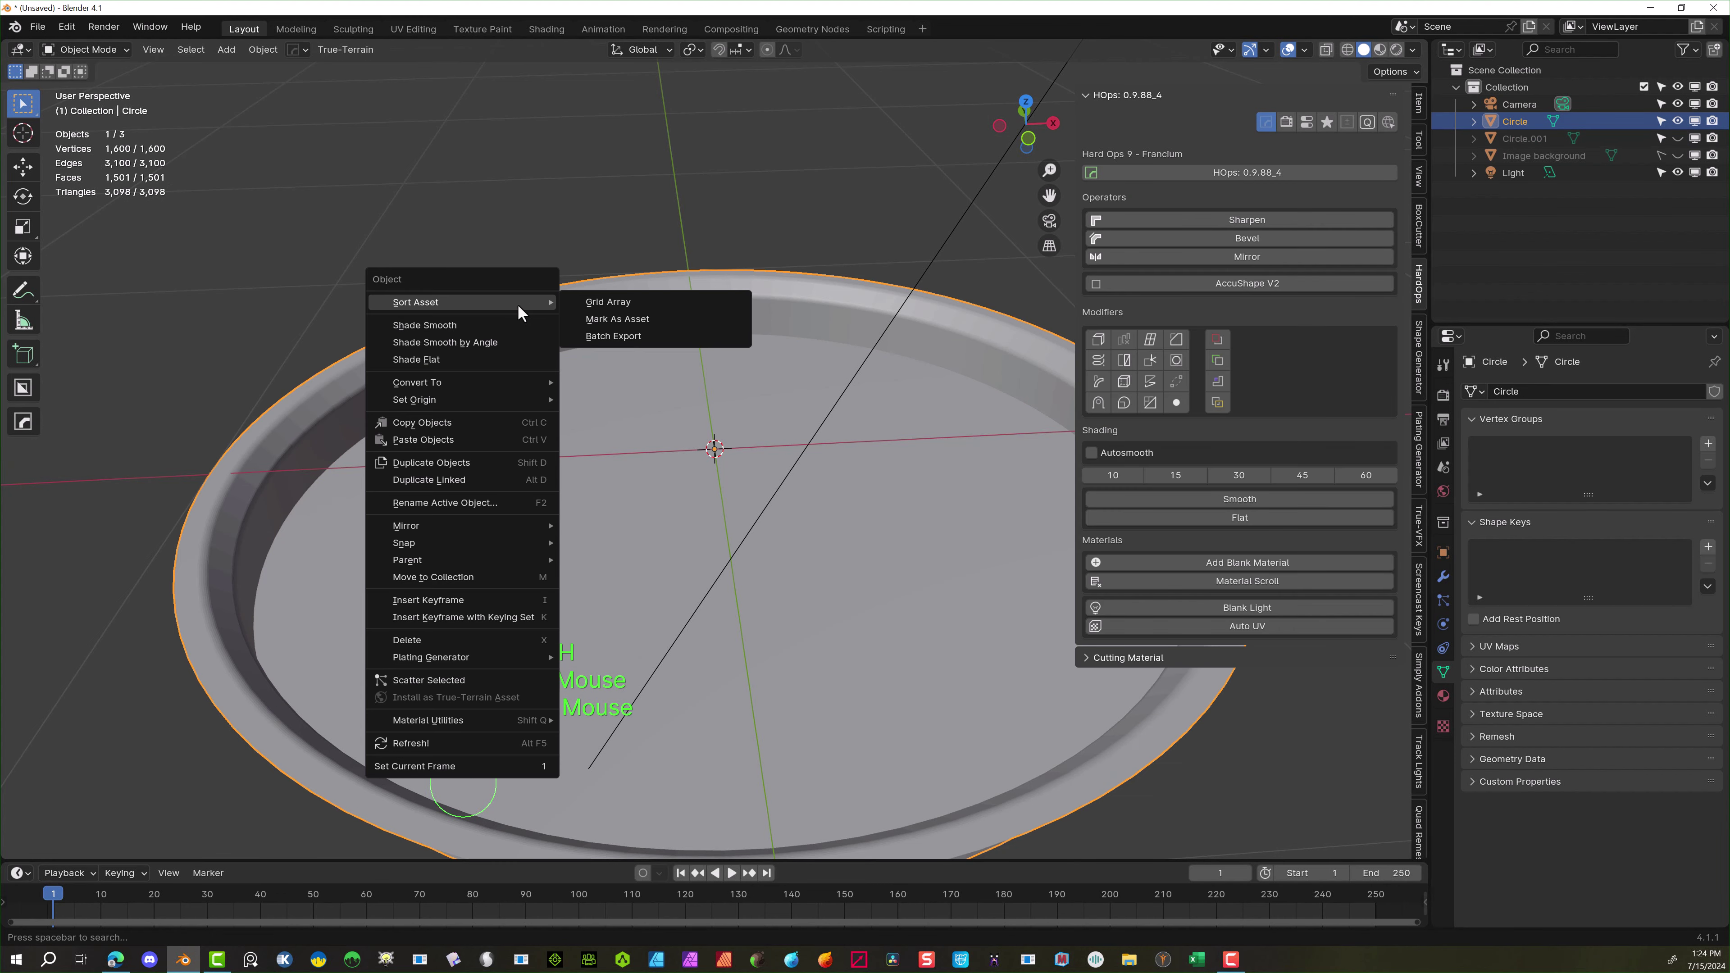
left_click(510, 320)
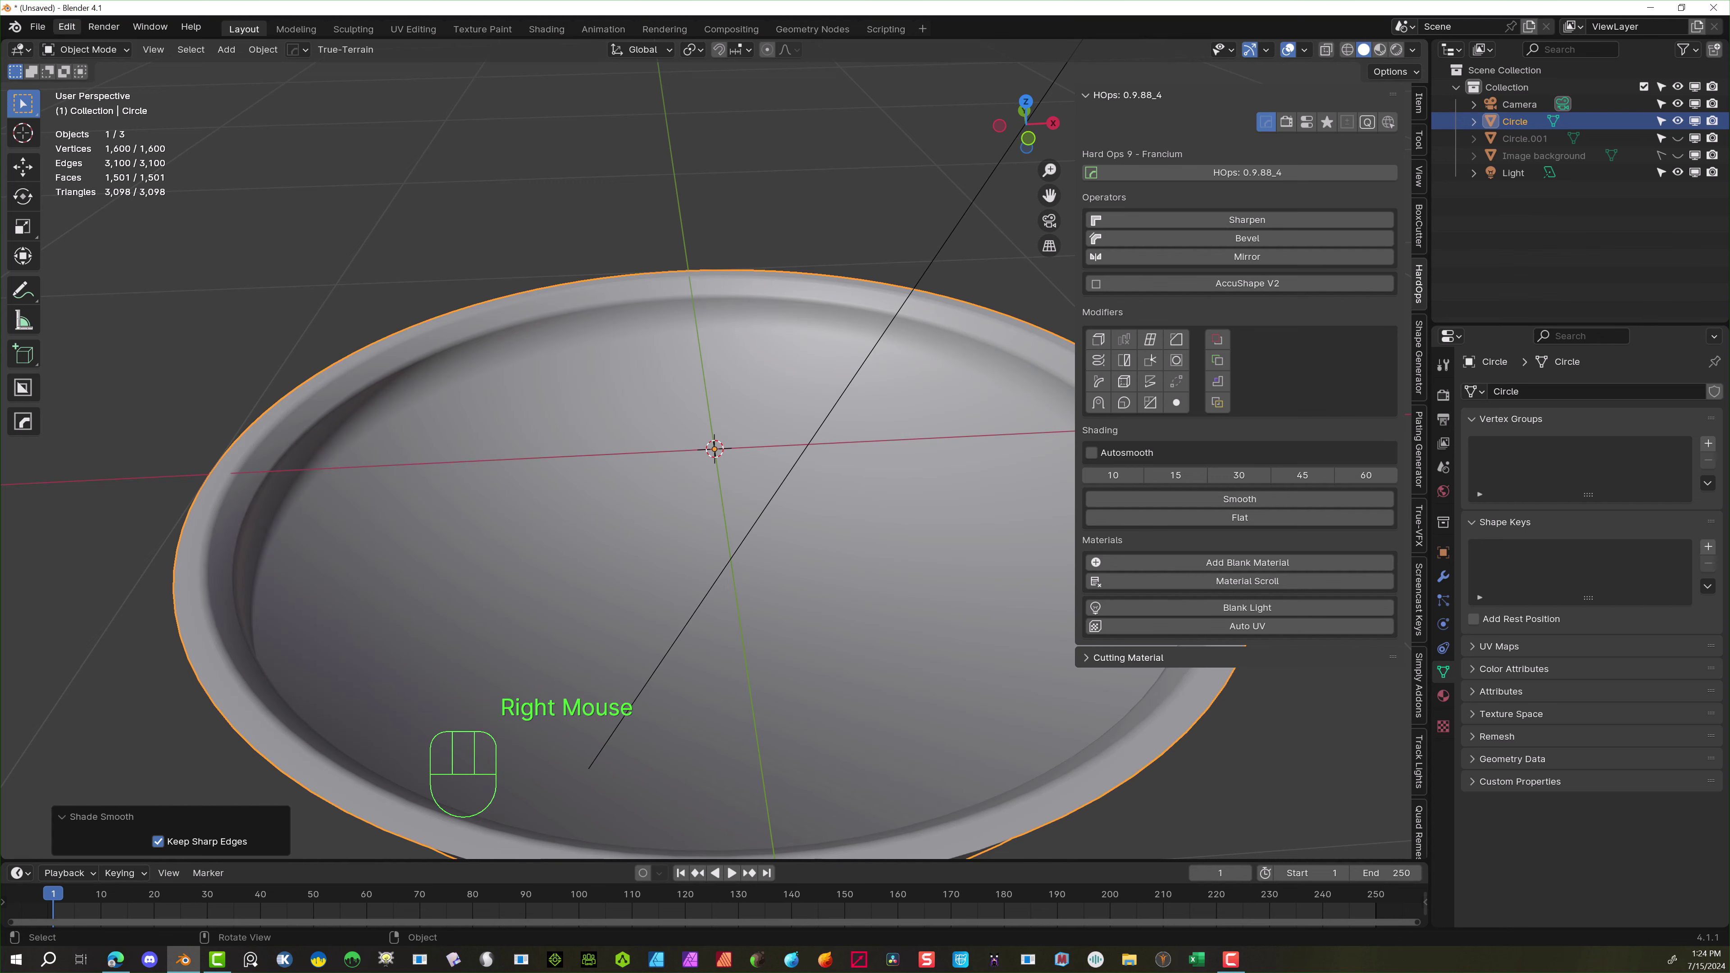
Mark the edge loop where the tray's inner wall meets the floor as sharp, and return to Object Mode
left_click(91, 54)
left_click(98, 88)
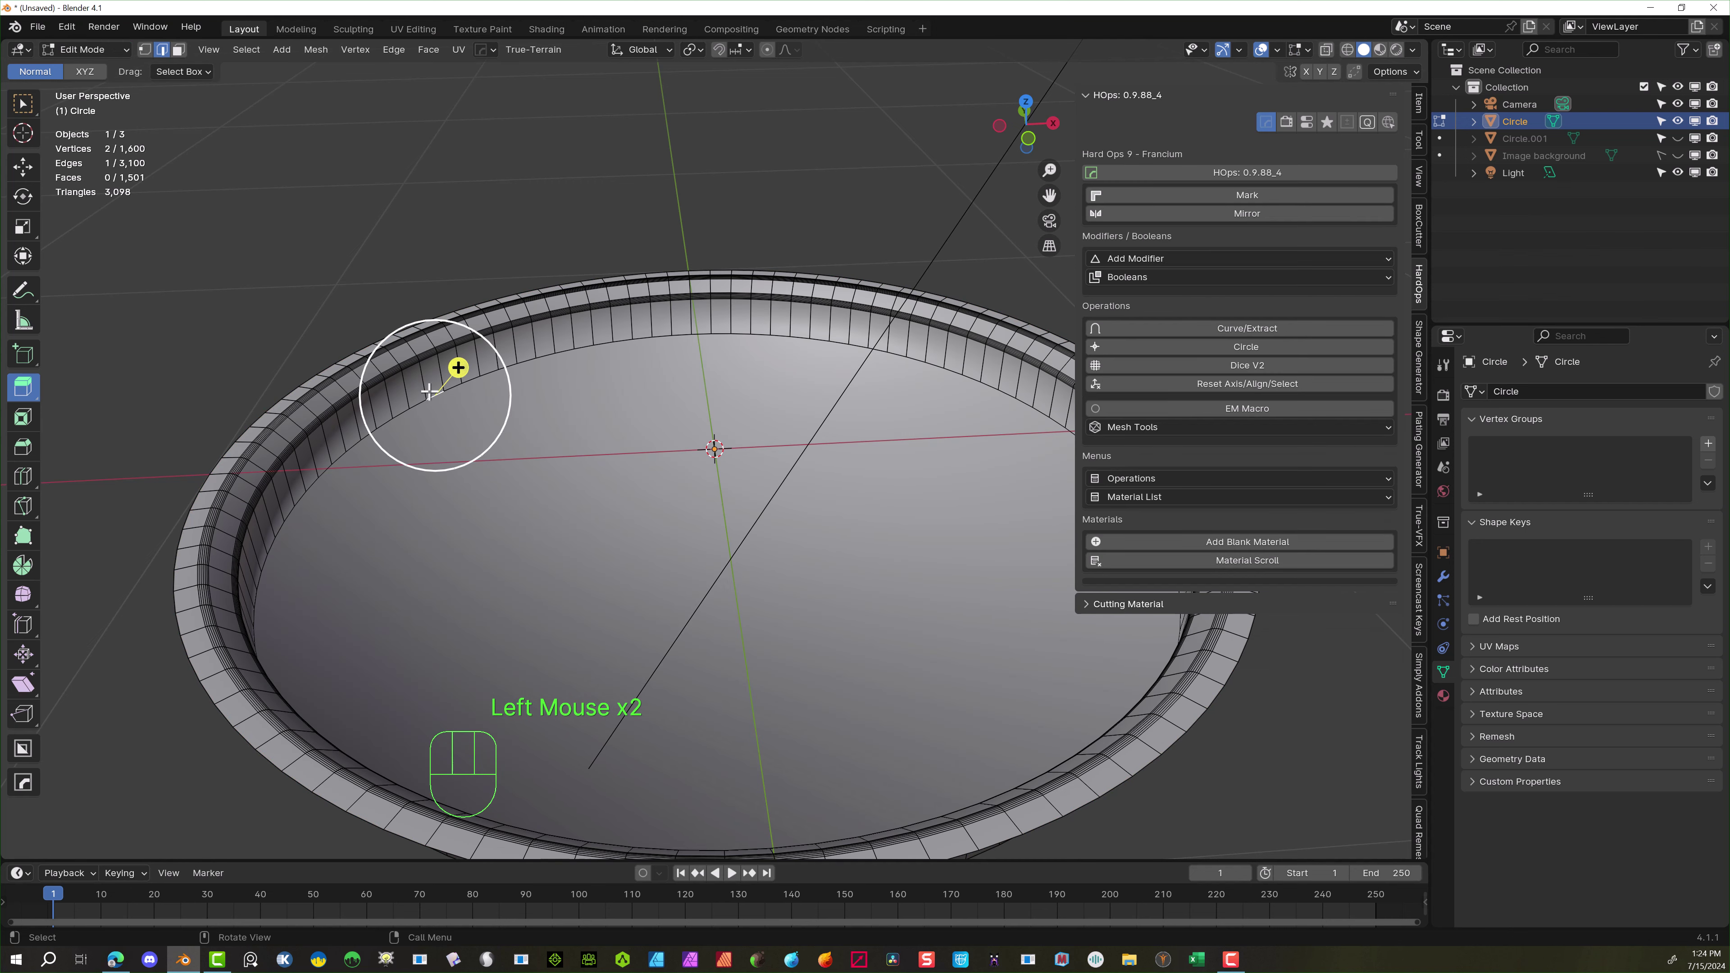
left_click(425, 400, "alt")
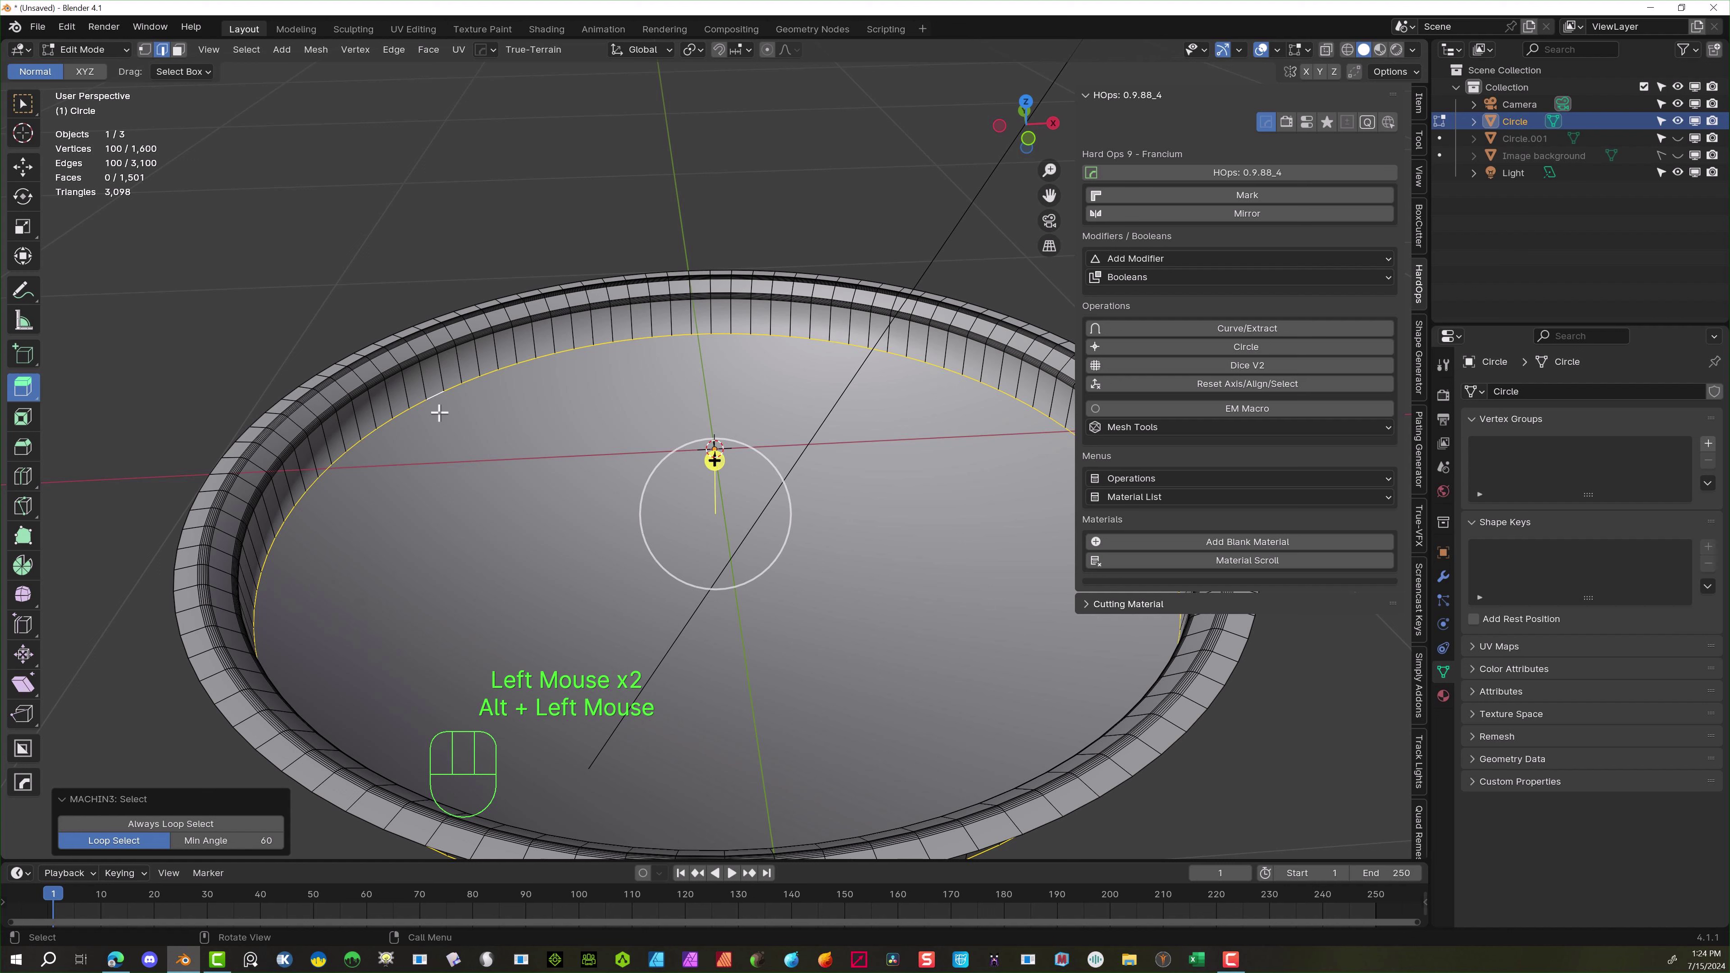
right_click(426, 396)
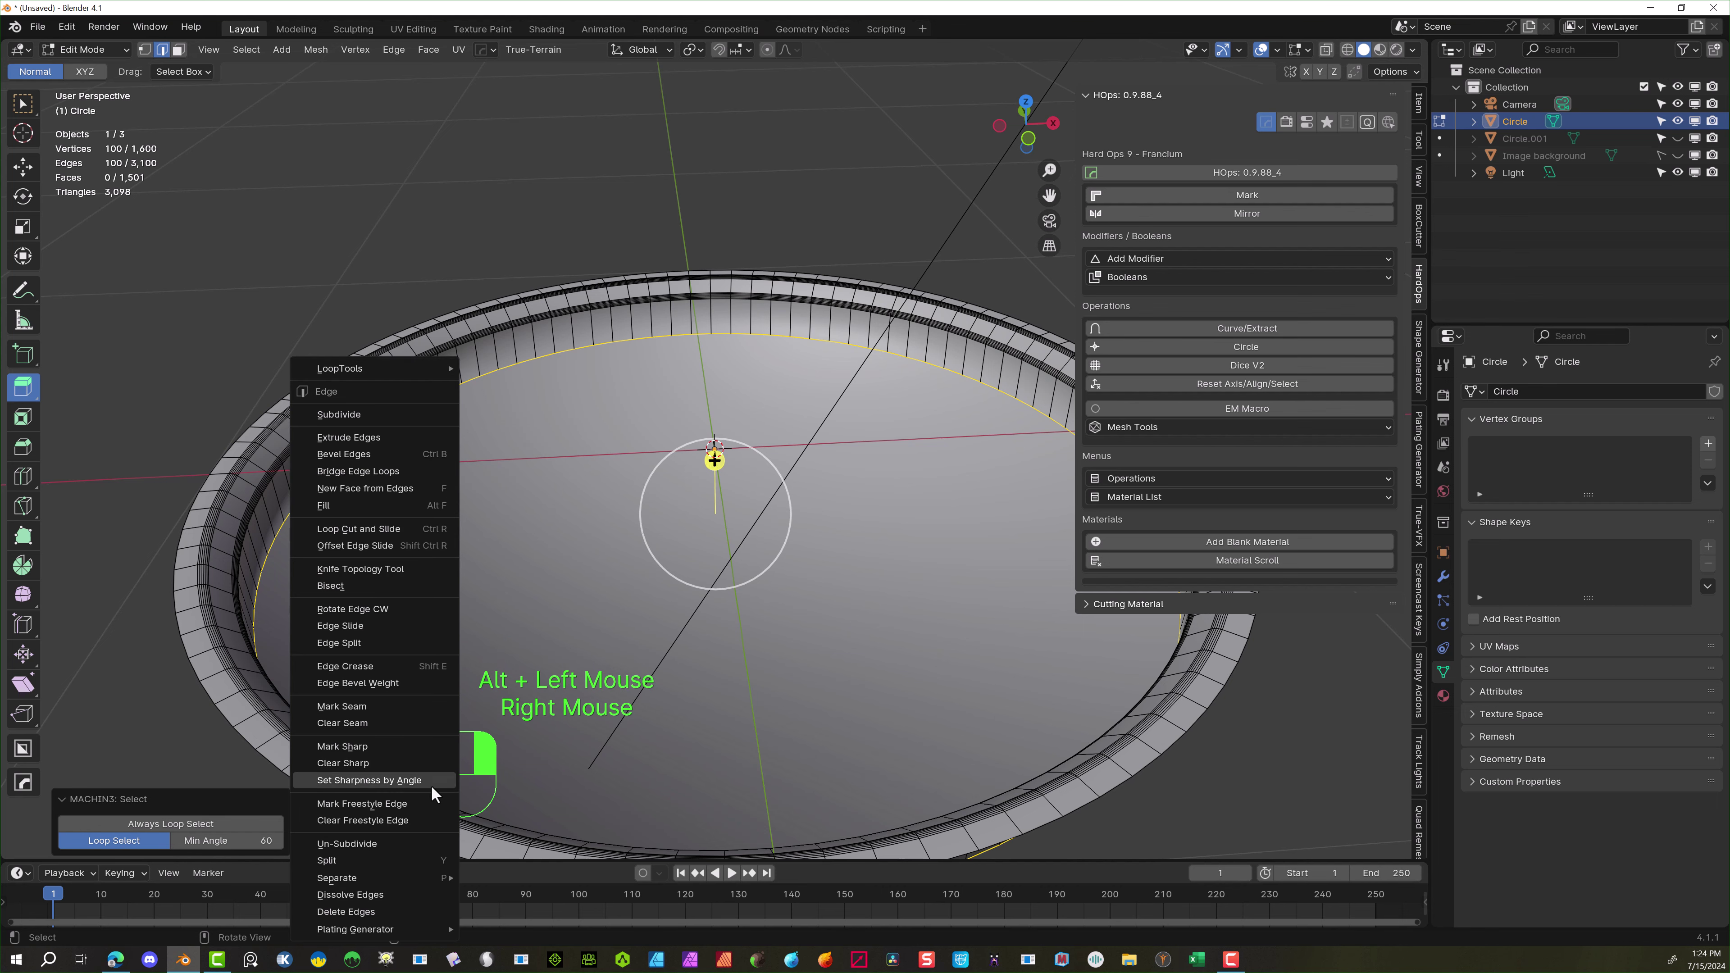
left_click(392, 745)
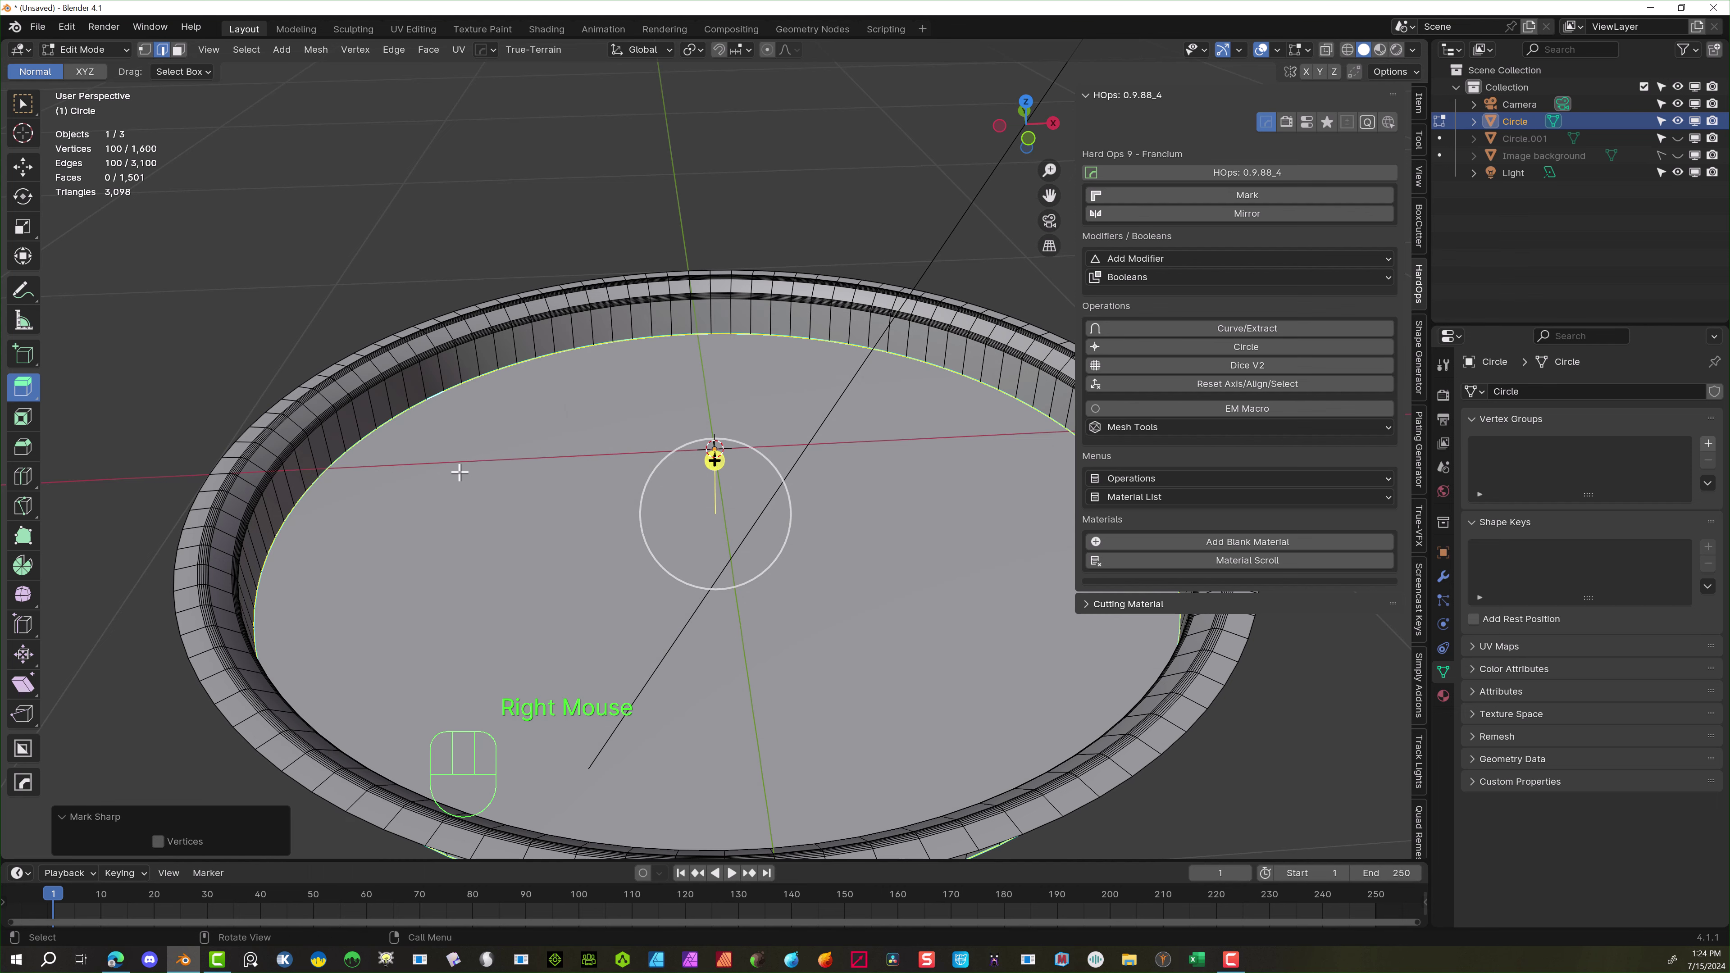
left_click(446, 266)
left_click(506, 300)
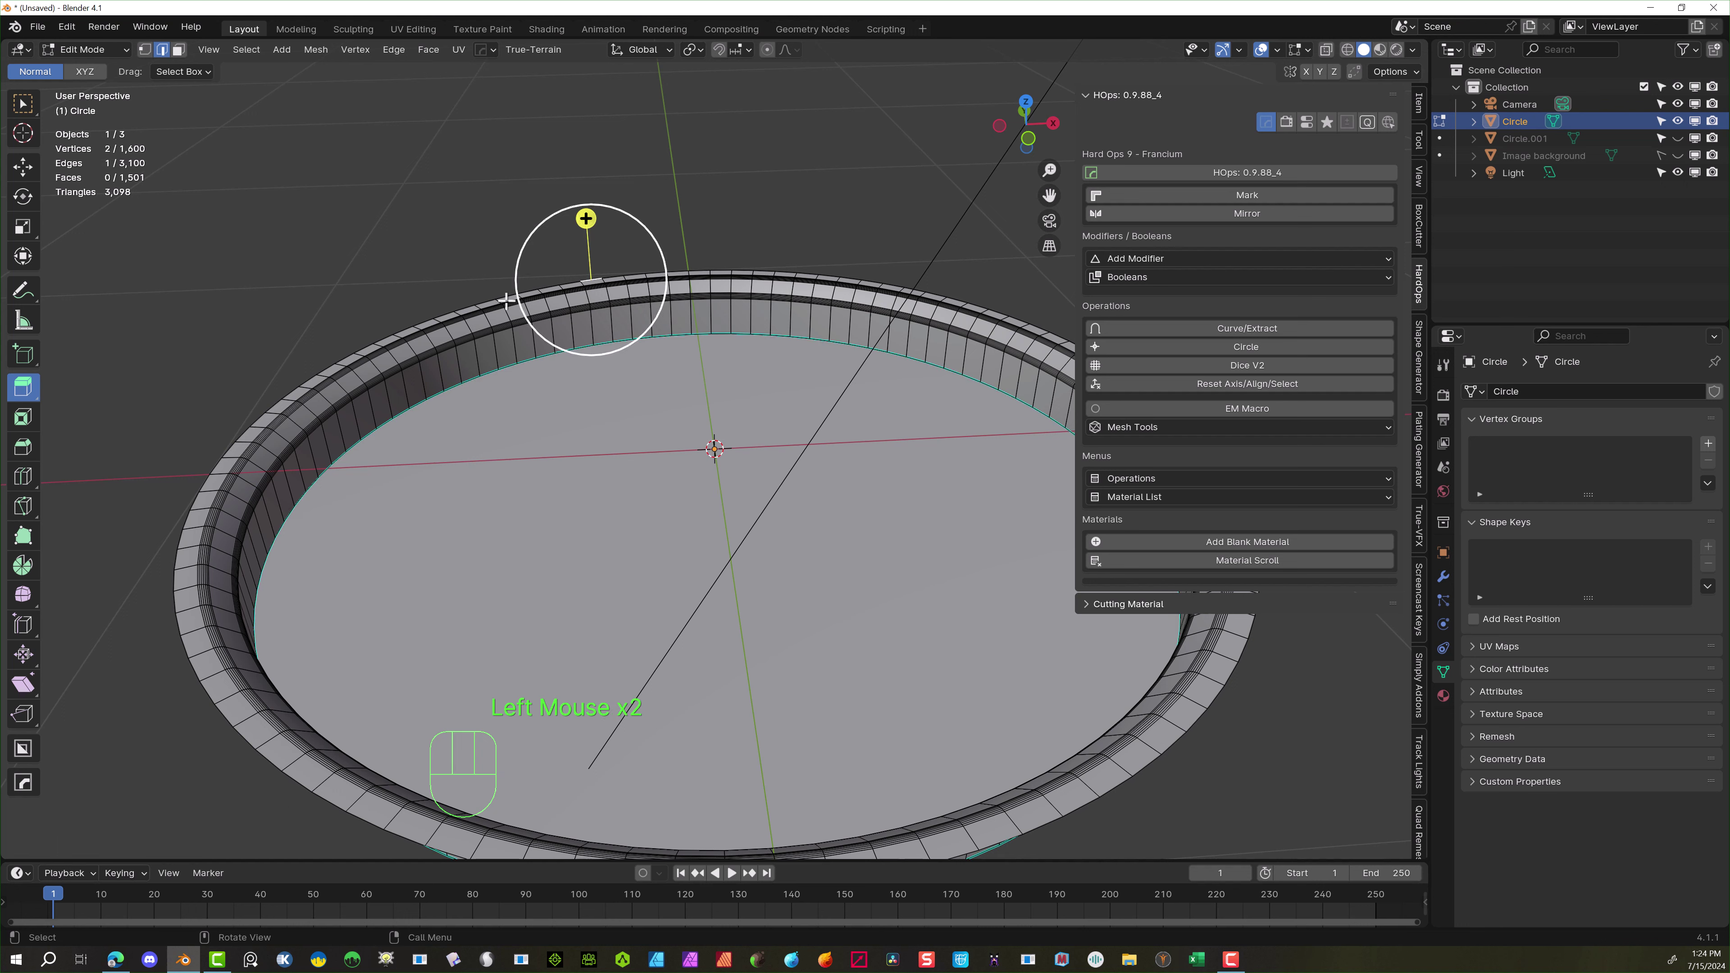
left_click_drag(112, 49, 102, 68)
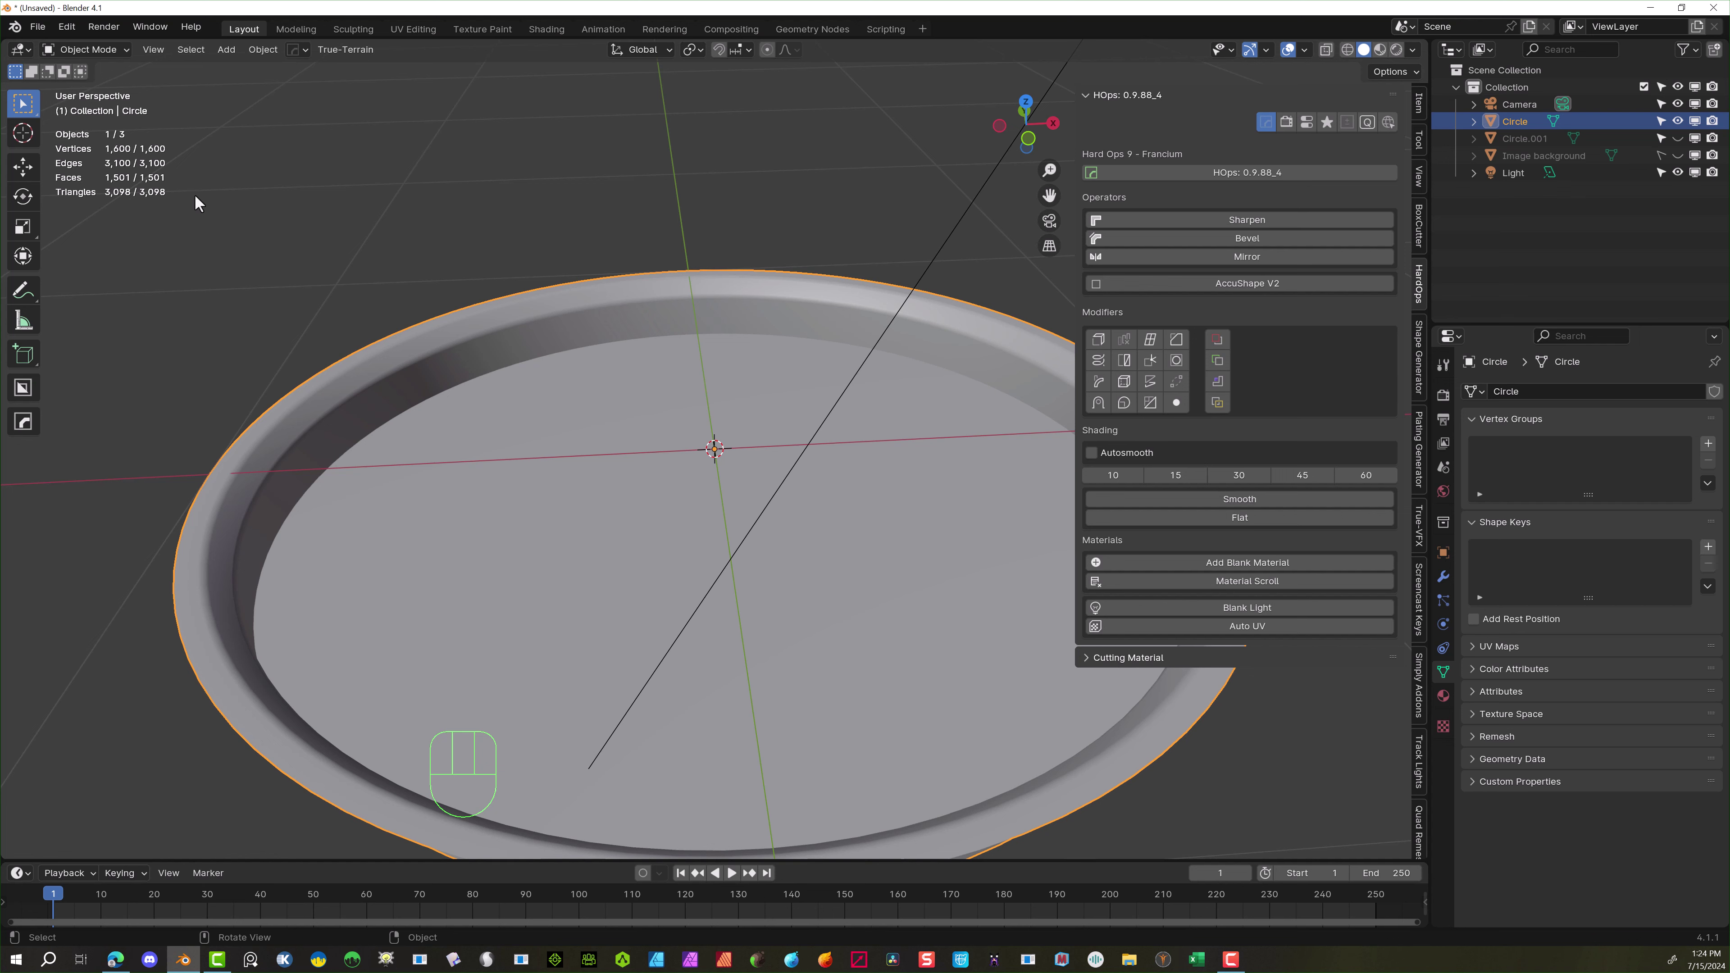
Mark two edge loops along the rim's inner bevel as sharp in Edit Mode
left_click(348, 400)
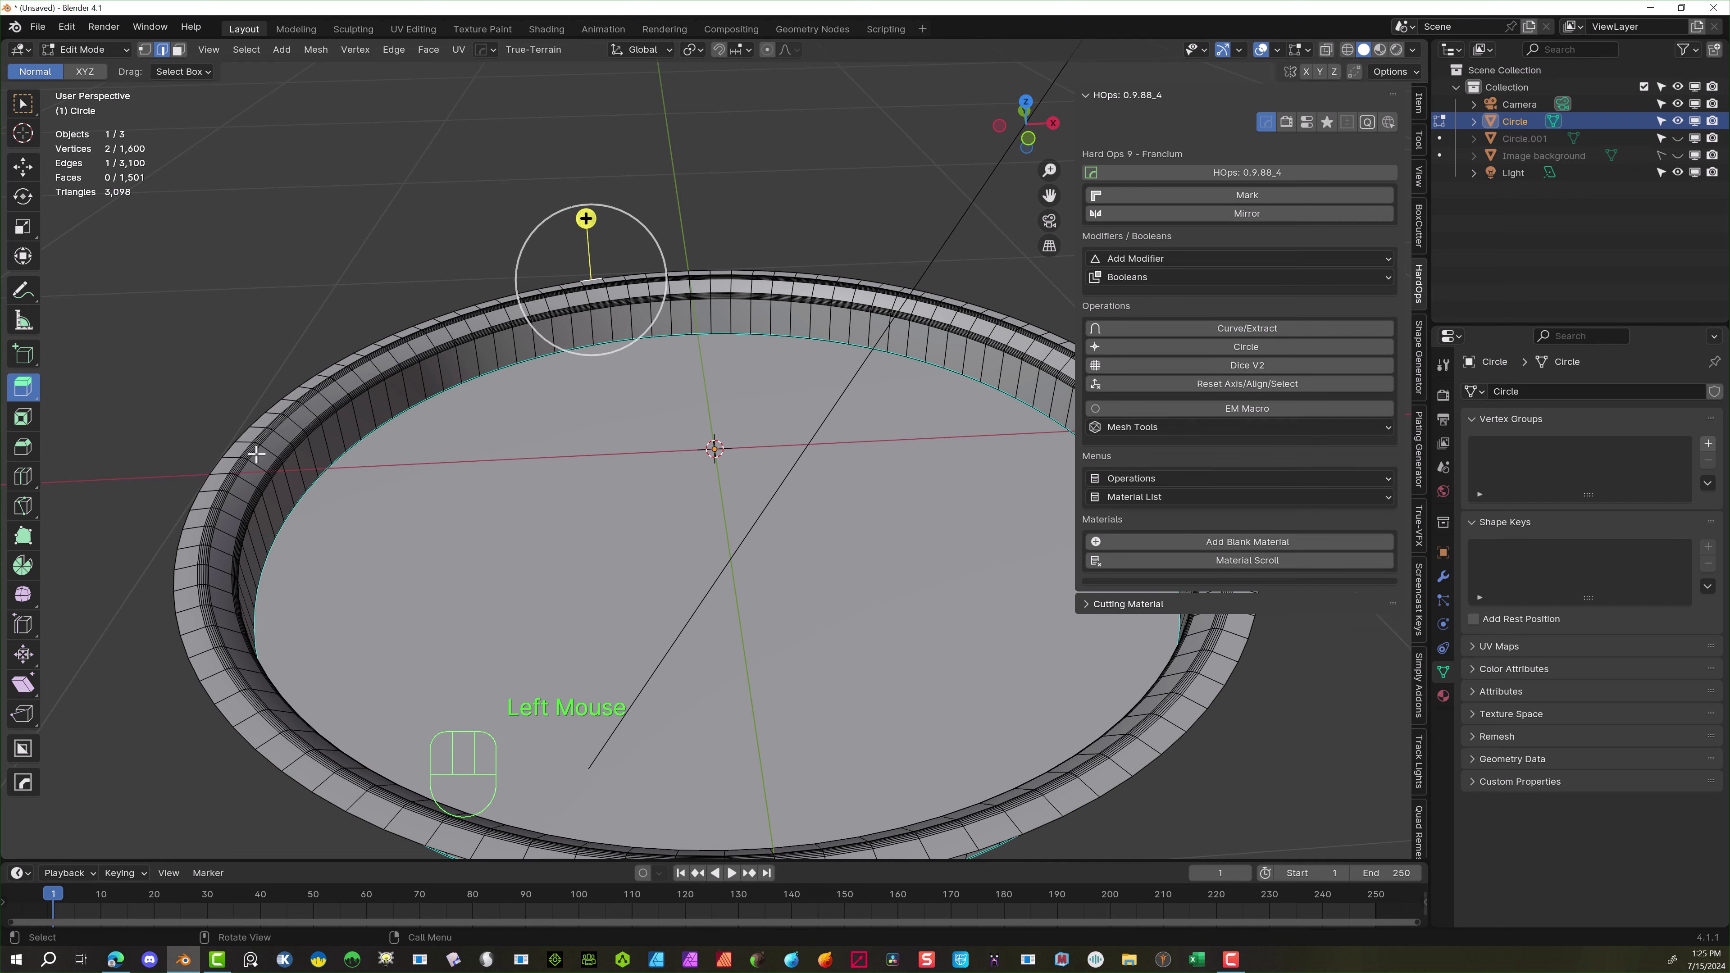
left_click(256, 453, "alt")
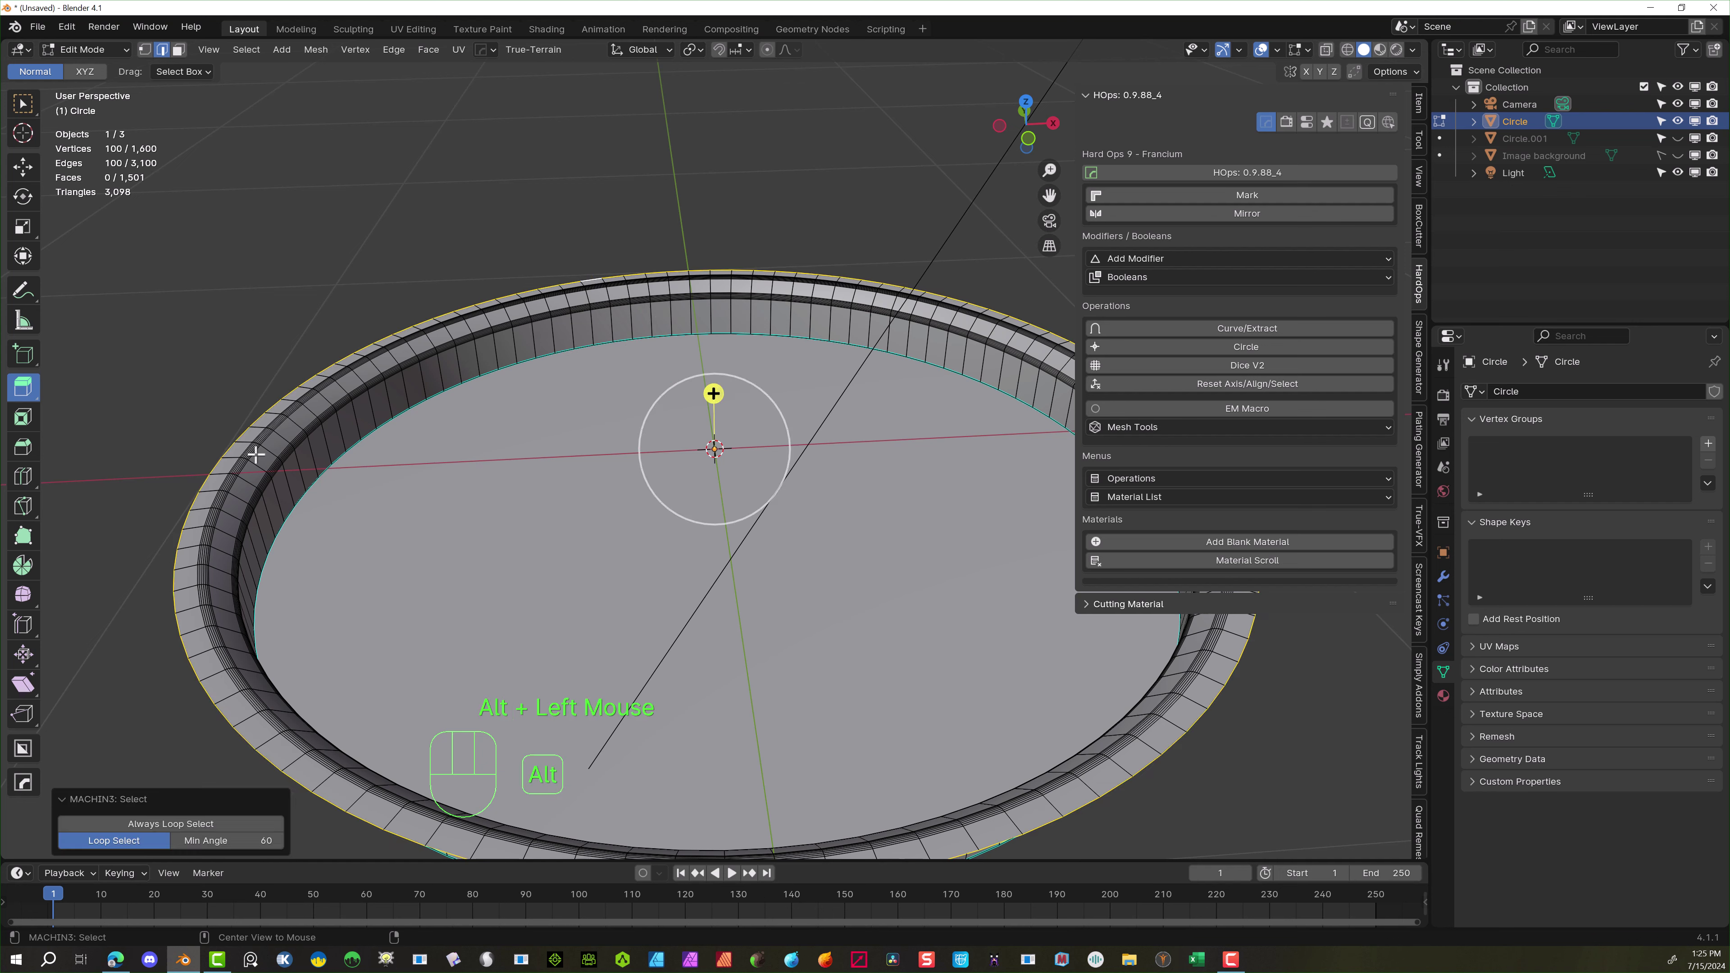
left_click(256, 453, "alt")
left_click(264, 463, "alt+shift")
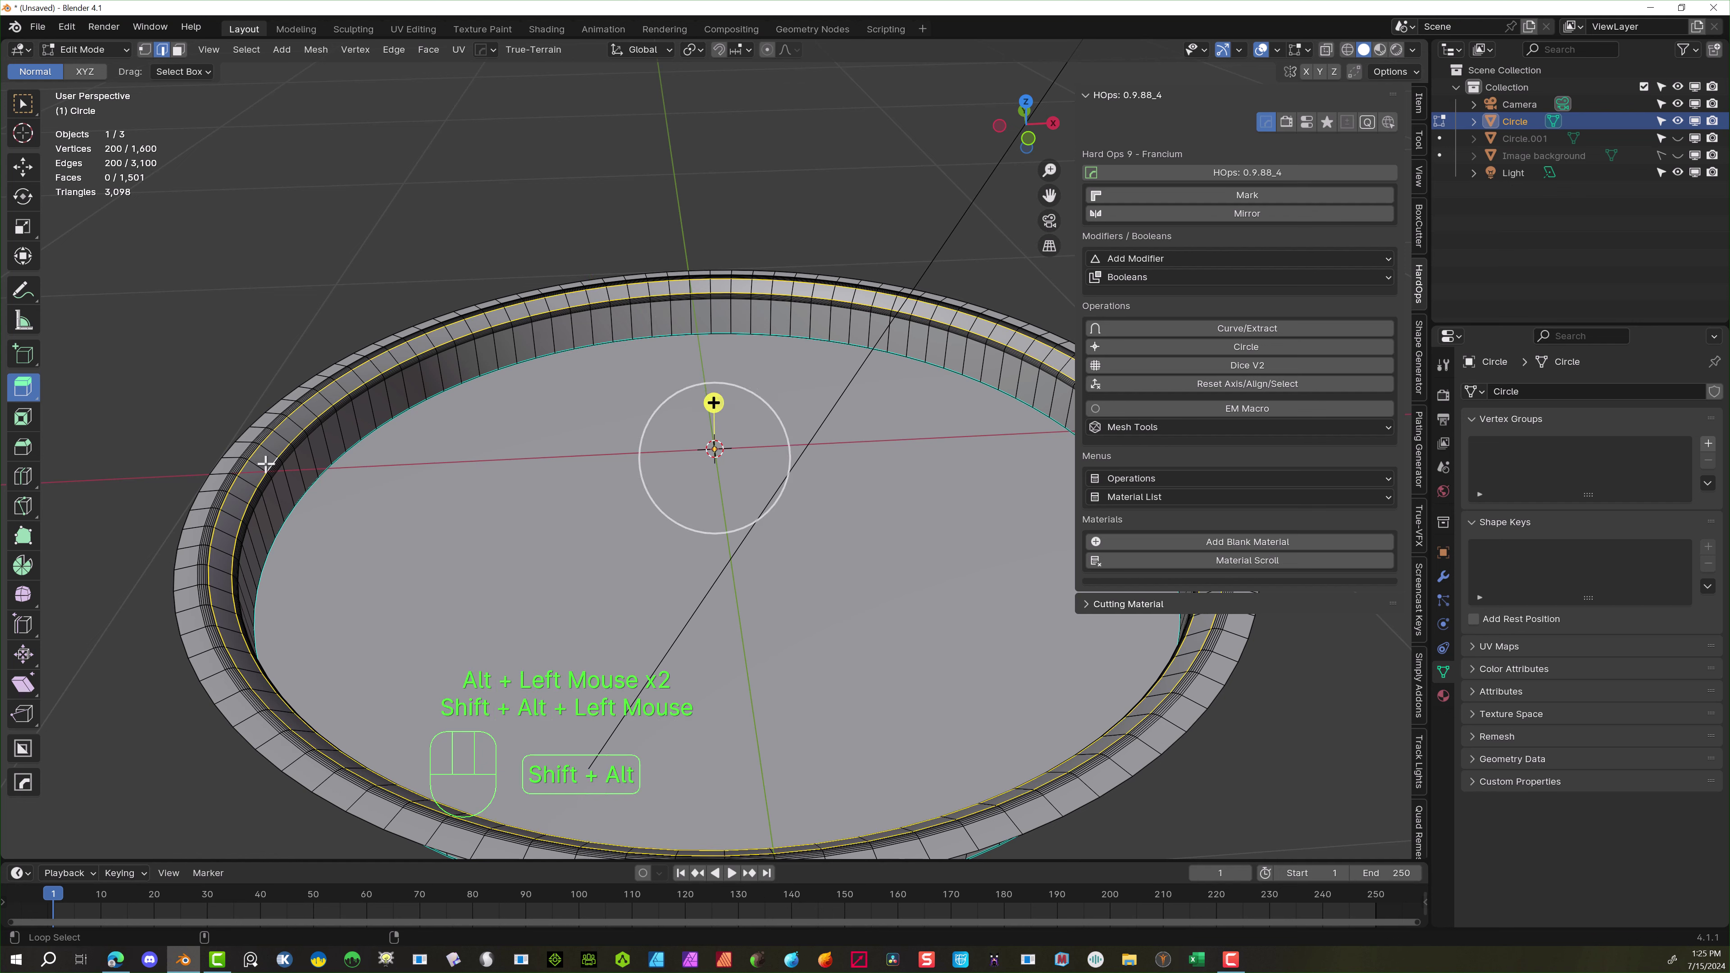
right_click(258, 464)
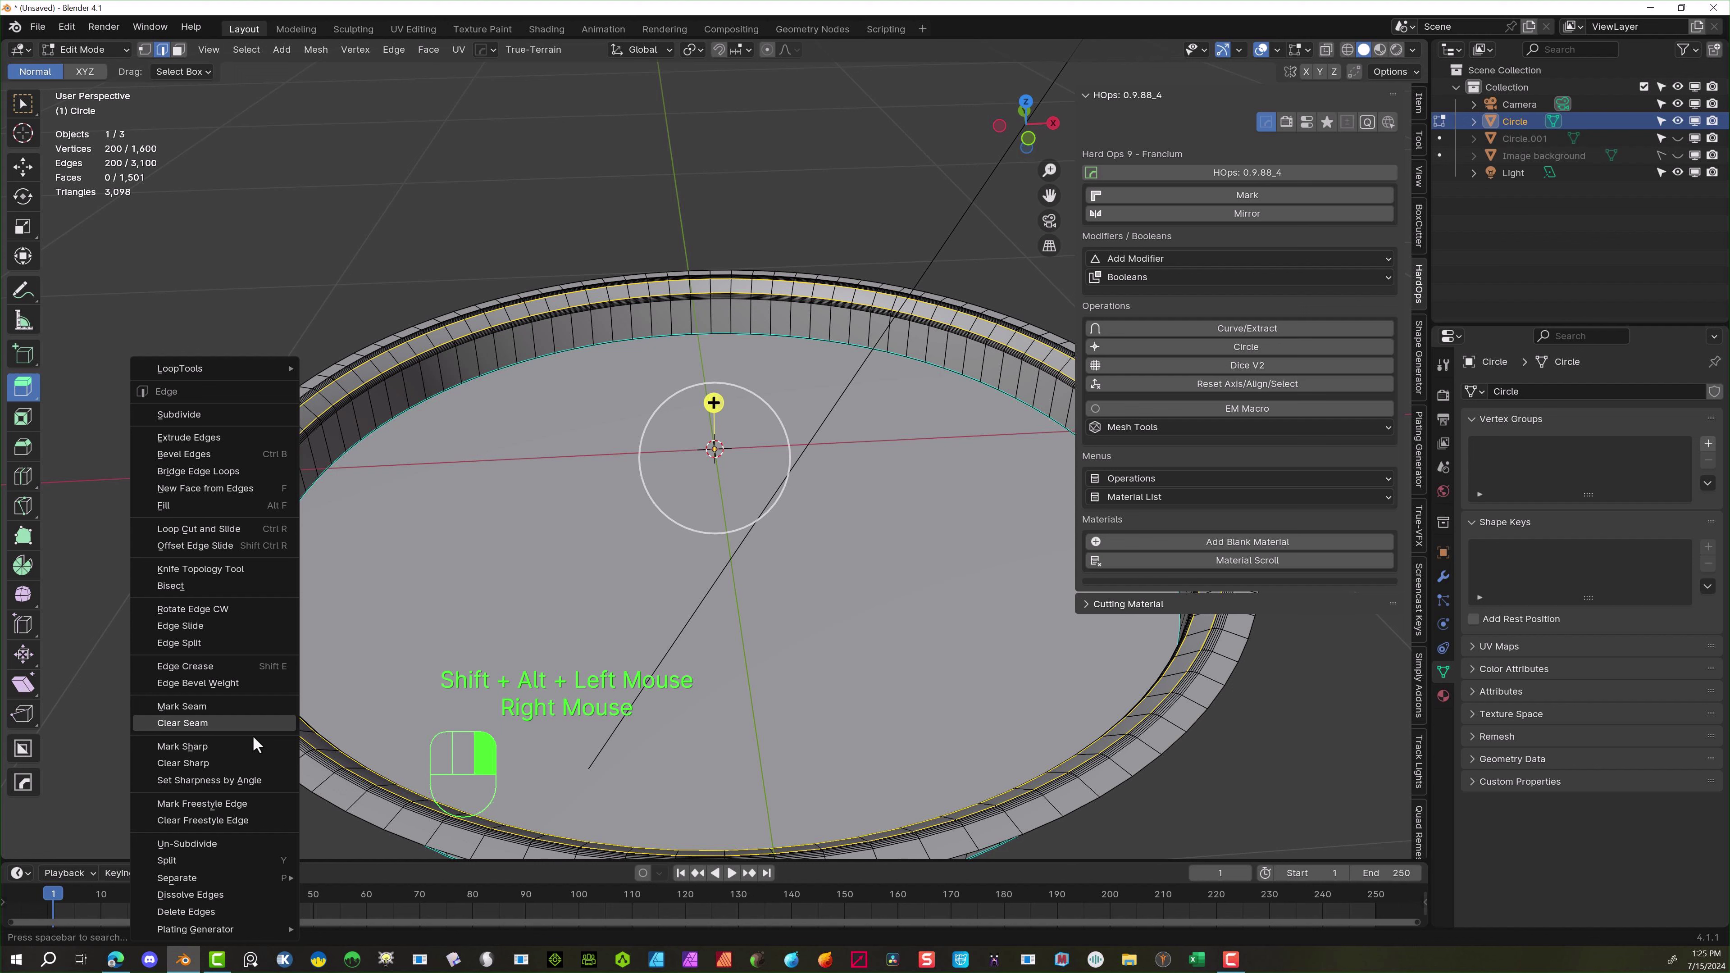
left_click(242, 748)
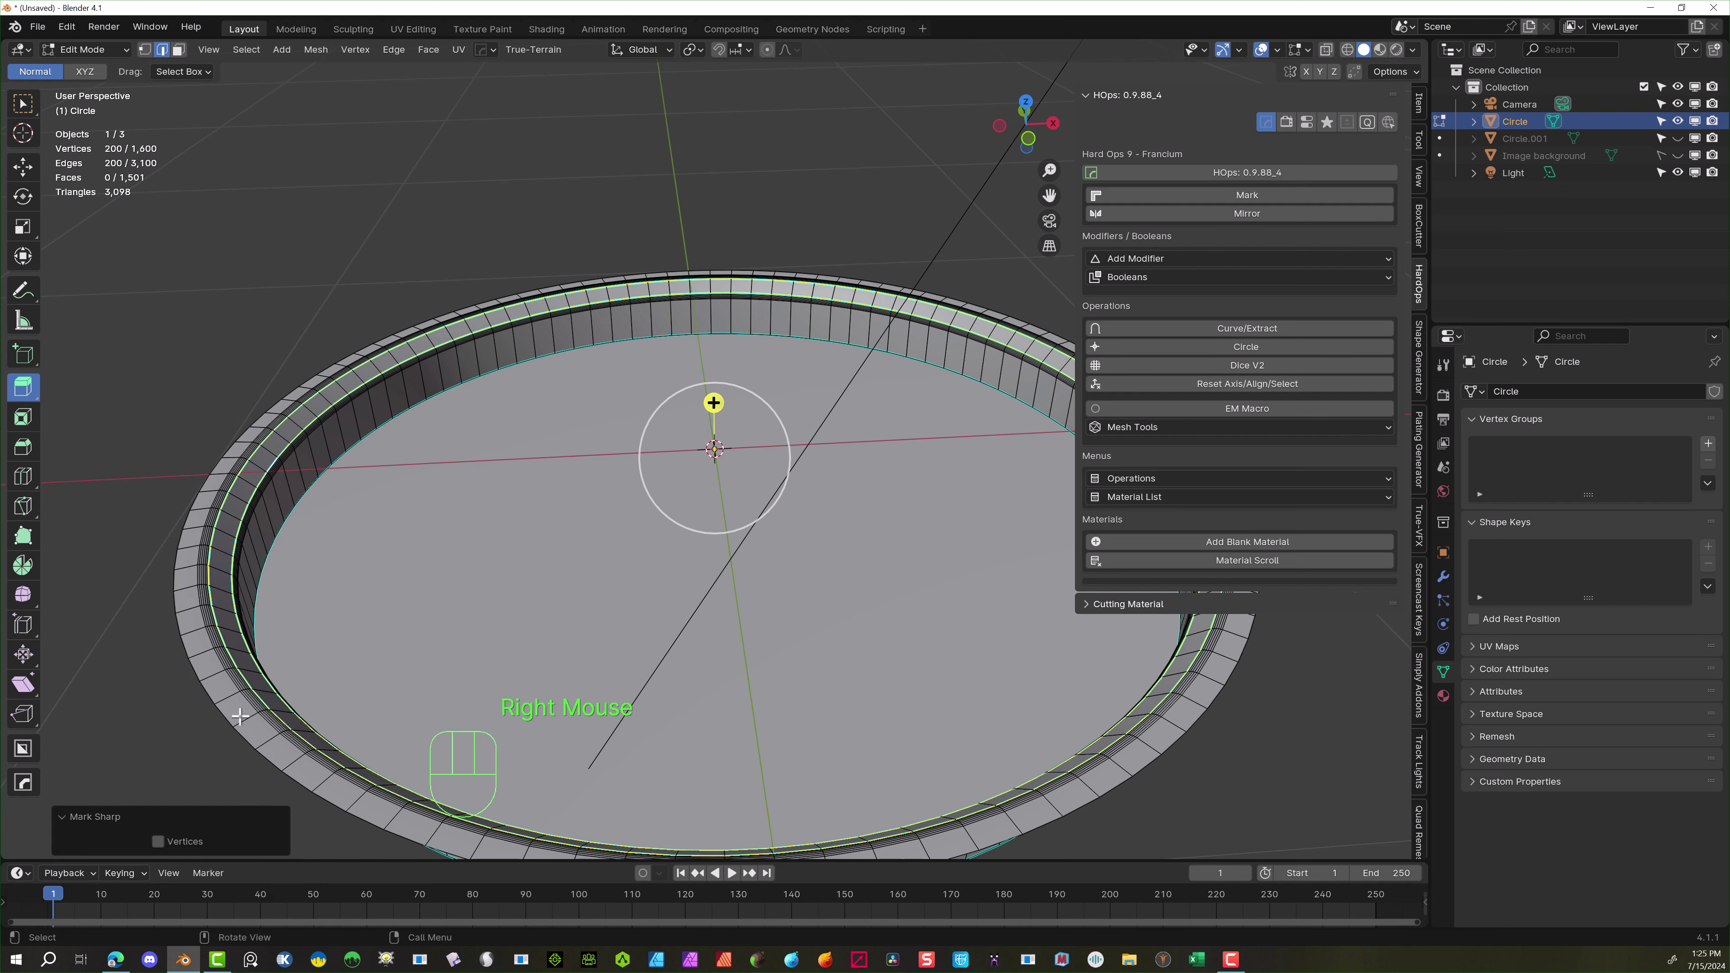
Mark the edge loop where the rim's flat top meets the bevel as sharp, and check the shading in Object Mode
left_click(238, 469, "alt")
right_click(231, 466)
left_click(228, 464)
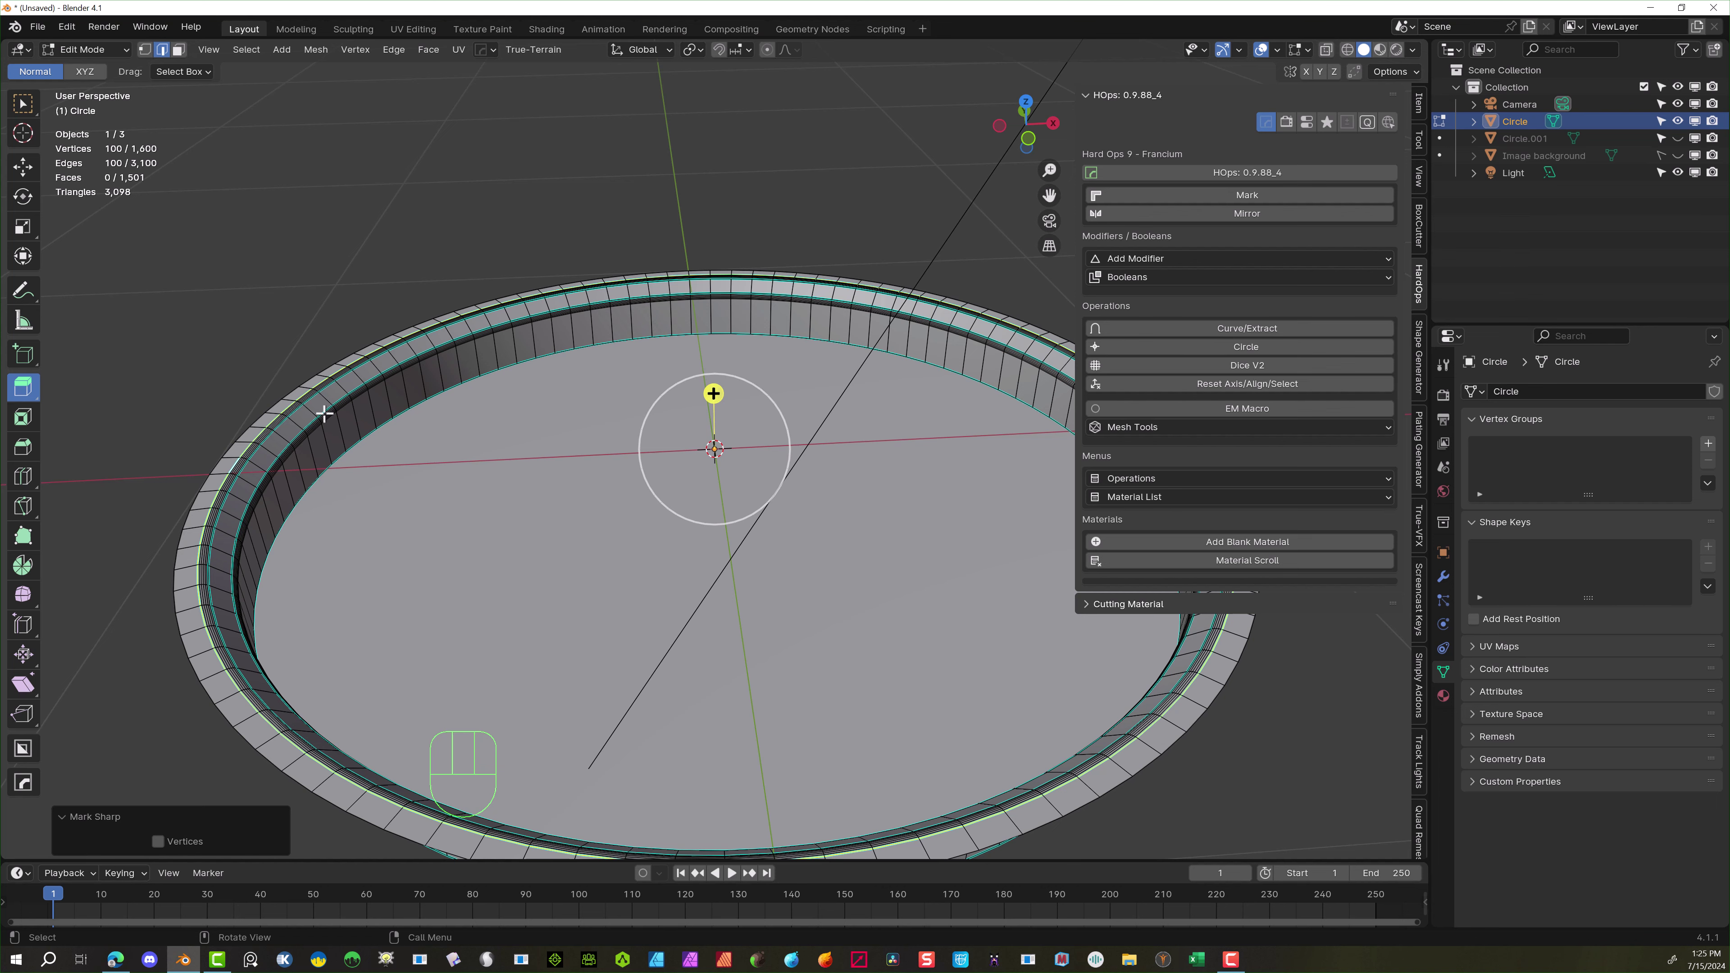
left_click(83, 51)
left_click(92, 69)
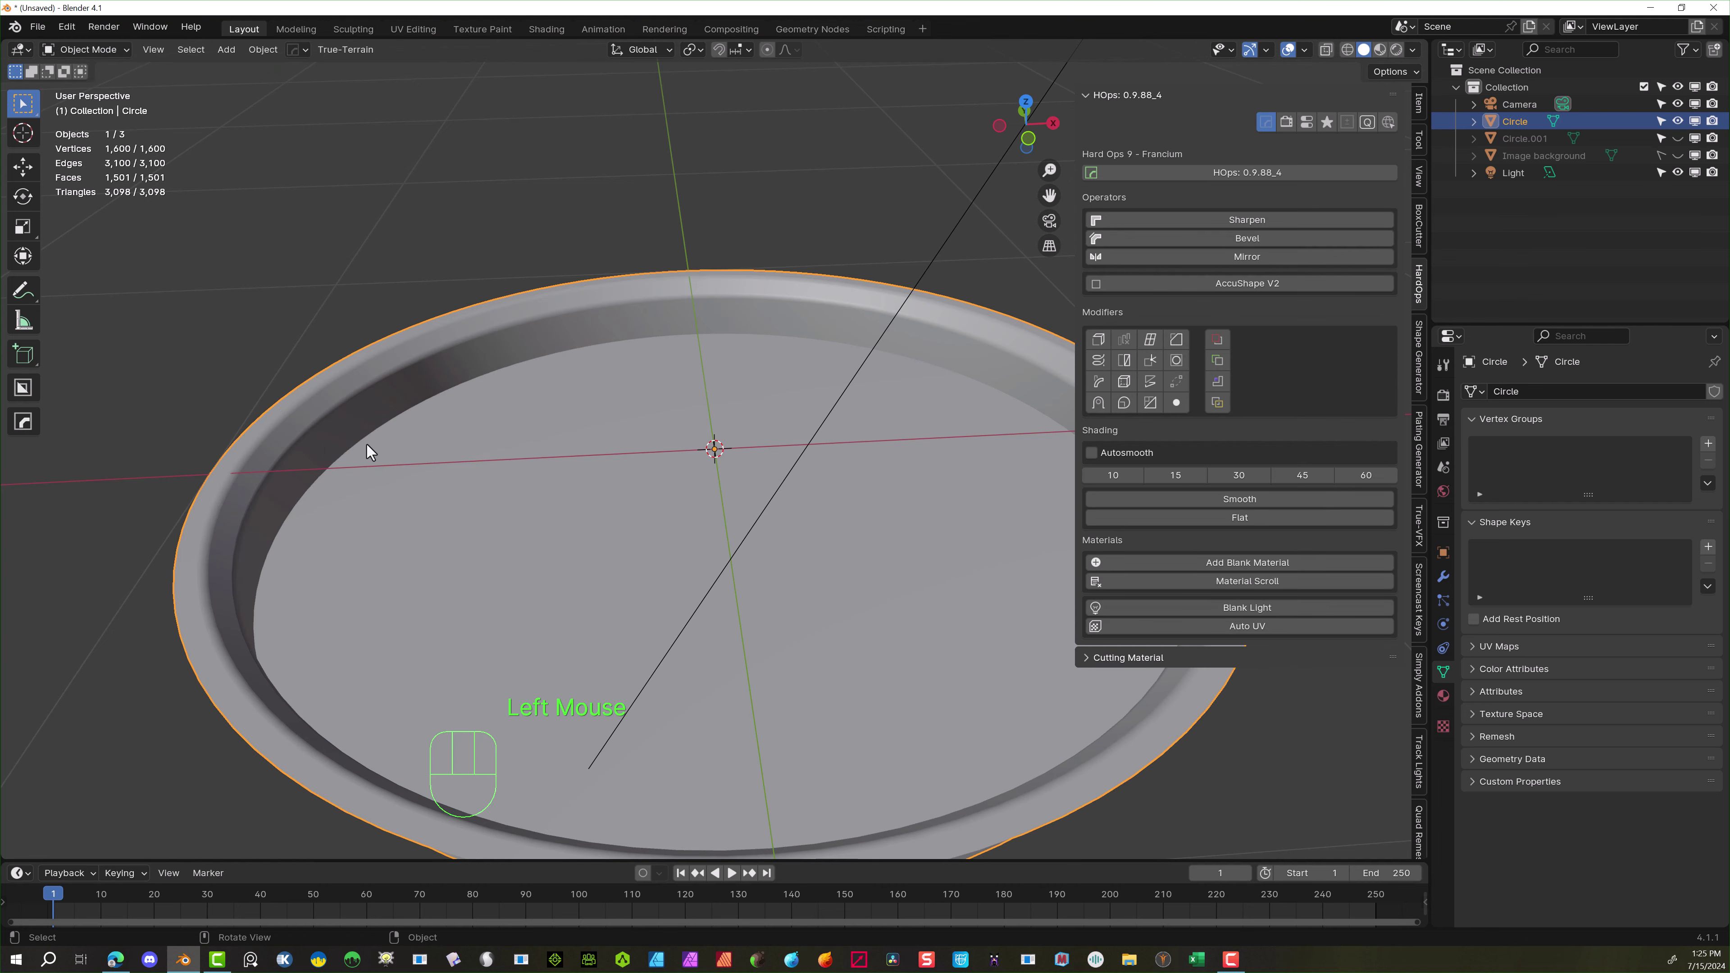
middle_click_drag(367, 451, 625, 332)
scroll(625, 332, "down", 2)
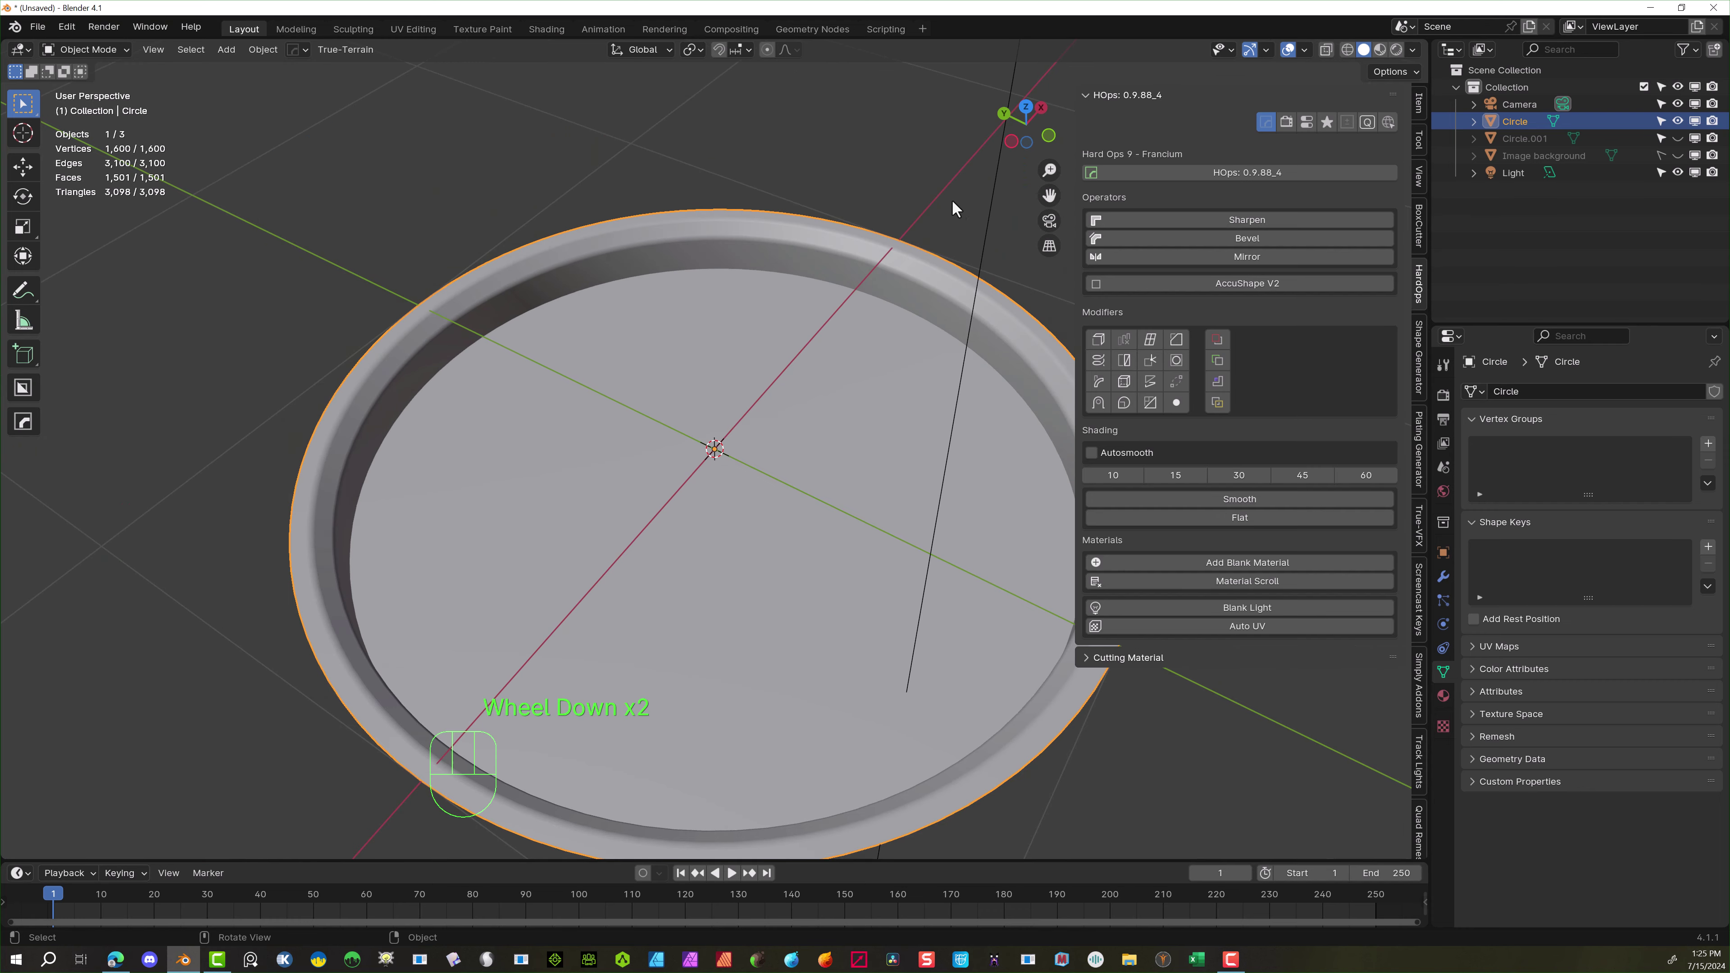
Unhide the separated floor object and select its face in Edit Mode
left_click_drag(1054, 191, 901, 140)
left_click(901, 140)
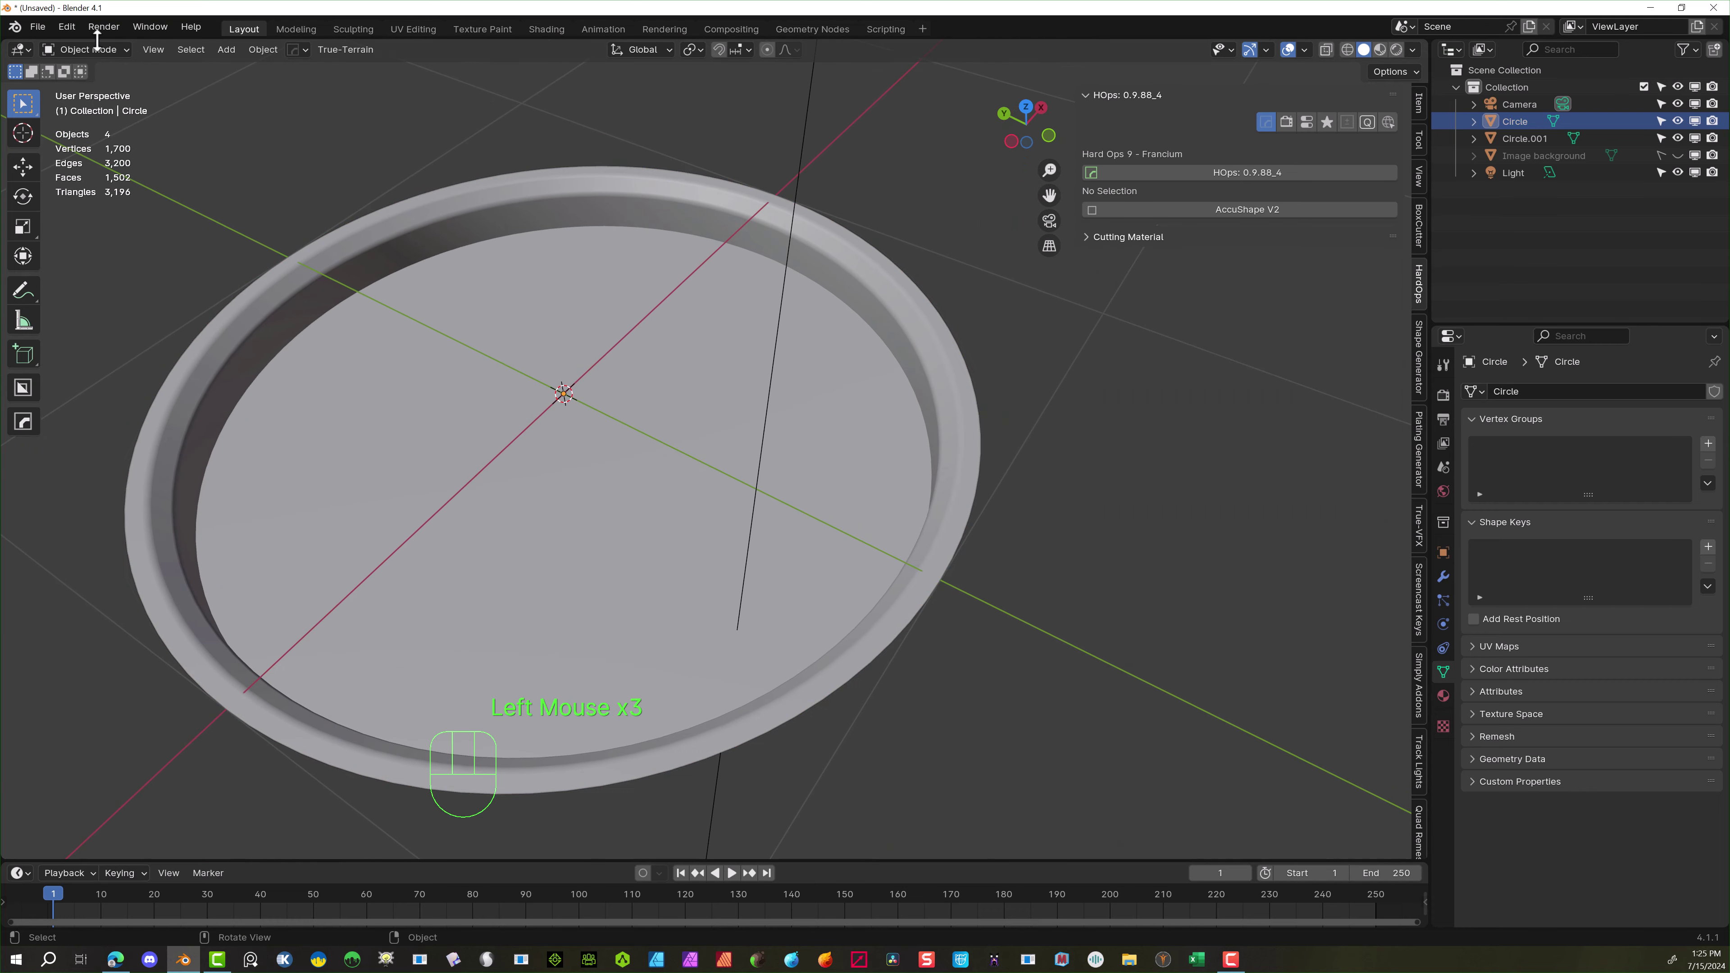
left_click(84, 50)
left_click(430, 406)
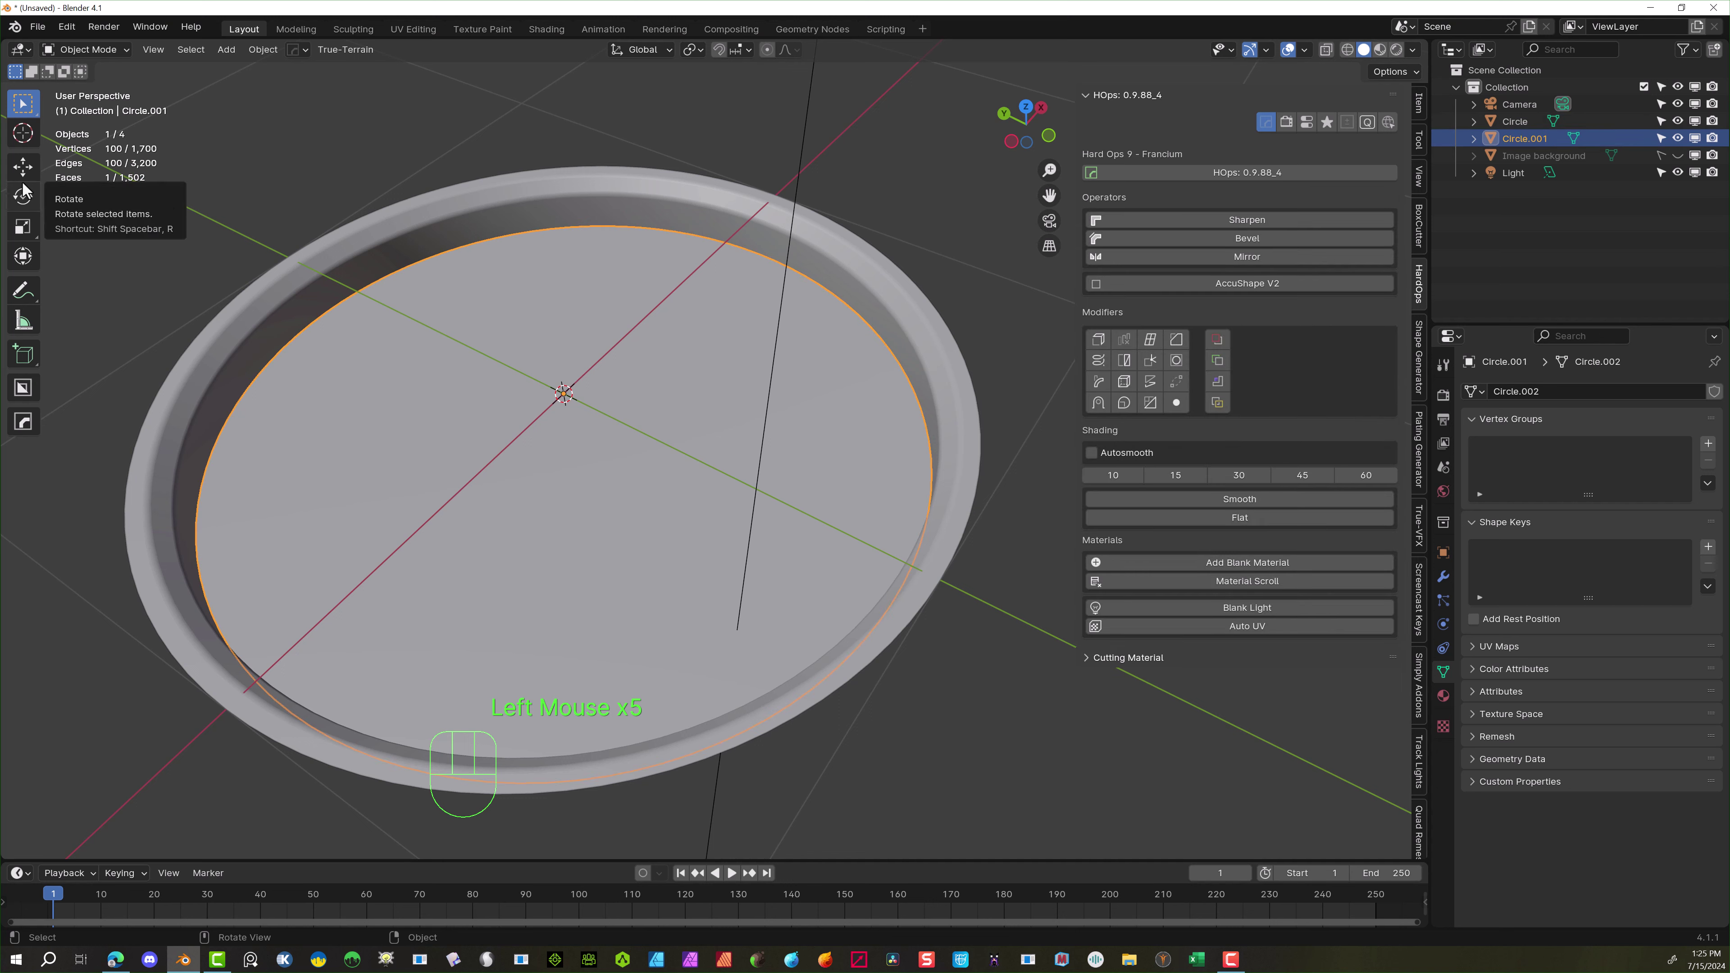
left_click(68, 52)
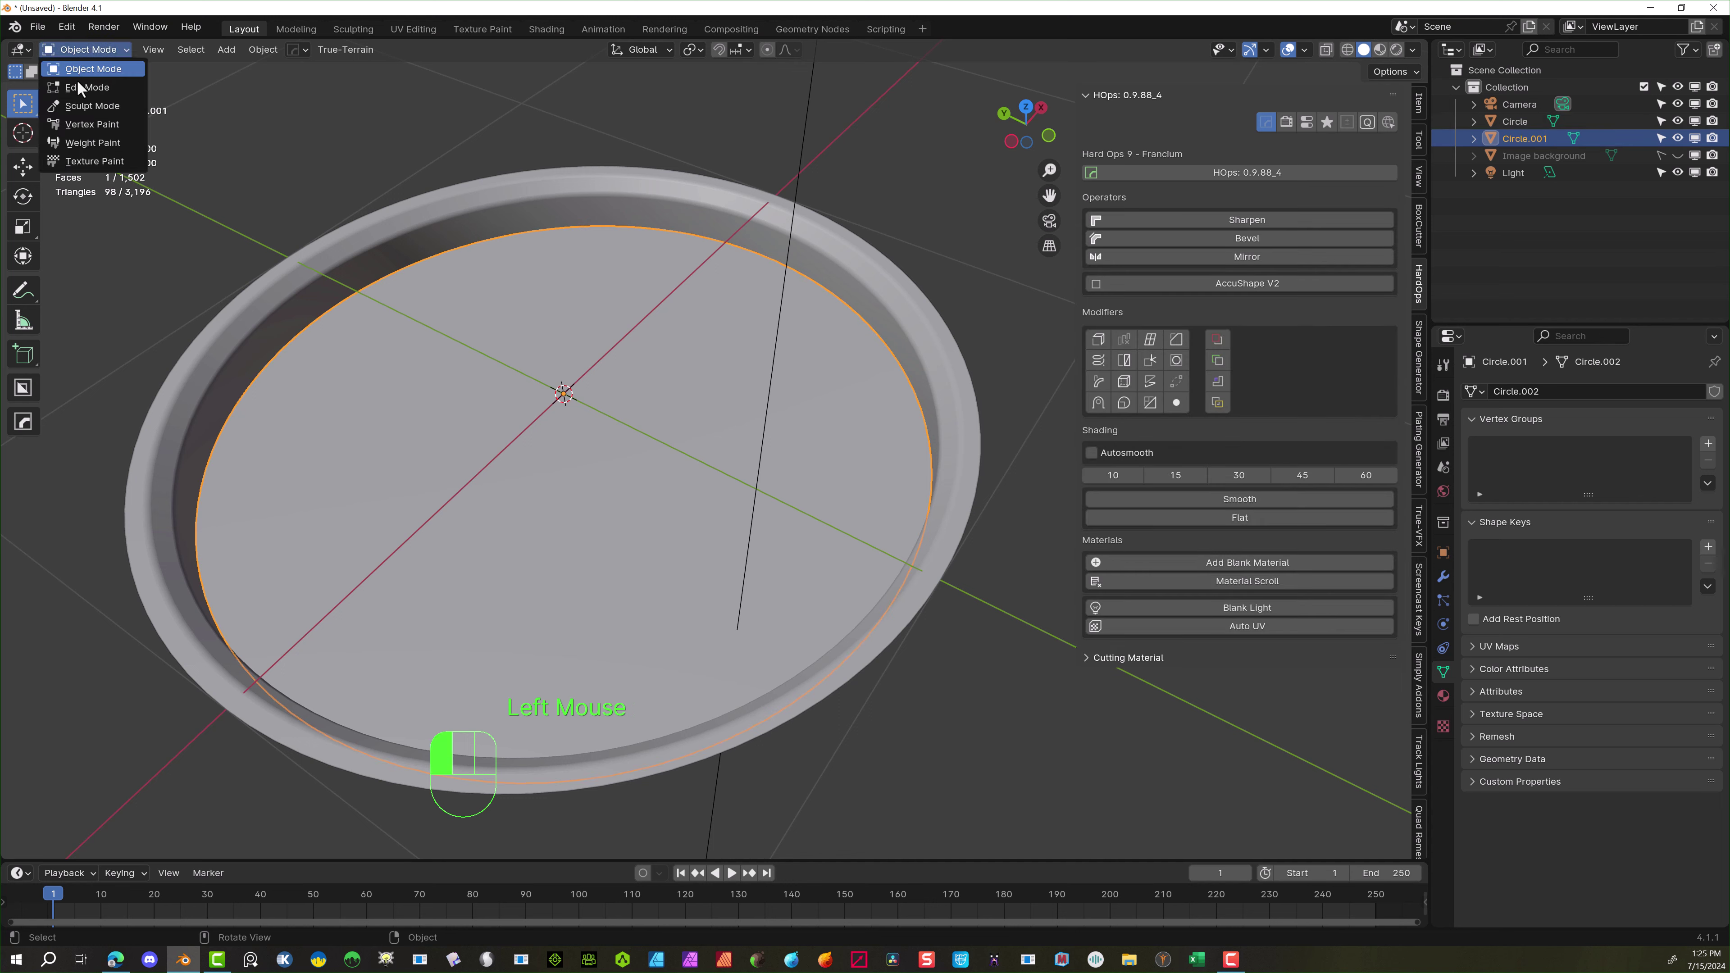
left_click(77, 90)
left_click(584, 451)
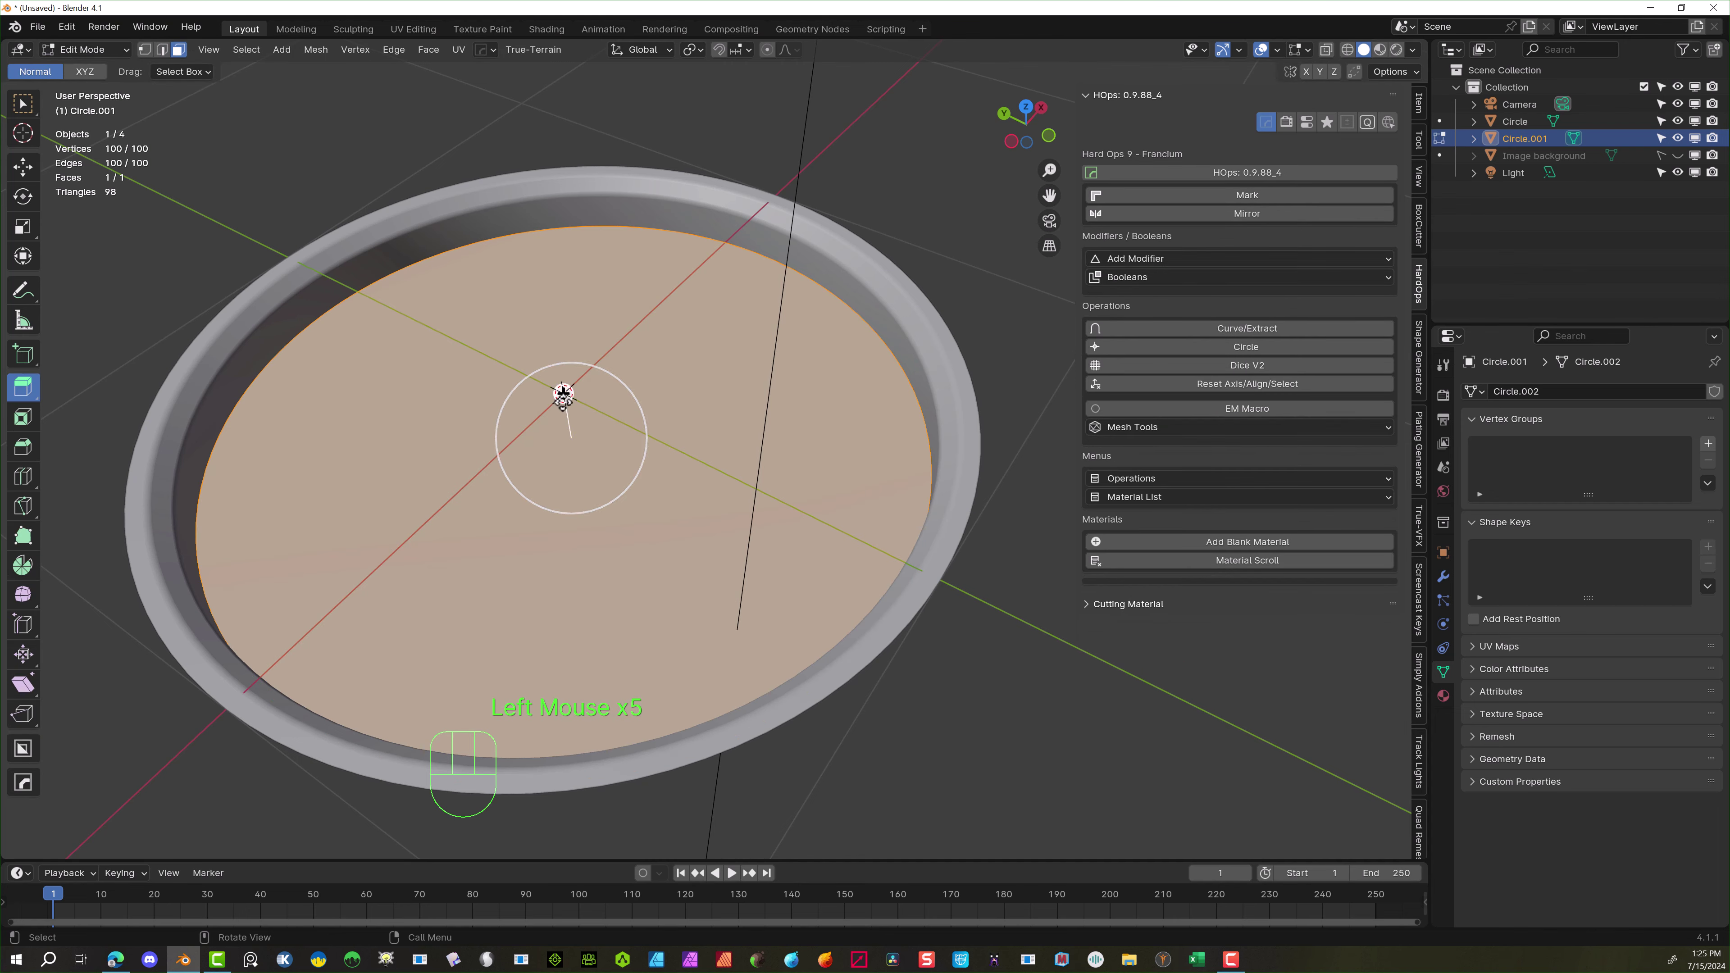
Extrude the floor object's face about 0.19 m upward to form a thick disc
left_click_drag(562, 394, 557, 374)
middle_click_drag(557, 374, 113, 117)
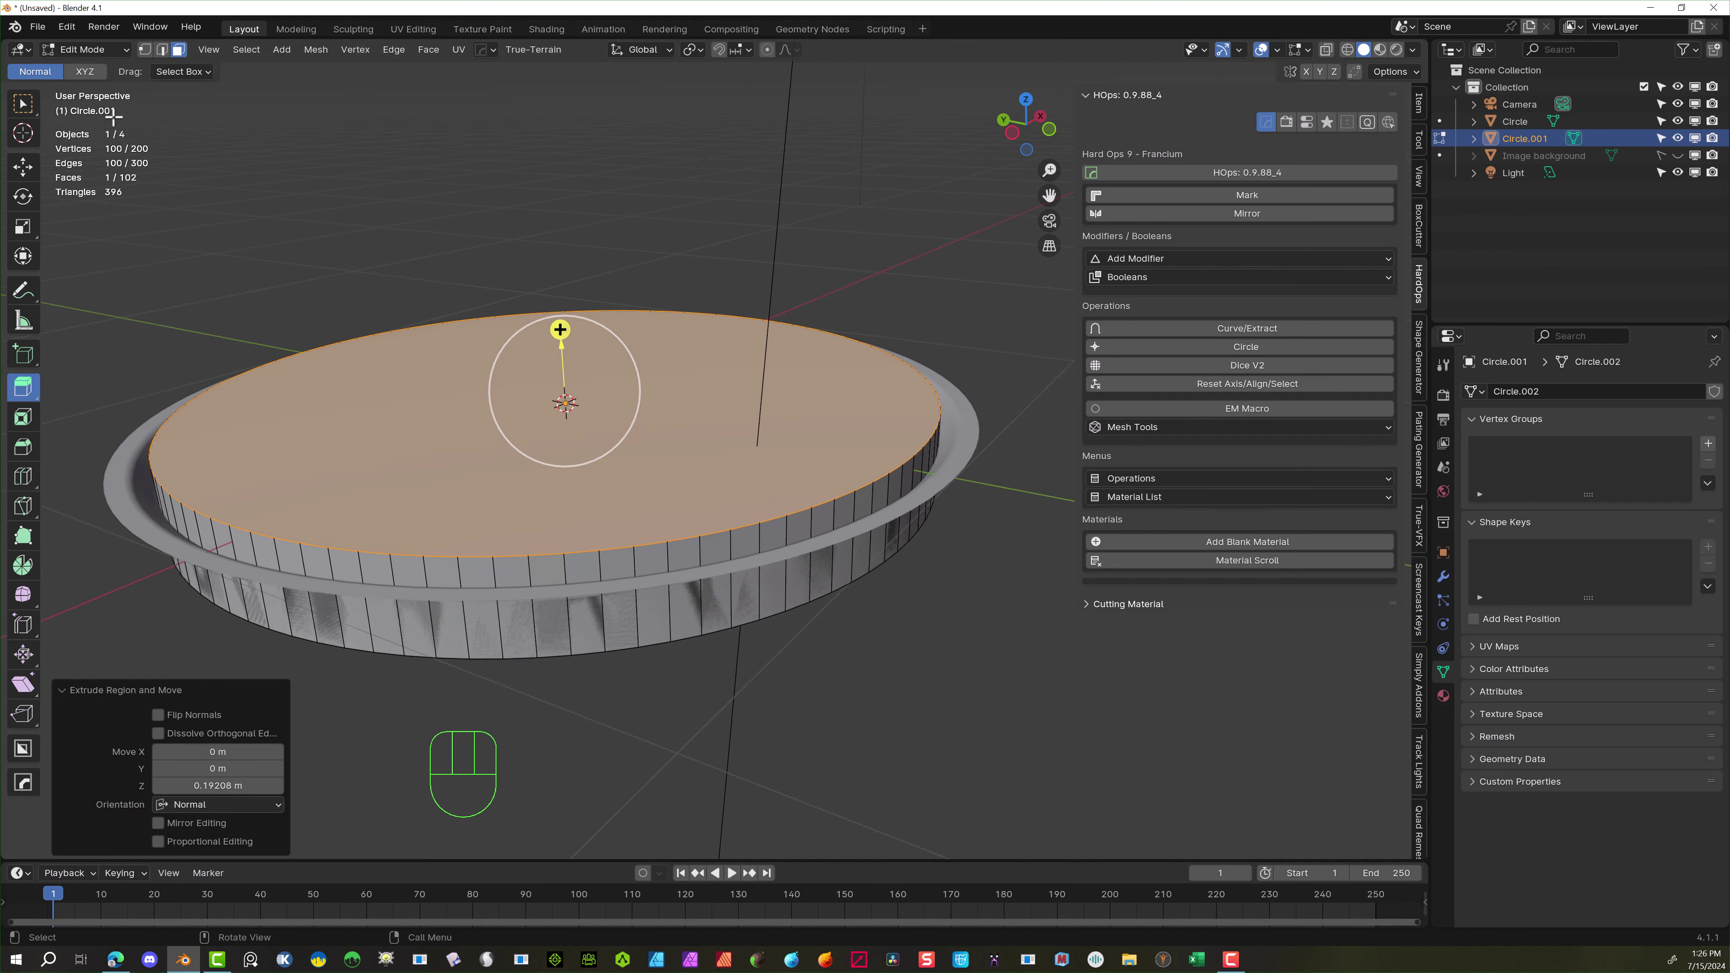
Bevel the disc's top outer edge loop about 0.046 m wide with a single segment
left_click(164, 52)
left_click(24, 107)
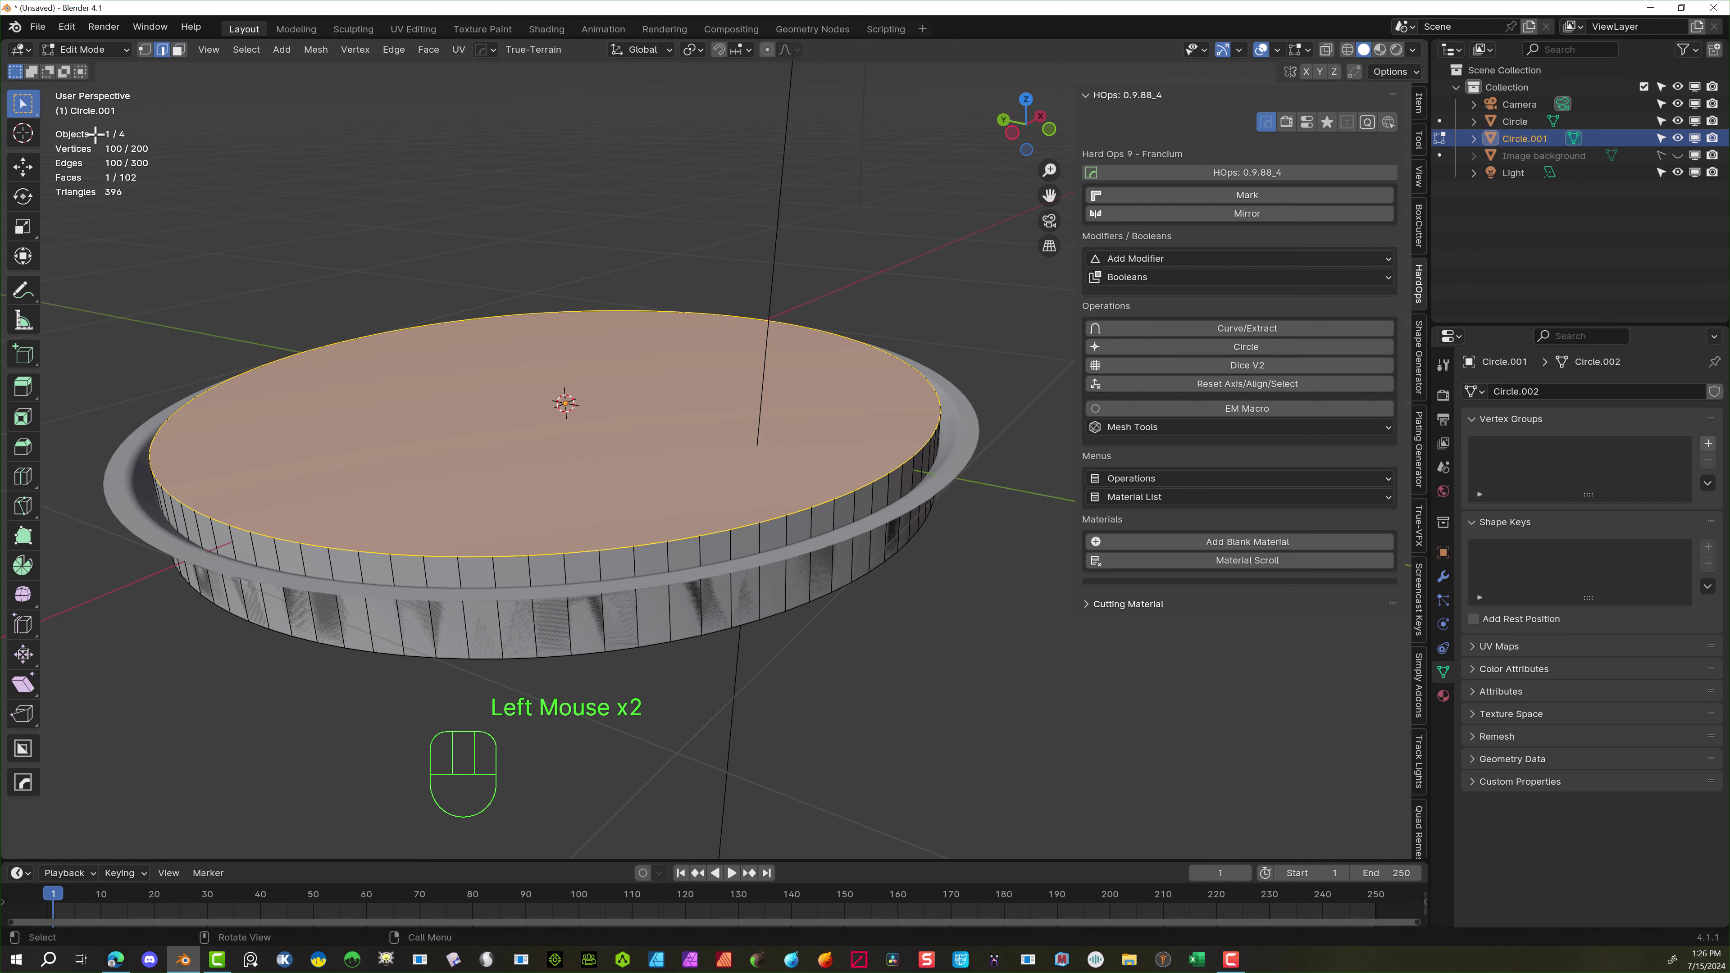
key("ctrl")
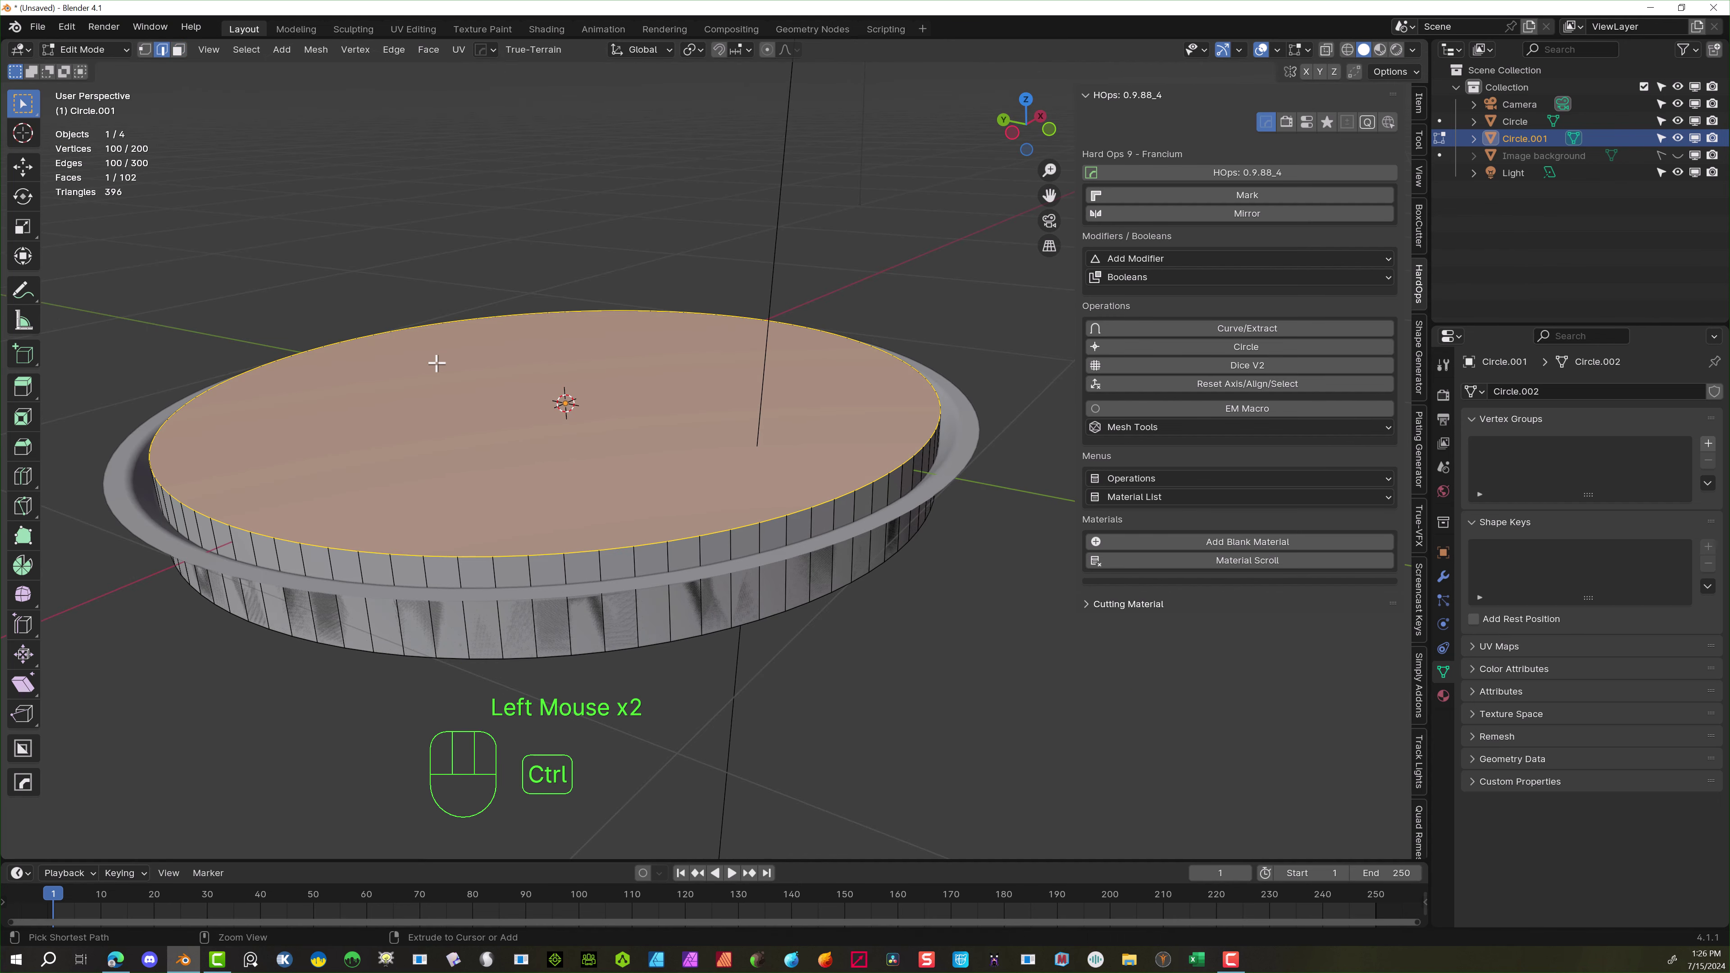
key("ctrl+b")
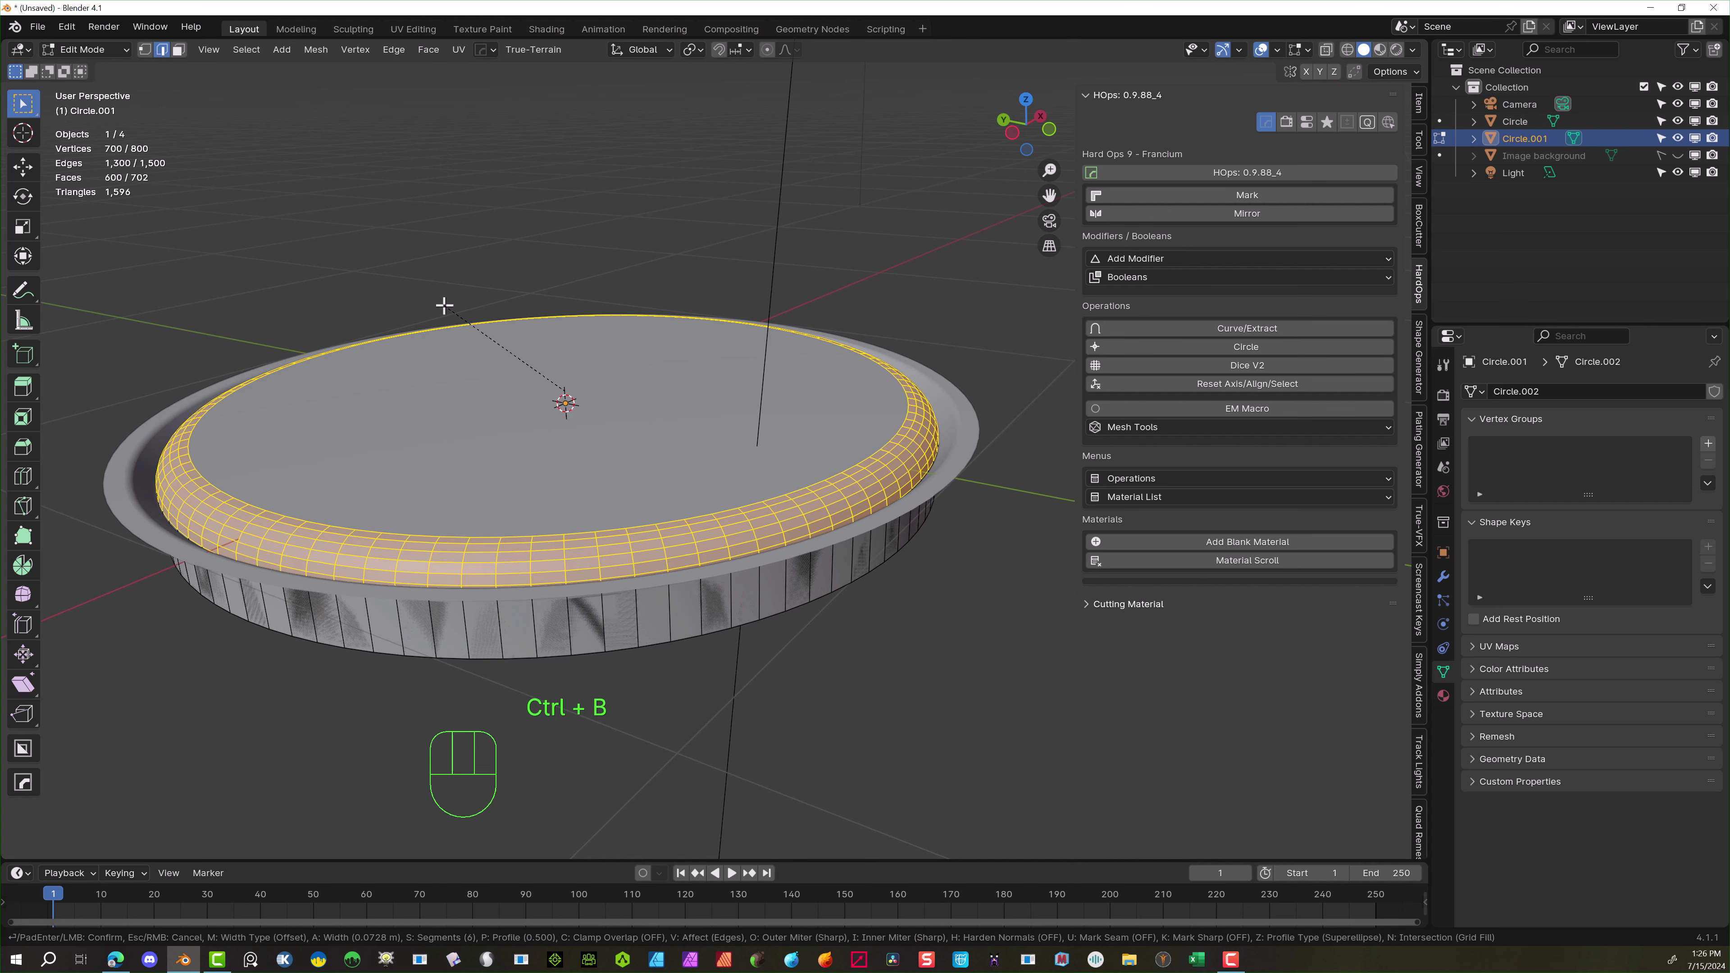
scroll(445, 306, "up", 1)
scroll(444, 306, "up", 2)
scroll(444, 306, "down", 8)
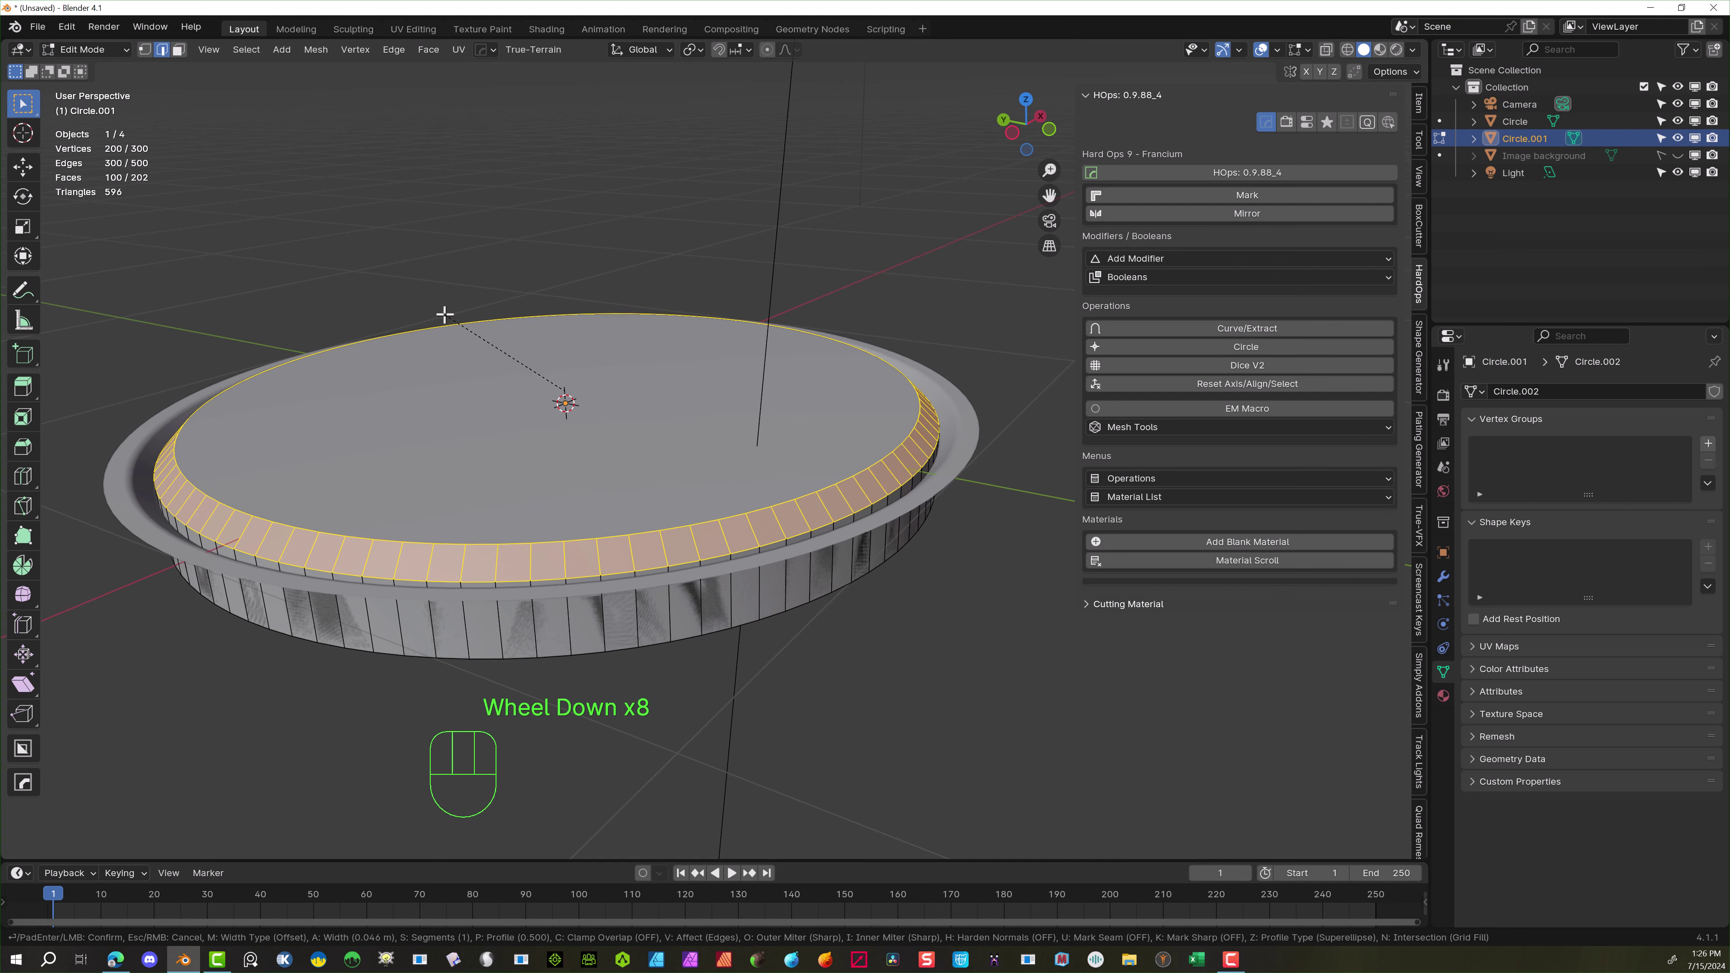
left_click(444, 314)
left_click(410, 349)
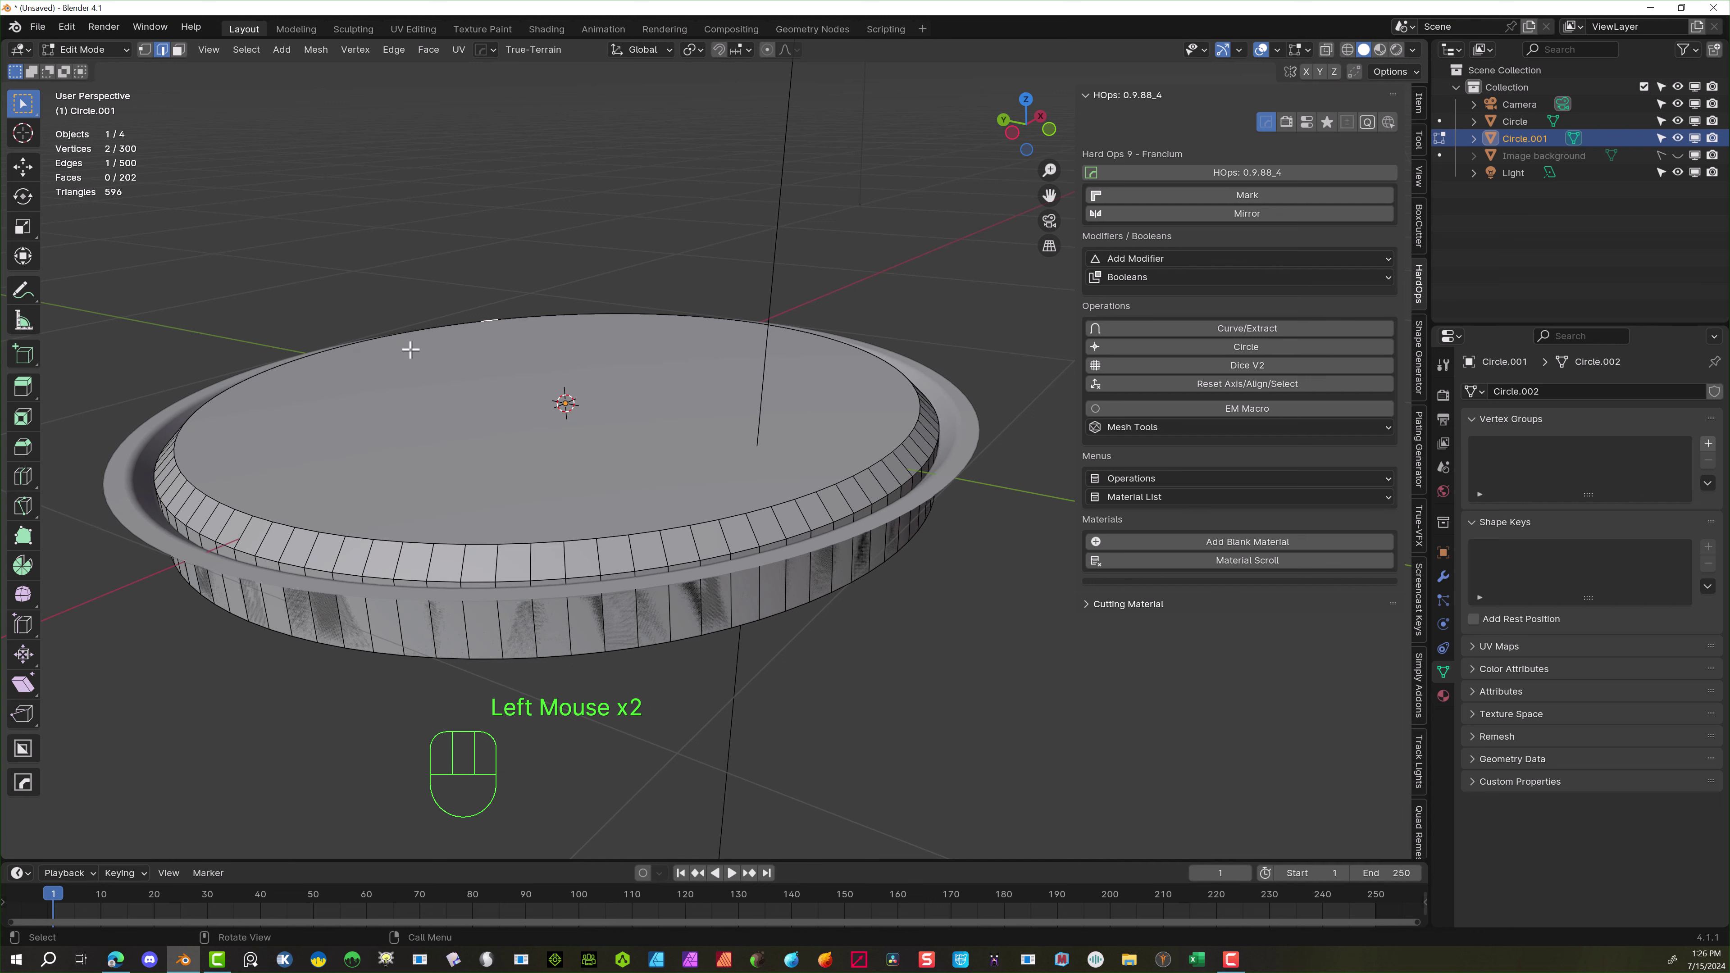
Select the disc's flat top face and inset it to create a narrow ring inside the bevel
left_click(295, 558, "alt")
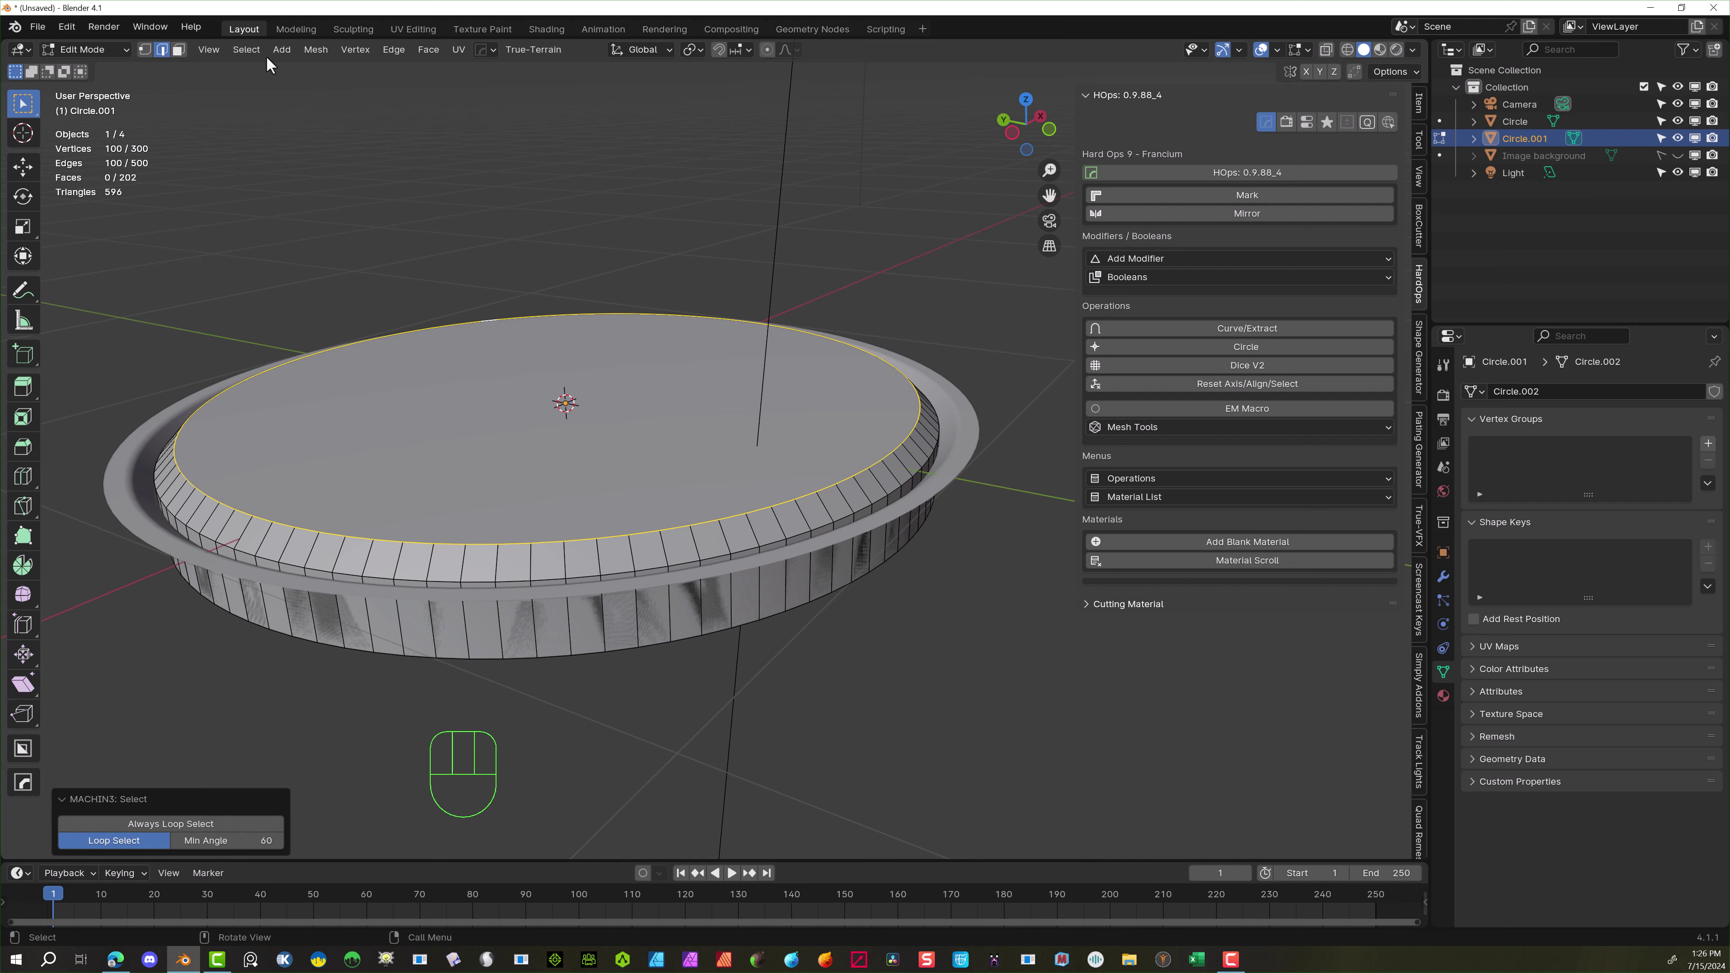
left_click(179, 49)
left_click(282, 188)
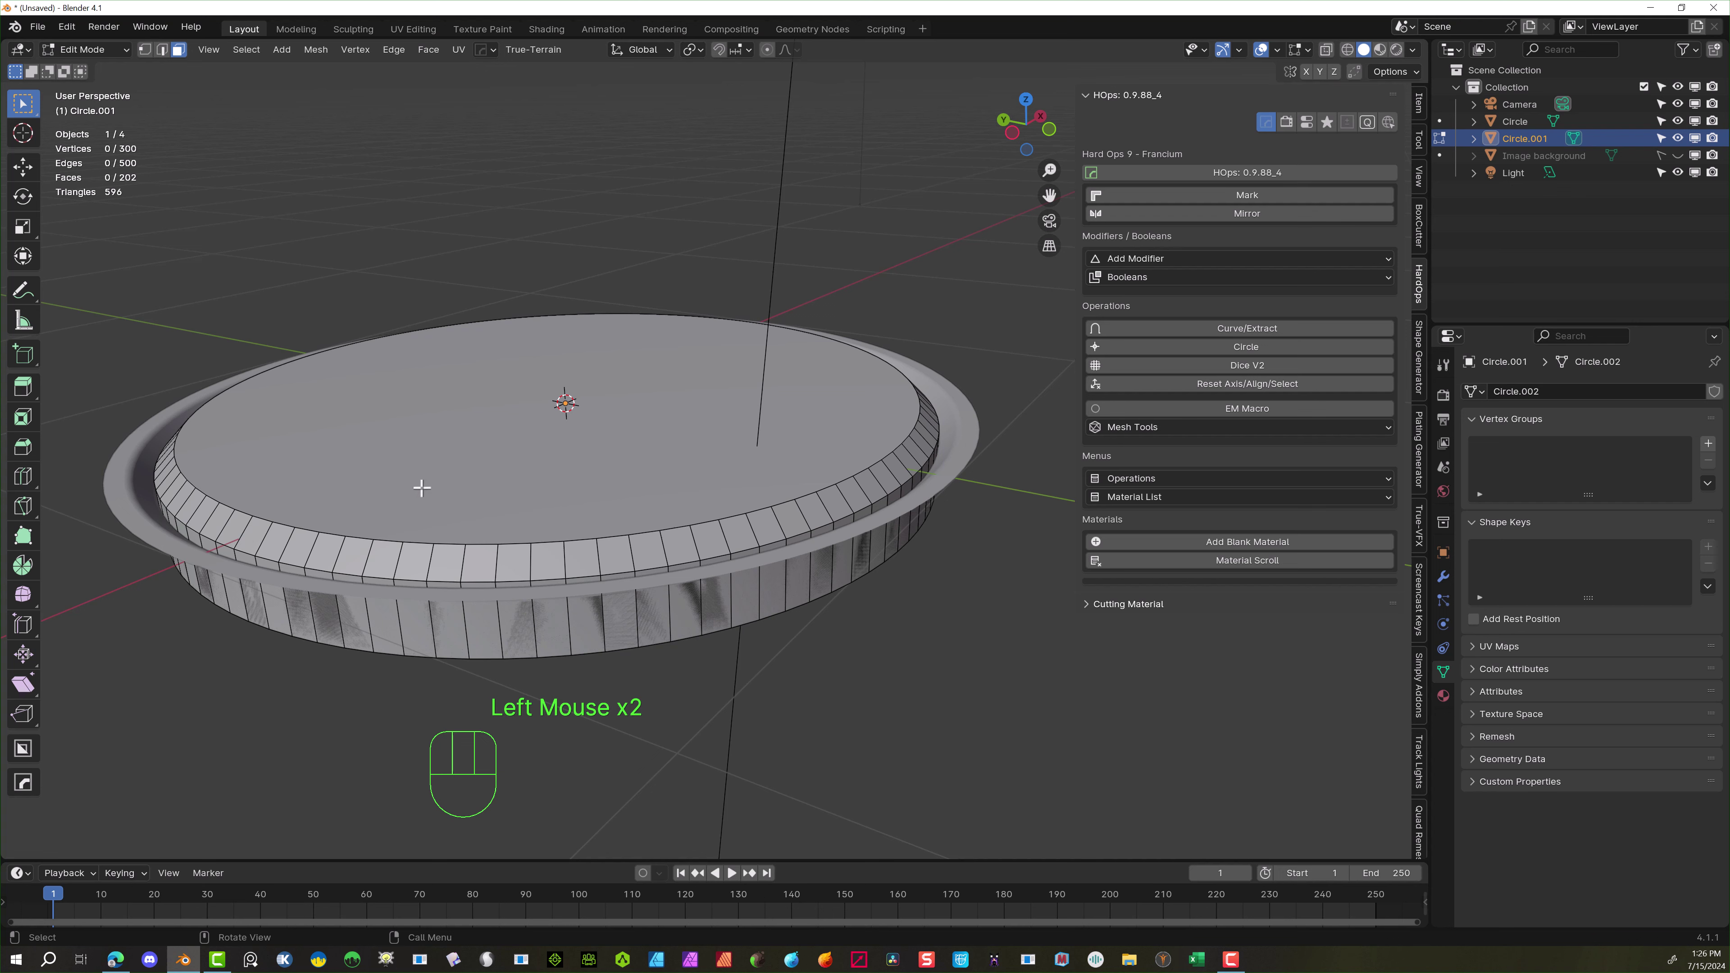
left_click(568, 454)
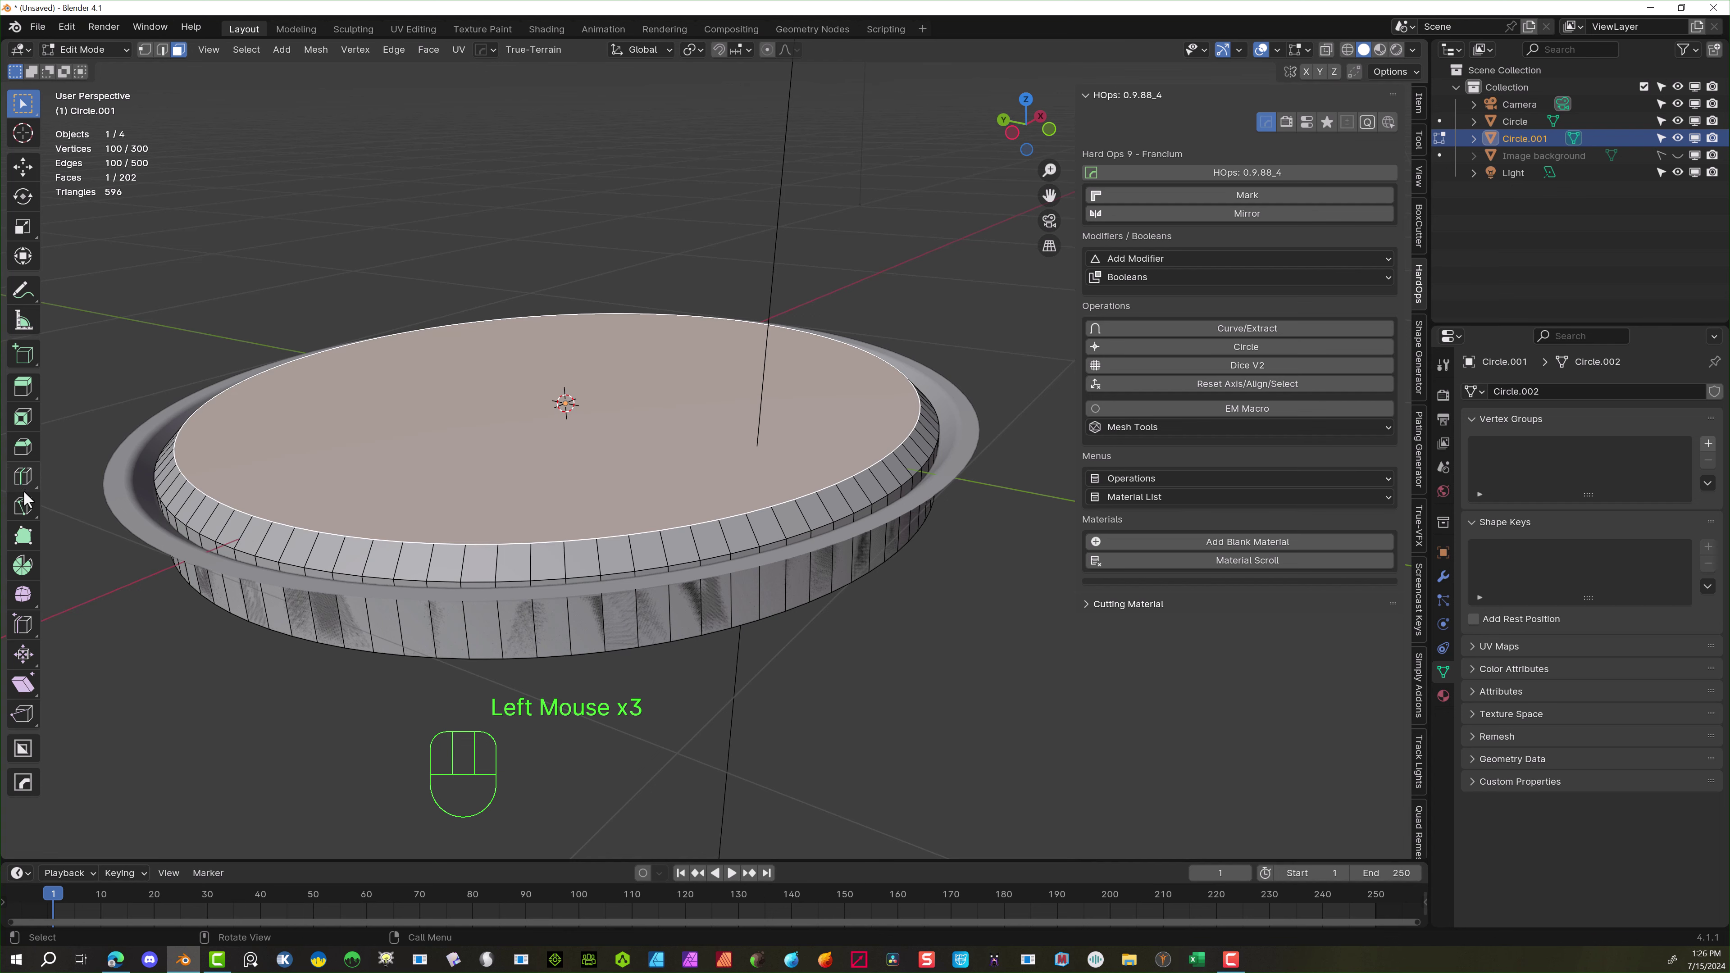
left_click(21, 419)
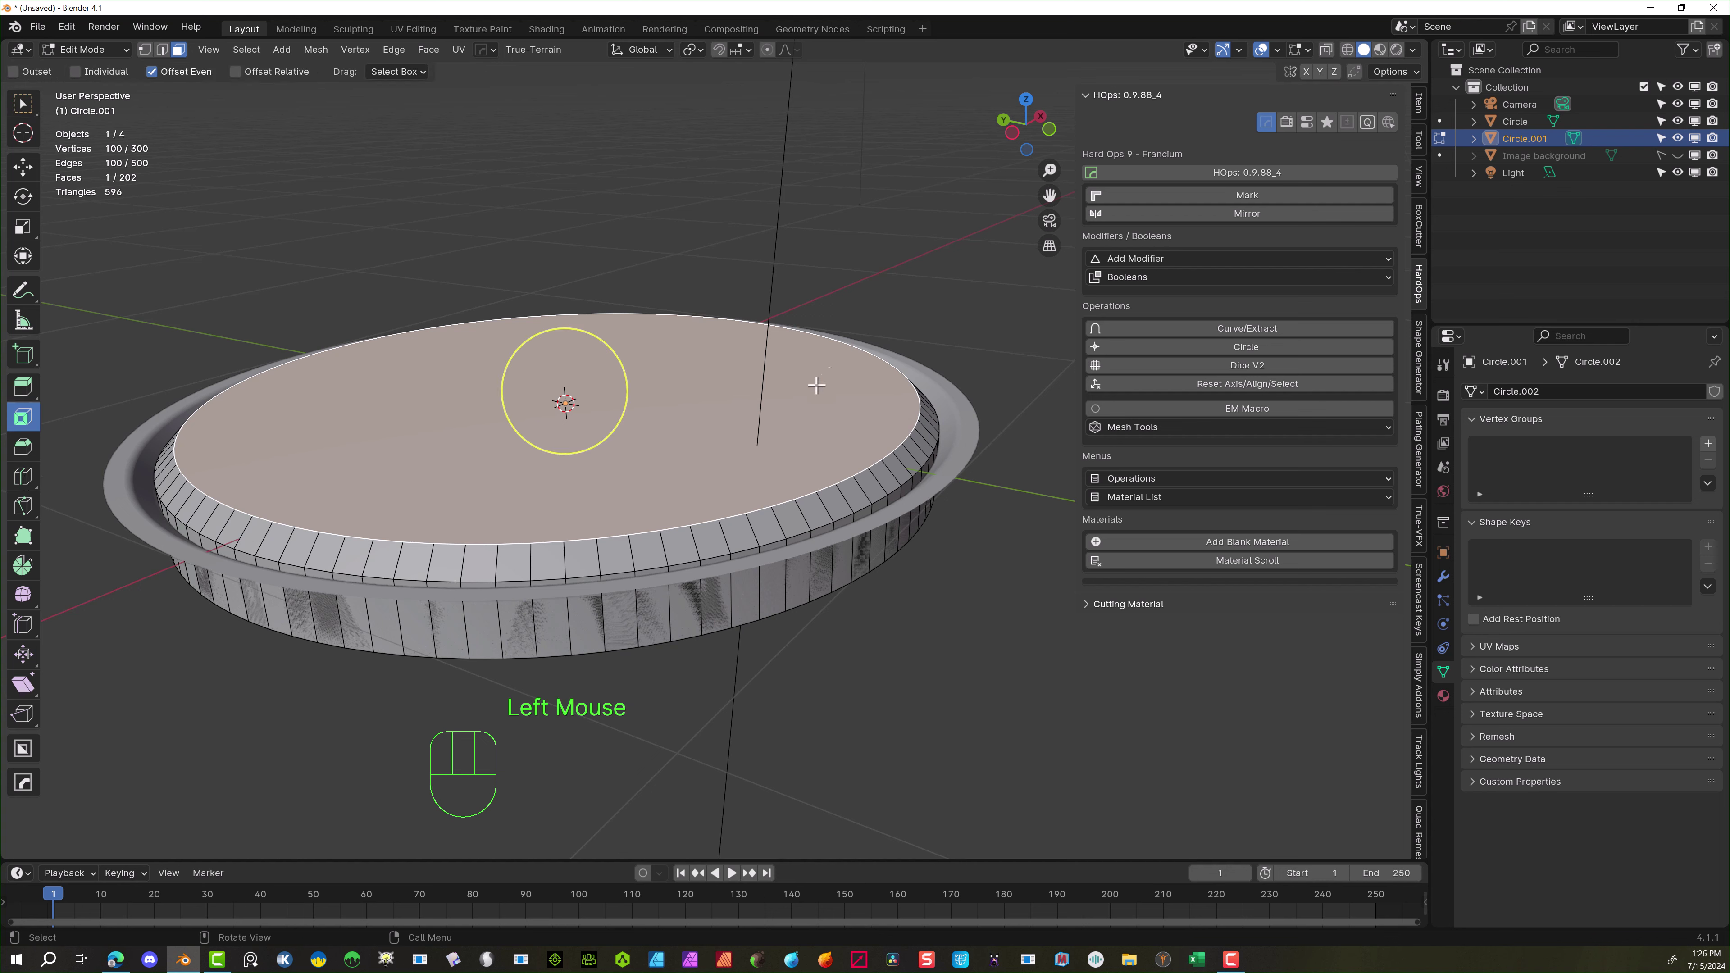
left_click(648, 391)
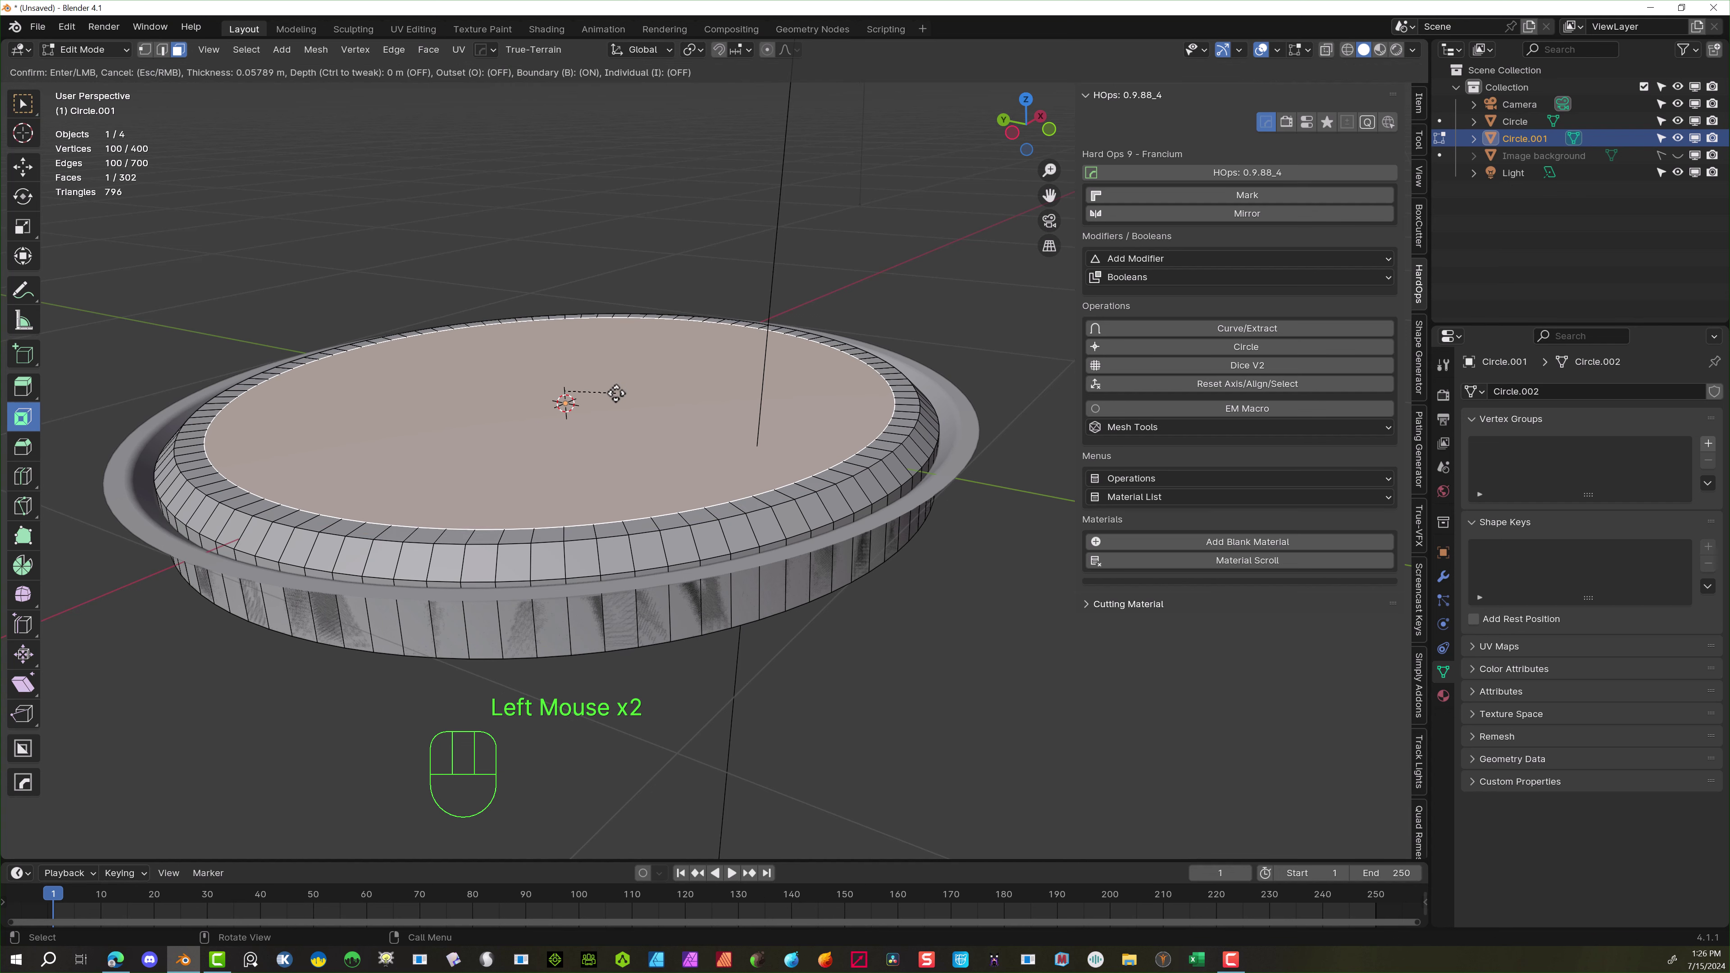
left_click(611, 393)
left_click(162, 340)
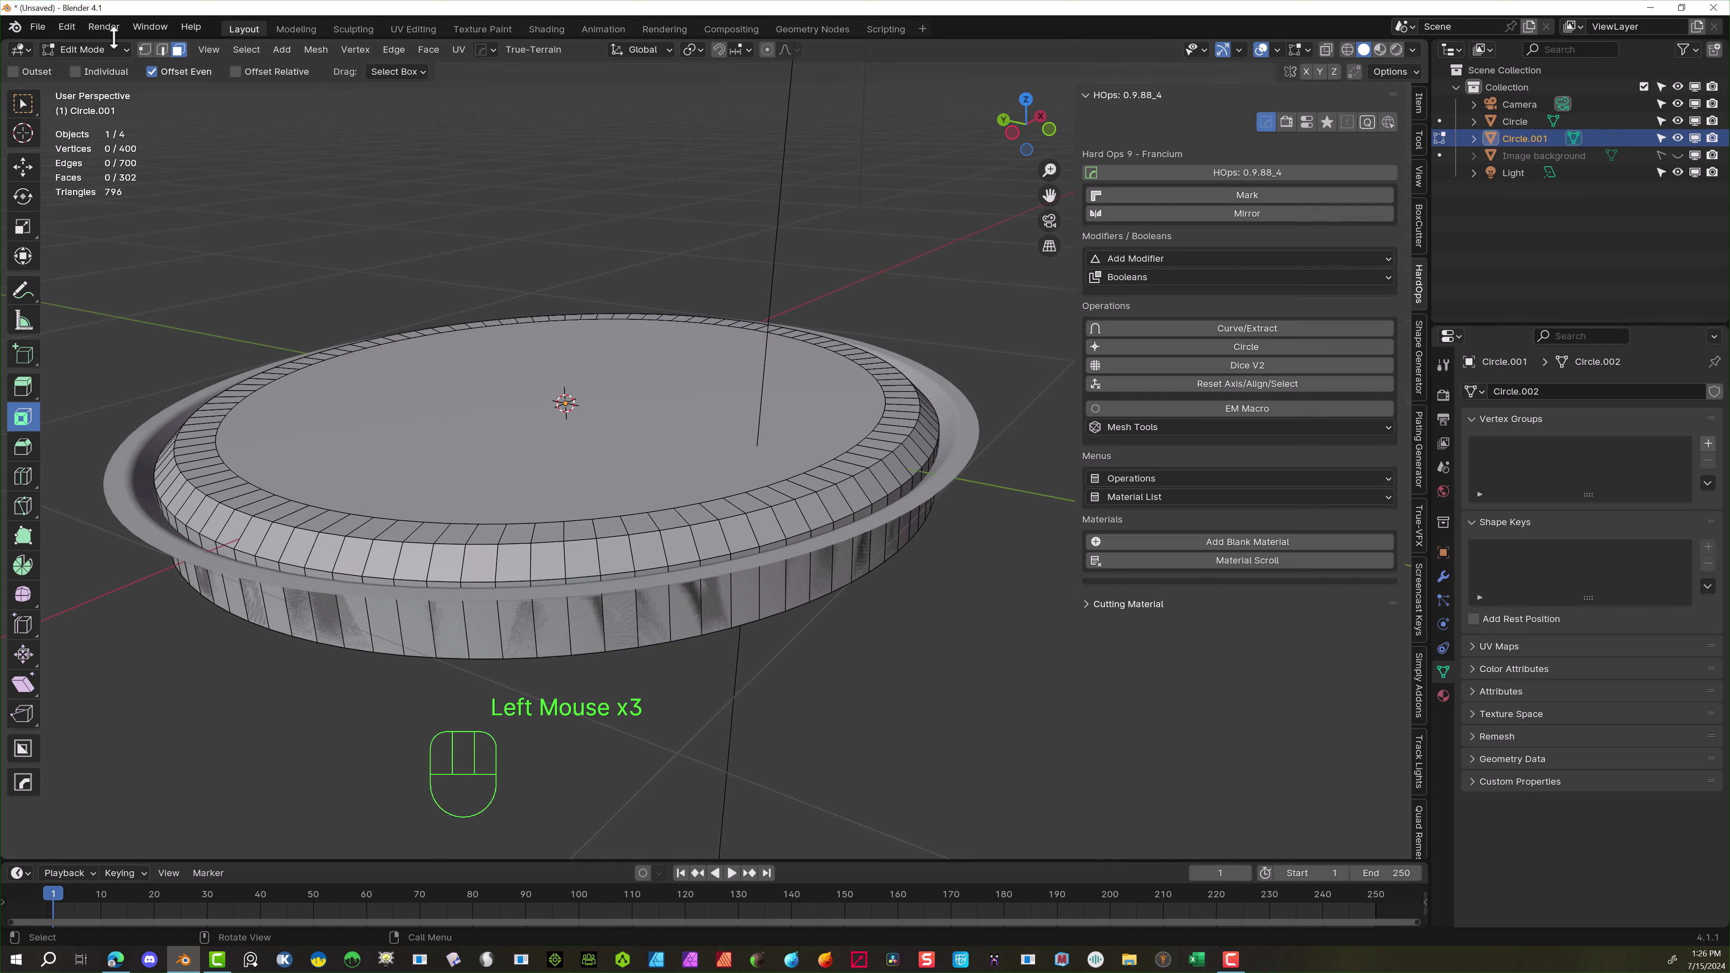
In top view, try to repeat a selection of one bevel face and its adjoining inset-ring face around the disc
left_click(179, 51)
left_click(995, 131)
left_click(993, 133)
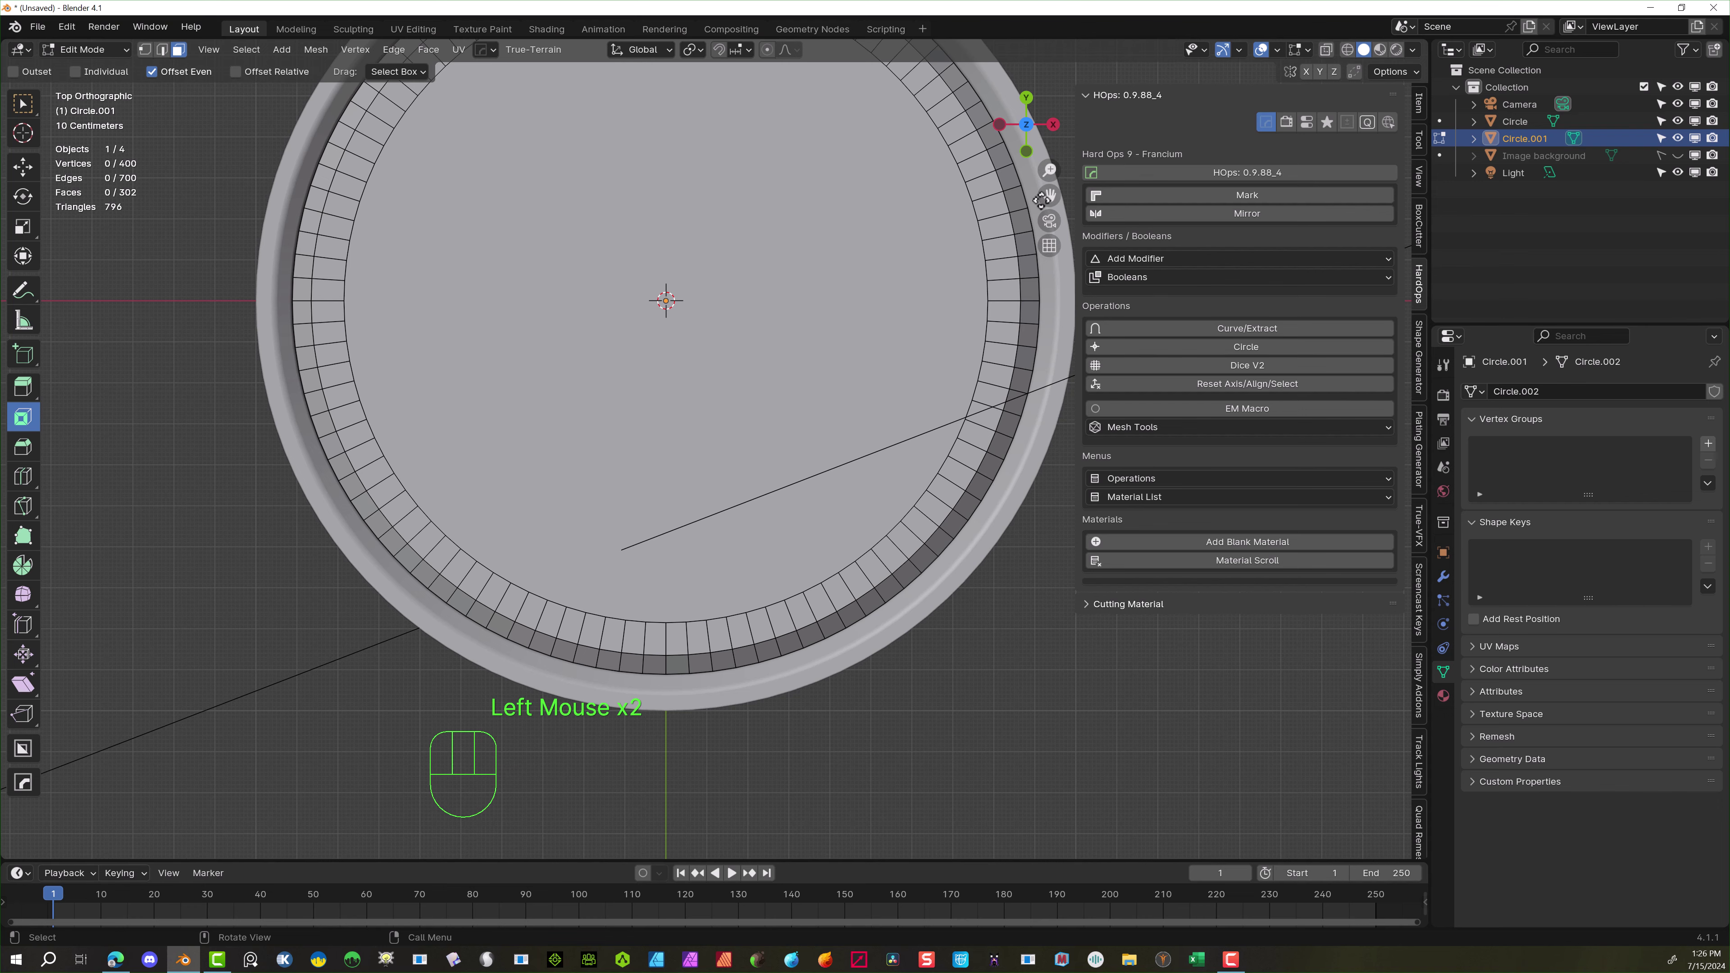
left_click_drag(1042, 199, 903, 178)
left_click(744, 304)
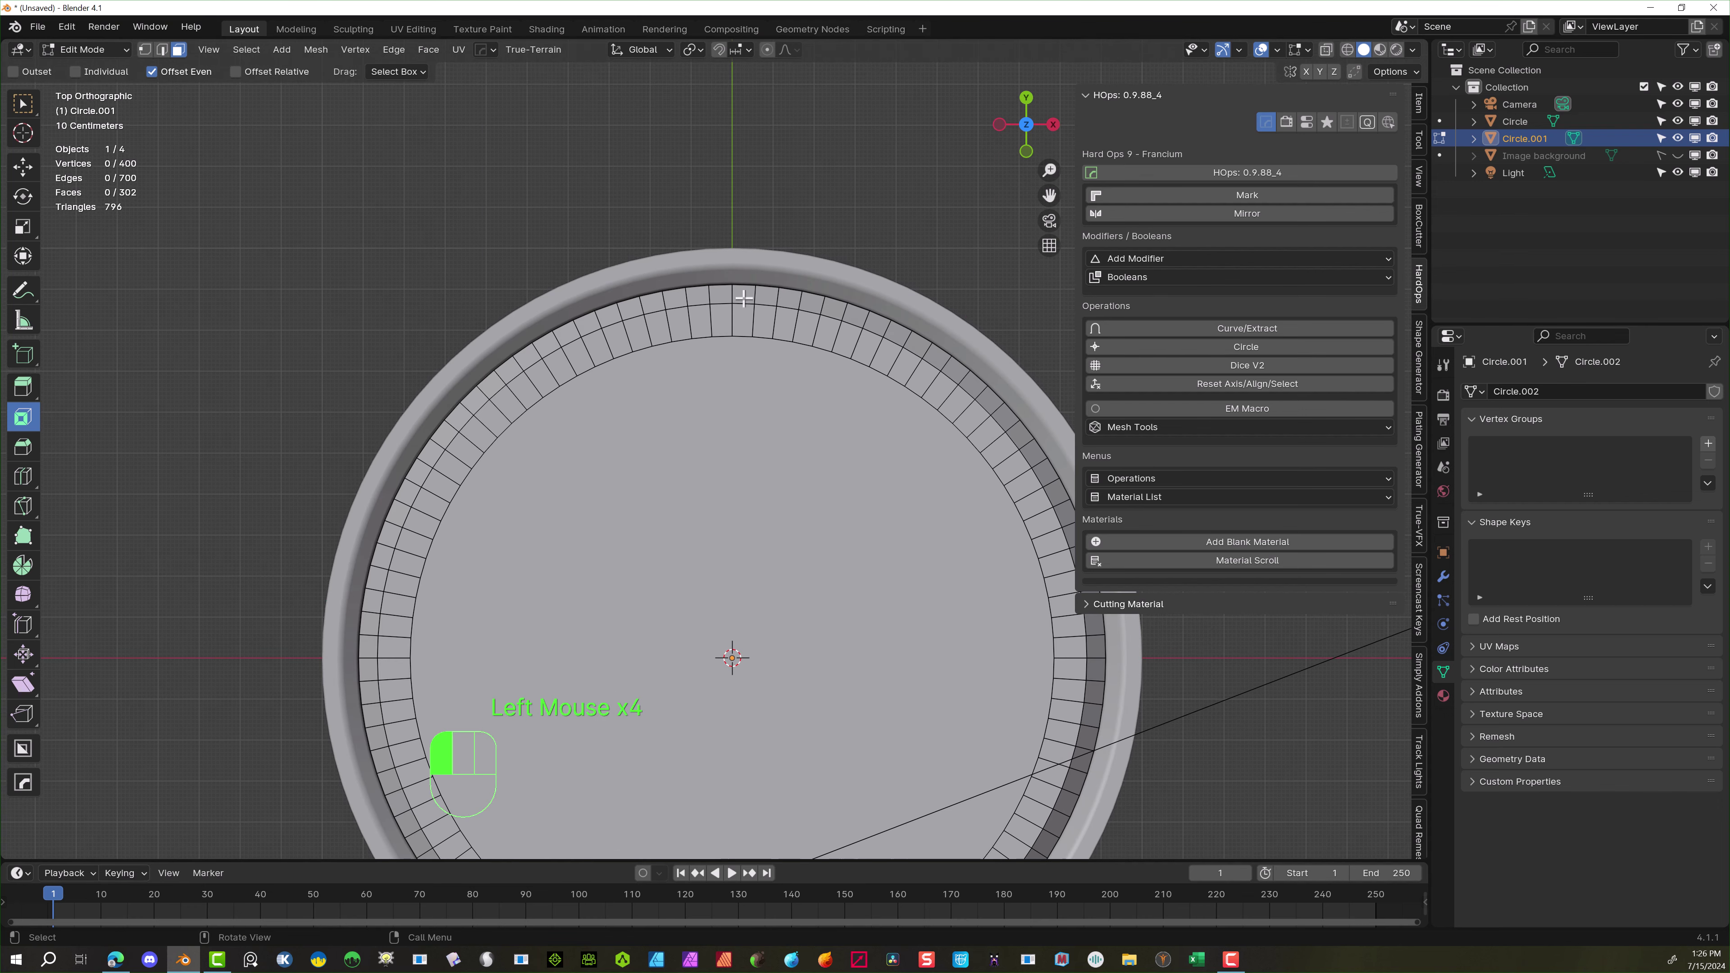
left_click(744, 318, "shift")
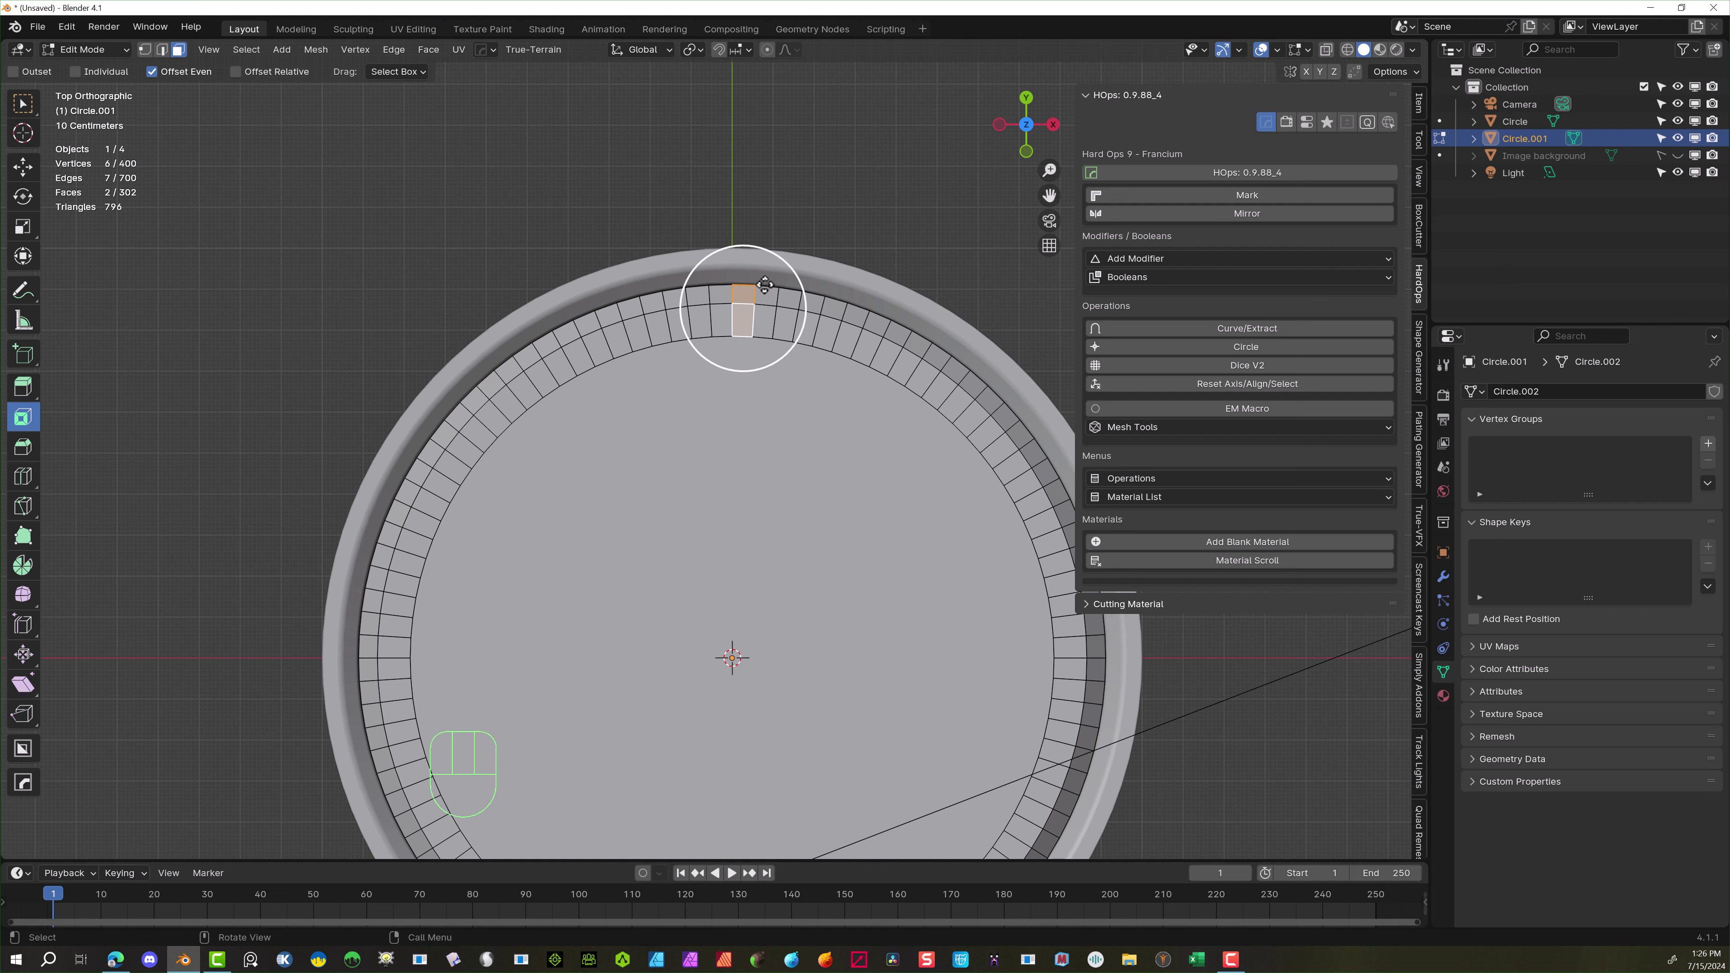
key("shift")
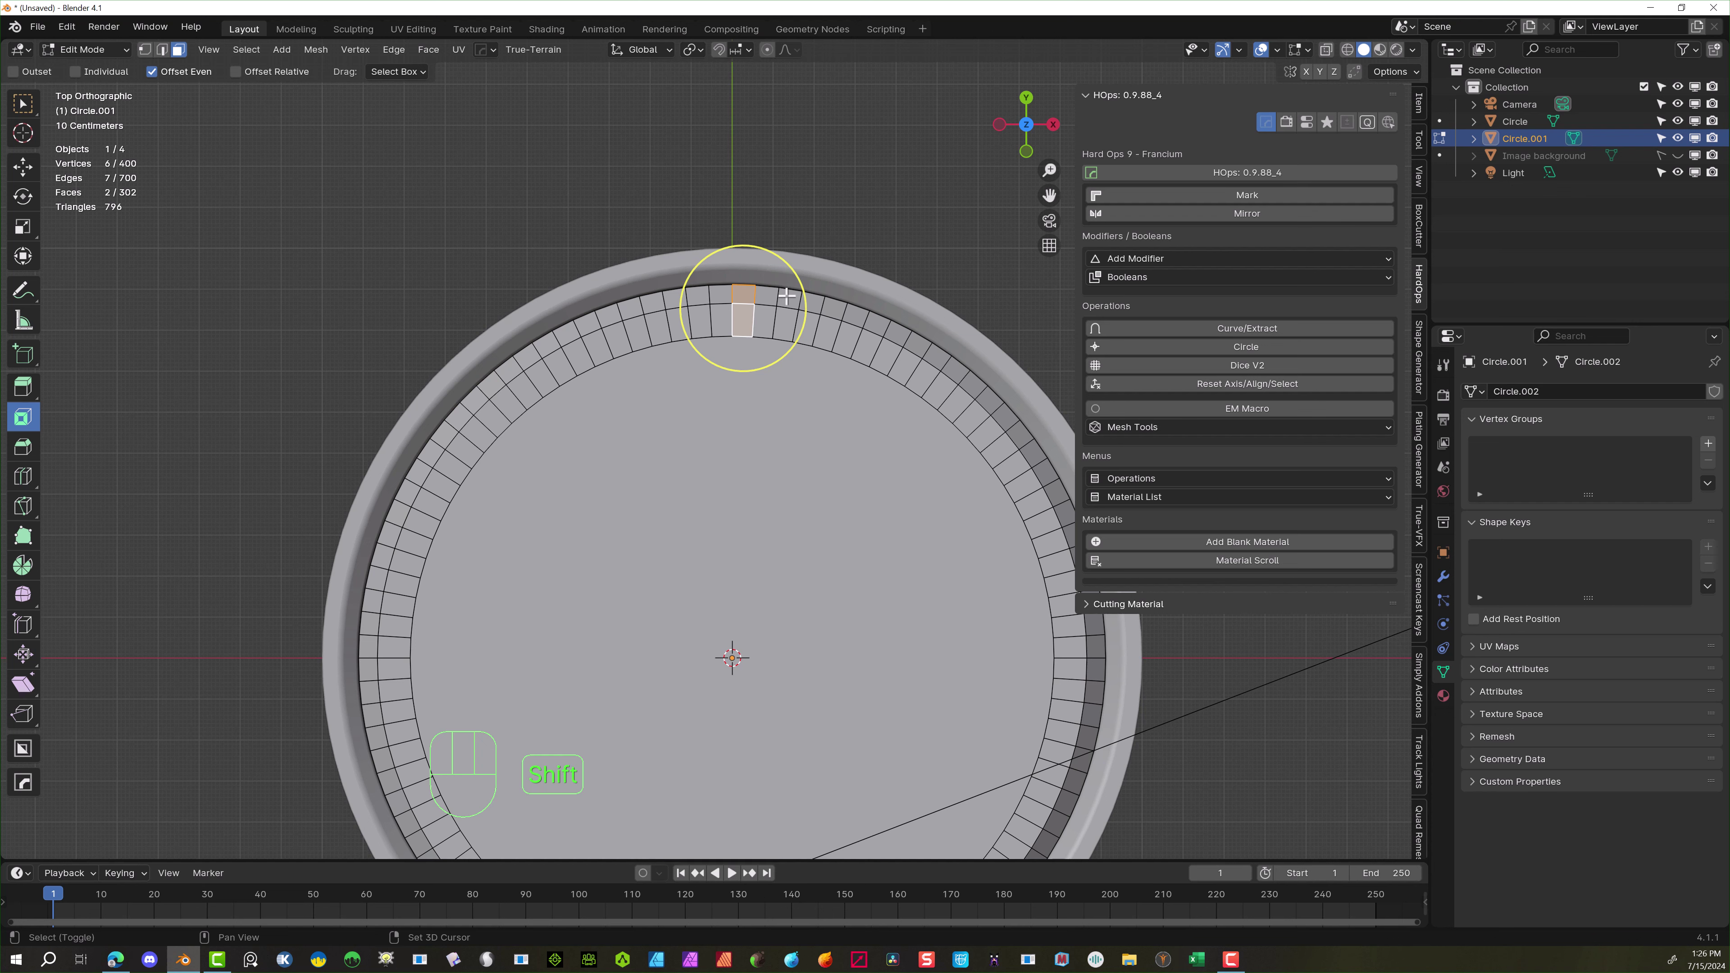
key("shift+ctrl+KP_Add")
key("shift+ctrl+KP_Add")
key("shift+ctrl+KP_Add")
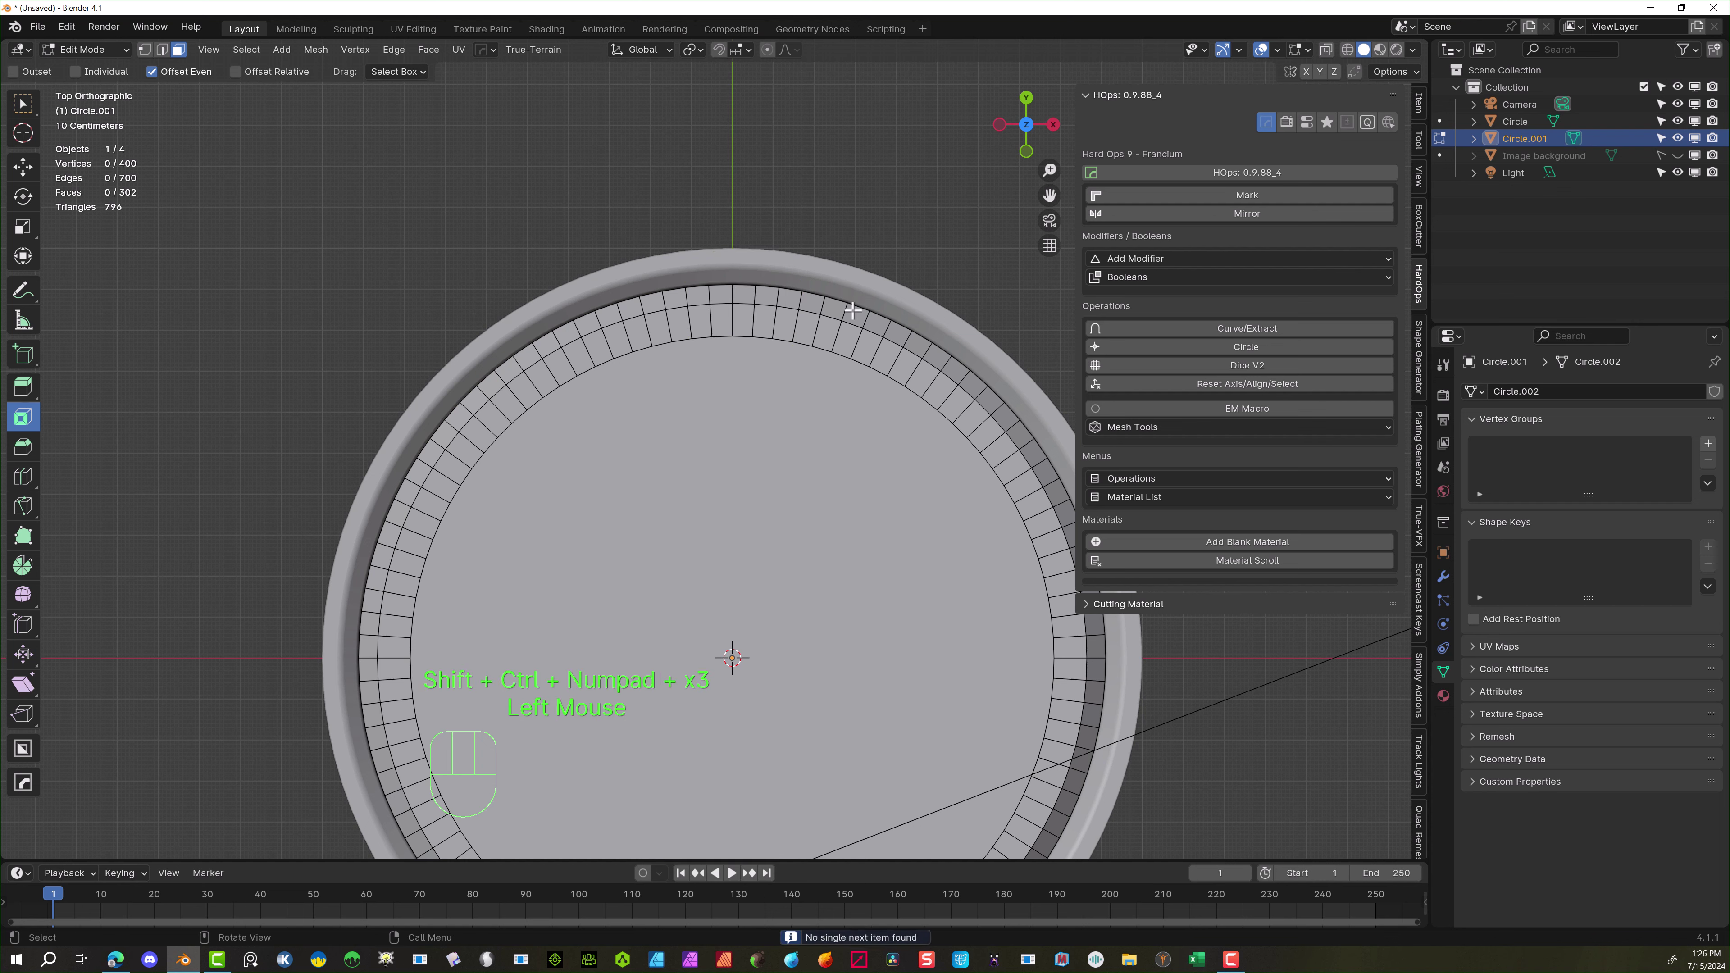
Select every other face of the inset ring around the whole disc, continuing the pattern from a few alternating faces
left_click(829, 340, "shift")
left_click(829, 341, "ctrl+shift")
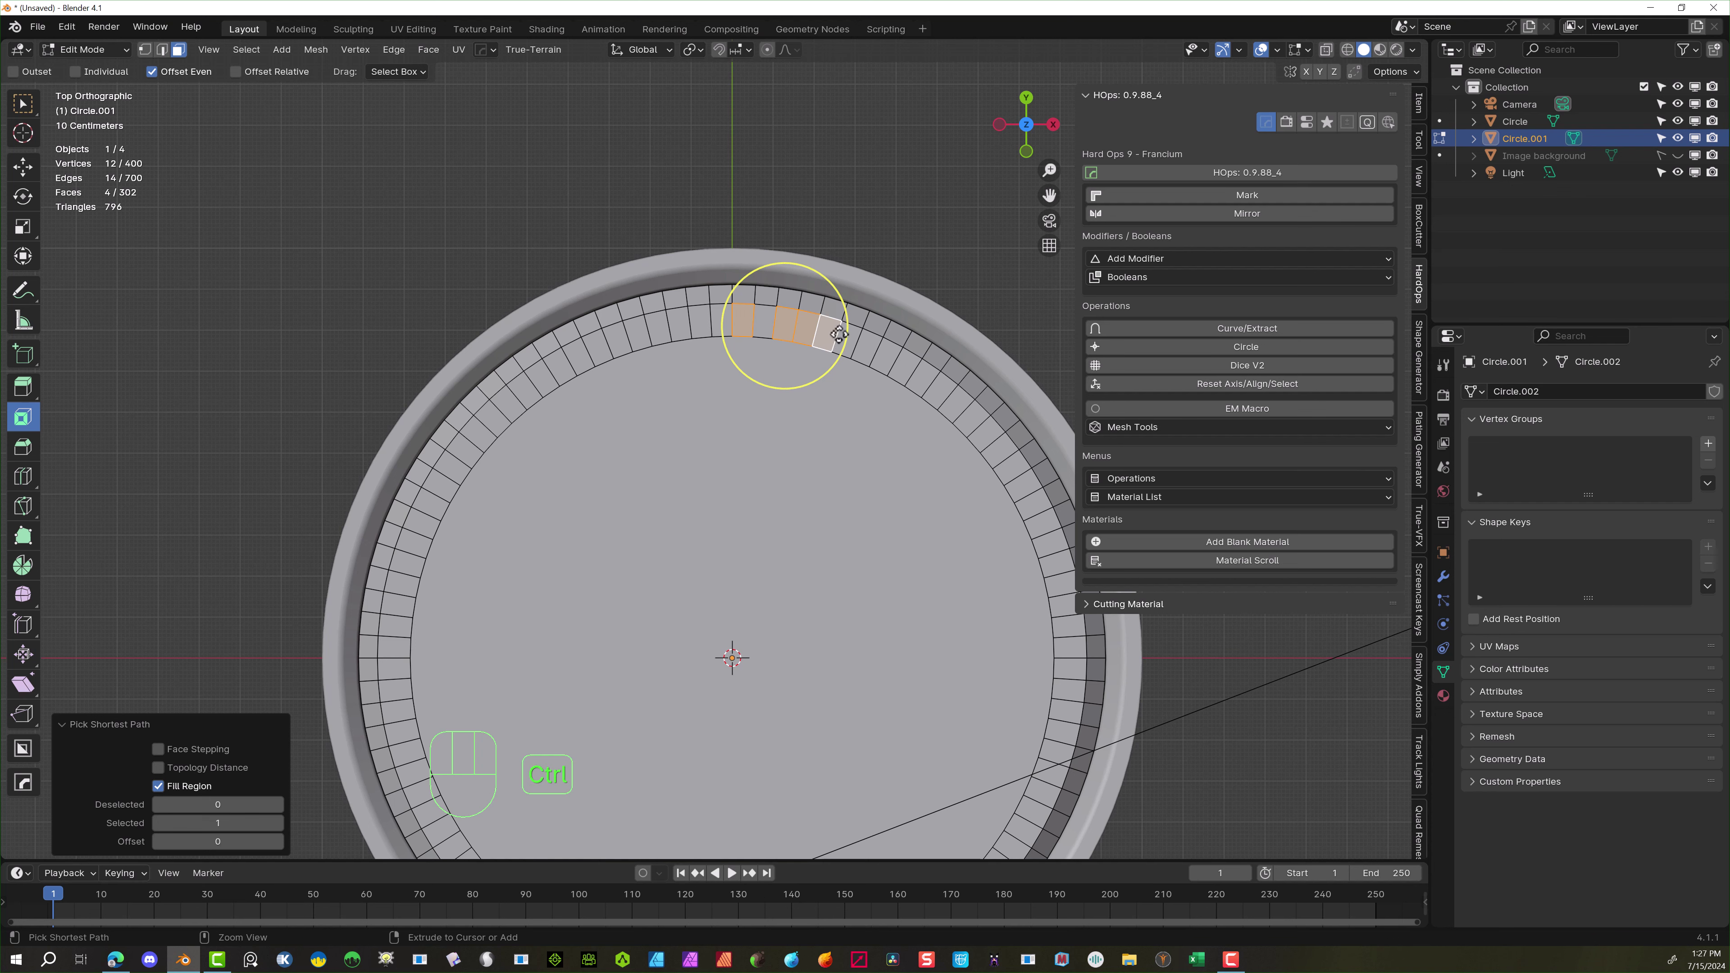
key("ctrl+z")
left_click(821, 330, "shift")
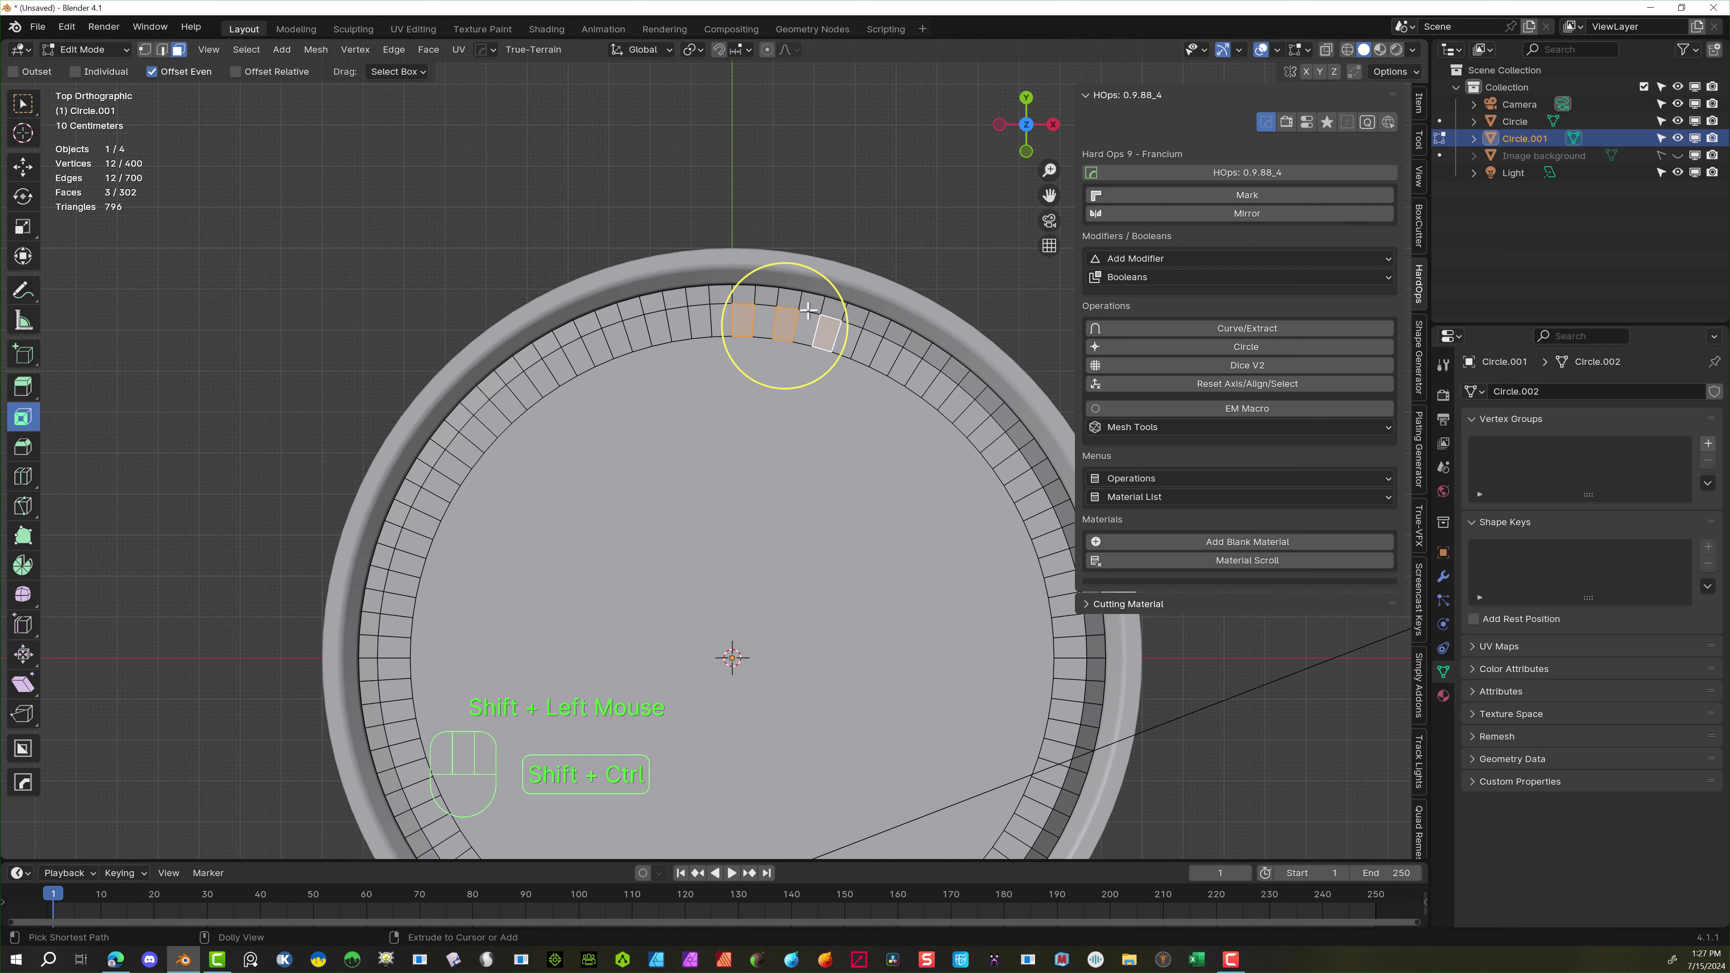
key("shift+ctrl+KP_Add")
key("shift+ctrl+KP_Add")
key("shift+ctrl+KP_Add")
key("shift+ctrl+KP_Add")
key("shift+ctrl+KP_Add")
key("shift+ctrl+KP_Add")
key("shift+ctrl+KP_Add")
key("shift+ctrl+KP_Add")
key("shift+ctrl+KP_Add")
key("shift+ctrl+KP_Add")
key("shift+ctrl+KP_Add")
key("shift+ctrl+KP_Add")
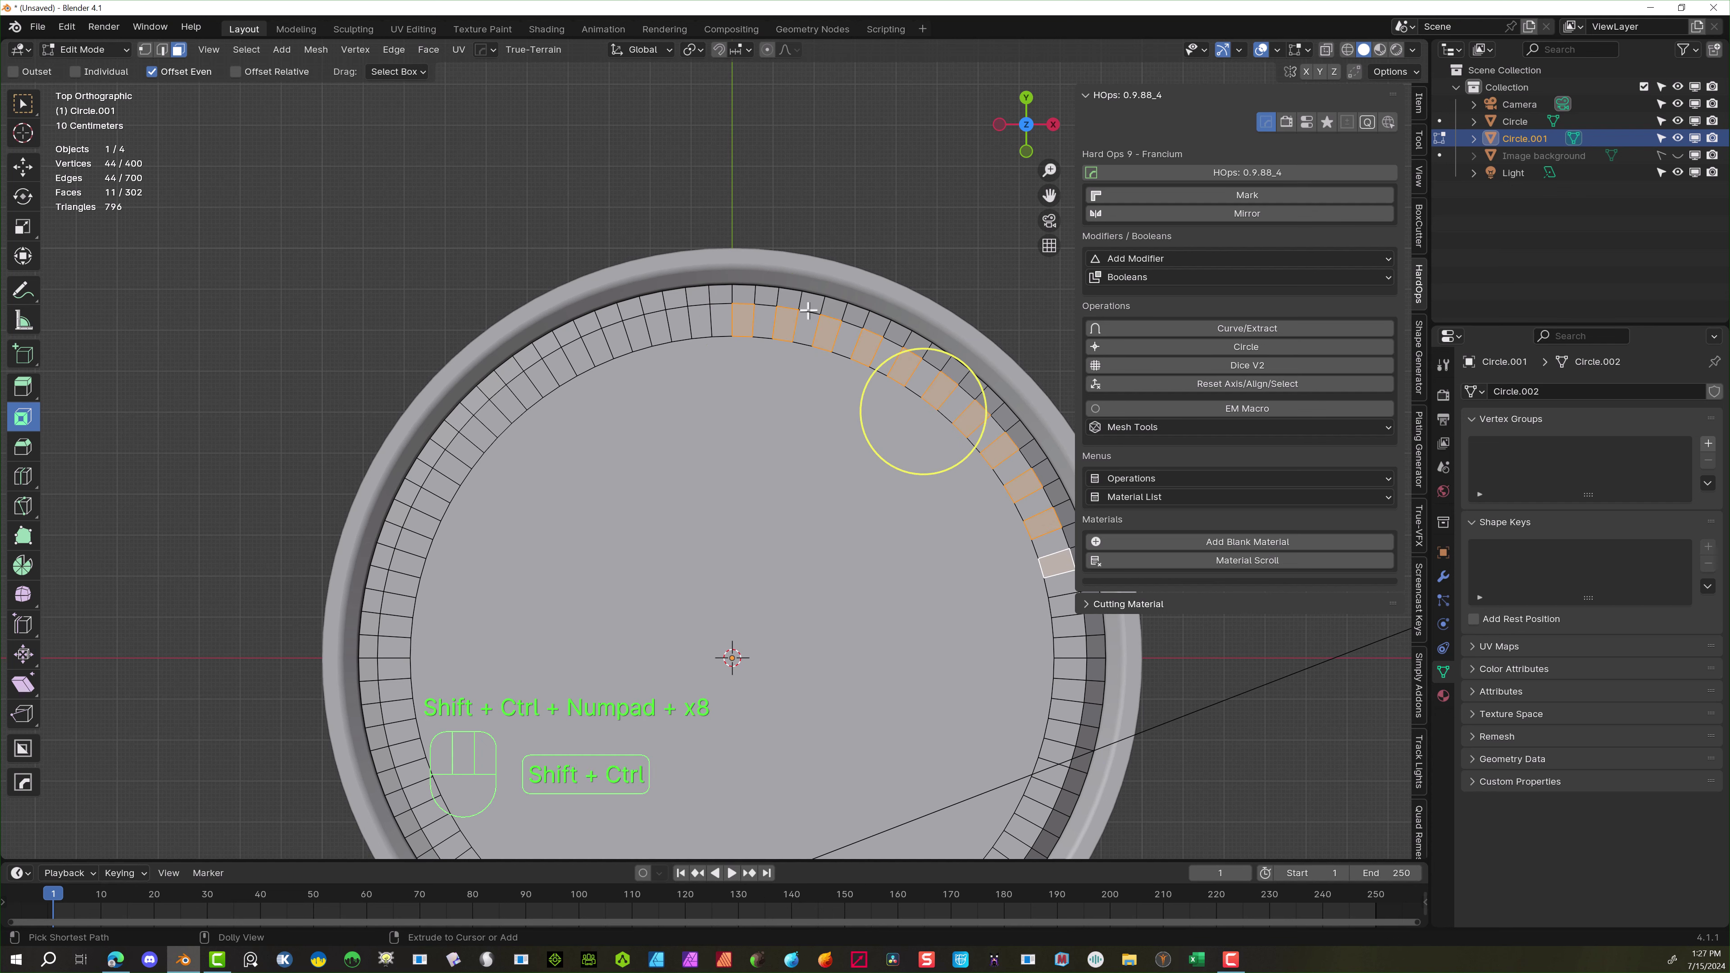
key("shift+ctrl+KP_Add")
key("shift+ctrl+KP_Add")
key("shift+ctrl+KP_Add")
key("shift+ctrl+KP_Add")
key("shift+ctrl+KP_Add")
key("shift+ctrl+KP_Add")
key("shift+ctrl+KP_Add")
key("shift+ctrl+KP_Add")
key("shift+ctrl+KP_Add")
key("shift+ctrl+KP_Add")
key("shift+ctrl+KP_Add")
key("shift+ctrl+KP_Add")
key("shift+ctrl+KP_Add")
key("shift+ctrl+KP_Add")
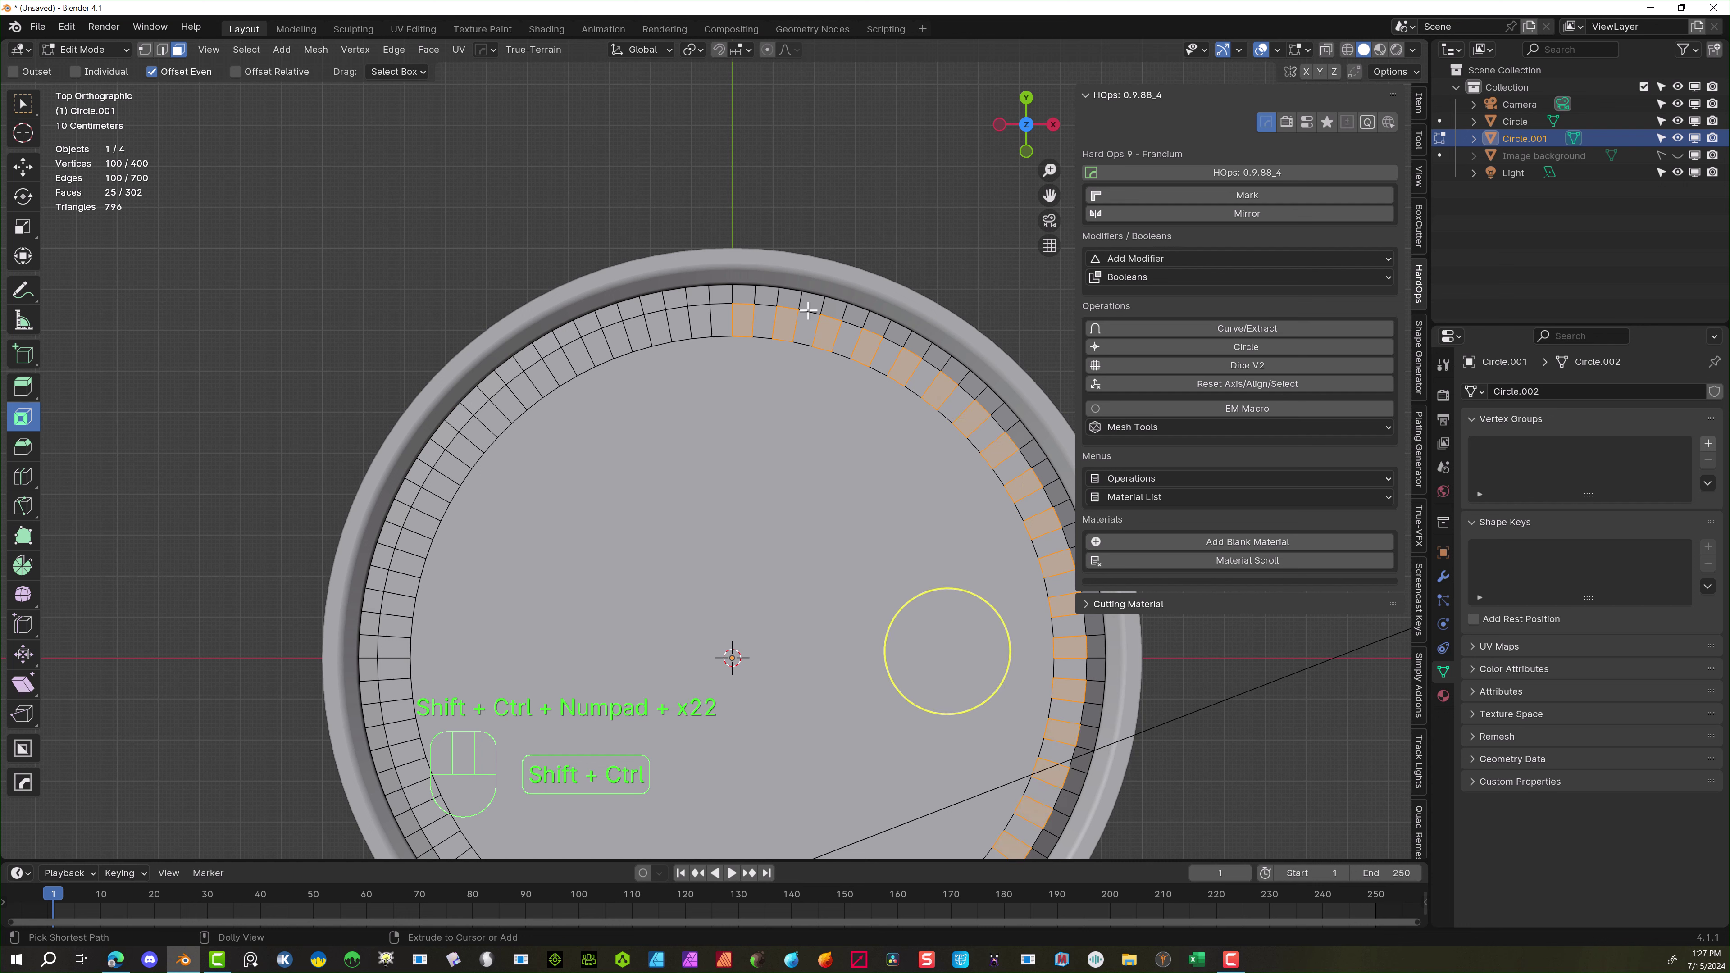
key("shift+ctrl+KP_Add")
key("shift+ctrl+KP_Add")
key("shift+ctrl+KP_Add")
key("shift+ctrl+KP_Add")
key("shift+ctrl+KP_Add")
key("shift+ctrl+KP_Add")
key("shift+ctrl+KP_Add")
key("shift+ctrl+KP_Add")
key("shift+ctrl+KP_Add")
key("shift+ctrl+KP_Add")
key("shift+ctrl+KP_Add")
key("shift+ctrl+KP_Add")
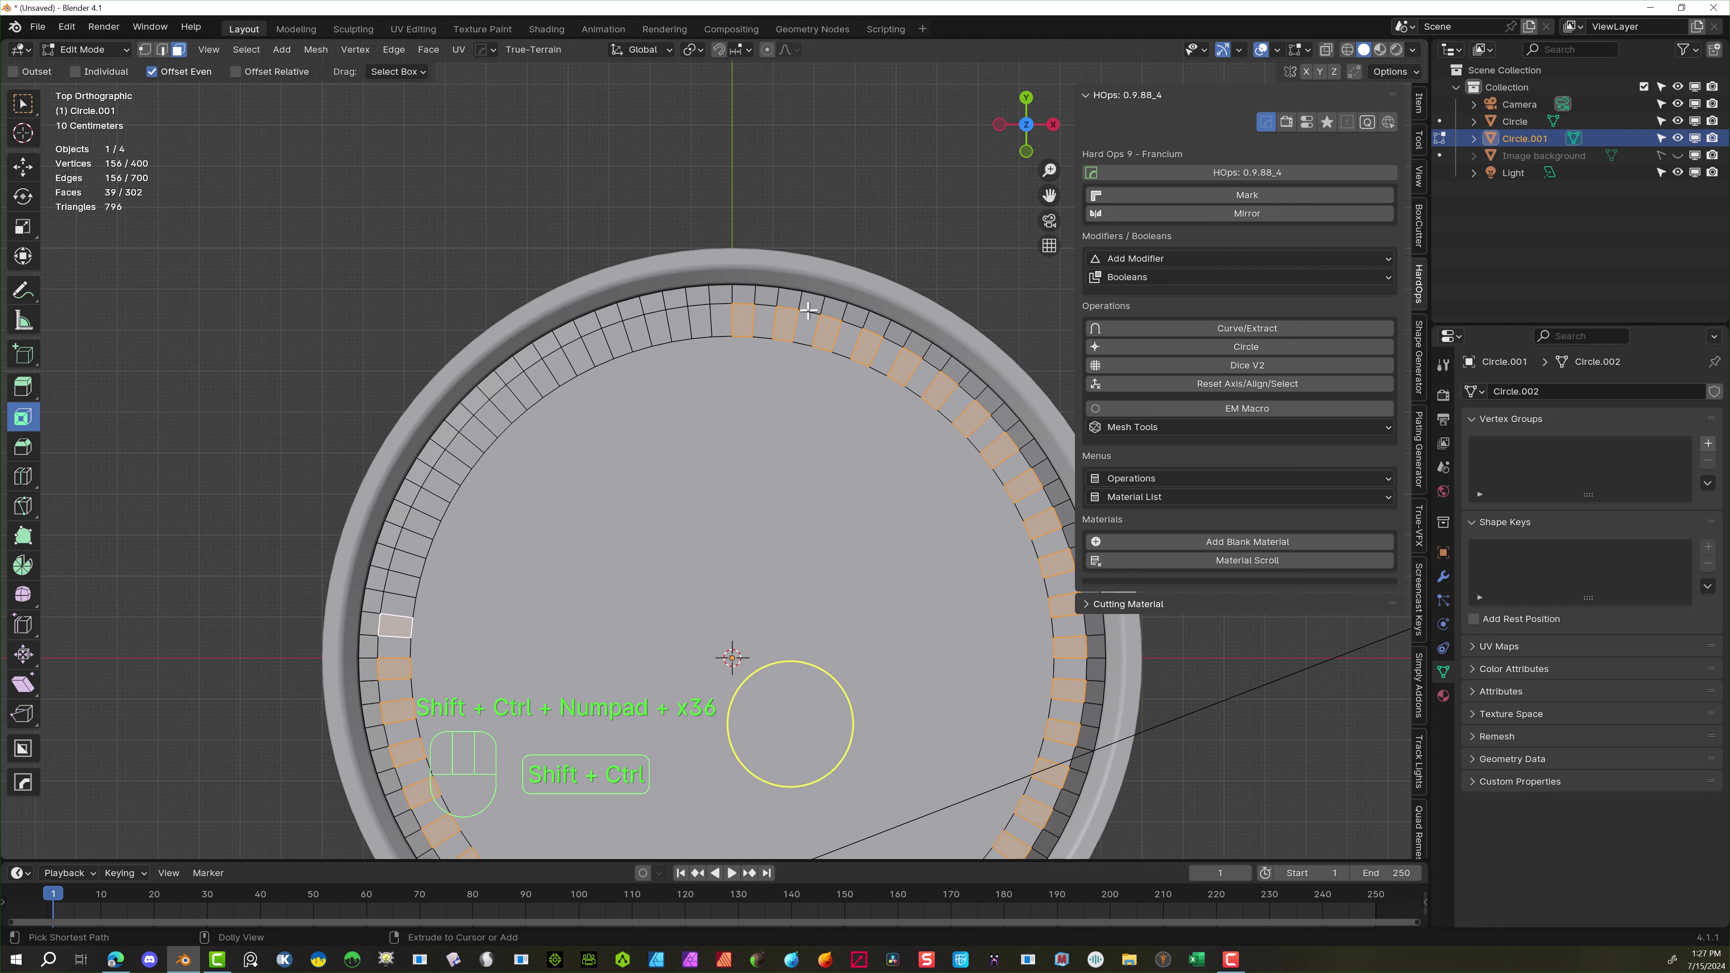
key("shift+ctrl+KP_Add")
key("shift+ctrl+KP_Add")
key("shift+ctrl+KP_Add")
key("shift+ctrl+KP_Add")
key("shift+ctrl+KP_Add")
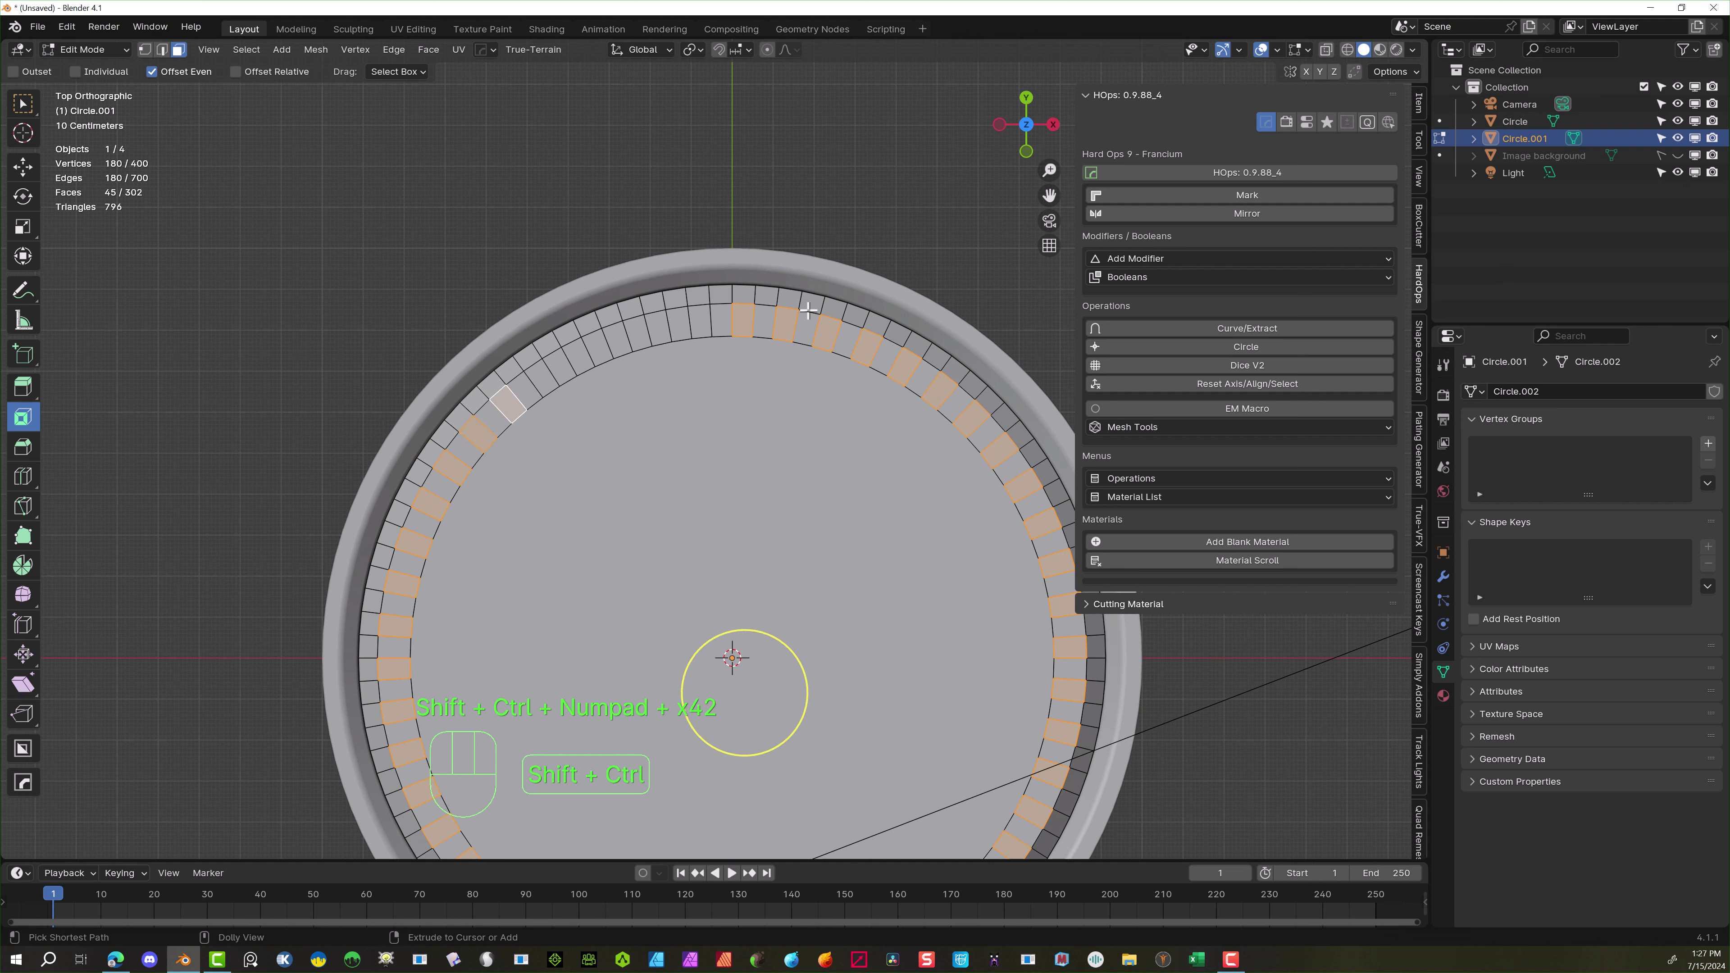
key("shift+ctrl+KP_Add")
key("shift+ctrl+KP_Add")
key("shift+ctrl+KP_Add")
key("shift+ctrl+KP_Add")
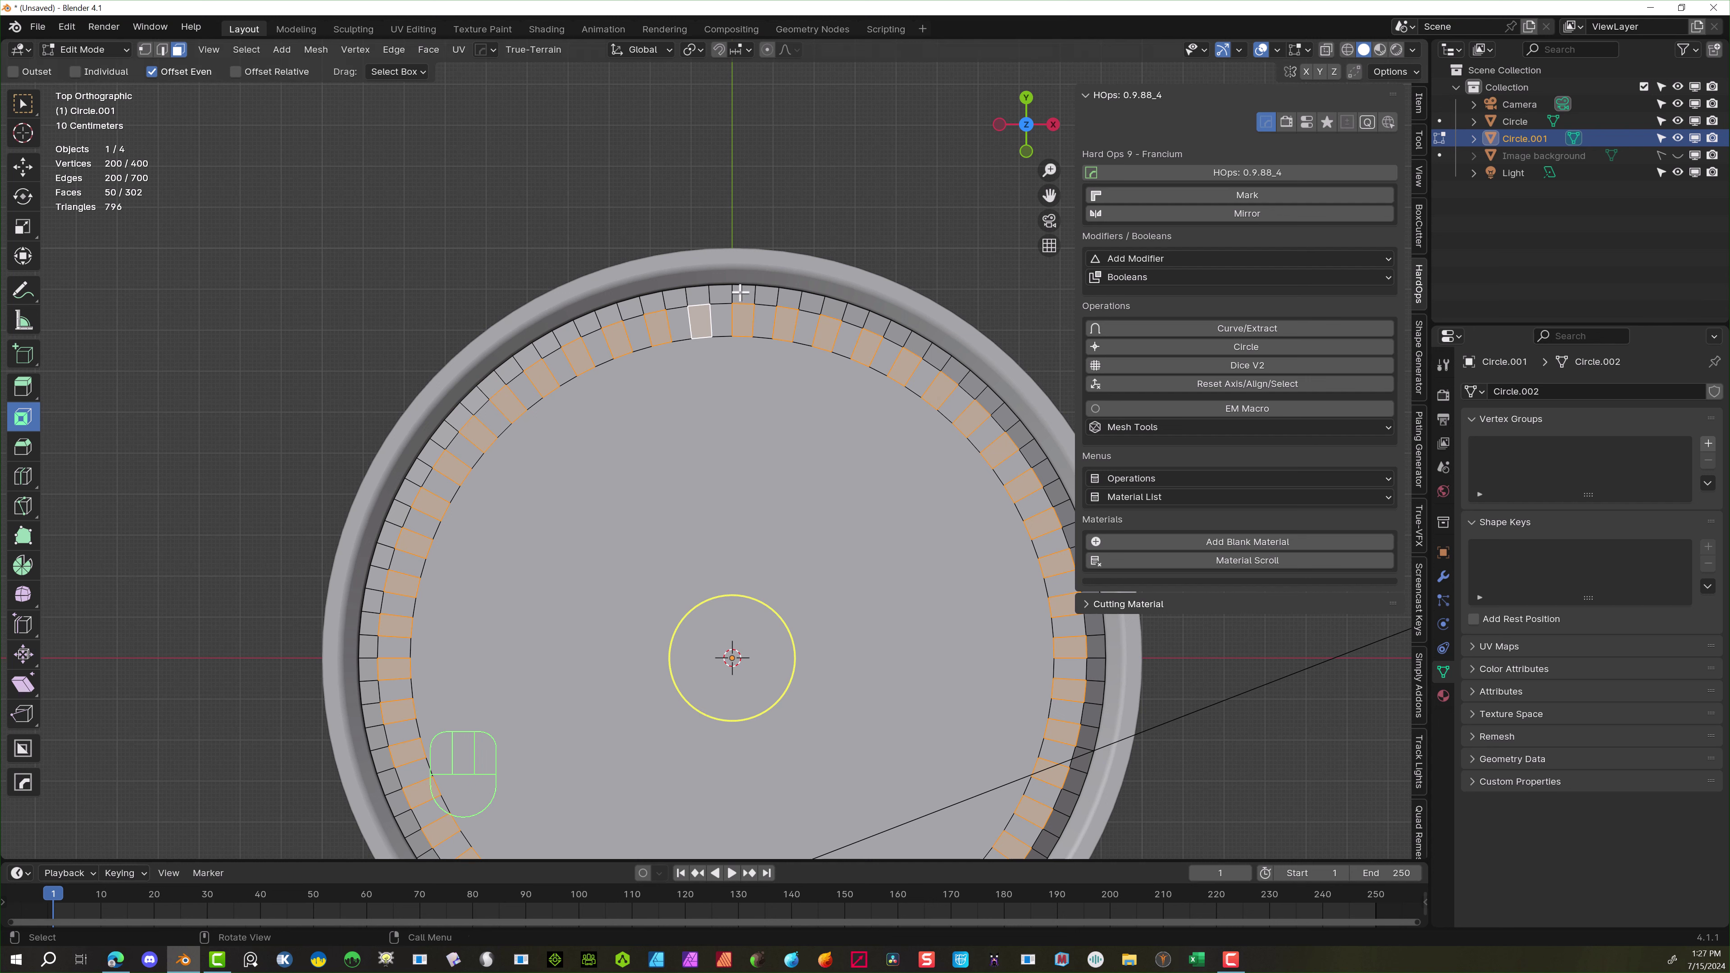
Add every other bevel face around the disc to the selection, aligned with the selected inset-ring faces
key("shift")
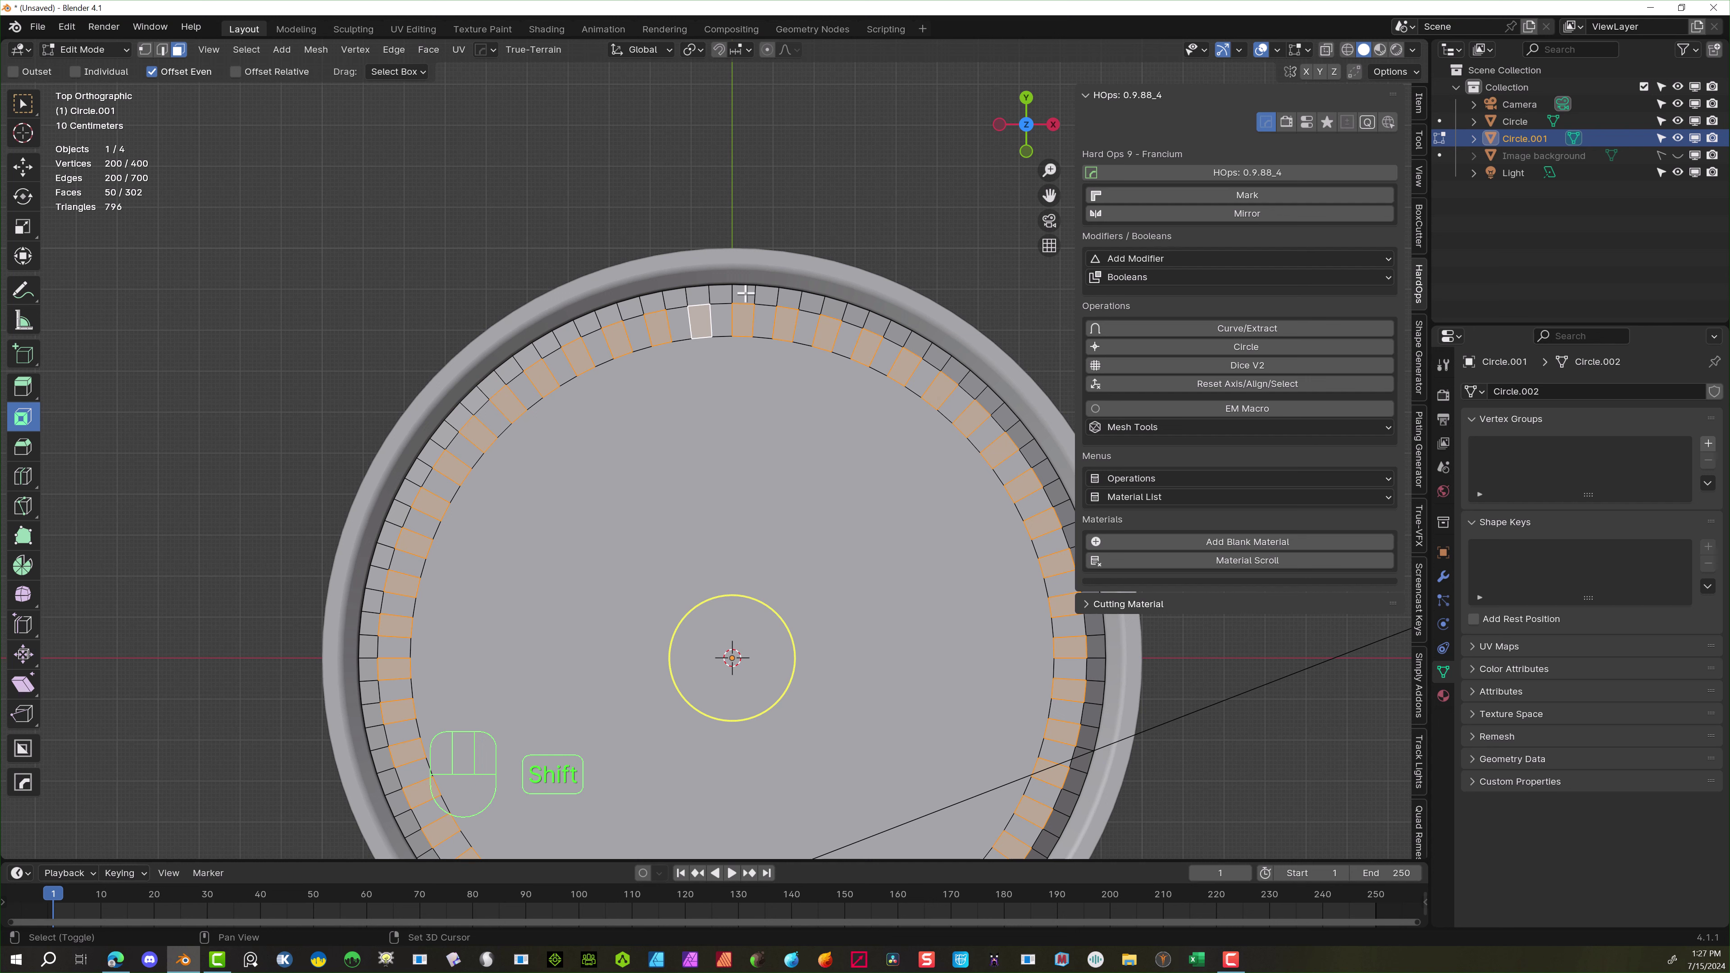
left_click(744, 293, "shift")
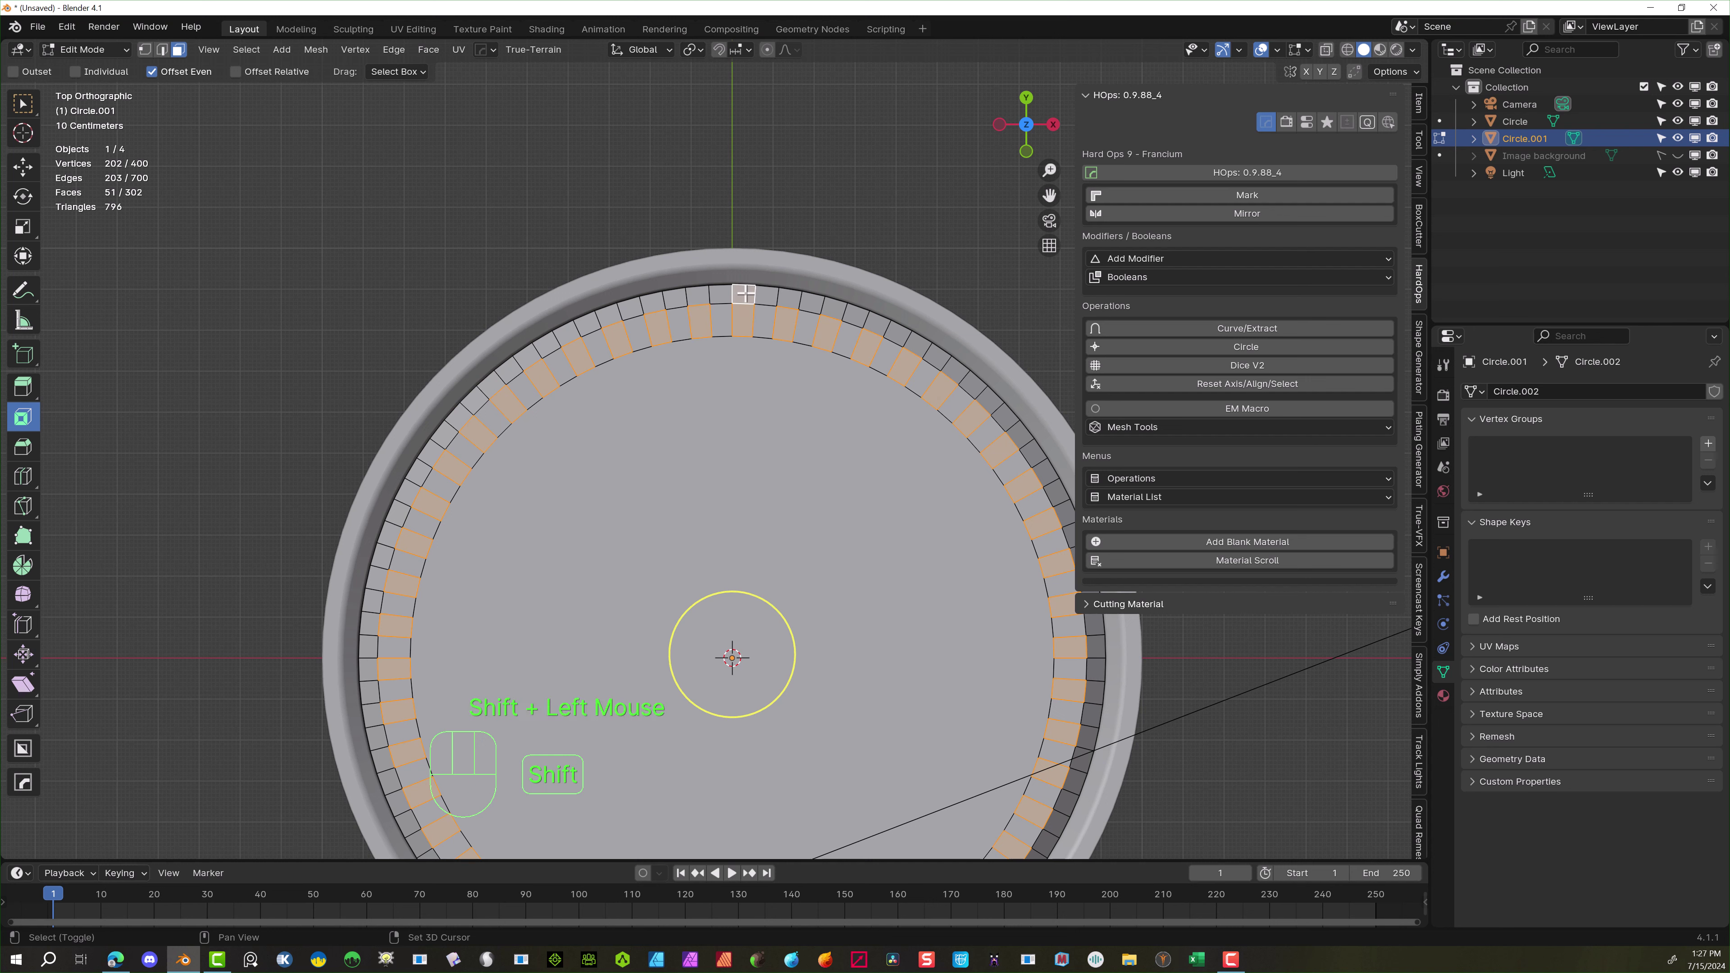
left_click(787, 297, "shift")
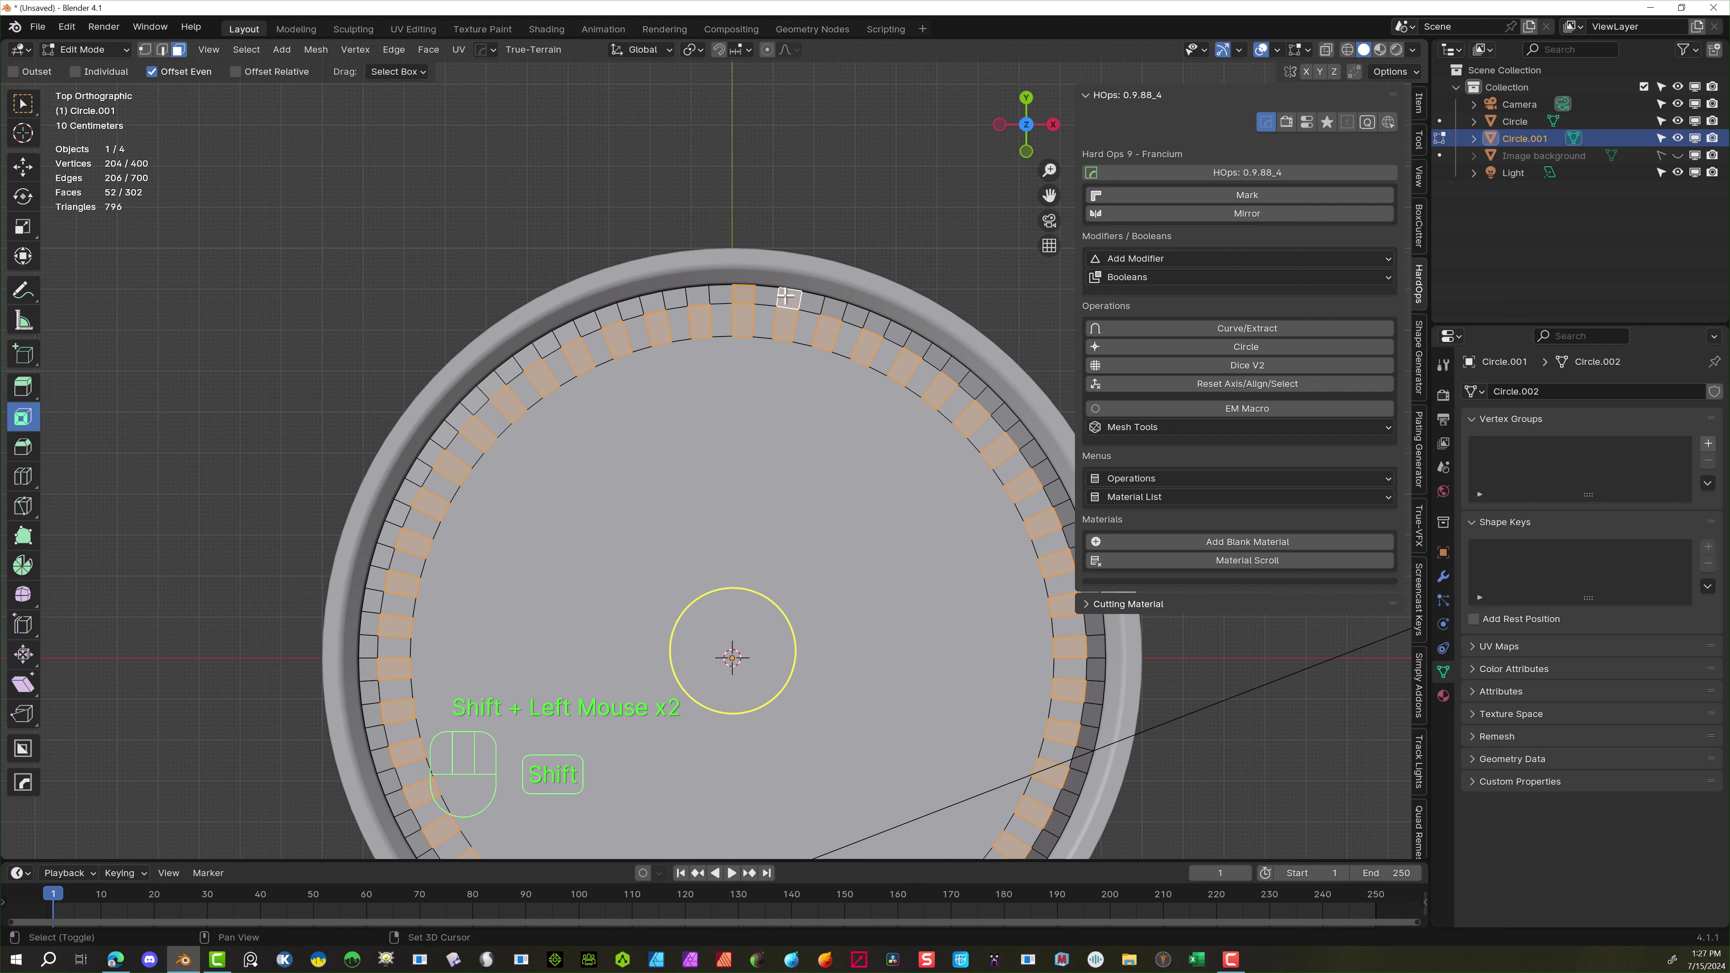
key("shift+ctrl")
key("shift+ctrl+KP_Add")
key("shift+ctrl+KP_Add")
key("shift+ctrl+KP_Add")
key("shift+ctrl+KP_Add")
key("shift+ctrl+KP_Add")
key("shift+ctrl+KP_Add")
key("shift+ctrl+KP_Add")
key("shift+ctrl+KP_Add")
key("shift+ctrl+KP_Add")
key("shift+ctrl+KP_Add")
key("shift+ctrl+KP_Add")
key("shift+ctrl+KP_Add")
key("shift+ctrl+KP_Add")
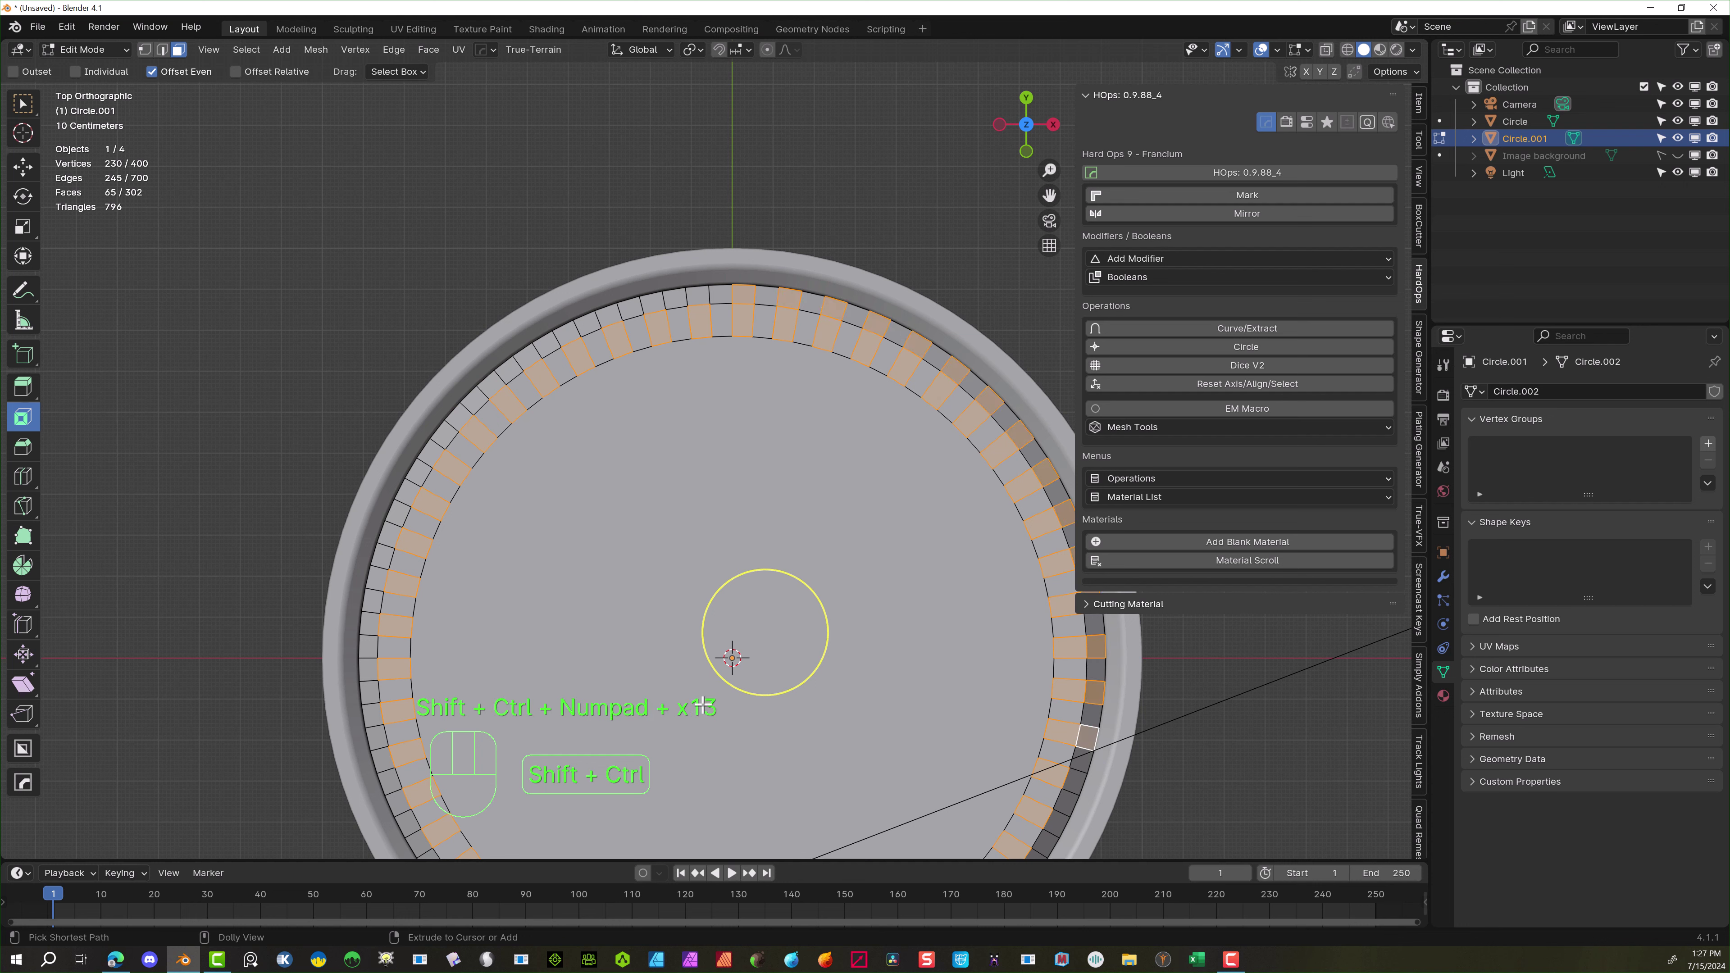
key("shift+ctrl+KP_Add")
key("shift+ctrl+KP_Add")
key("shift+ctrl+KP_Add")
key("shift+ctrl+KP_Add")
key("shift+ctrl+KP_Add")
key("shift+ctrl+KP_Add")
key("shift+ctrl+KP_Add")
key("shift+ctrl+KP_Add")
key("shift+ctrl+KP_Add")
key("shift+ctrl+KP_Add")
key("shift+ctrl+KP_Add")
key("shift+ctrl+KP_Add")
key("shift+ctrl+KP_Add")
key("shift+ctrl+KP_Add")
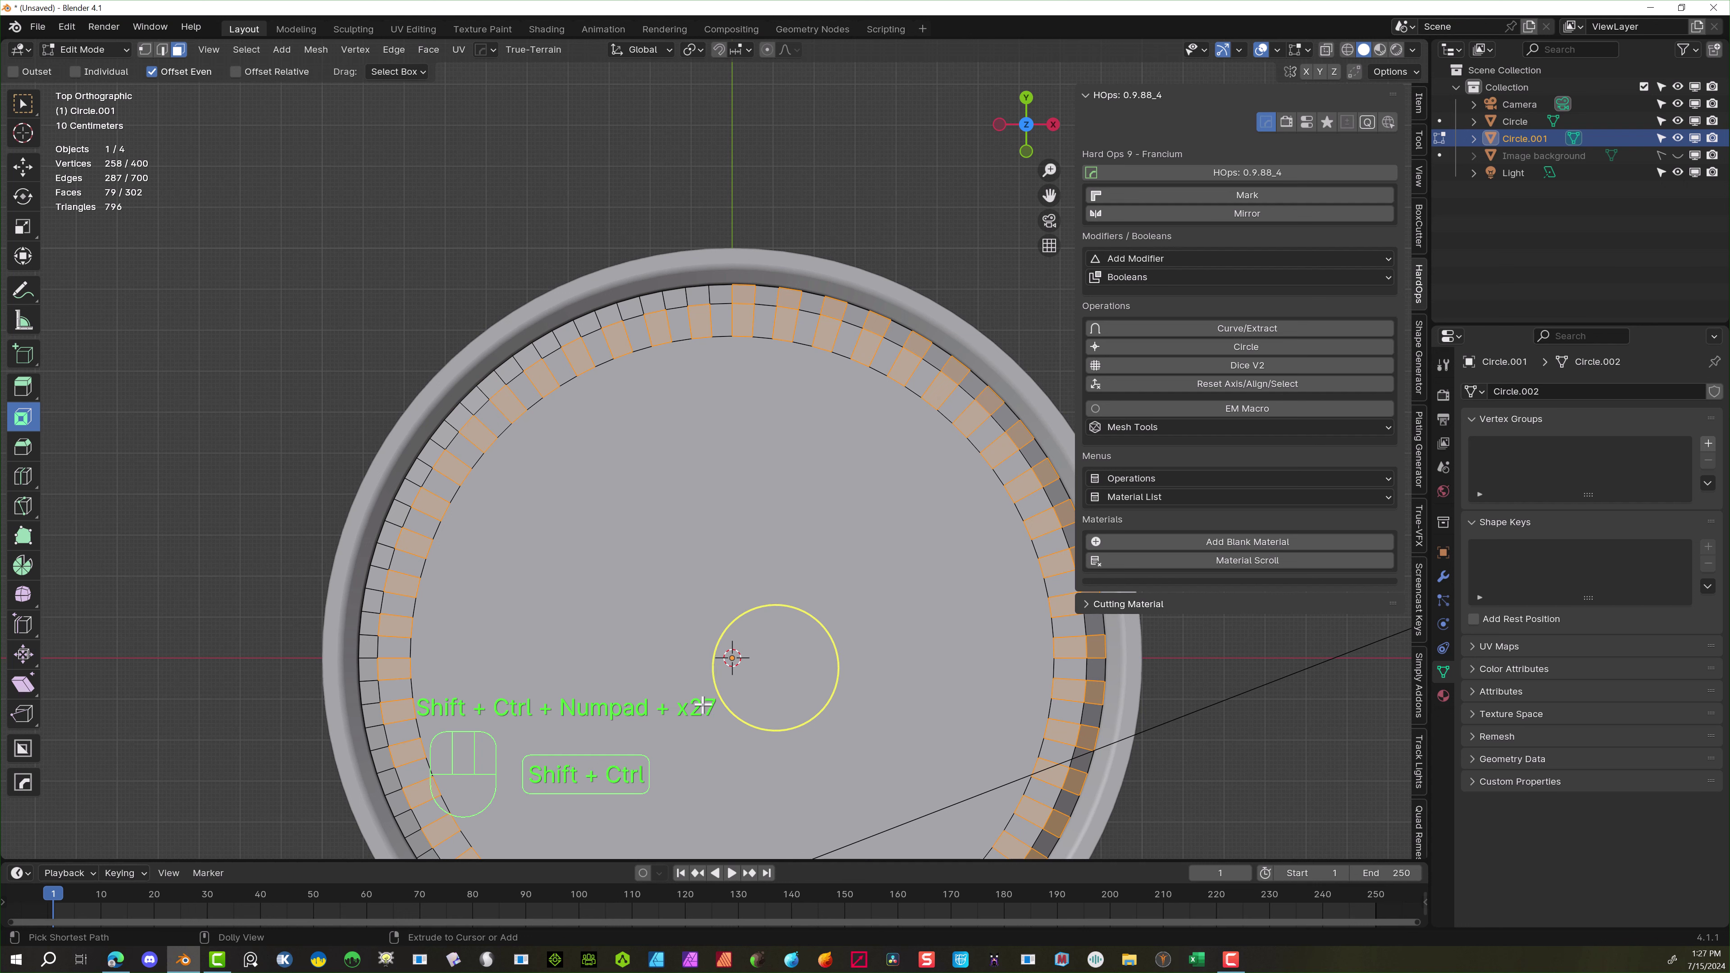
key("shift+ctrl+KP_Add")
key("shift+ctrl+KP_Add")
key("shift+ctrl+KP_Add")
key("shift+ctrl+KP_Add")
key("shift+ctrl+KP_Add")
key("shift+ctrl+KP_Add")
key("shift+ctrl+KP_Add")
key("shift+ctrl+KP_Add")
key("shift+ctrl+KP_Add")
key("shift+ctrl+KP_Add")
key("shift+ctrl+KP_Add")
key("shift+ctrl+KP_Add")
key("shift+ctrl+KP_Add")
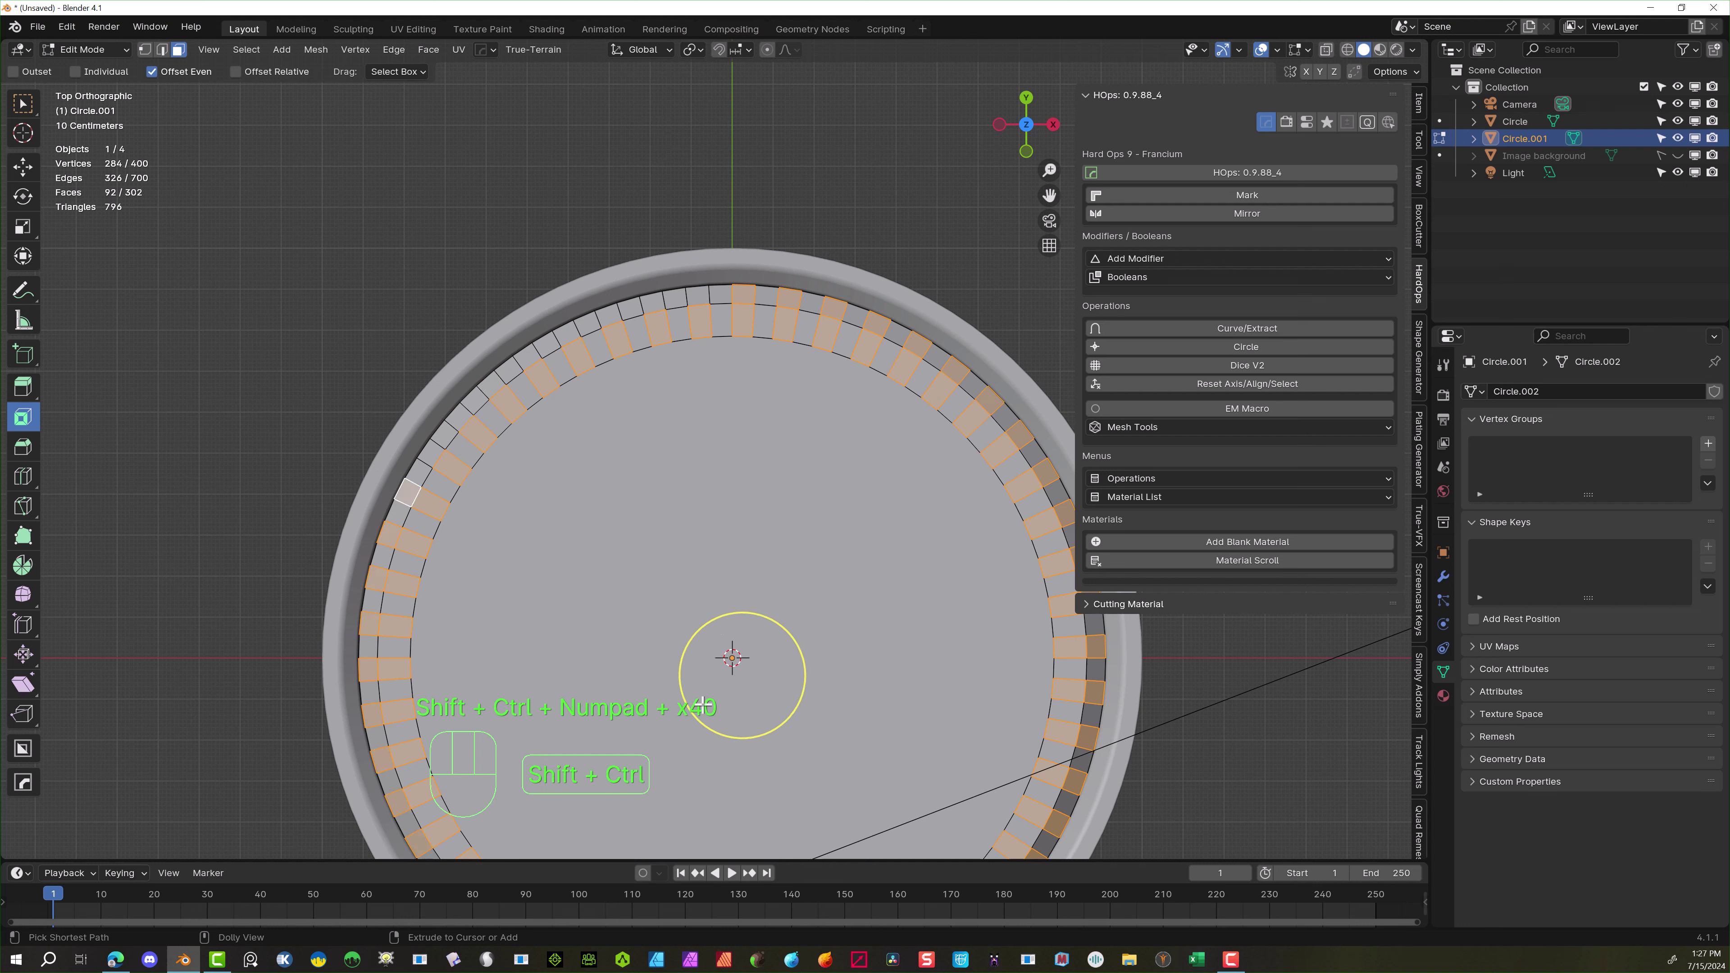
key("shift+ctrl+KP_Add")
key("shift+ctrl+KP_Add")
key("shift+ctrl+KP_Add")
key("shift+ctrl+KP_Add")
key("shift+ctrl+KP_Add")
key("shift+ctrl+KP_Add")
key("shift+ctrl+KP_Add")
key("shift+ctrl+KP_Add")
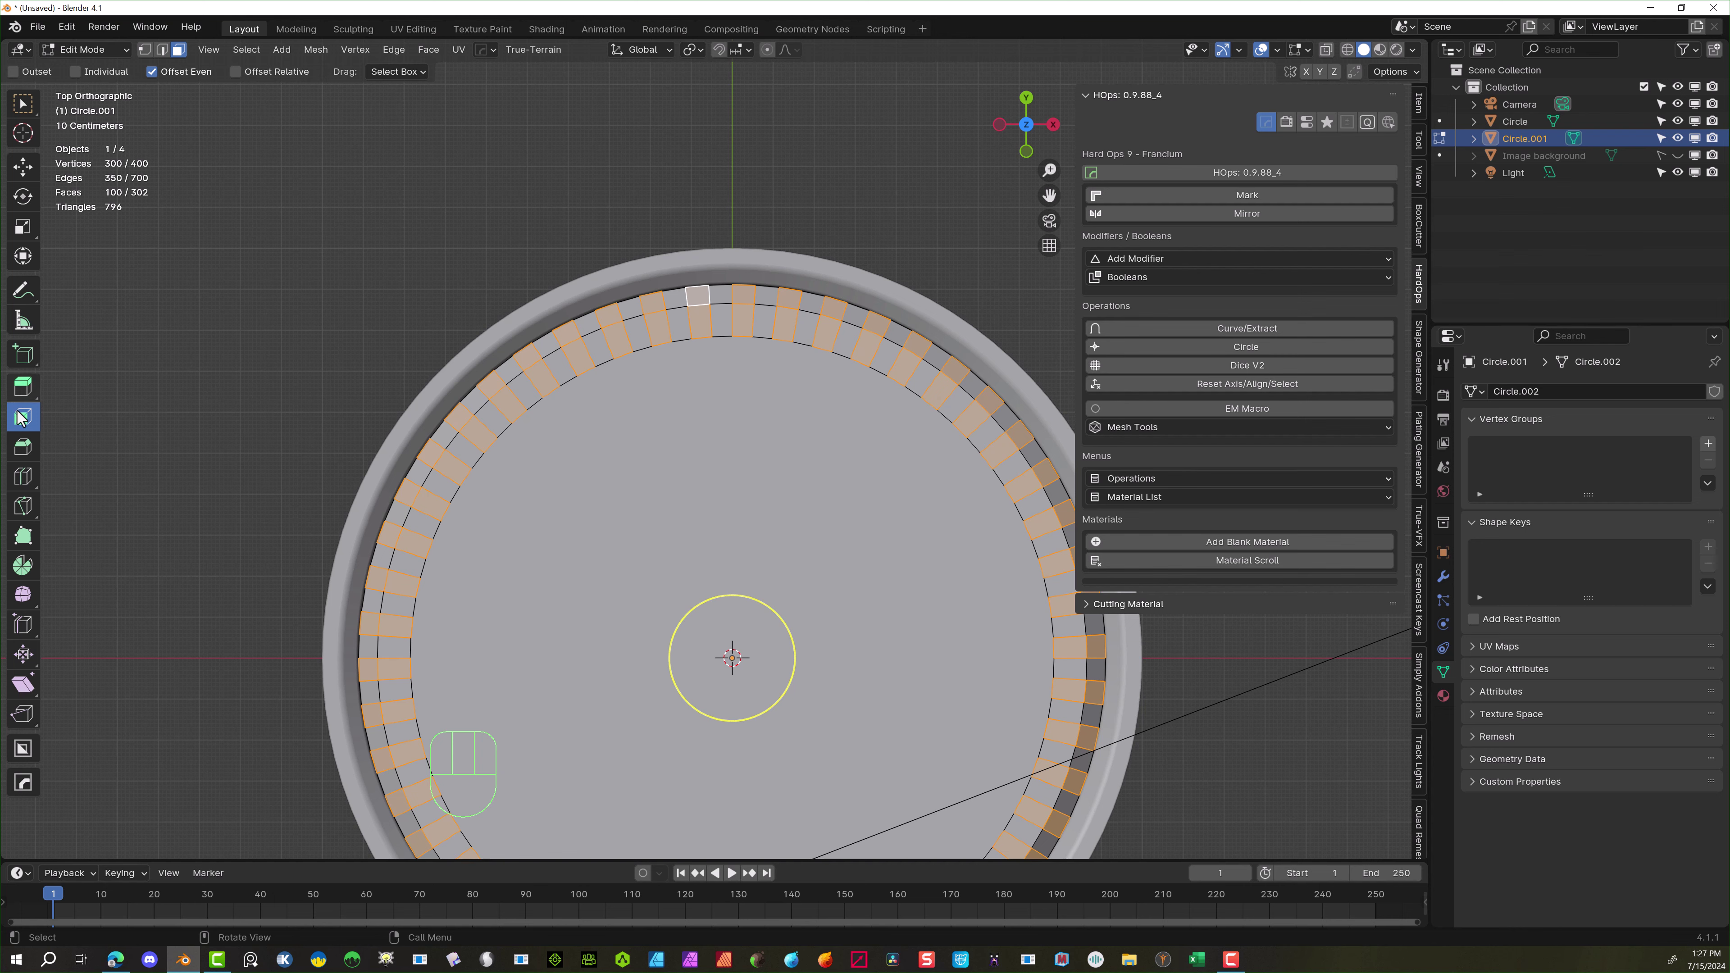
Extrude the selected alternating bevel and ring faces slightly along their normals to give the disc a ridged edge
left_click_drag(23, 387, 156, 464)
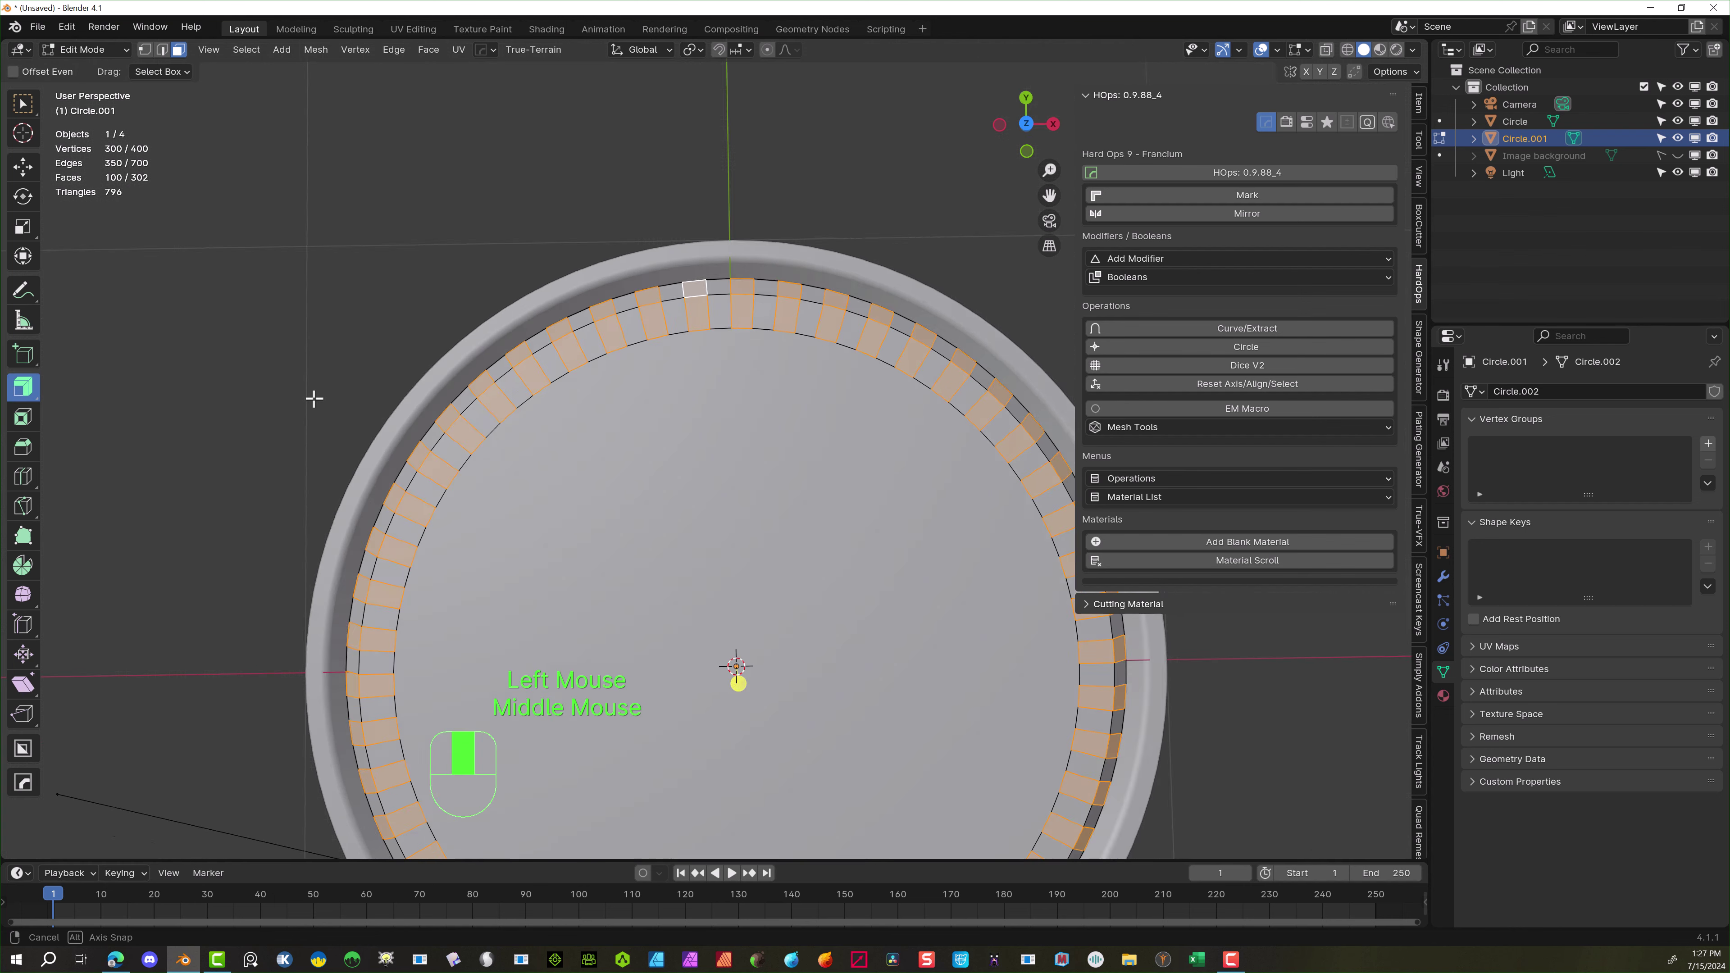
middle_click_drag(312, 390, 900, 431)
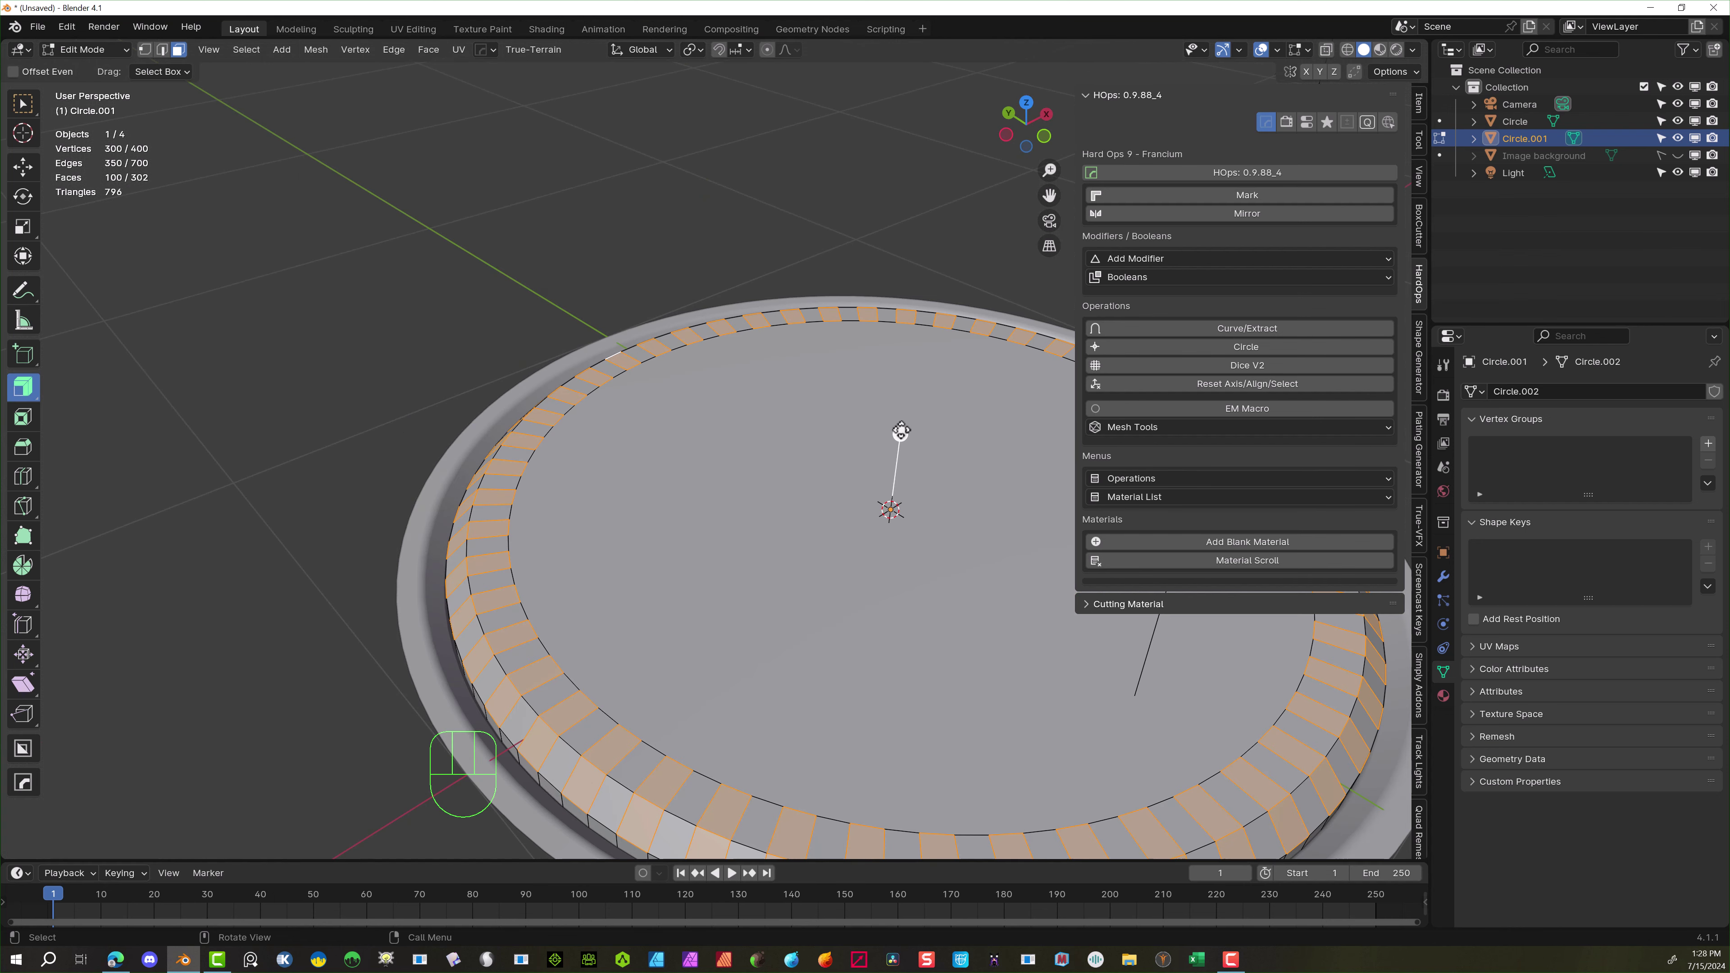
left_click_drag(900, 431, 896, 437)
Select the disc's flat central face and activate the Inset Faces tool for it
key("shift+space")
key("i")
middle_click_drag(313, 437, 998, 444)
left_click(998, 444)
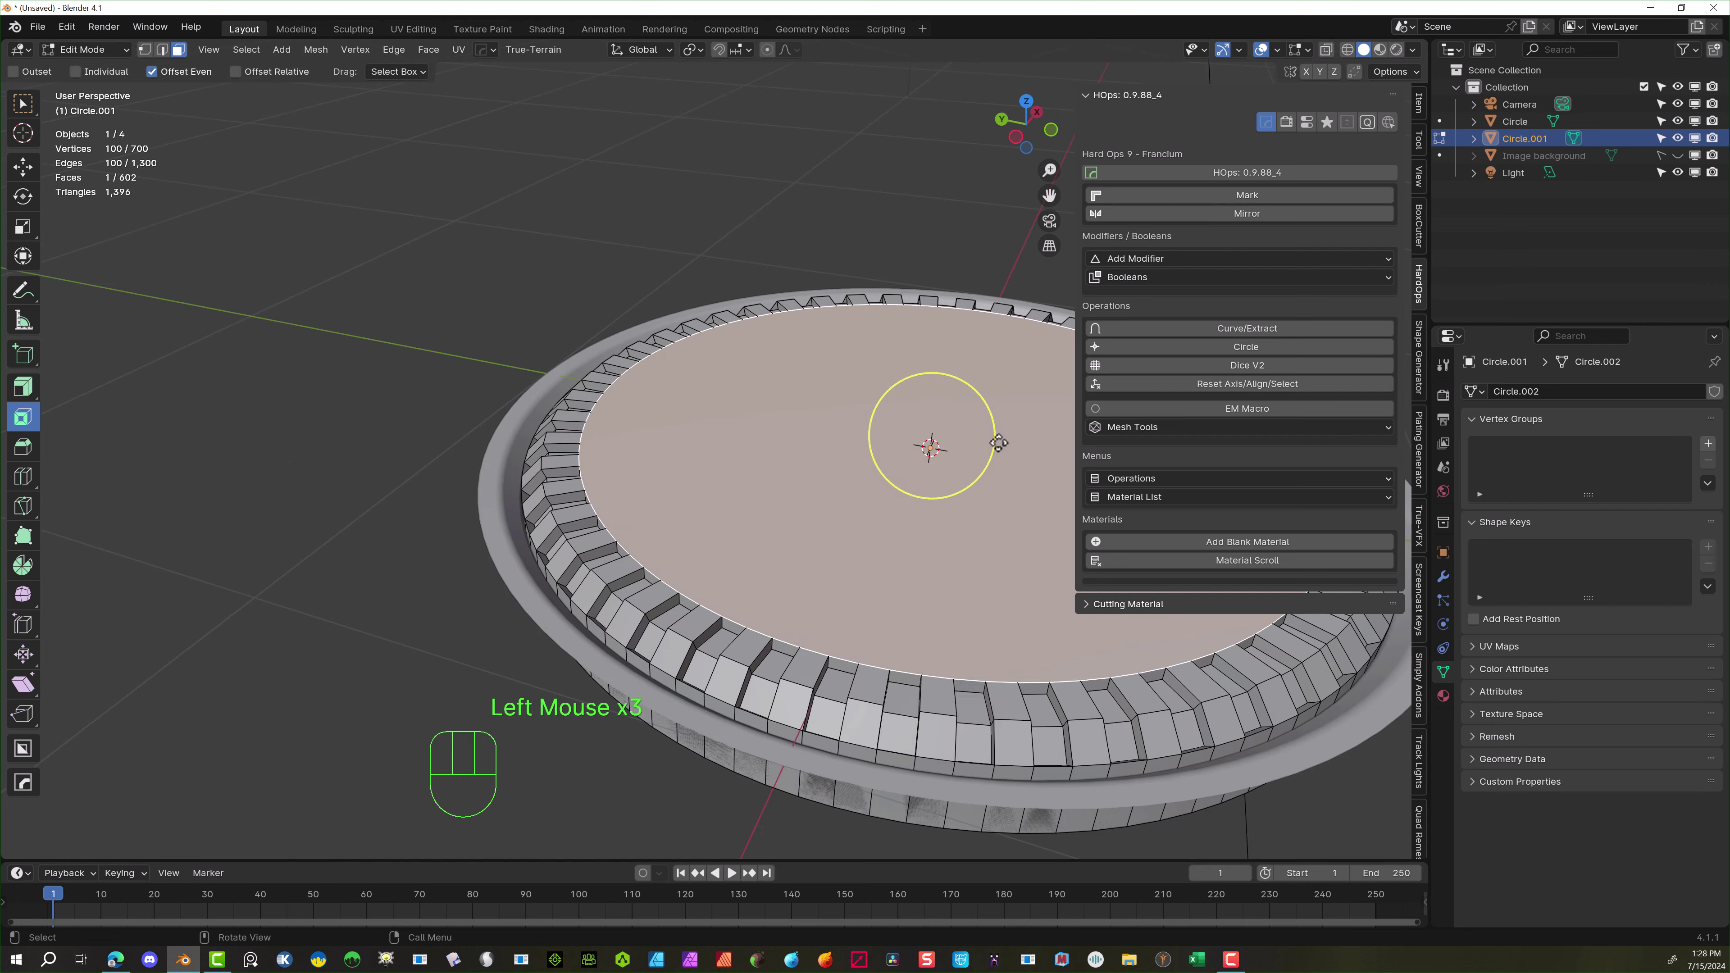
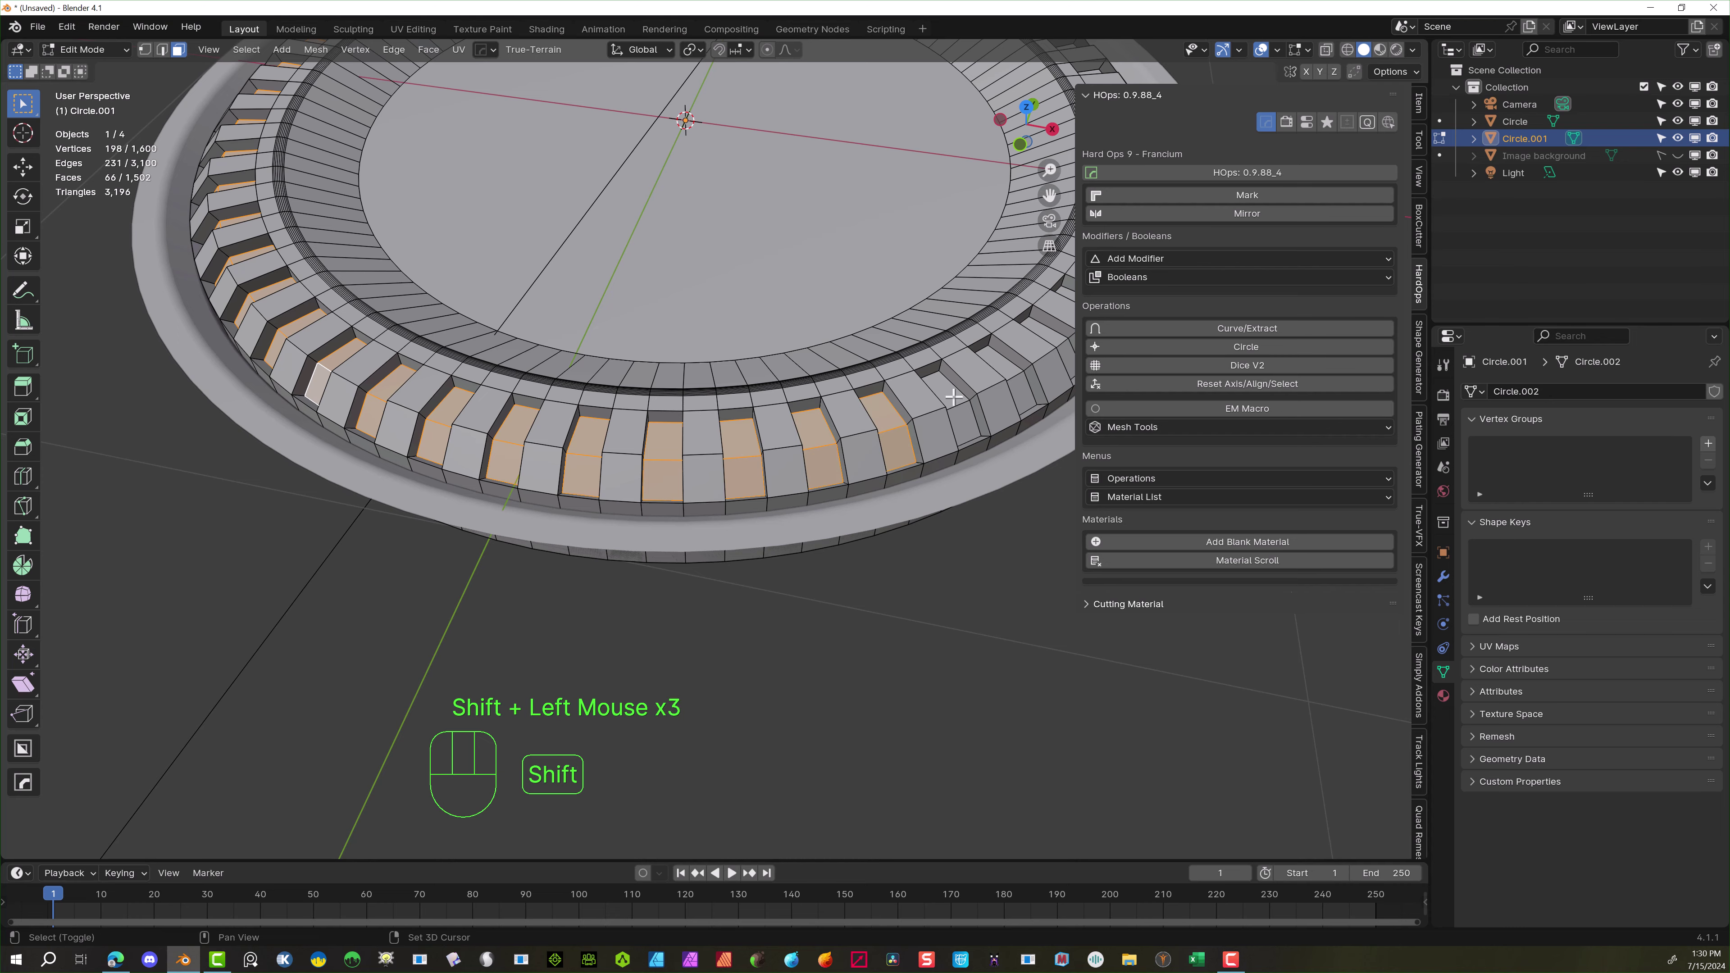
Add the remaining recessed bevel and adjoining ring face pairs around the disc's ridged edge to the selection
middle_click_drag(954, 415, 845, 443)
scroll(817, 463, "up", 1)
scroll(784, 484, "down", 2)
left_click_drag(763, 501, 753, 528, "shift")
left_click_drag(826, 511, 880, 545, "shift")
left_click_drag(937, 512, 1006, 534, "shift")
left_click_drag(1051, 491, 1062, 516, "shift")
middle_click_drag(1055, 518, 960, 538)
scroll(961, 545, "up", 1)
left_click_drag(1026, 658, 1031, 699, "shift")
left_click_drag(1113, 657, 1212, 687, "shift")
middle_click_drag(1118, 737, 985, 699)
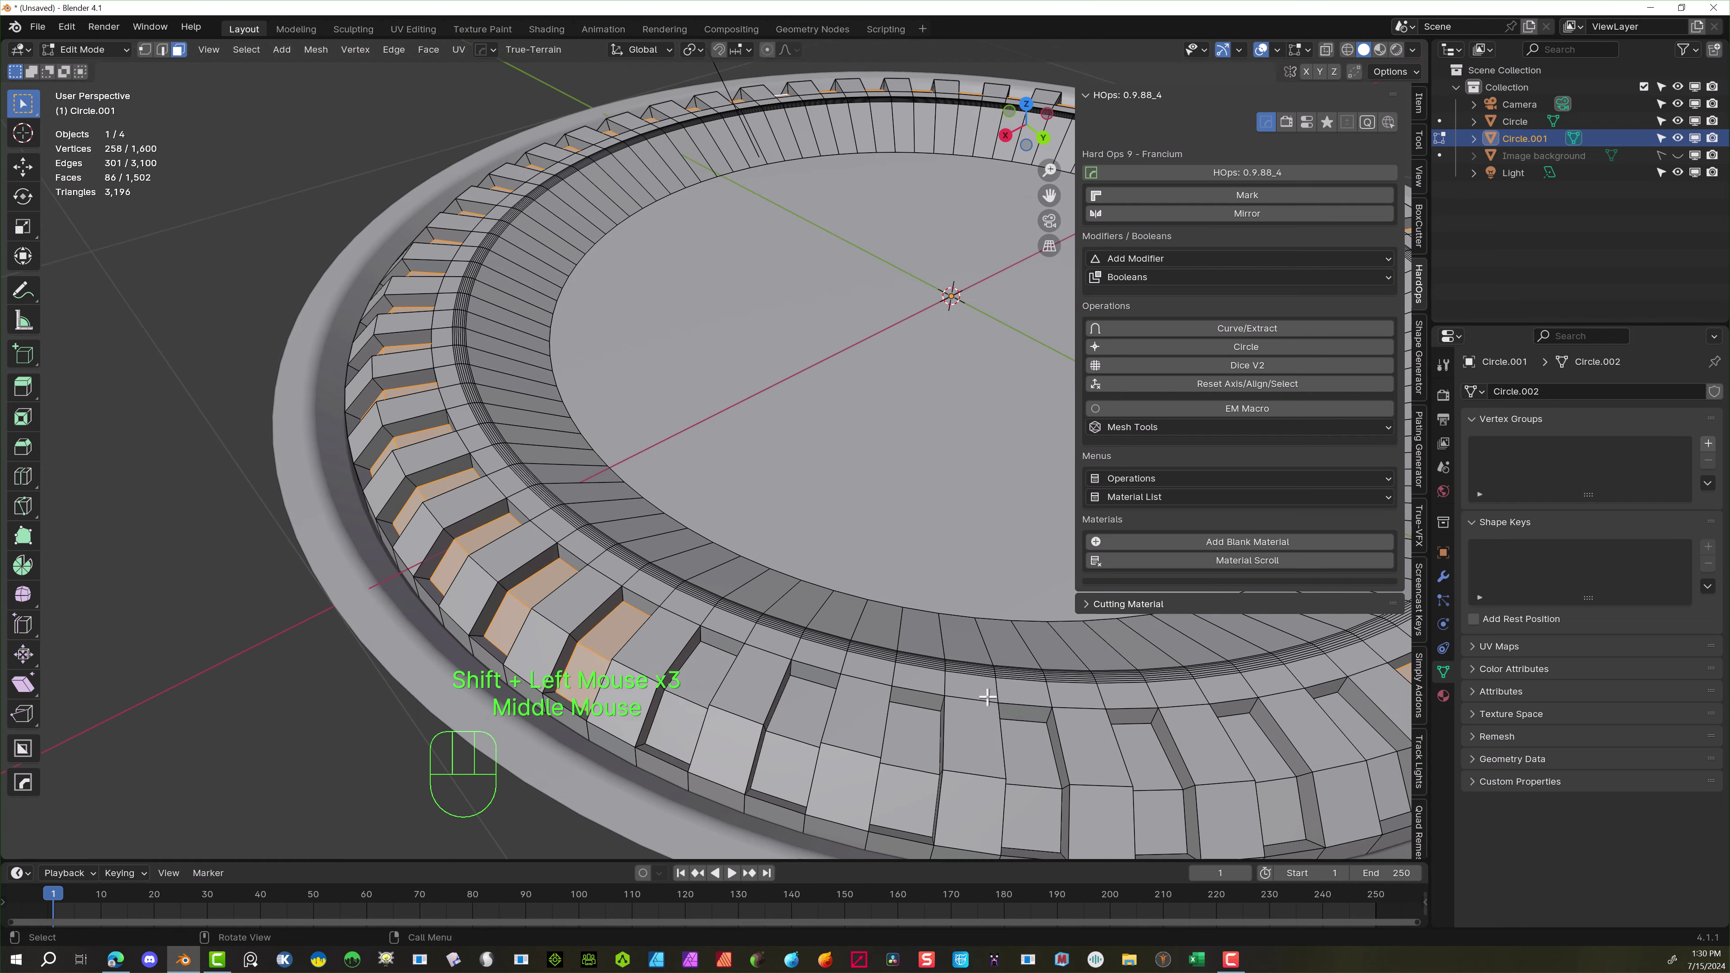
left_click_drag(705, 685, 693, 719, "shift")
left_click_drag(795, 716, 790, 750, "shift")
left_click_drag(897, 751, 905, 787, "shift")
left_click_drag(1027, 767, 1033, 804, "shift")
left_click_drag(1144, 769, 1161, 806, "shift")
middle_click_drag(1280, 772, 1157, 777)
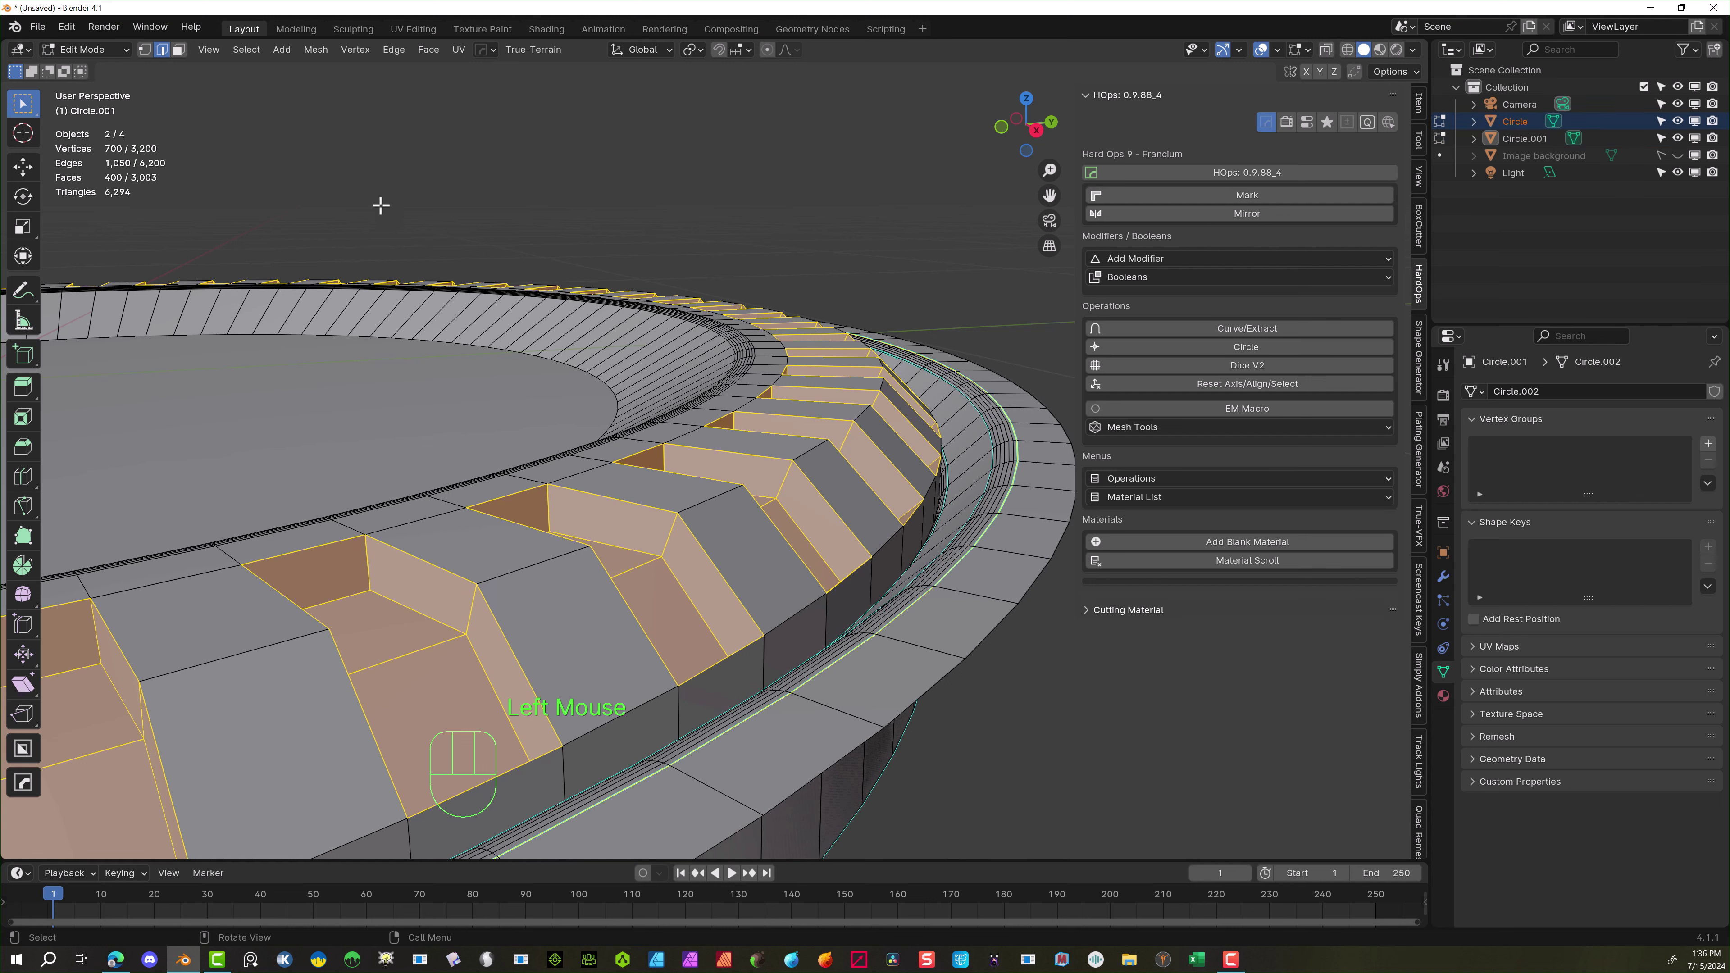
Add to the selected recess geometry the crease edge across every raised ridge around the disc, between its sloped and top faces
left_click(721, 493, "shift")
left_click(807, 456, "shift")
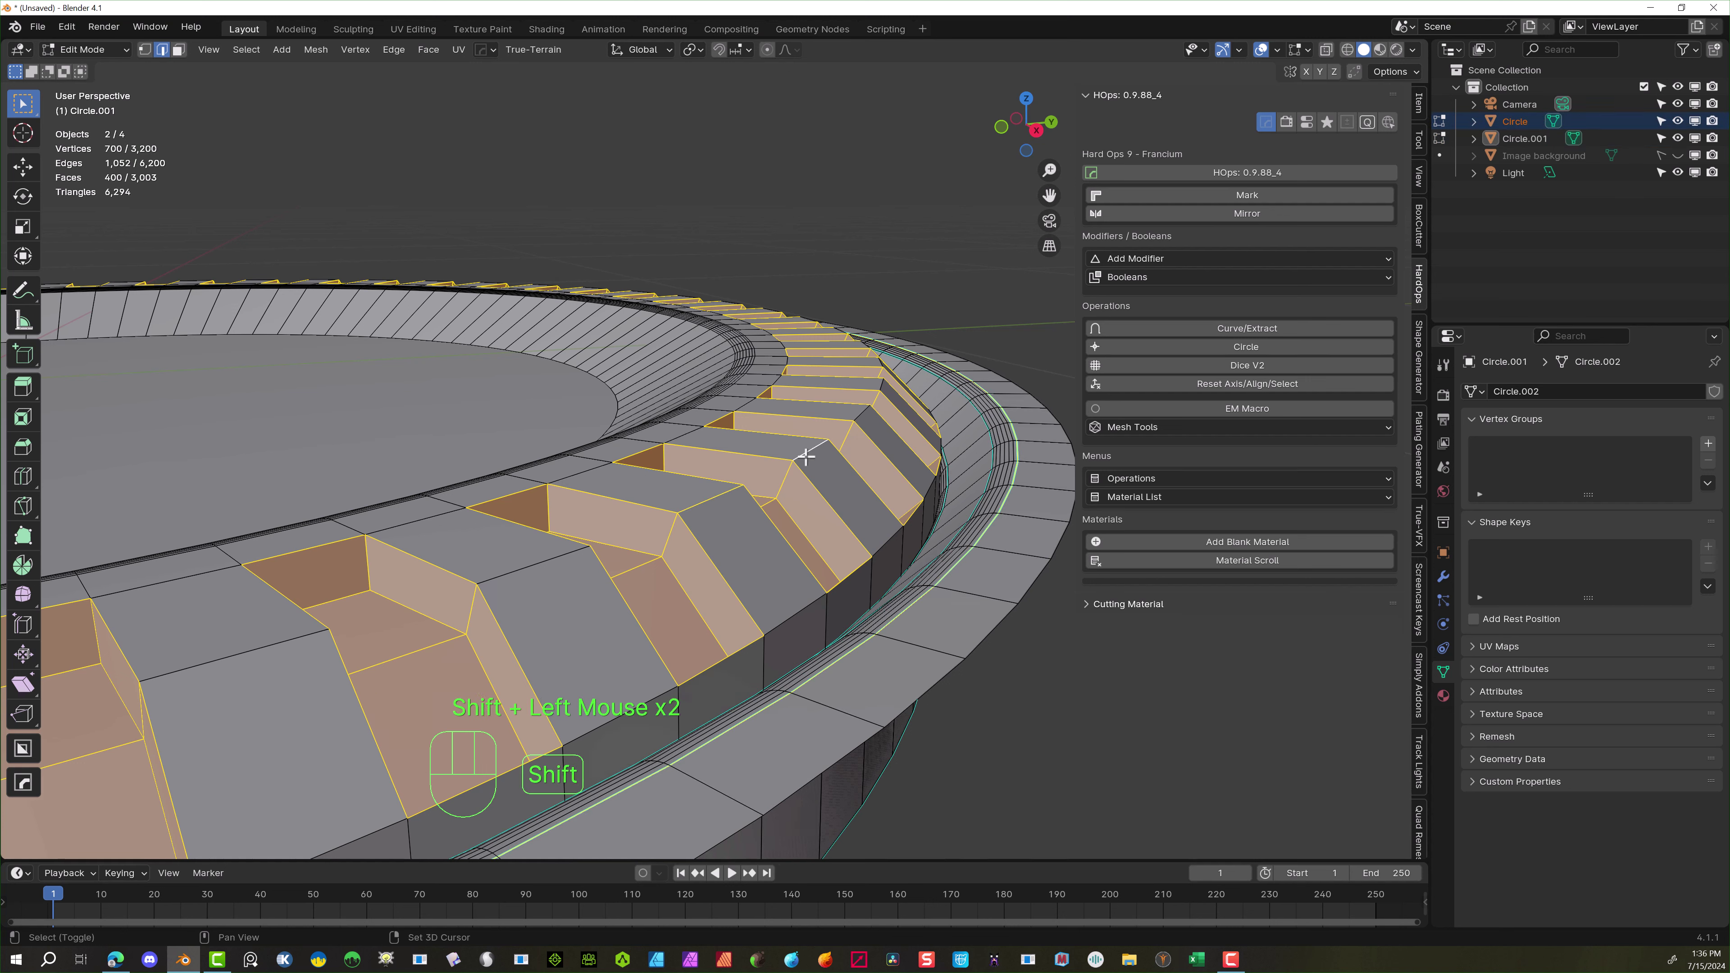
left_click(558, 549, "shift")
middle_click_drag(758, 469, 811, 476)
scroll(811, 476, "down", 3)
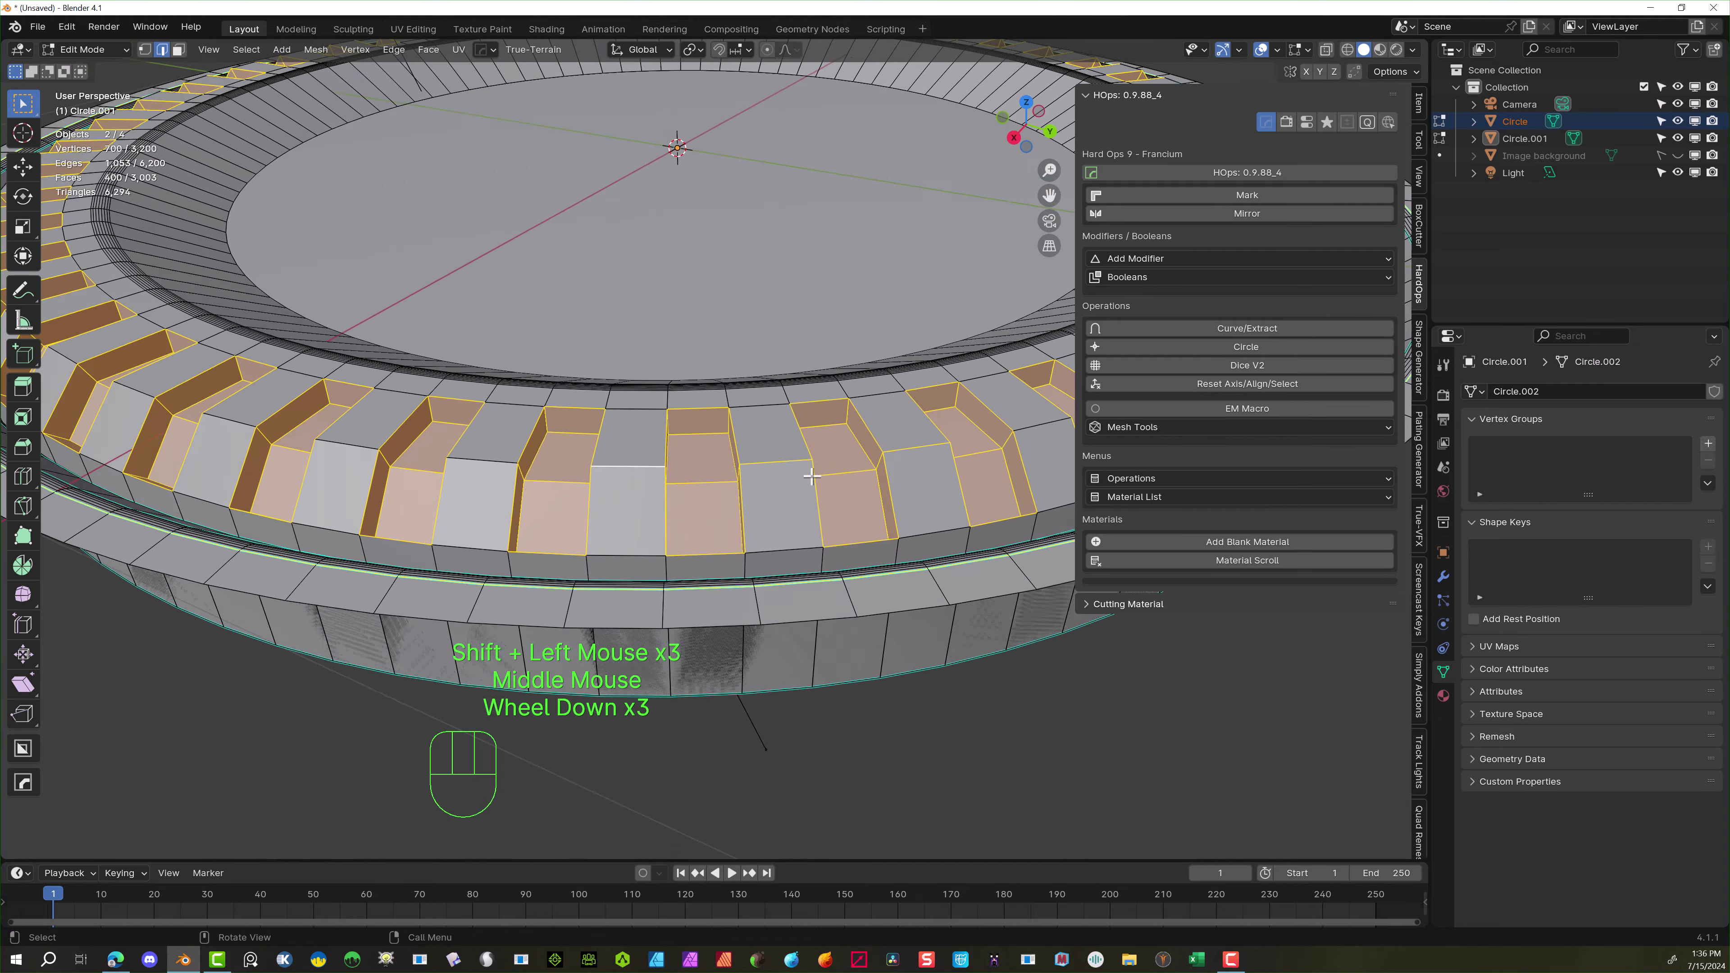
left_click(988, 426, "shift")
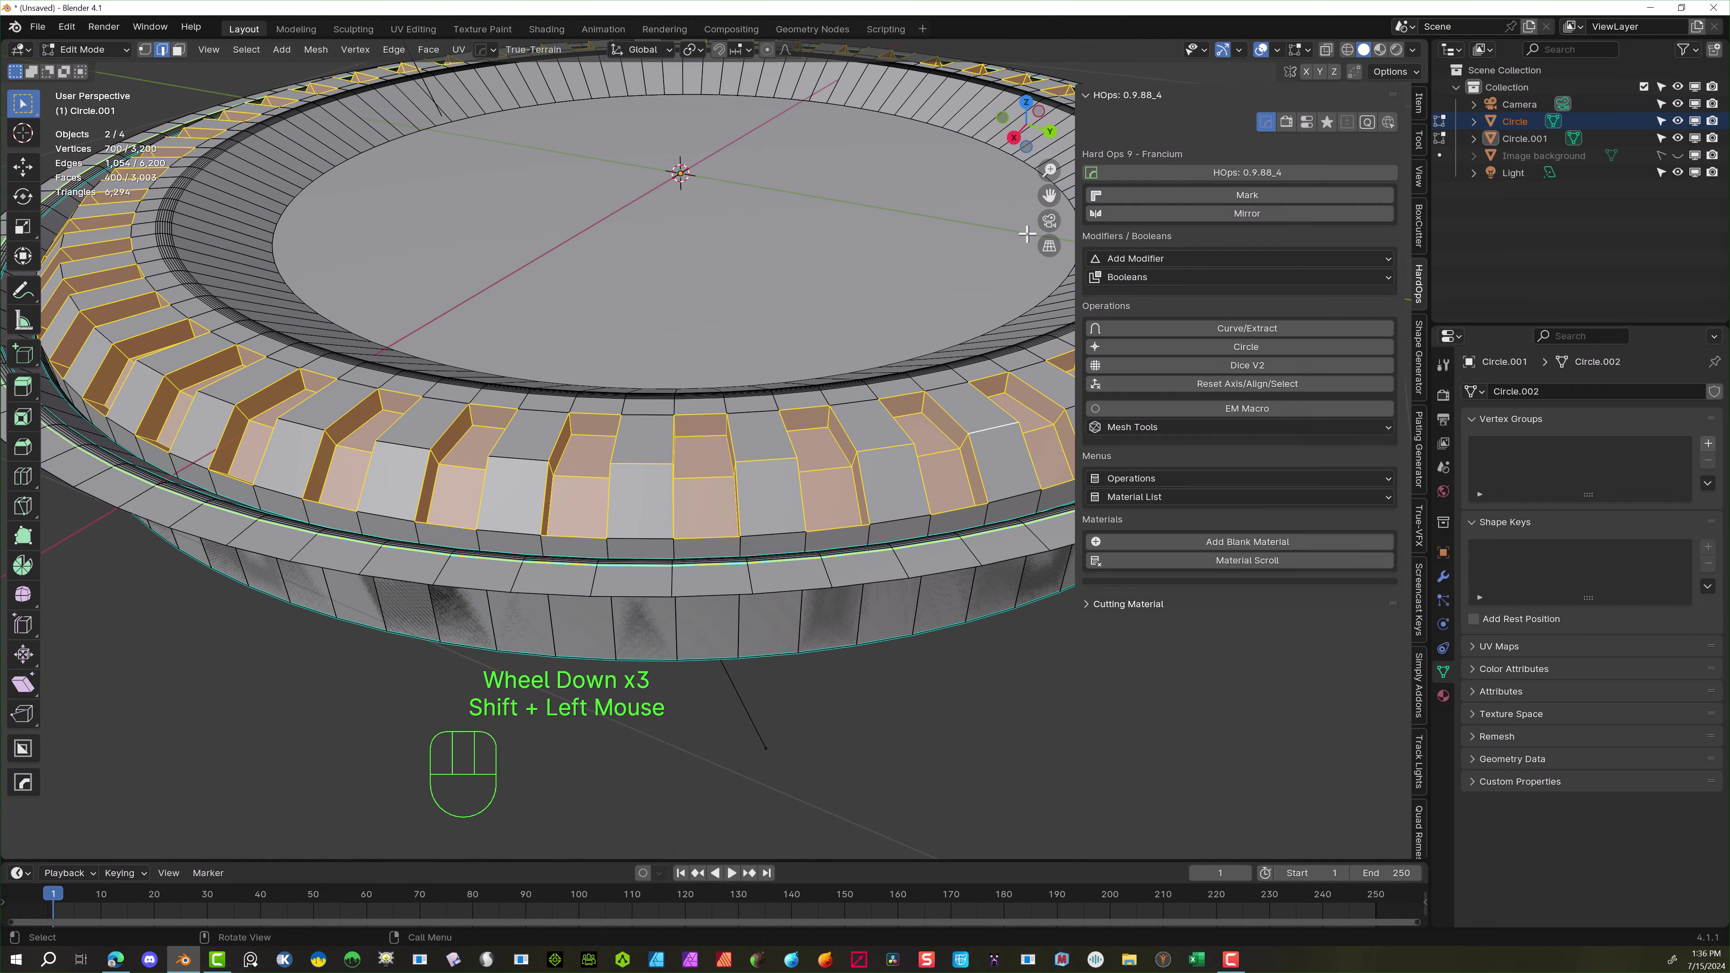
left_click_drag(1054, 194, 866, 234)
left_click(837, 432, "shift")
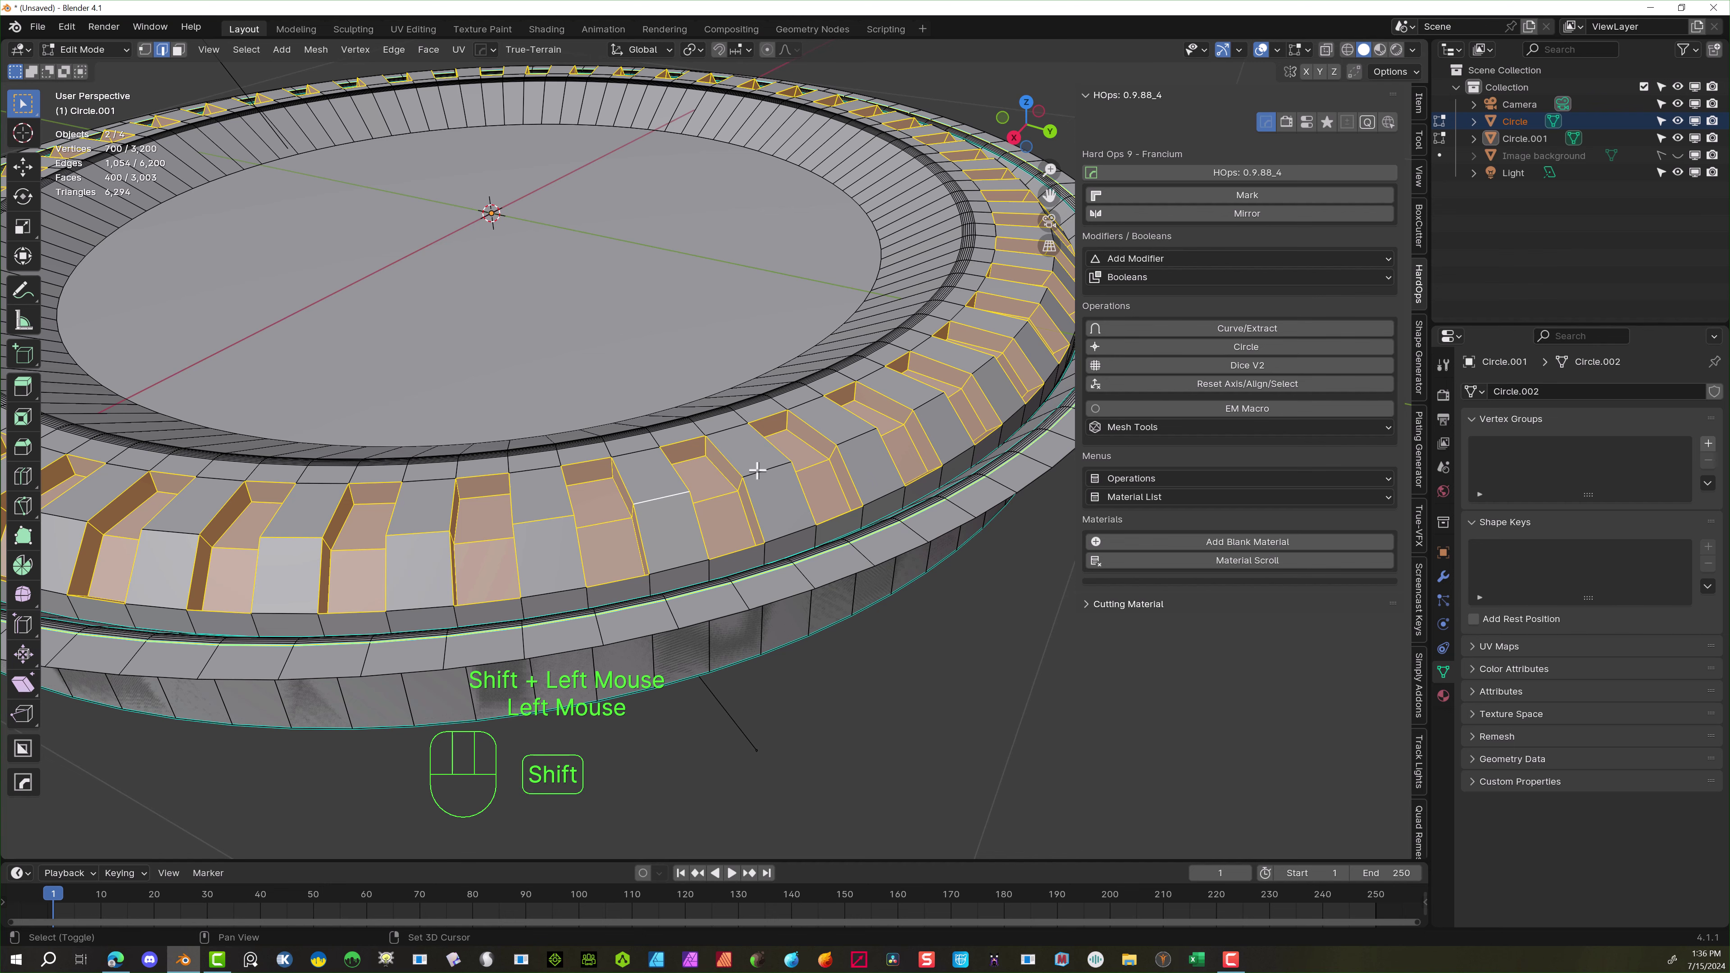
left_click(886, 411, "shift")
left_click(928, 399, "shift")
left_click(975, 369, "shift")
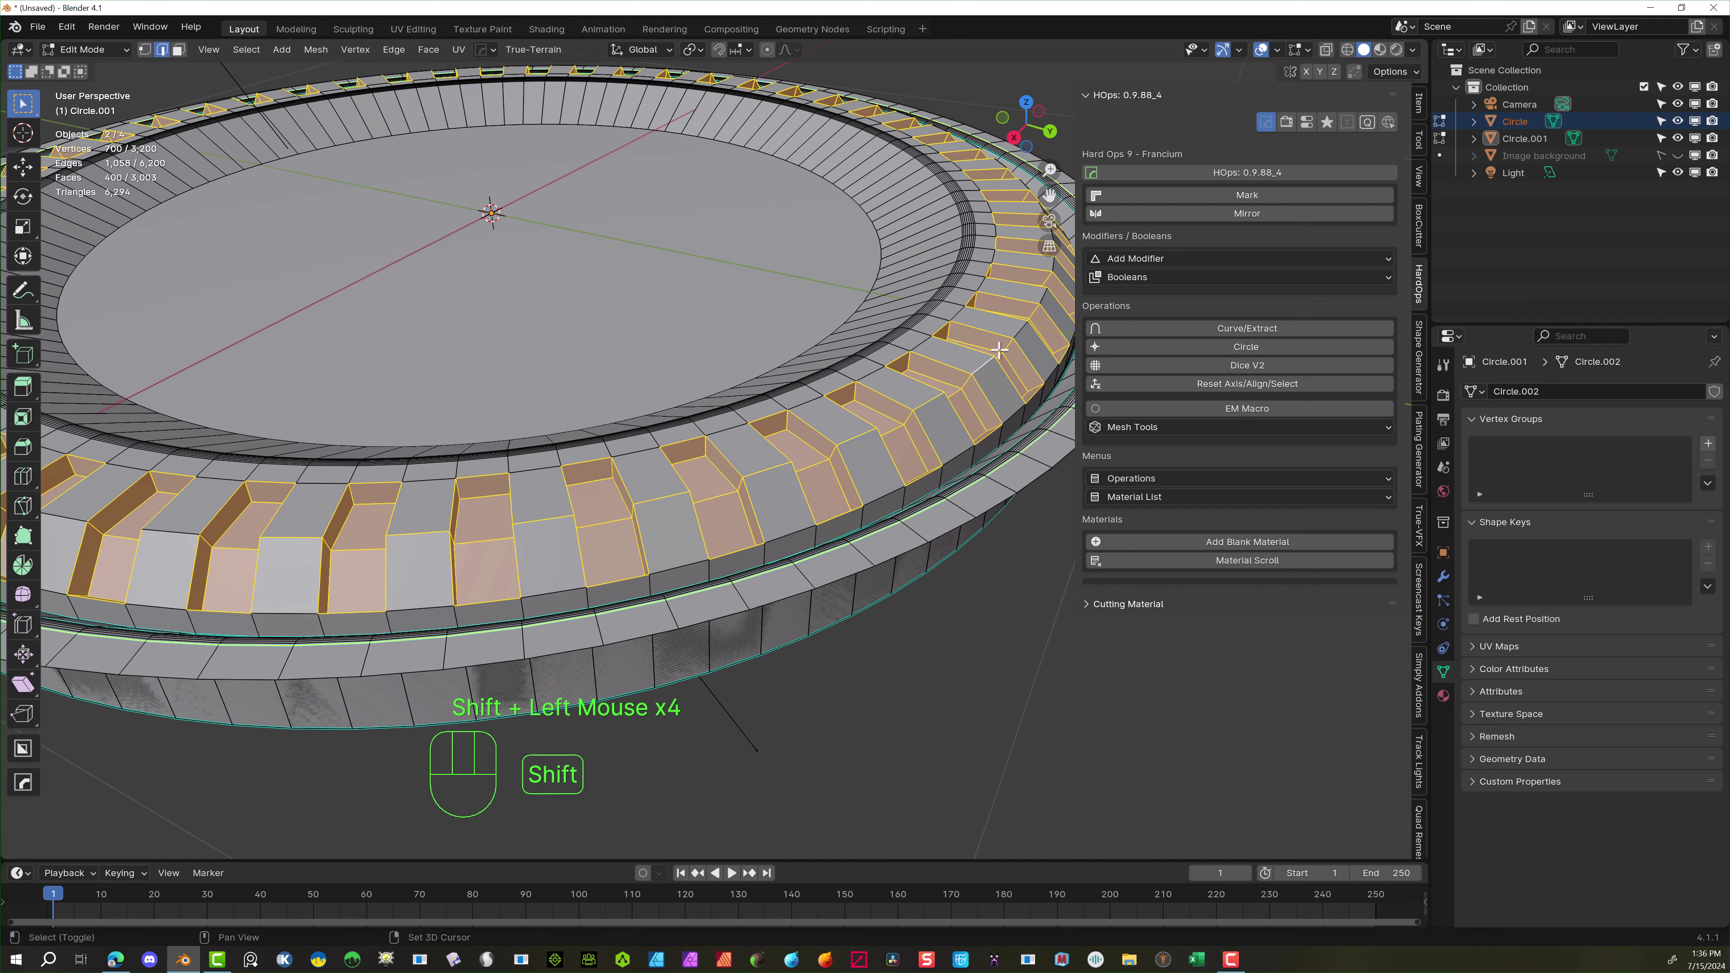
left_click(1025, 315, "shift")
middle_click_drag(1042, 291, 1003, 226)
left_click_drag(1052, 196, 596, 228)
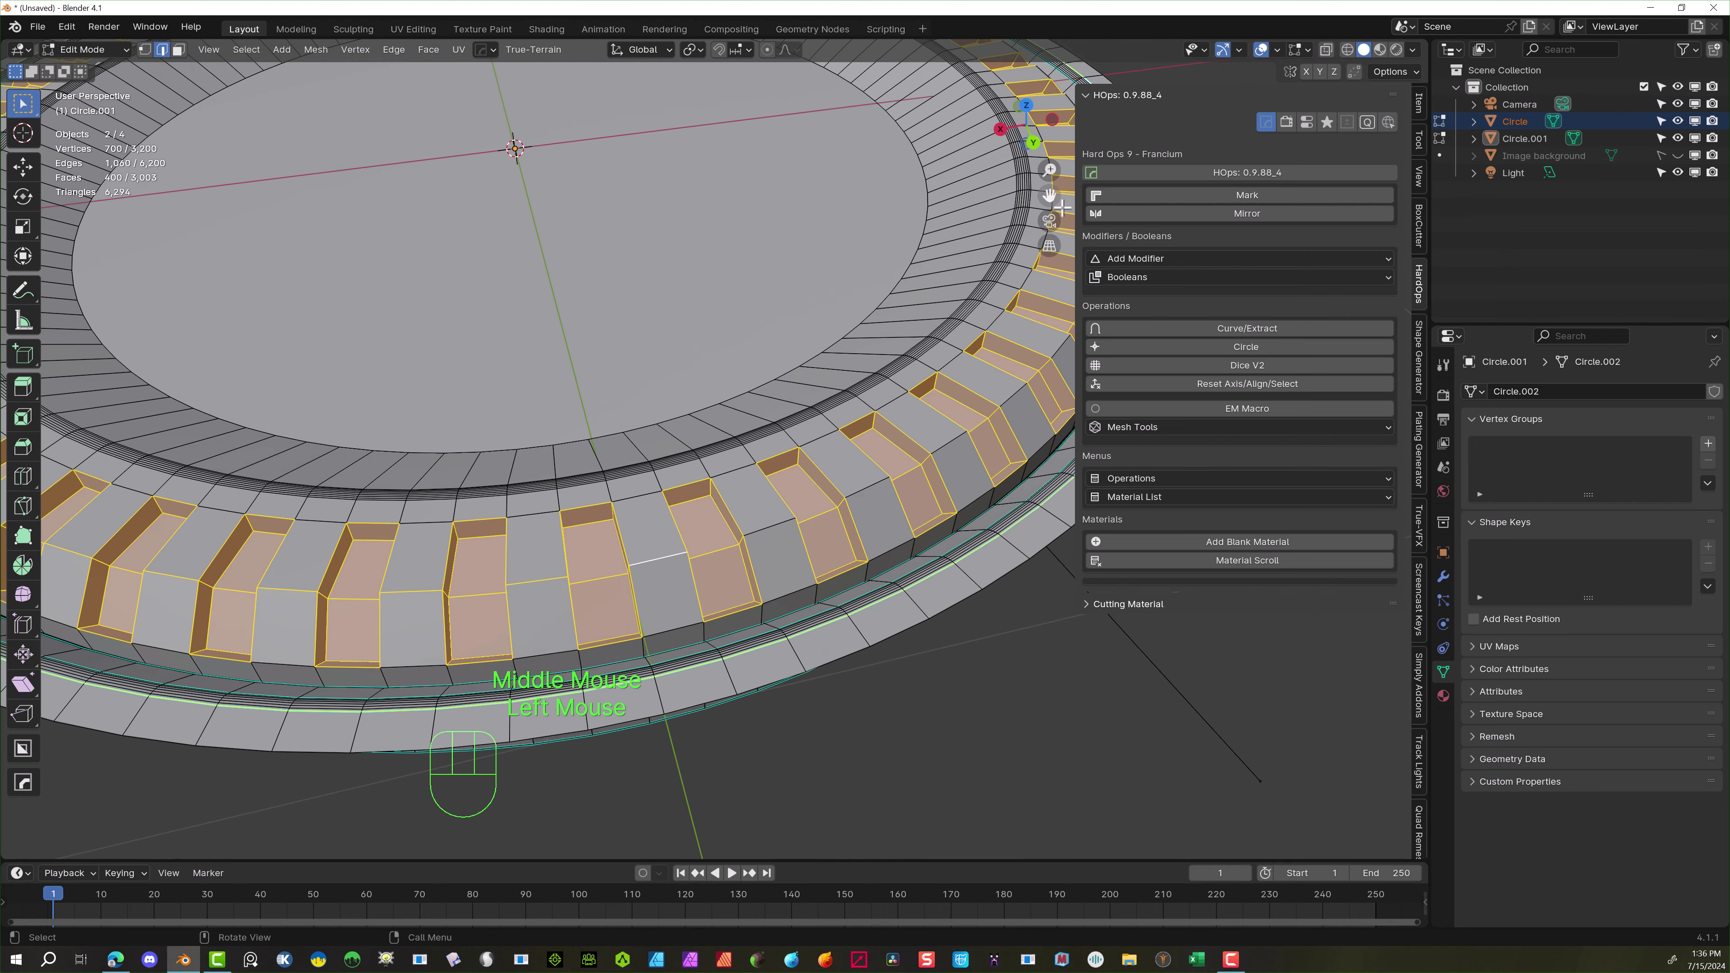
left_click(764, 517, "shift")
left_click(868, 469, "shift")
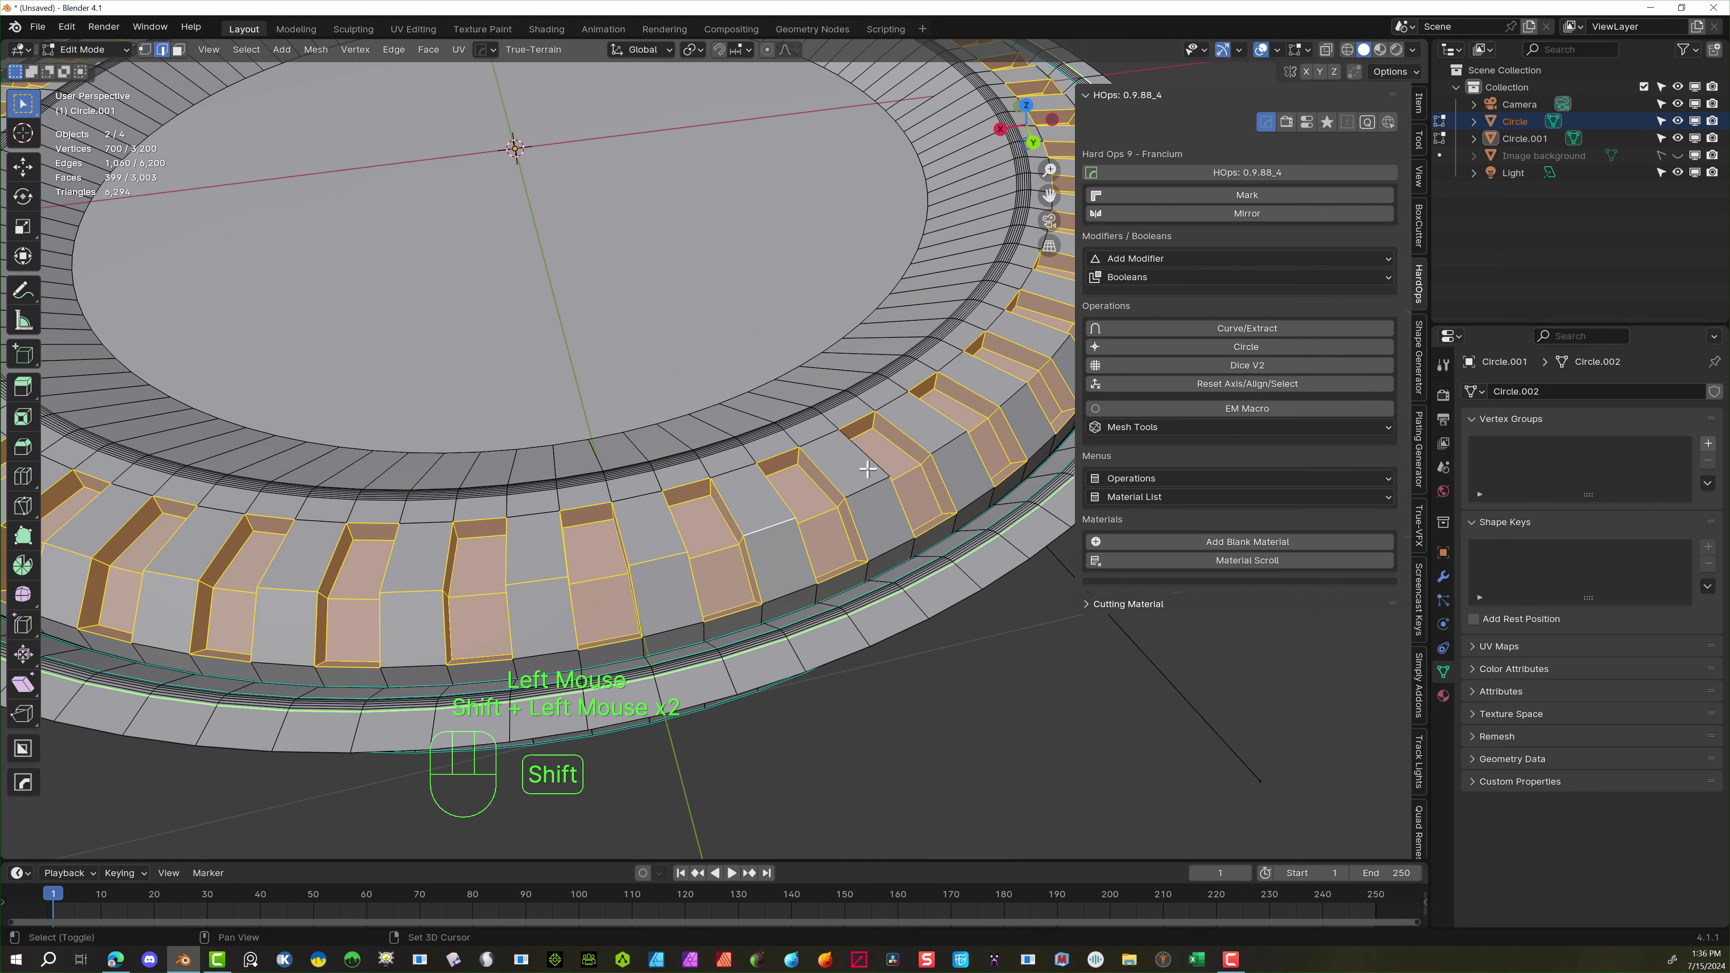
left_click(910, 455, "shift")
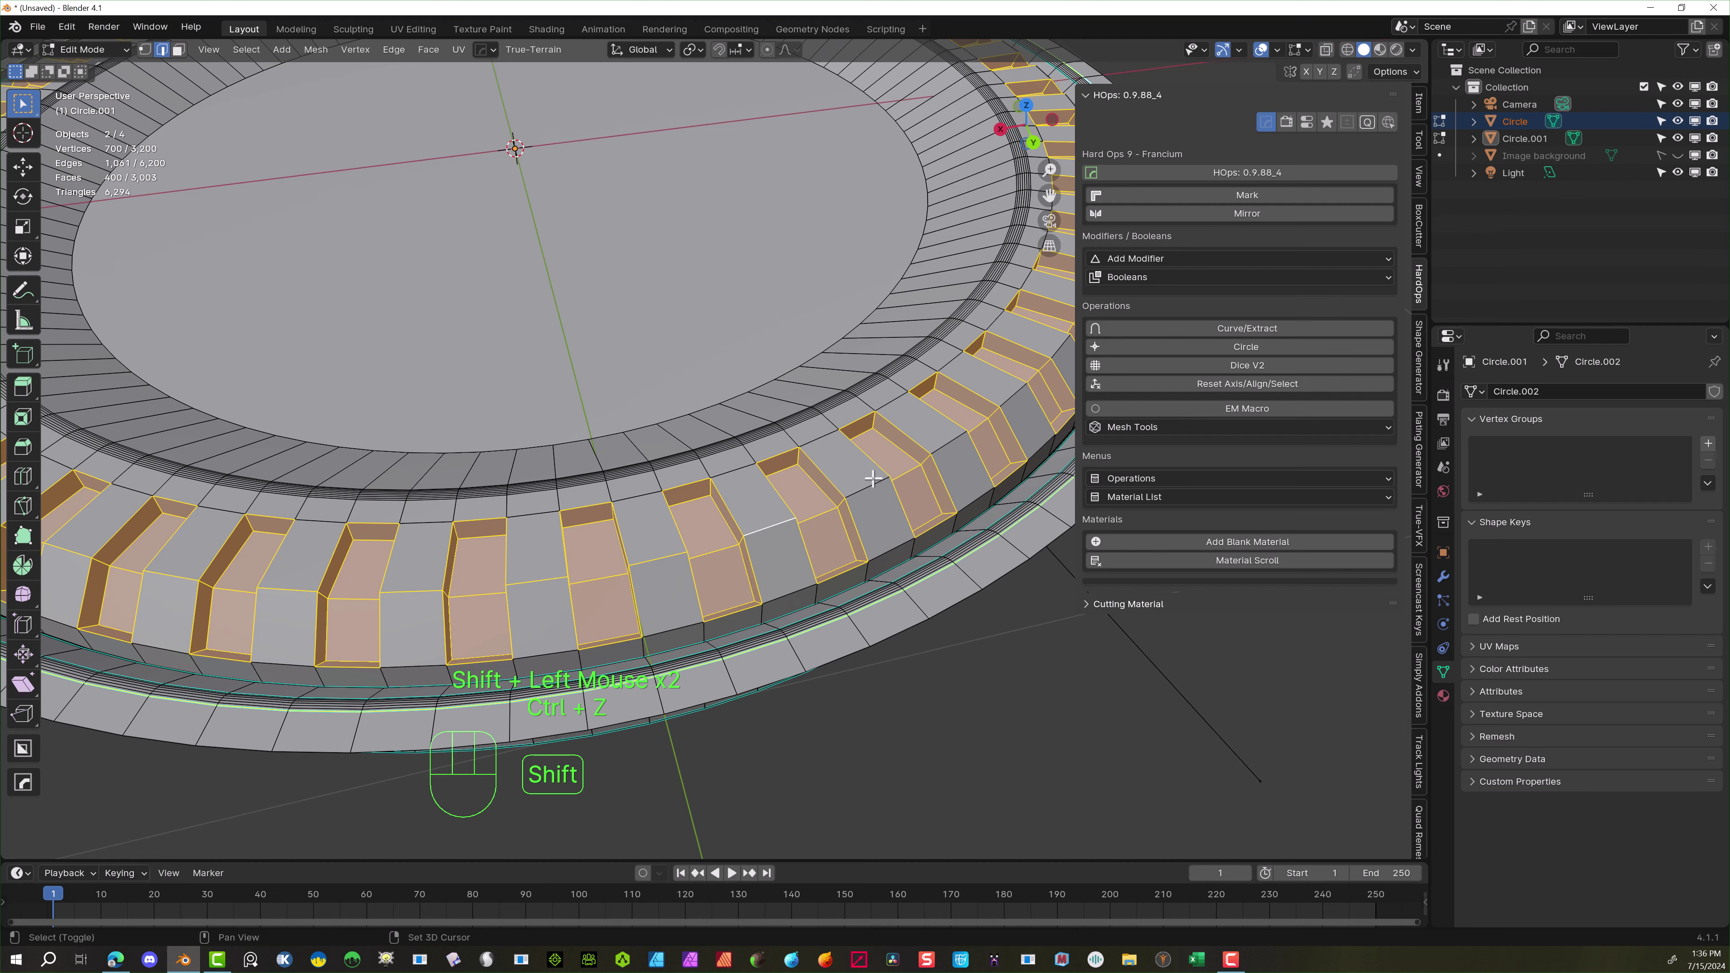
left_click(949, 441, "shift")
left_click_drag(1025, 122, 690, 557)
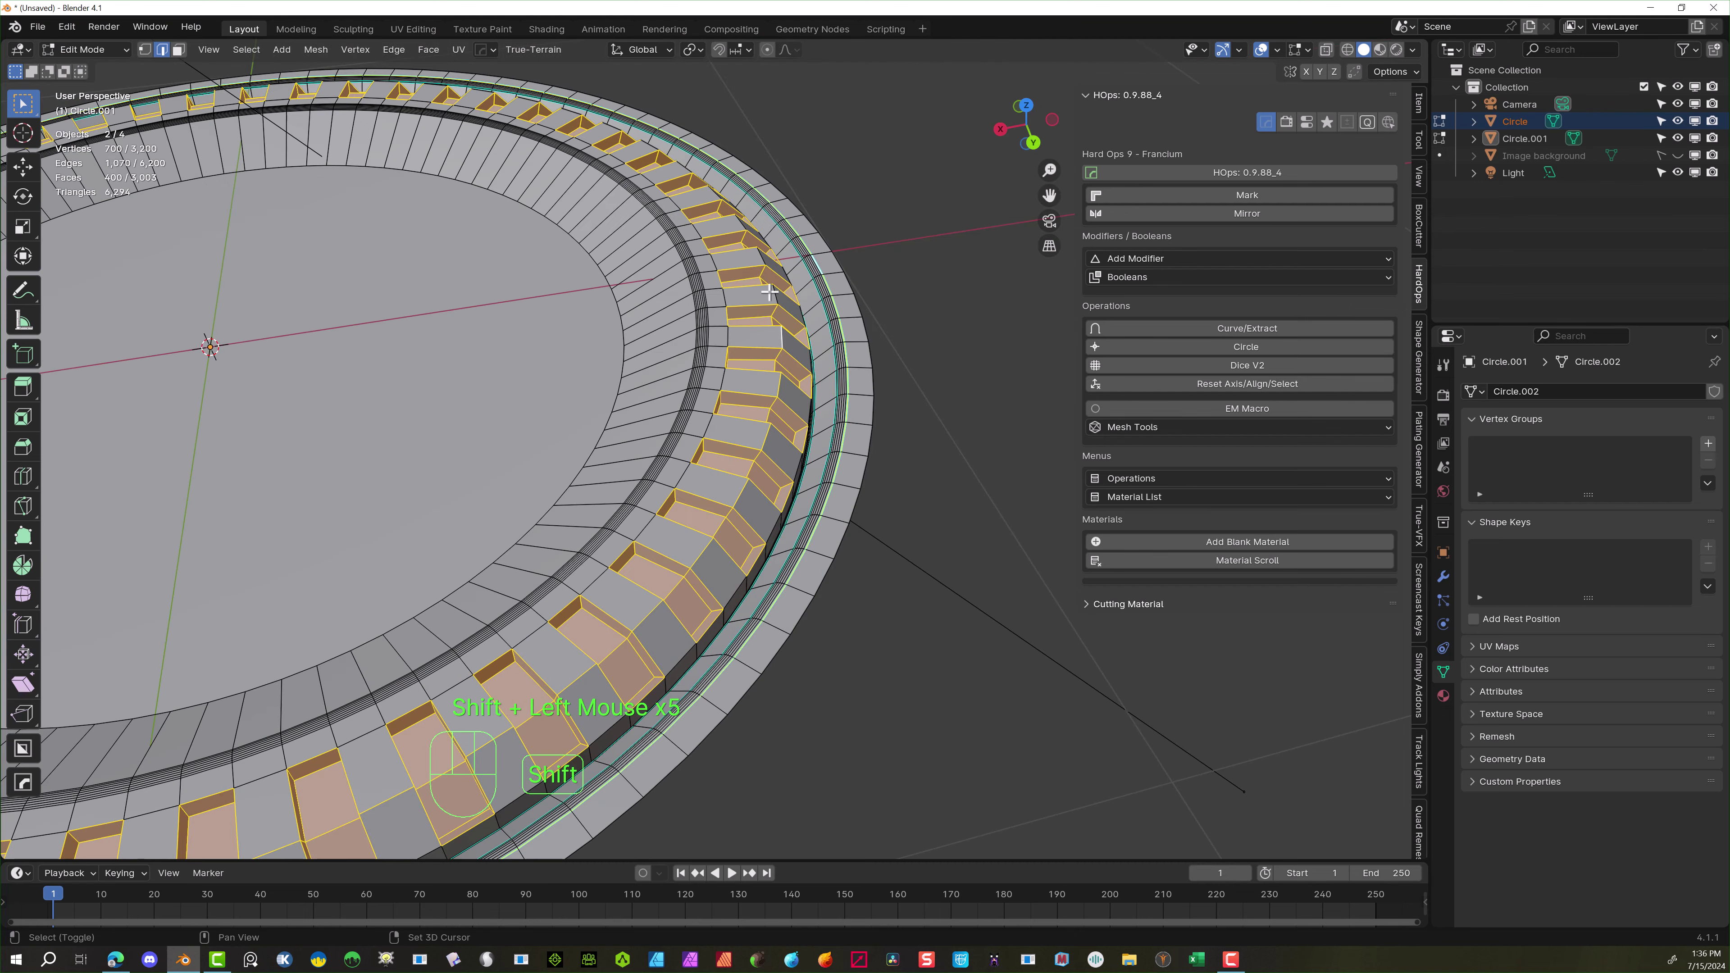
middle_click_drag(690, 557, 659, 616)
scroll(658, 616, "up", 3)
left_click(658, 615)
left_click(659, 615, "shift")
left_click(743, 317, "shift")
left_click(694, 392, "shift")
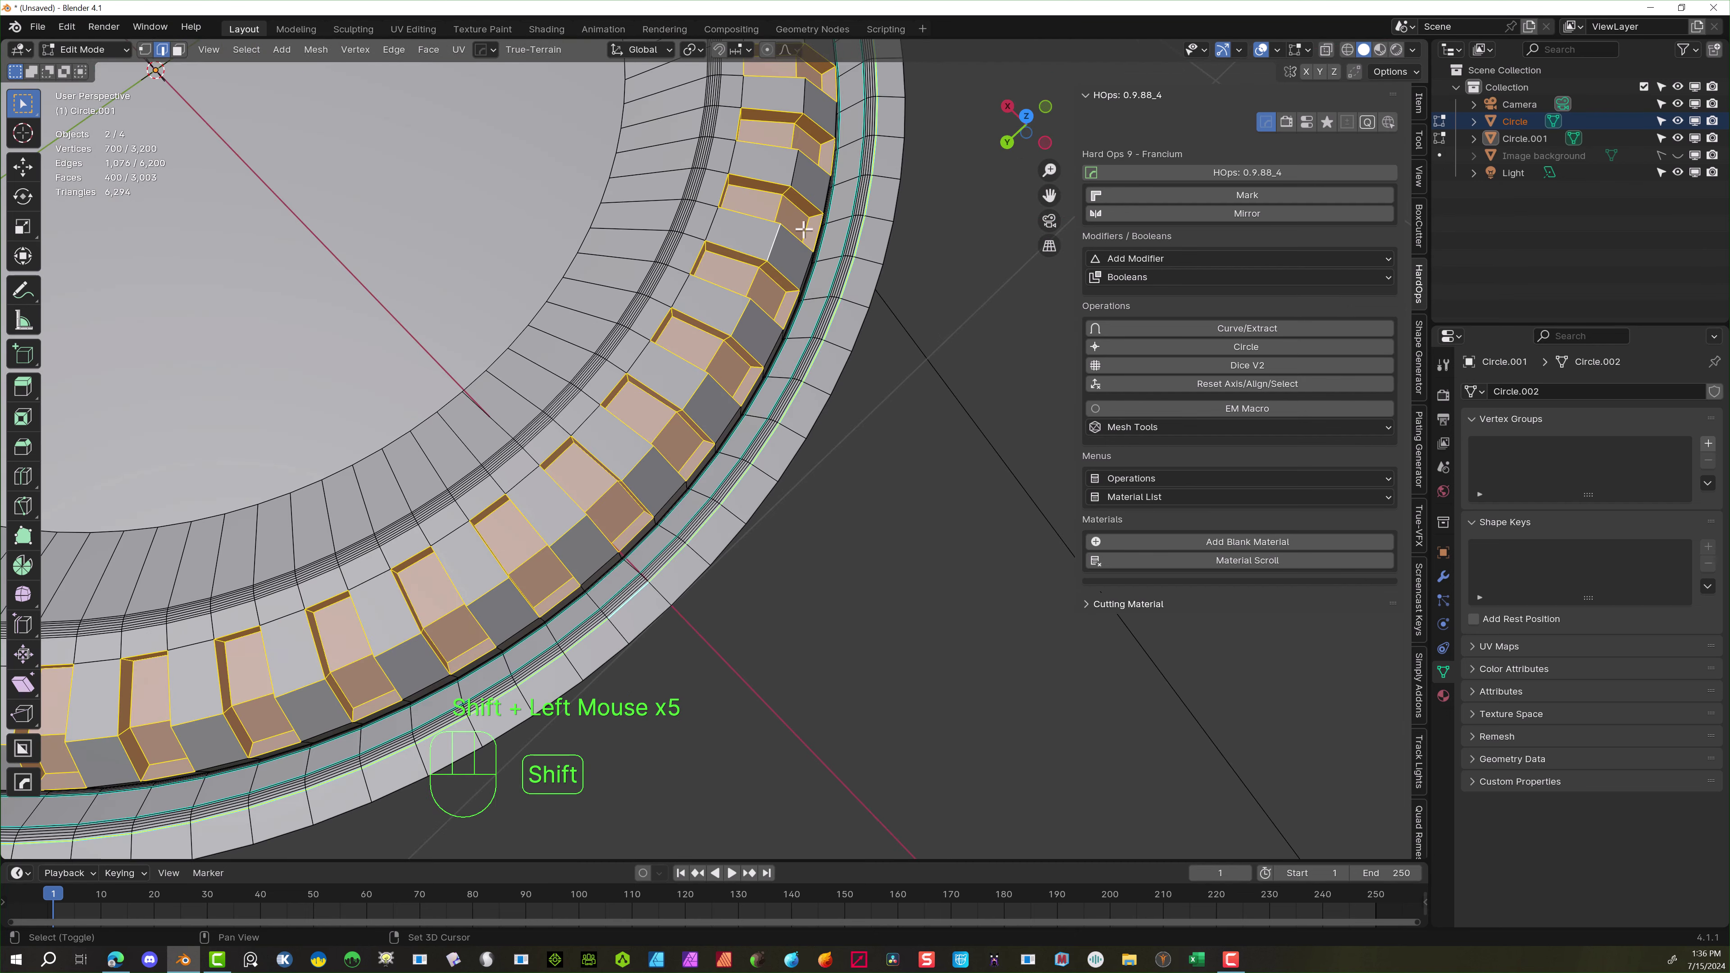
left_click(810, 131, "shift")
left_click(795, 167, "shift")
middle_click_drag(795, 168, 737, 618)
left_click(738, 618, "shift")
left_click(731, 542, "shift")
left_click(689, 398, "shift")
left_click(580, 237, "shift")
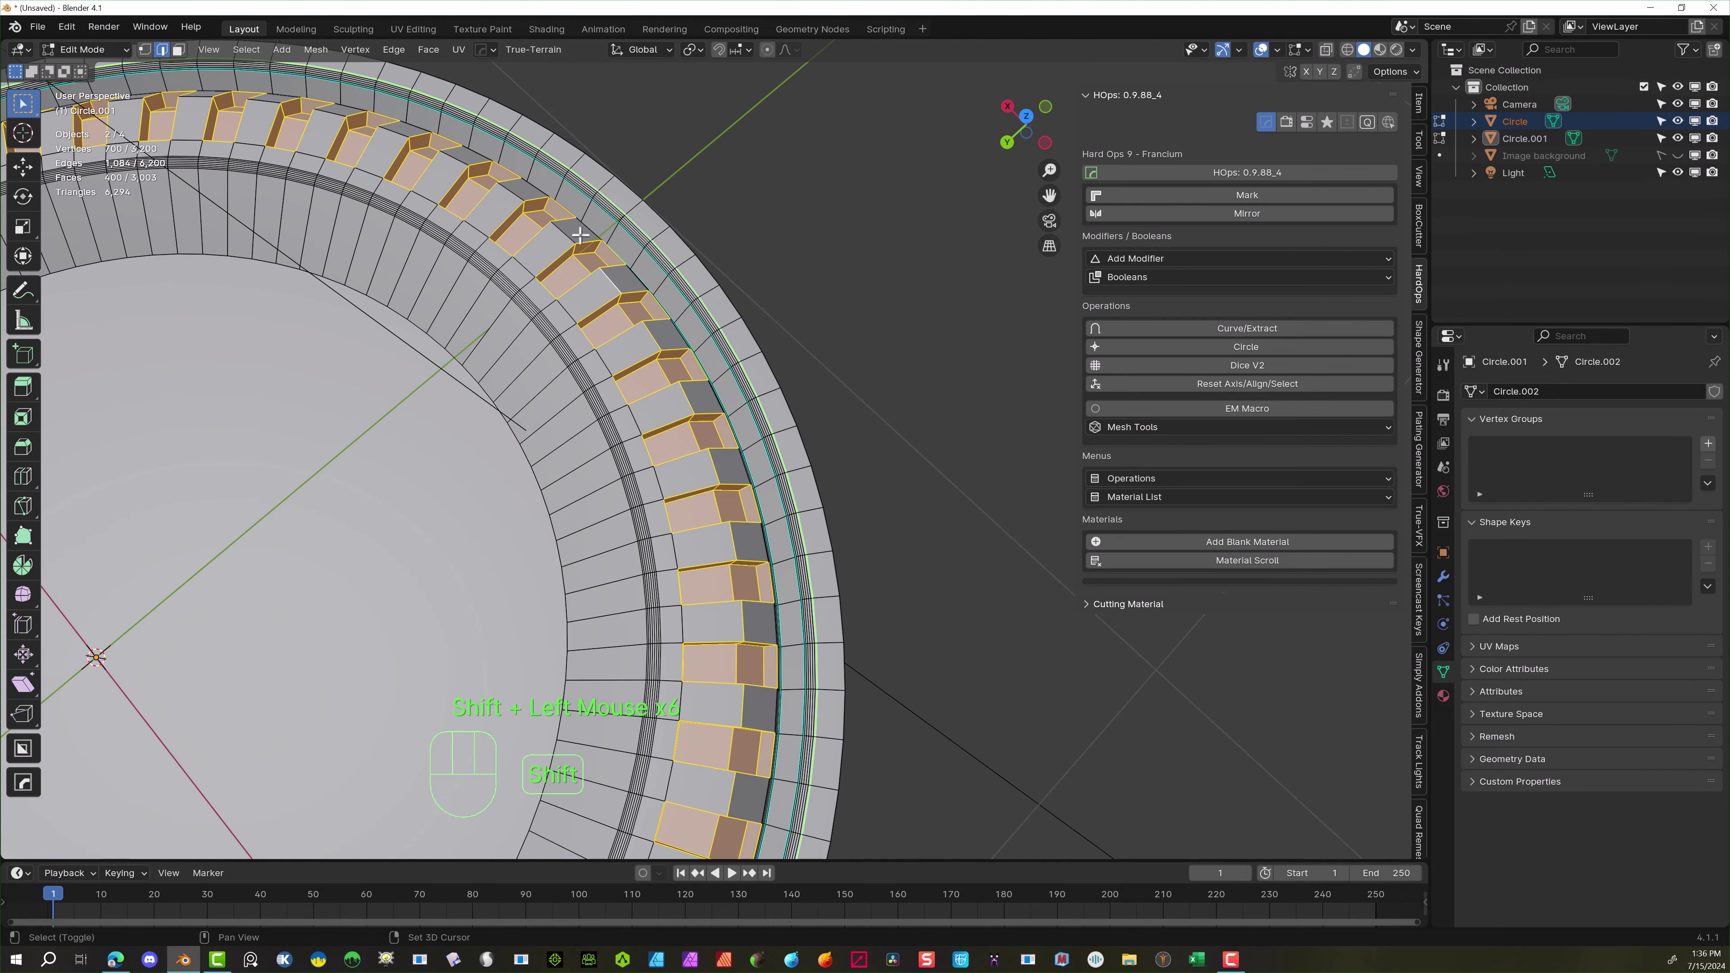
left_click(520, 191, "shift")
left_click(456, 157, "shift")
left_click(385, 129, "shift")
left_click(323, 115, "shift")
left_click(259, 104, "shift")
left_click(198, 98, "shift")
middle_click_drag(197, 99, 803, 252)
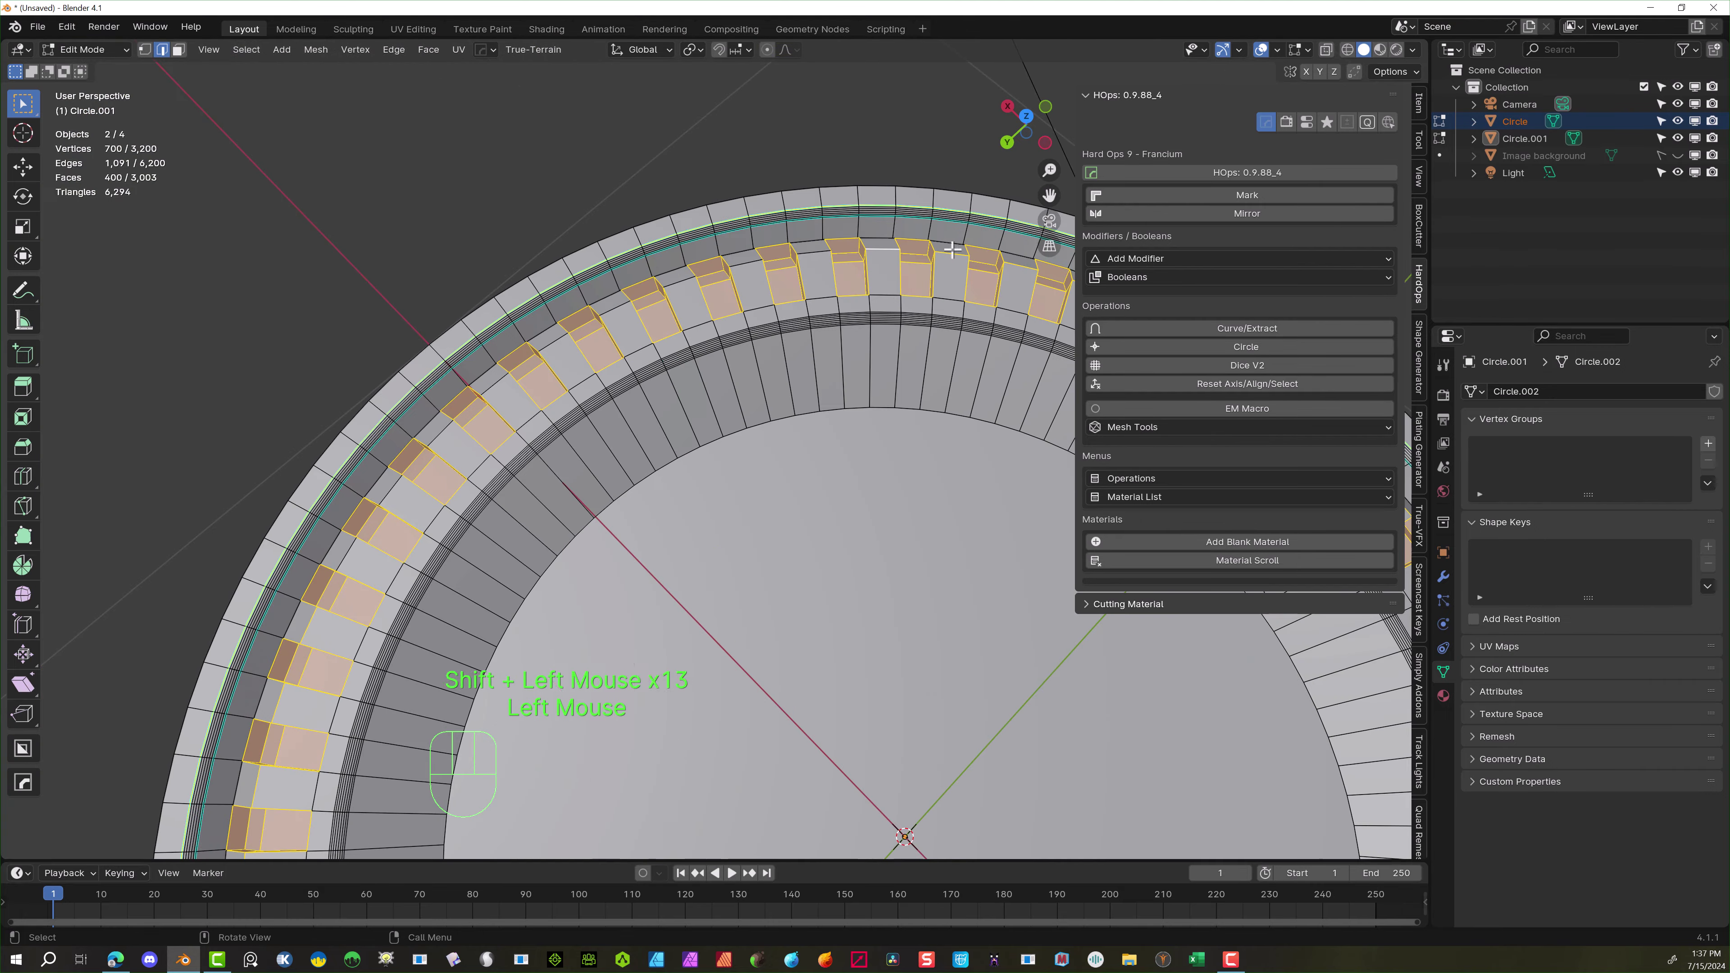
left_click(804, 253, "shift")
left_click(742, 262, "shift")
left_click(687, 280, "shift")
left_click(628, 306, "shift")
left_click(560, 339, "shift")
left_click(496, 385, "shift")
left_click(393, 490, "shift")
left_click(346, 554, "shift")
scroll(346, 555, "up", 3)
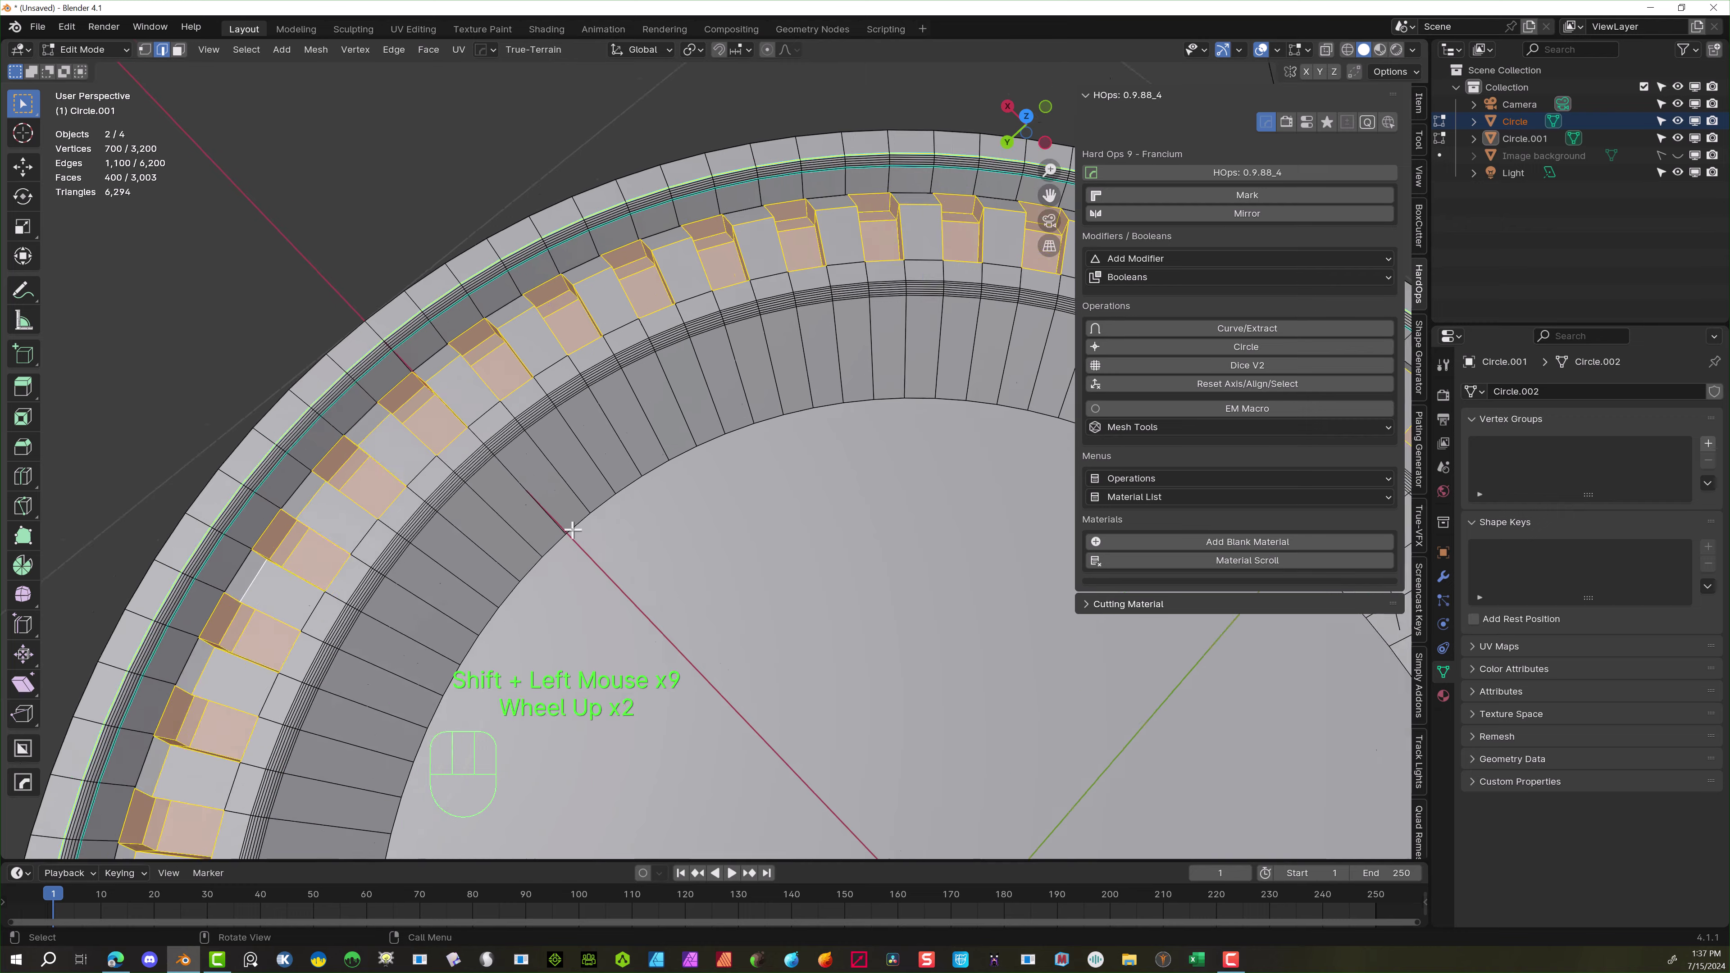
middle_click_drag(346, 554, 1064, 126)
left_click_drag(1047, 194, 489, 793)
Bevel the selected recess and ridge edges with a width of 0.00483 m and 6 segments
scroll(508, 519, "up", 1)
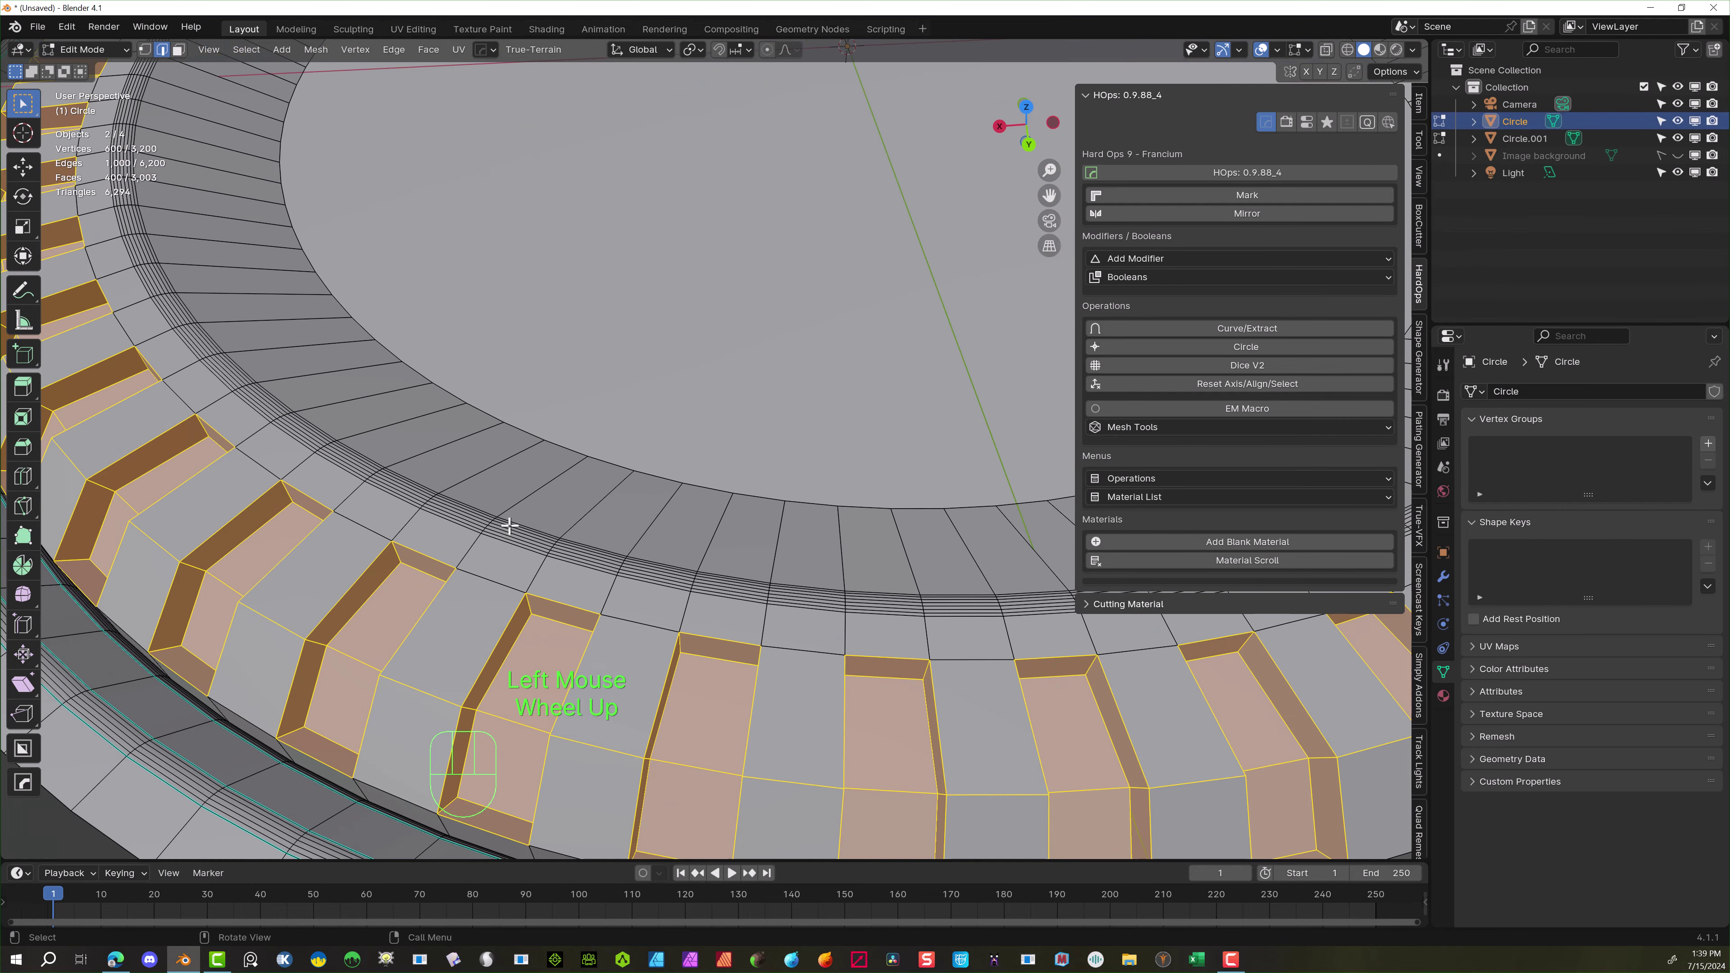
scroll(508, 526, "down", 1)
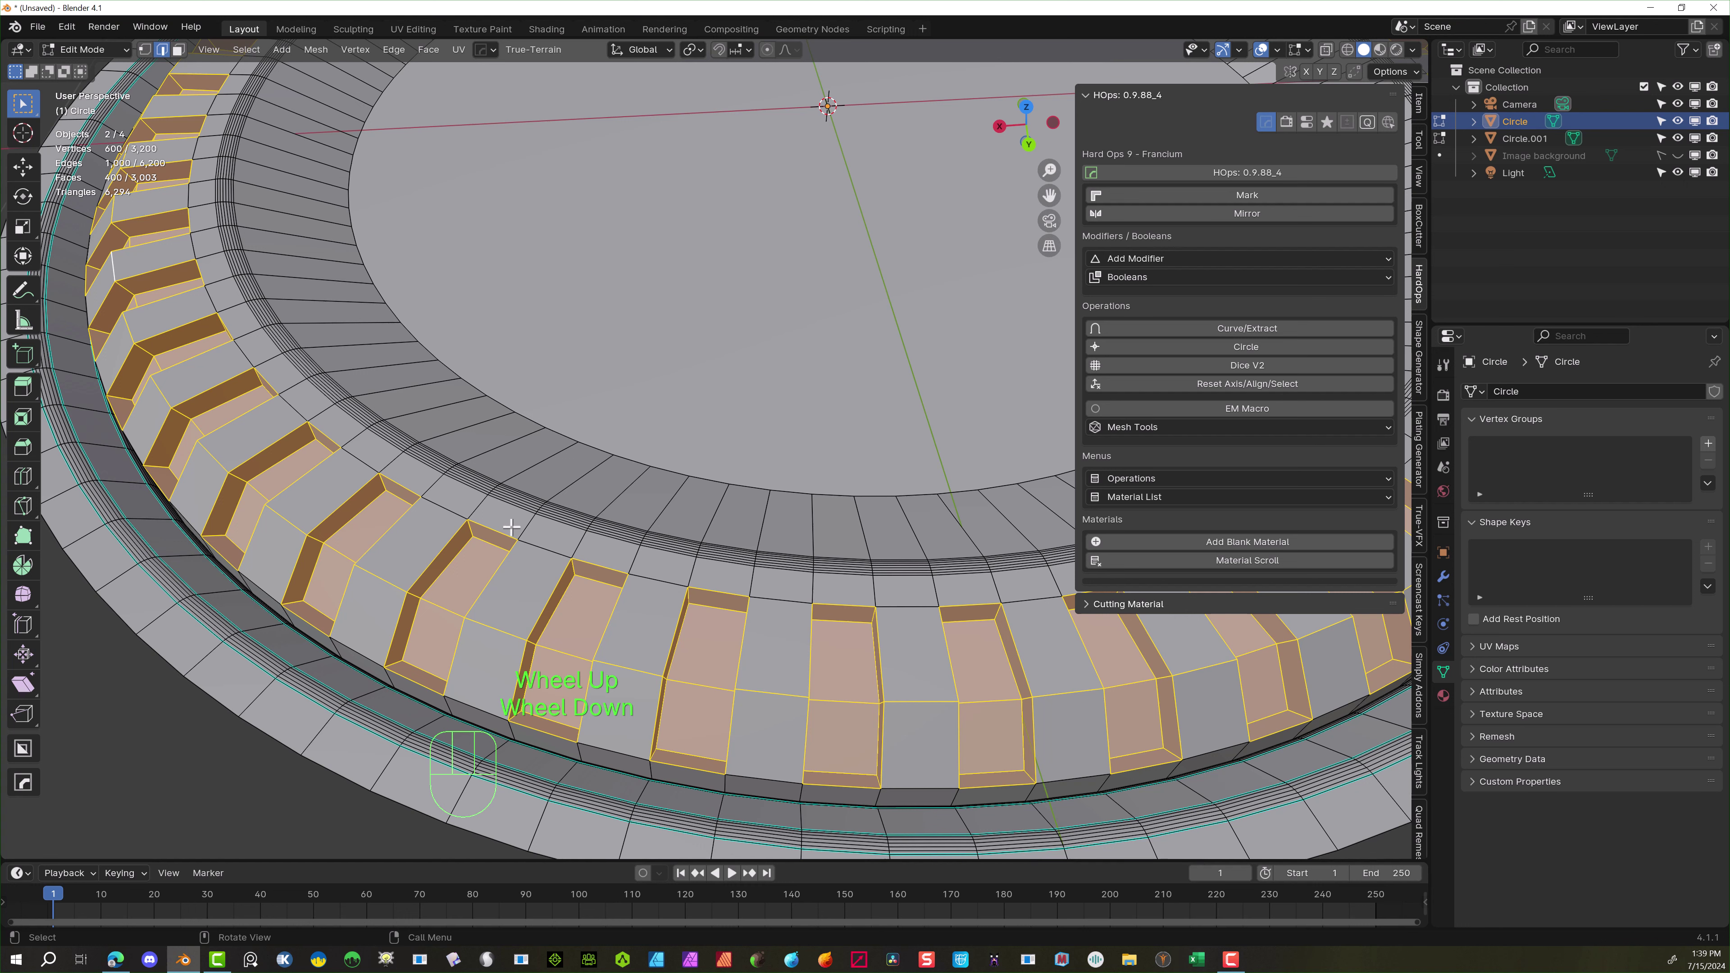
key("ctrl")
key("ctrl+b")
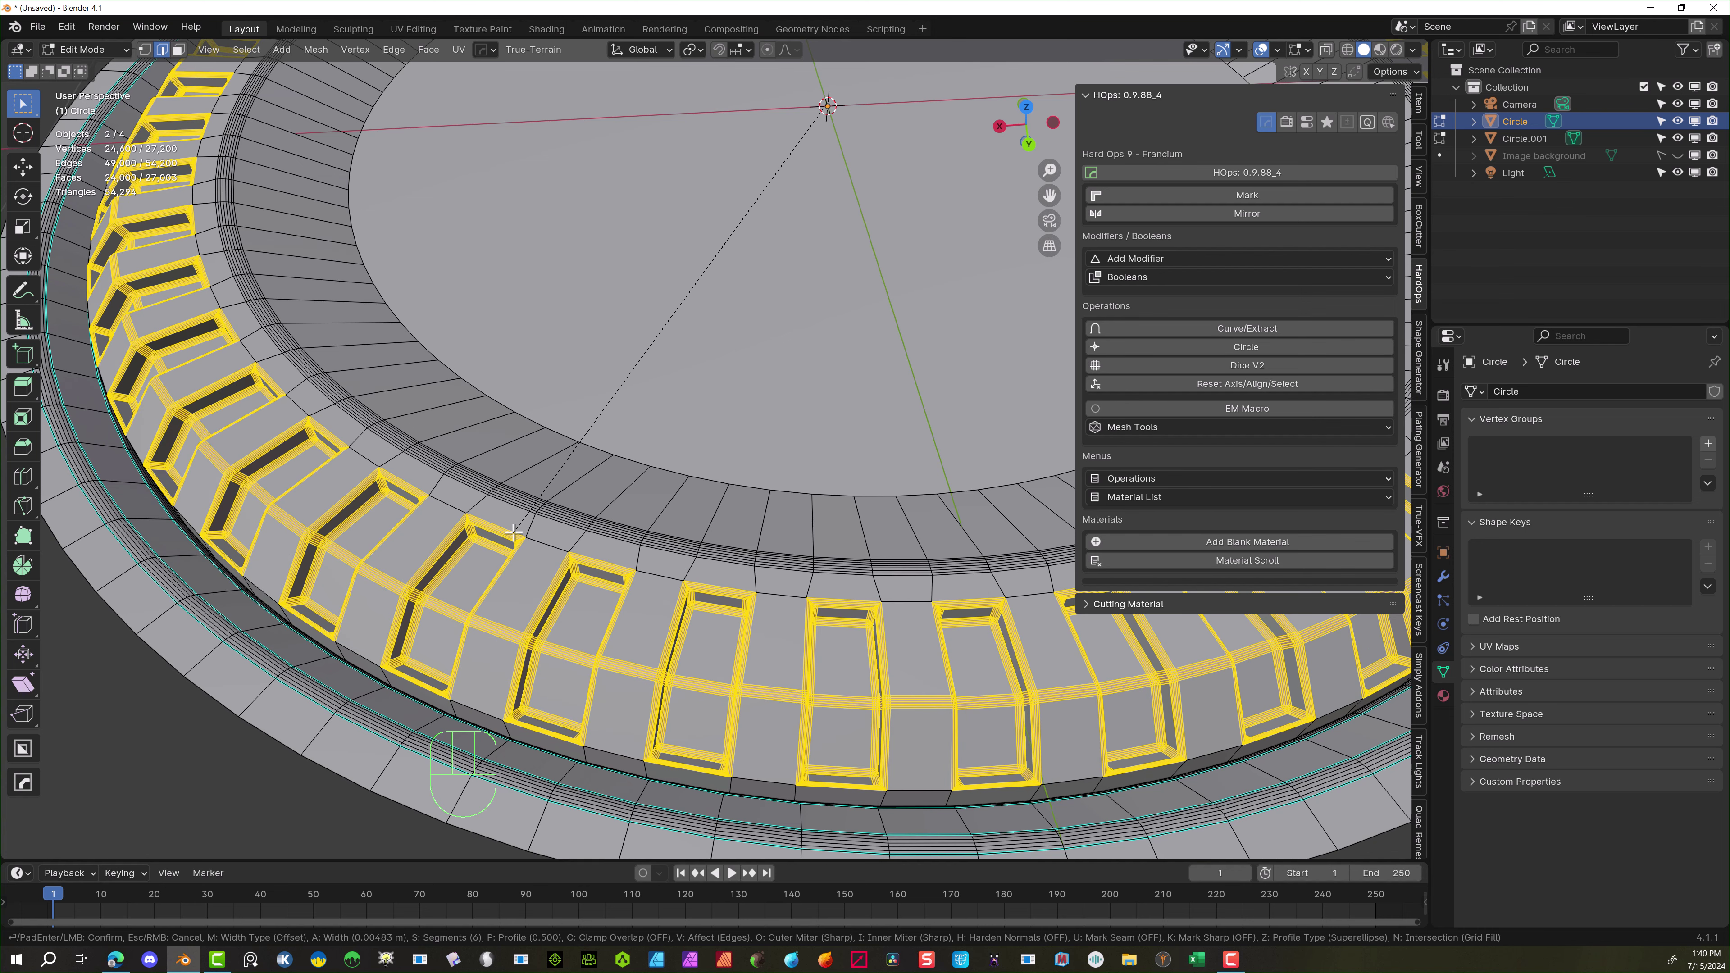
left_click(514, 532)
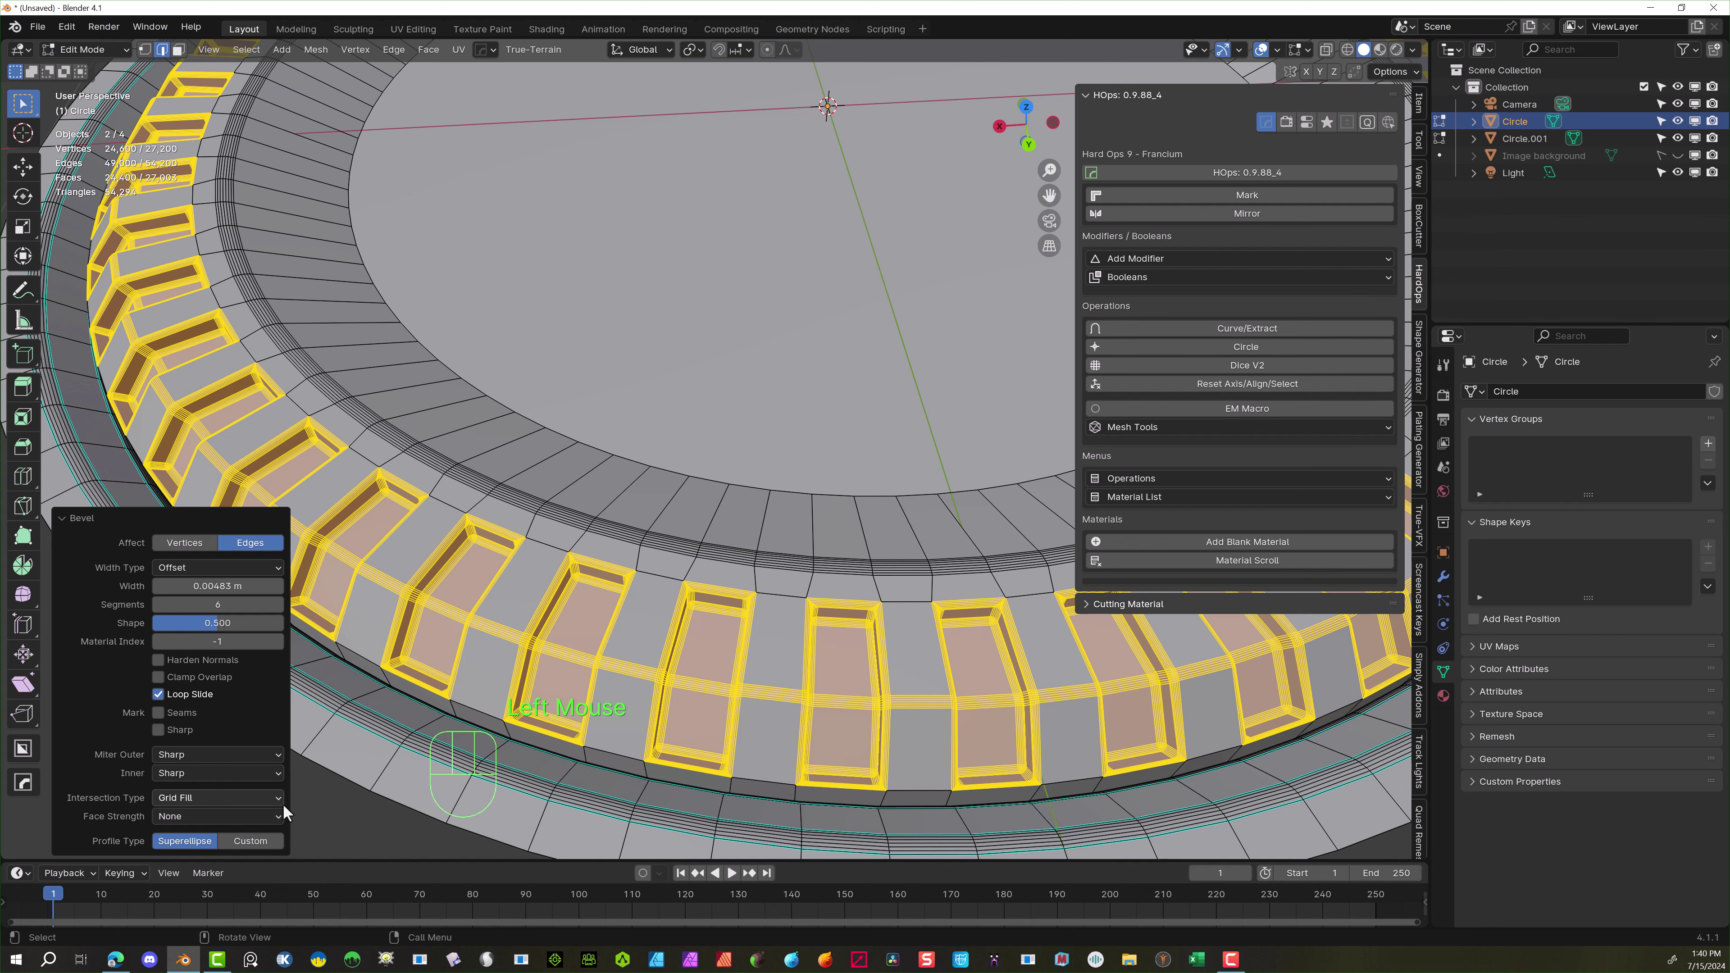
left_click(298, 821)
Select the edge loop around the disc's flat central face and mark it sharp
scroll(761, 227, "down", 2)
scroll(762, 228, "down", 1)
middle_click_drag(761, 227, 569, 279)
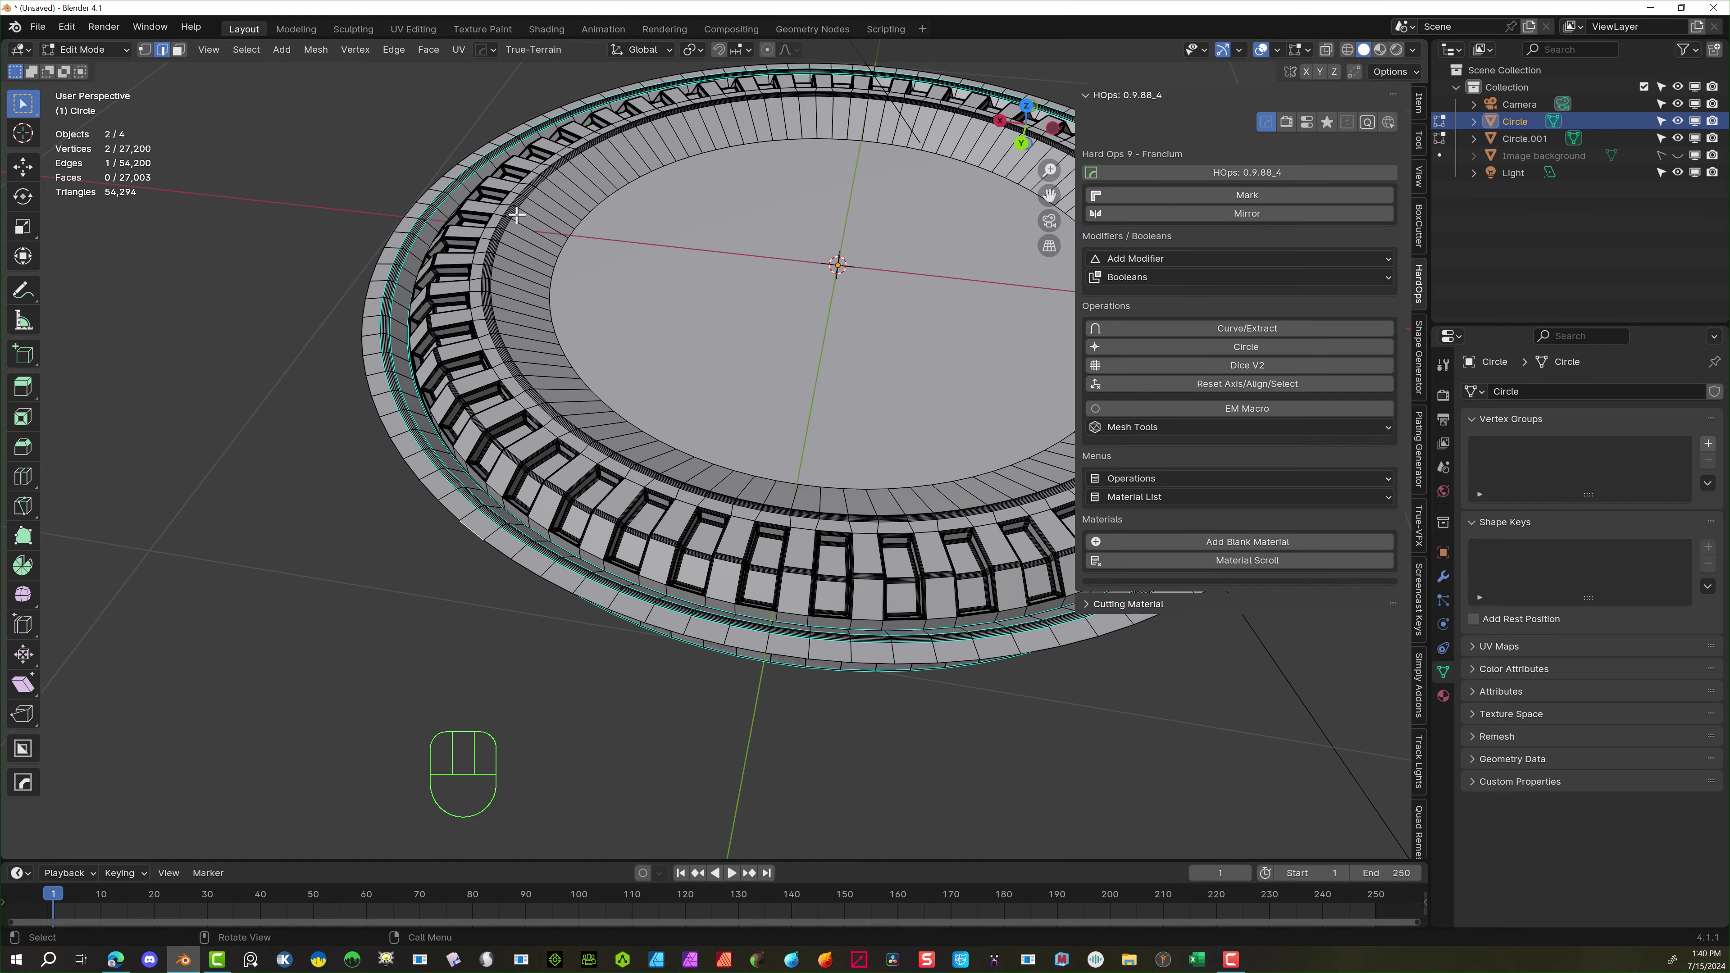
left_click(560, 254, "alt")
left_click(563, 257, "alt")
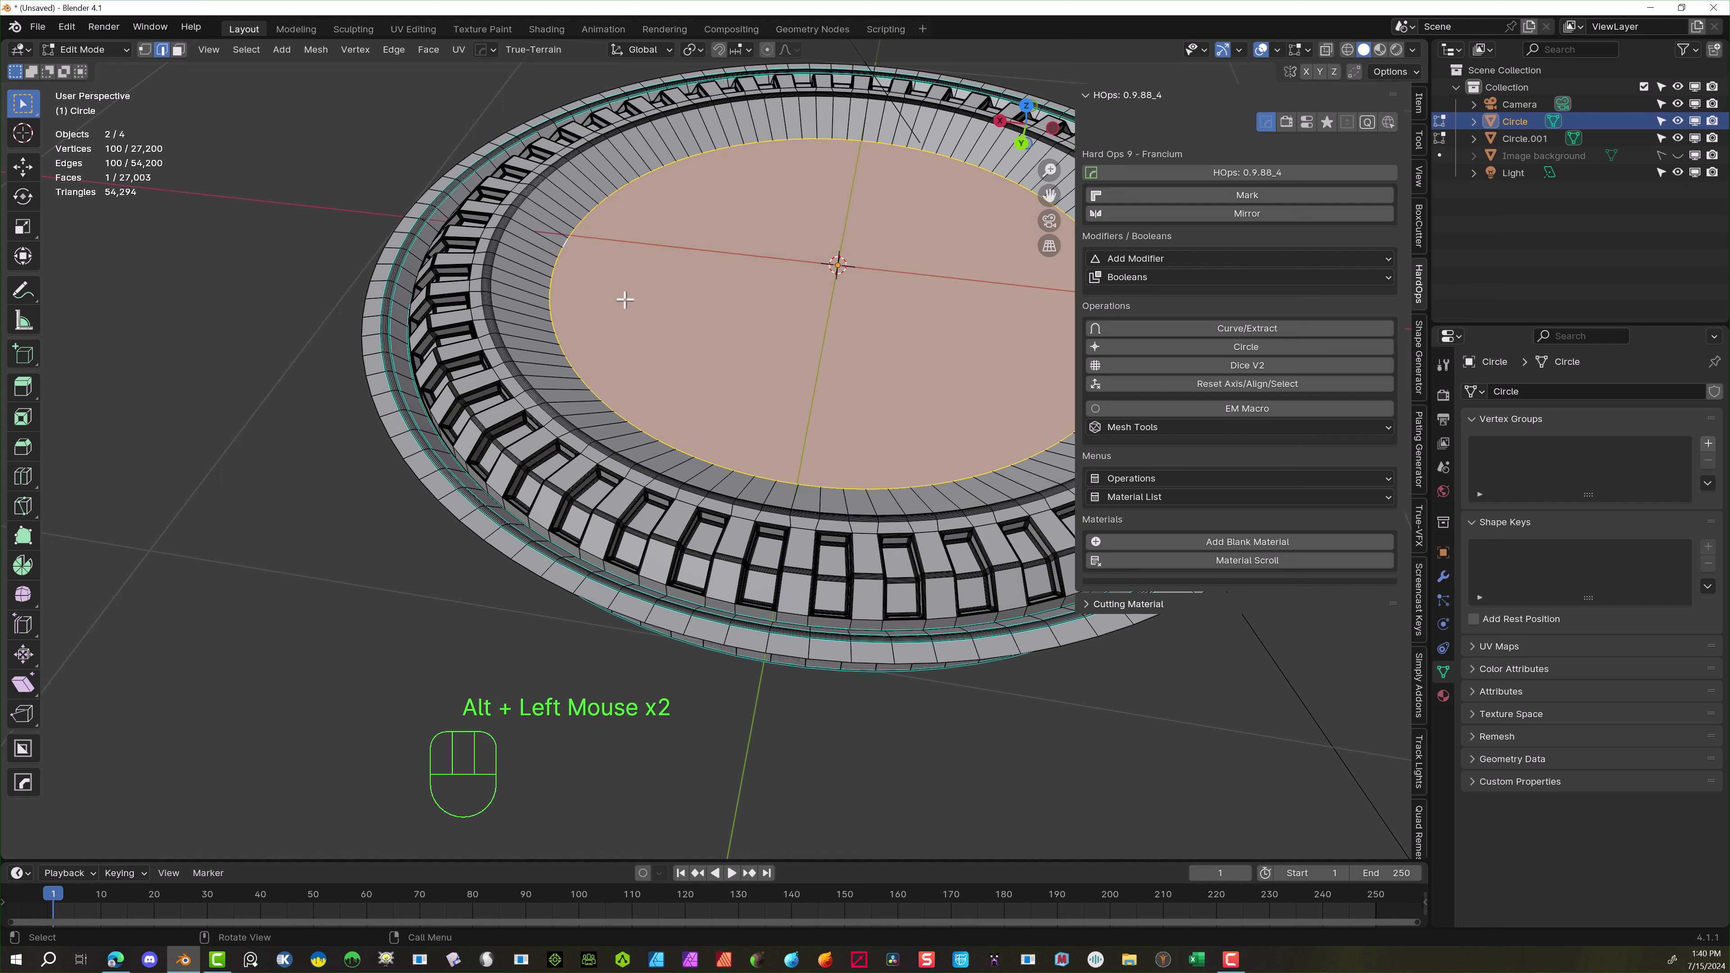
right_click(562, 284)
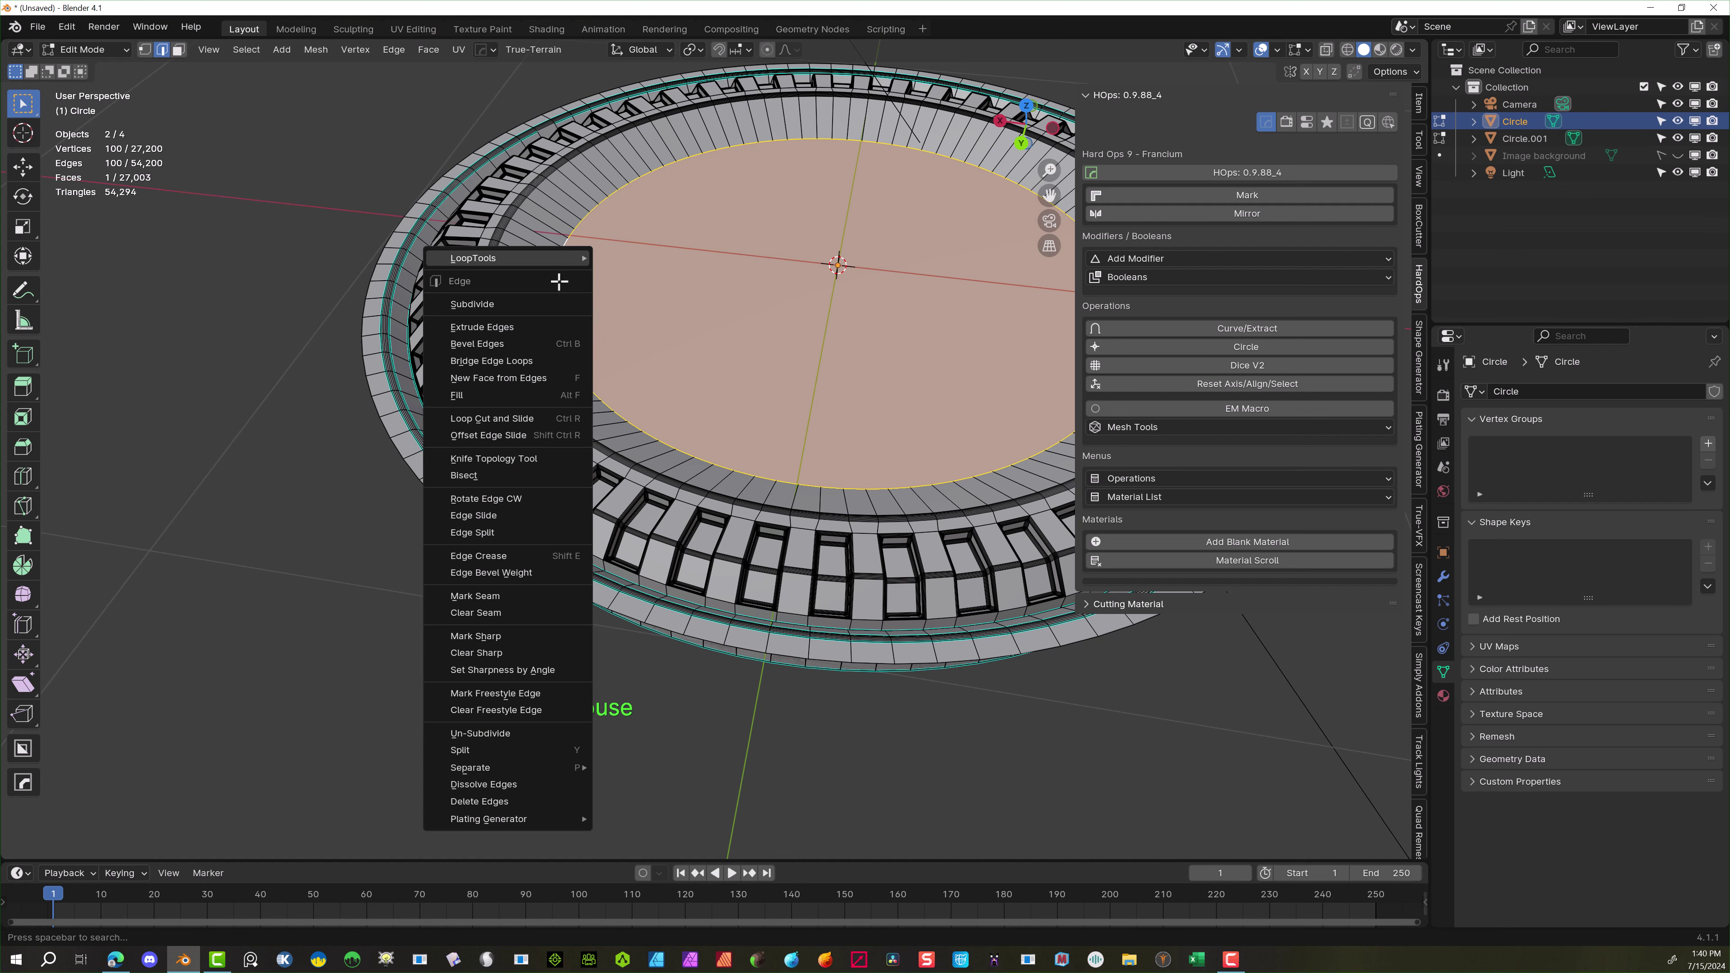
right_click(655, 203)
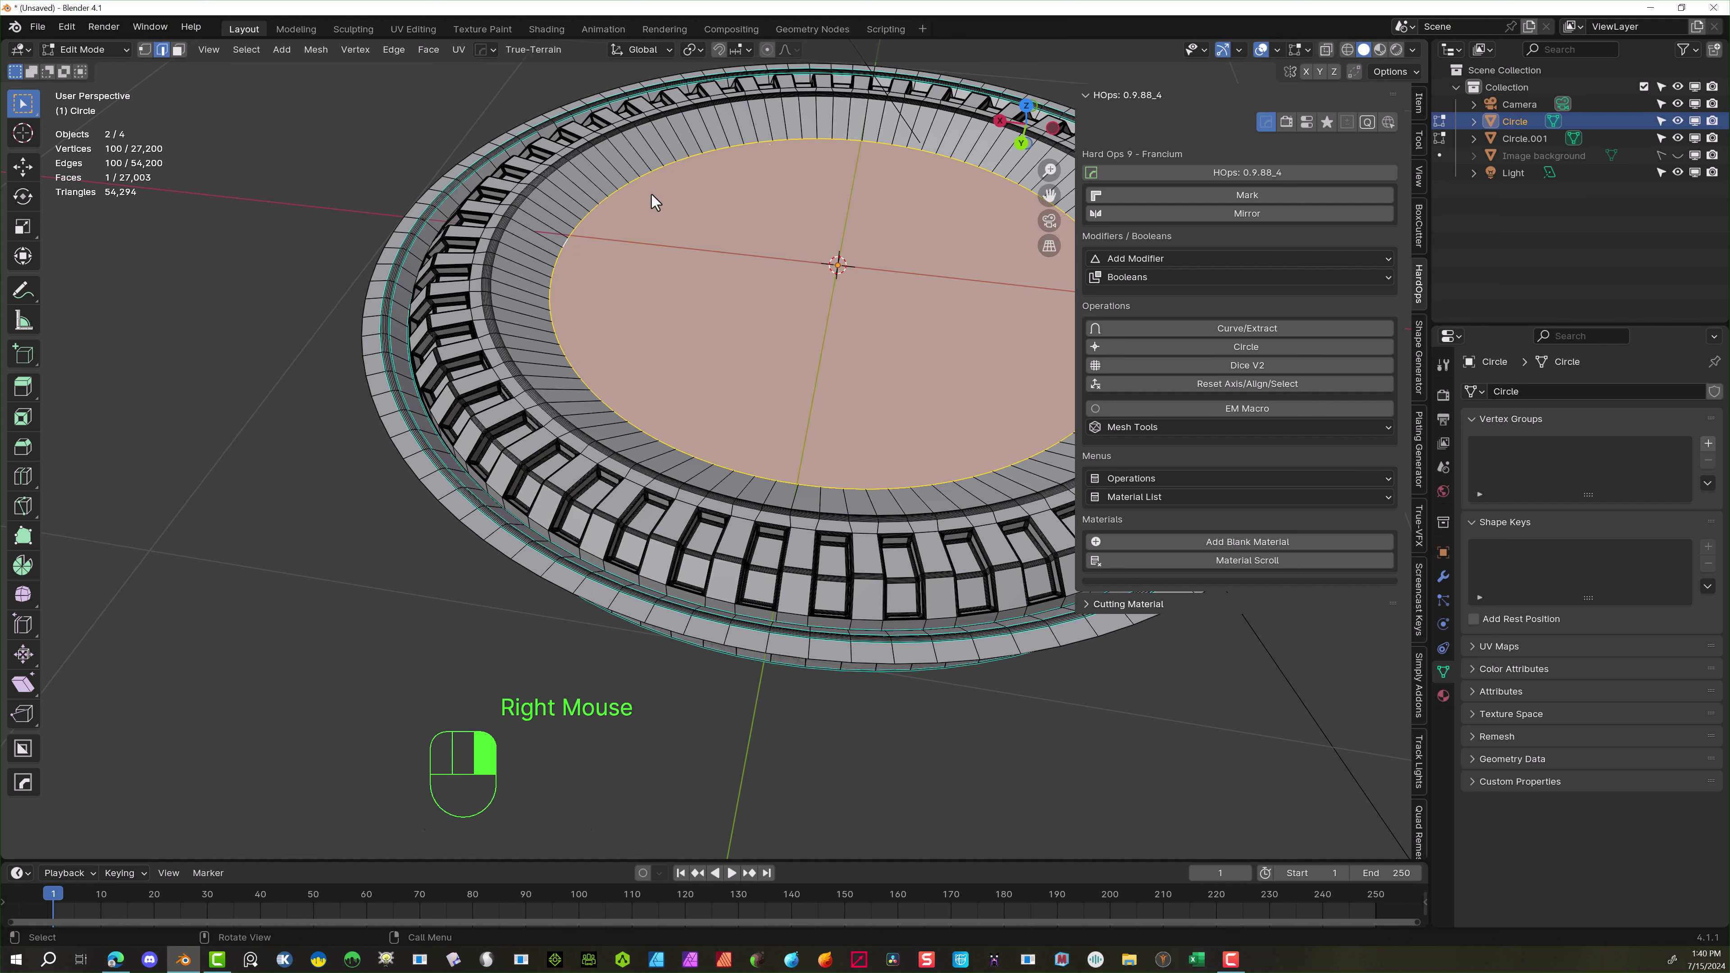
right_click(557, 279)
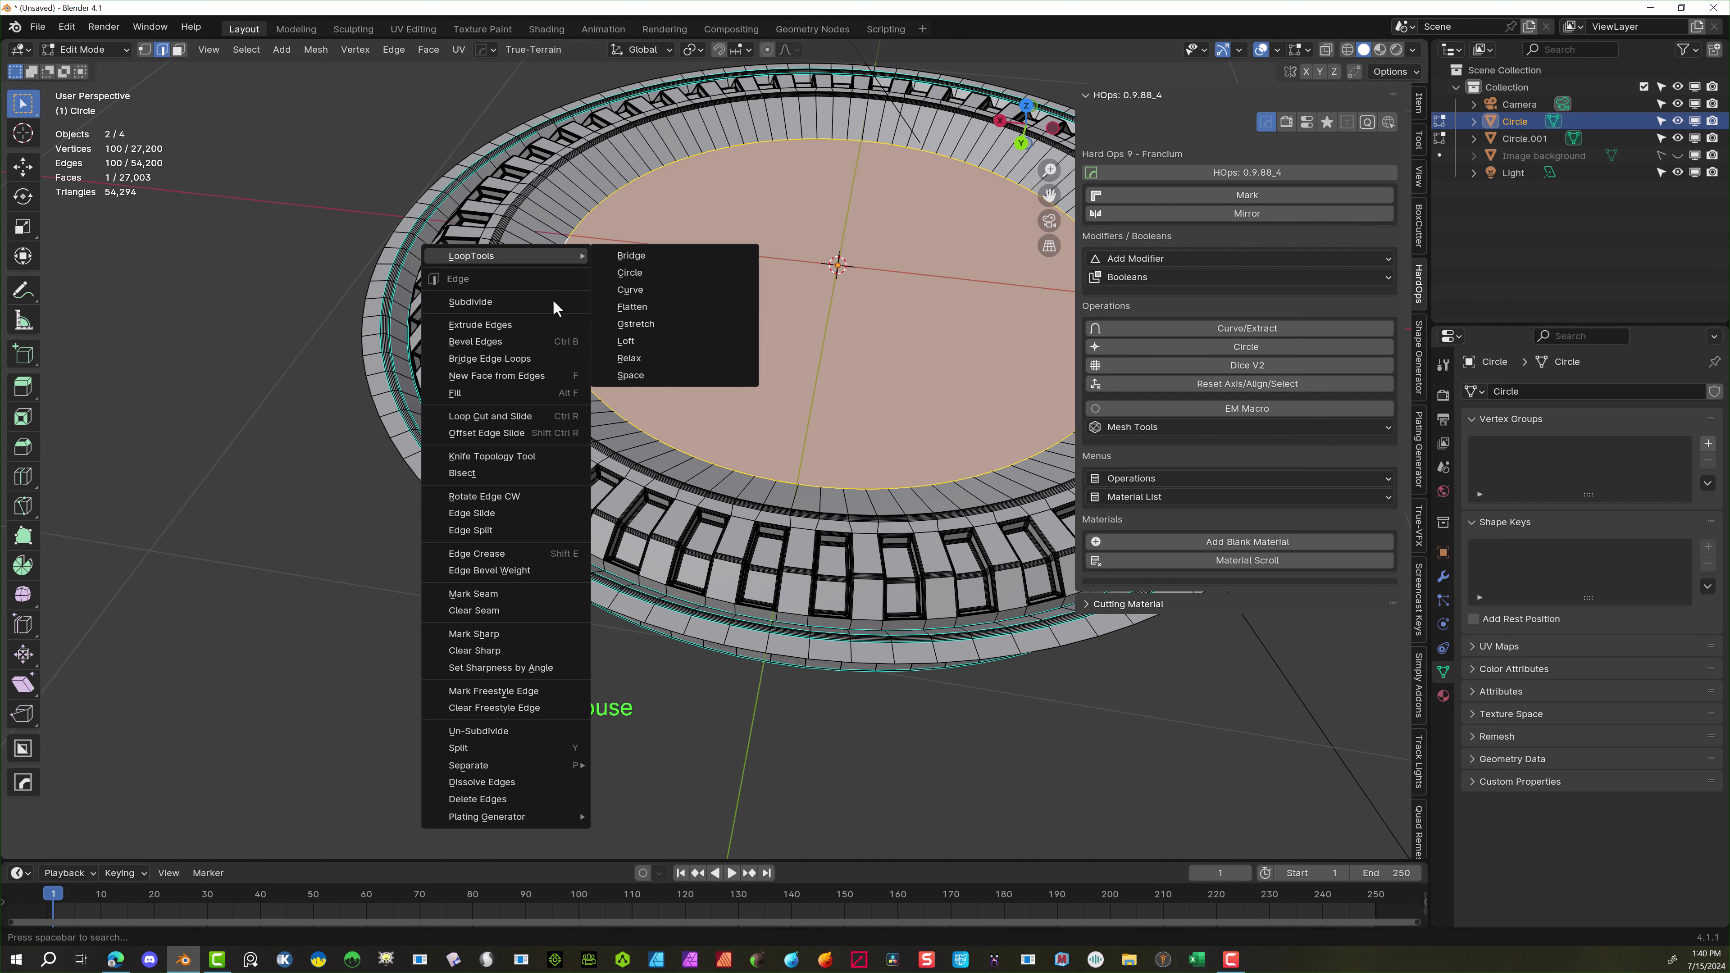
left_click(429, 645)
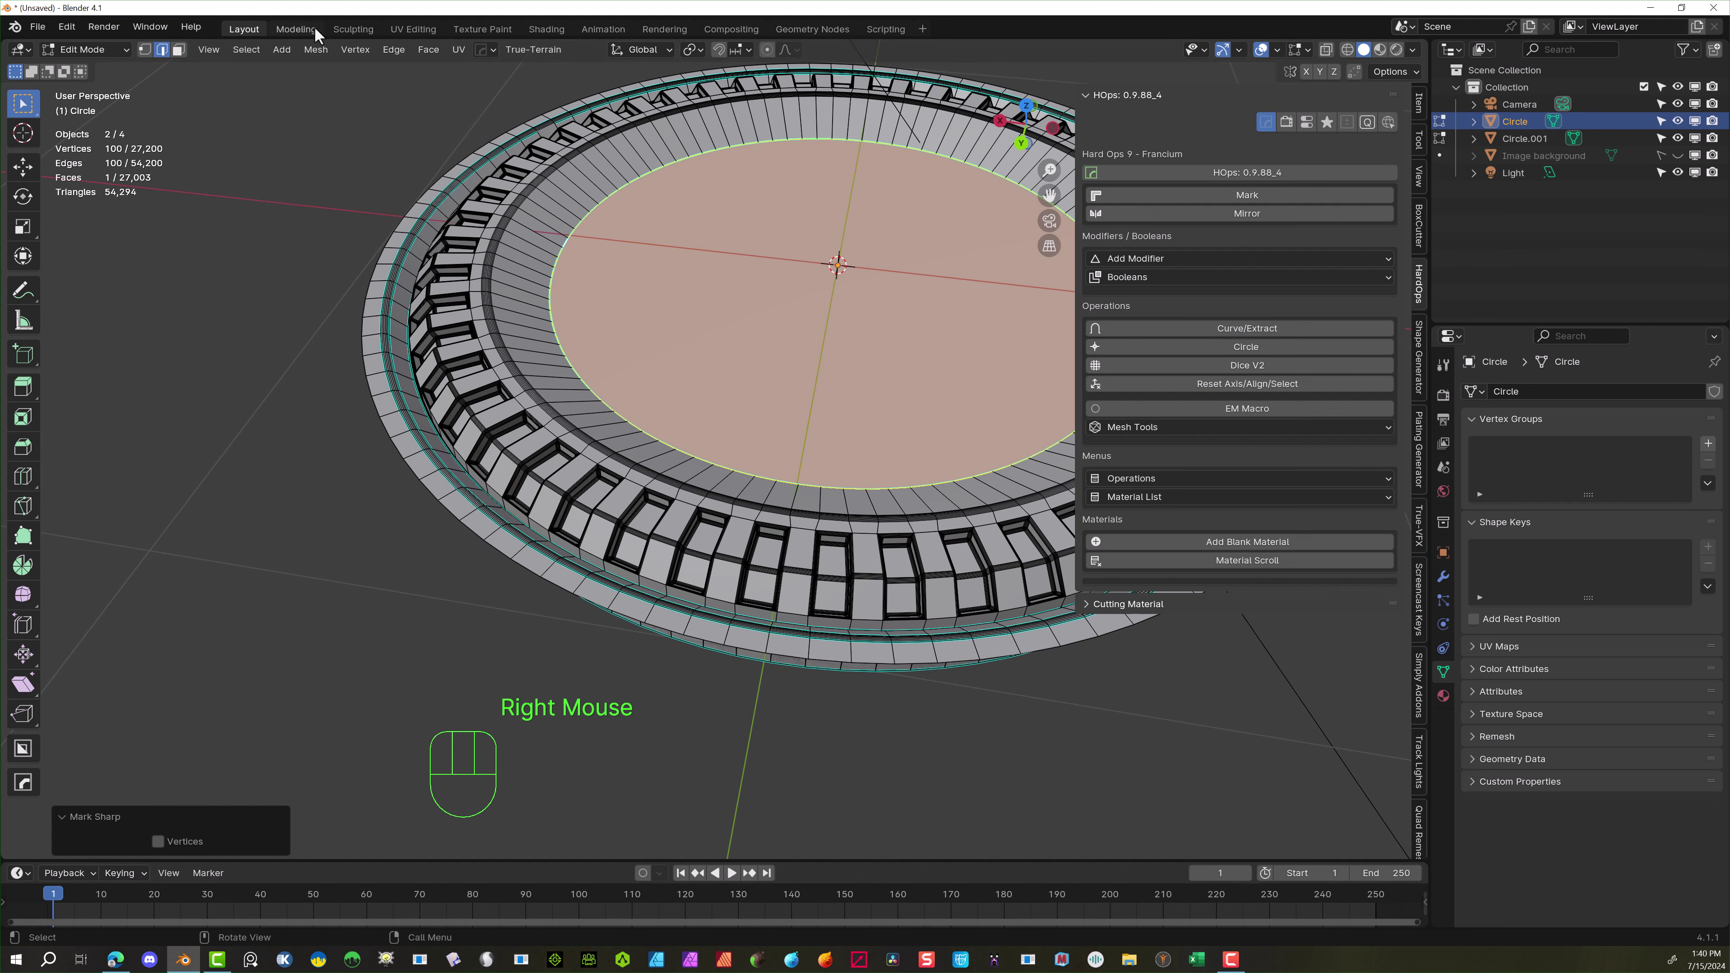
Switch to Object Mode, select the ridged disc object and apply Shade Smooth to it
left_click(83, 50)
left_click(123, 78)
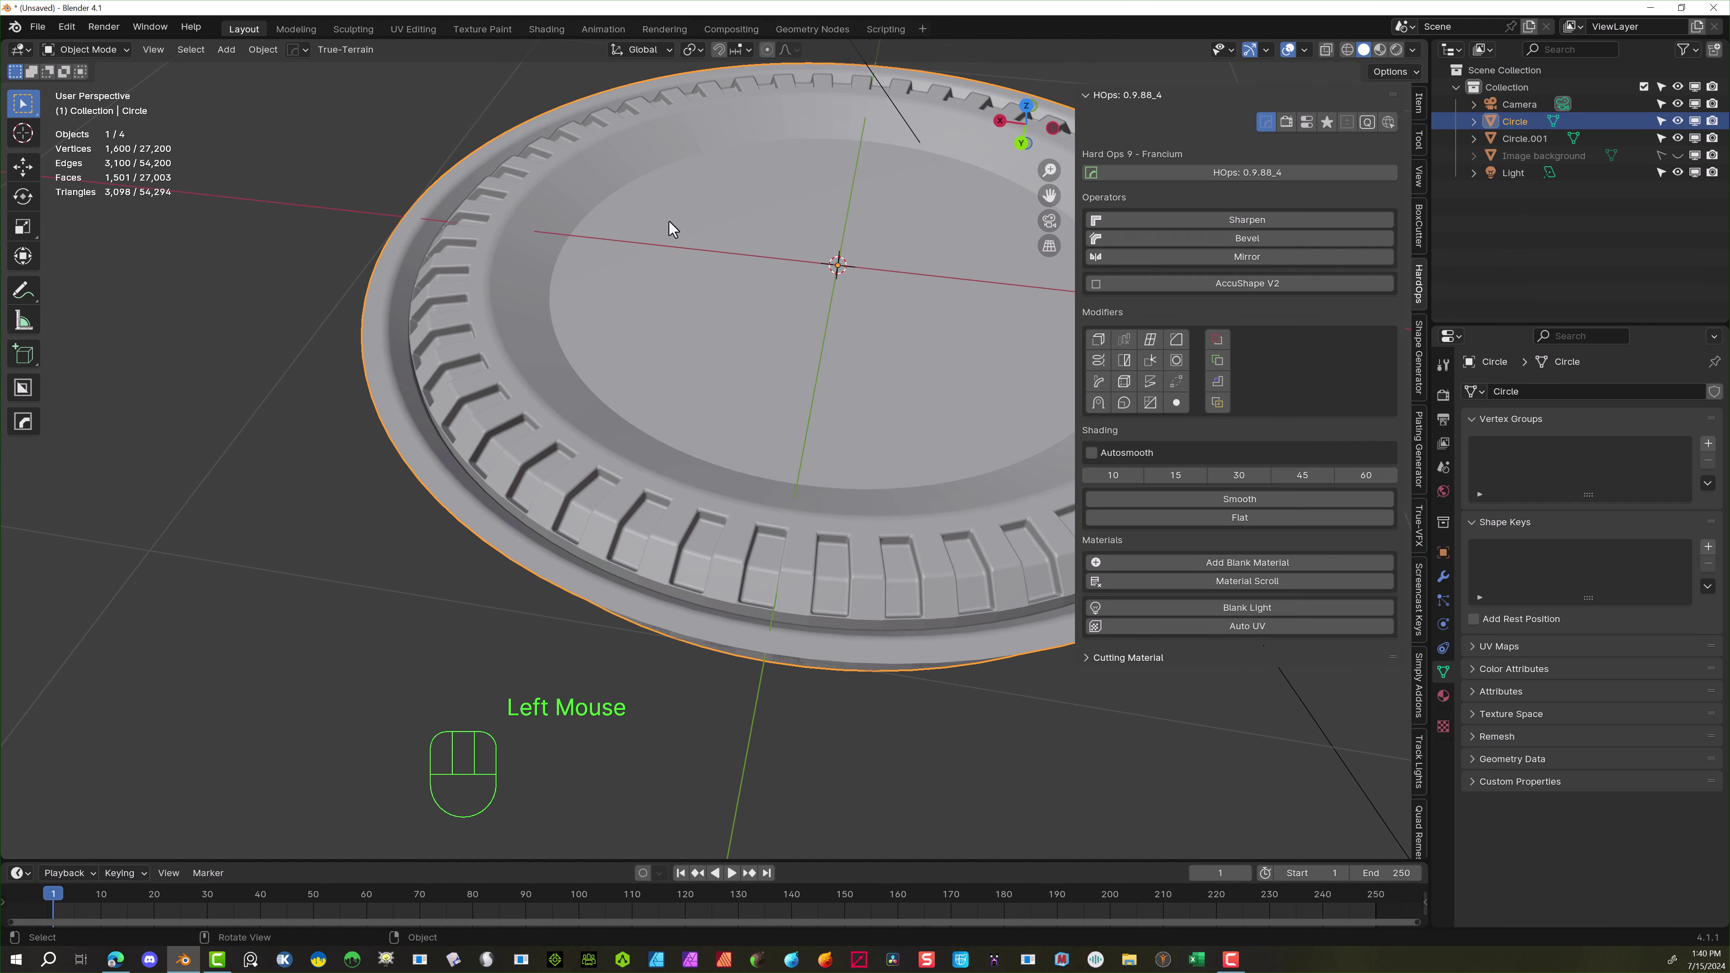
middle_click_drag(680, 243, 665, 317)
left_click(665, 316)
scroll(565, 212, "up", 3)
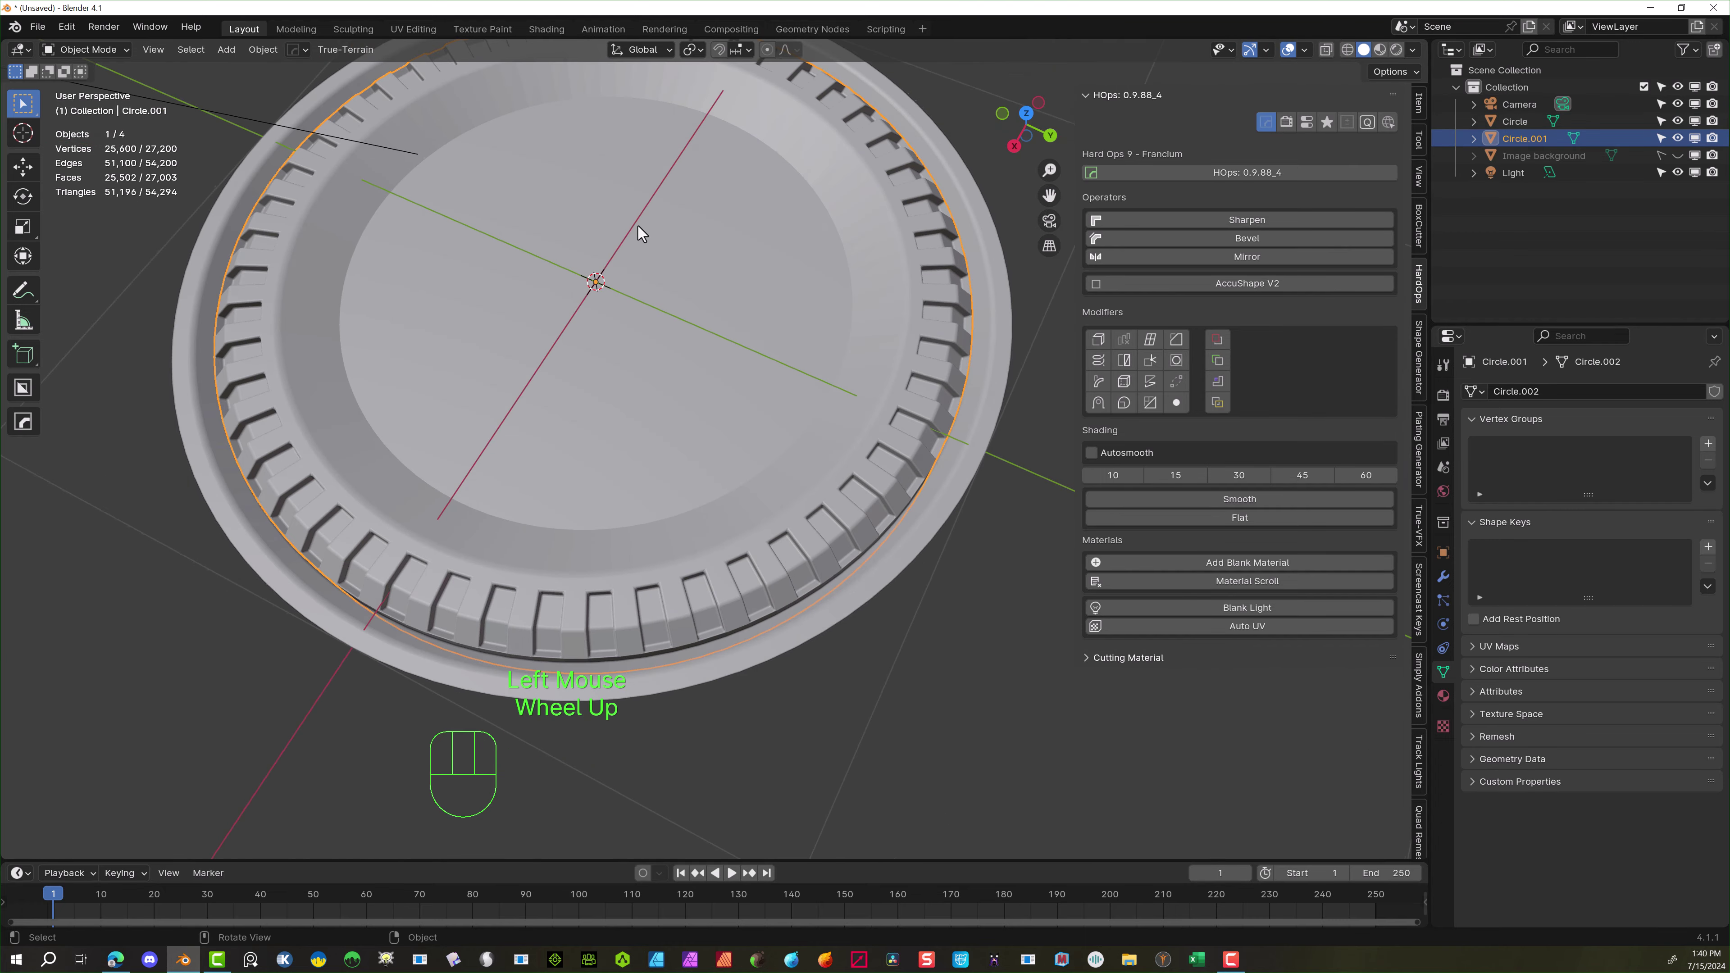
middle_click_drag(638, 226, 552, 184)
scroll(552, 184, "up", 2)
left_click_drag(1050, 196, 967, 310)
right_click(467, 315)
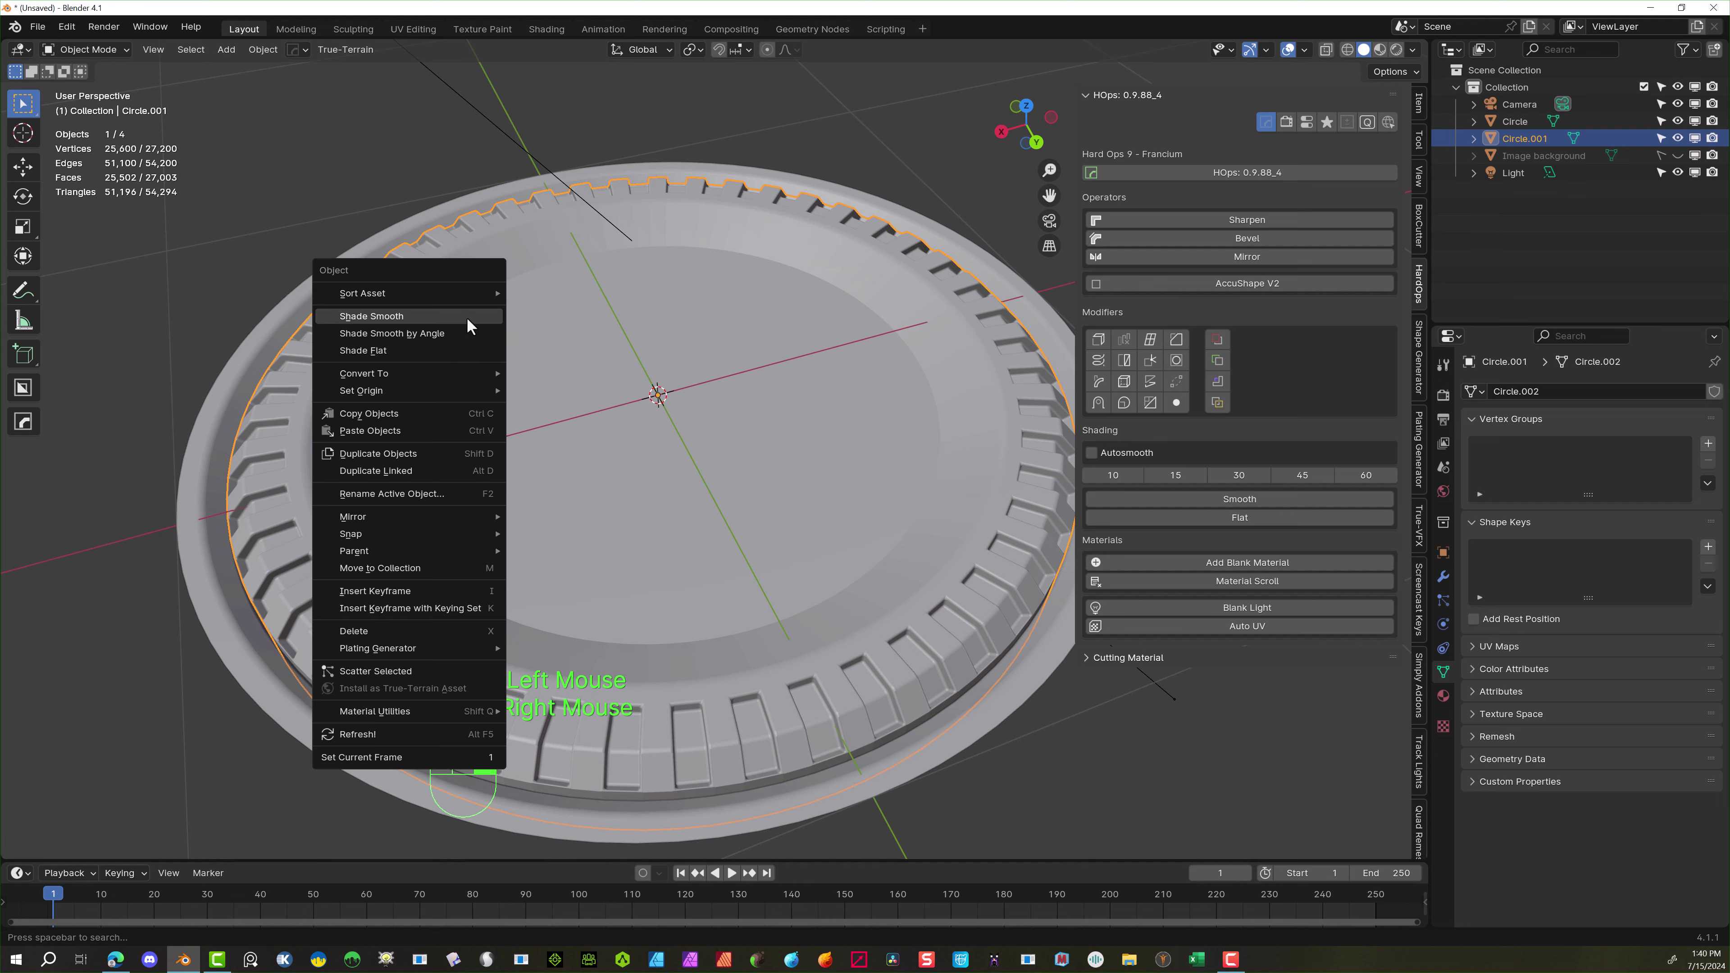
left_click(466, 316)
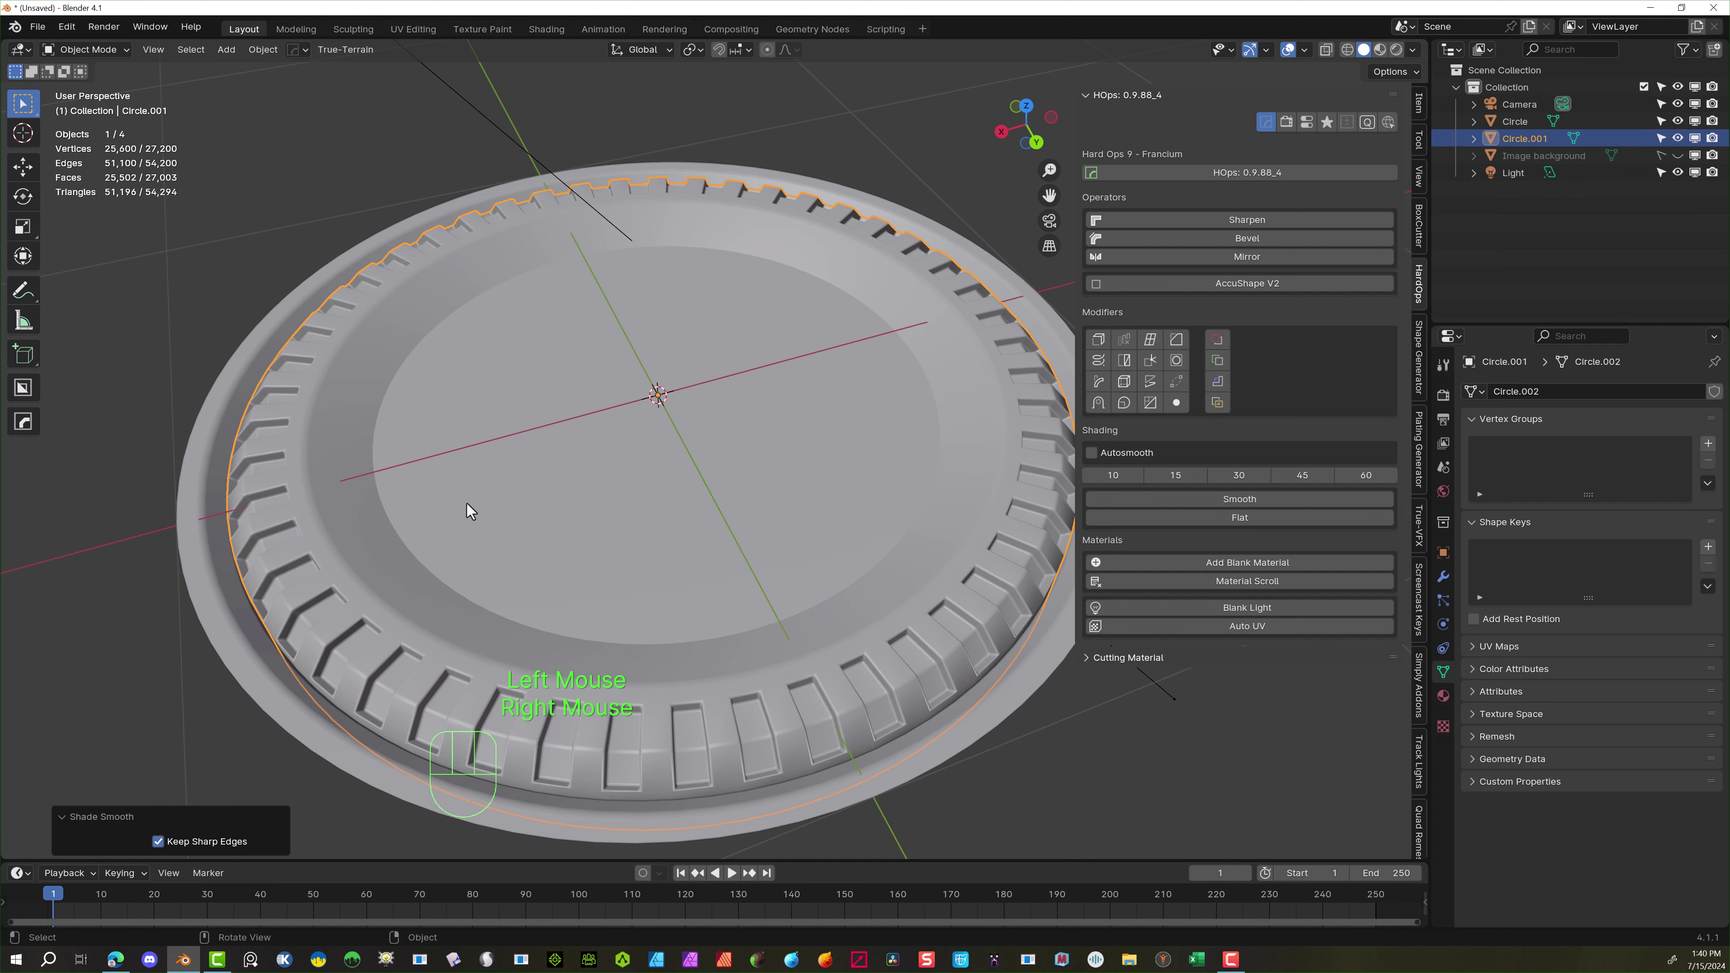
left_click(444, 420)
left_click(481, 391)
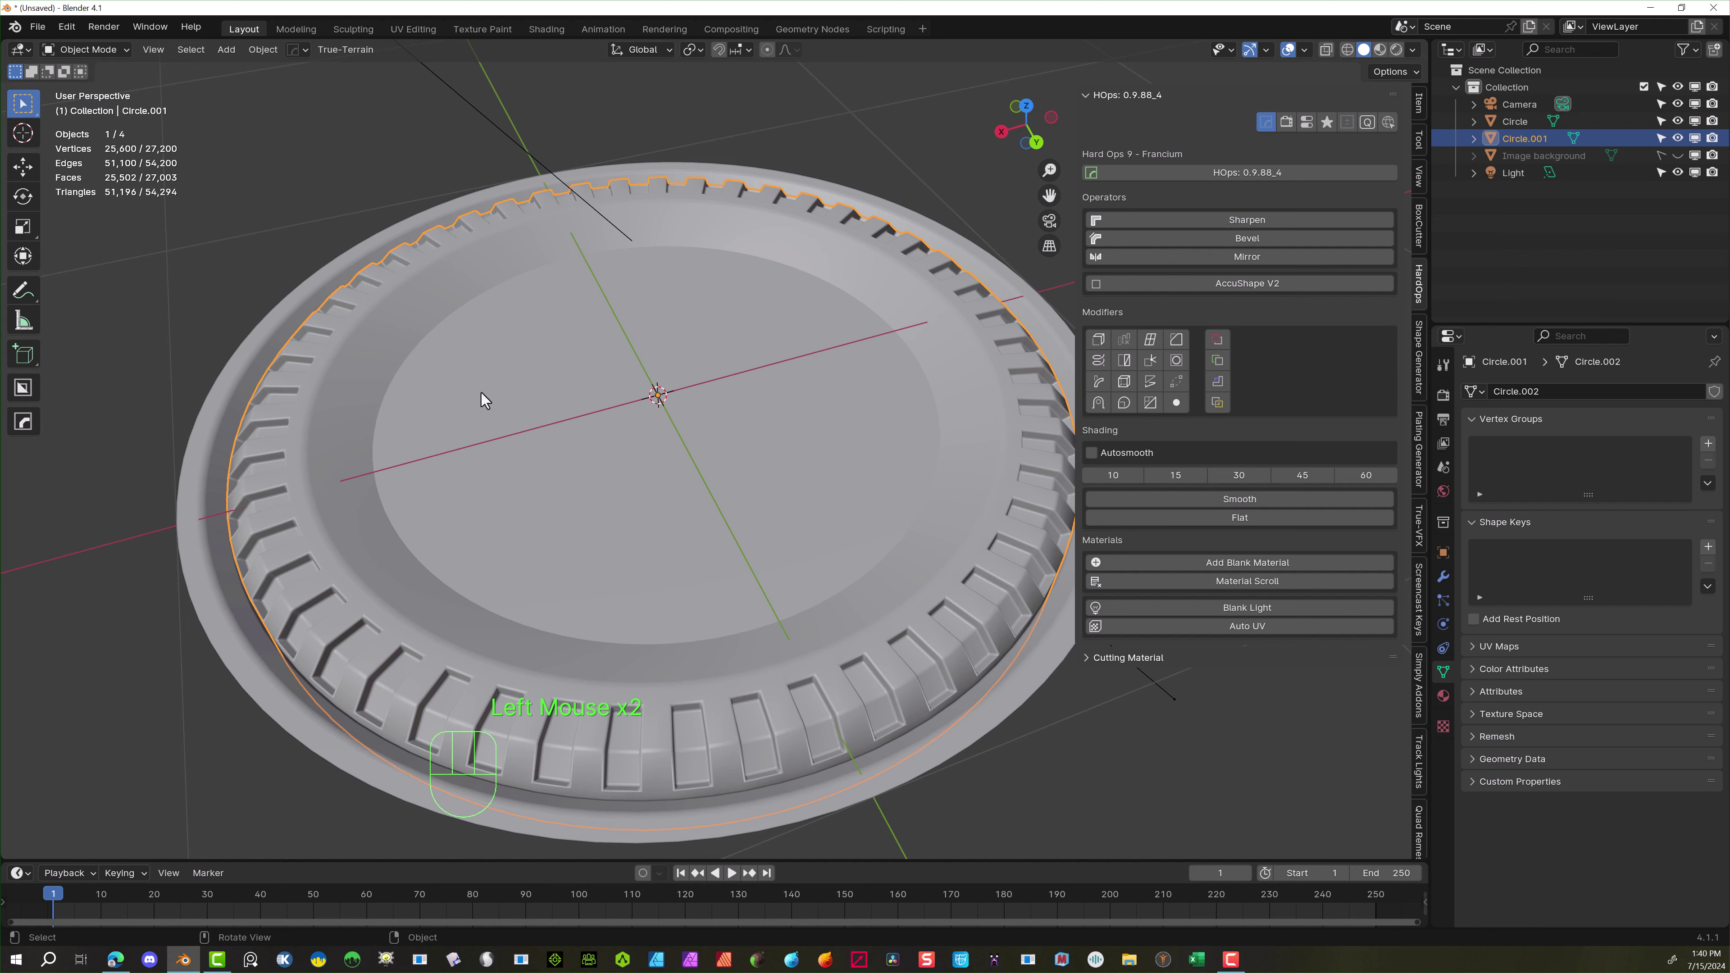
Put the ridged disc in Edit Mode and clear its mesh selection
right_click(480, 391)
left_click(85, 49)
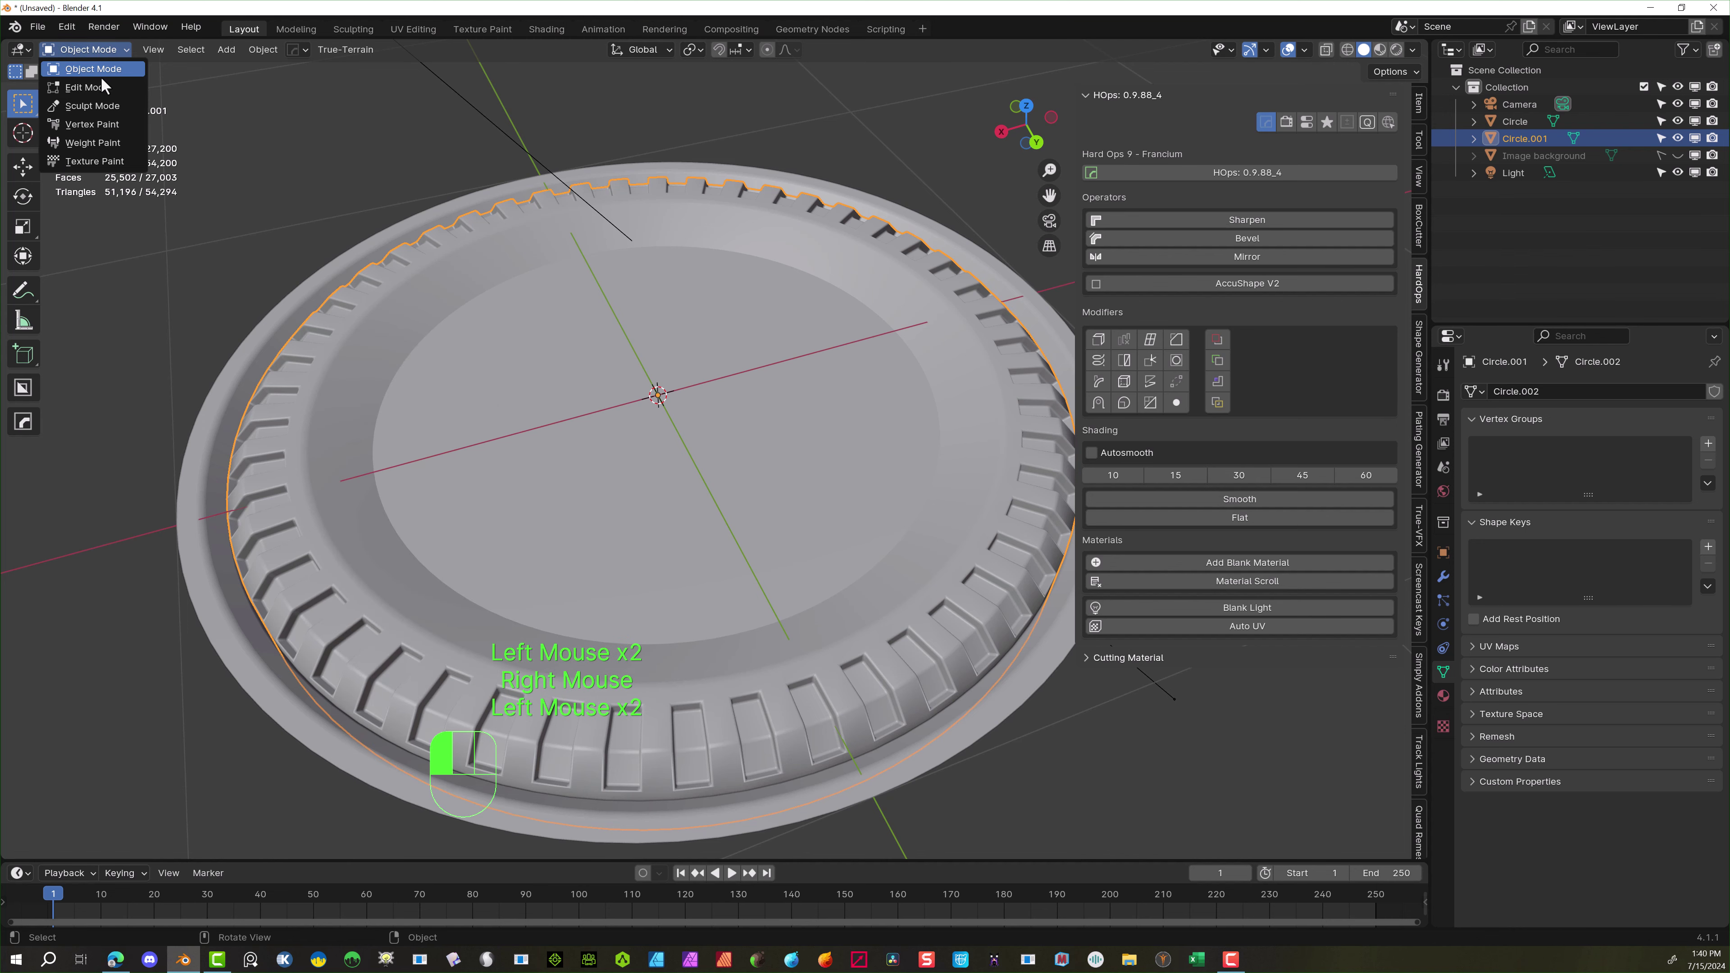
left_click(88, 88)
left_click(422, 375)
left_click(269, 160)
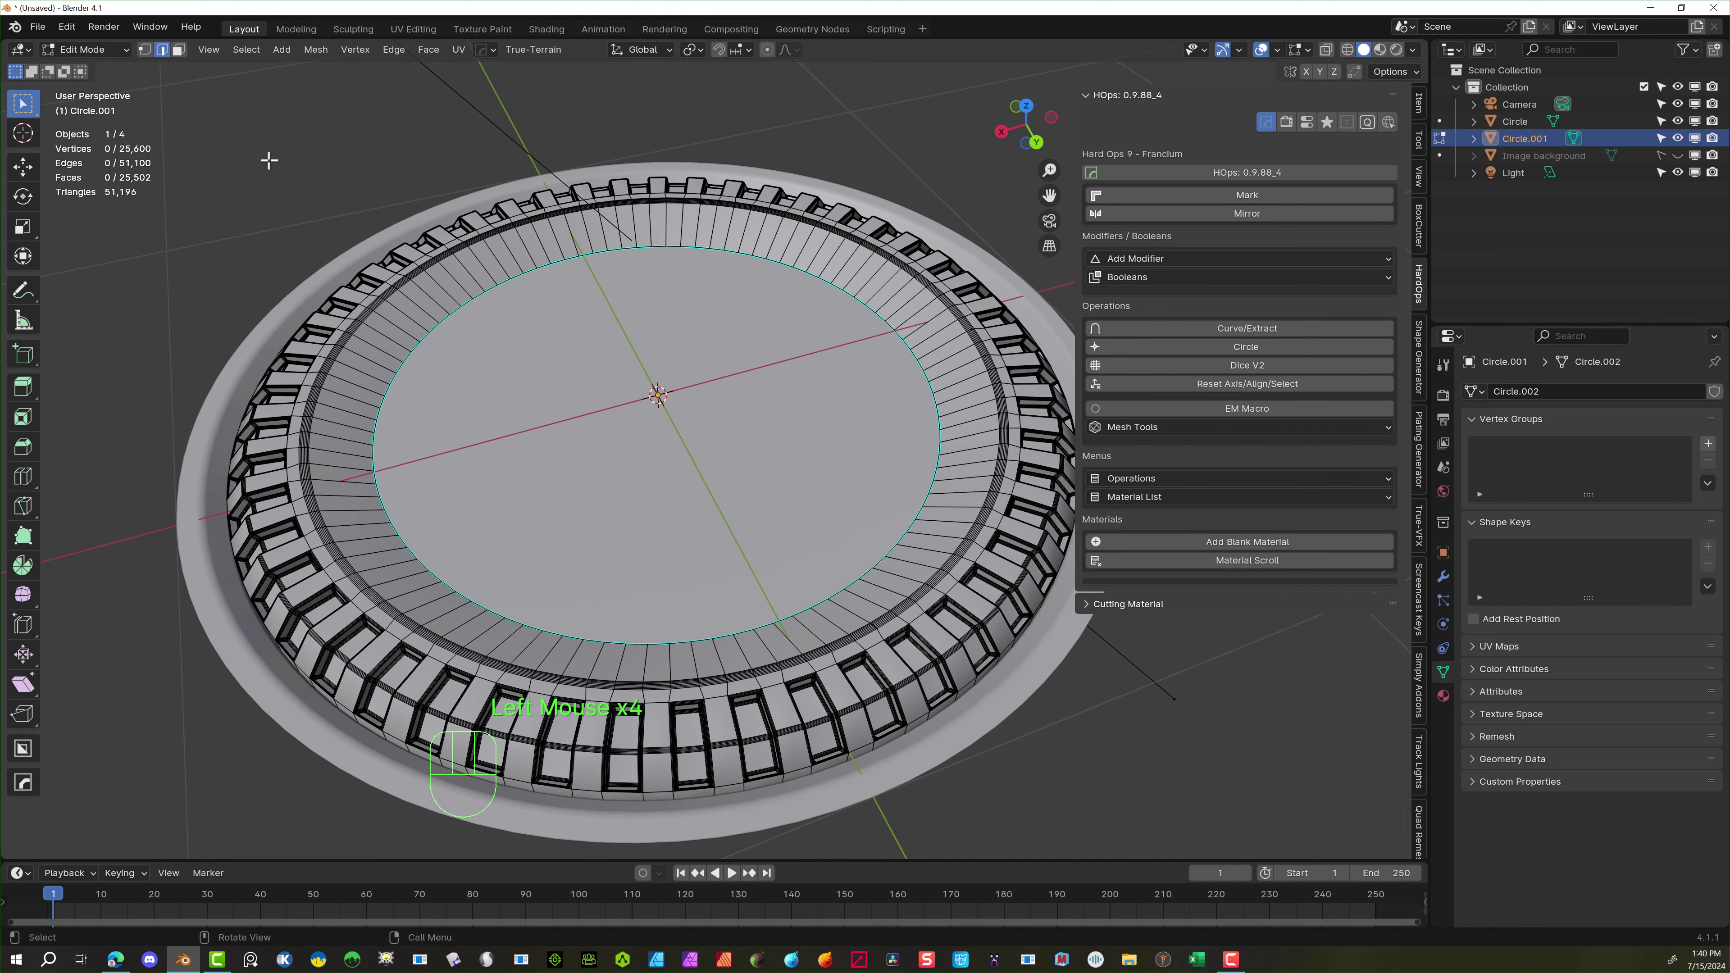
middle_click_drag(351, 160, 441, 141)
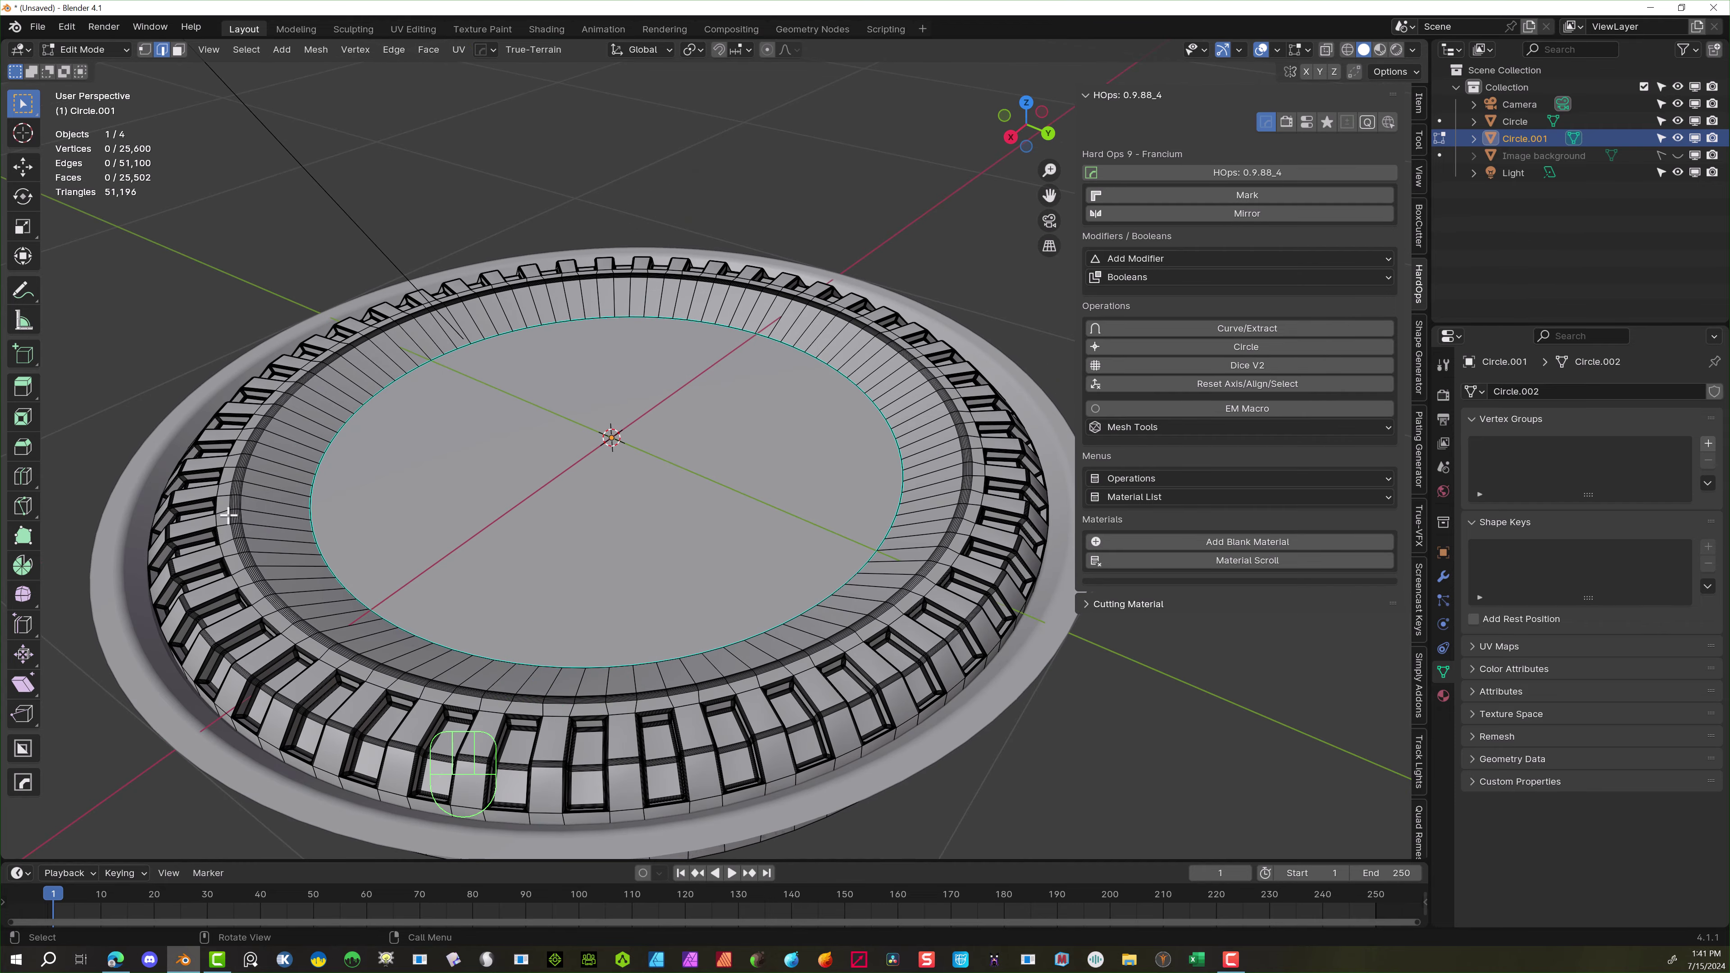
Switch to Object Mode and apply the HOps Csharp sharpen to the ridged disc with 30° sharpness and 60° smooth angle
scroll(626, 291, "down", 2)
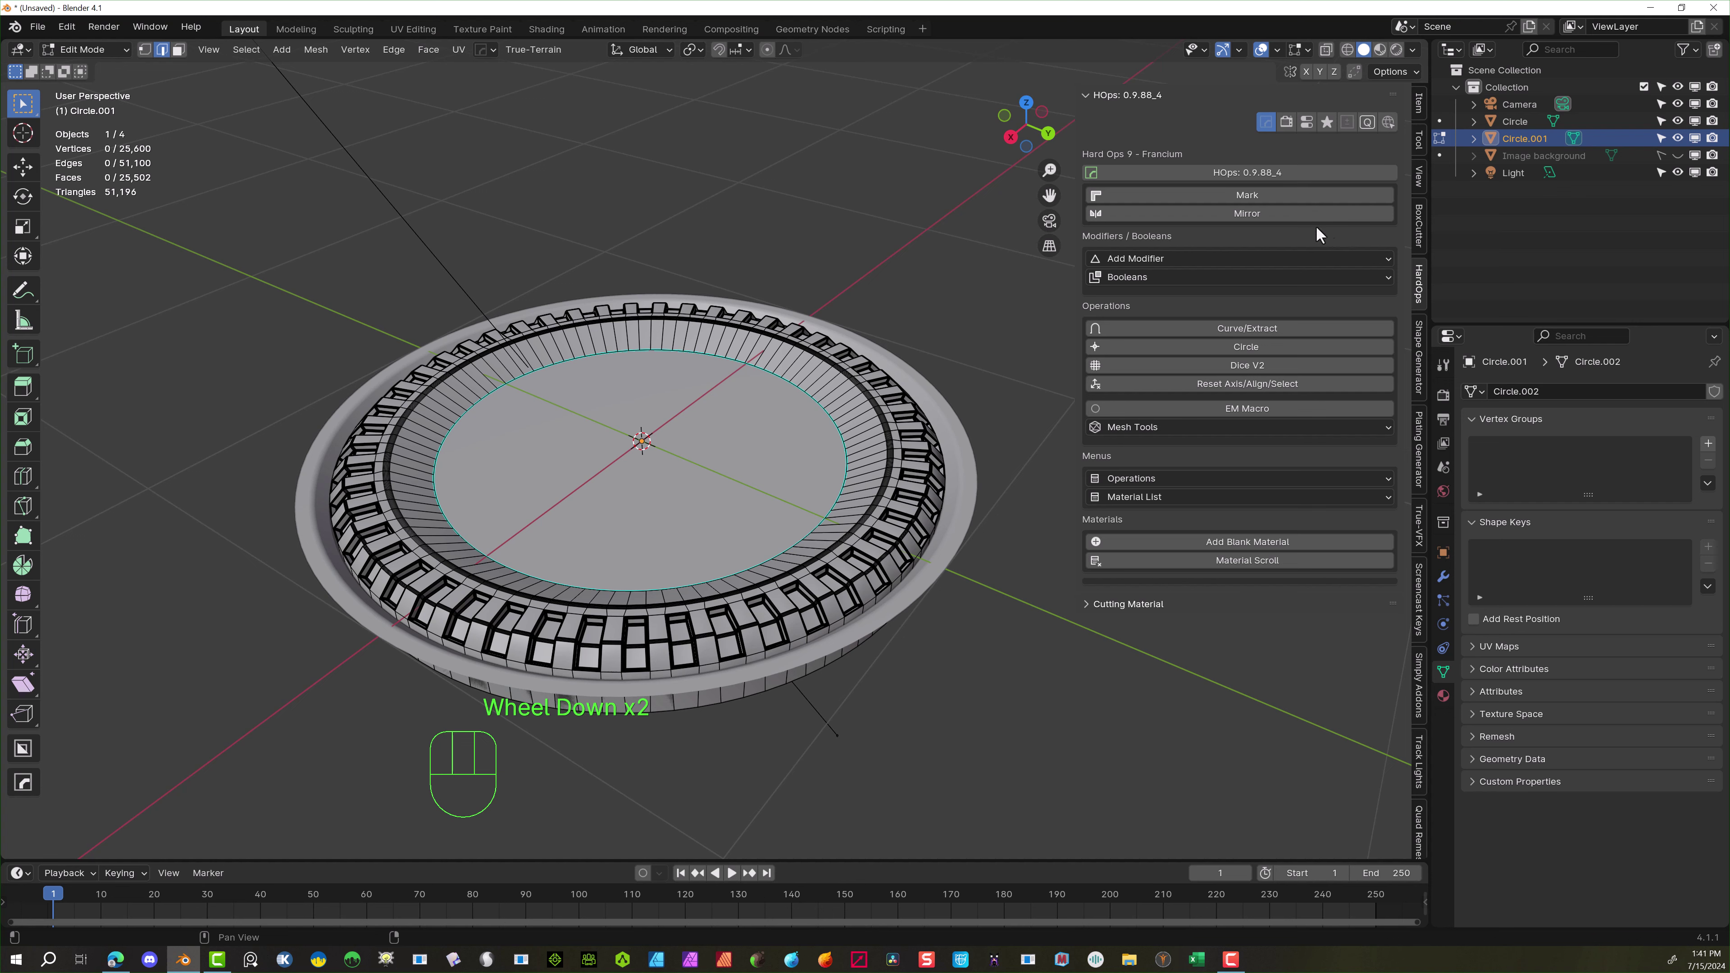
left_click(85, 49)
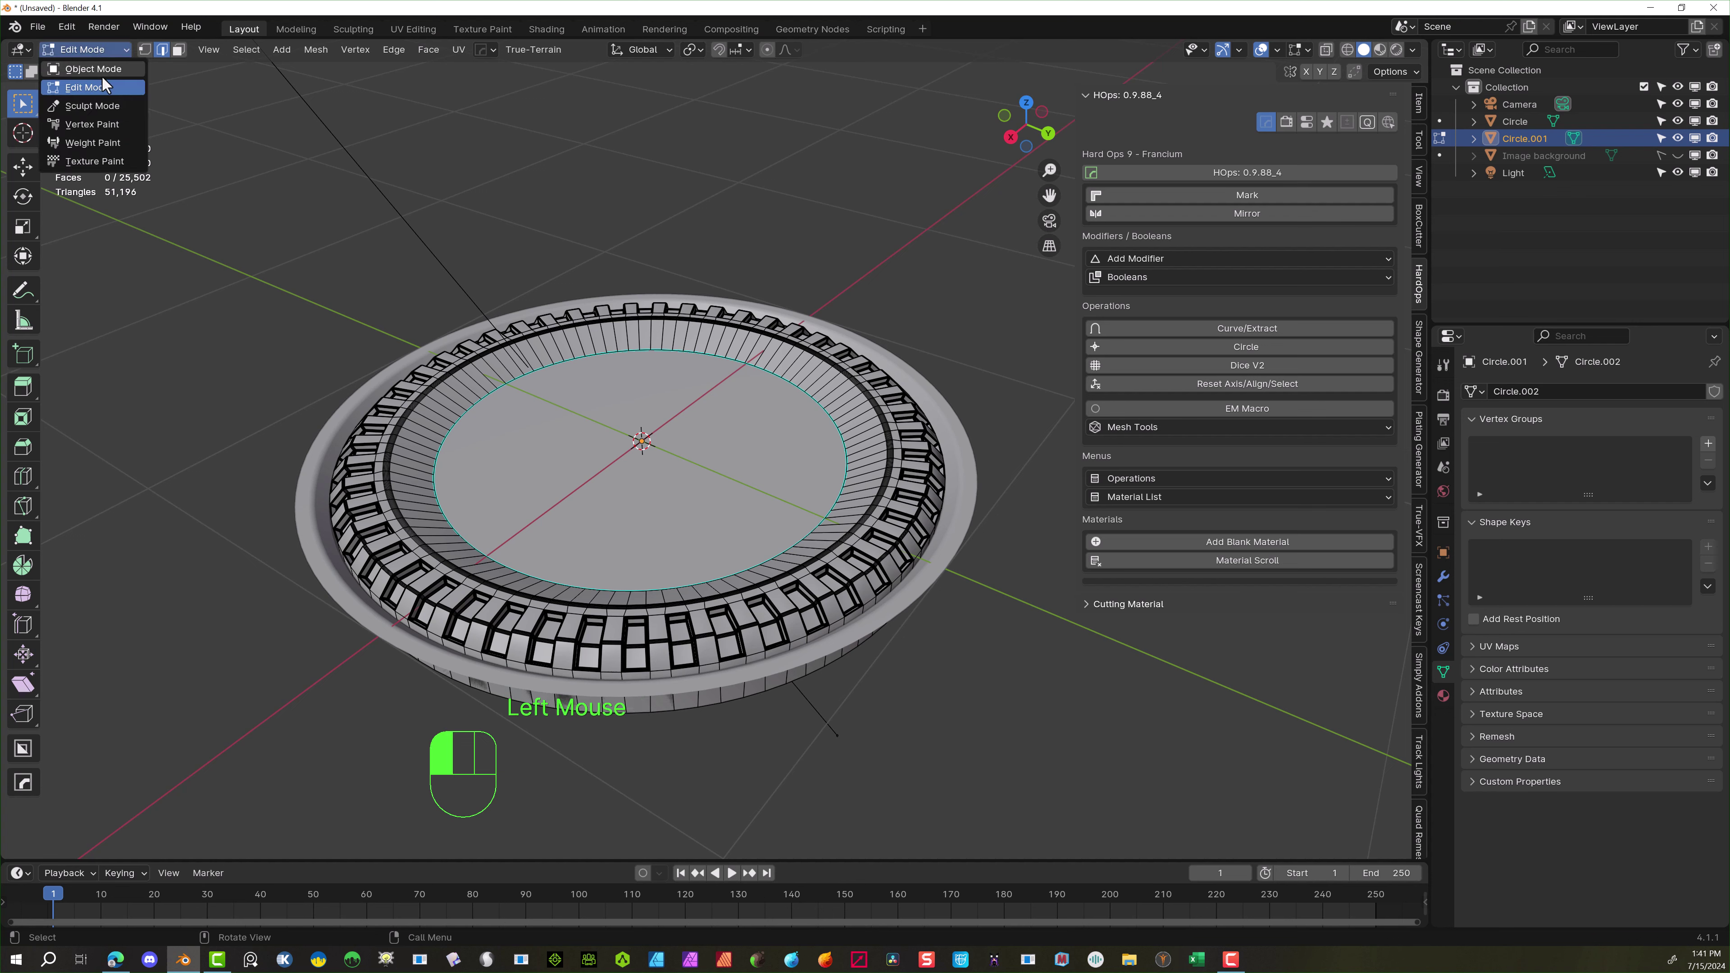
left_click(123, 80)
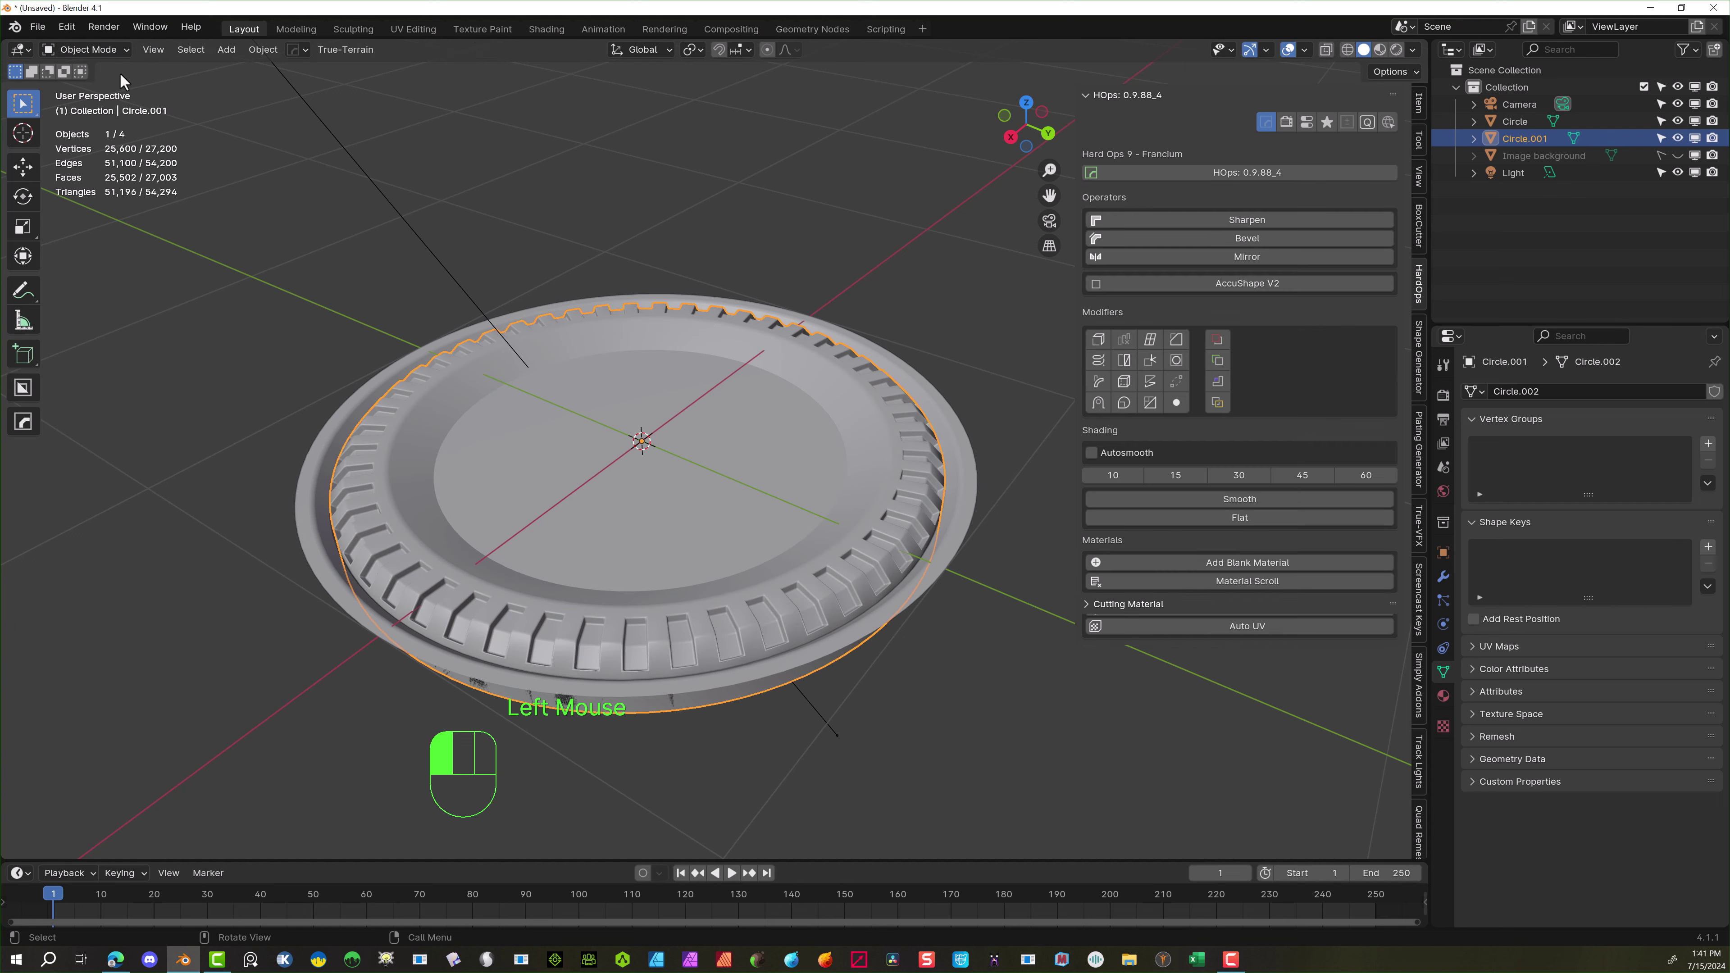
left_click(1268, 220)
left_click(170, 720)
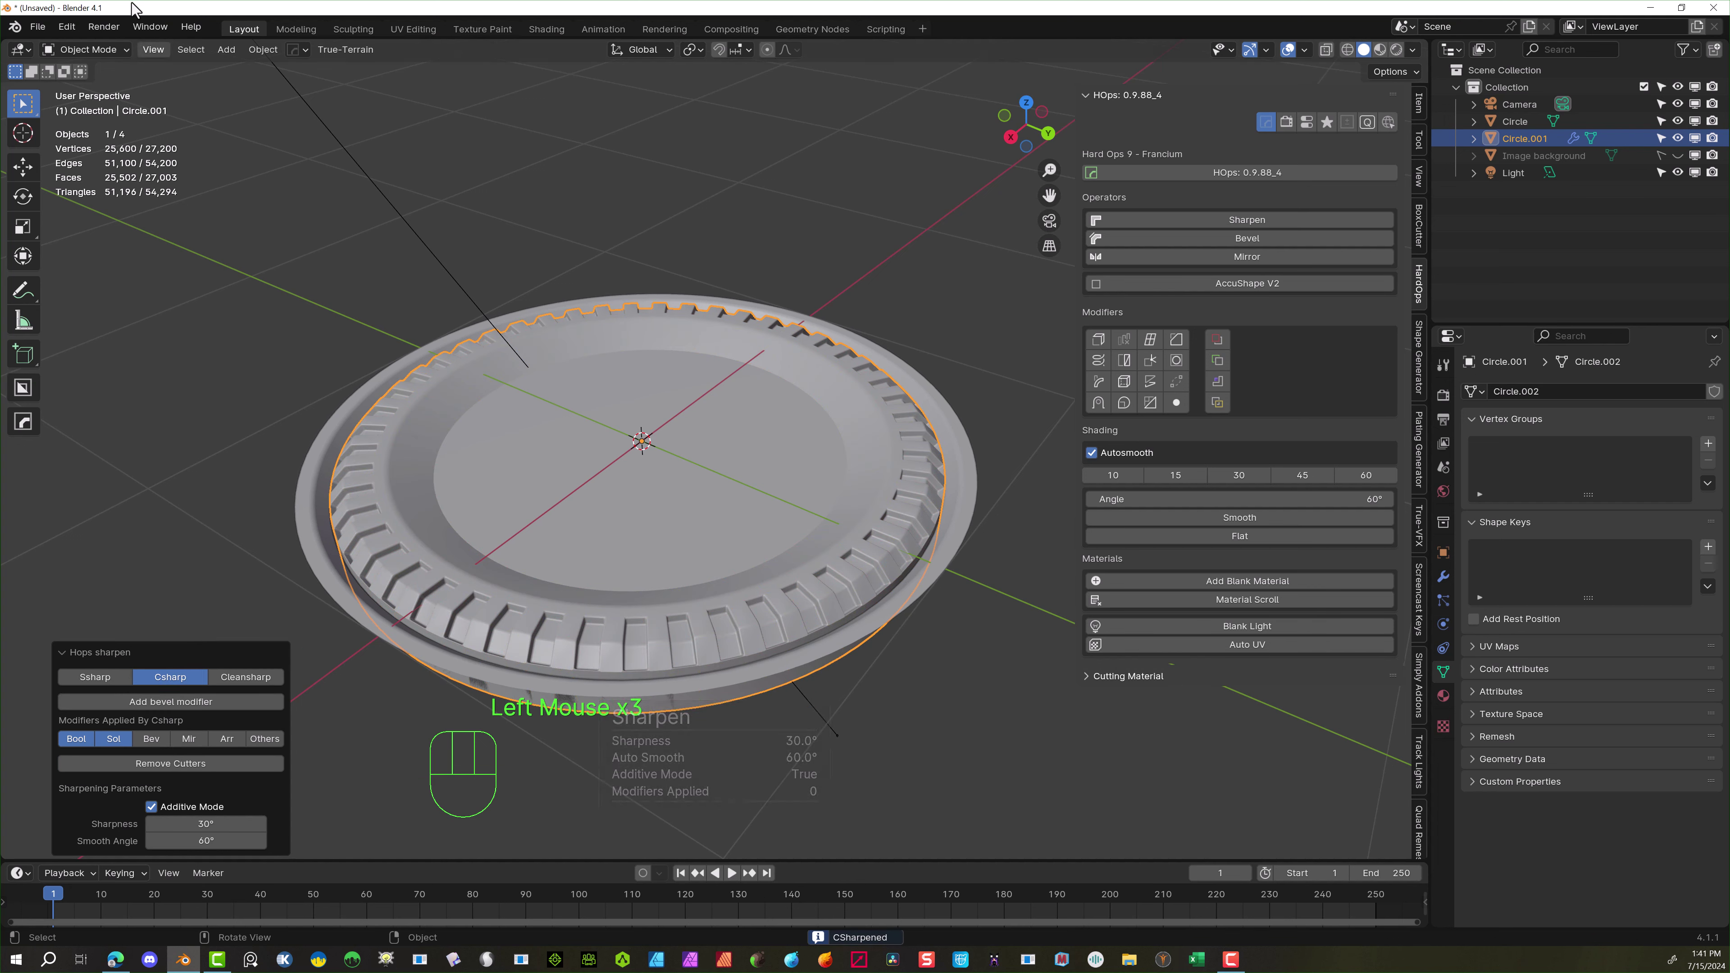
In Edit Mode, select the ridged disc's flat central face and extrude it upward about 0.131 m
left_click_drag(112, 49, 104, 78)
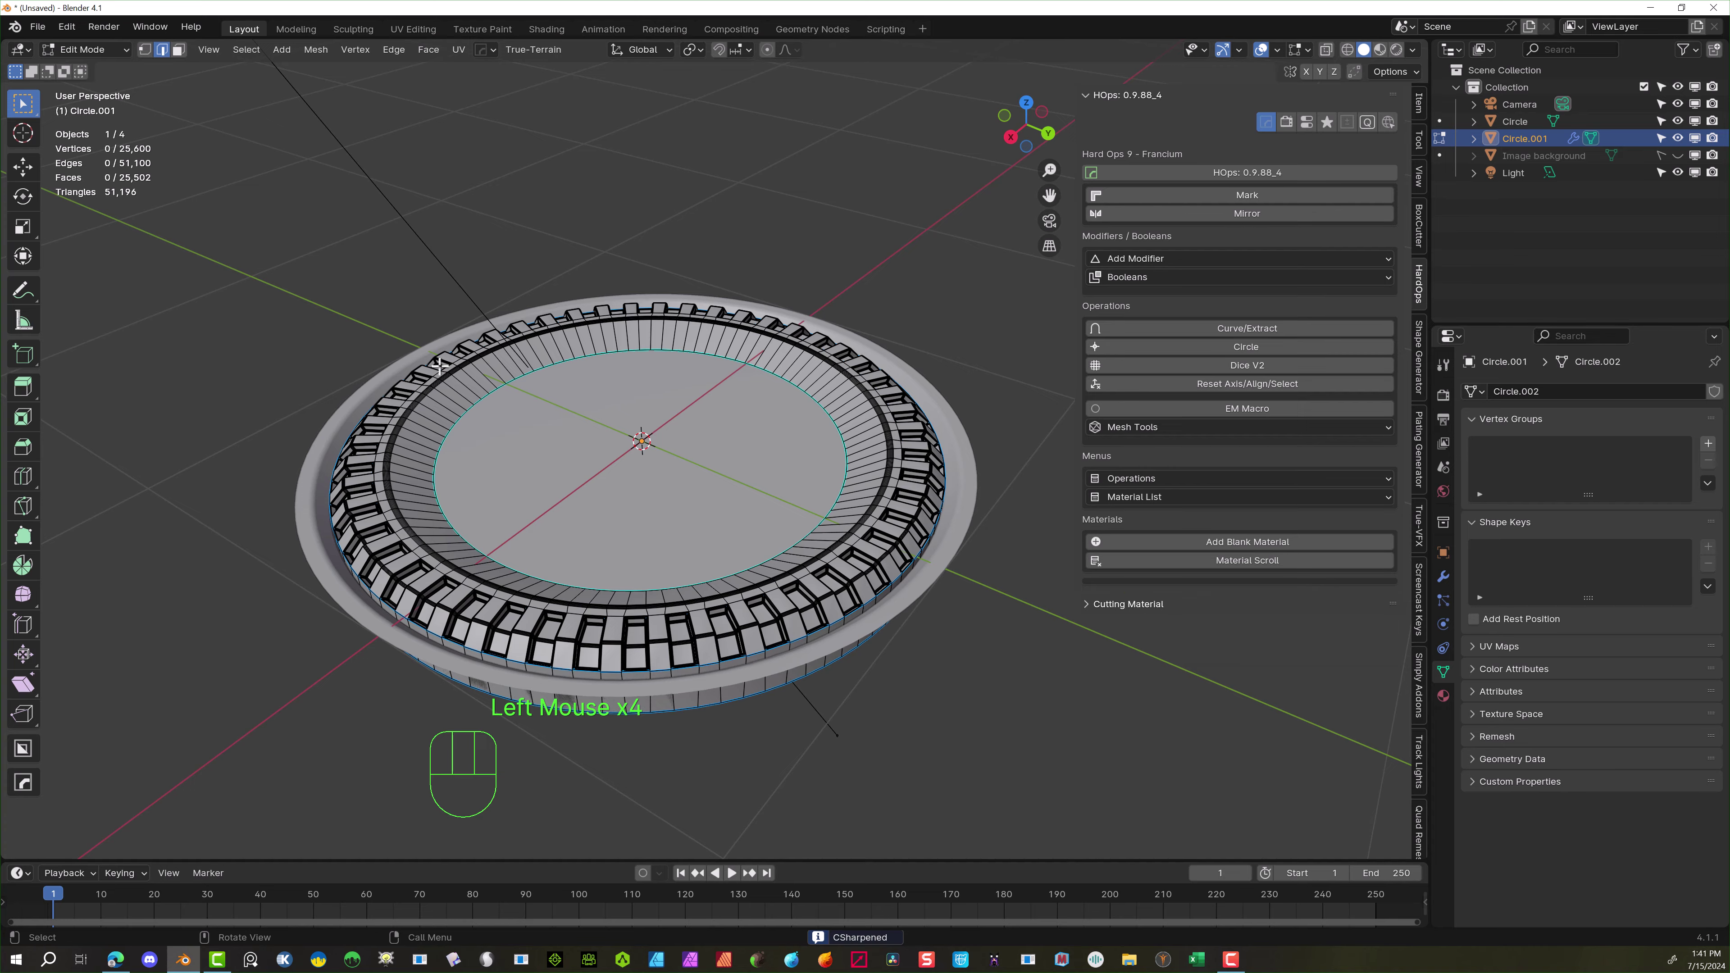
middle_click_drag(464, 438, 422, 494)
scroll(422, 494, "up", 2)
middle_click_drag(613, 320, 637, 239)
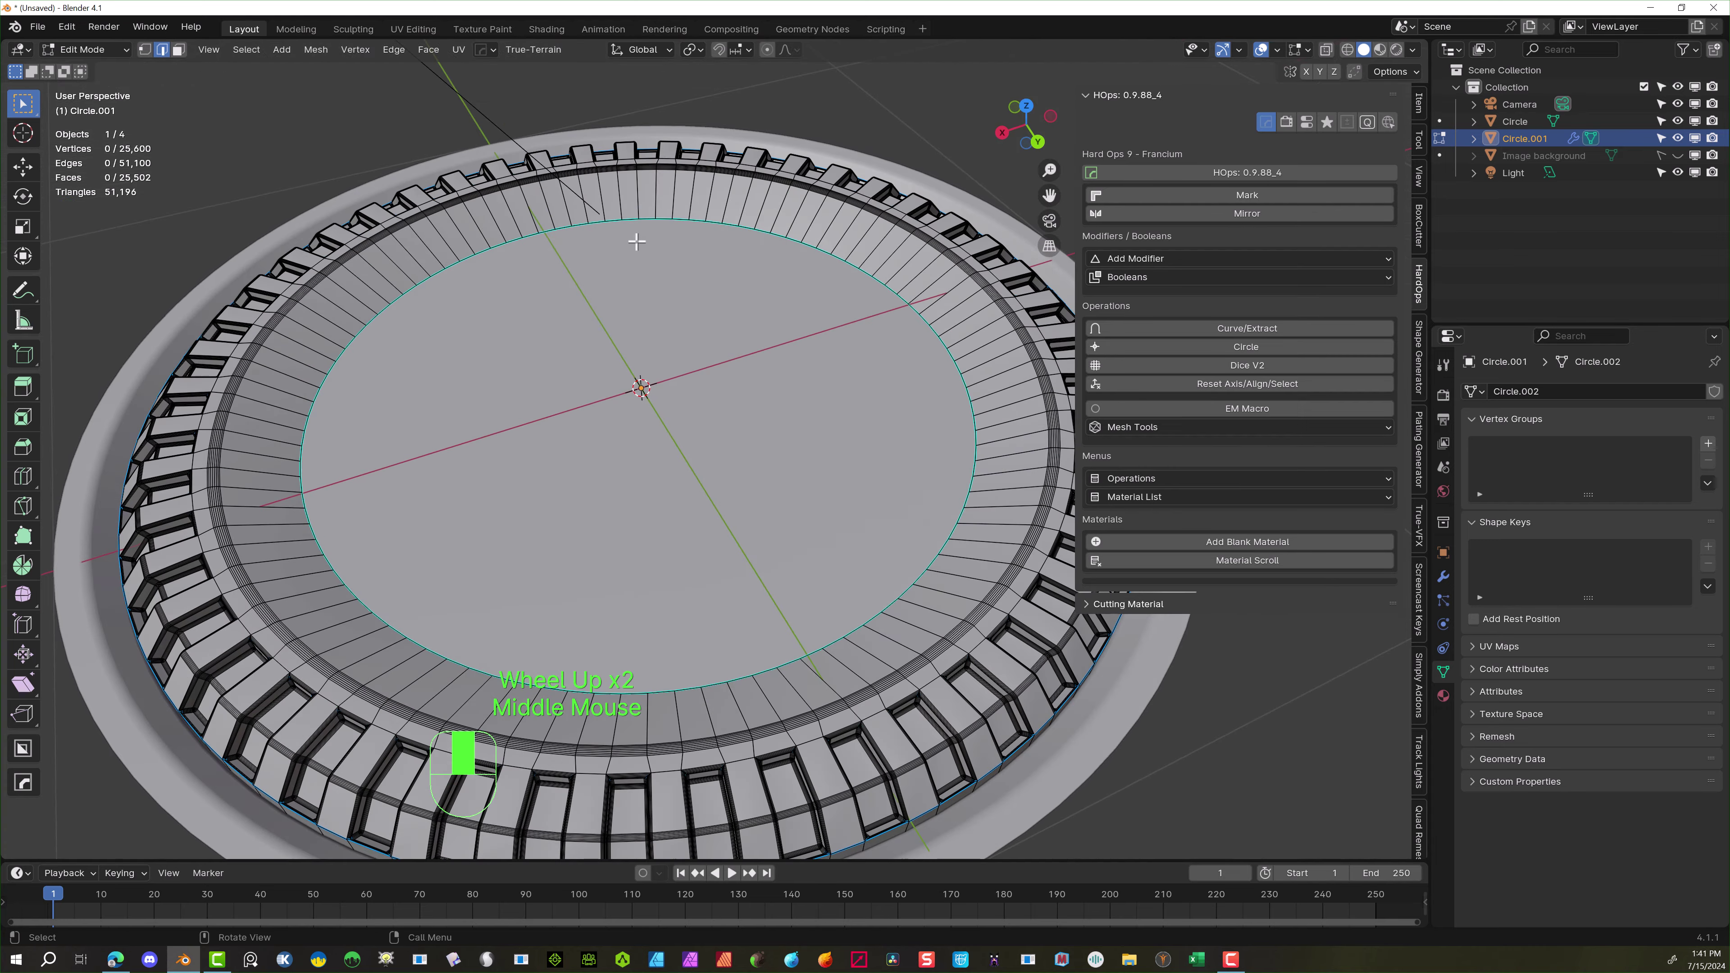
scroll(669, 240, "up", 1)
scroll(662, 296, "down", 1)
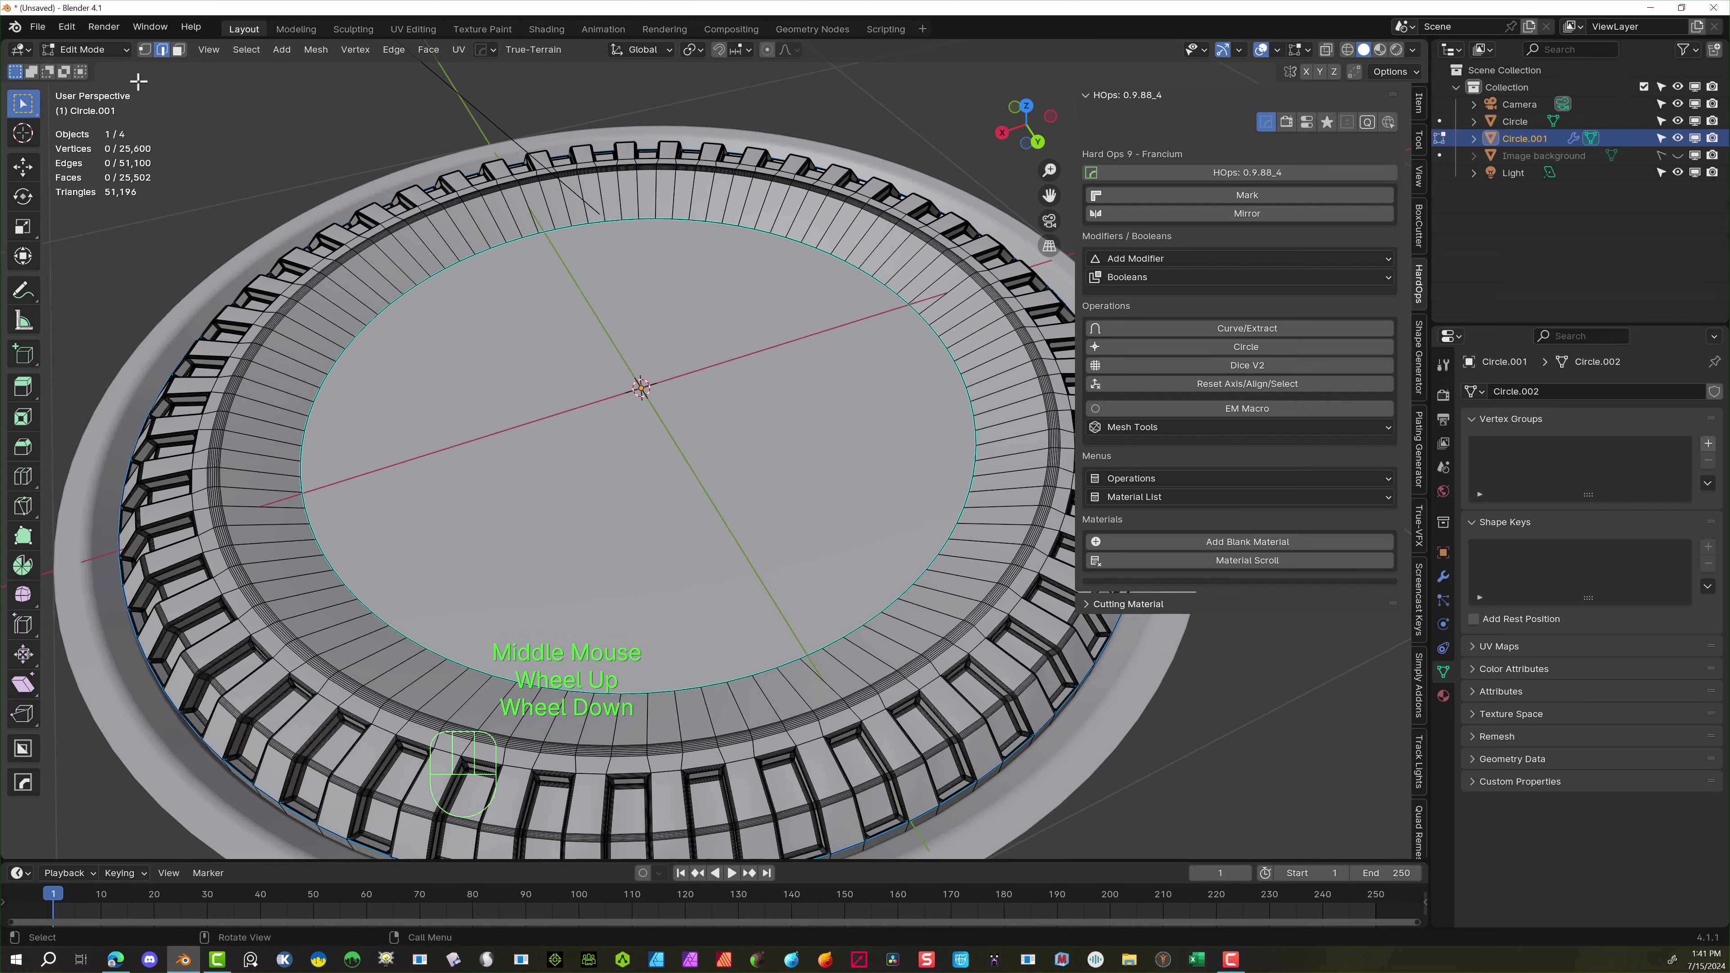
left_click(178, 50)
mouse_move(716, 346)
left_mouse_down()
mouse_move(566, 490)
mouse_move(582, 475)
left_mouse_up()
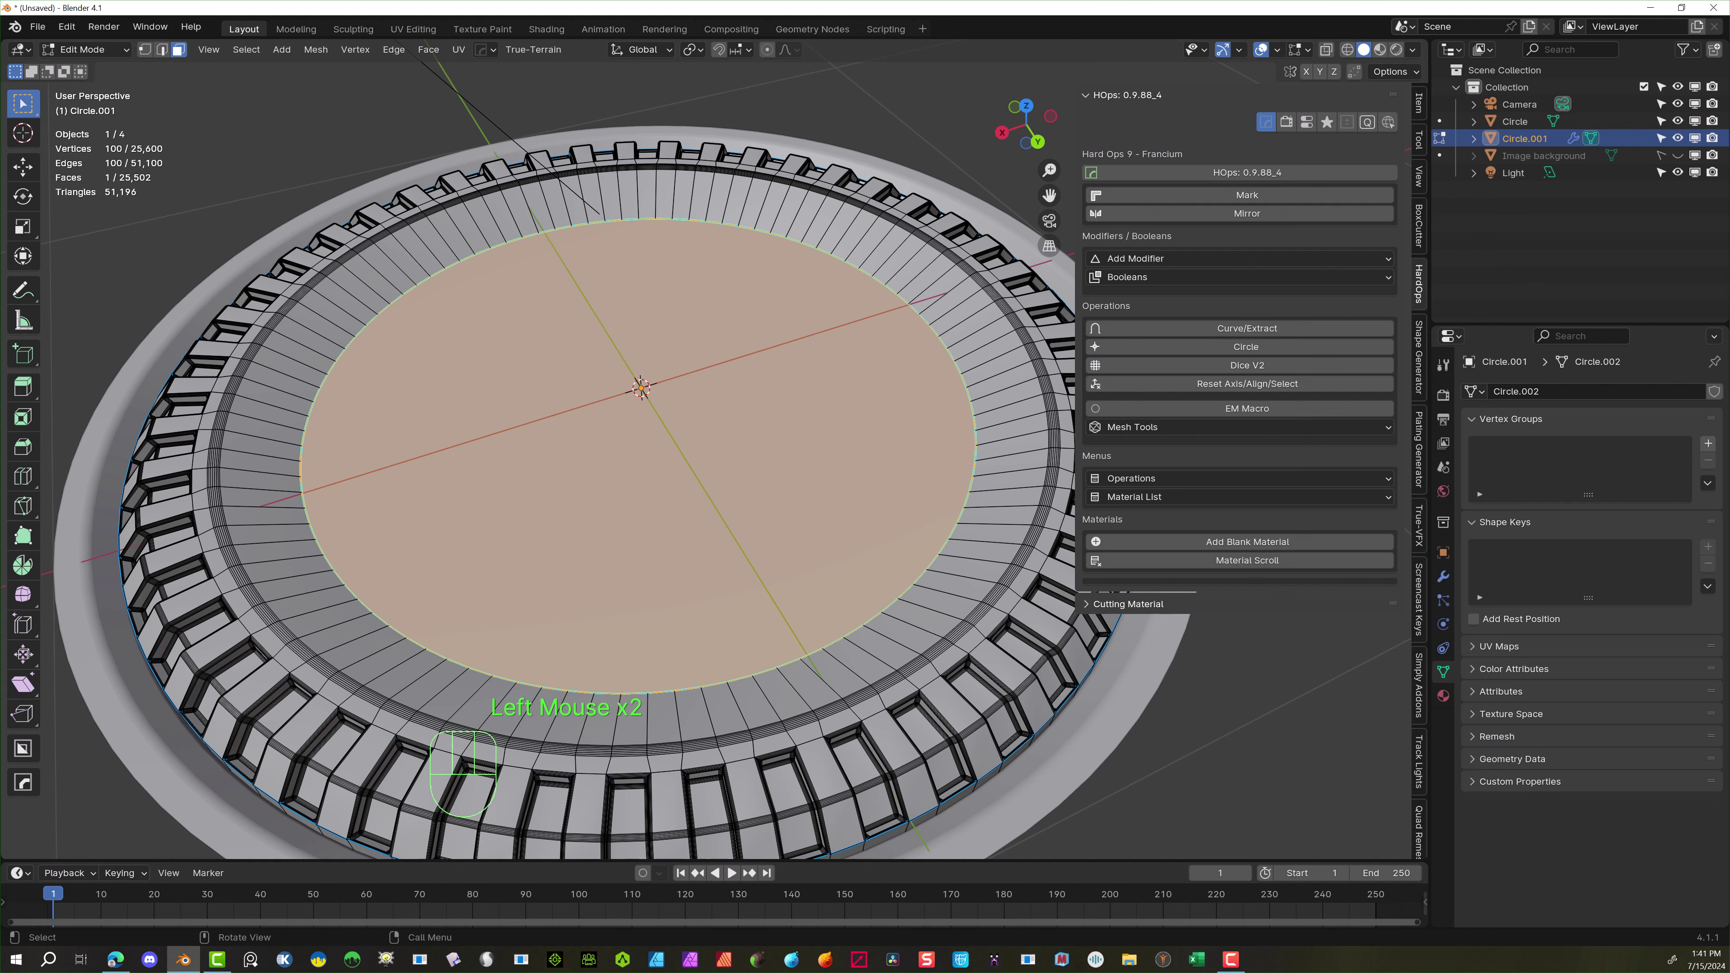
left_click(24, 387)
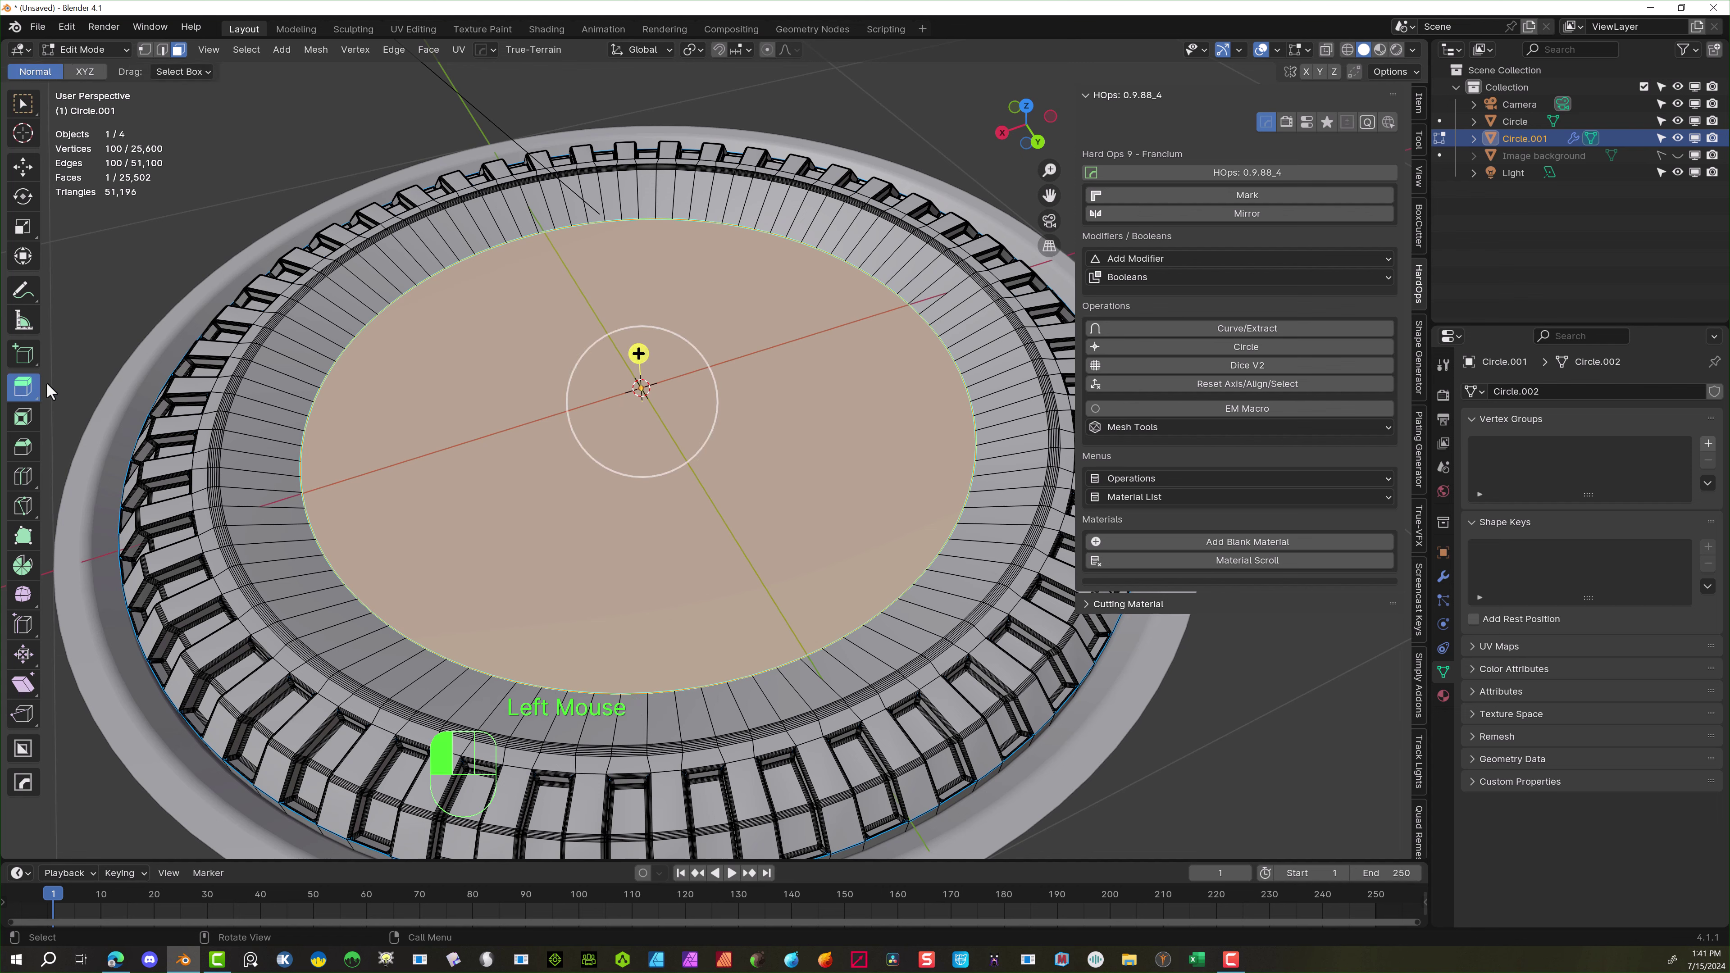
left_click_drag(640, 353, 639, 300)
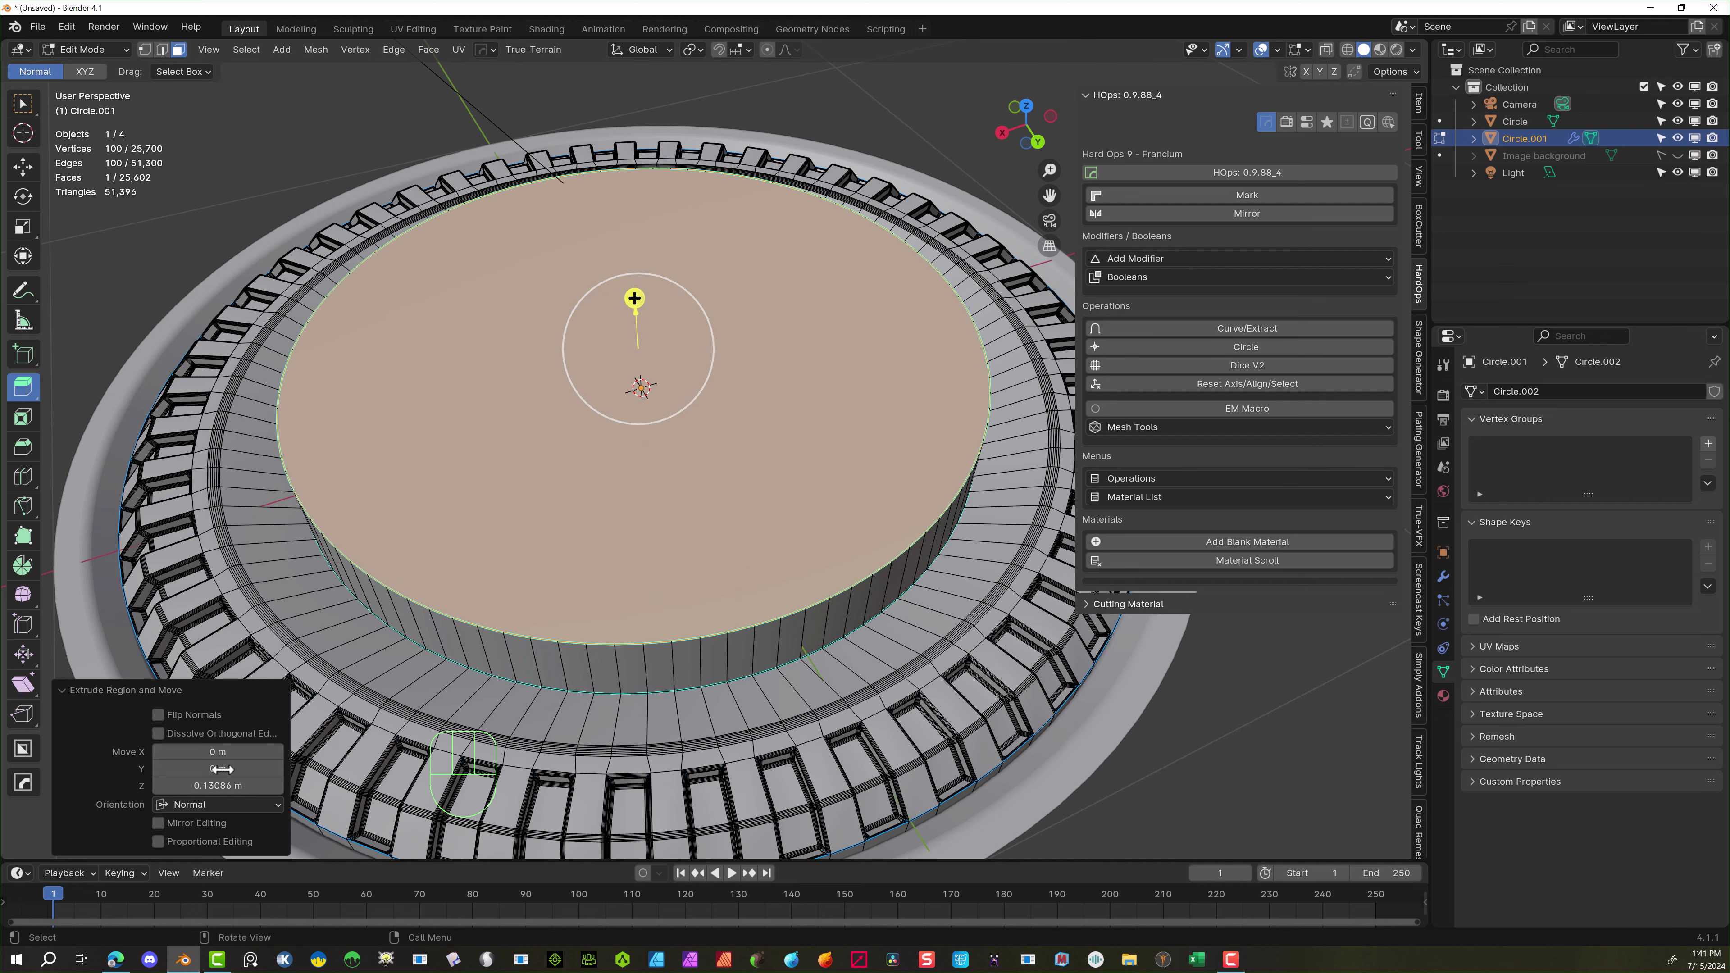
Bevel the top edge of the extruded centre with a width of 0.115 m and 1 segment, then clear the selection
left_click(161, 49)
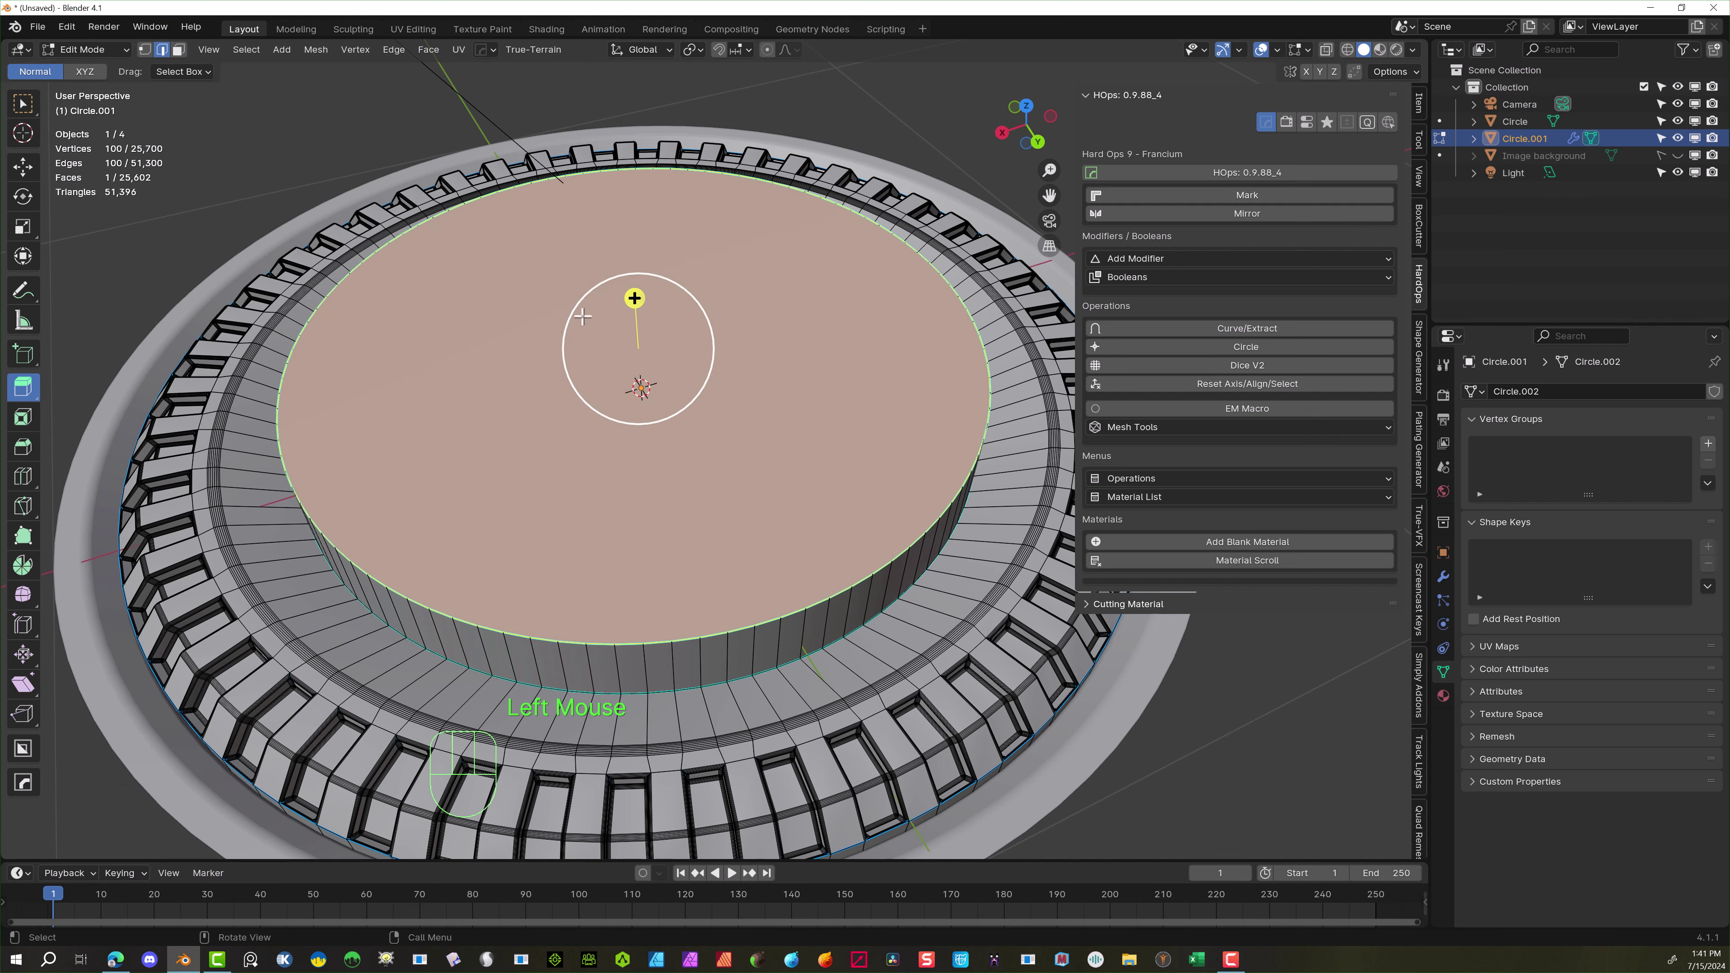
key("ctrl+b")
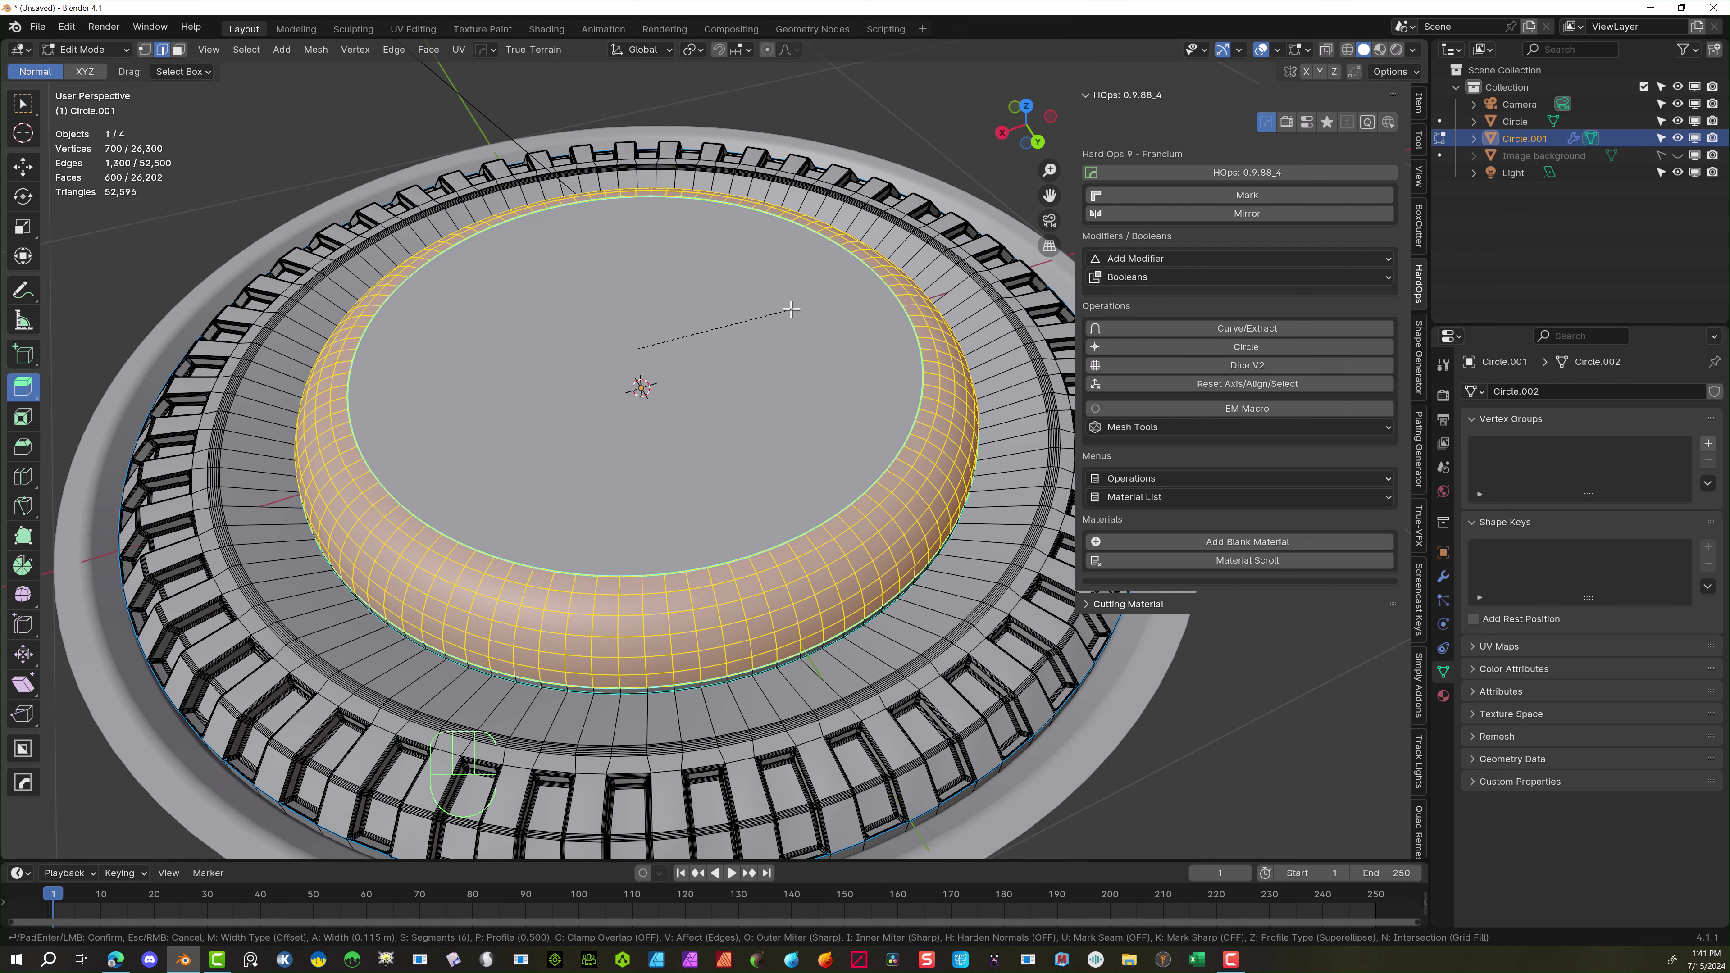
scroll(791, 310, "up", 6)
scroll(790, 309, "down", 8)
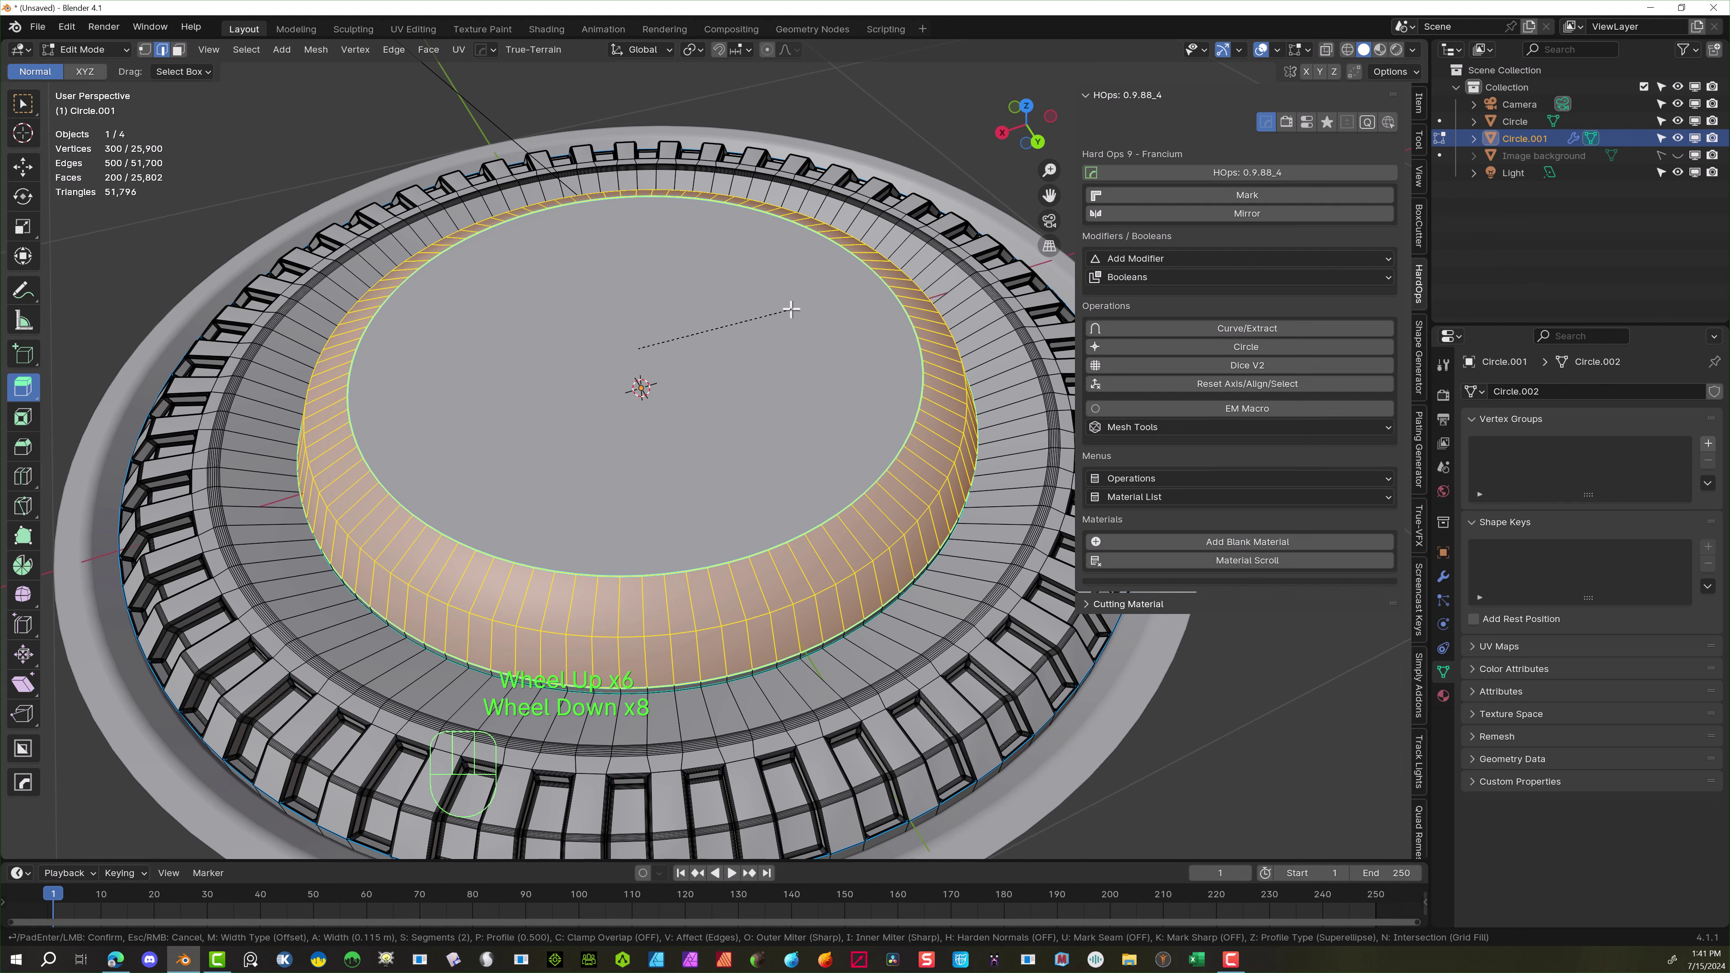
scroll(791, 310, "down", 5)
left_click(790, 309)
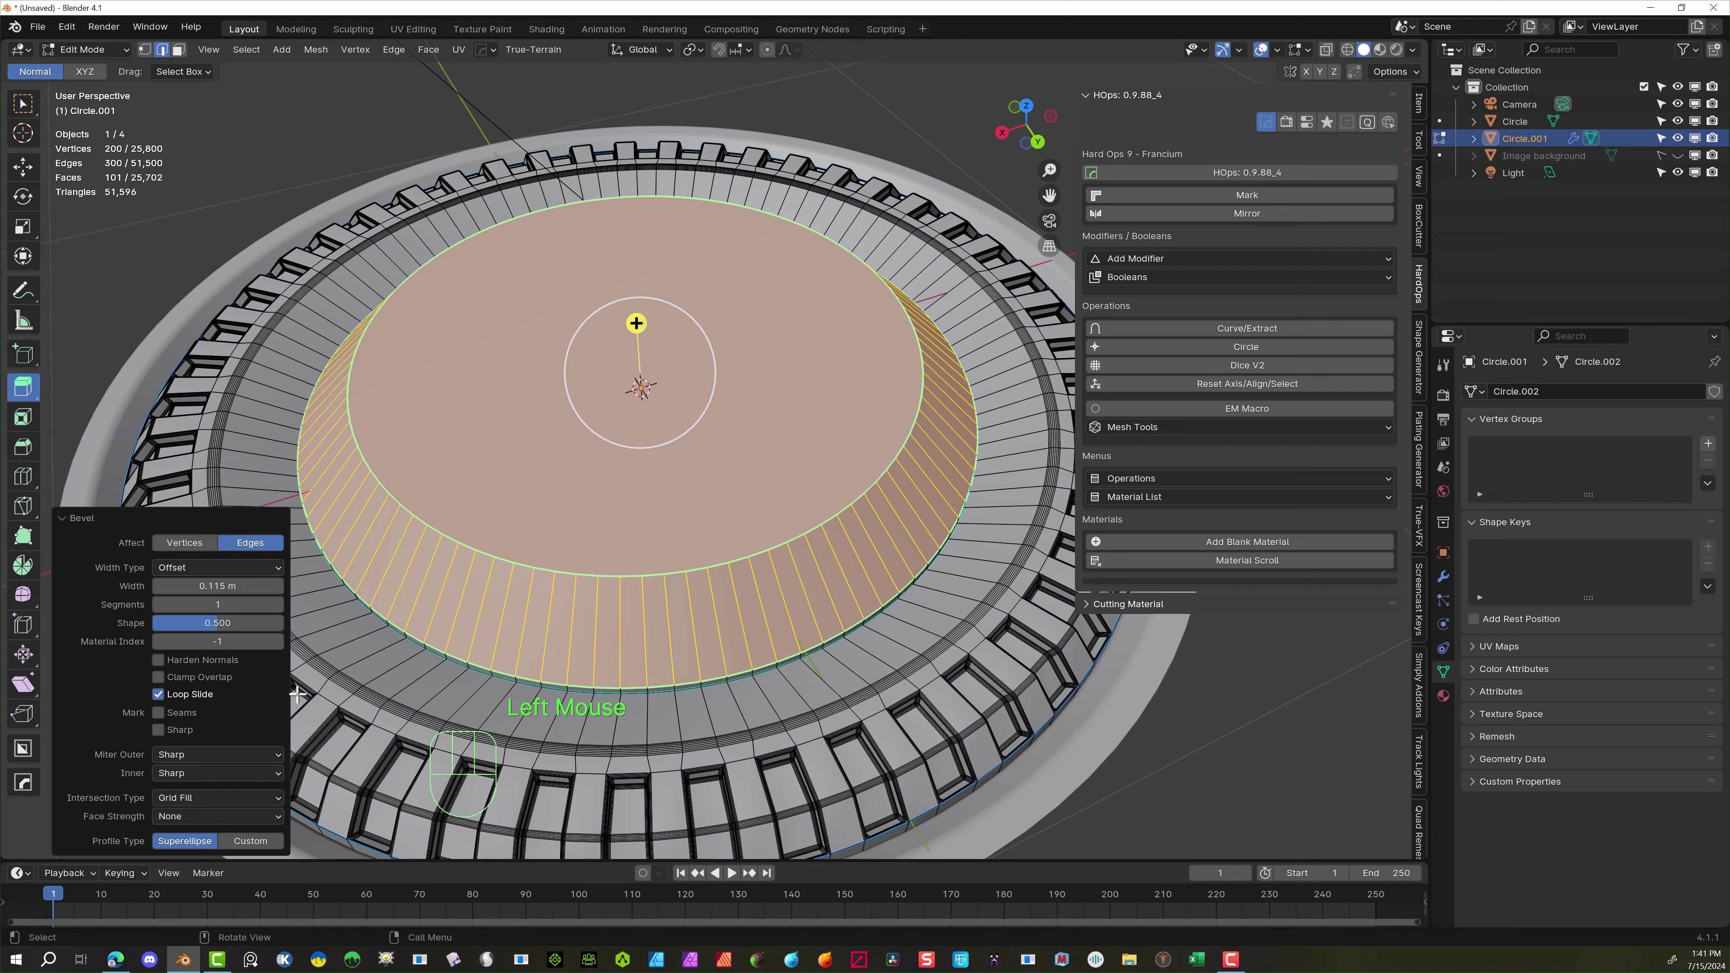
left_click(243, 162)
Select the raised centre's top face, grow the selection over its sloped and vertical sides, and separate it into its own object
middle_click_drag(351, 570, 383, 505)
left_click(179, 49)
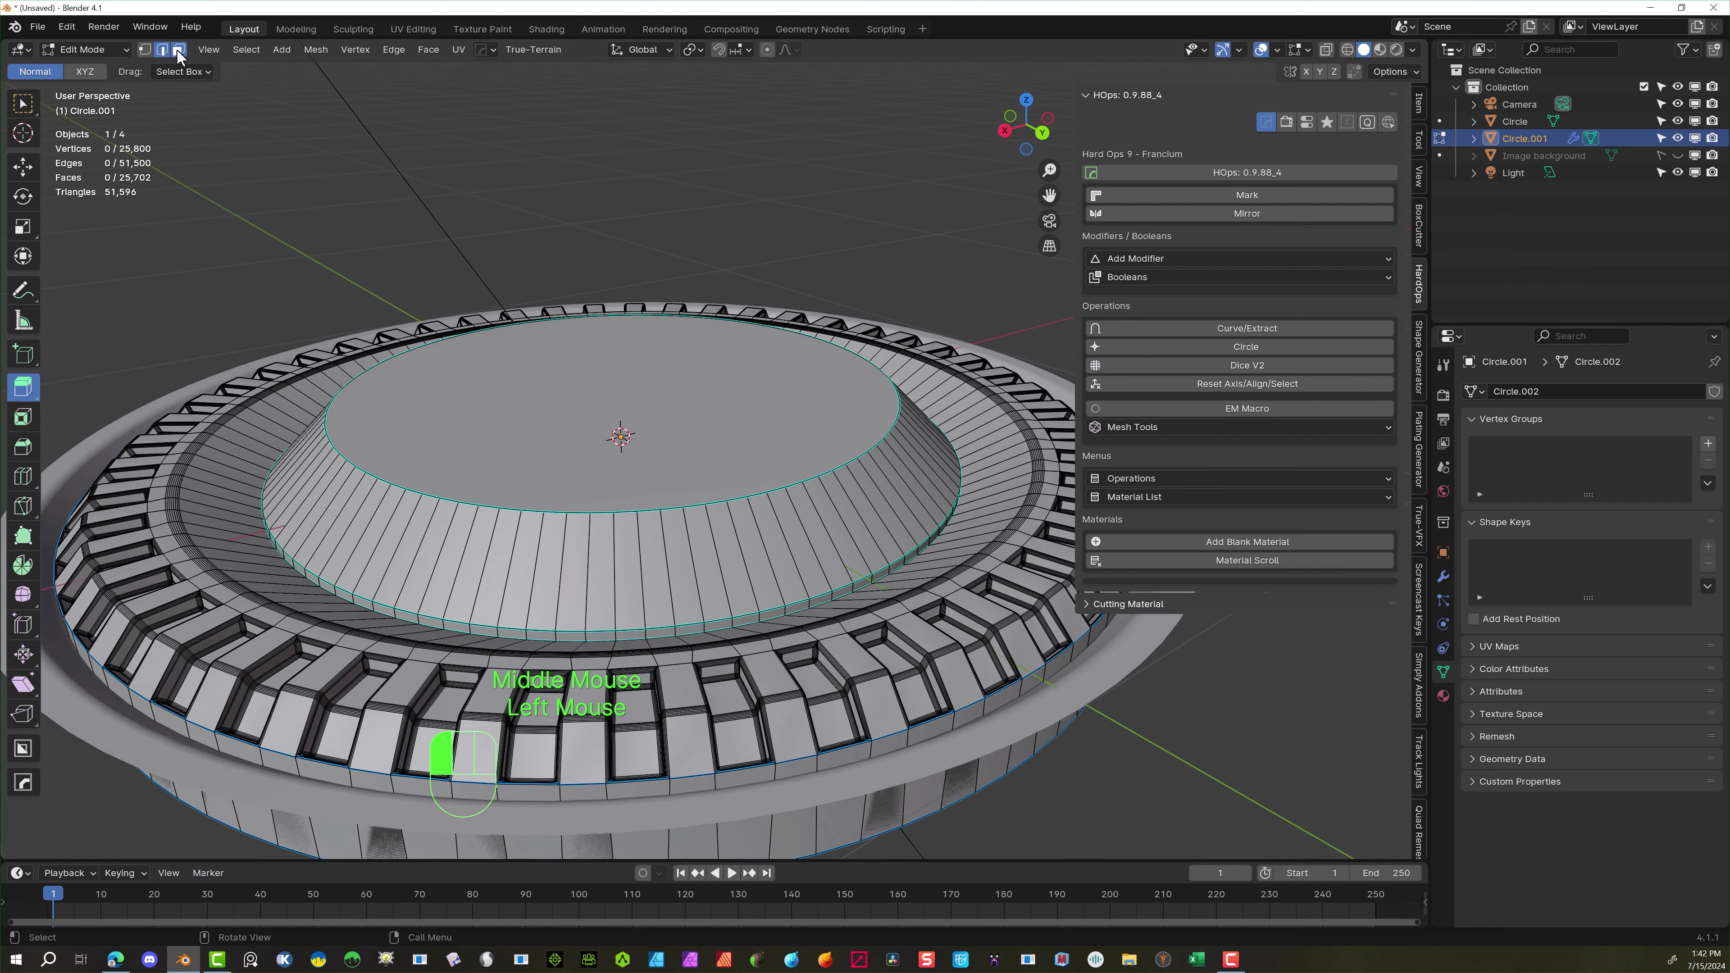
left_click(523, 396)
key("ctrl")
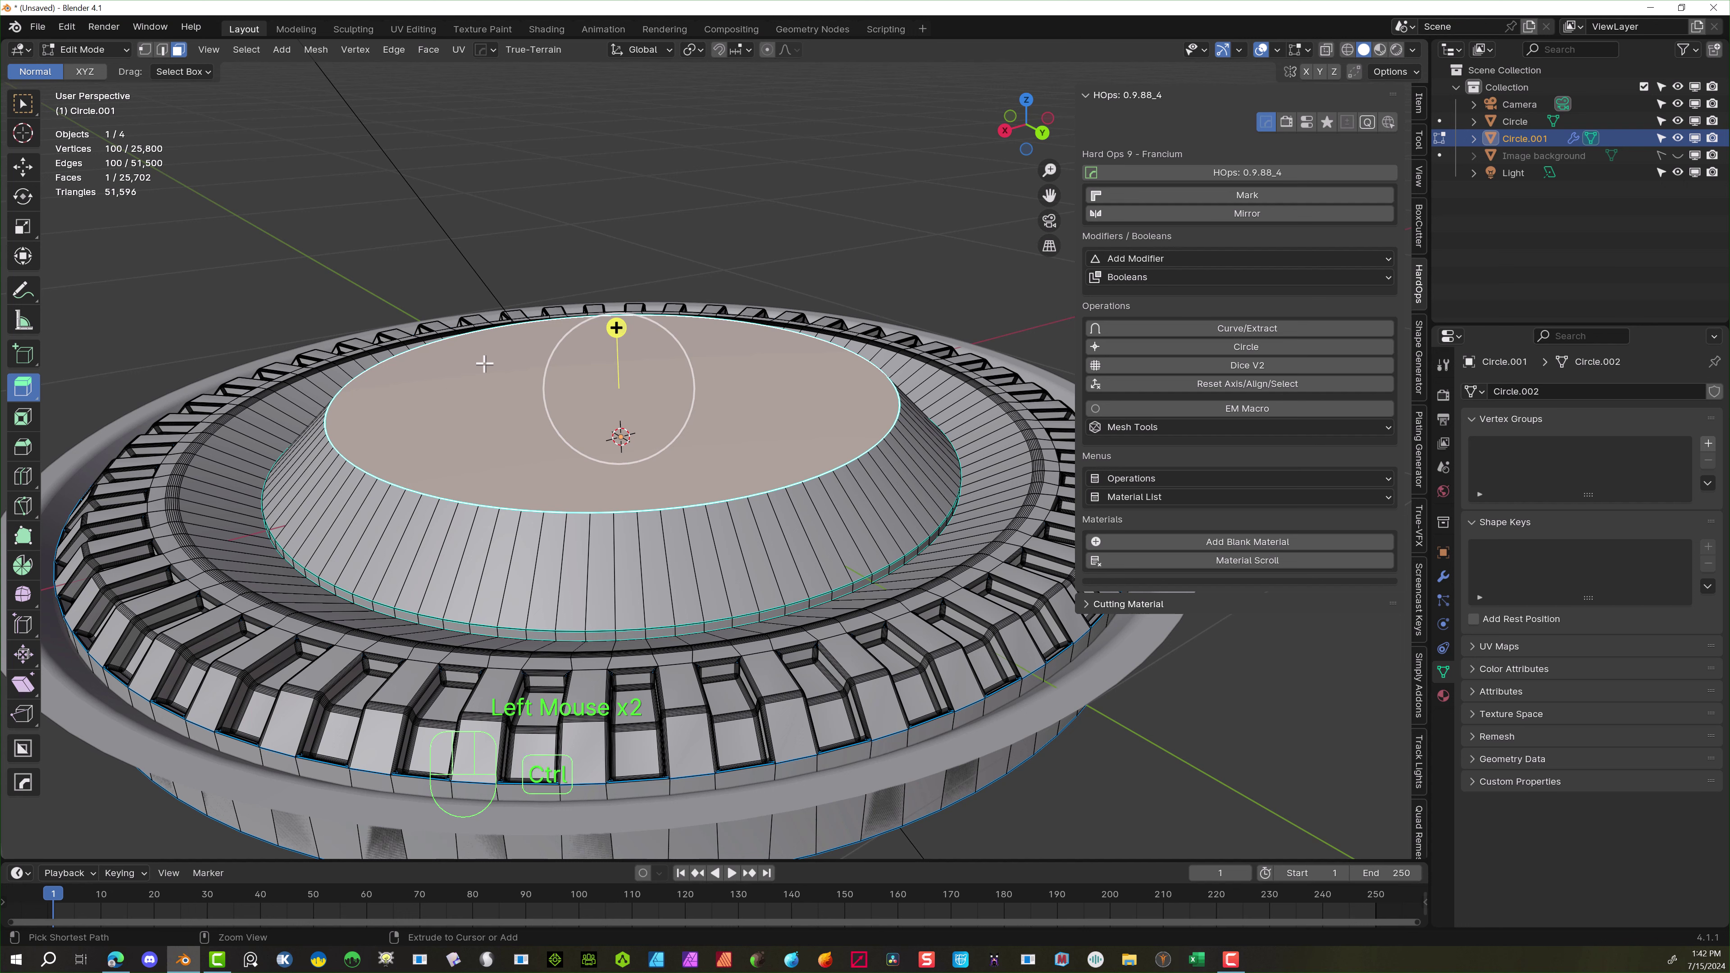
key("ctrl+KP_Add")
key("ctrl+KP_Add")
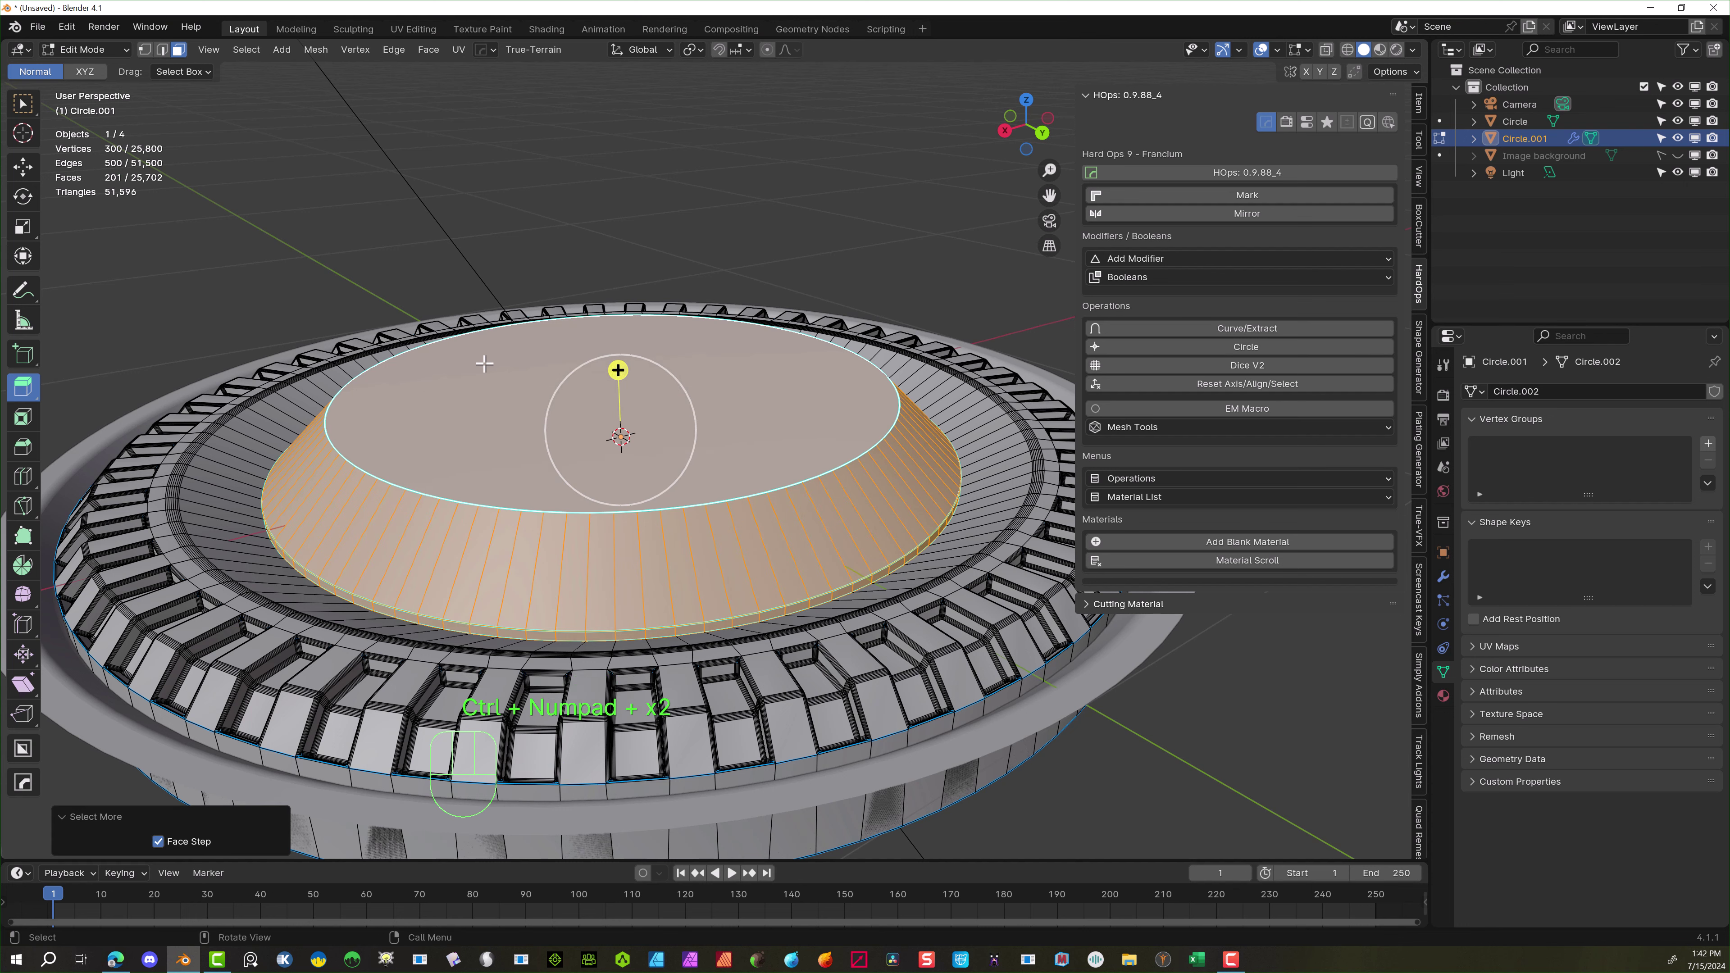
left_click(315, 49)
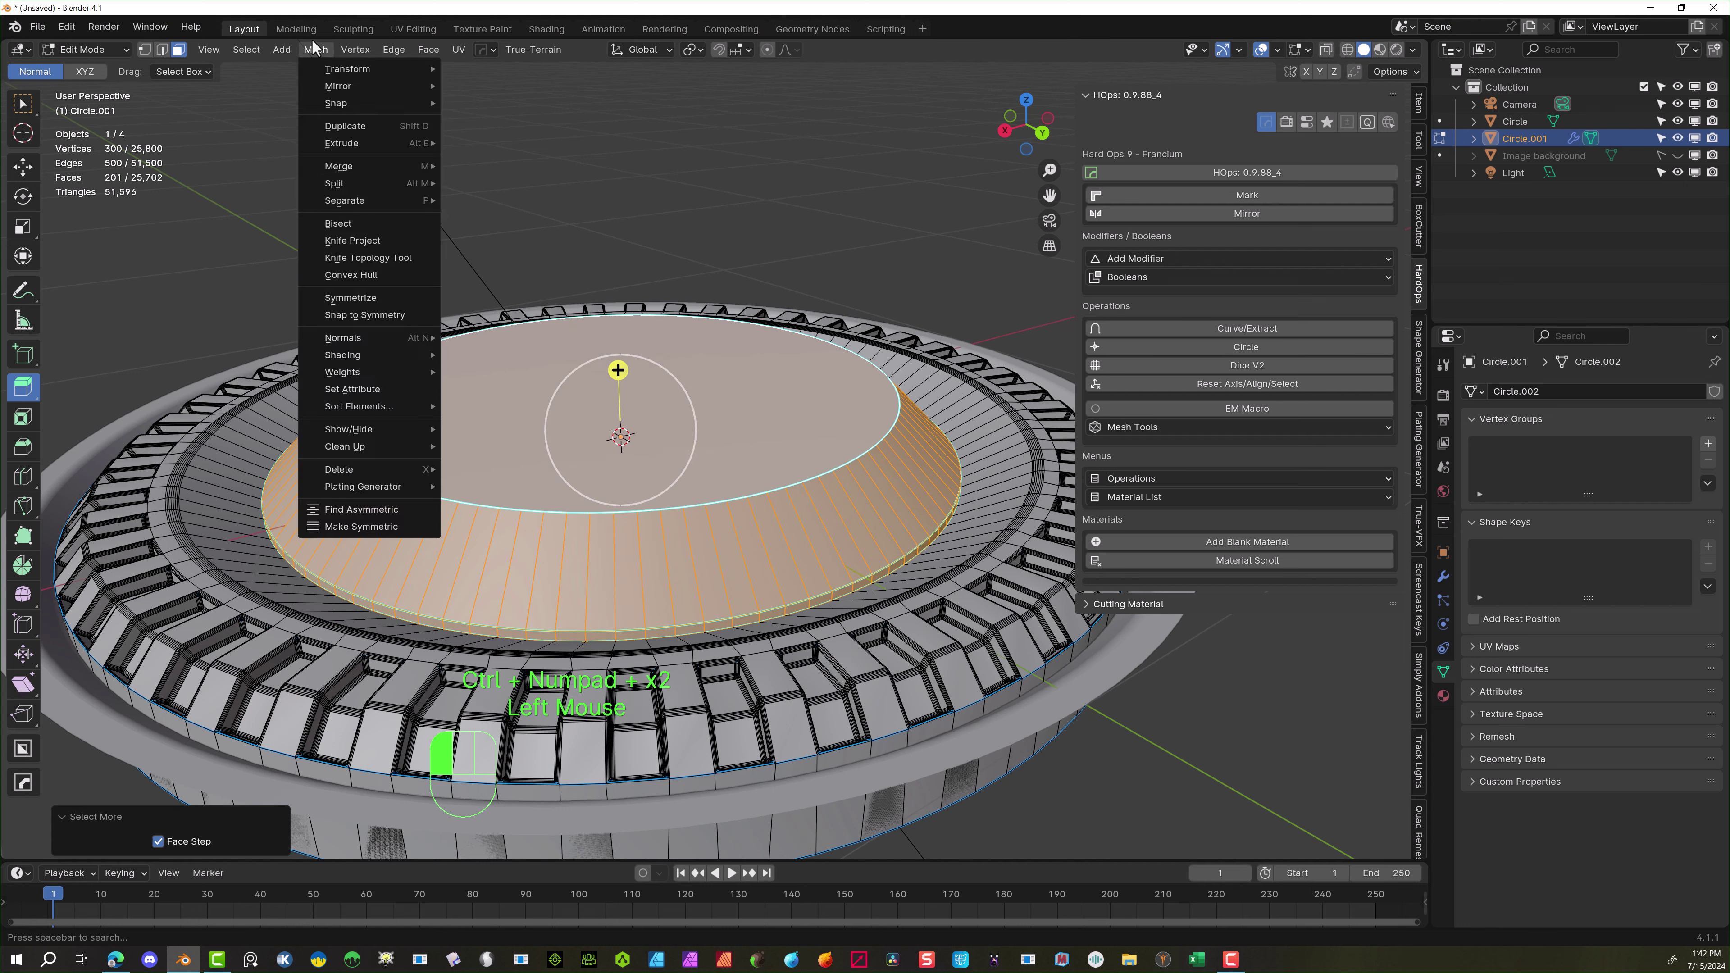
mouse_move(367, 199)
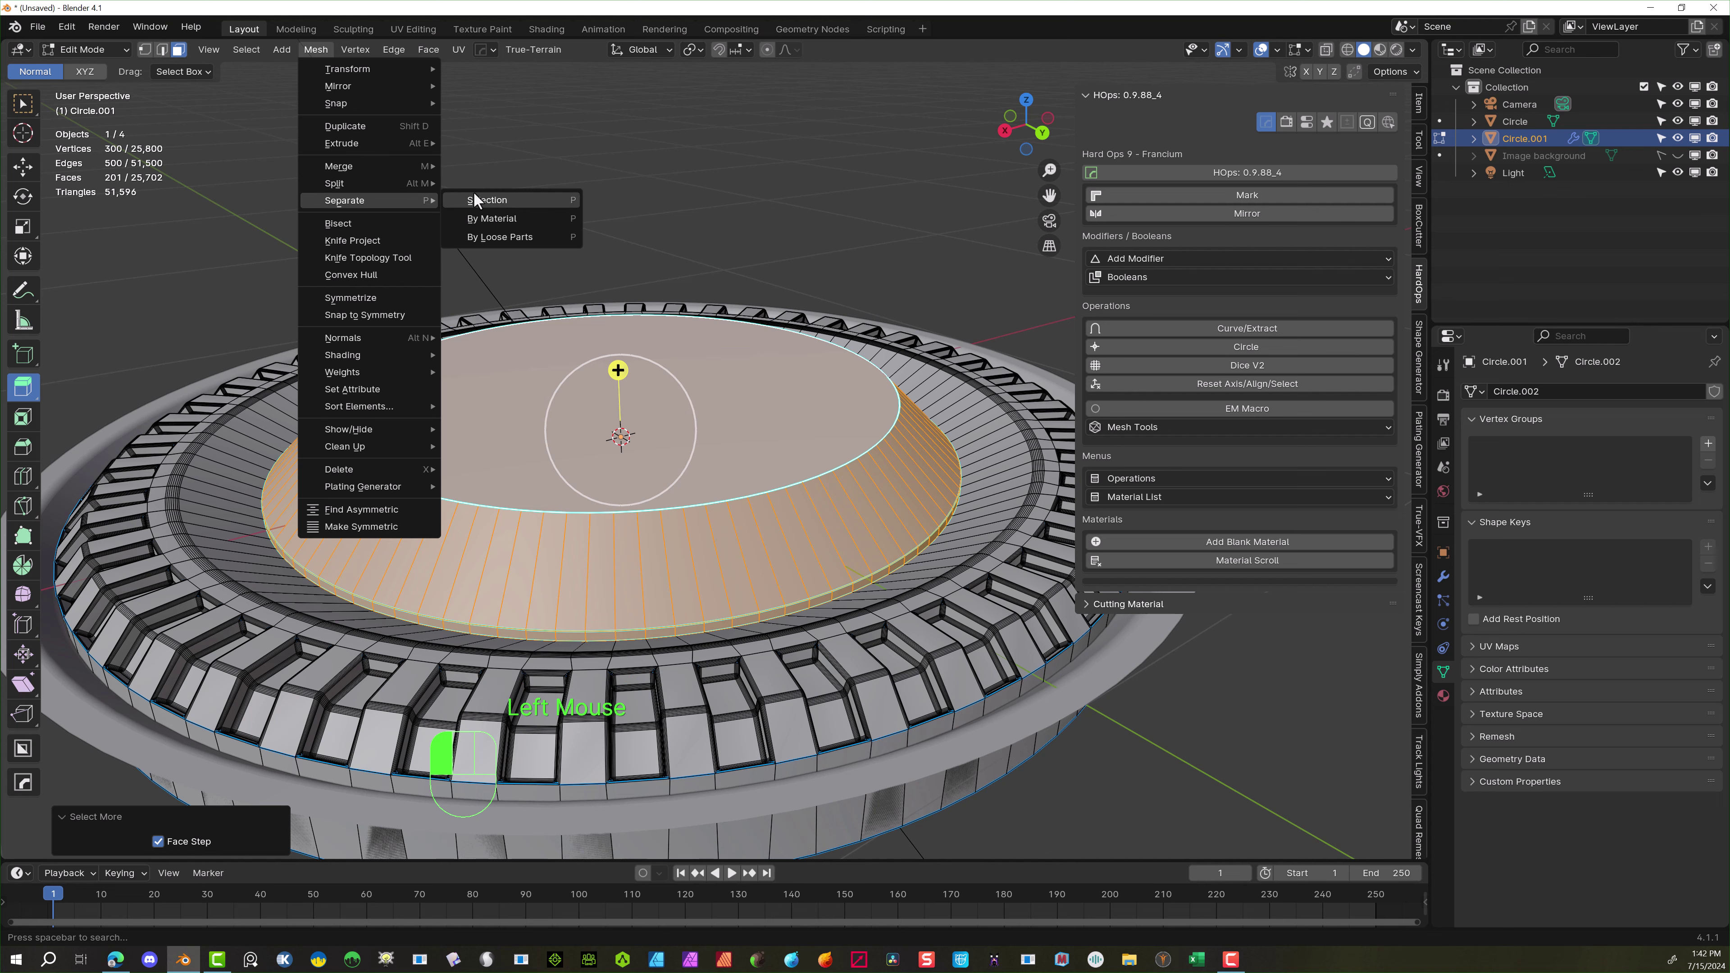
left_click(487, 199)
Switch to Object Mode, select the separated raised centre piece and hide it
left_click(90, 50)
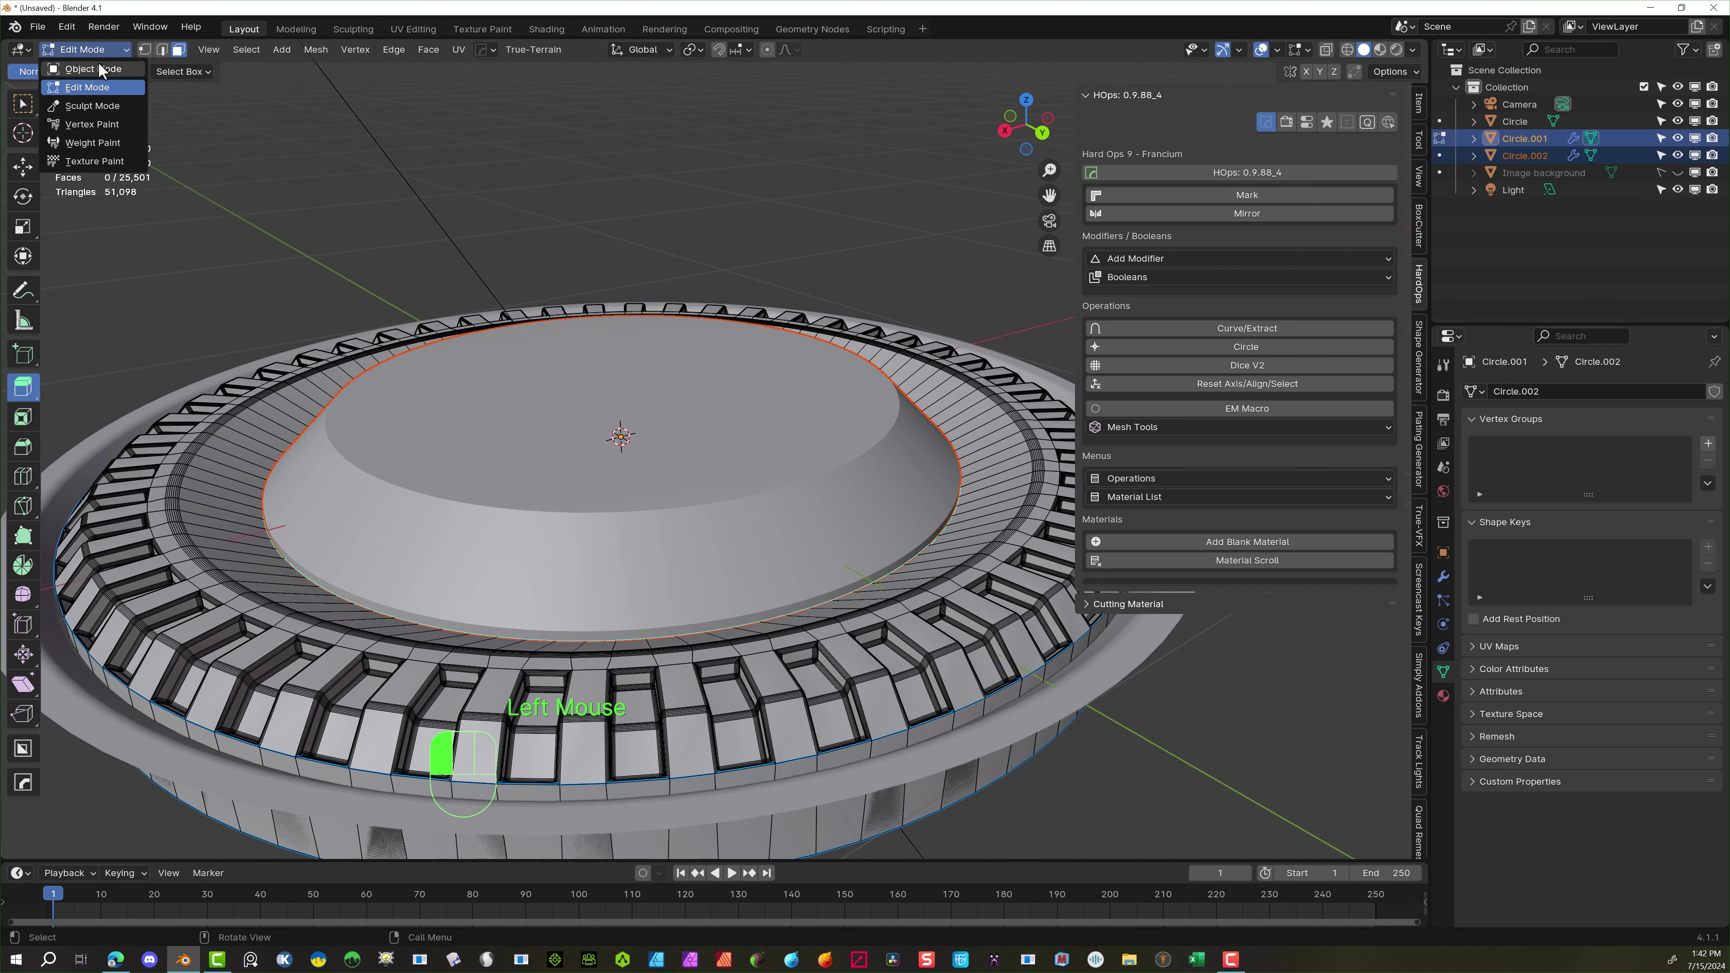
left_click(99, 68)
left_click(419, 414)
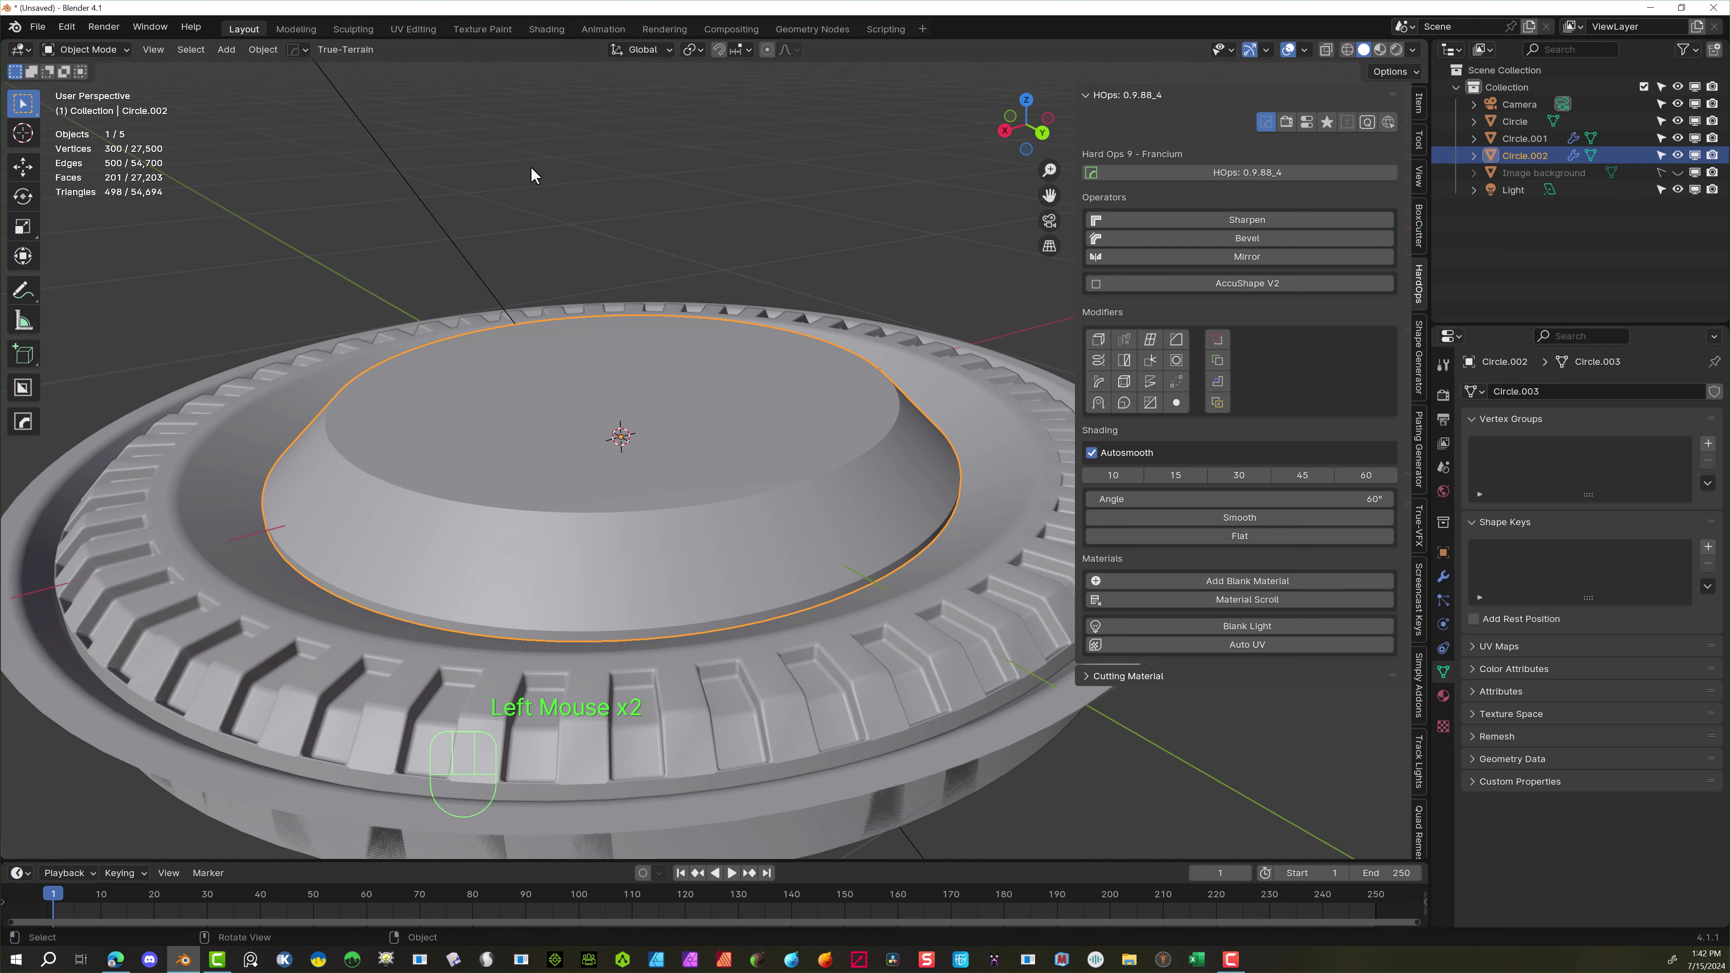
key("h")
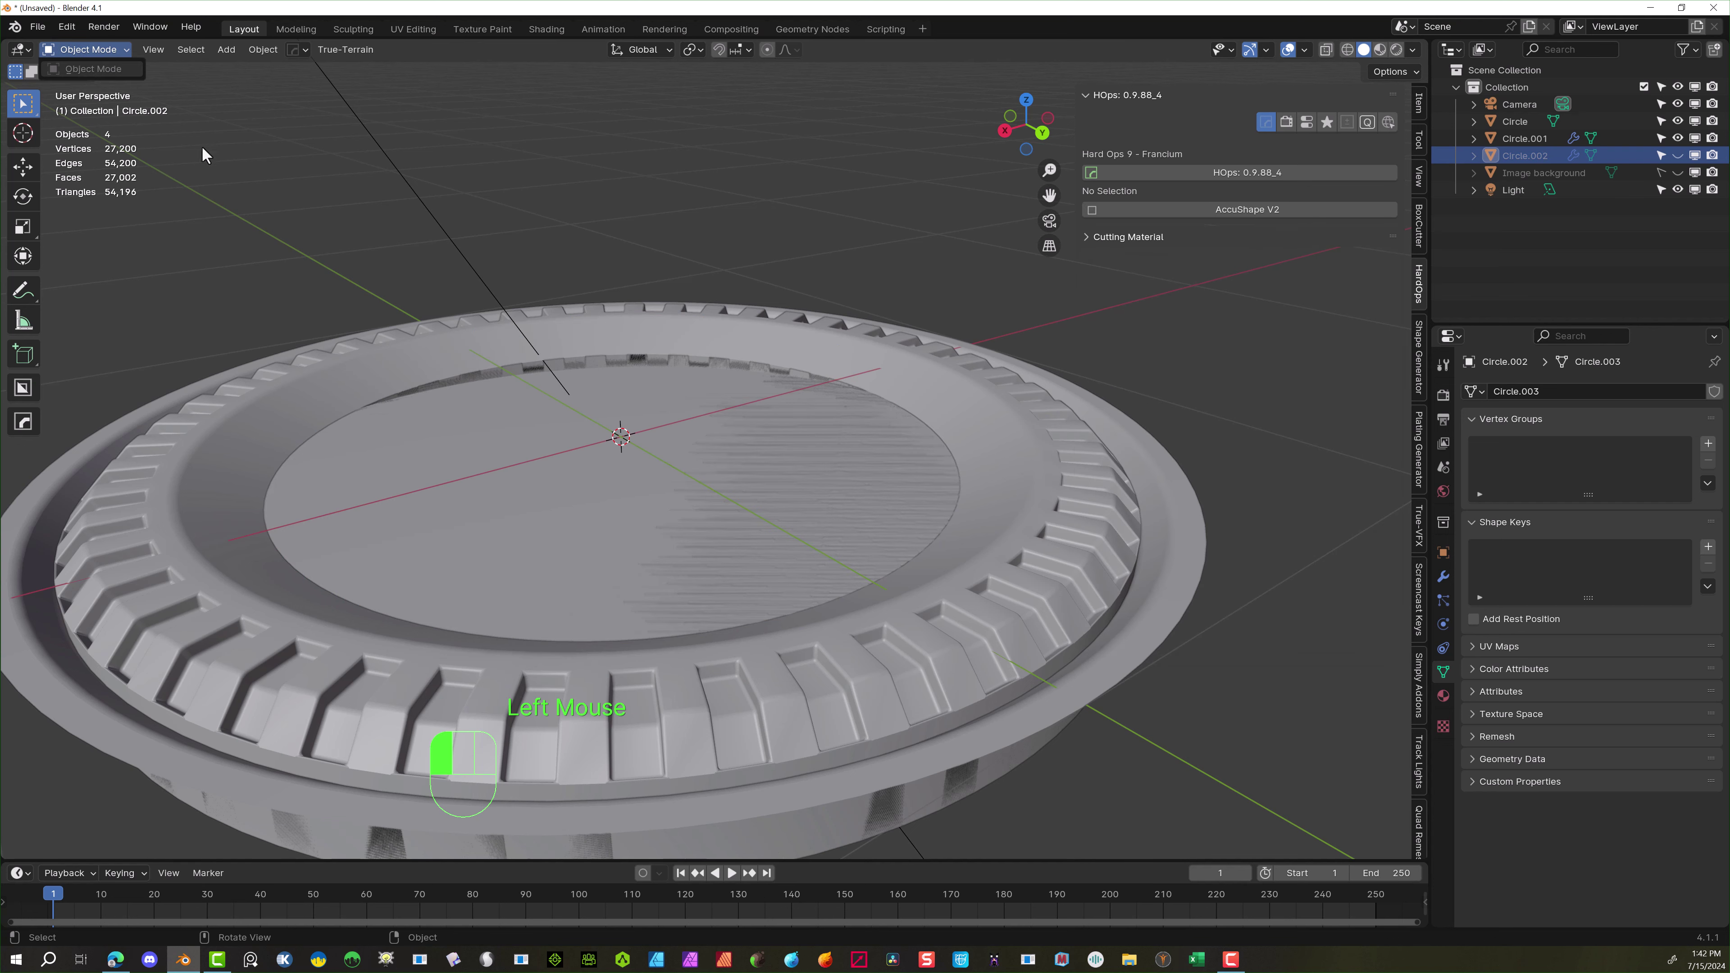
Put the ridged disc in Edit Mode, select the edge loop around its open centre and fill it with a face
double_click(381, 371)
left_click(128, 50)
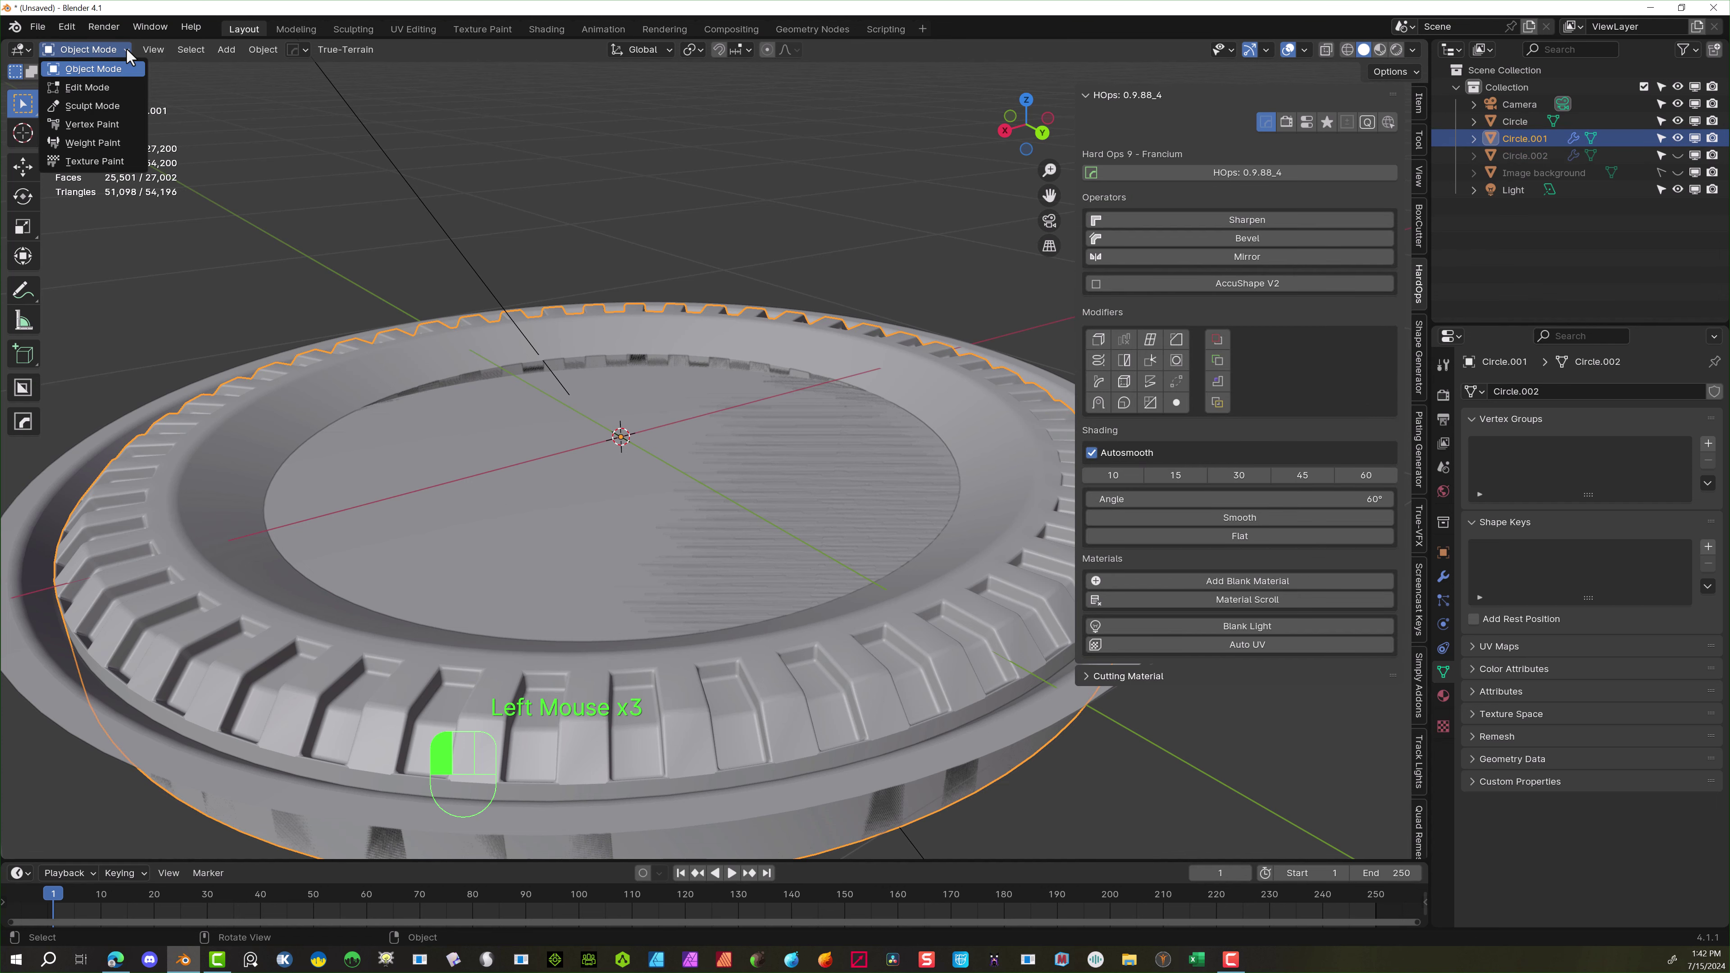
left_click(103, 90)
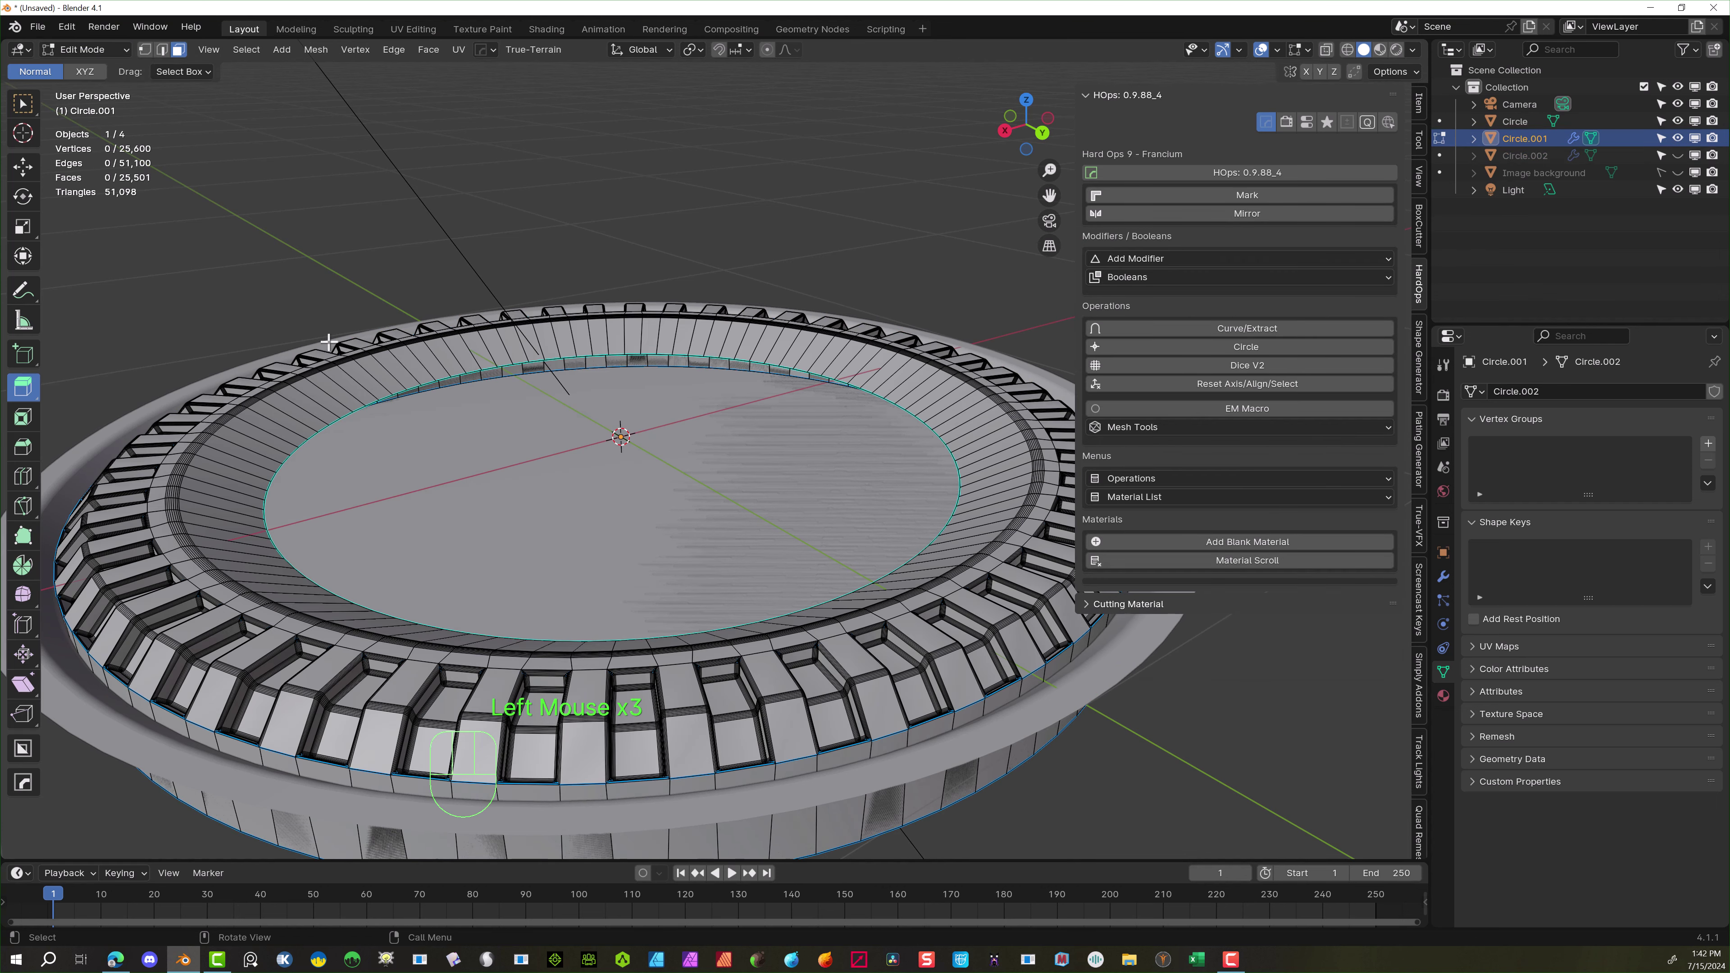
left_click(144, 51)
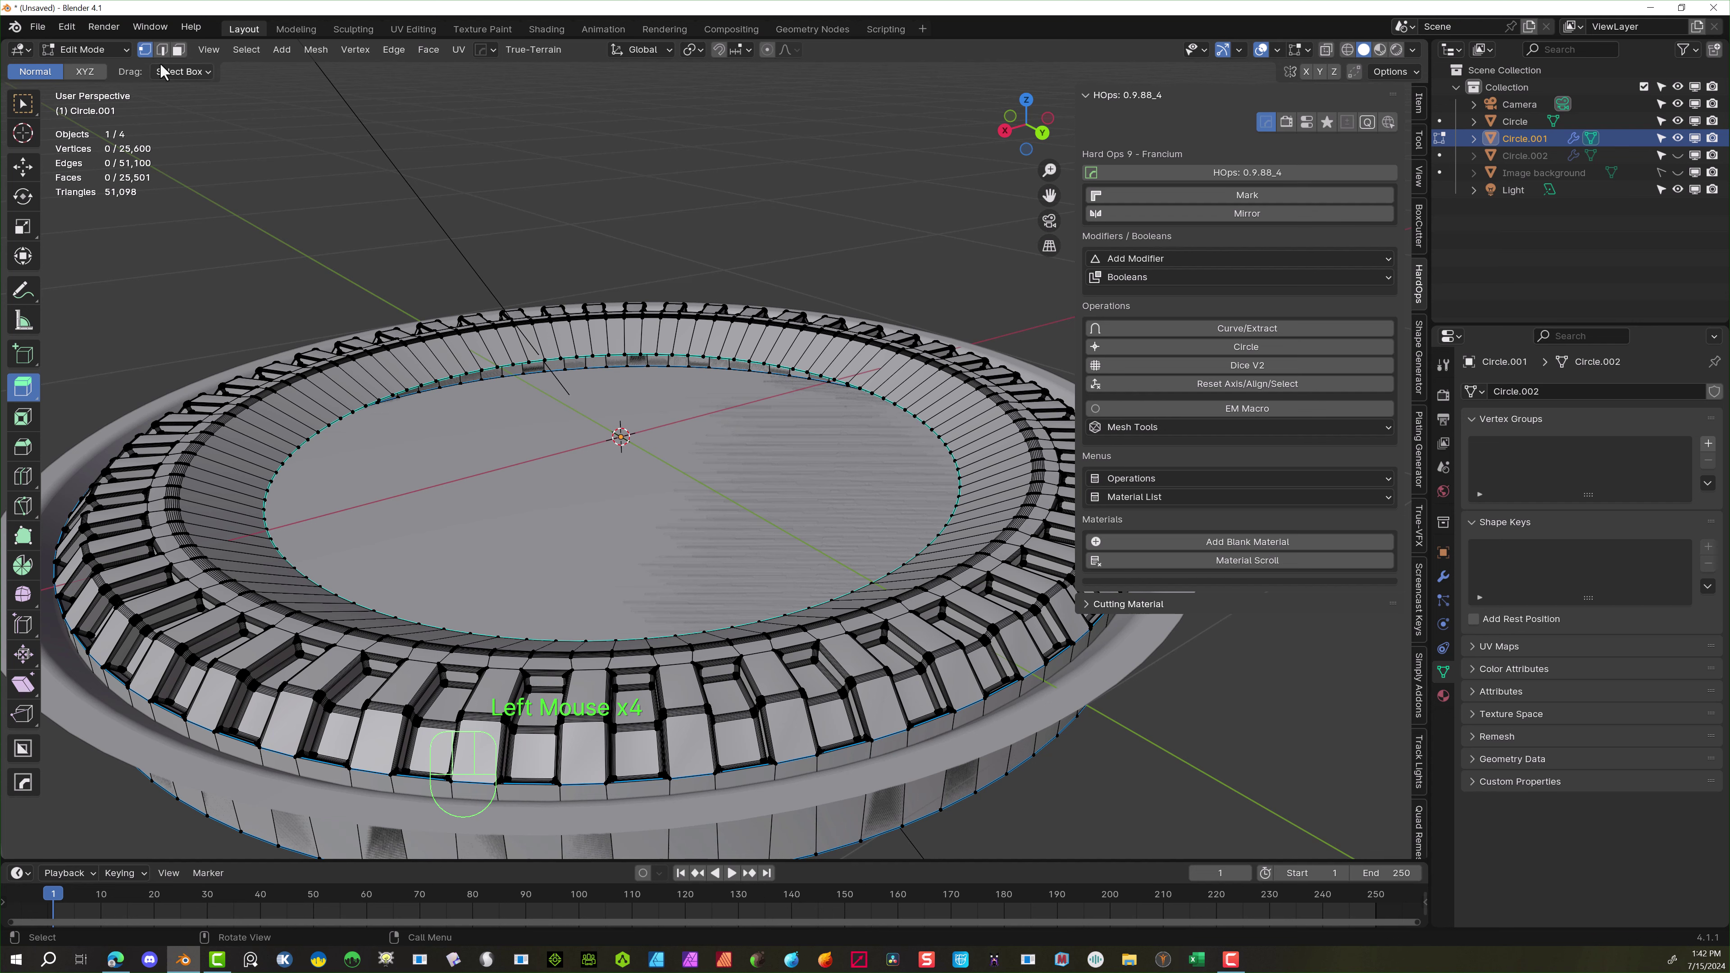
left_click(161, 50)
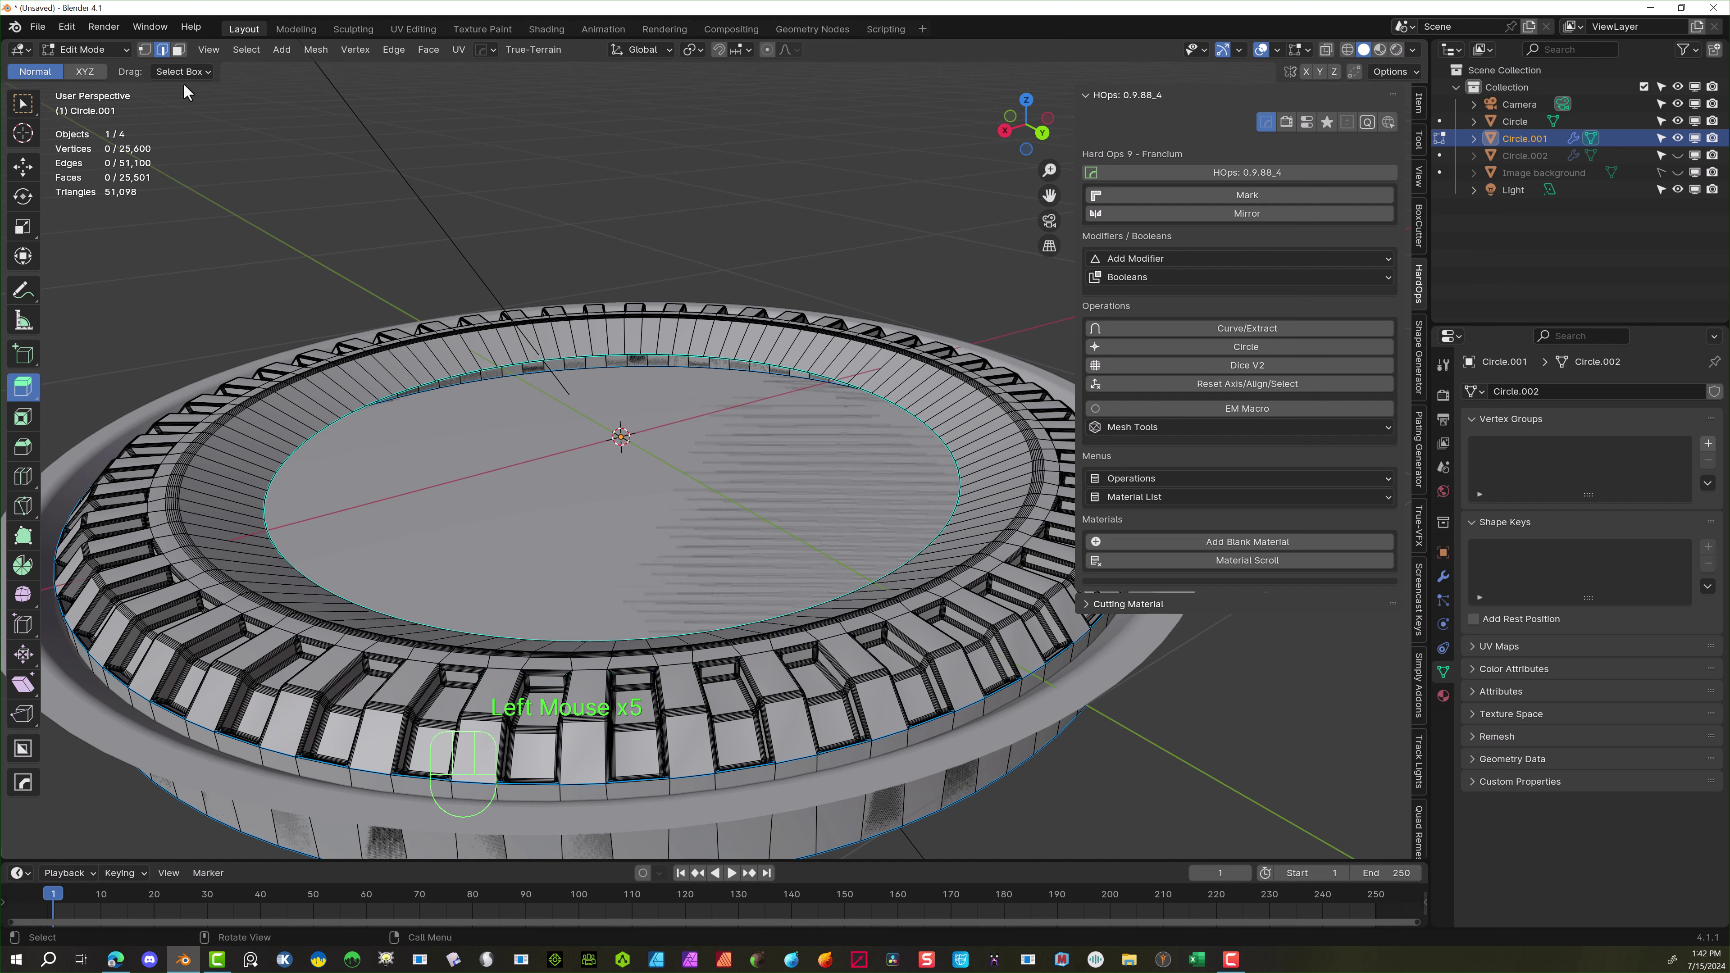
left_click(424, 378, "alt")
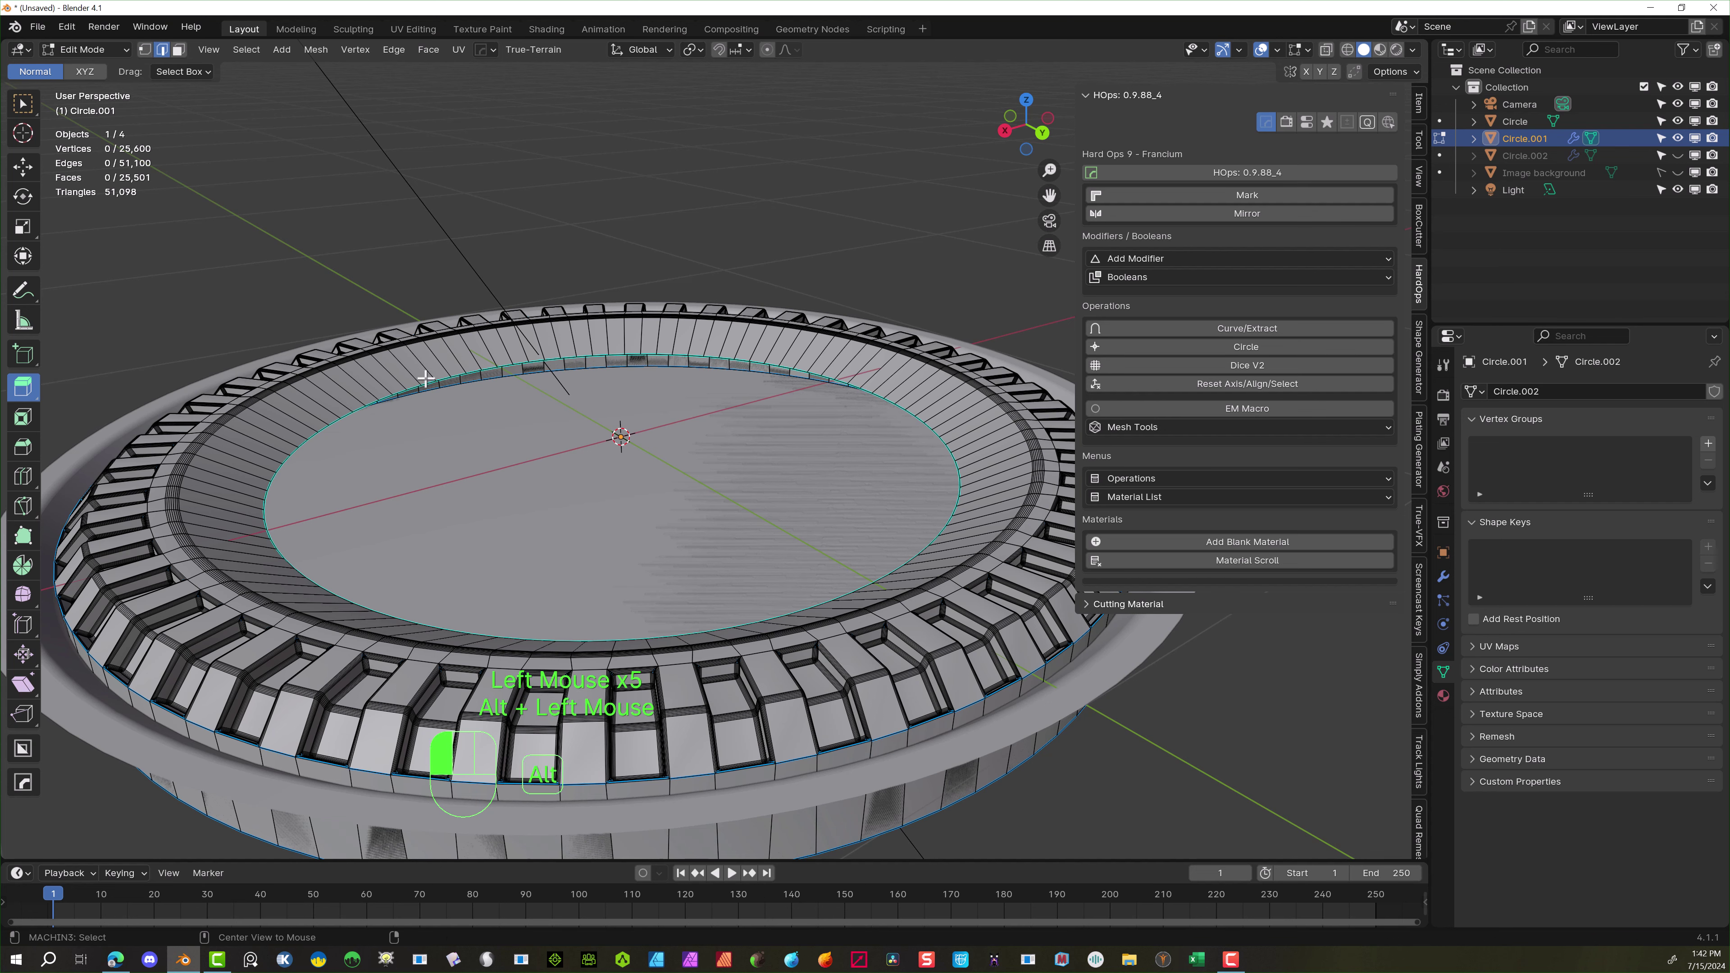
left_click(147, 51)
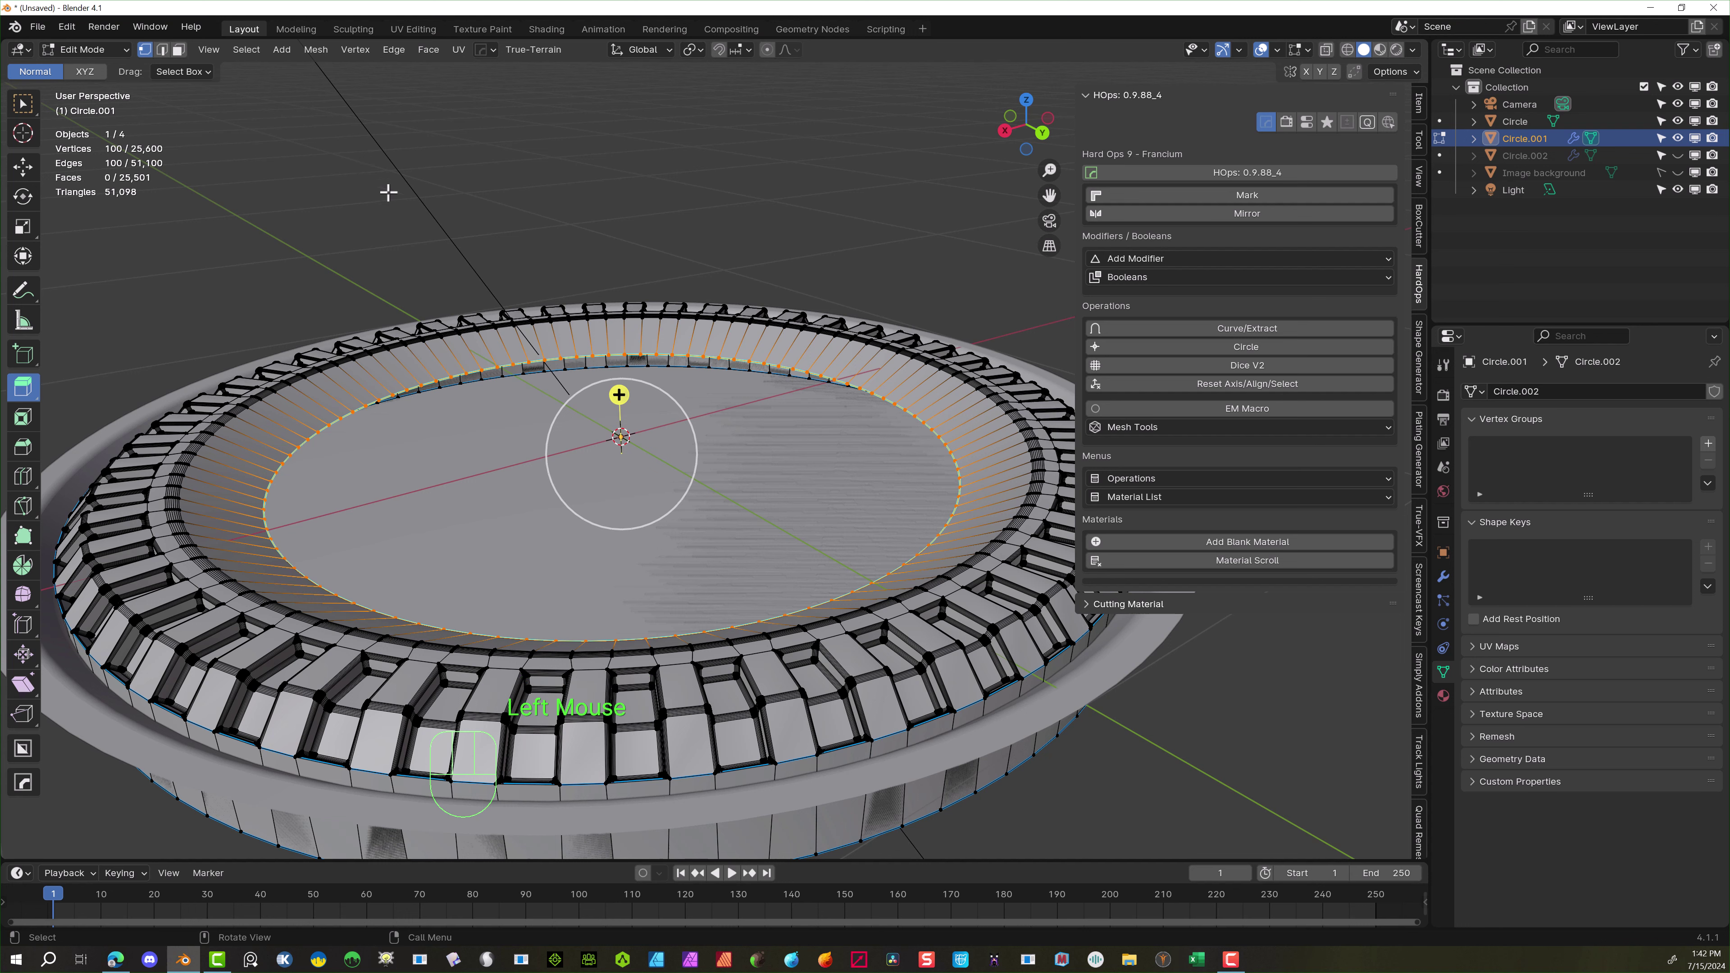
key("f")
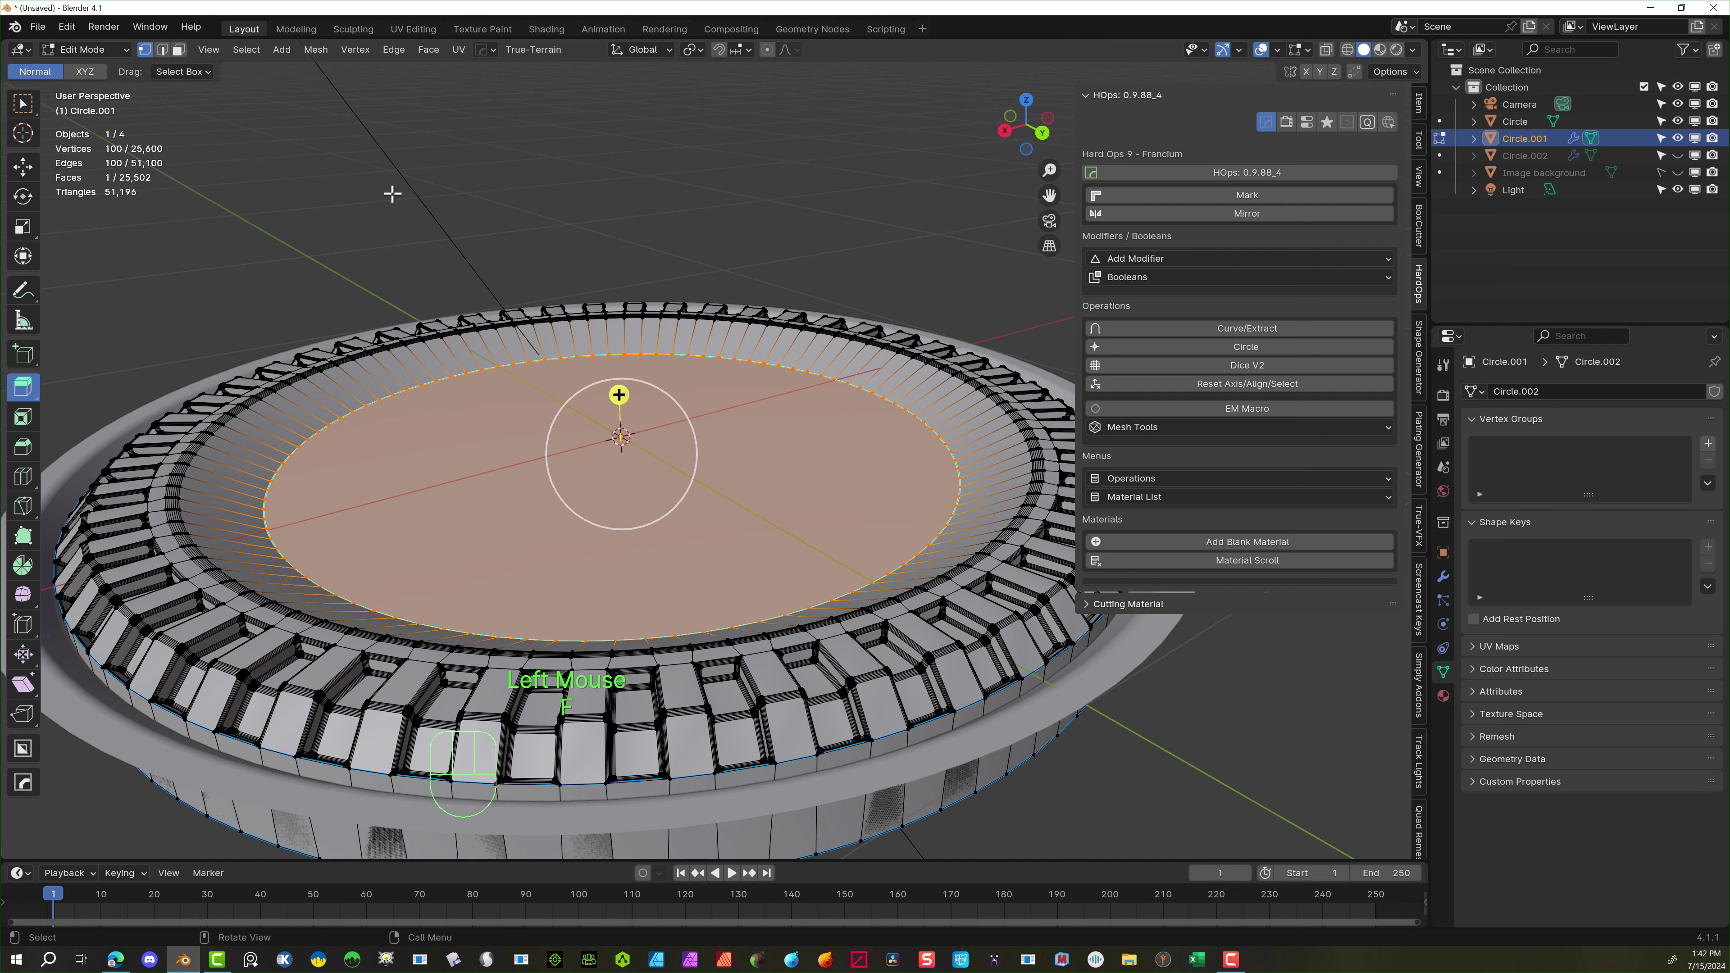
left_click(324, 212)
Bevel the edge loop around the filled central face with a width of 0.00699 m and 5 segments, and unhide the raised centre piece
left_click(165, 50)
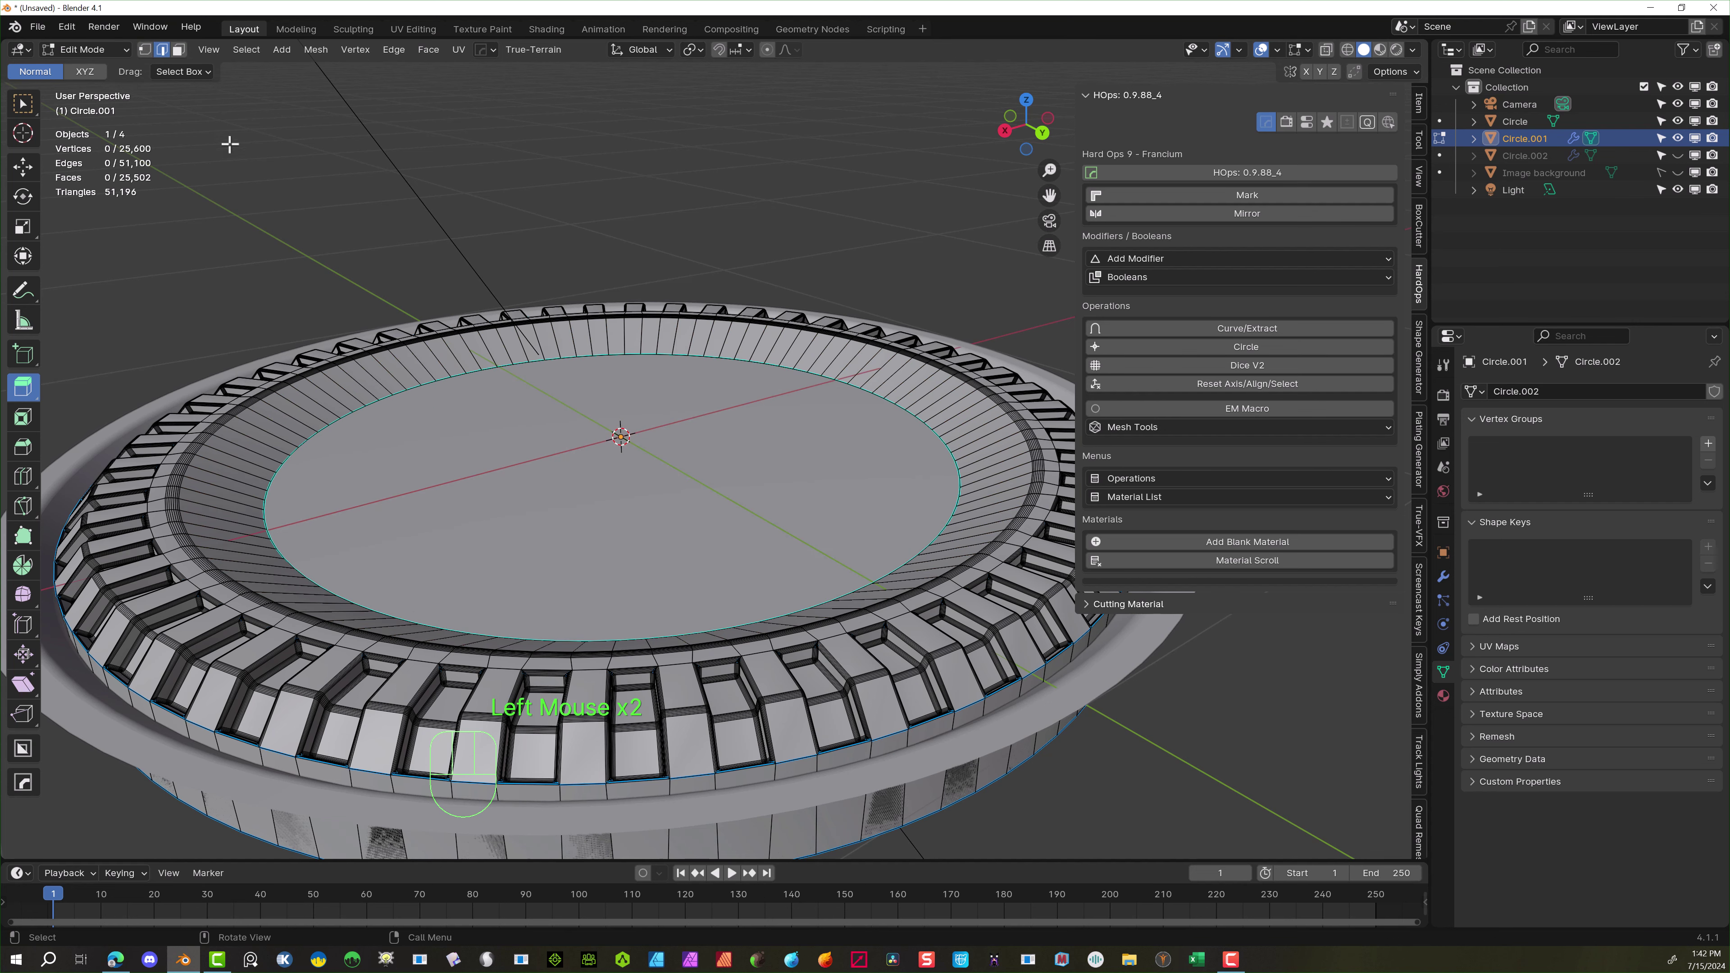
left_click(335, 422, "alt")
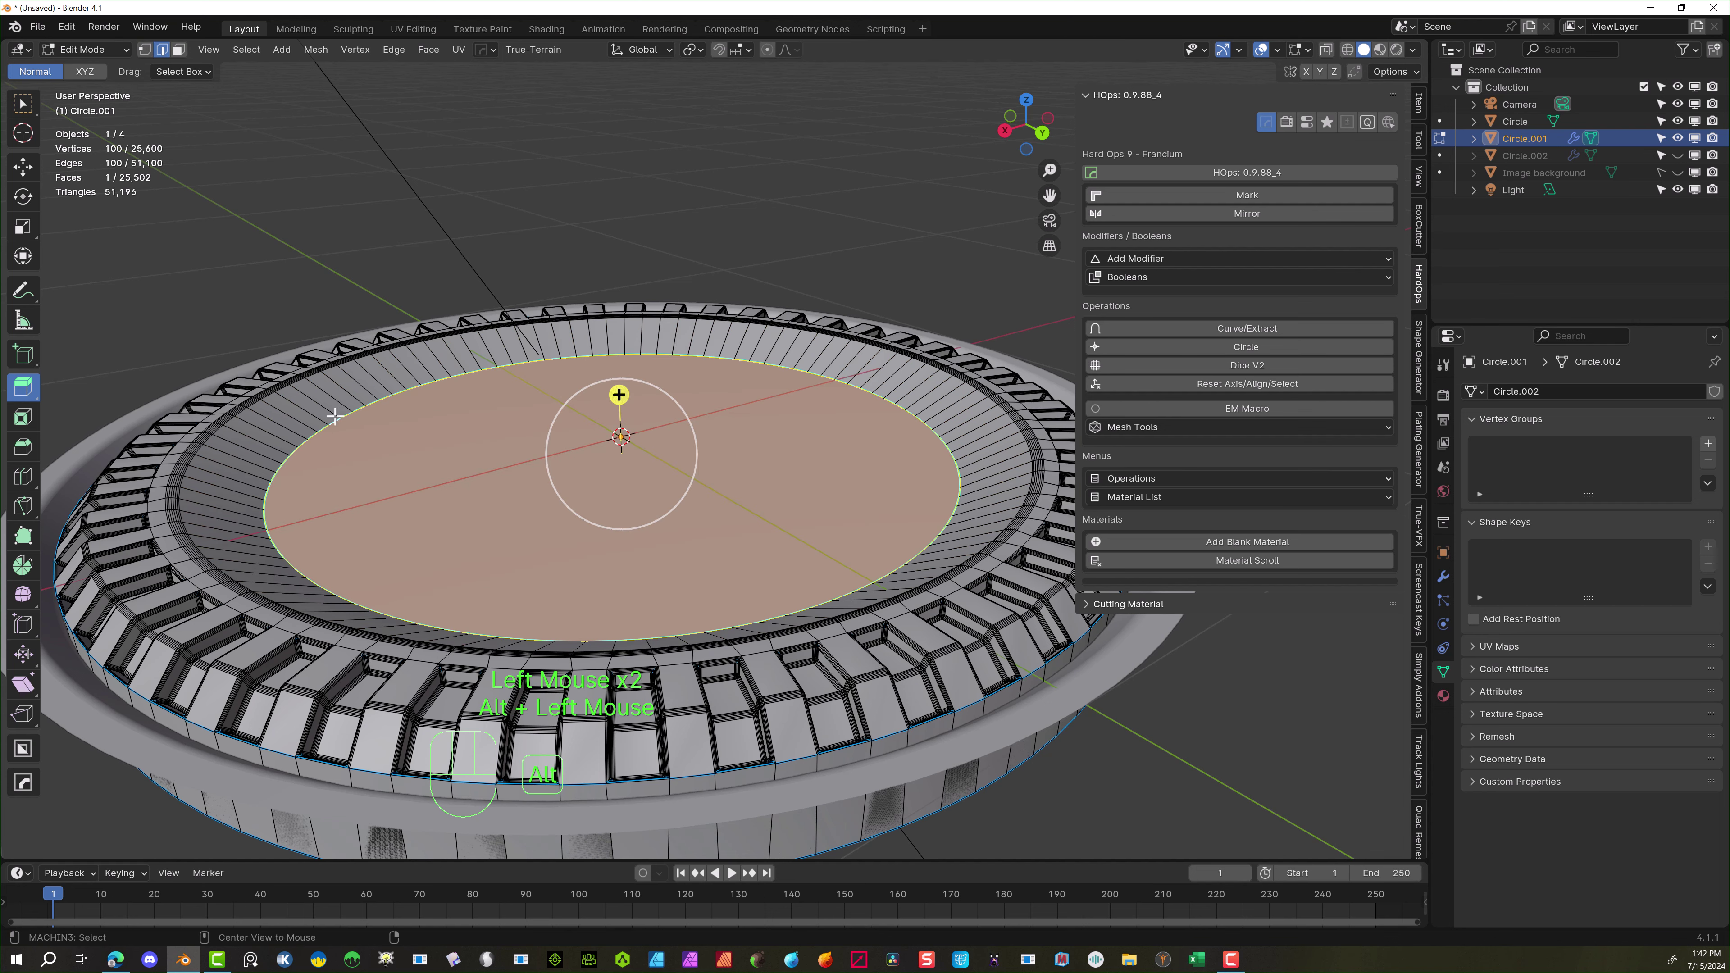
key("ctrl+b")
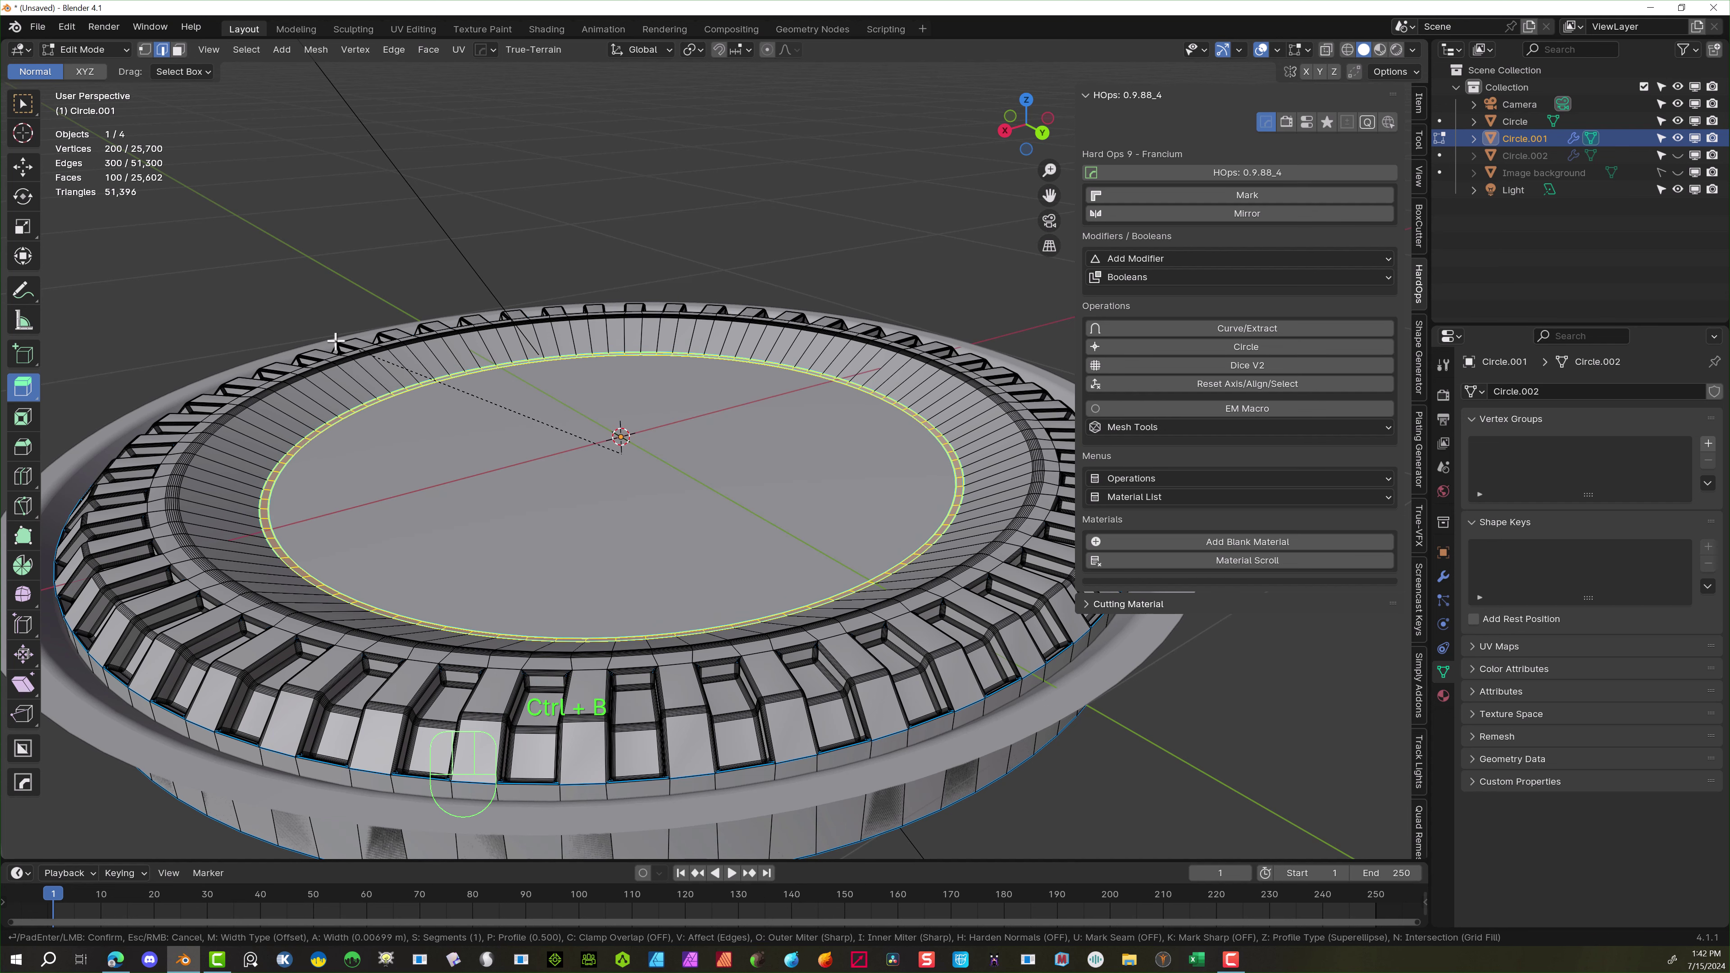
scroll(335, 340, "up", 2)
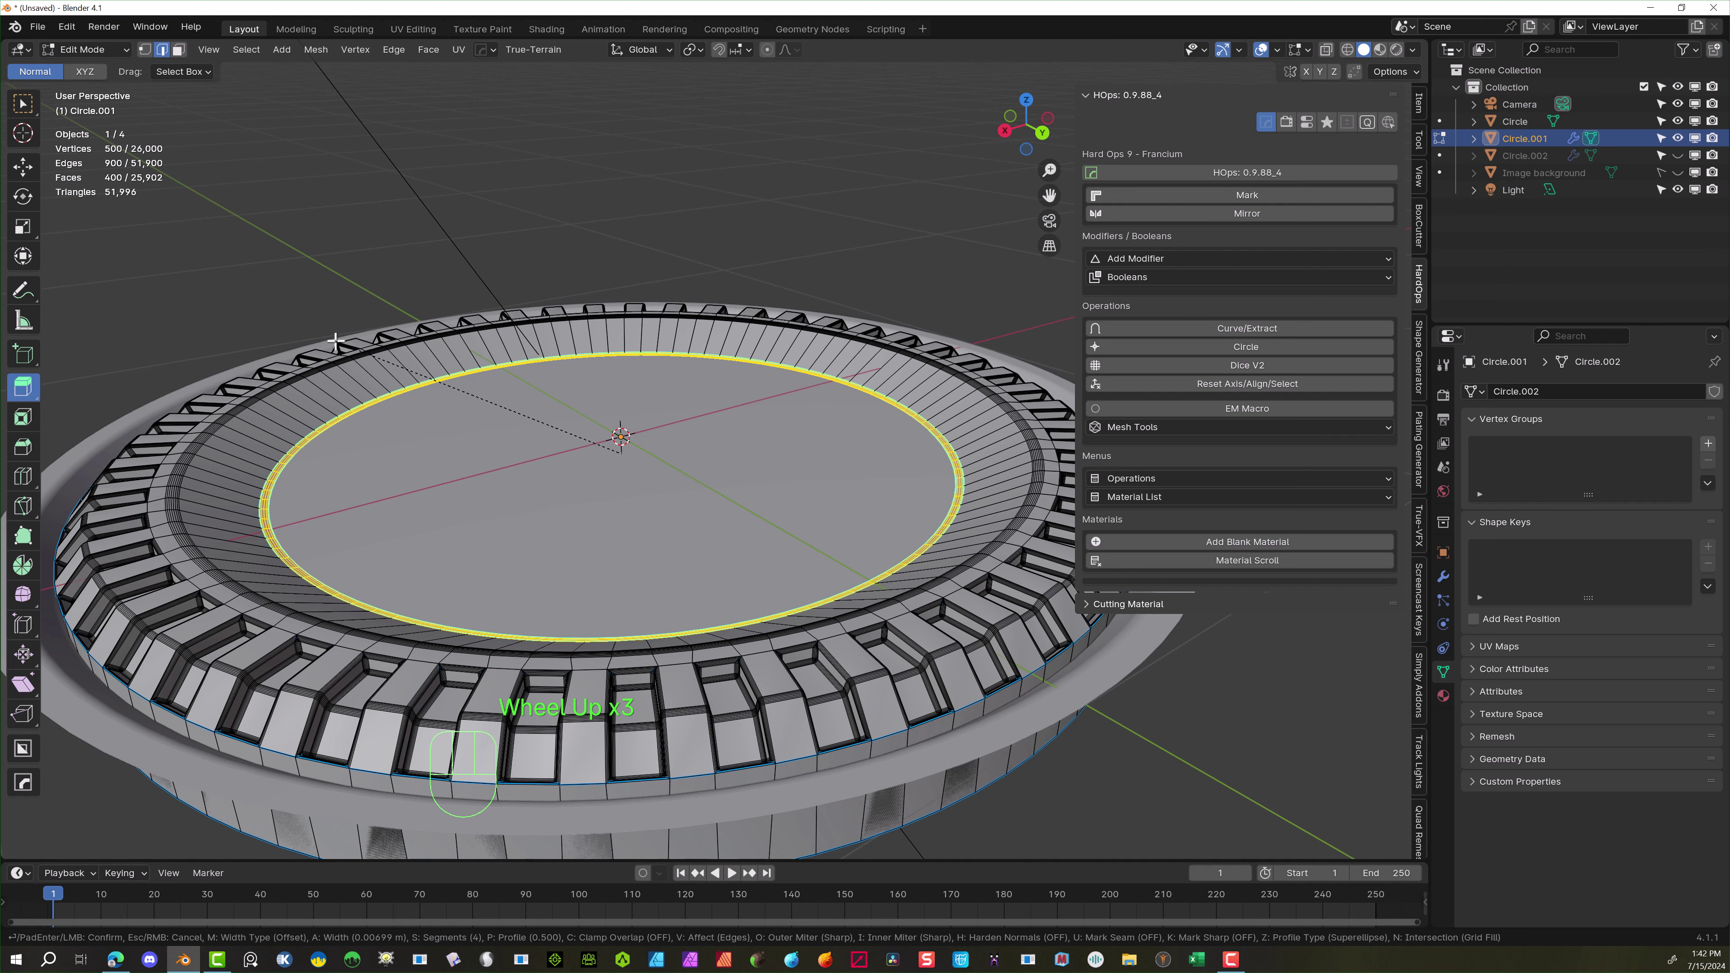
scroll(335, 341, "up", 1)
left_click(335, 340)
left_click(439, 222)
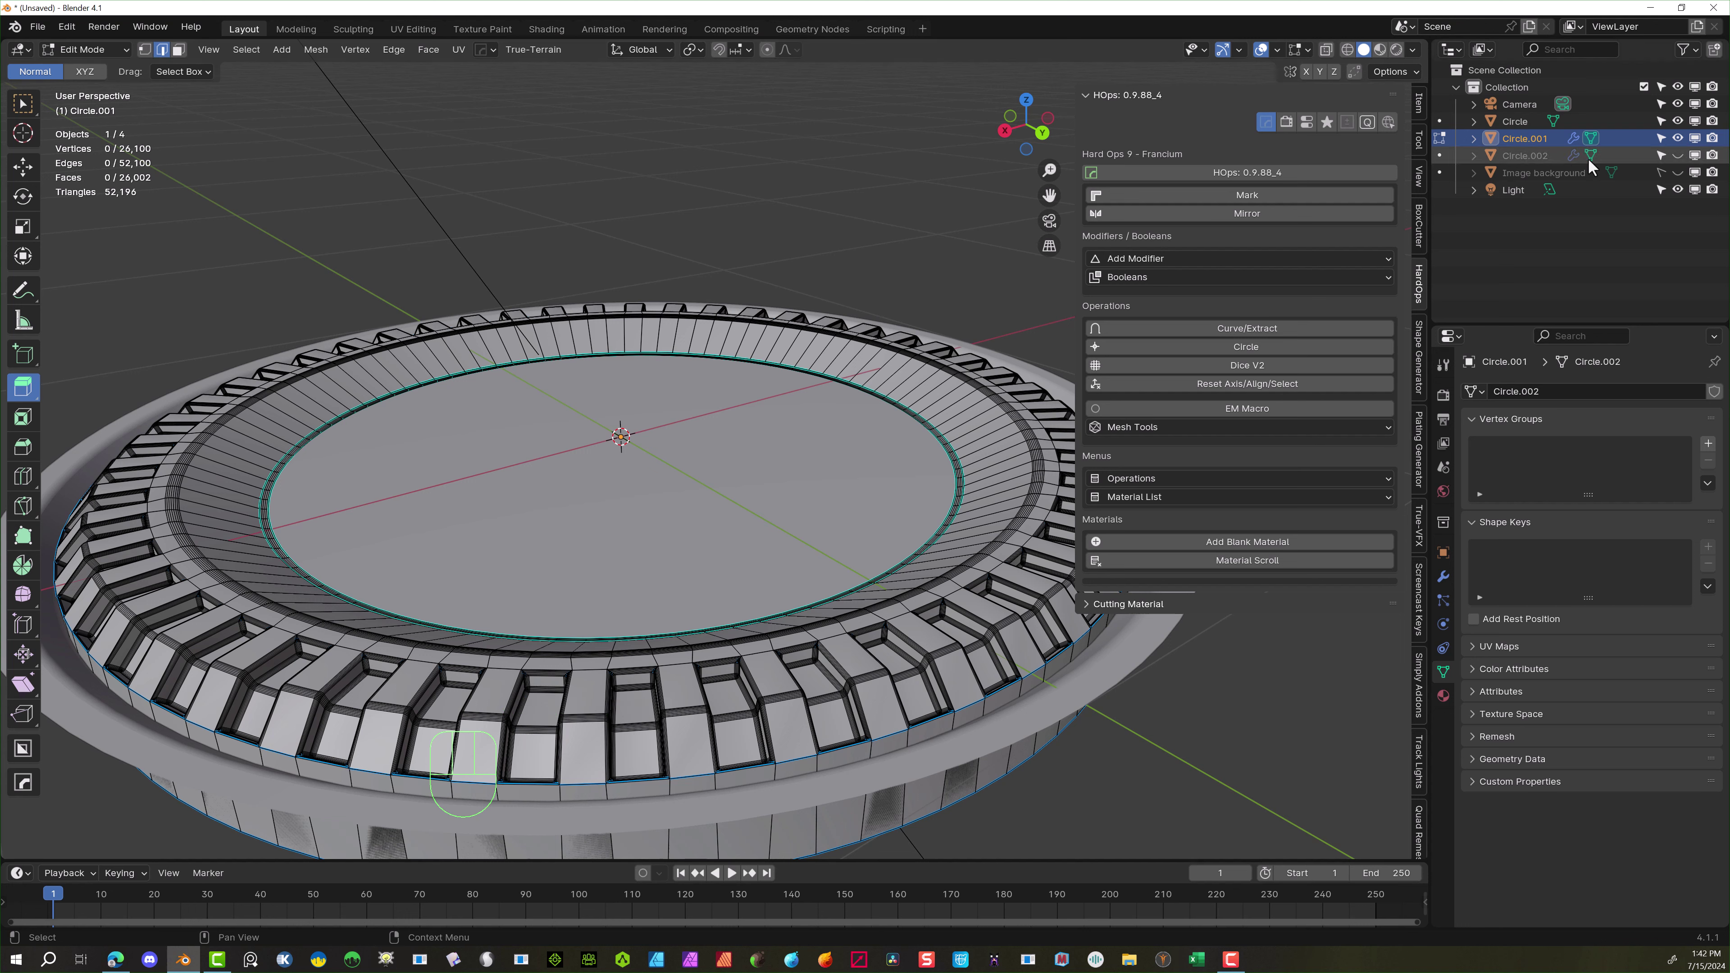
left_click(1677, 155)
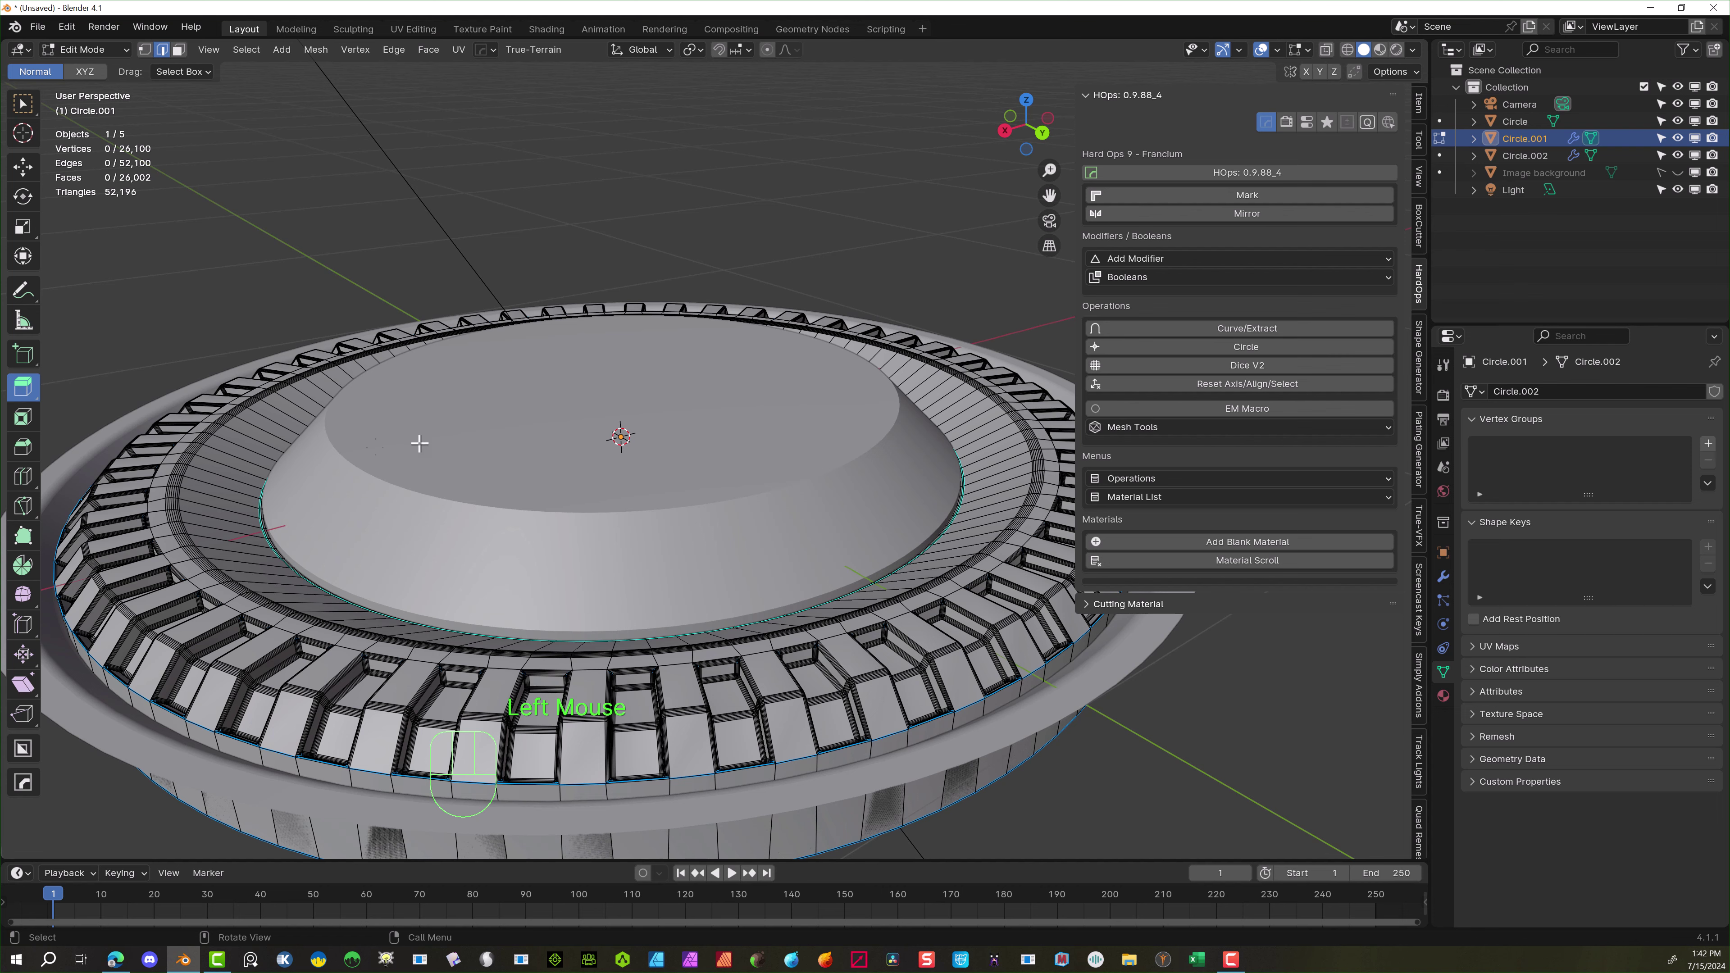
Return the ridged disc to Object Mode, select the raised centre piece and put it in Edit Mode
scroll(429, 495, "down", 2)
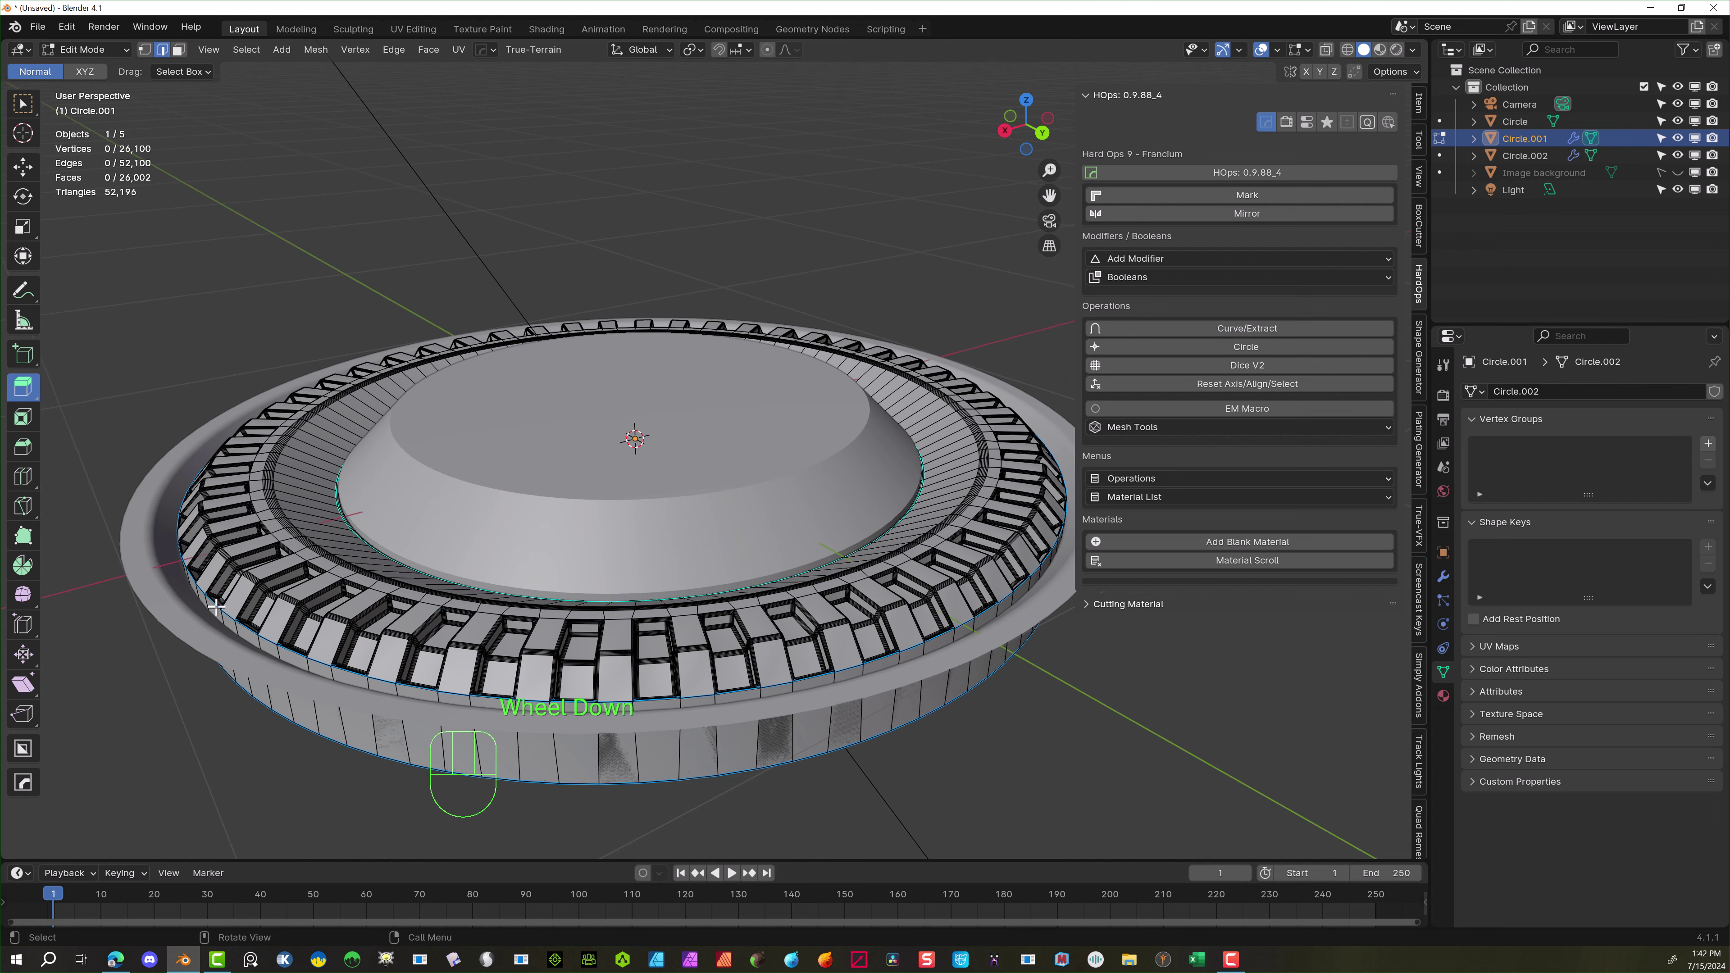
scroll(389, 440, "up", 2)
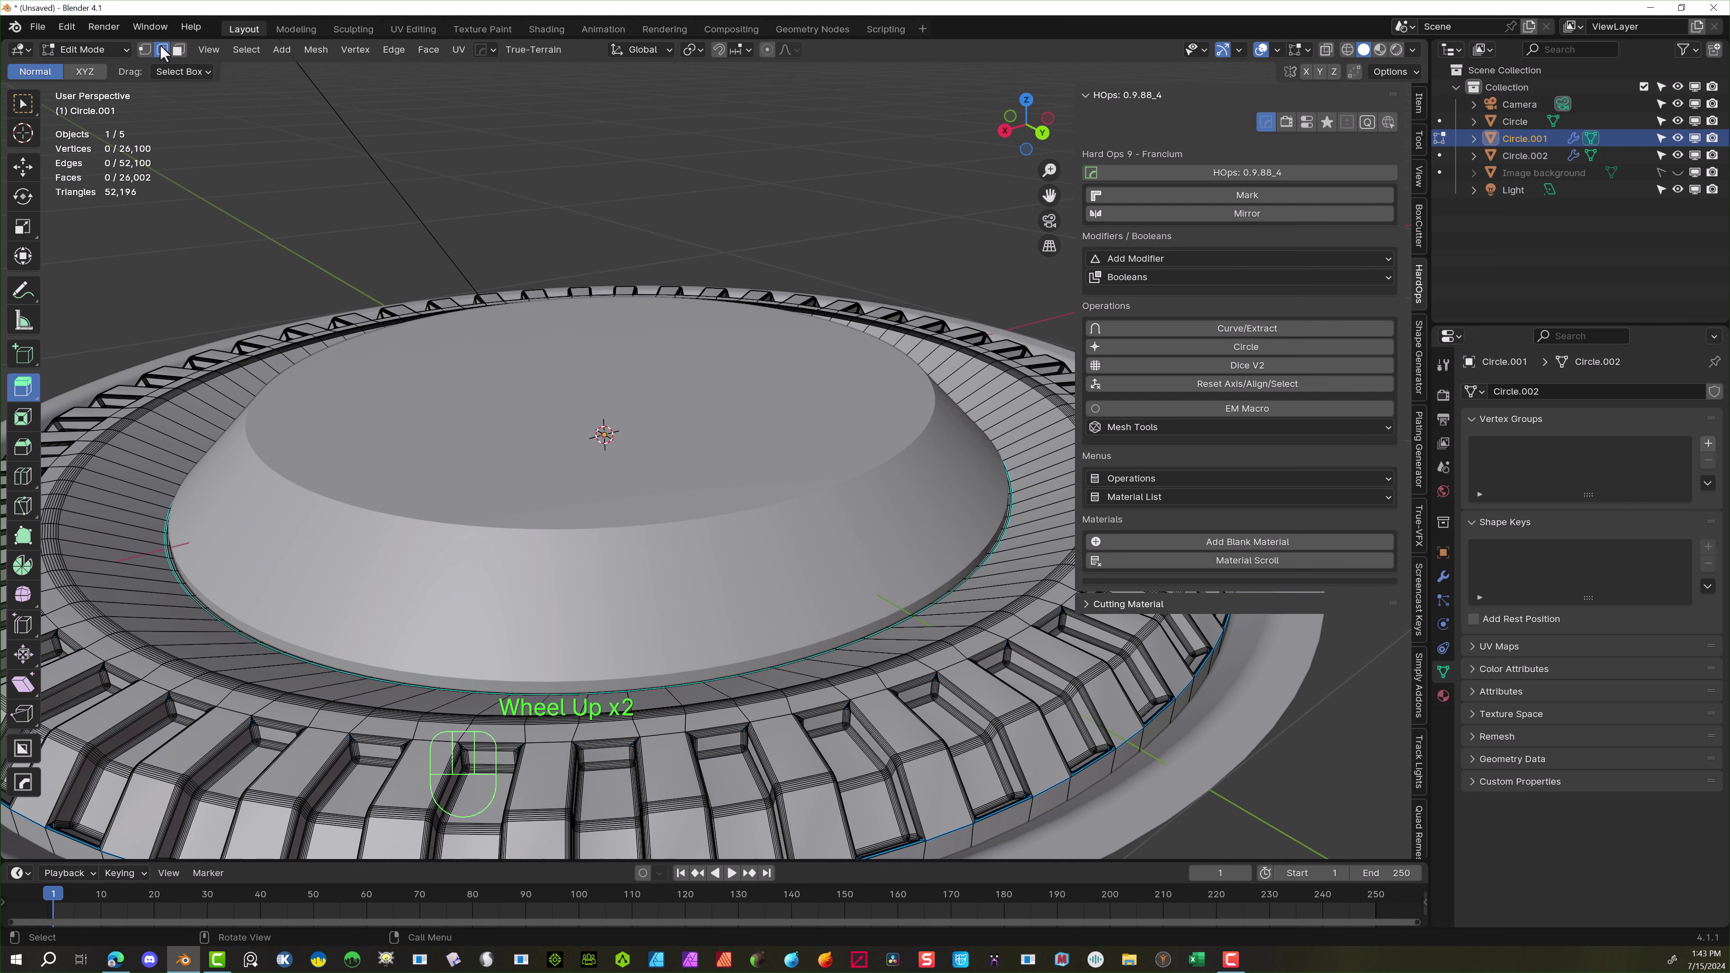
left_click(162, 51)
left_click(249, 432)
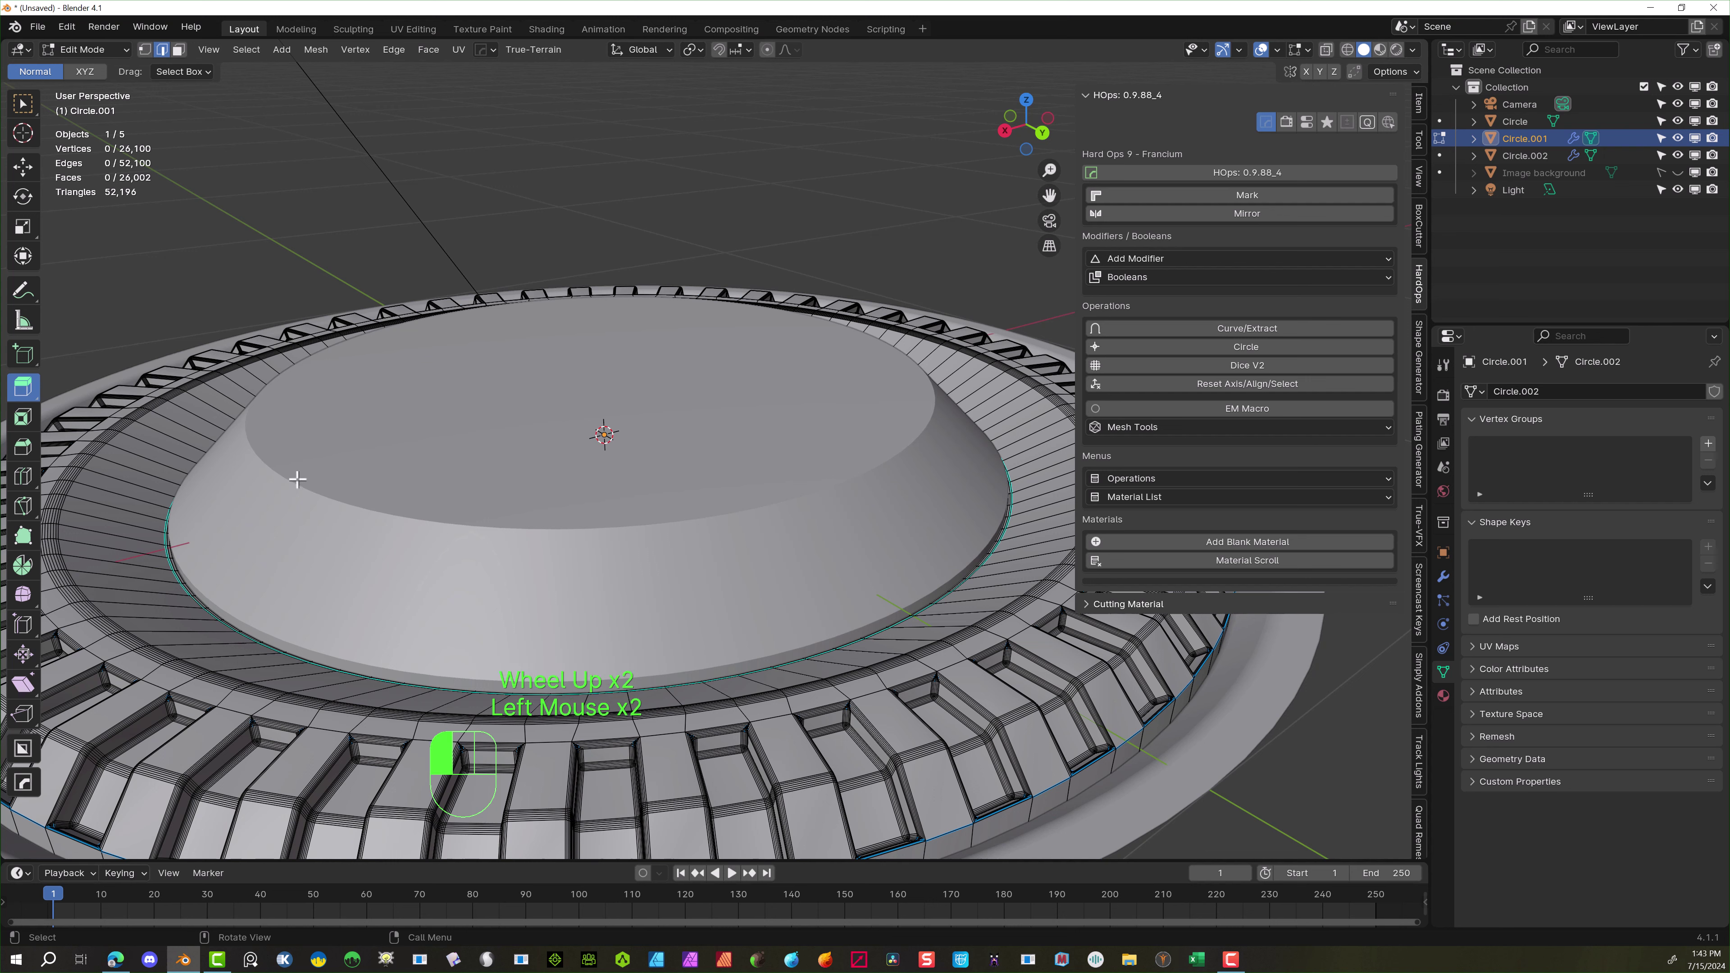
left_click(86, 52)
left_click(98, 99)
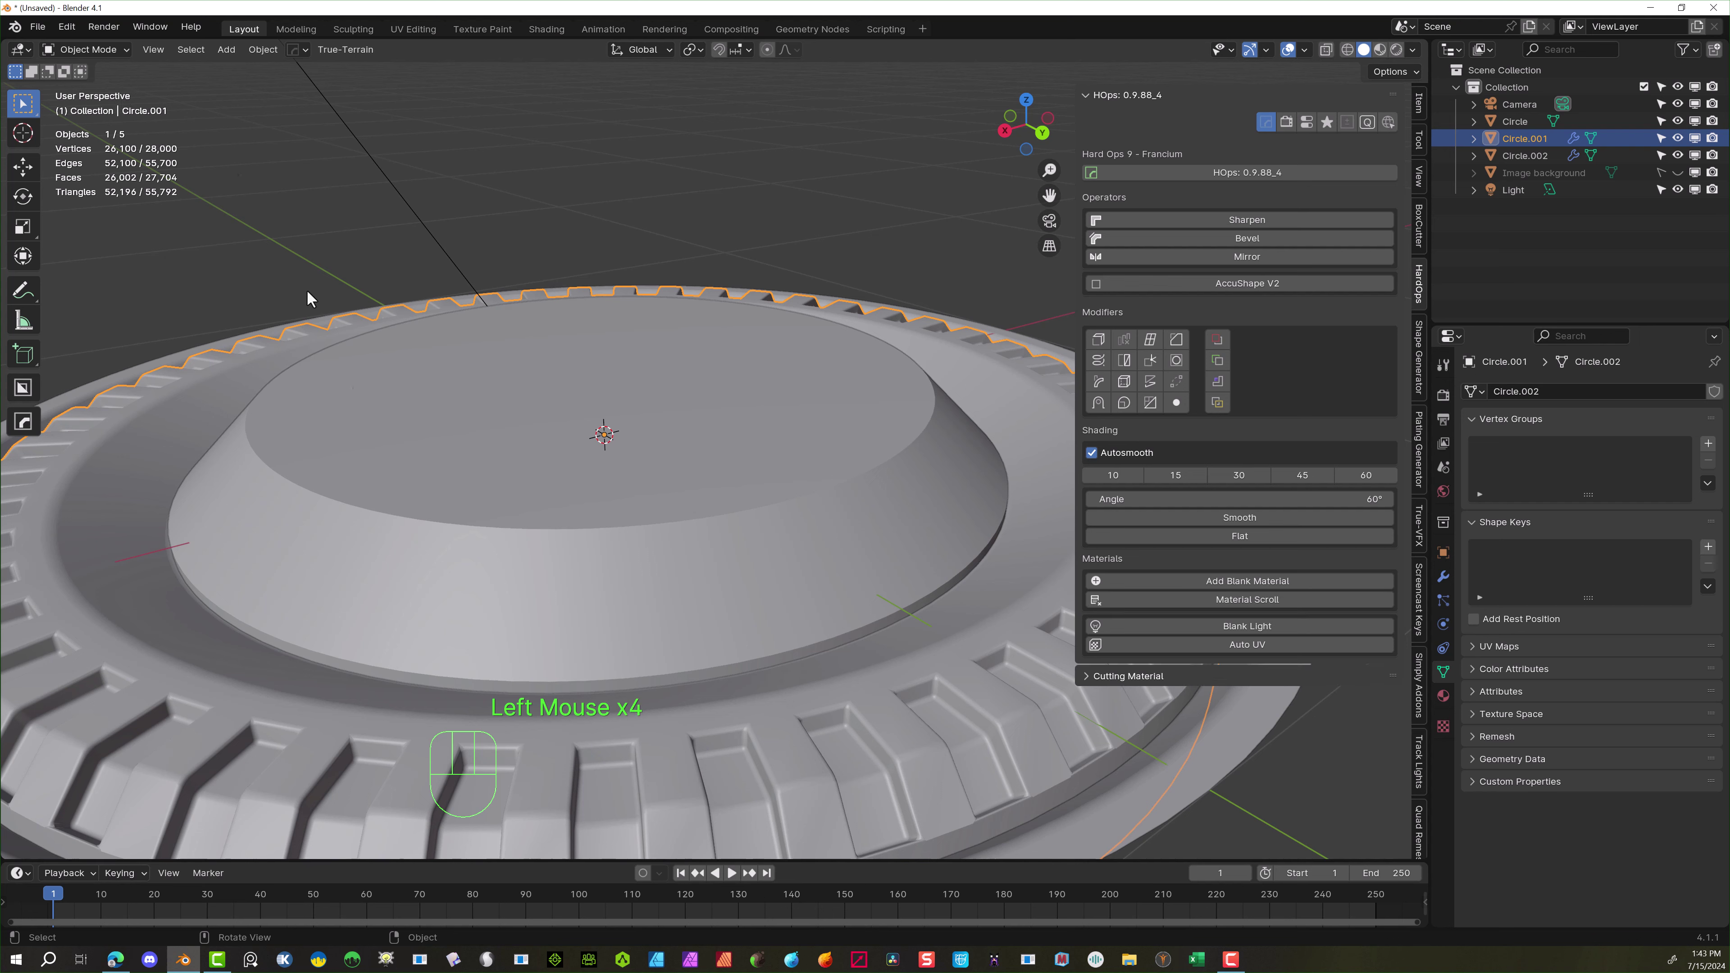
left_click(422, 436)
left_click(390, 413)
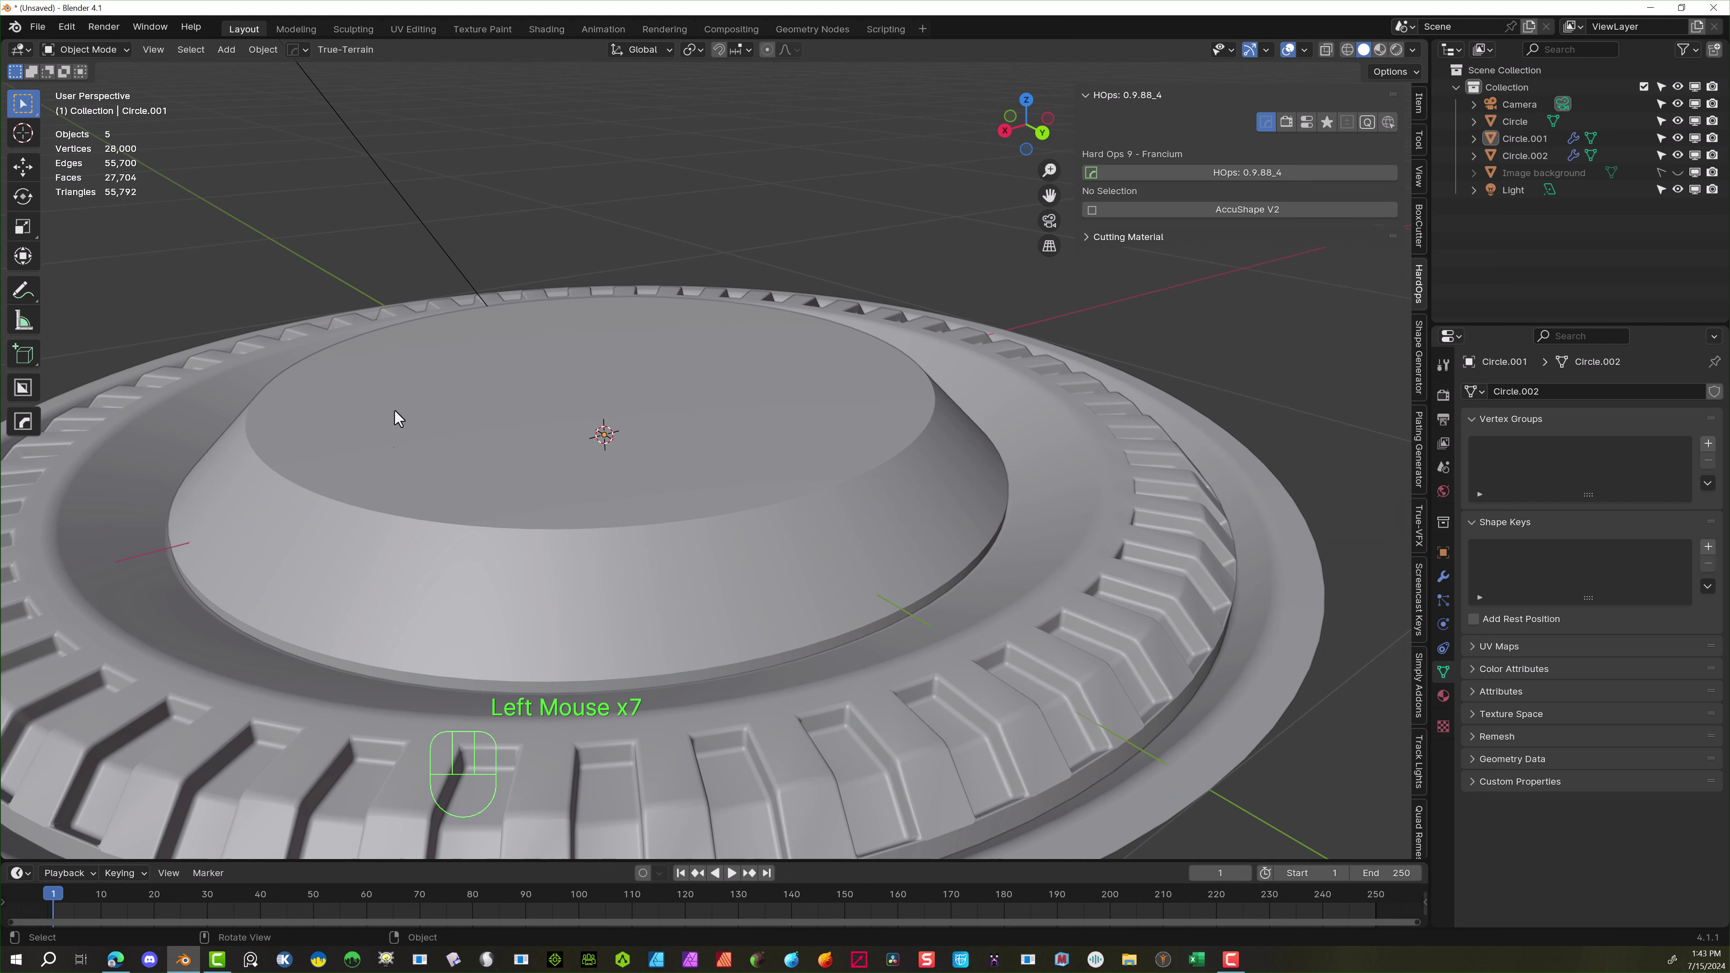
left_click(386, 422)
left_click_drag(122, 45, 114, 73)
scroll(385, 496, "down", 1)
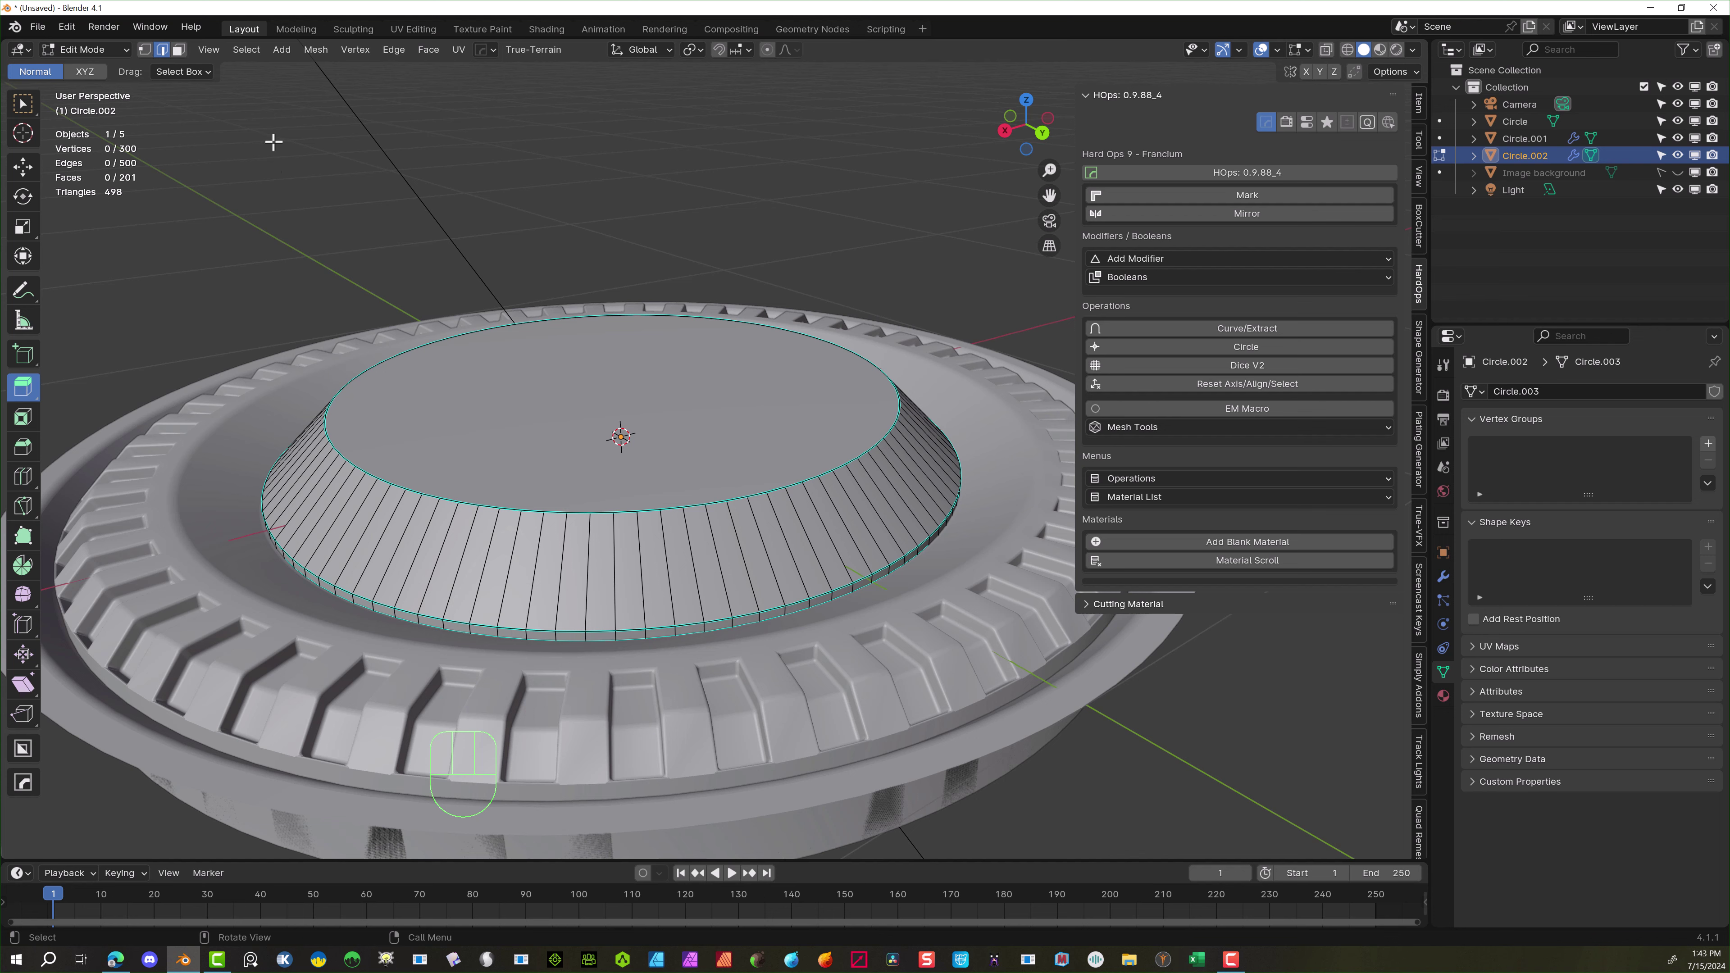
Select the edge loop around the centre piece's flat top and inset the face by 0.05137 m
left_click(164, 51)
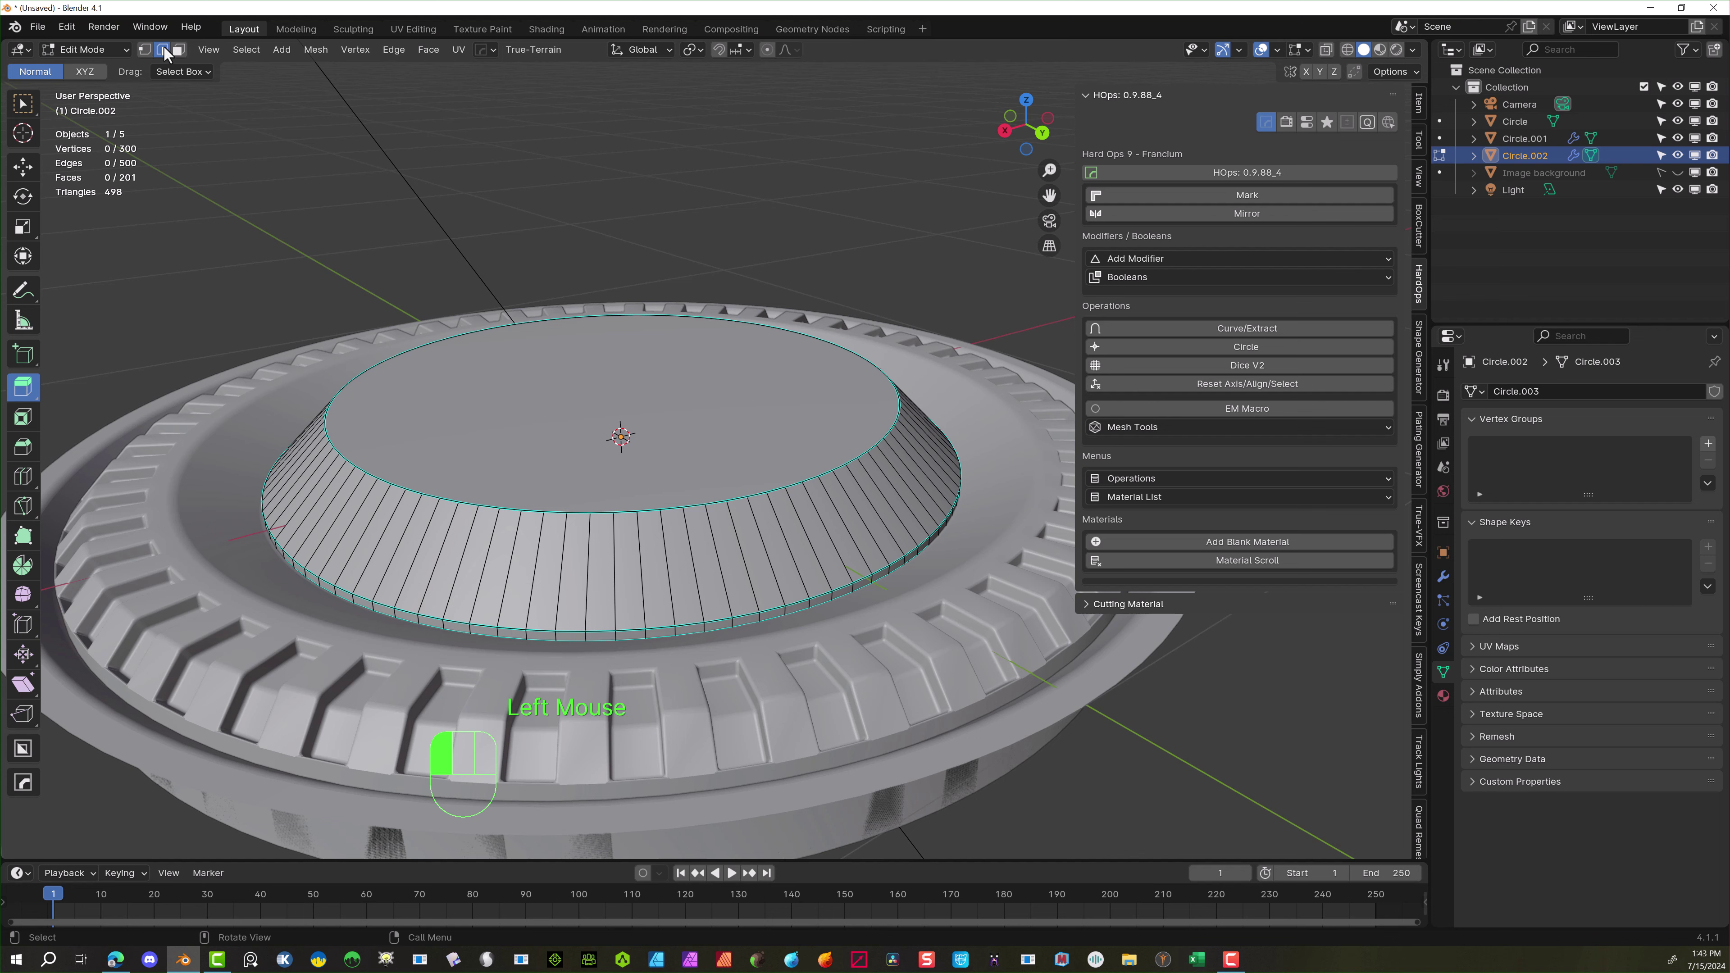
left_click(414, 490, "alt")
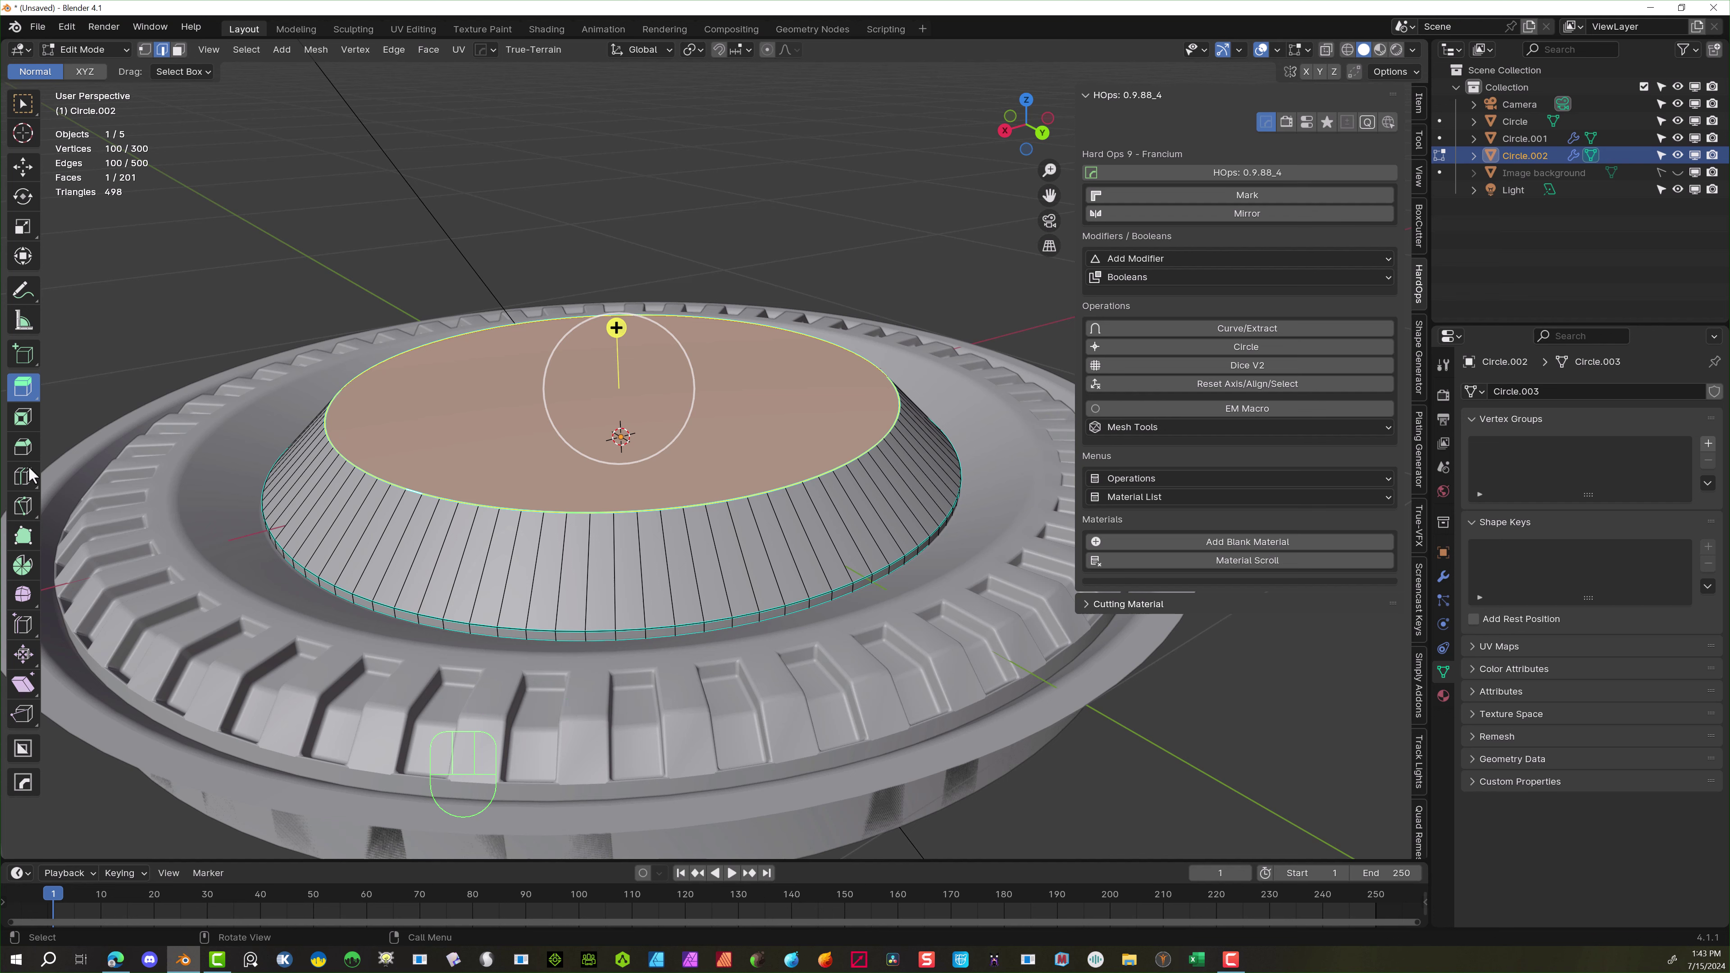
left_click(23, 417)
left_click_drag(691, 389, 675, 387)
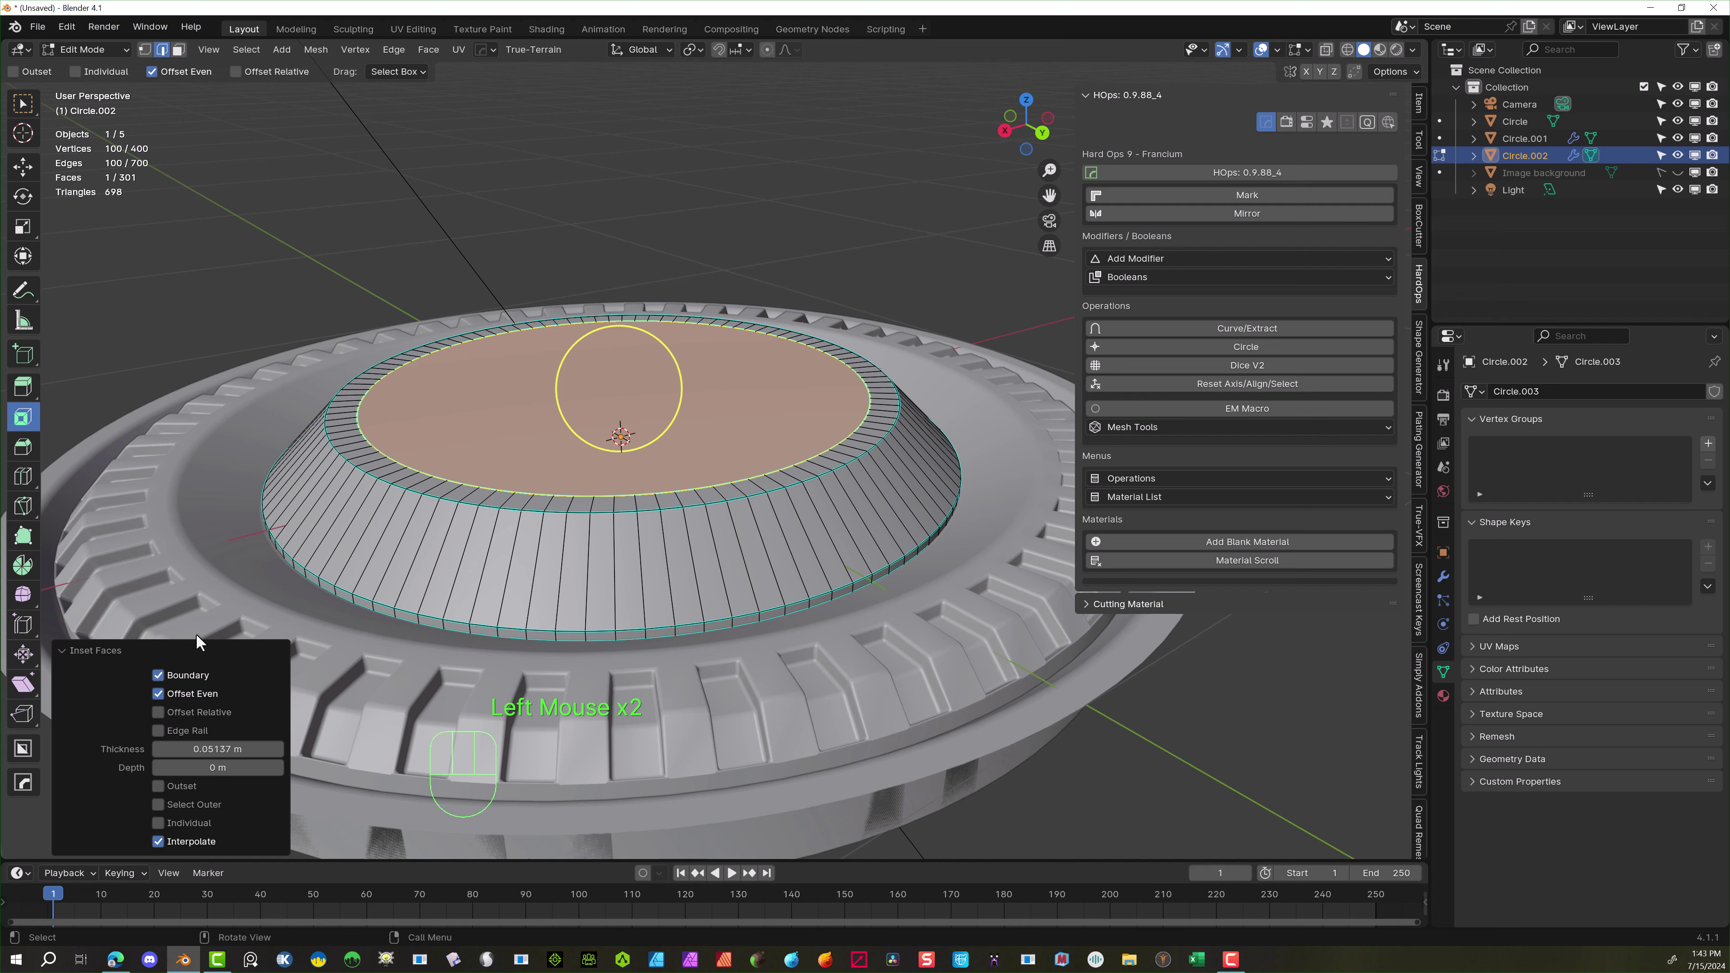
Extrude the inset top face down by 0.02377 m, scale it to about 0.953 and clear the selection
left_click(23, 387)
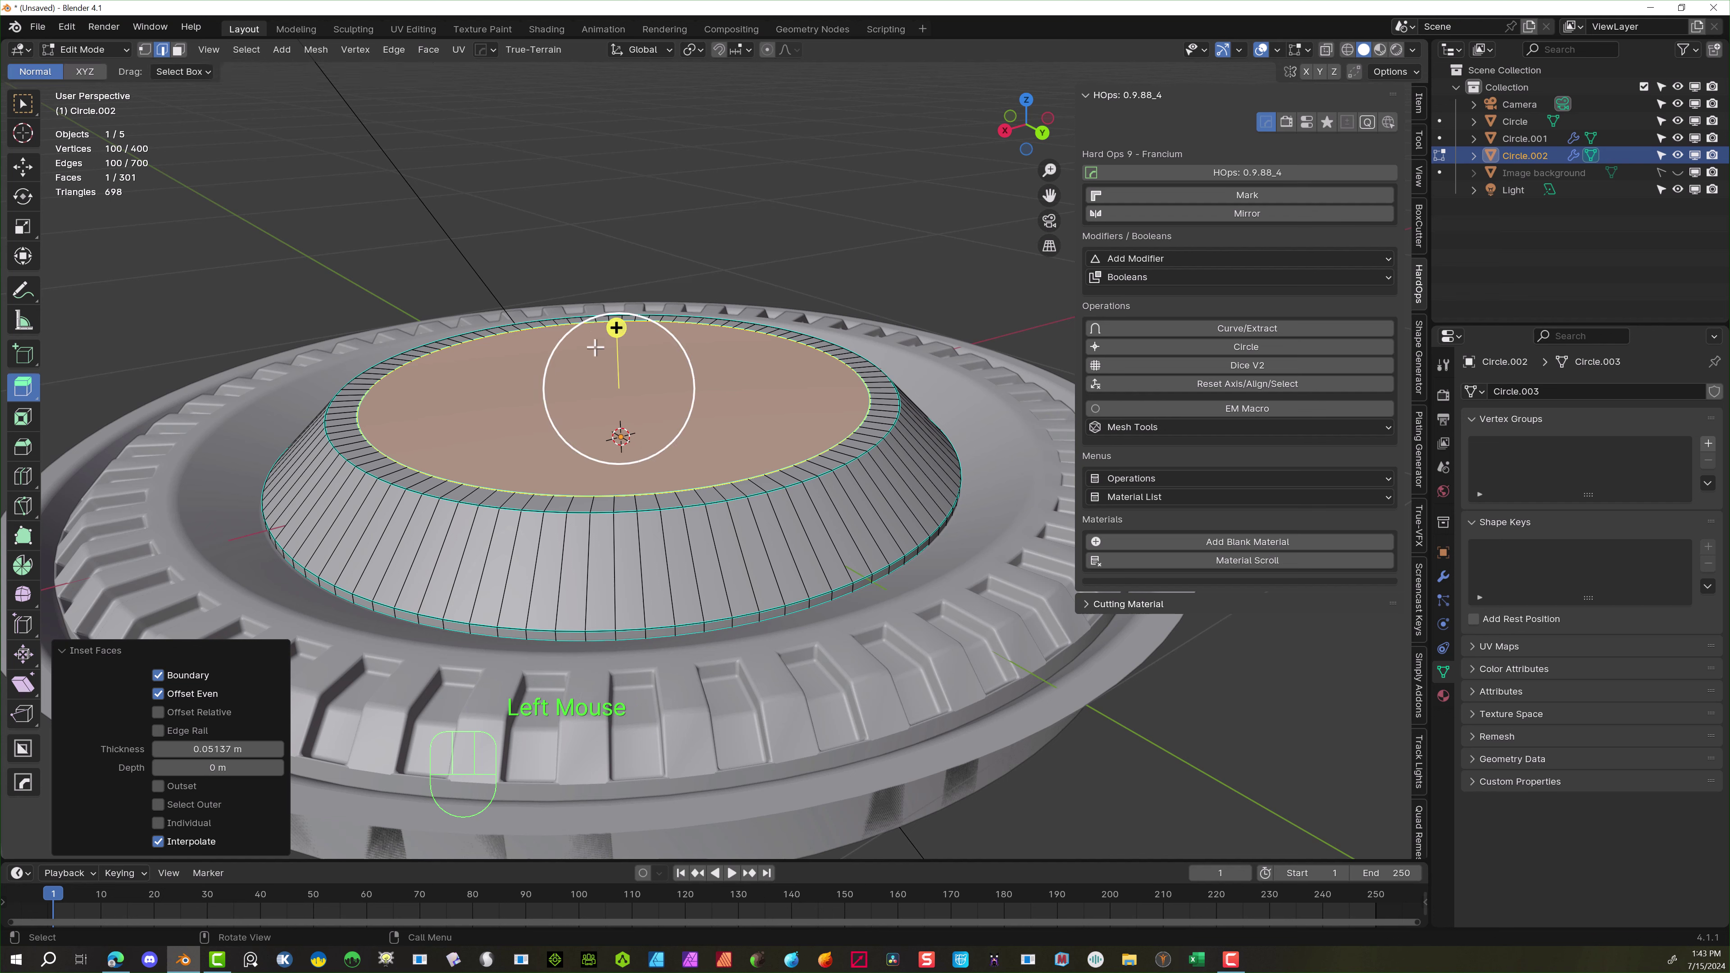
left_click_drag(611, 335, 608, 367)
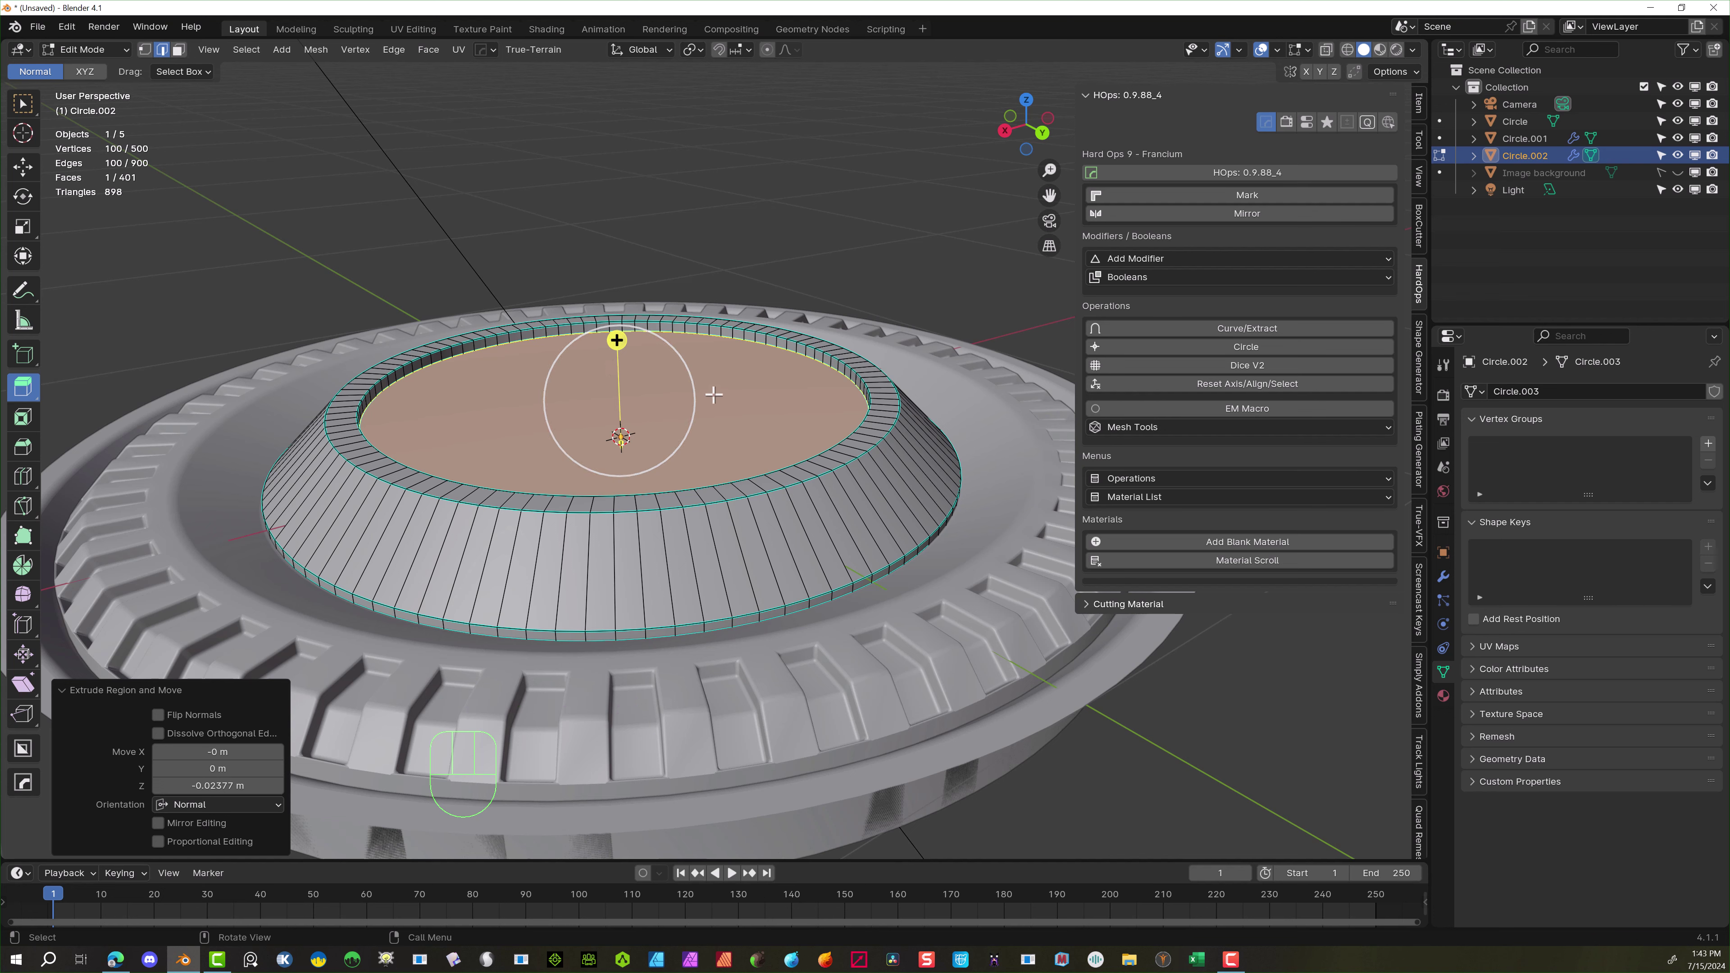
key("s")
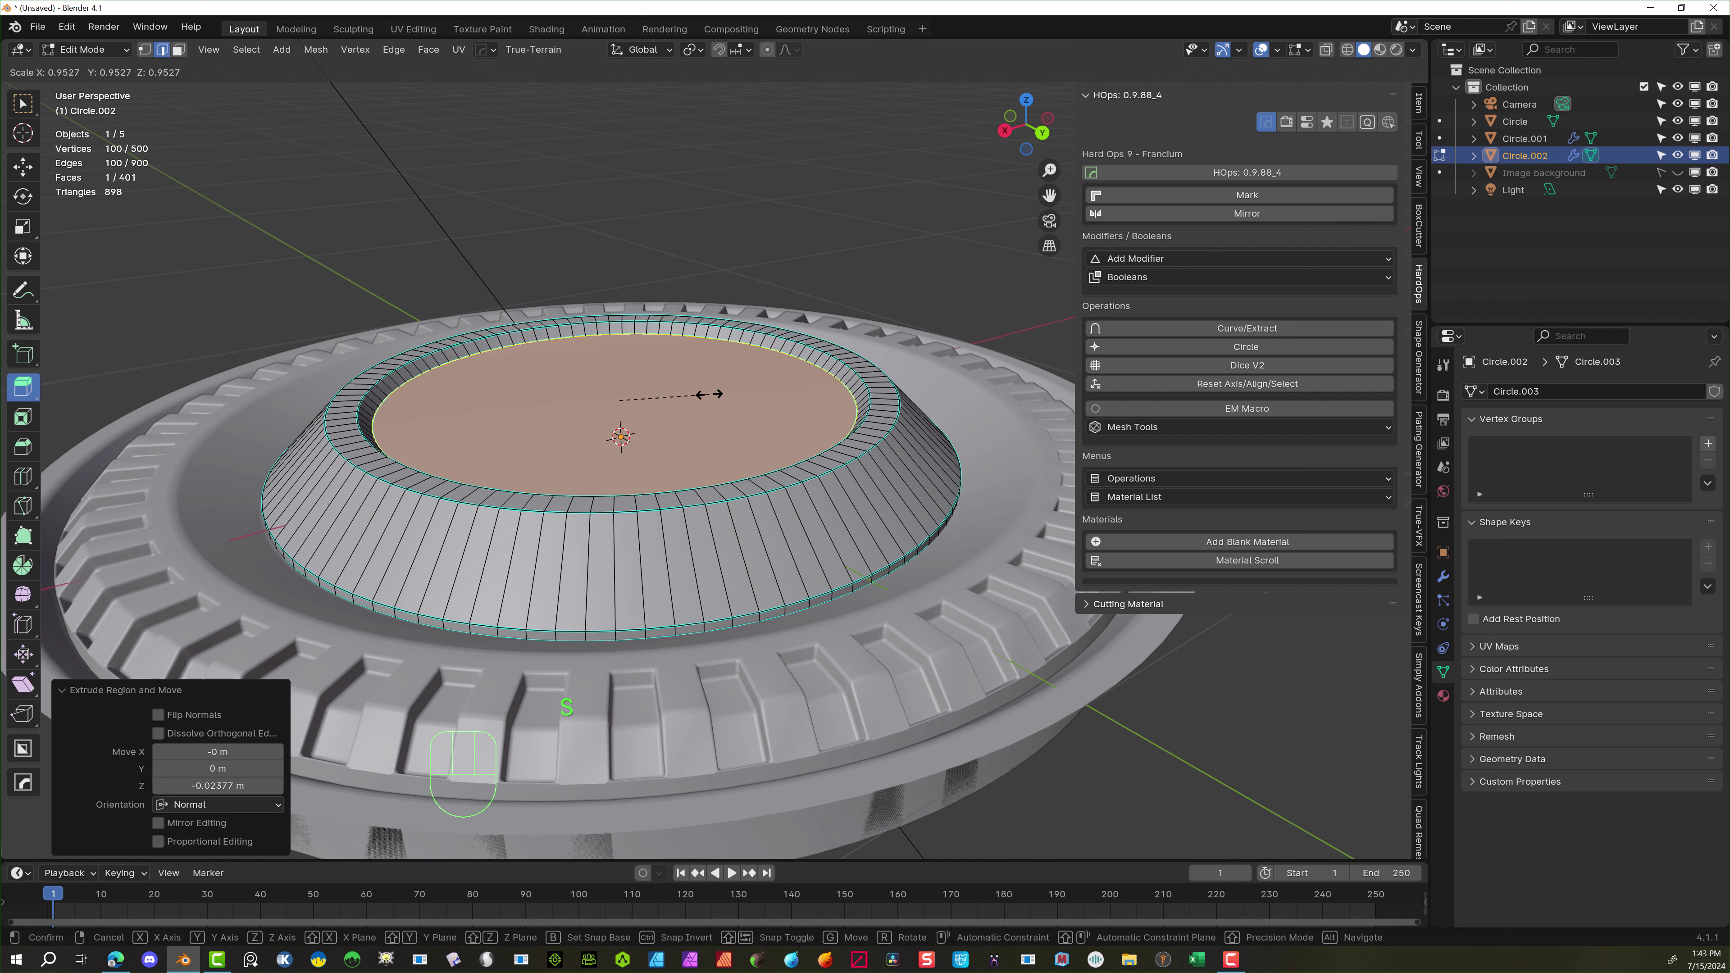
left_click(708, 394)
left_click(276, 158)
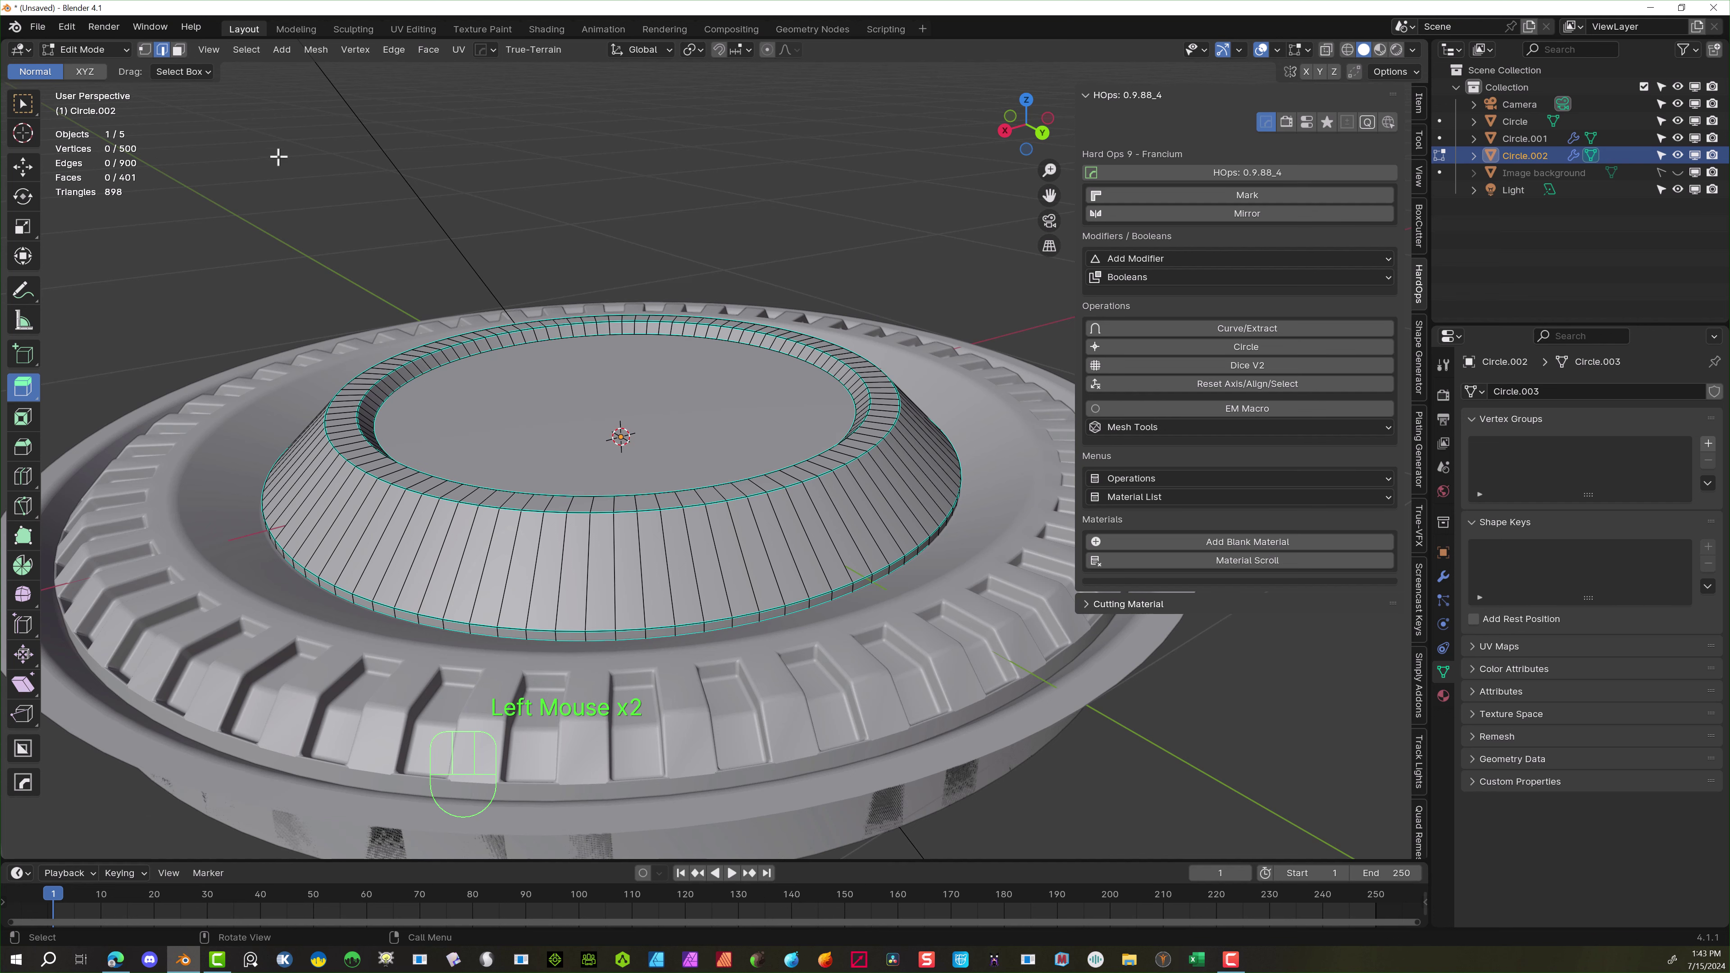
Bevel the recess's bottom and upper edge loops together with a width of 0.00403 m and 5 segments
left_click(162, 51)
left_click(404, 383, "alt")
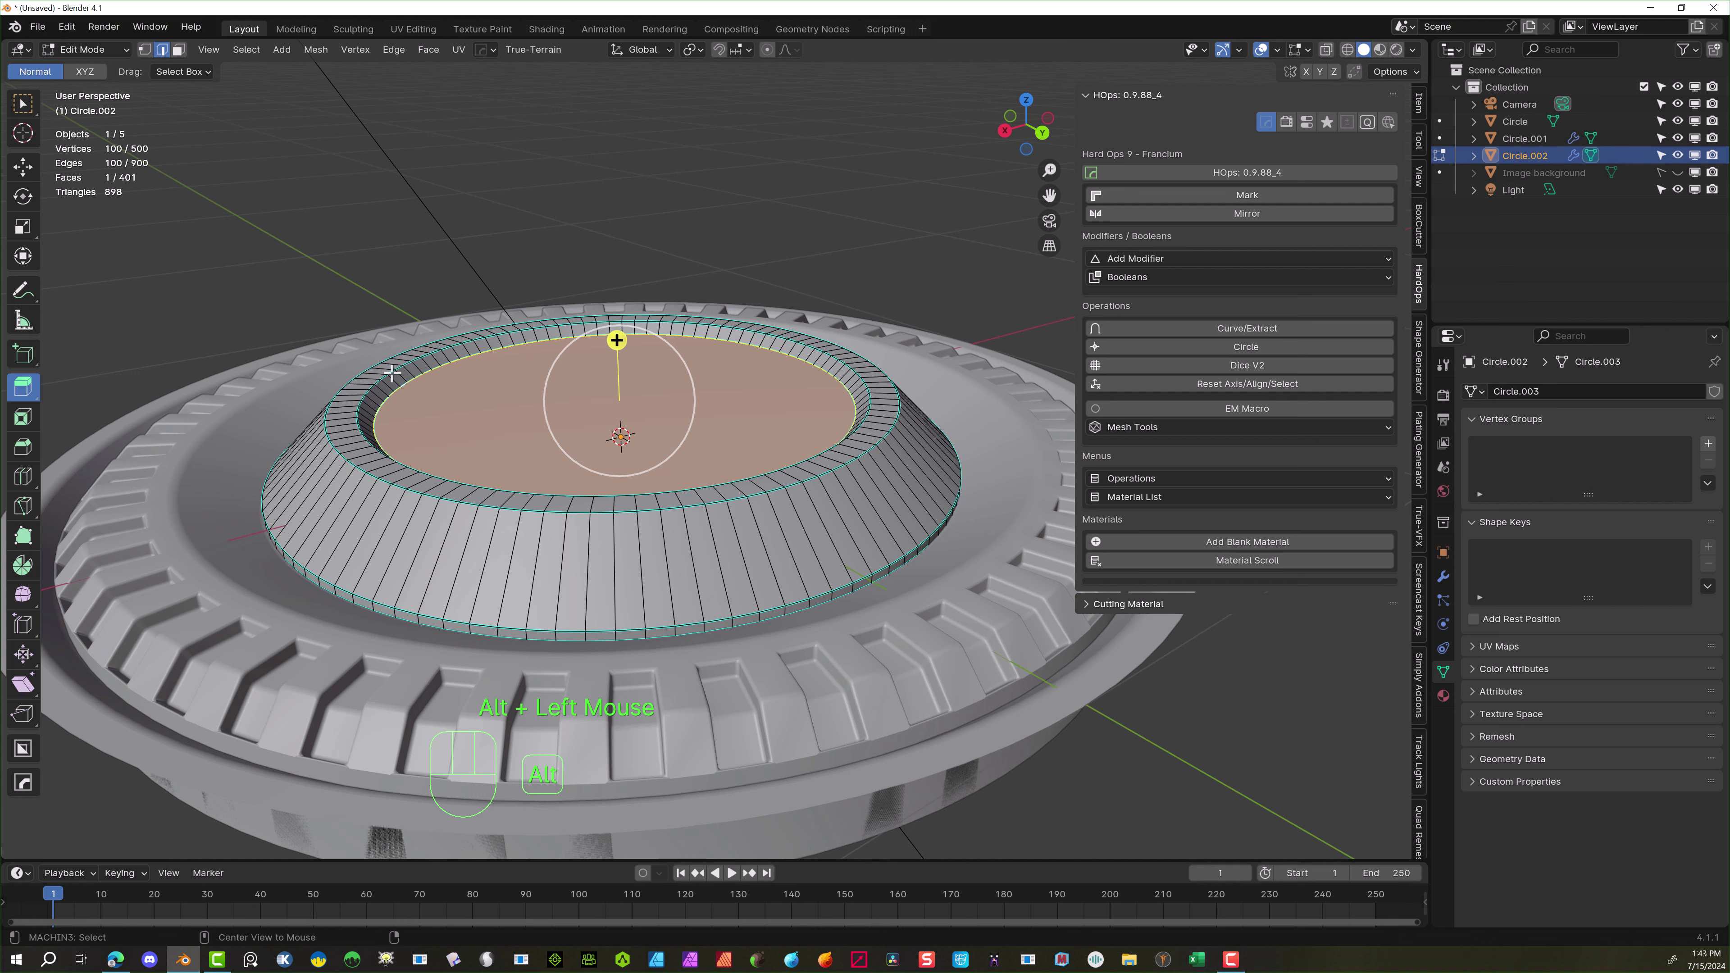
left_click(391, 373, "alt+shift")
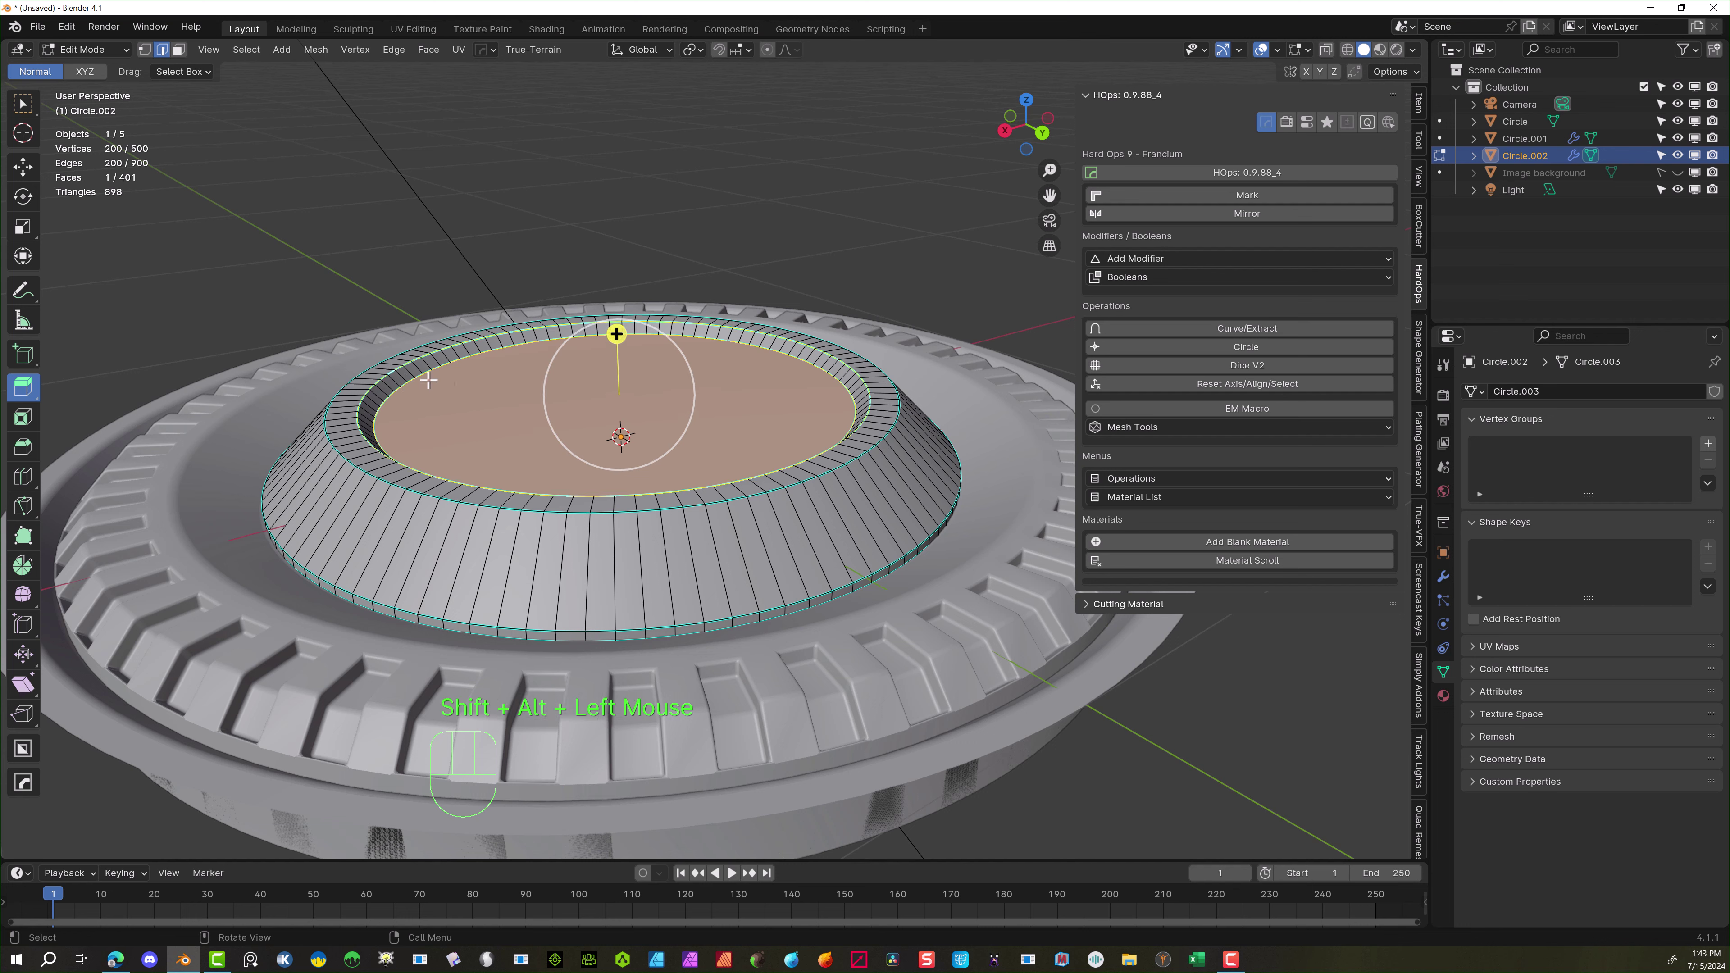
key("ctrl+b")
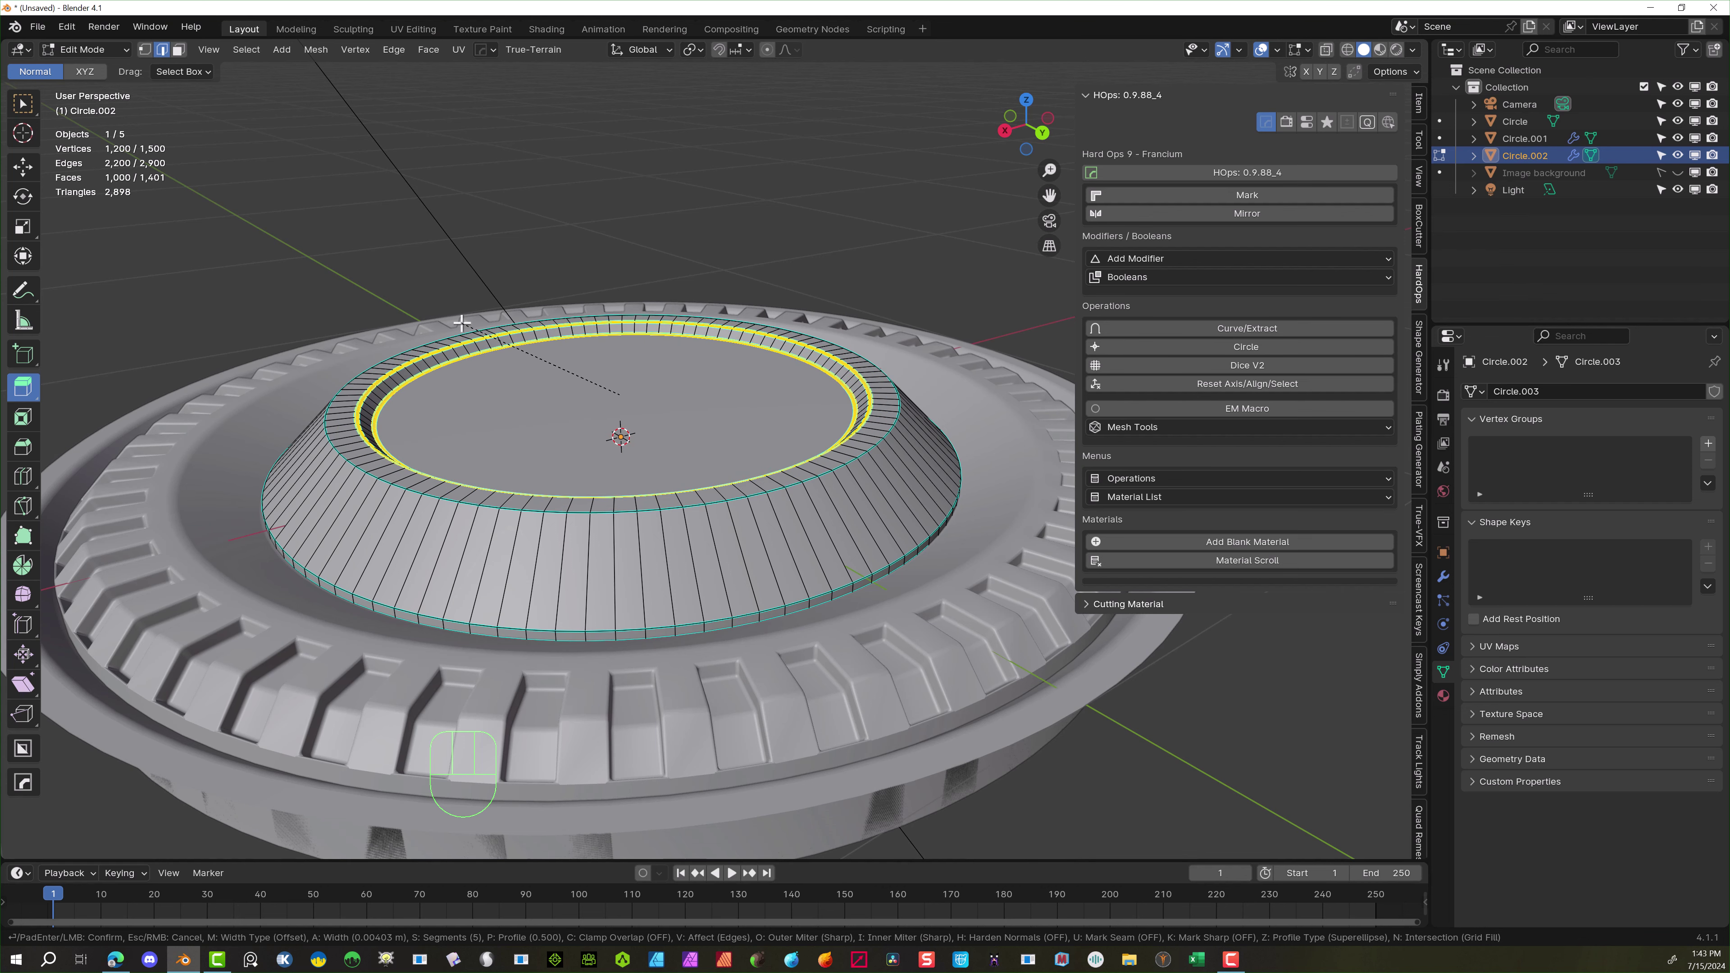
left_click(461, 323)
left_click(586, 317)
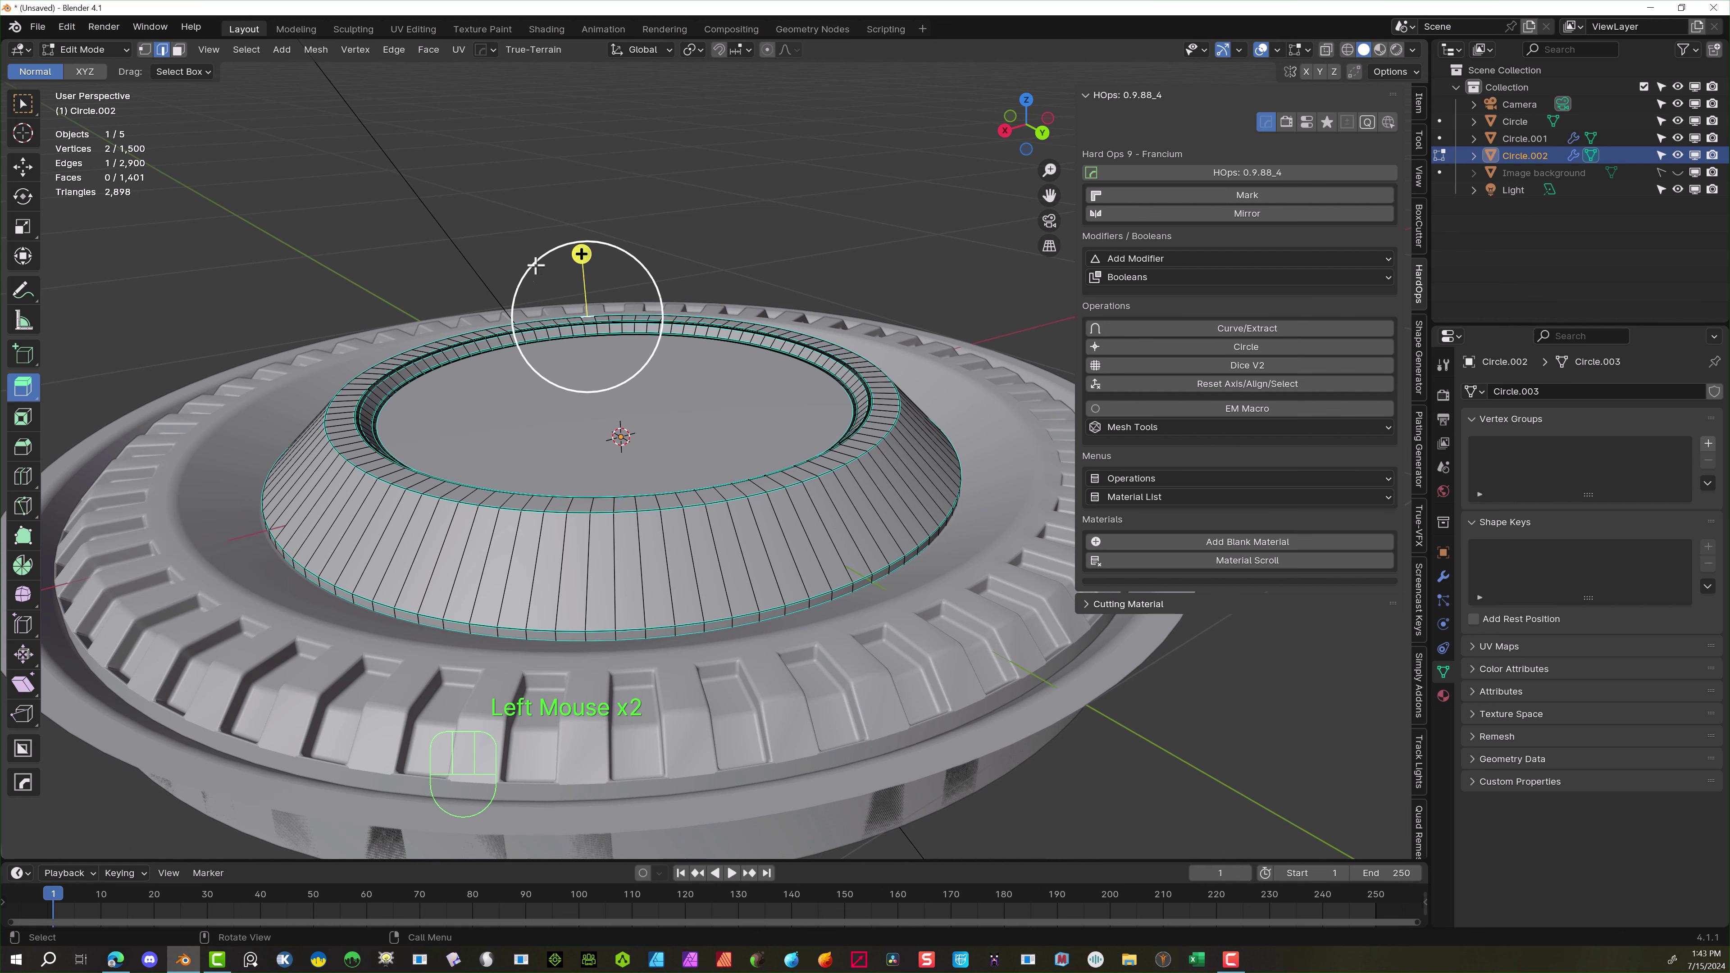
Bevel the outer edge loop of the centre piece's top rim with a width of 0.00823 m and 5 segments
left_click(336, 450, "alt")
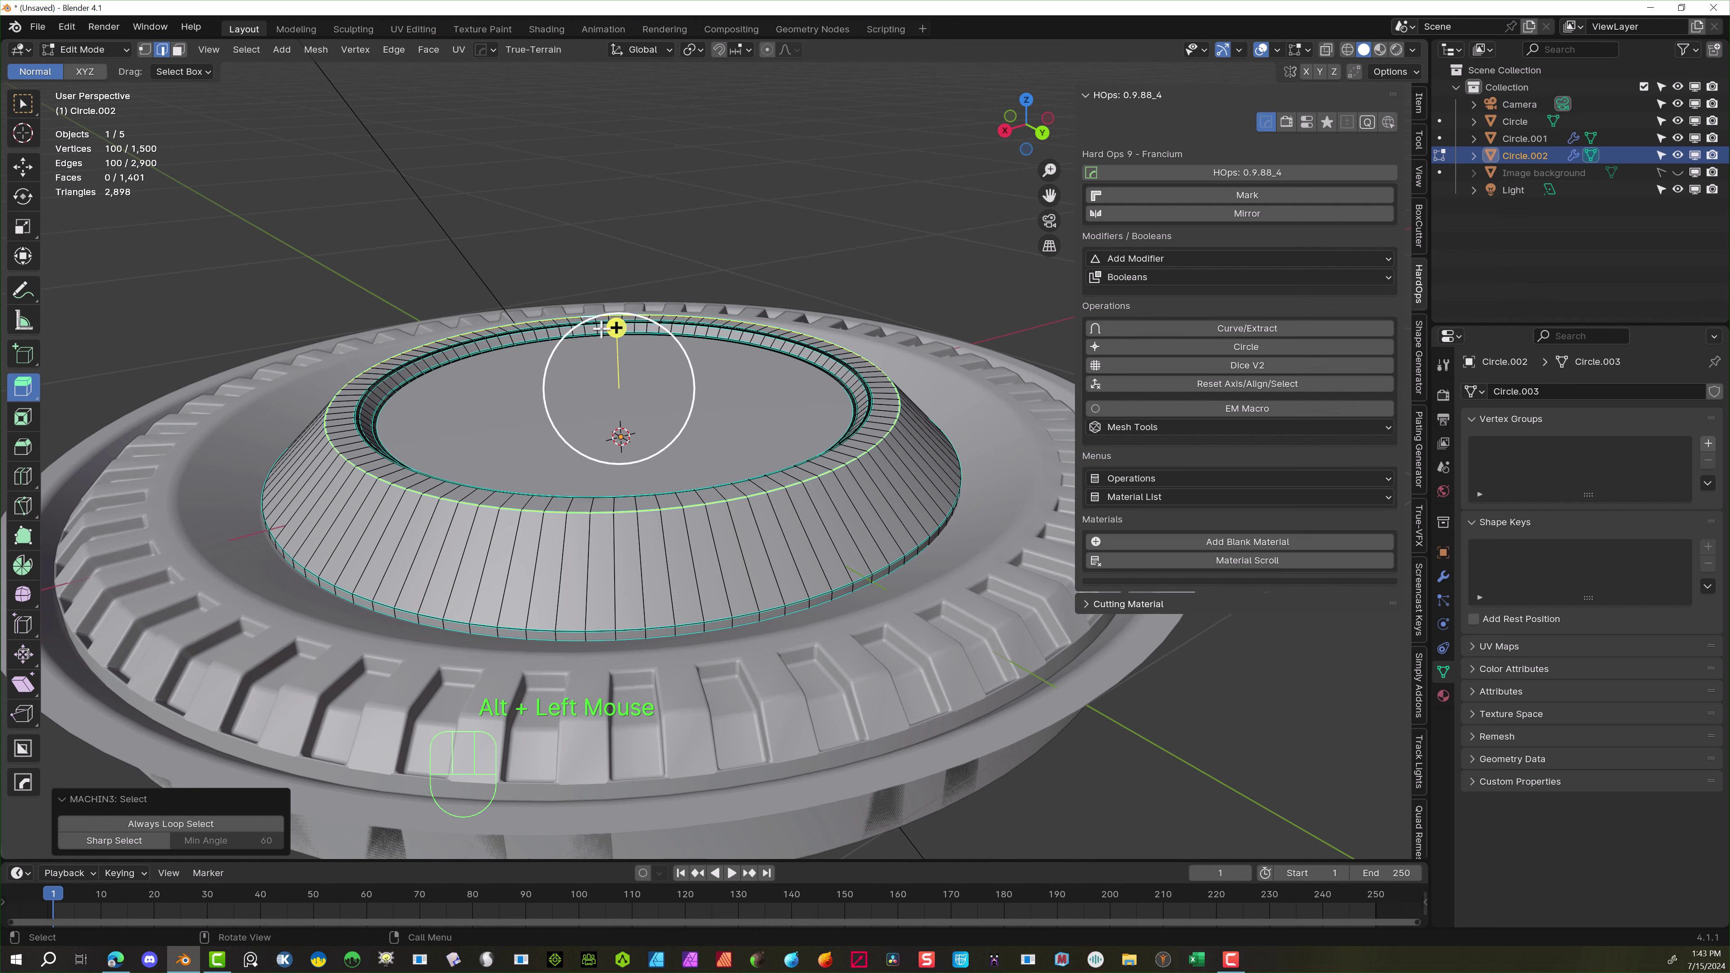
left_click_drag(619, 325, 622, 323)
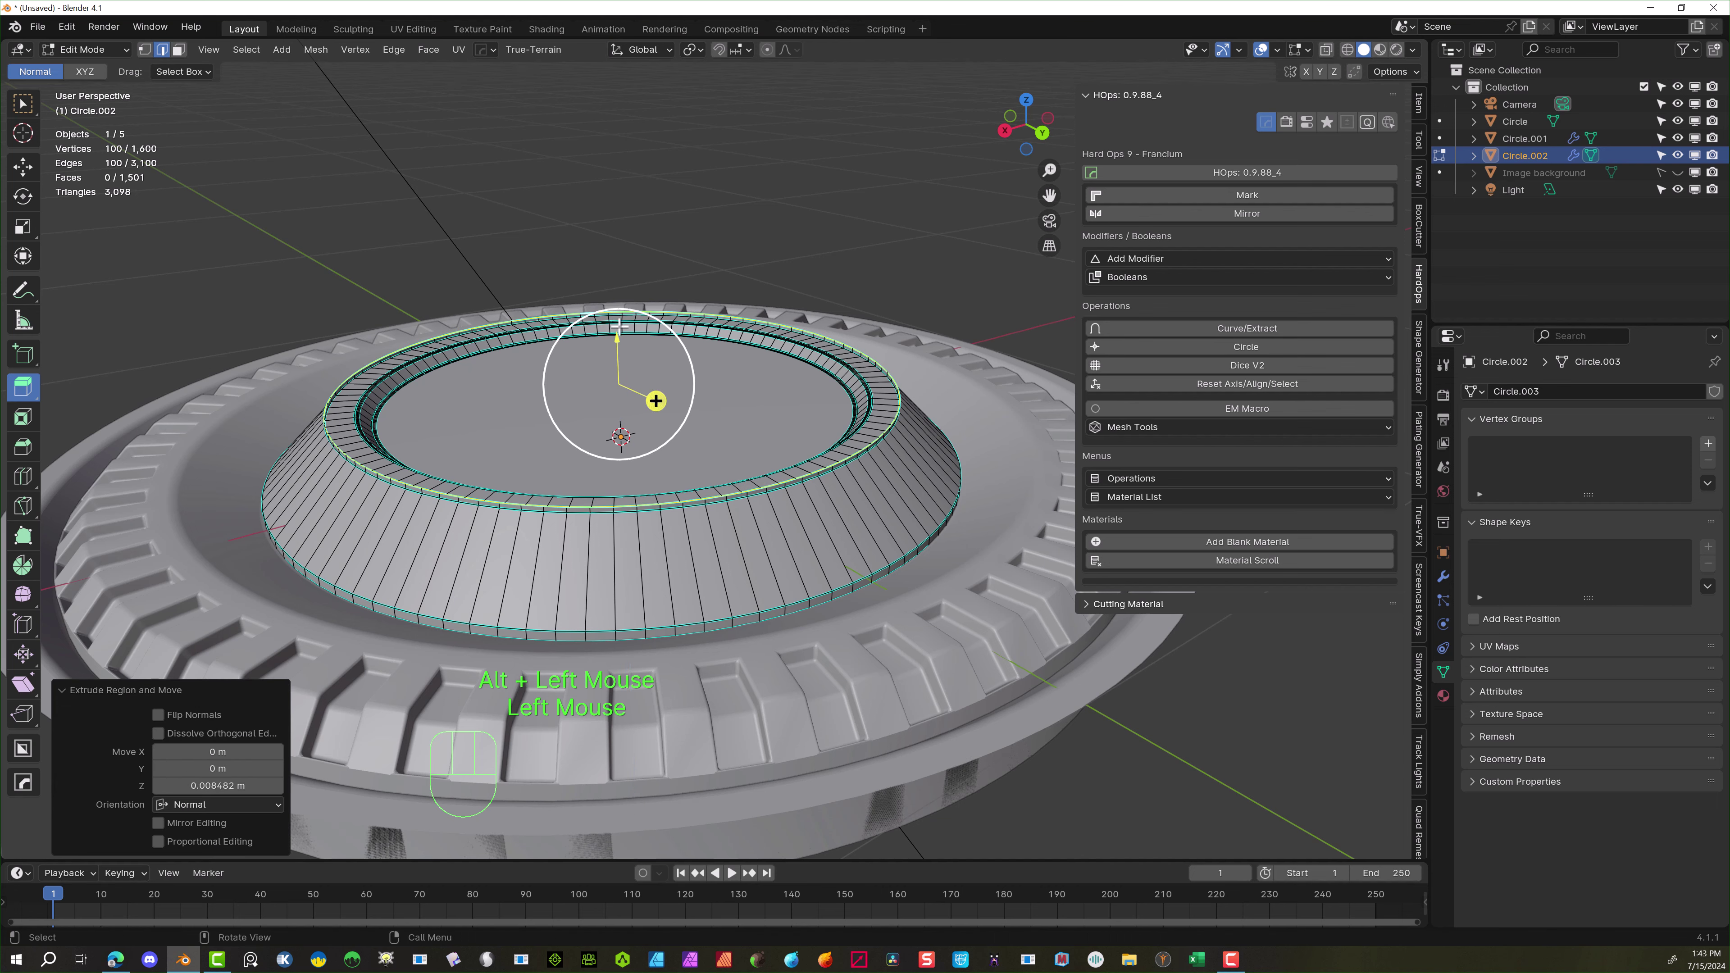
key("ctrl+z")
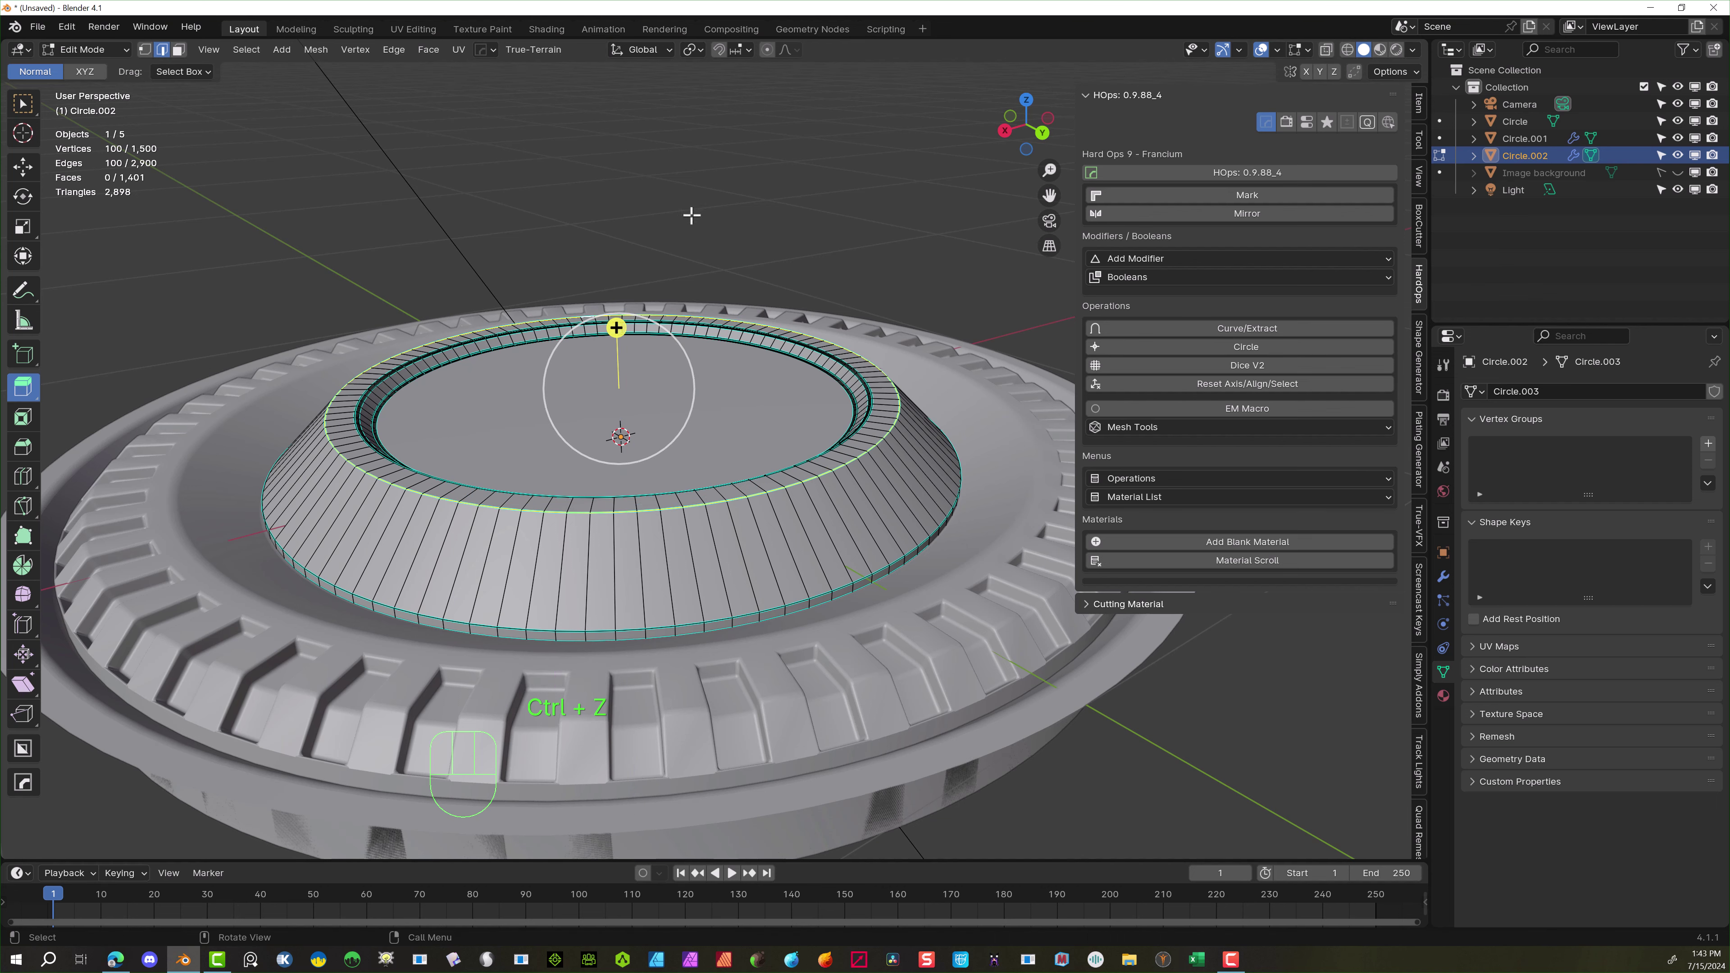
key("ctrl+b")
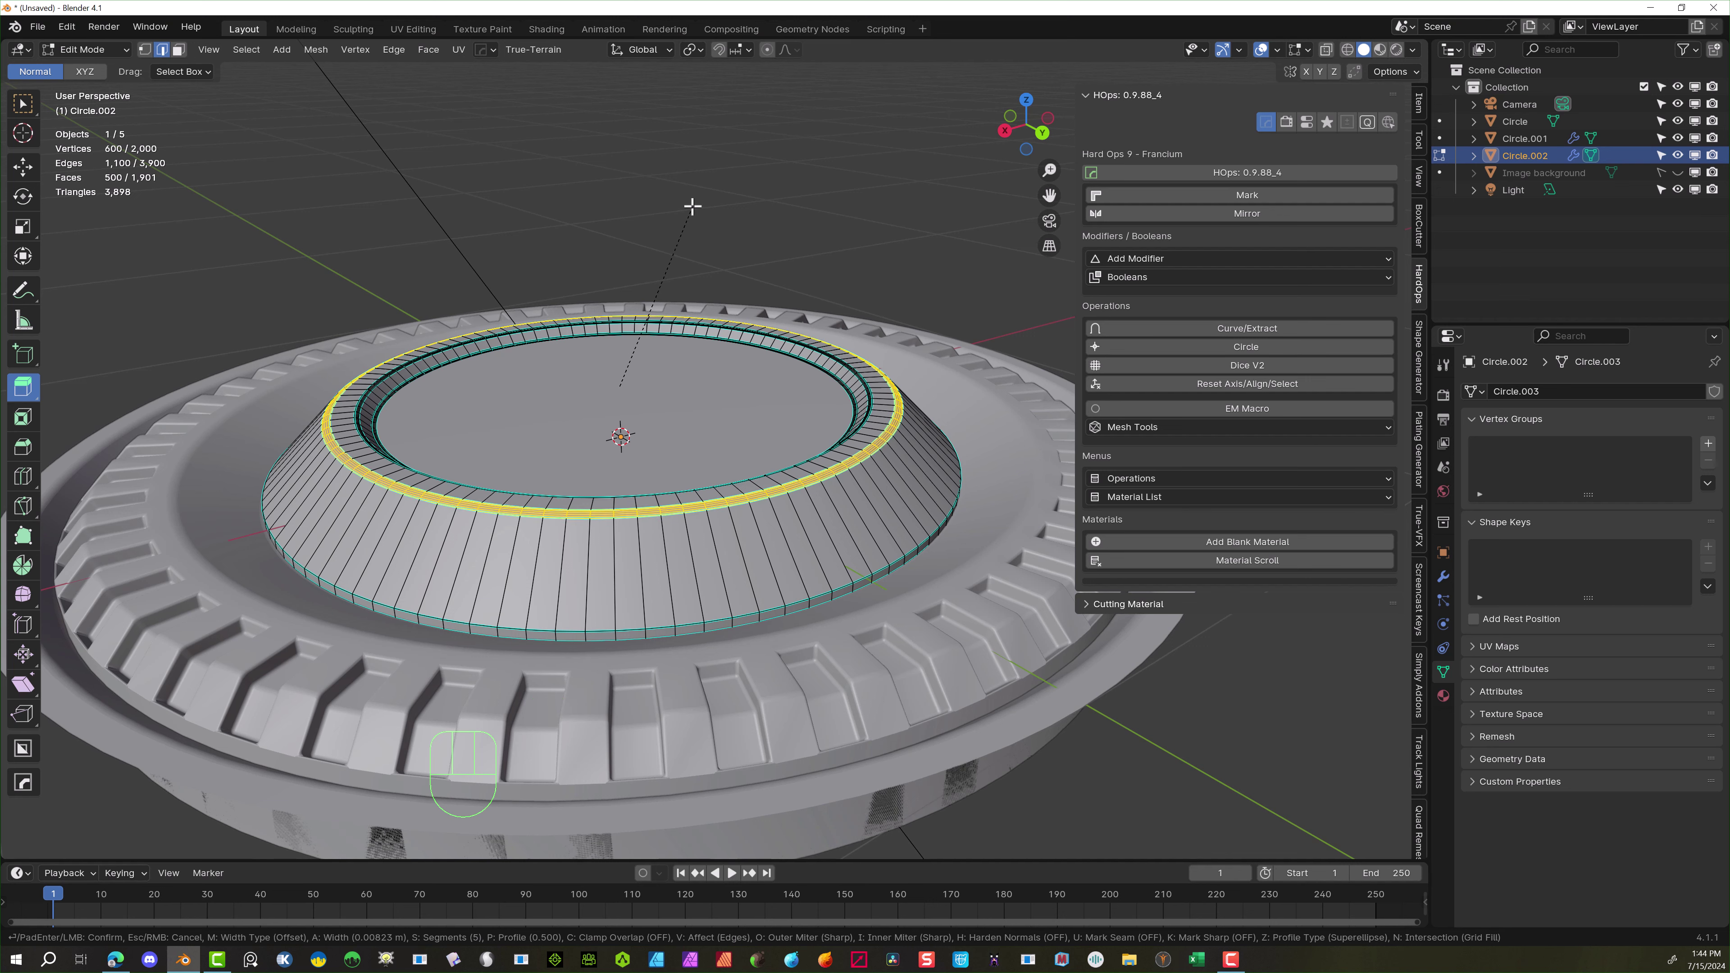
left_click(692, 206)
left_click(744, 185)
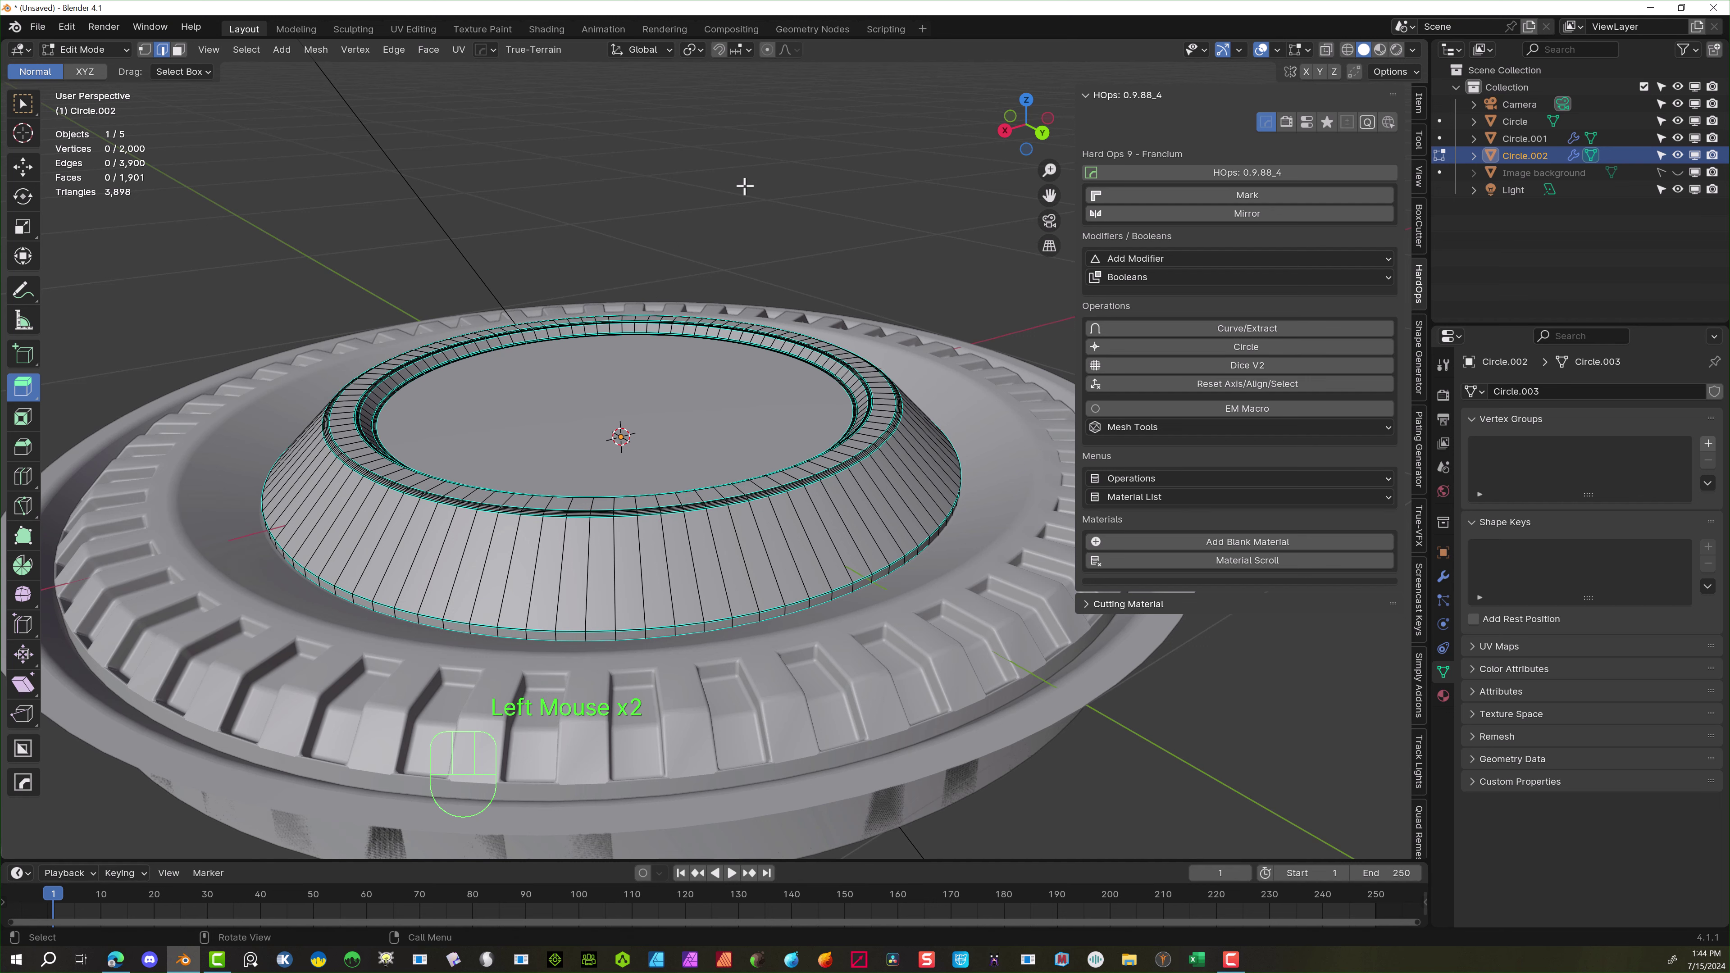
Bevel the edge loop at the foot of the centre piece's sloped side with a width of 0.00765 m and 9 segments
left_click(387, 603, "alt")
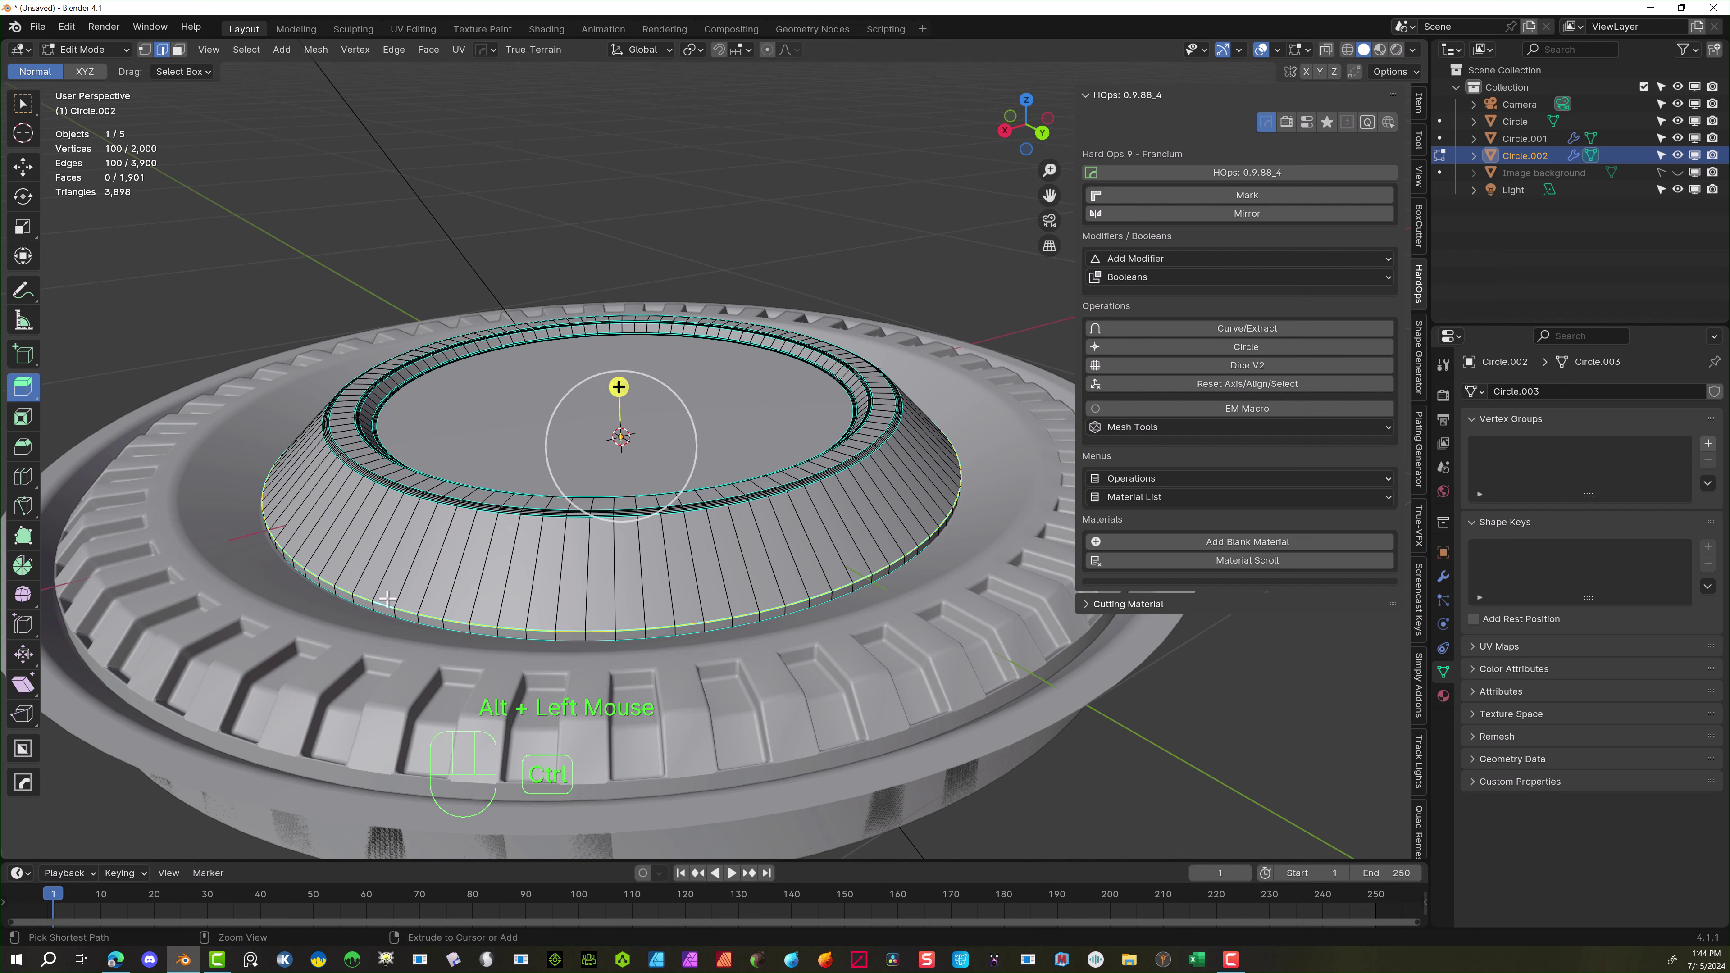
key("ctrl+b")
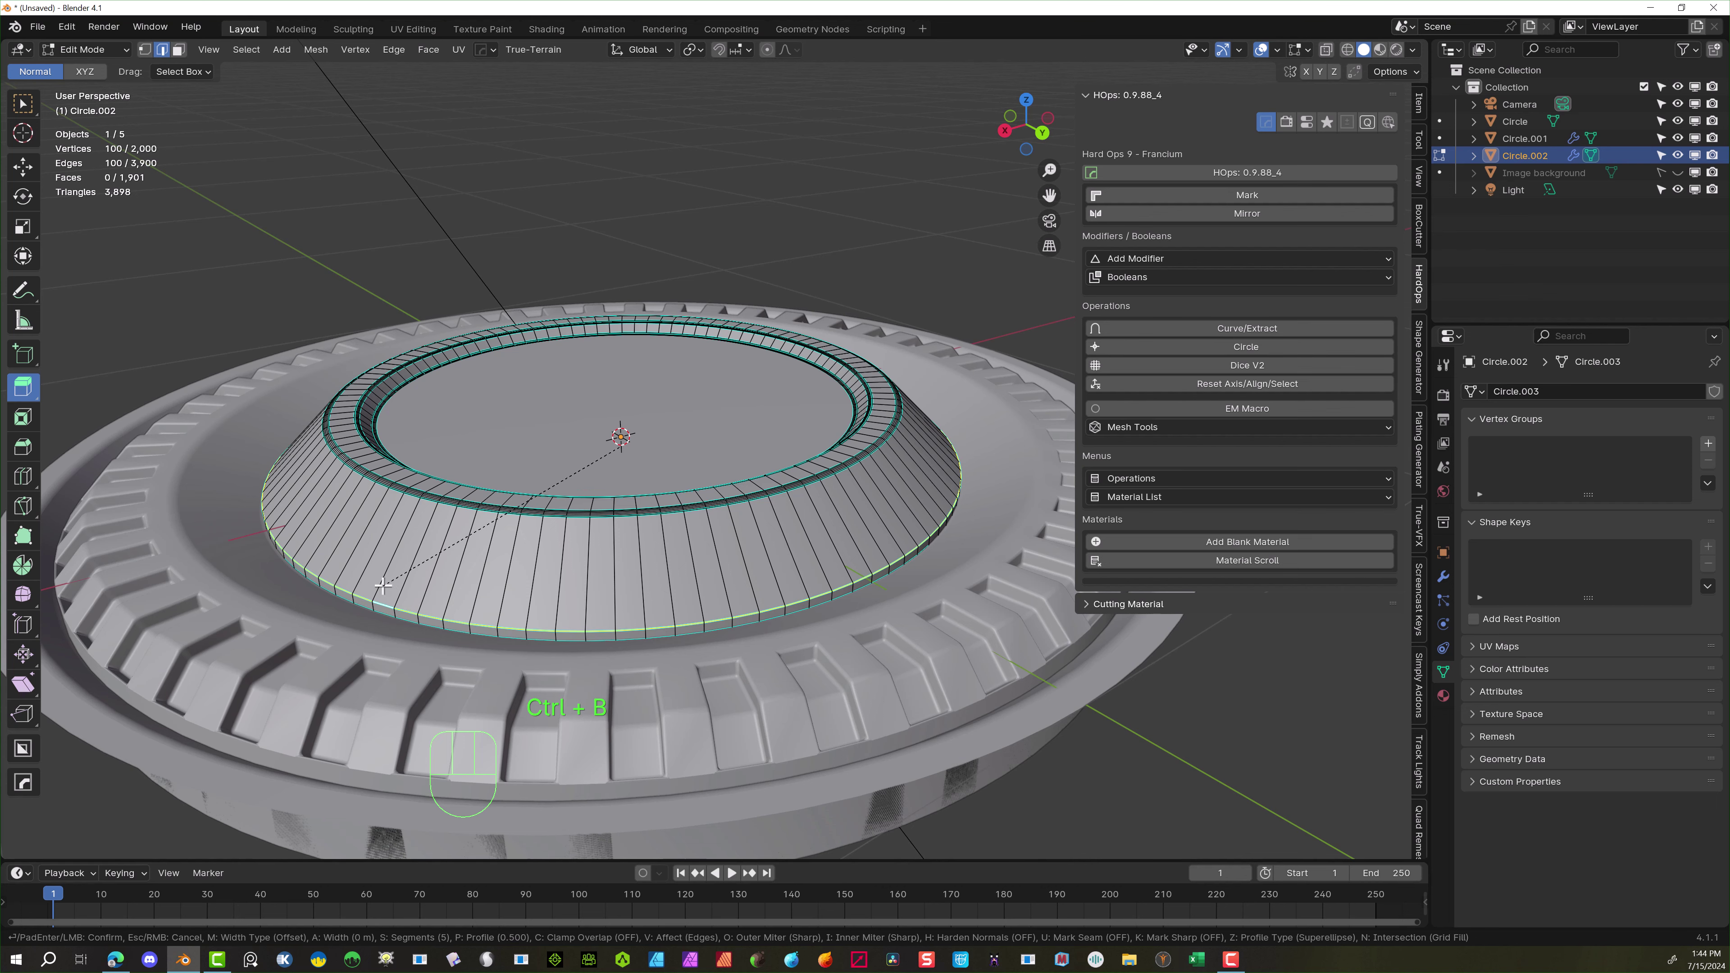
left_click(376, 584)
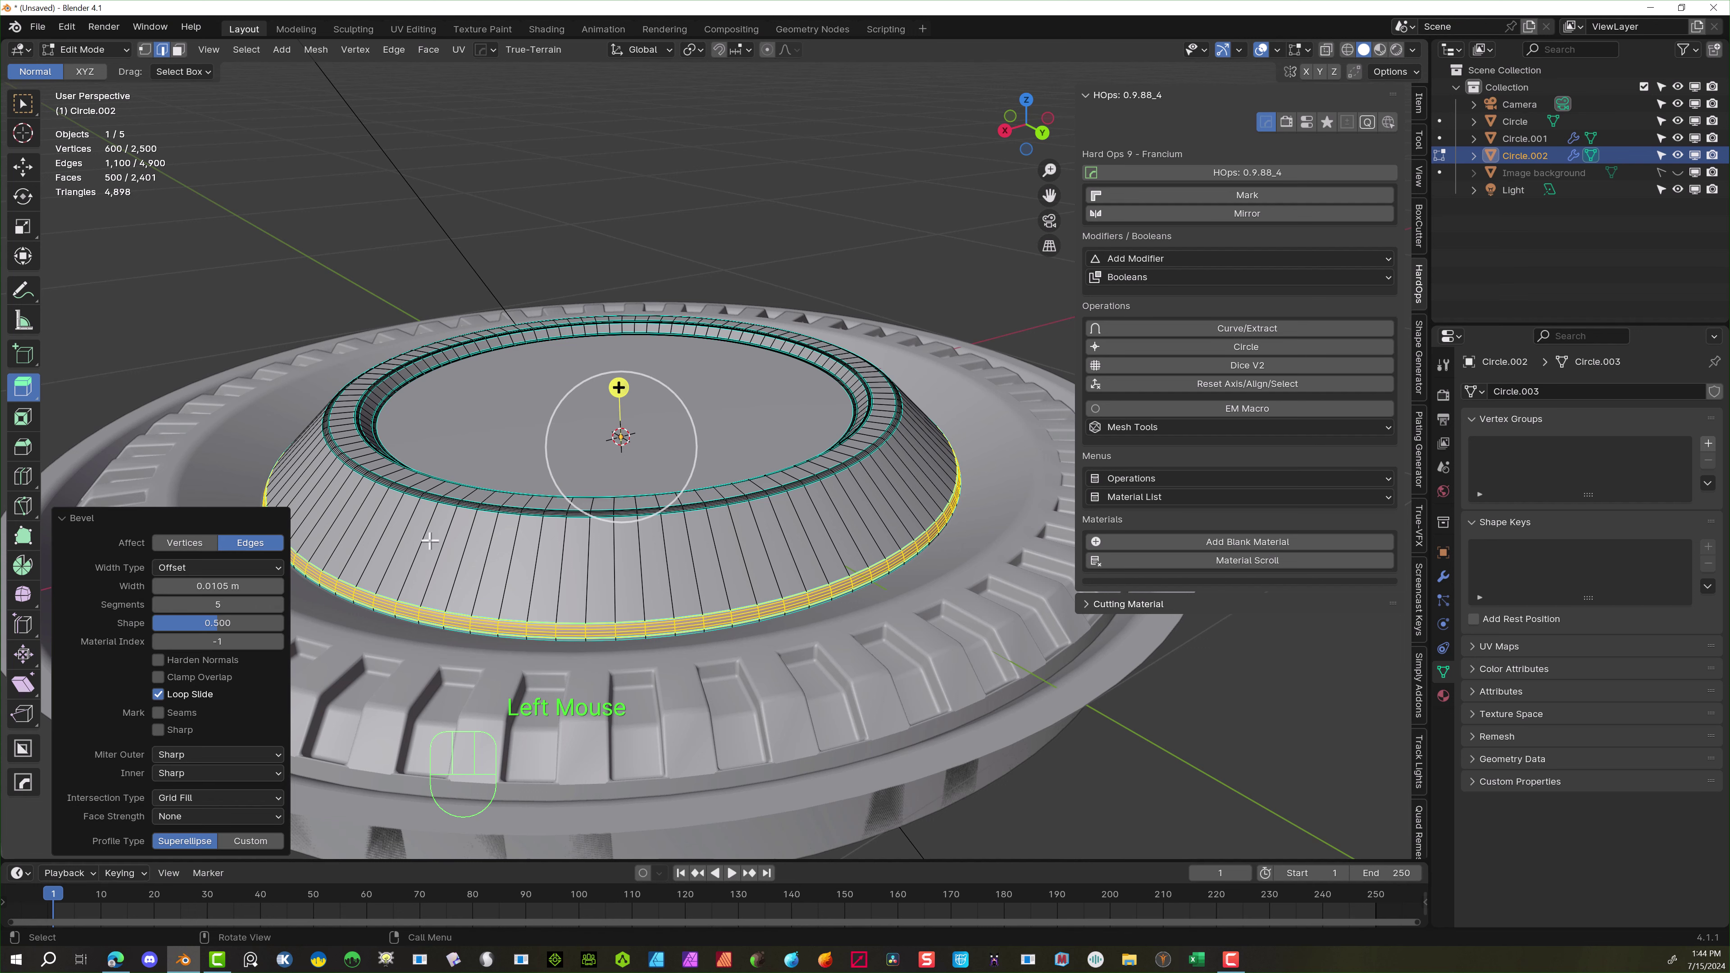
key("ctrl+z")
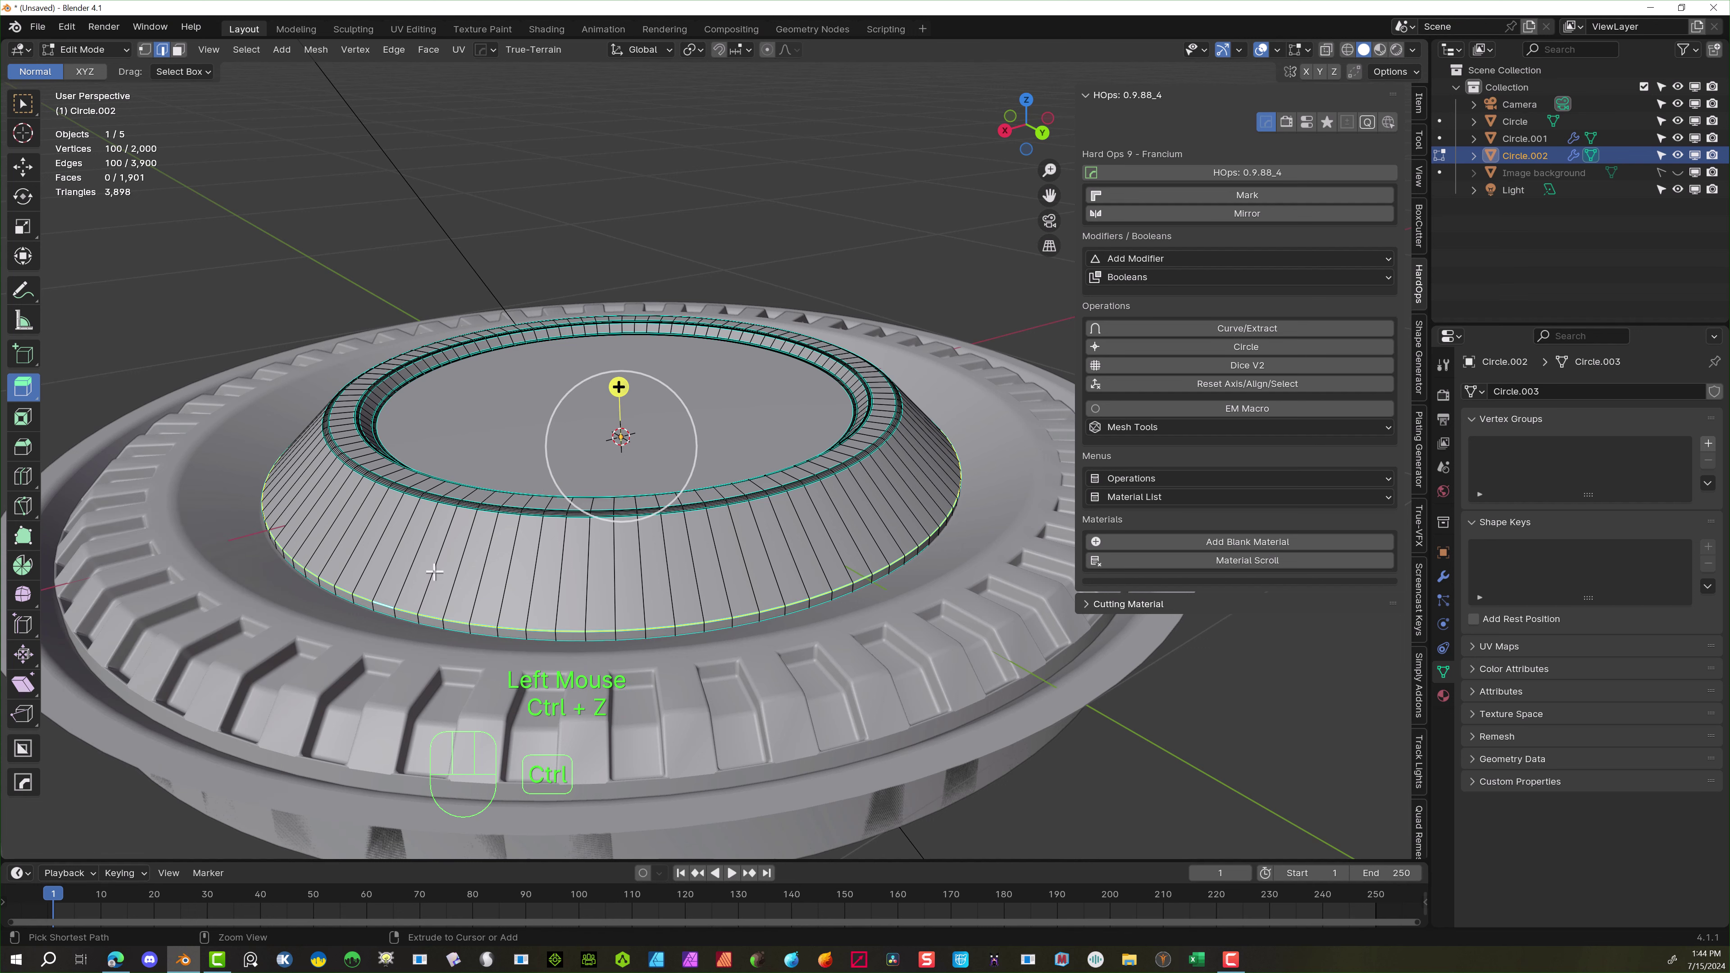
key("ctrl+b")
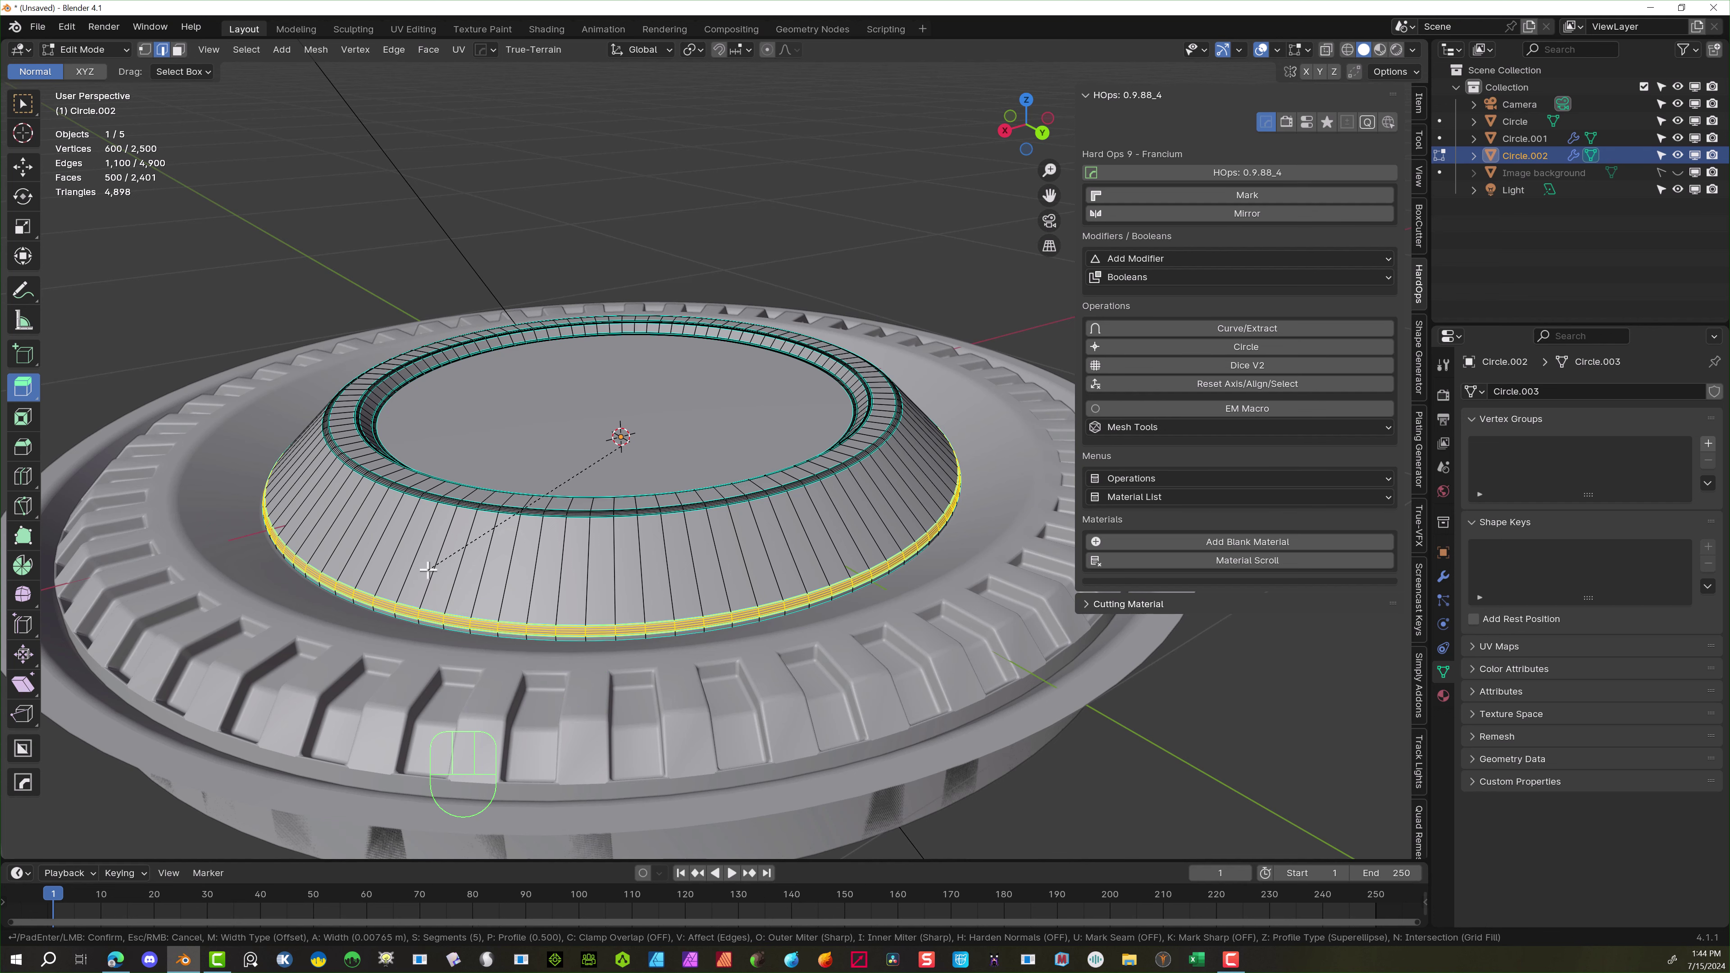
scroll(428, 570, "up", 4)
left_click(428, 570)
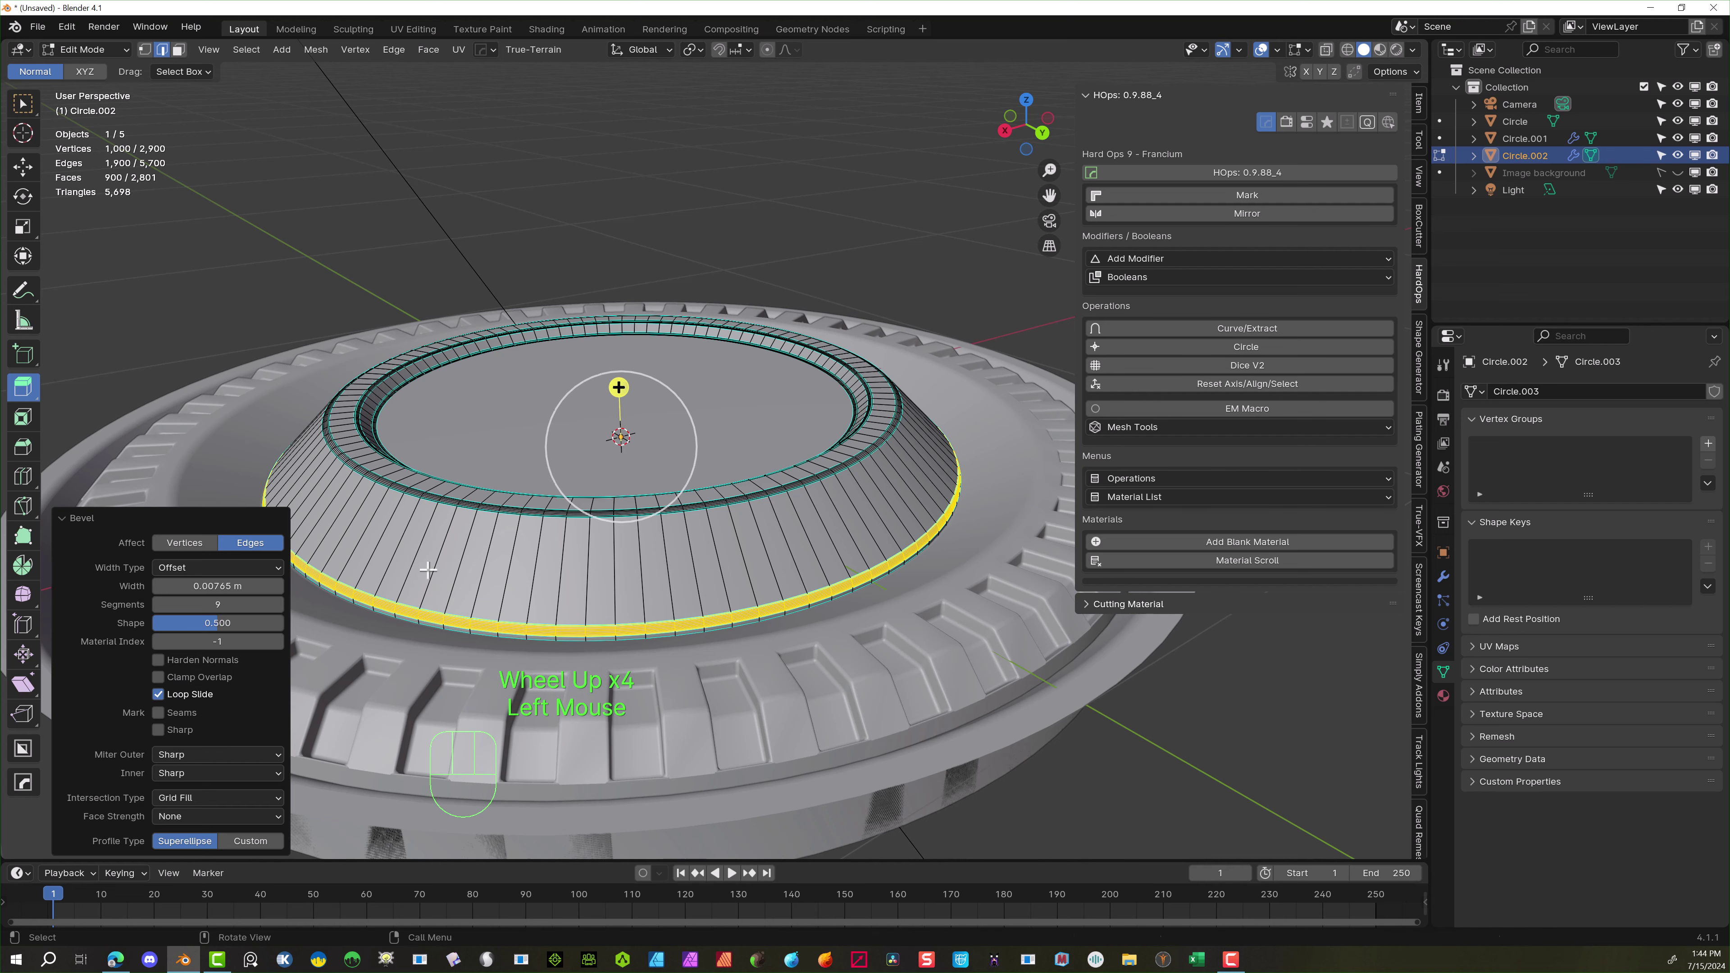
left_click(728, 174)
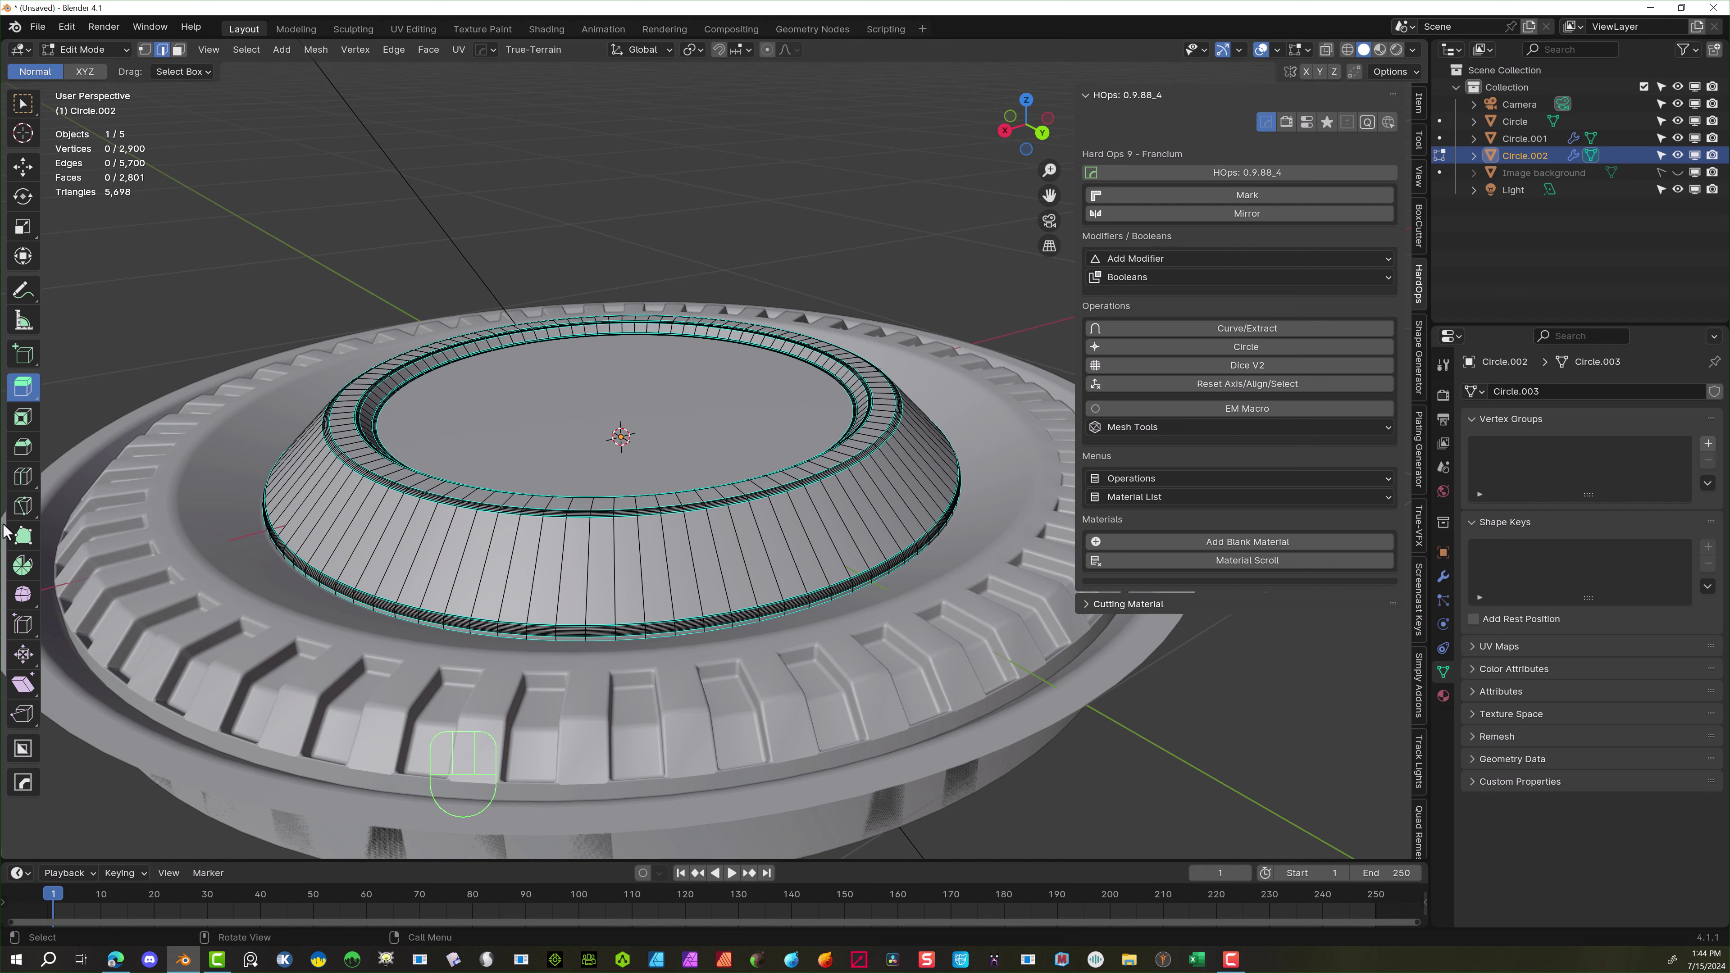
Activate the Inset Faces tool and switch to face selection on the centre piece
left_click(22, 417)
double_click(487, 352)
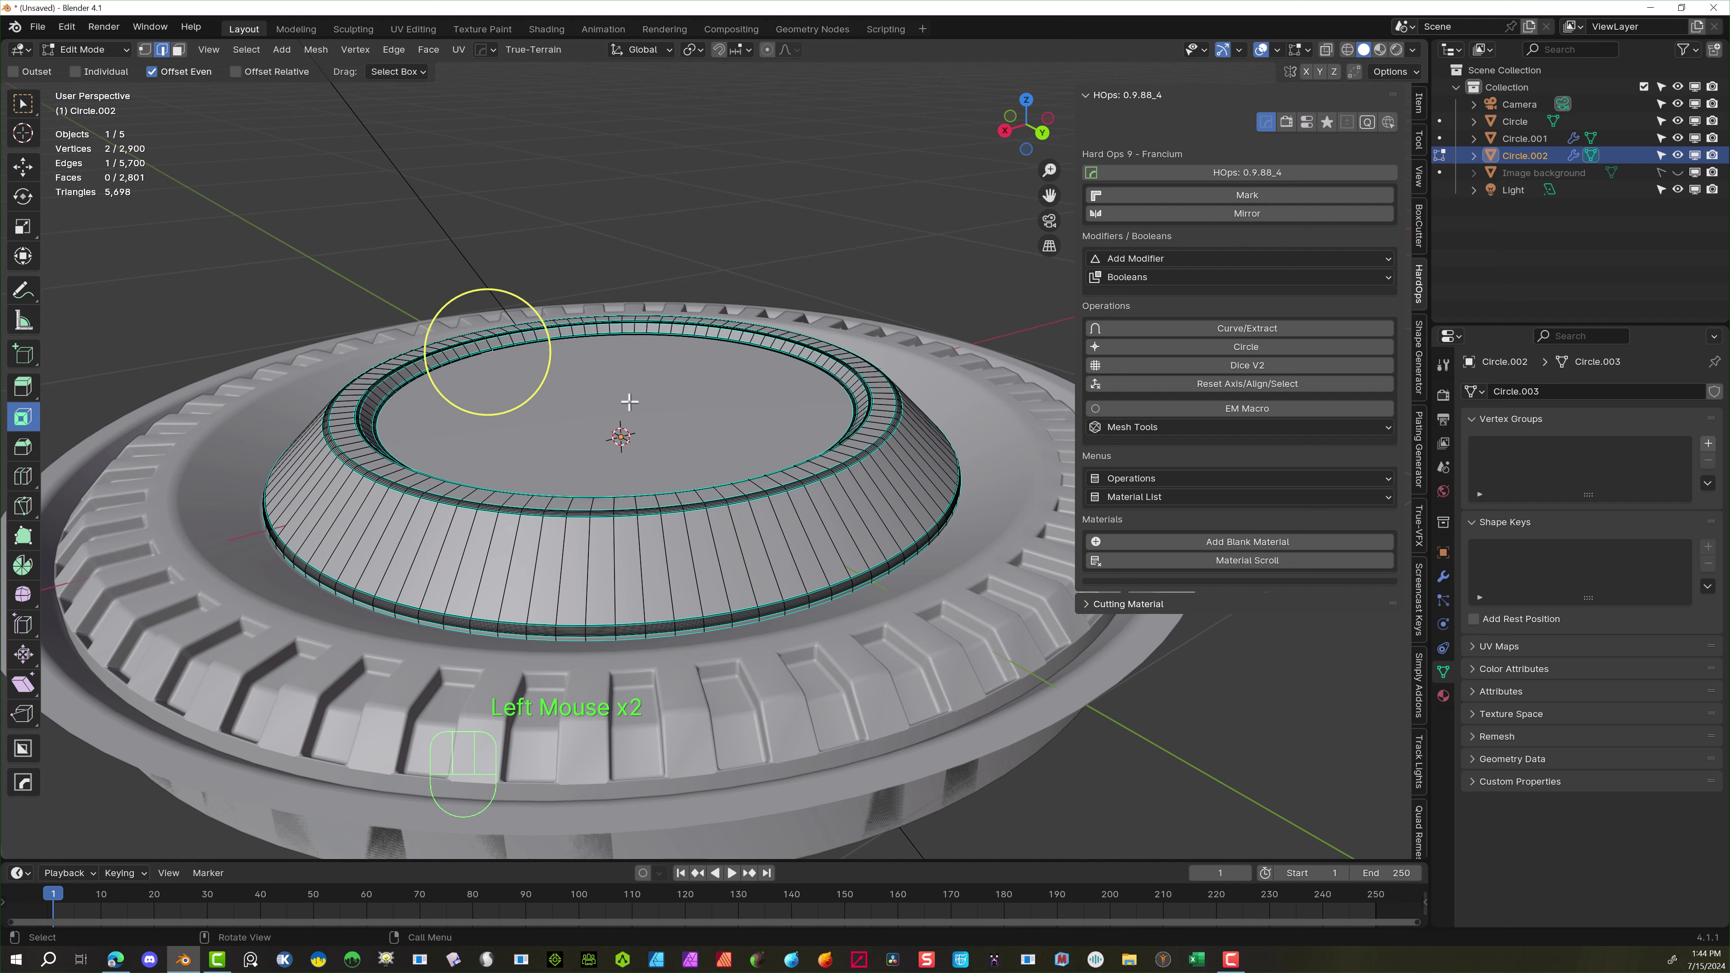
left_click(178, 49)
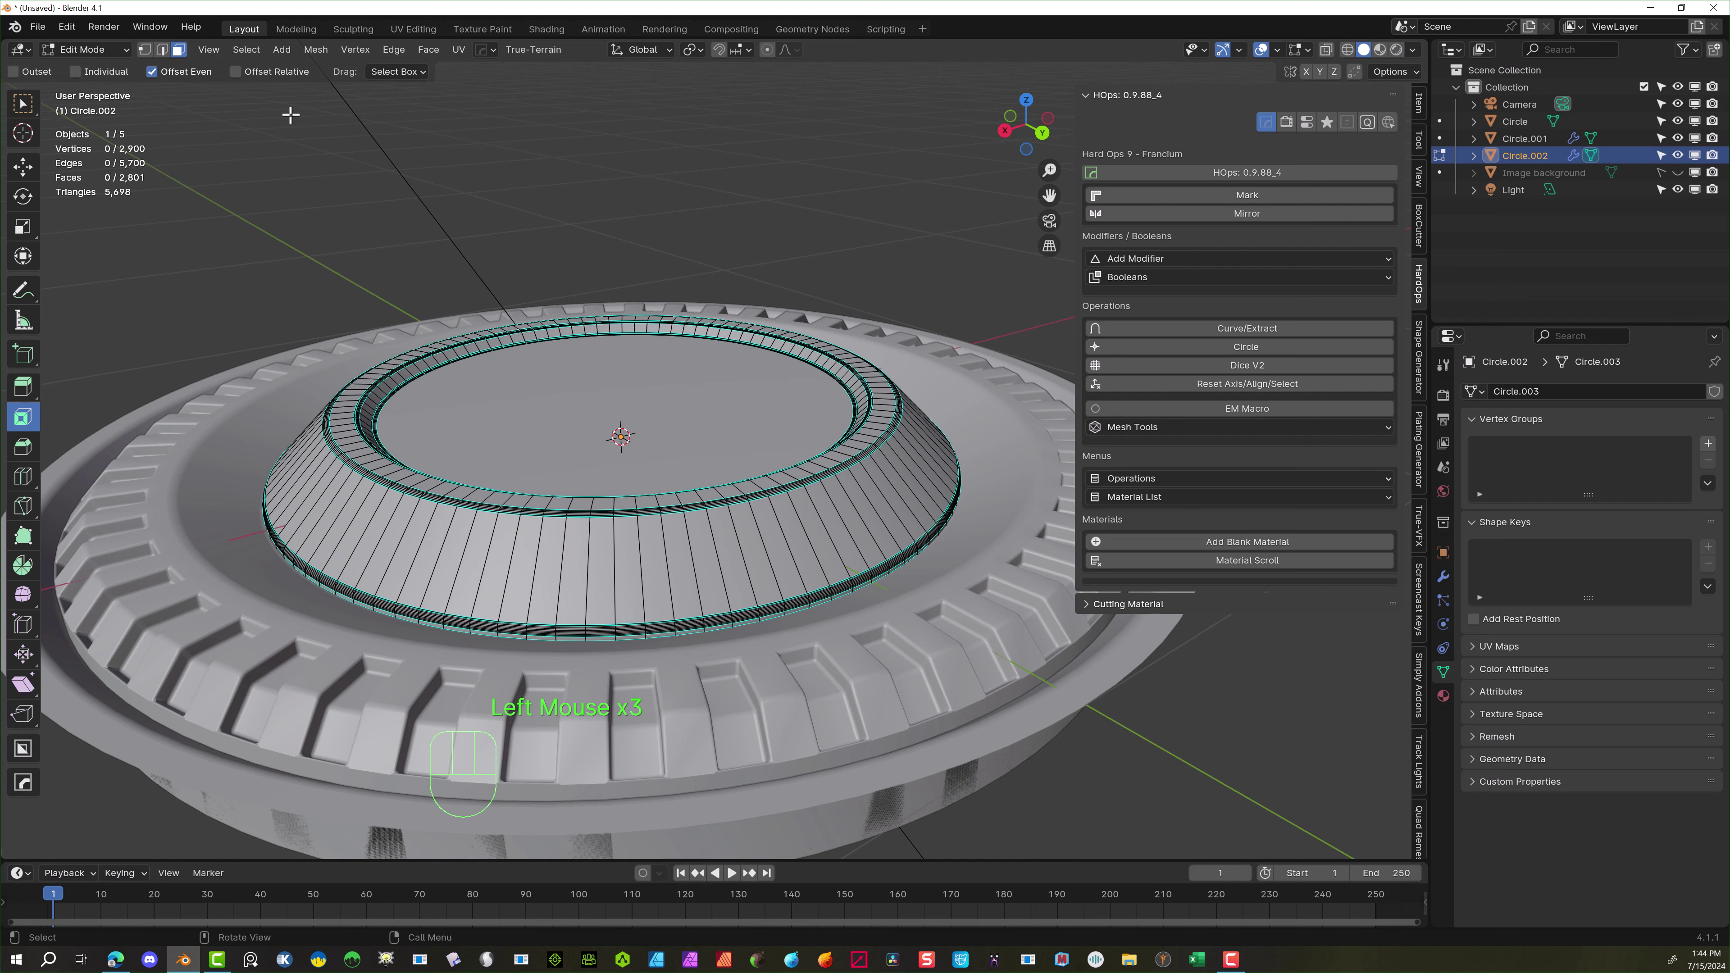
Inset the flat top face of the central raised disc by about 0.136 m
left_click(644, 402)
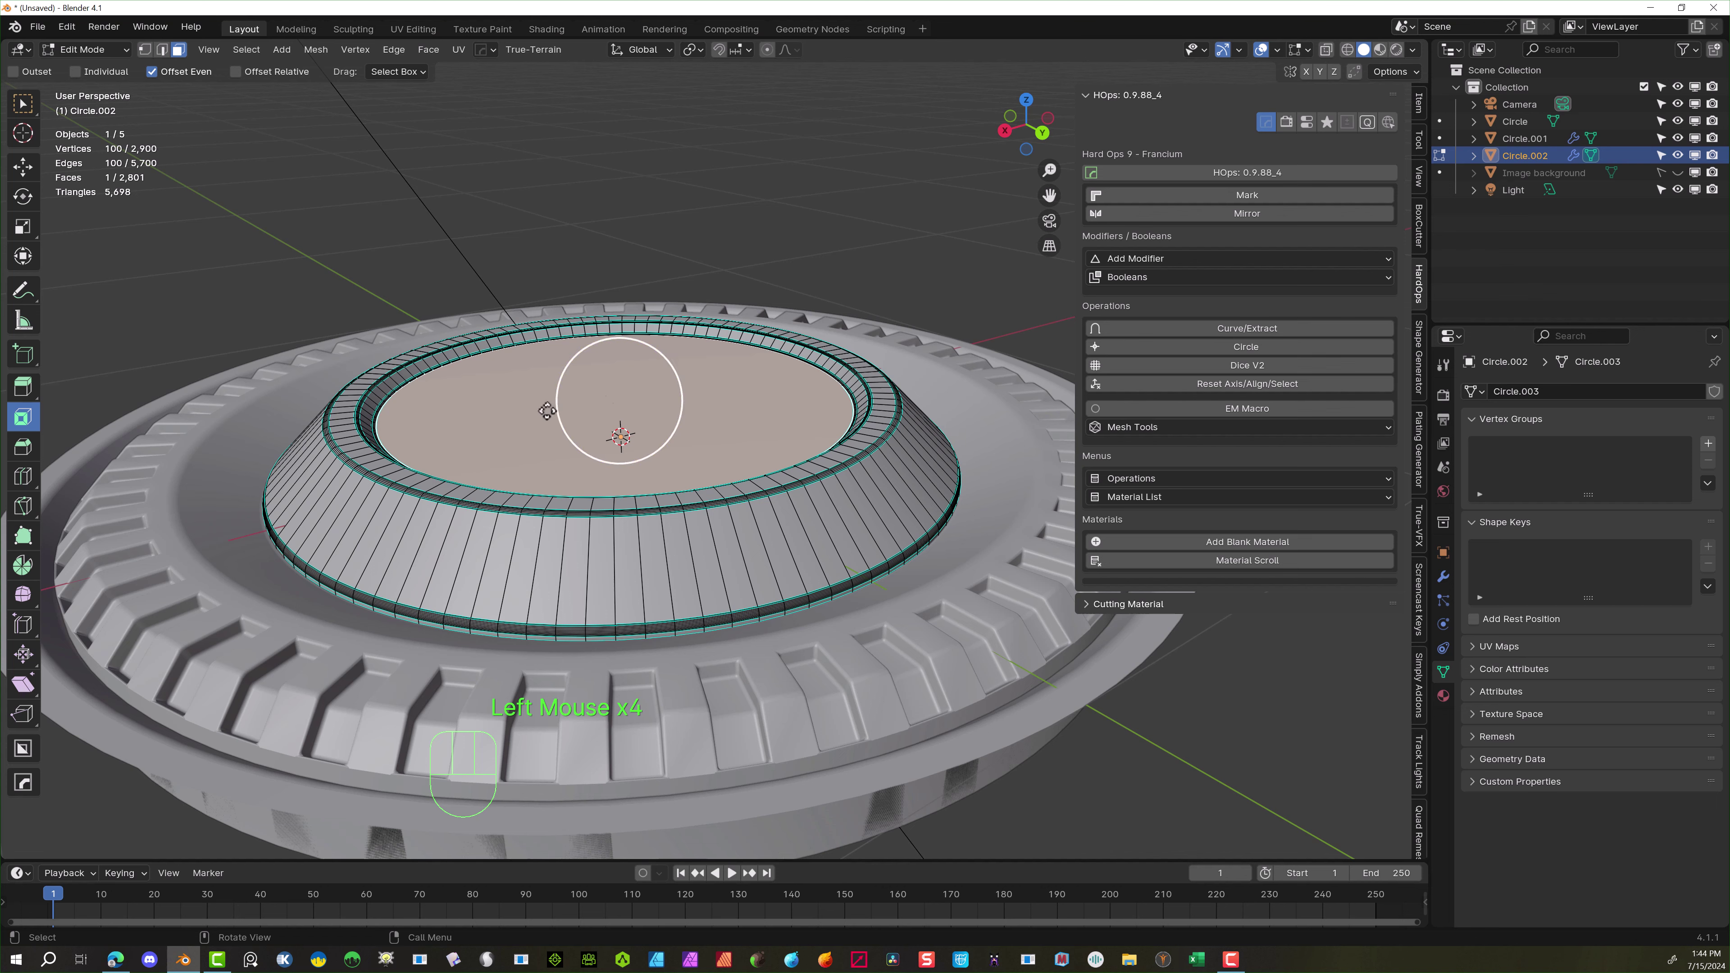
left_click(27, 418)
left_click_drag(680, 390, 640, 397)
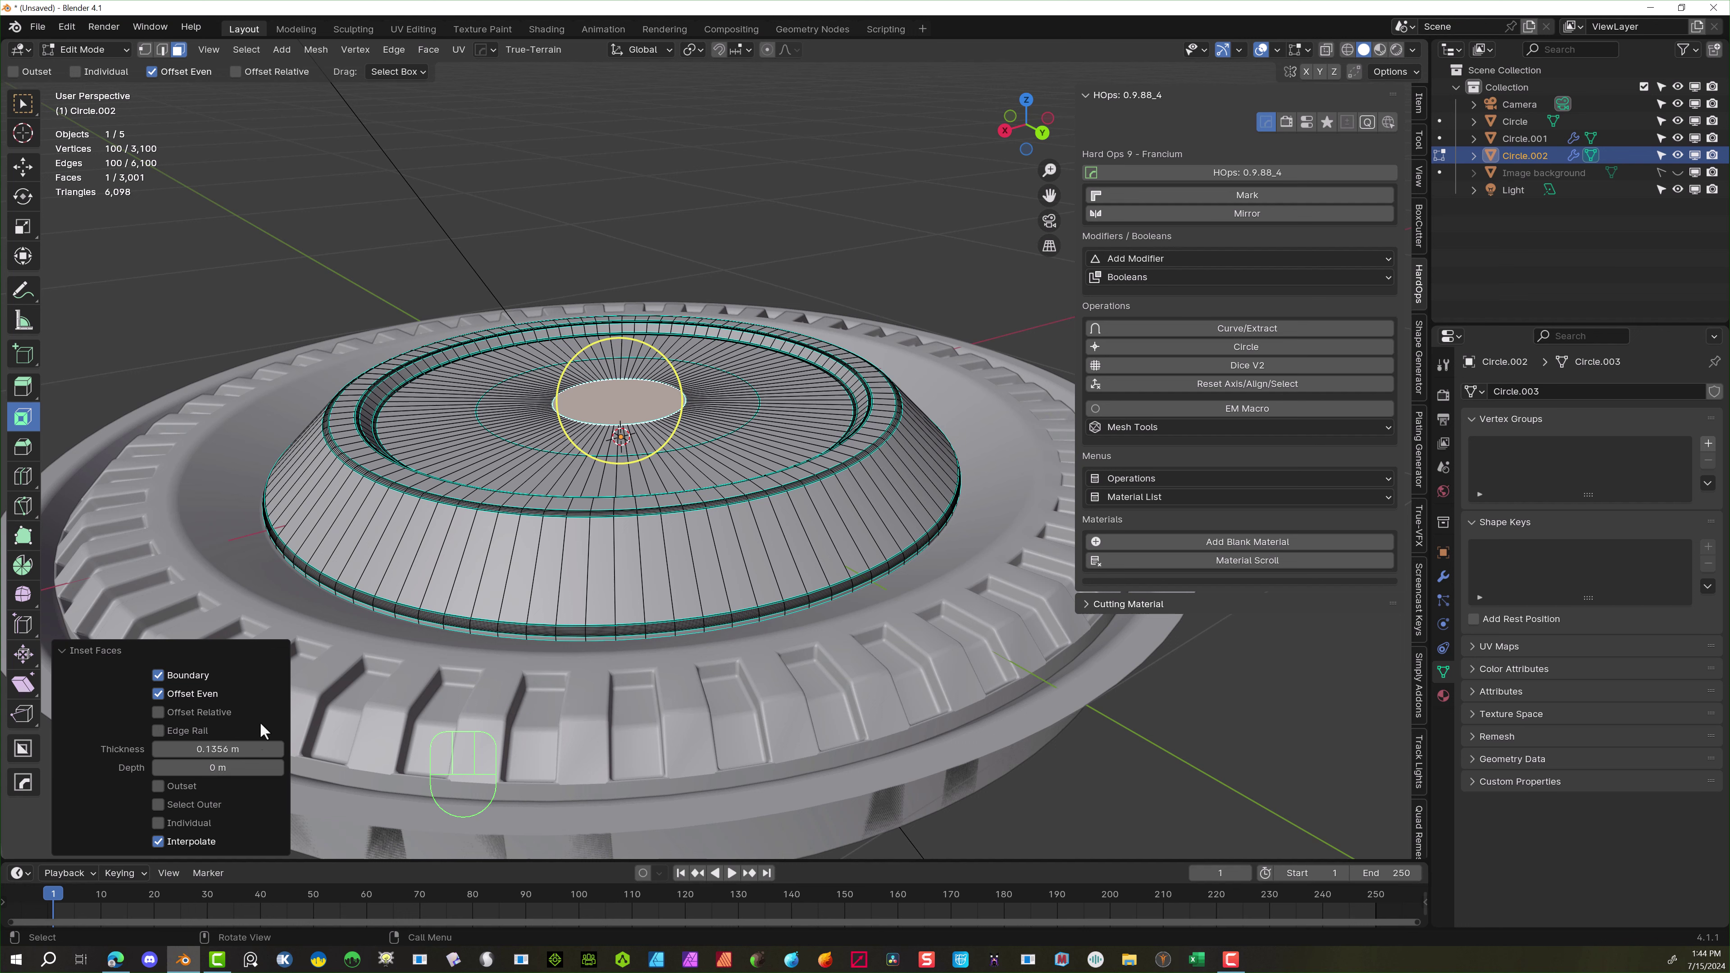
left_click(622, 182)
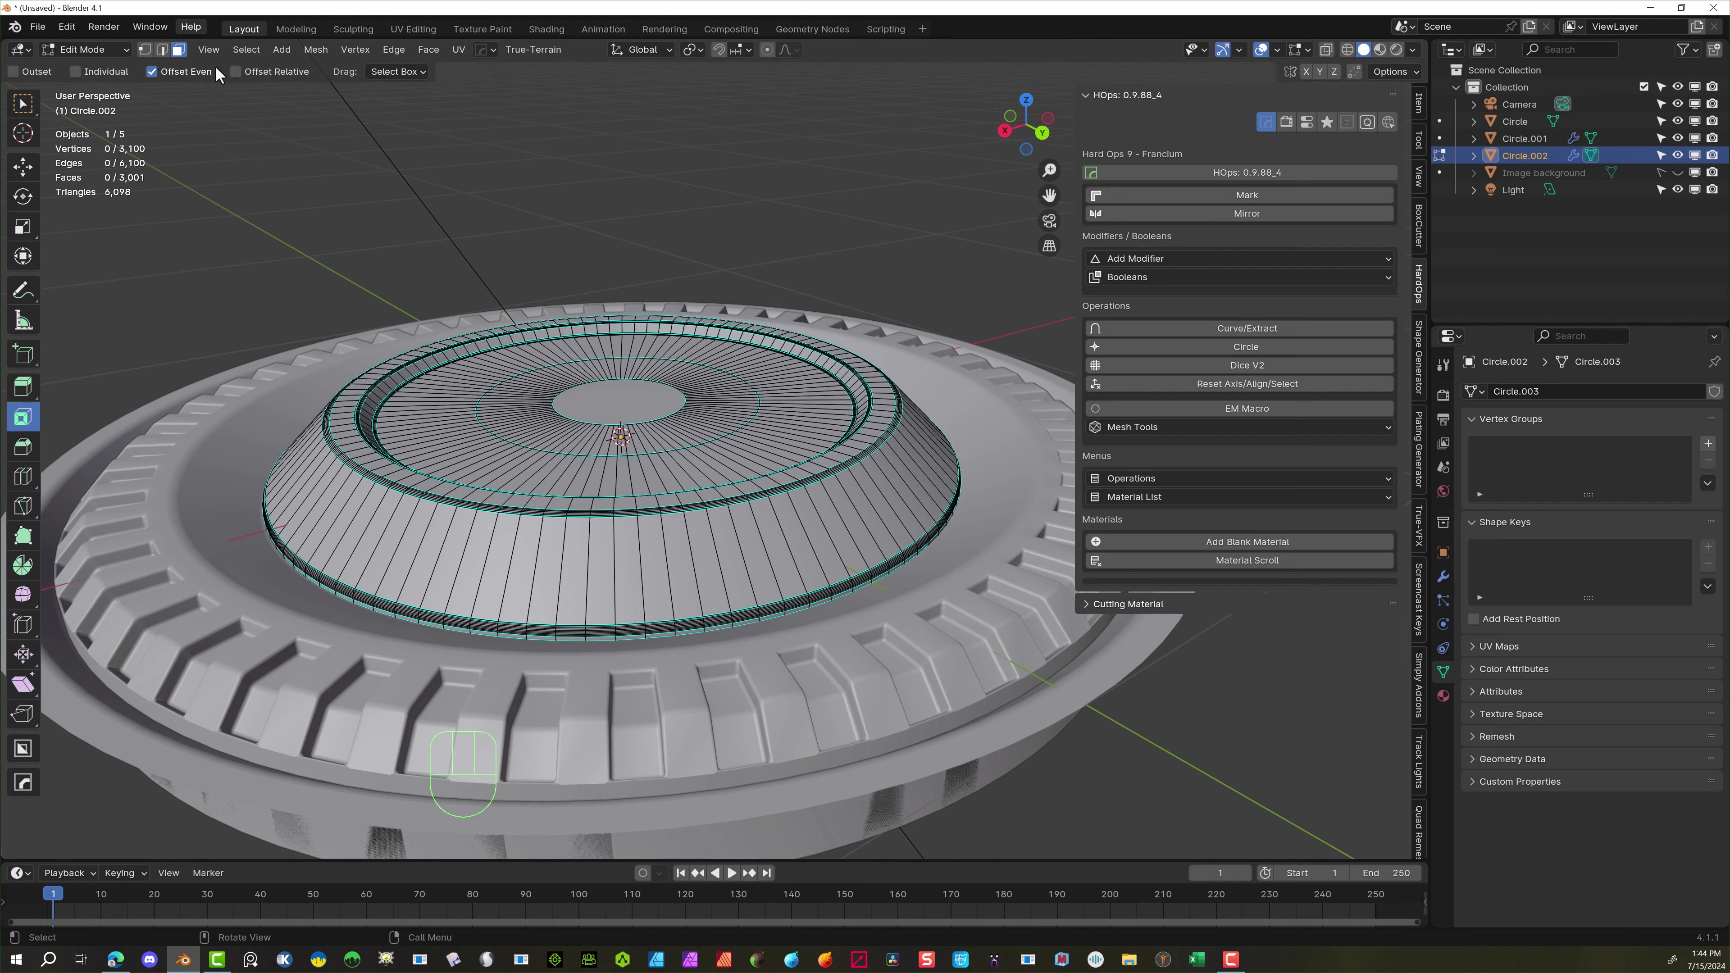
Extrude the small inset face at the disc's centre upward by about 0.095 m
left_click(657, 400)
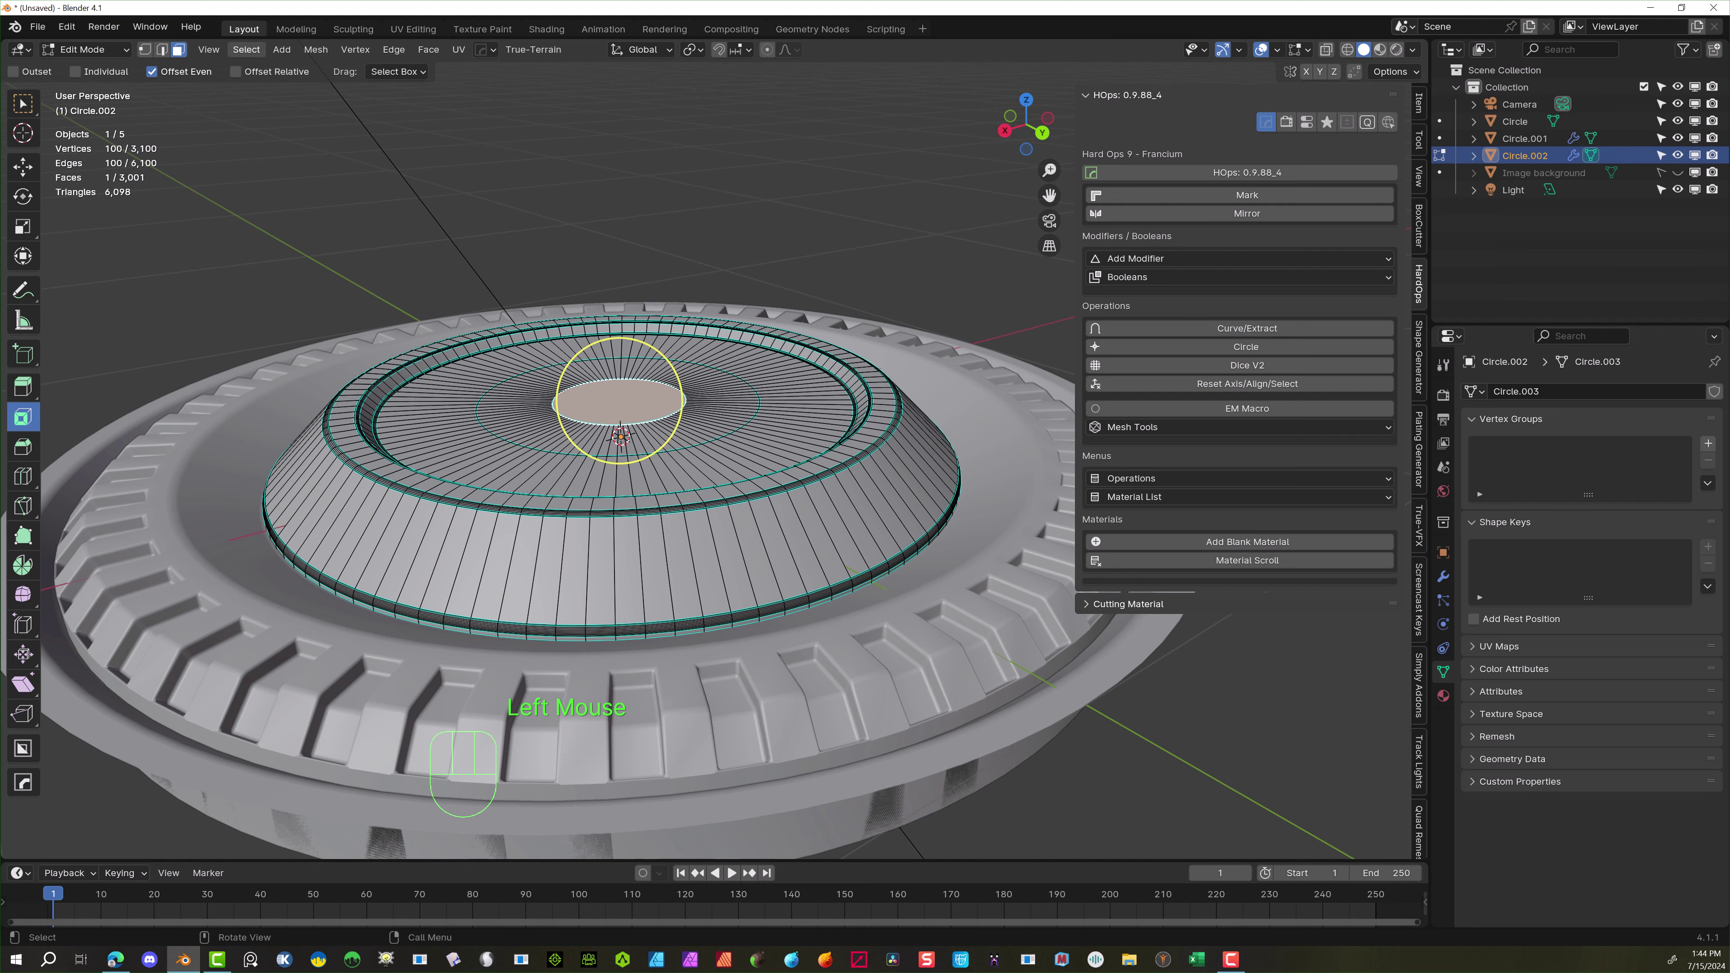
left_click(25, 387)
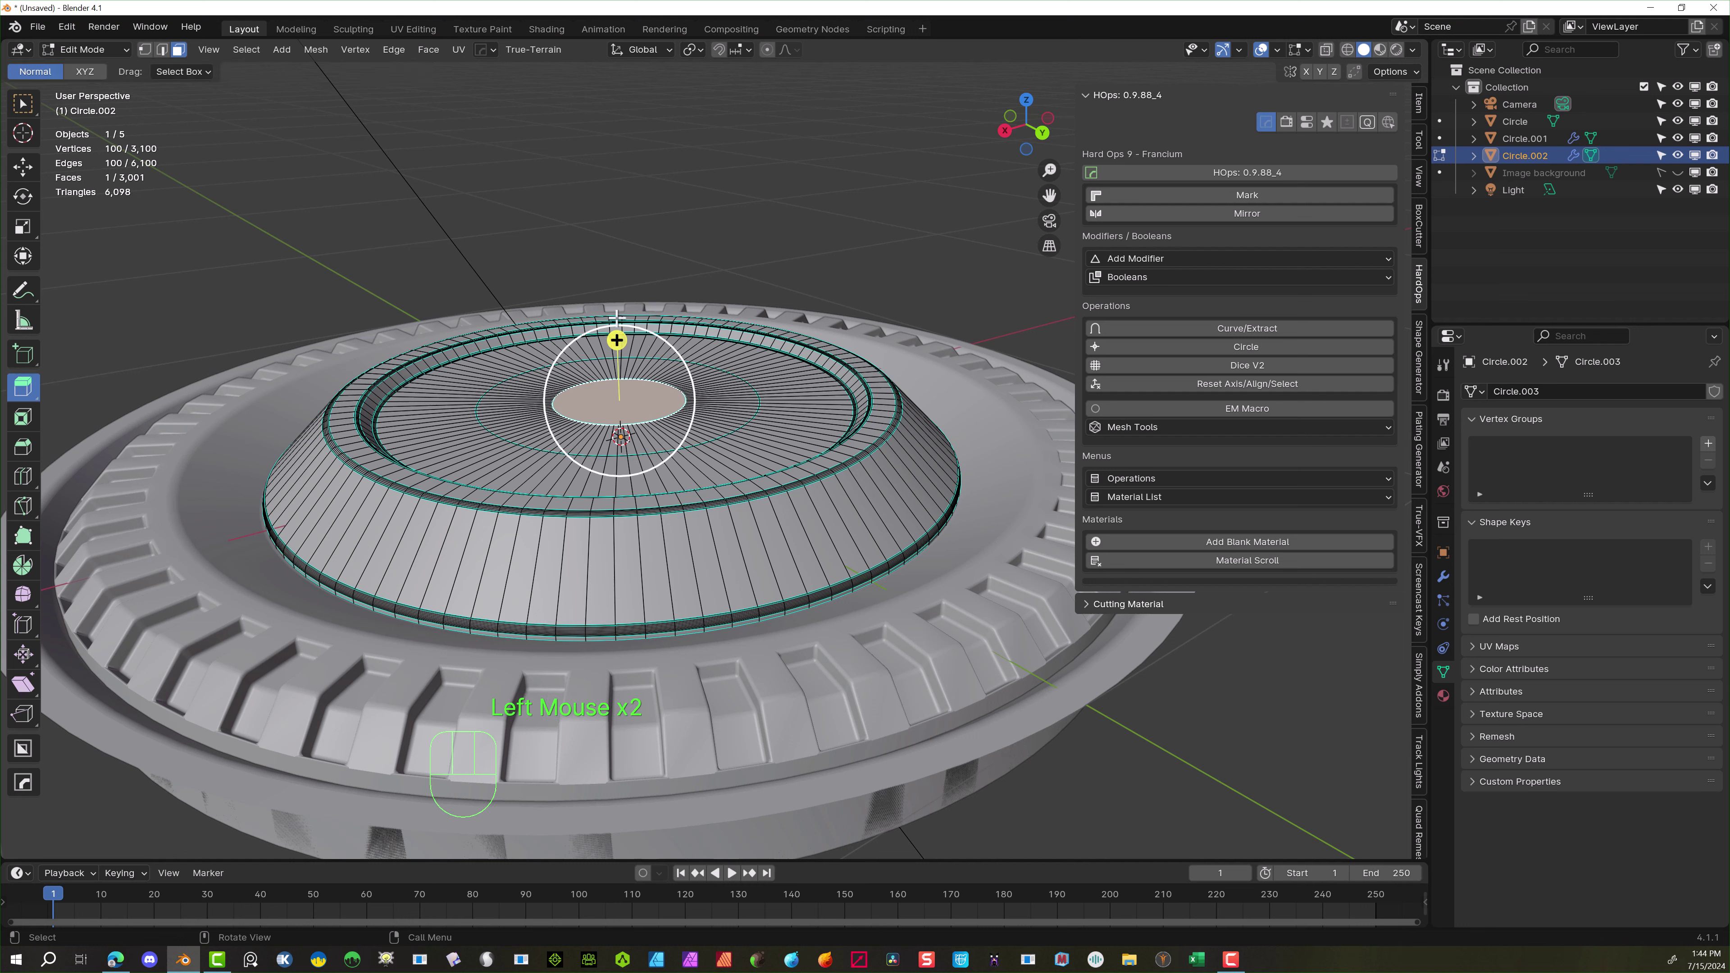
left_click_drag(616, 335, 591, 283)
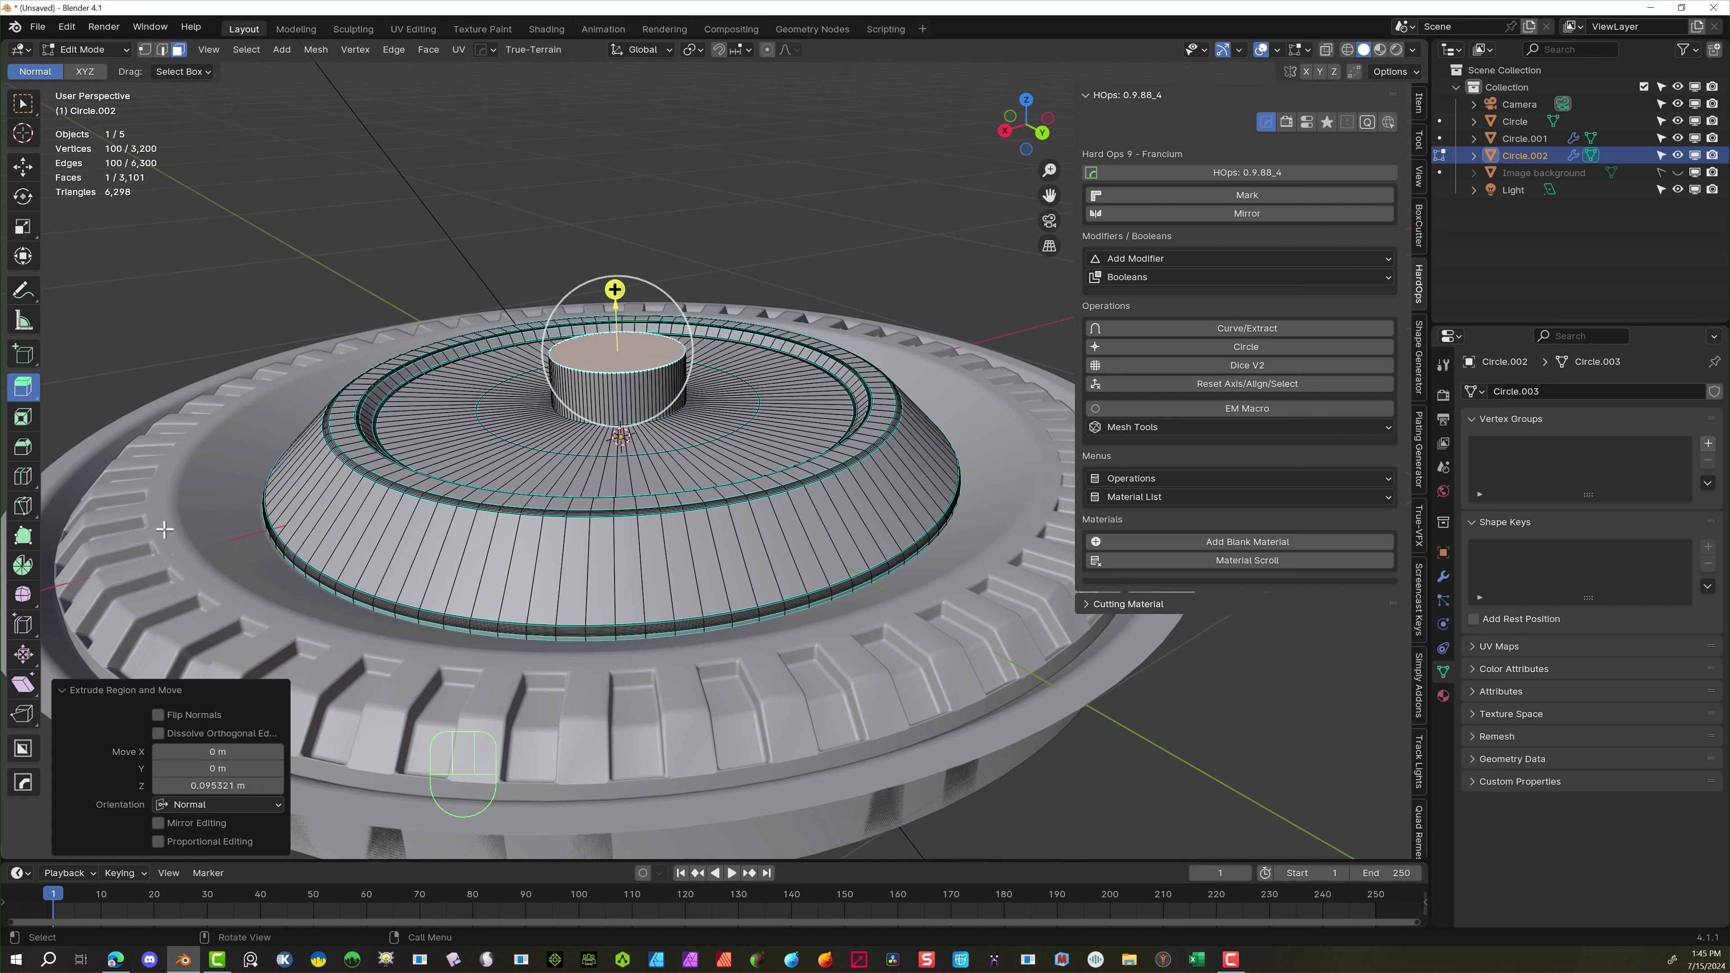
Bevel the top edge loop of the central cylinder into a dome, with 9 segments and a width of about 0.118 m
left_click(162, 49)
left_click(328, 291)
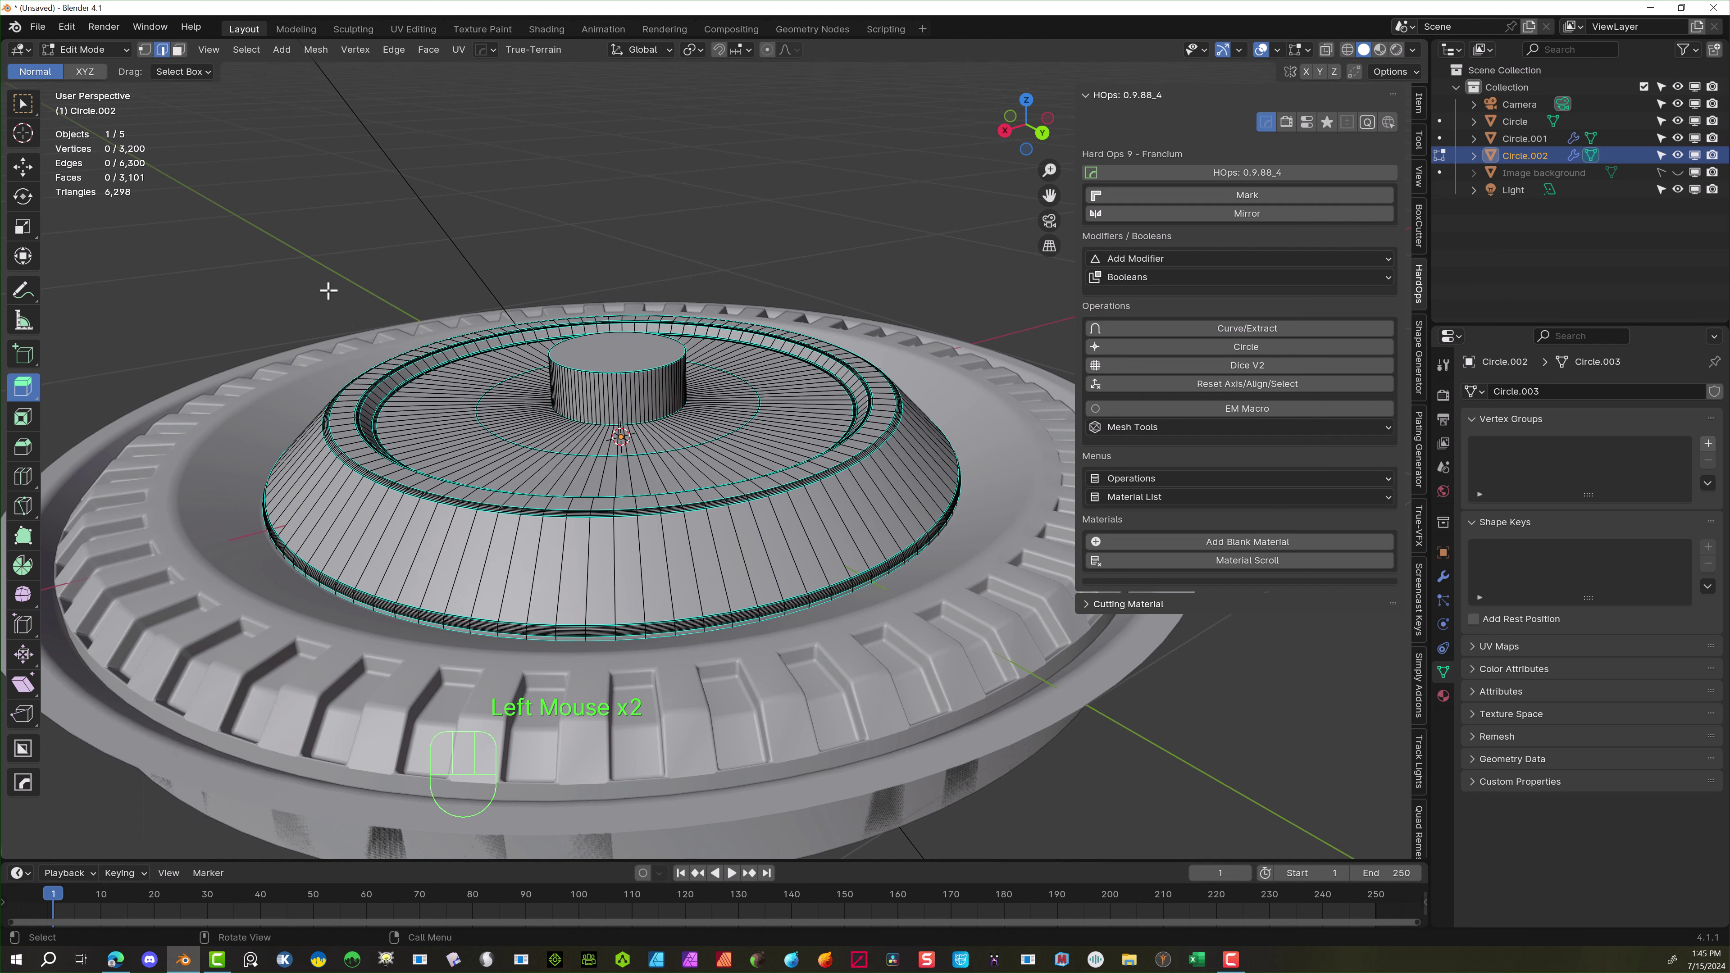
left_click(604, 370, "alt")
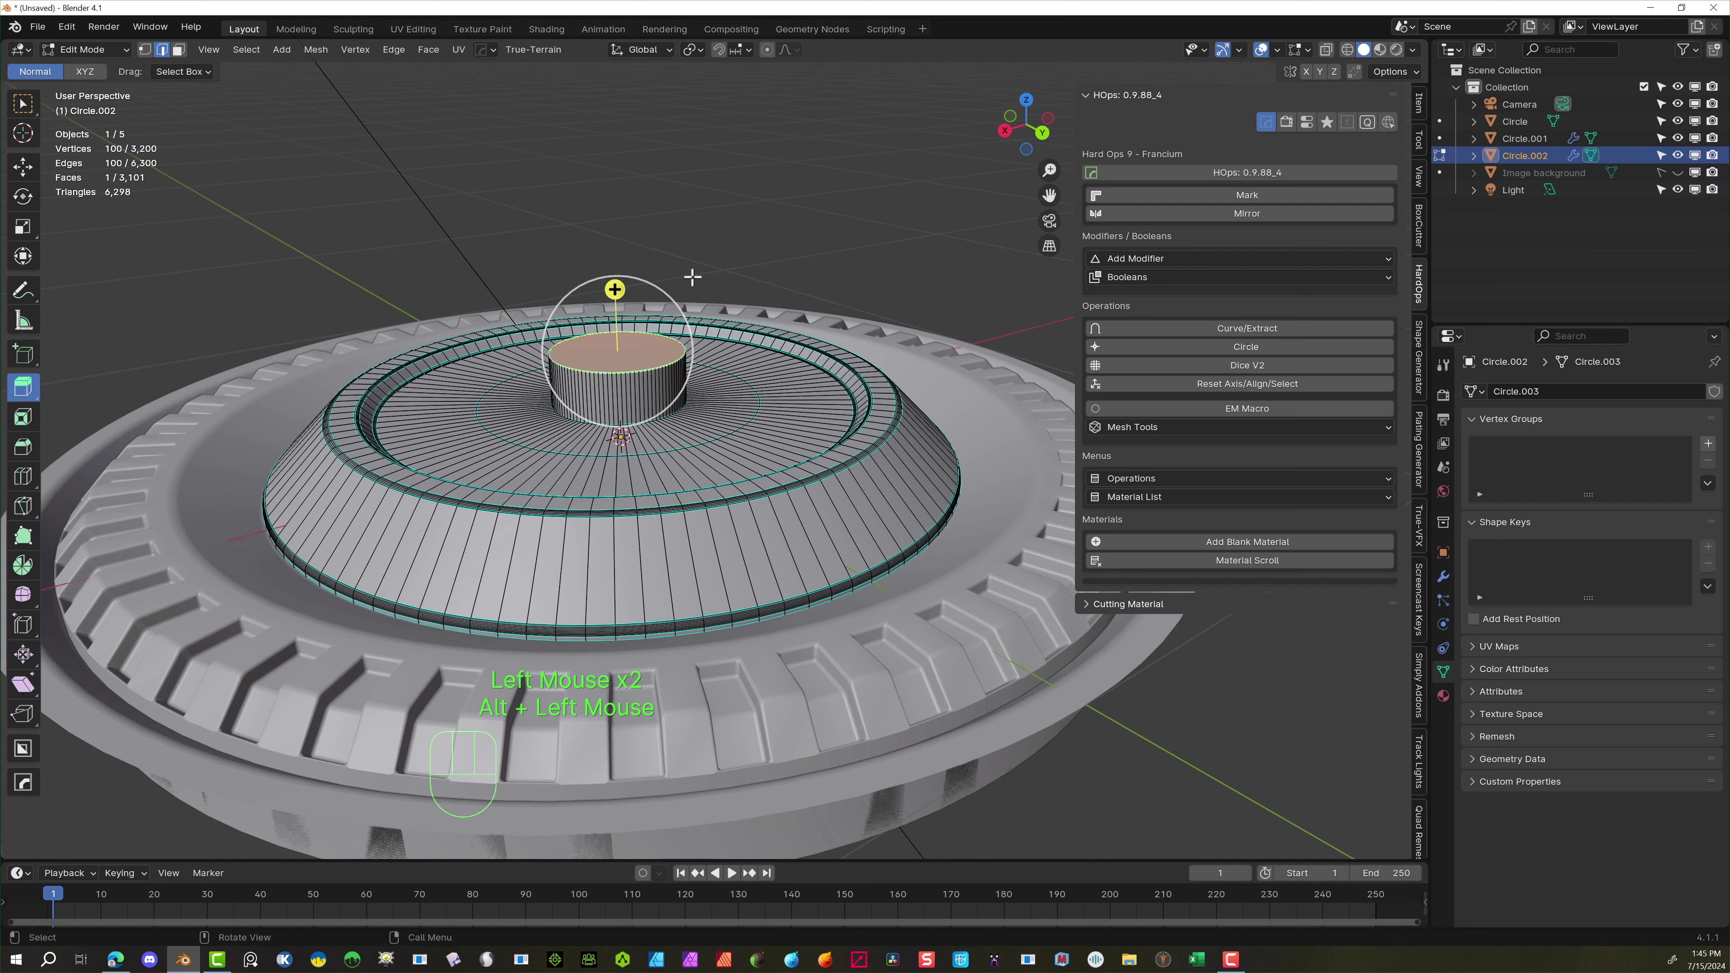
key("ctrl+b")
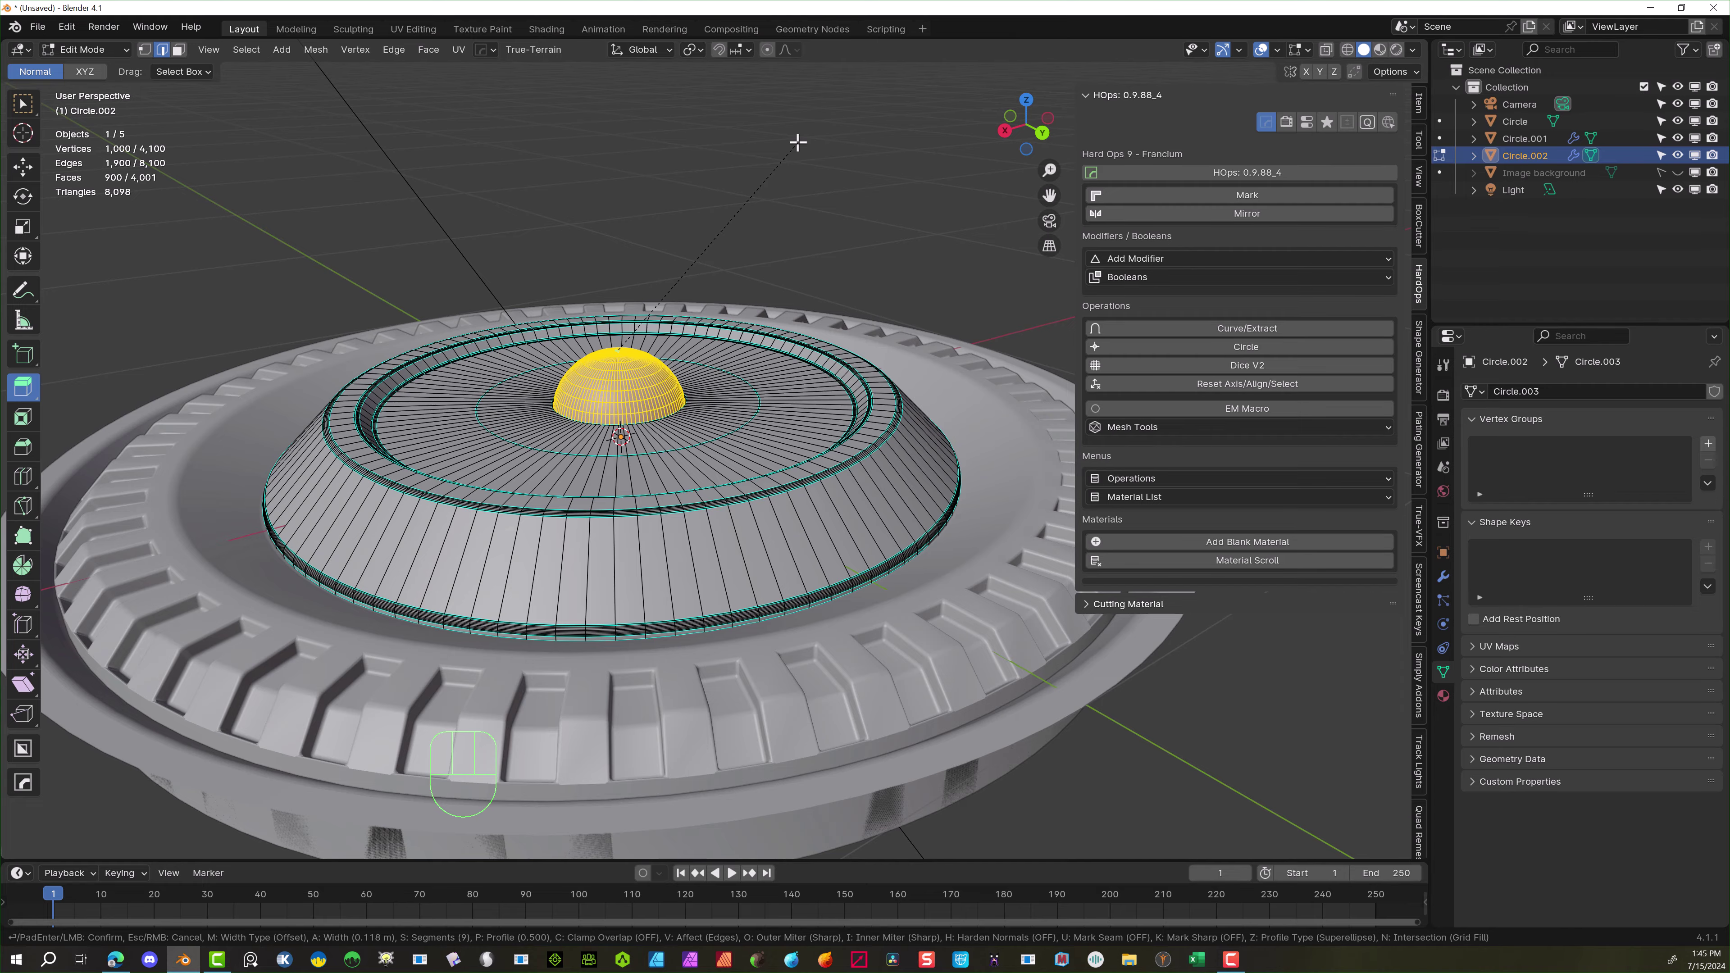
left_click(797, 142)
Move the dome up about 0.064 m along the global Z axis and clear the selection
scroll(783, 164, "up", 2)
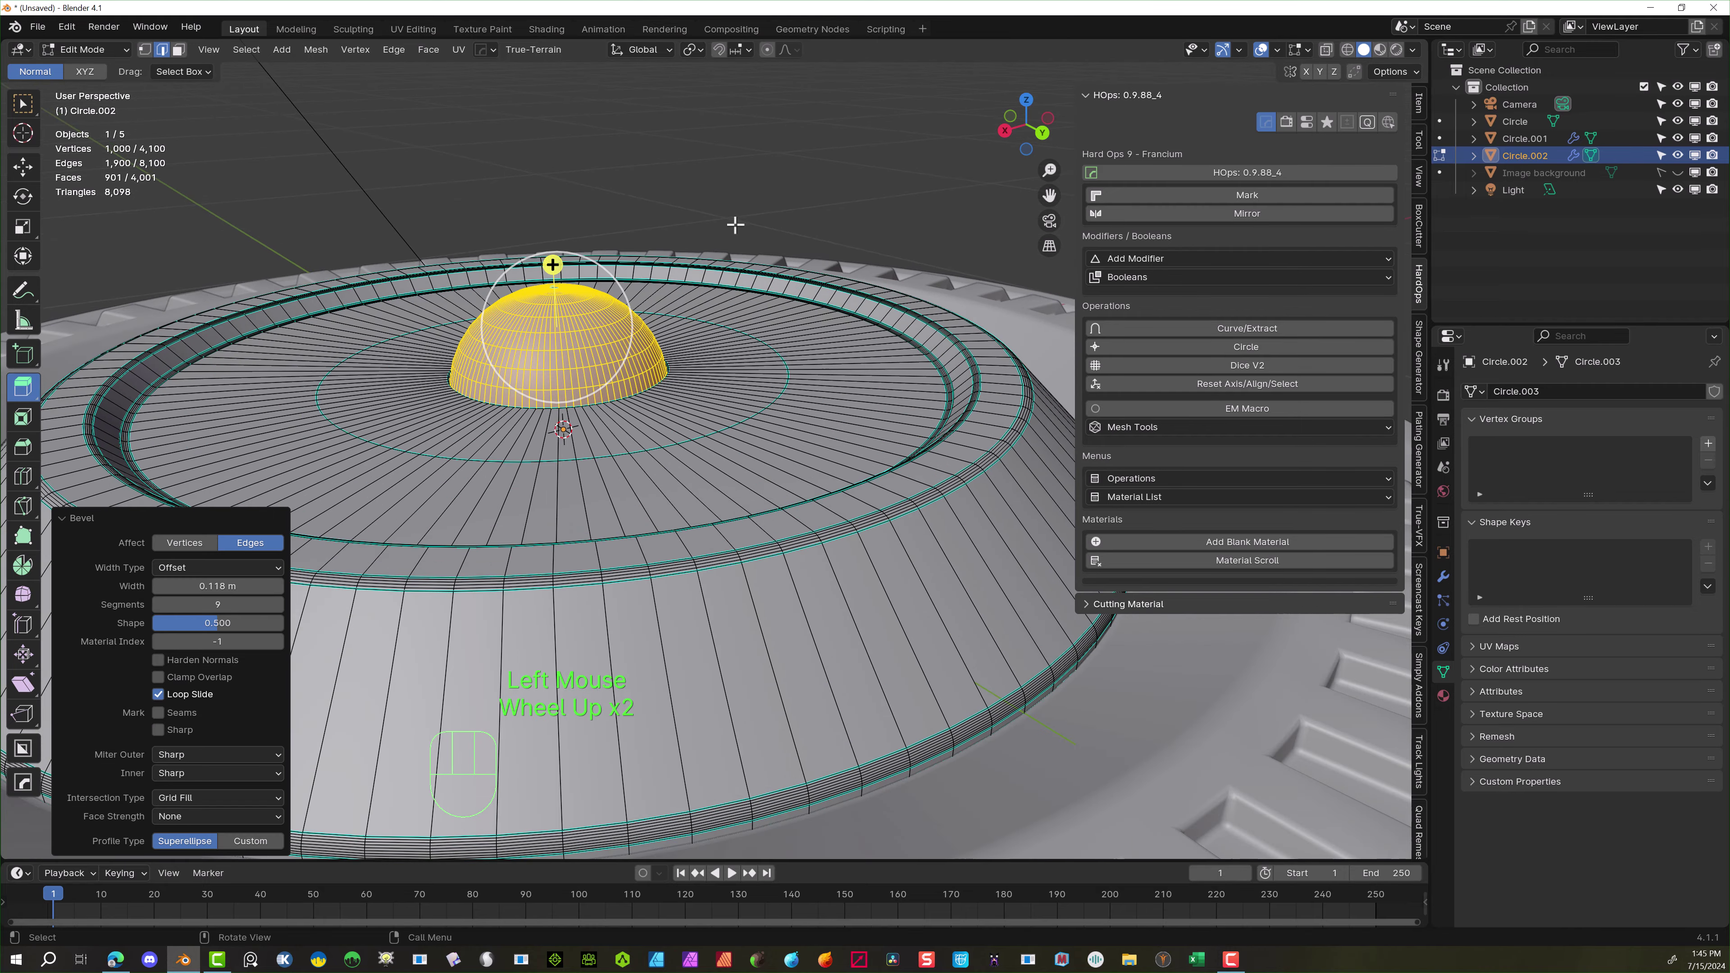
mouse_move(735, 224)
middle_mouse_down()
mouse_move(745, 297)
mouse_move(707, 237)
middle_mouse_up()
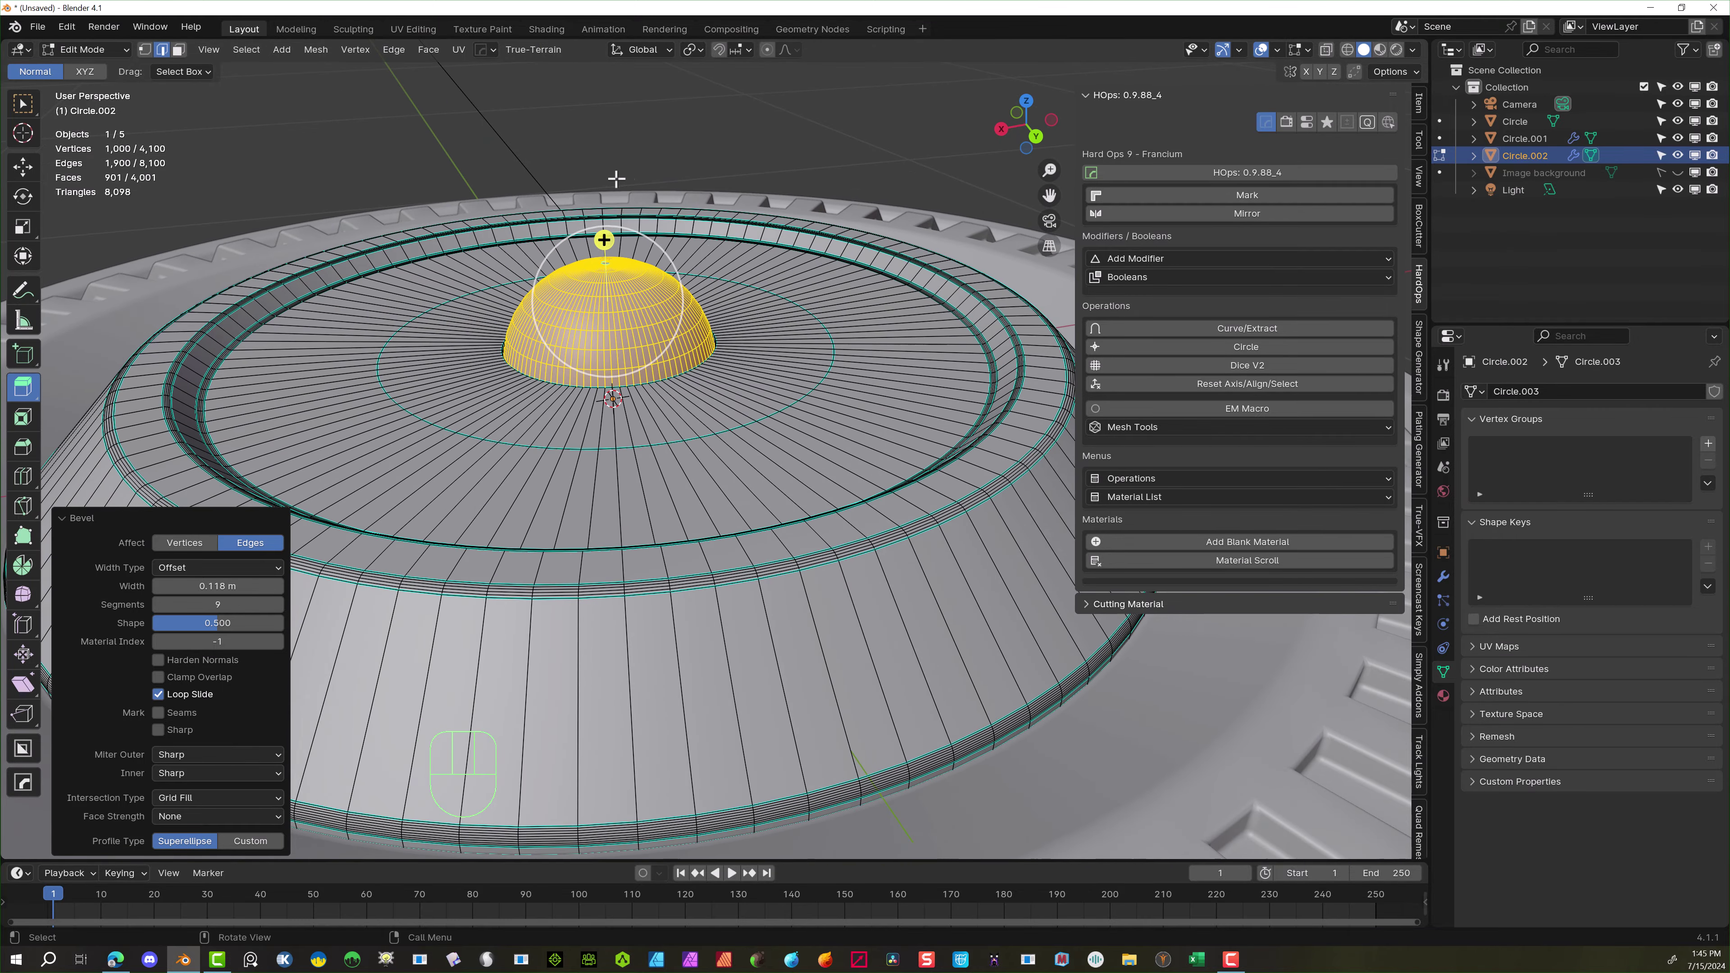
scroll(627, 184, "down", 3)
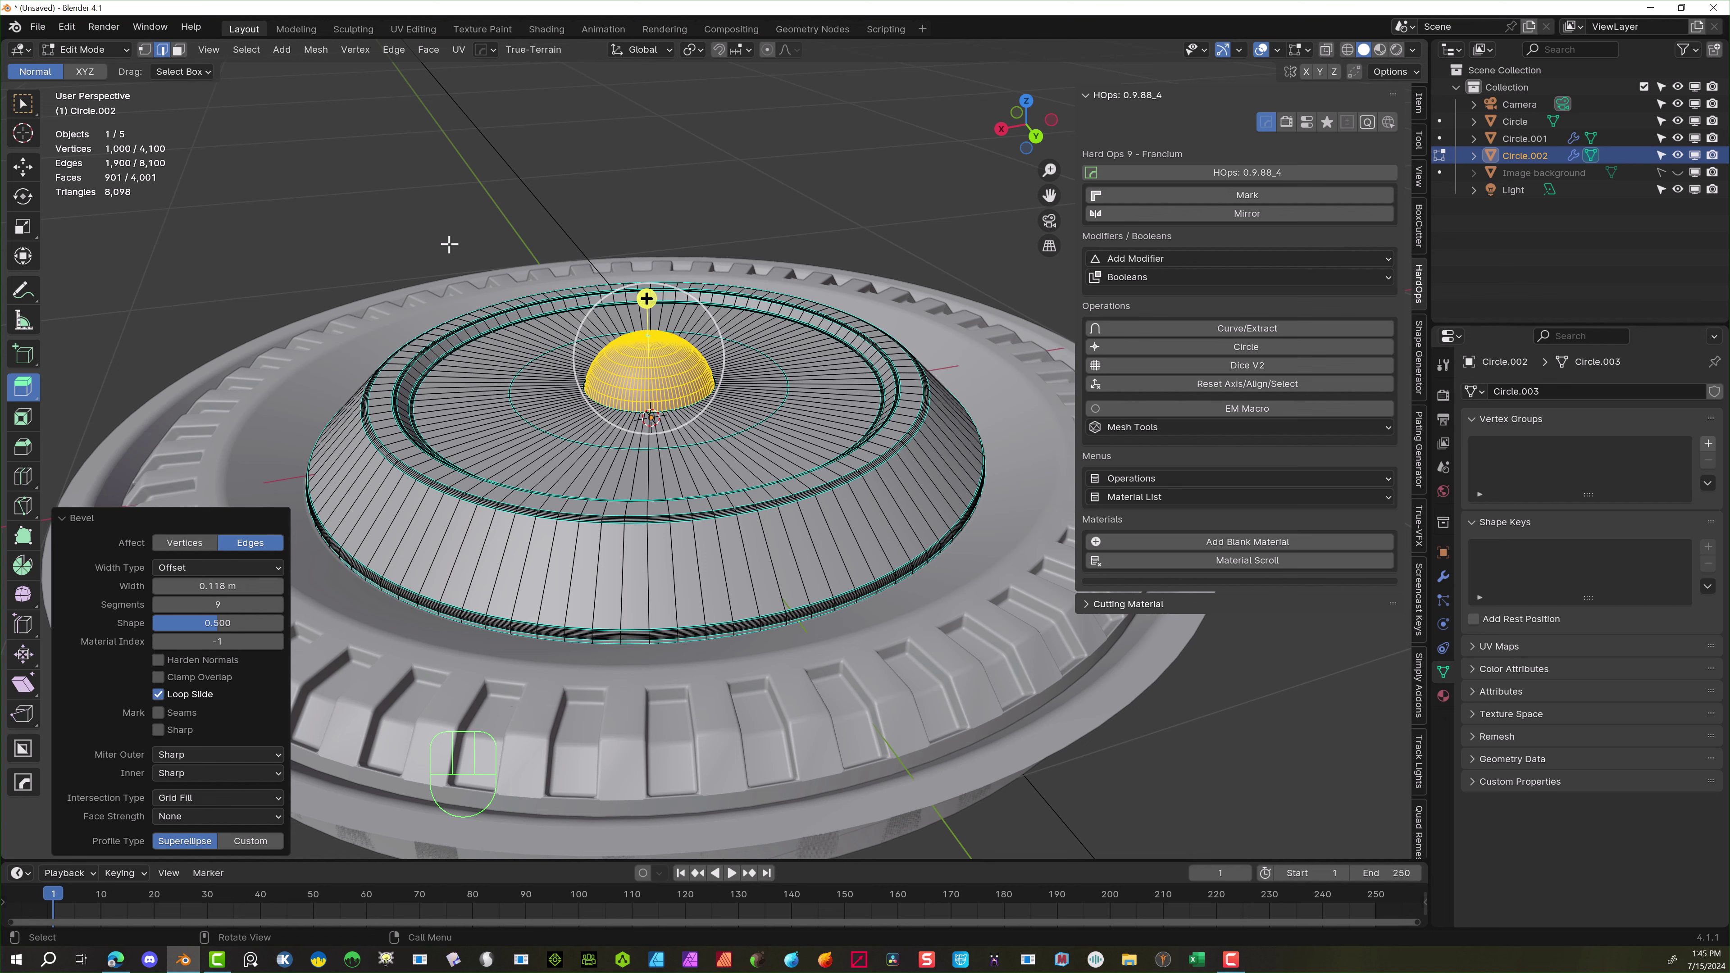
key("g")
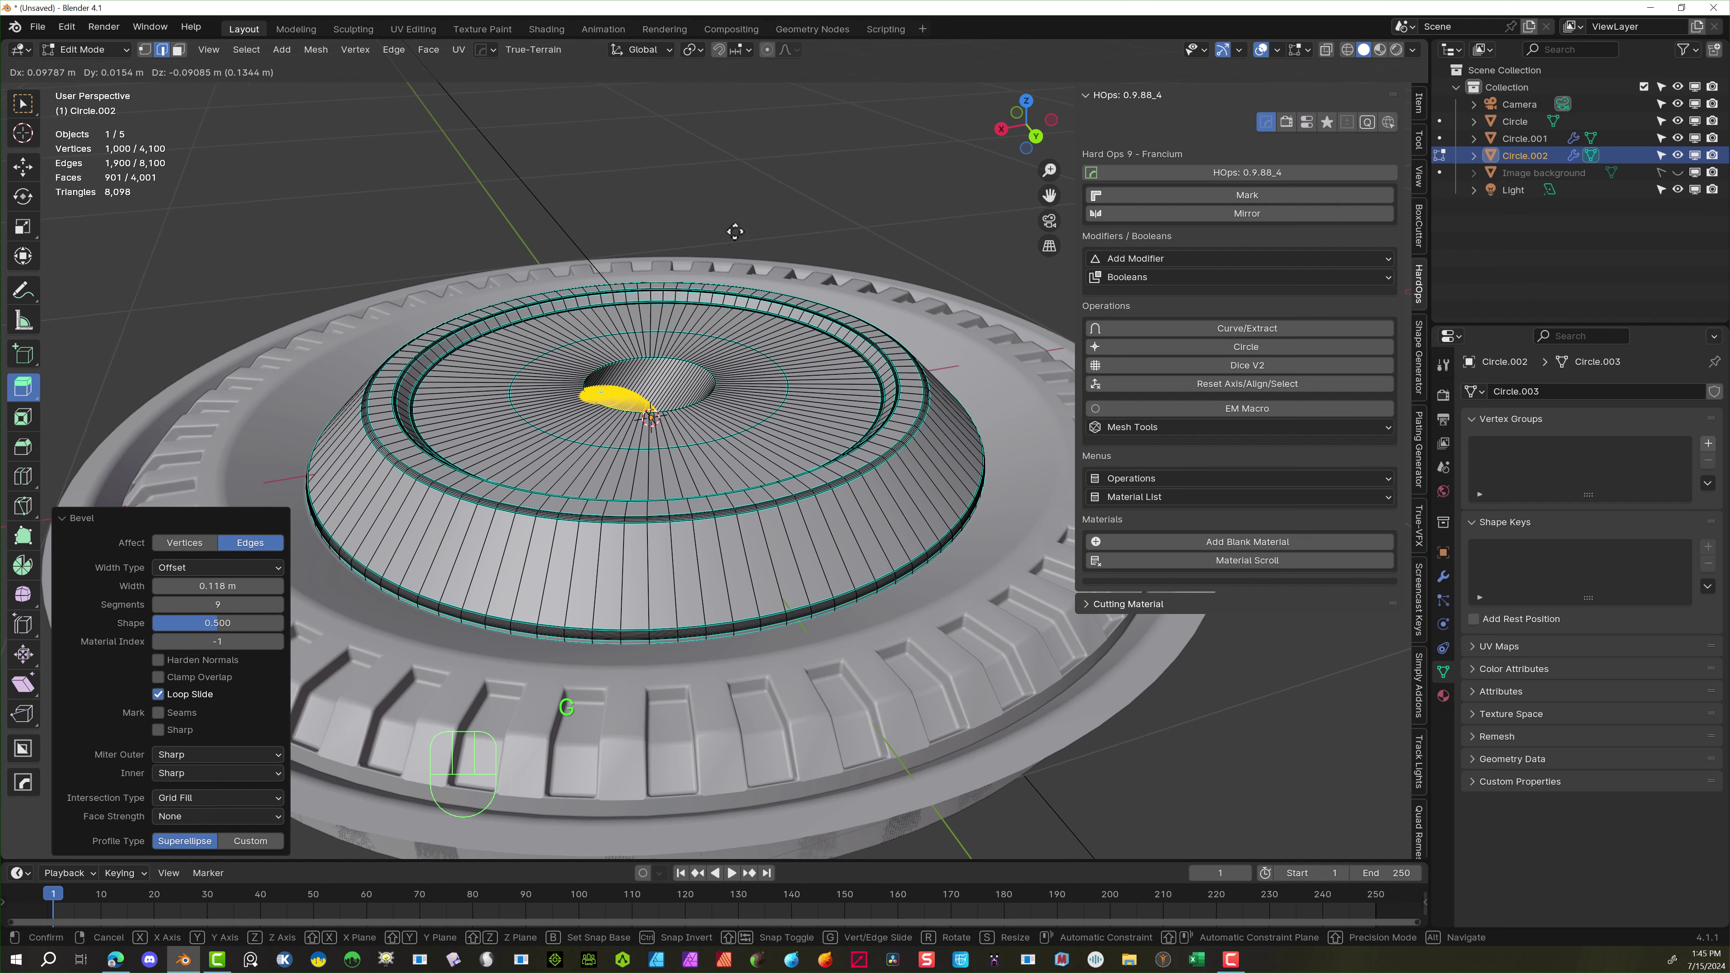
right_click(778, 111)
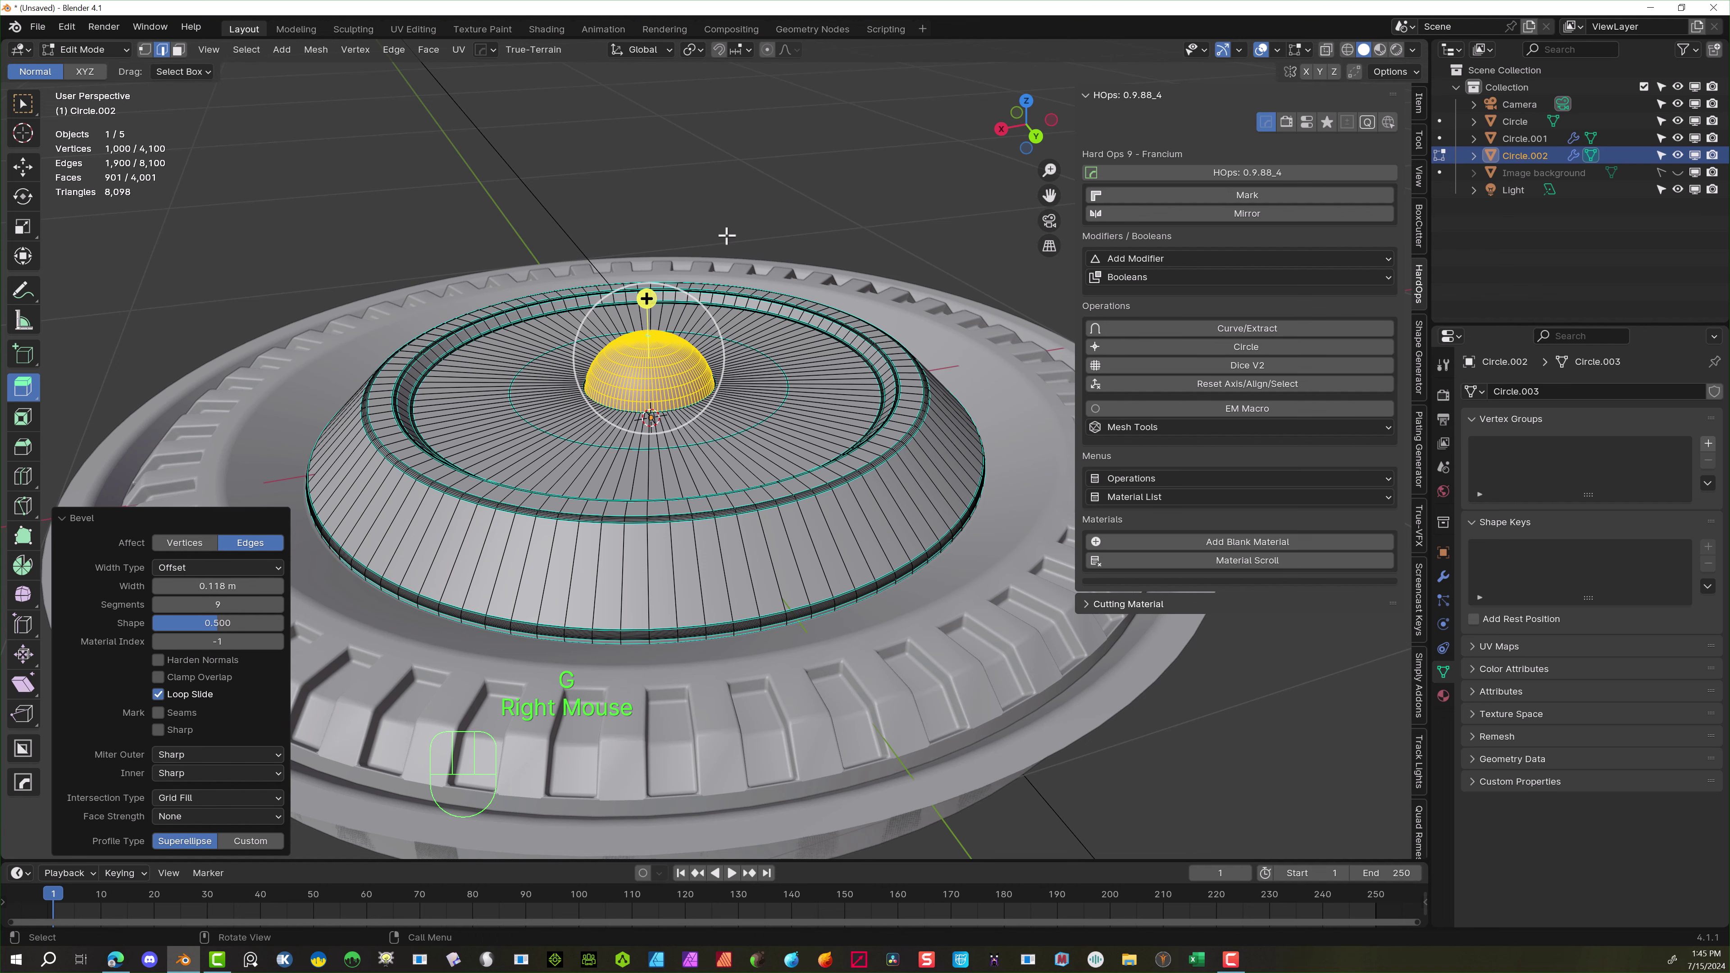
key("g")
key("z")
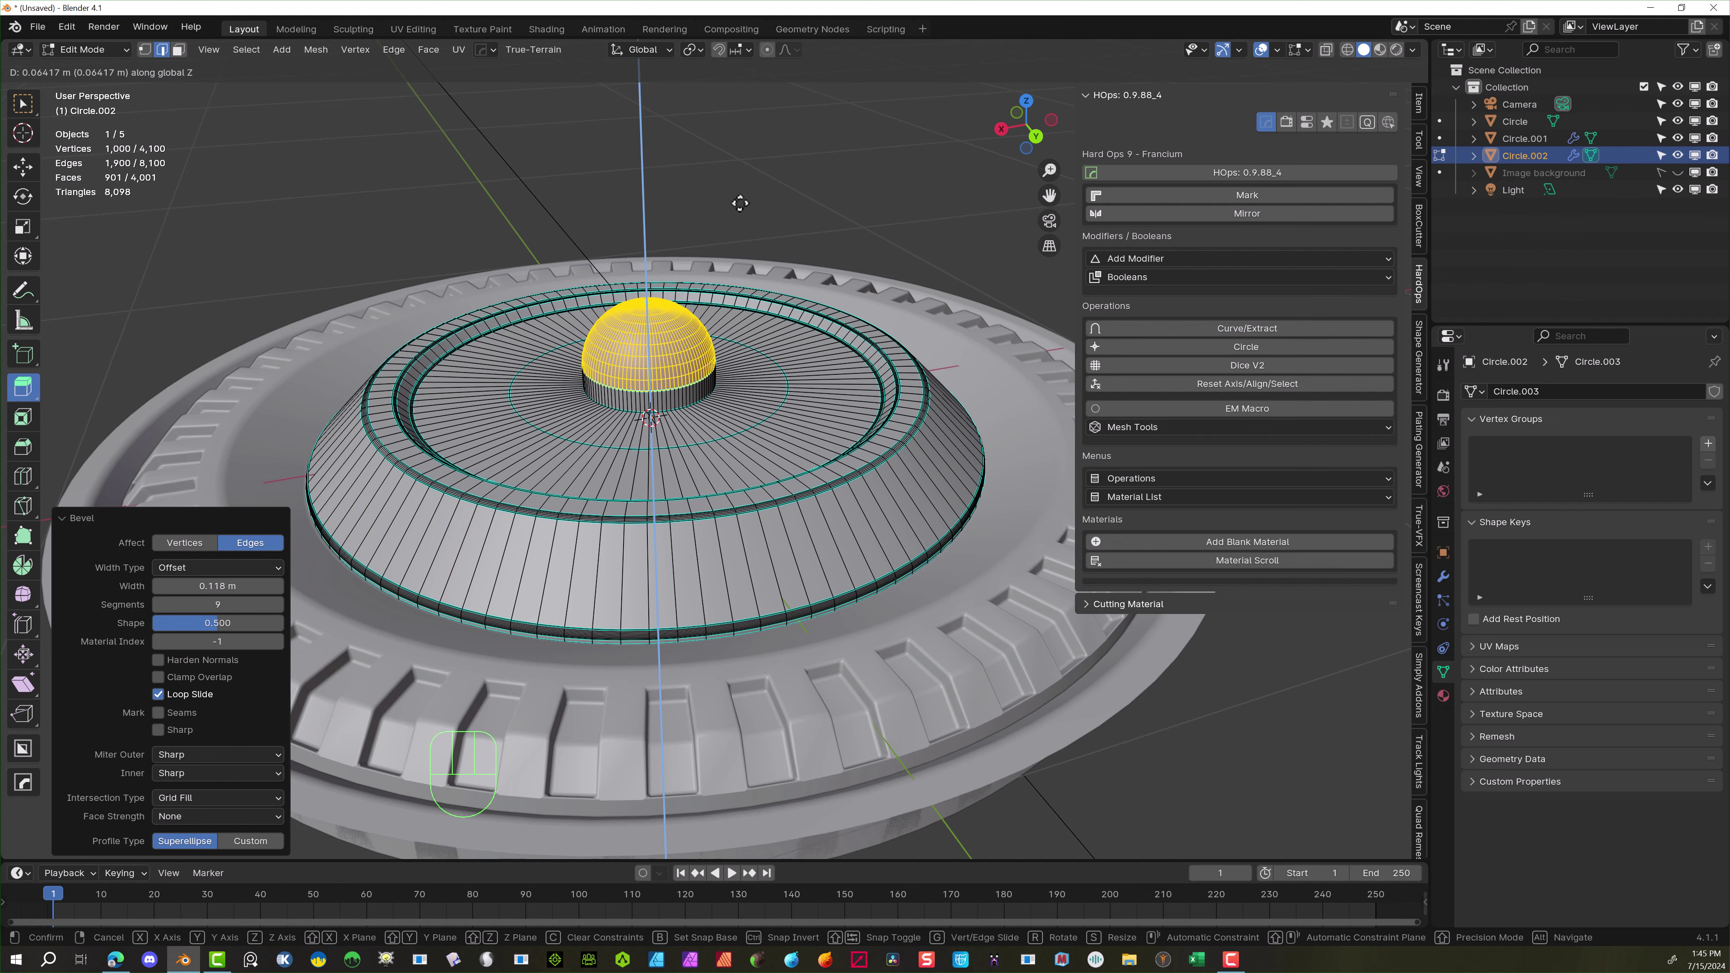
left_click(740, 203)
left_click(604, 157)
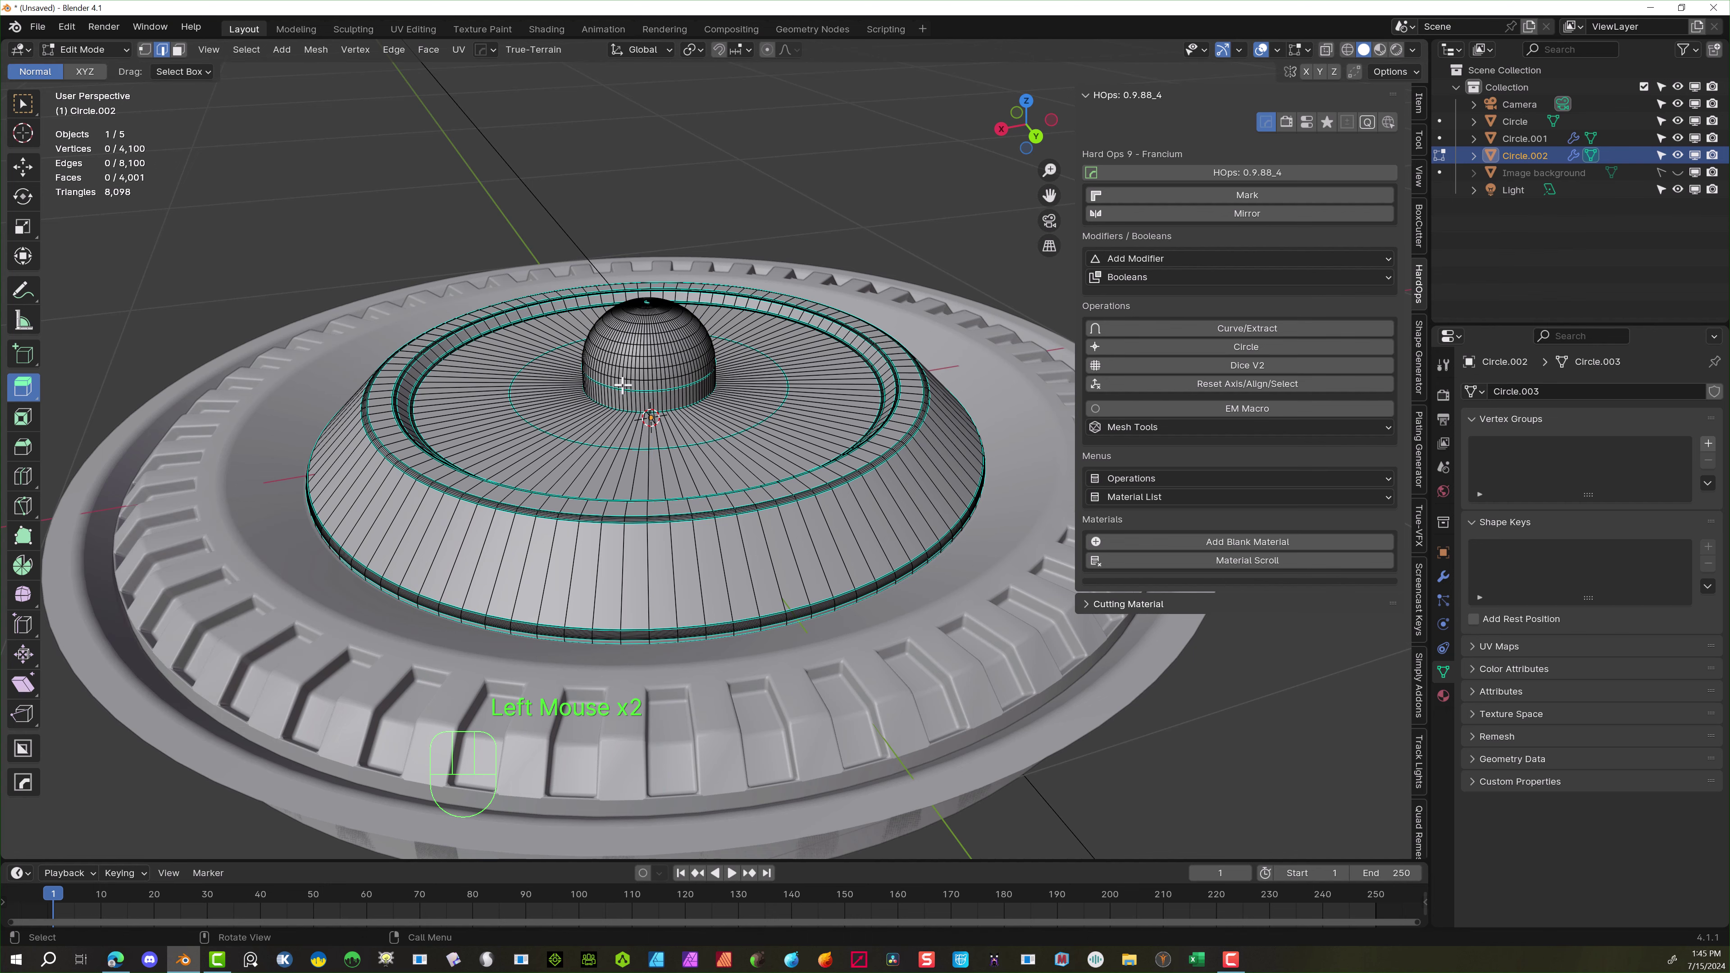
Restore the dome's face selection and separate it from the disc into its own object
scroll(622, 385, "up", 4)
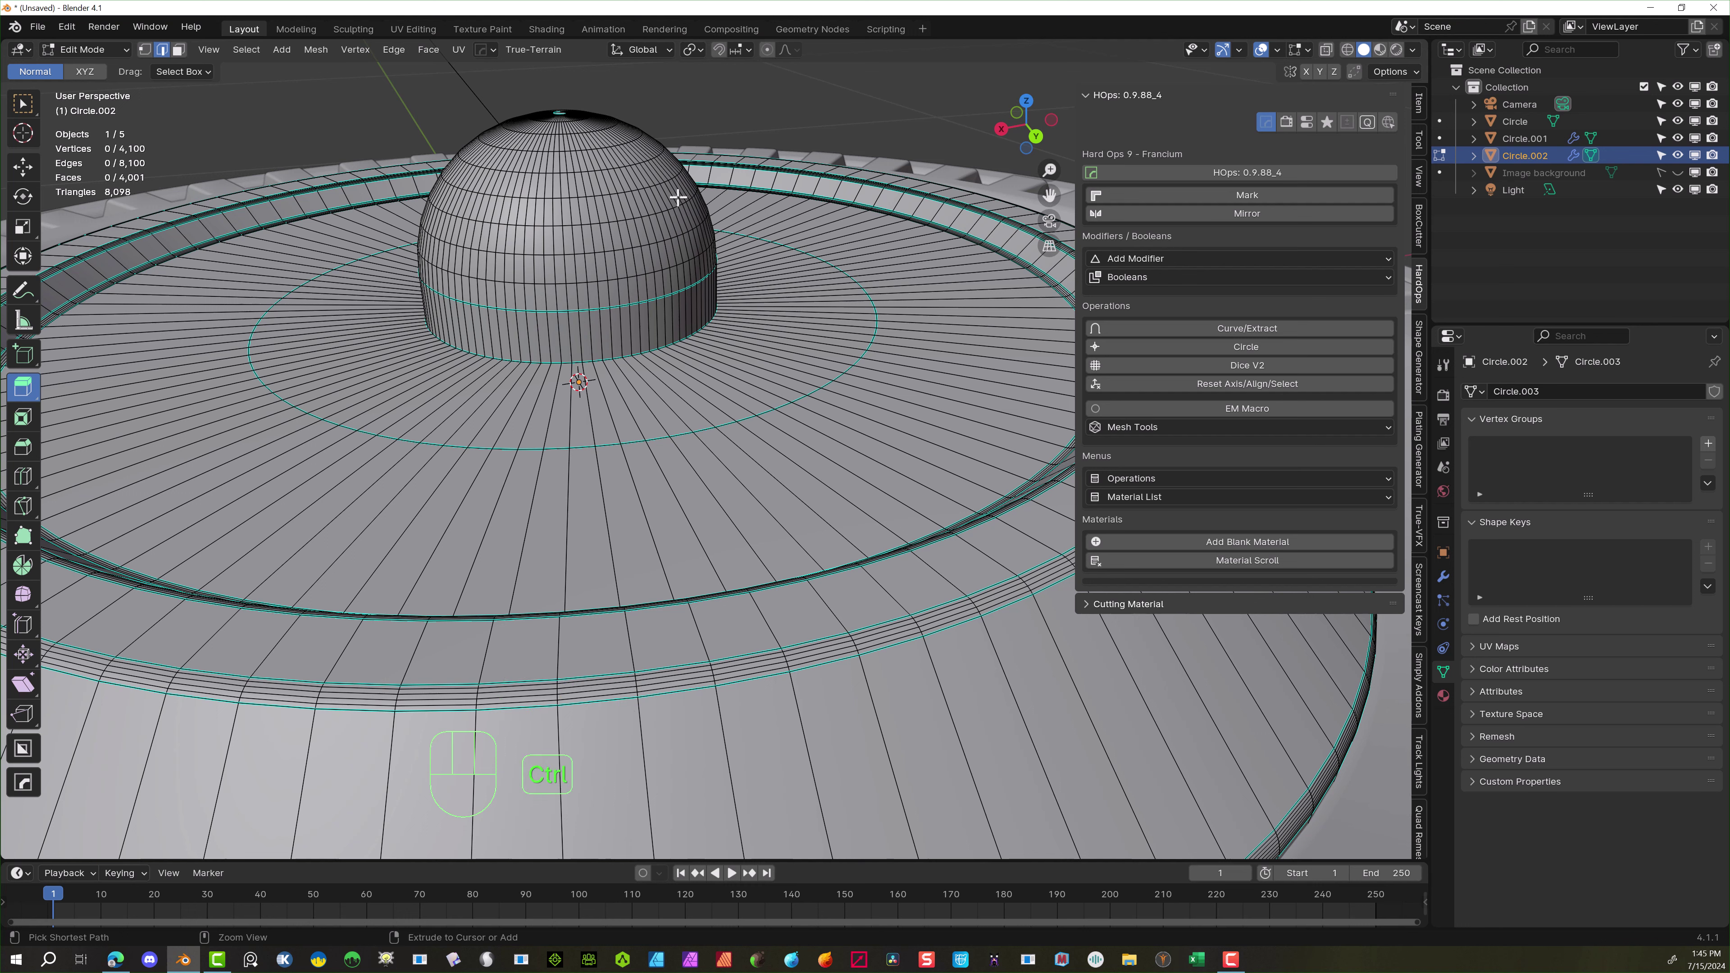
key("ctrl+z")
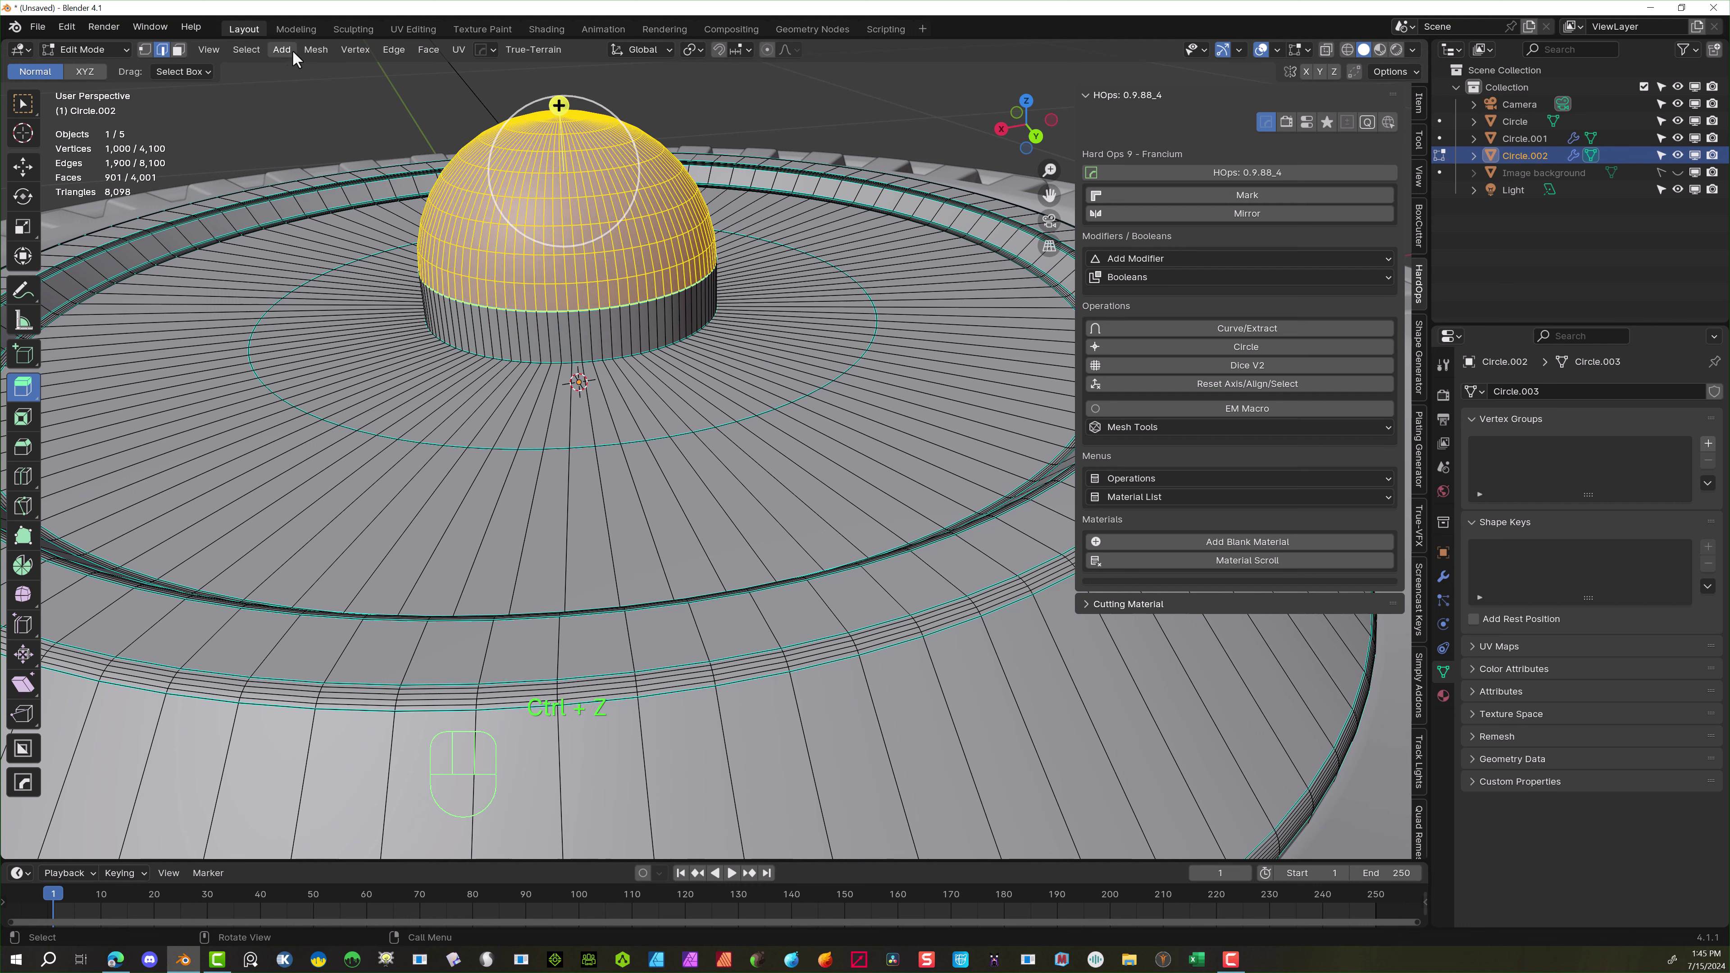
left_click(315, 49)
mouse_move(393, 201)
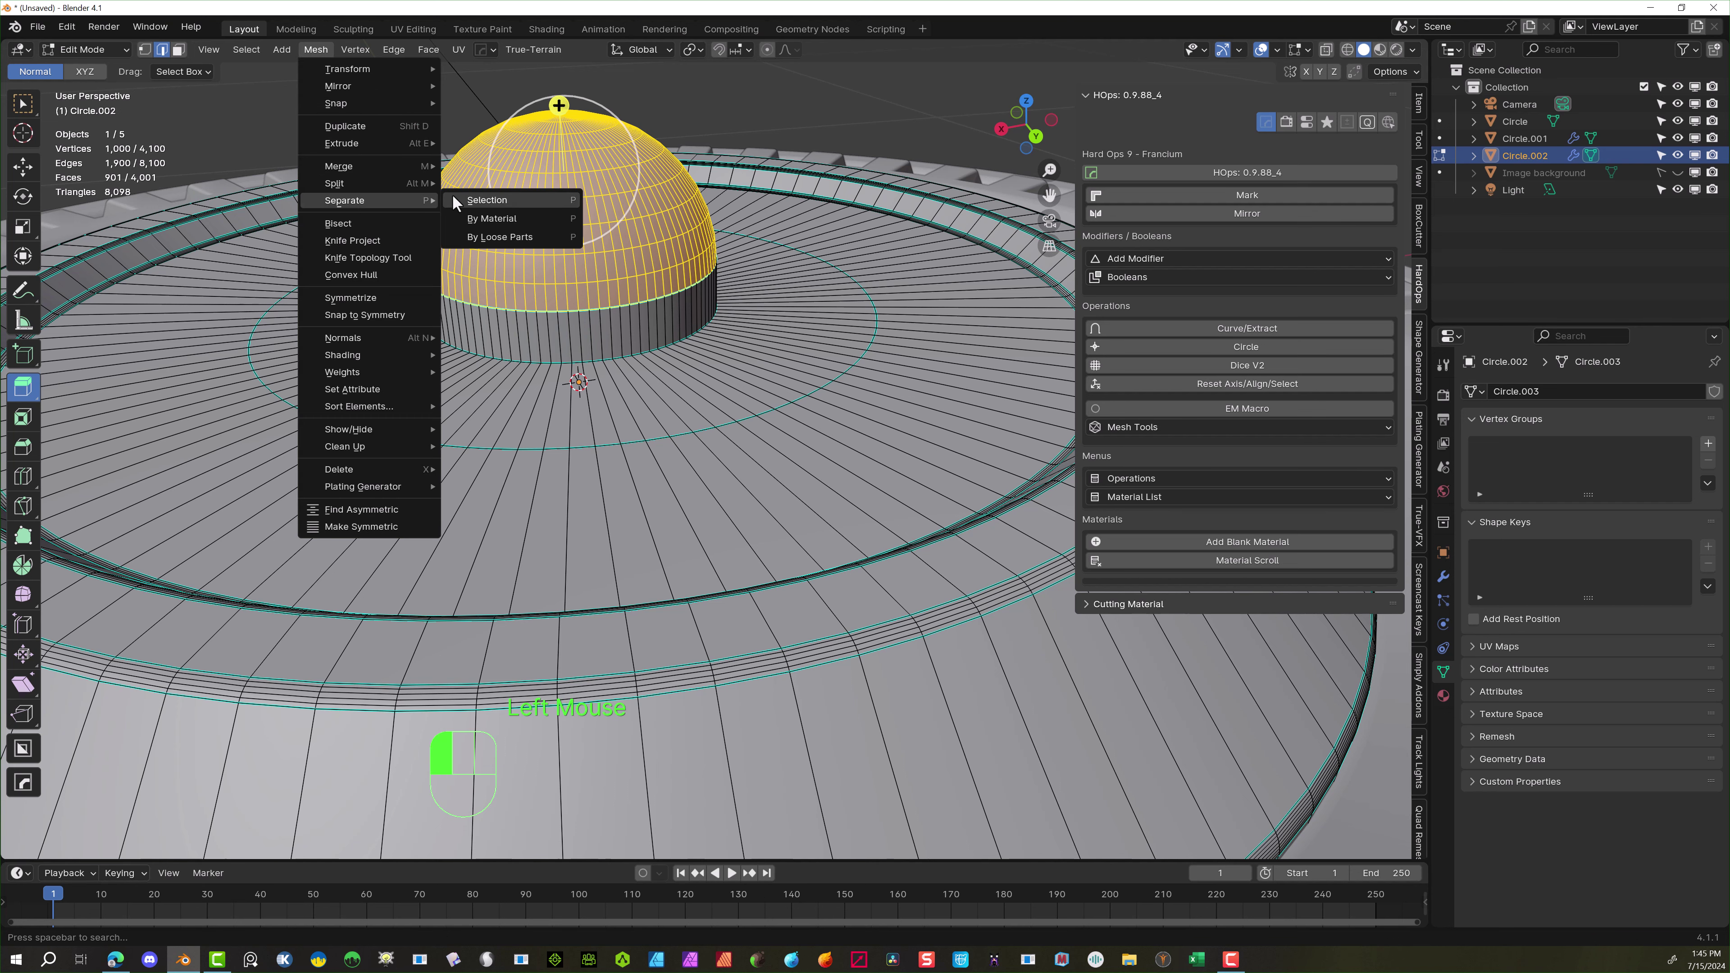
left_click(469, 199)
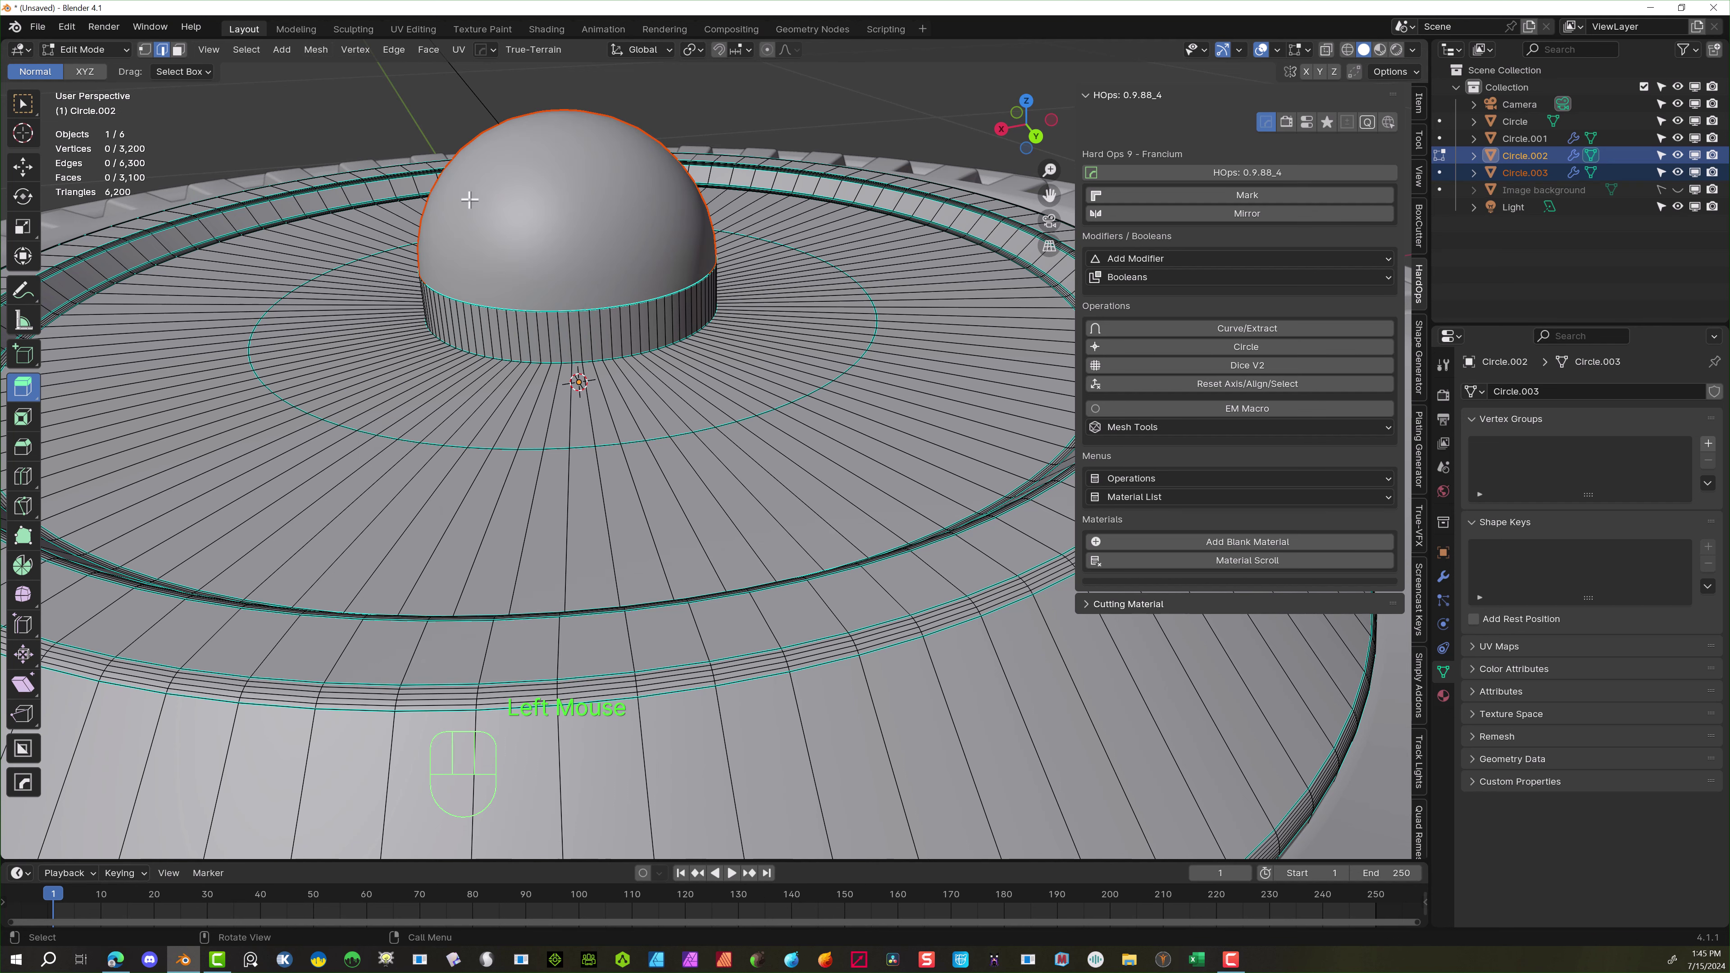
Edit only the disc object and delete the ring of side faces beneath the separated dome
left_click(99, 50)
left_click(96, 66)
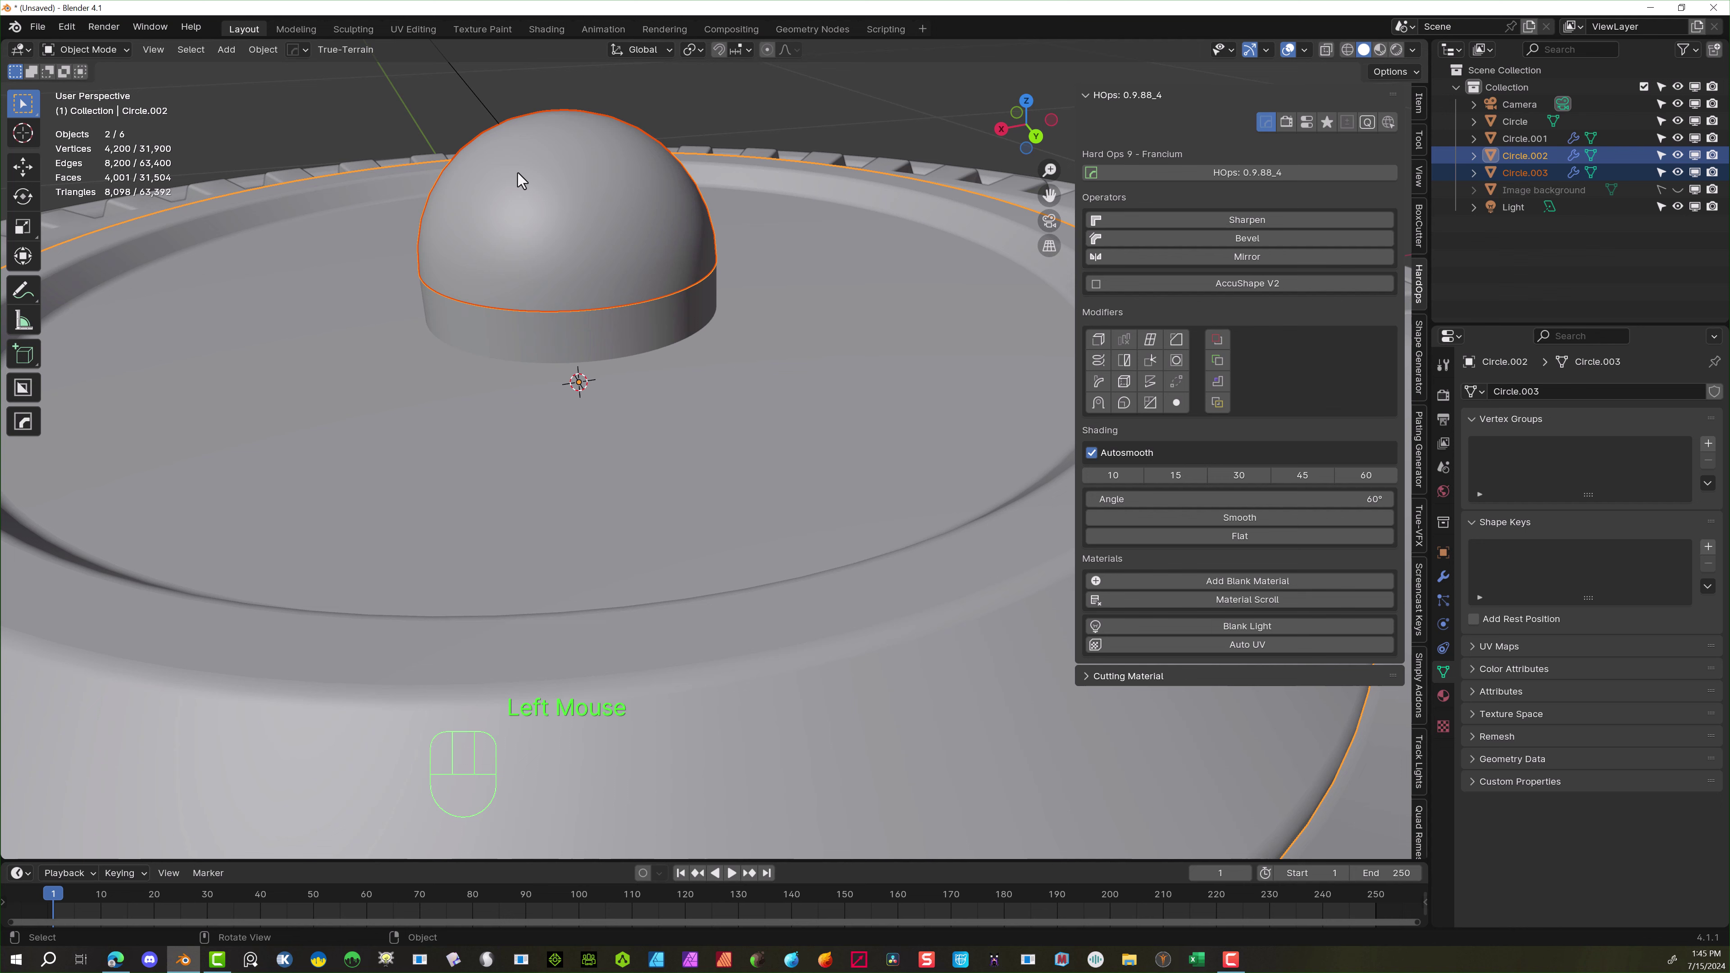
left_click(461, 352)
left_click(123, 51)
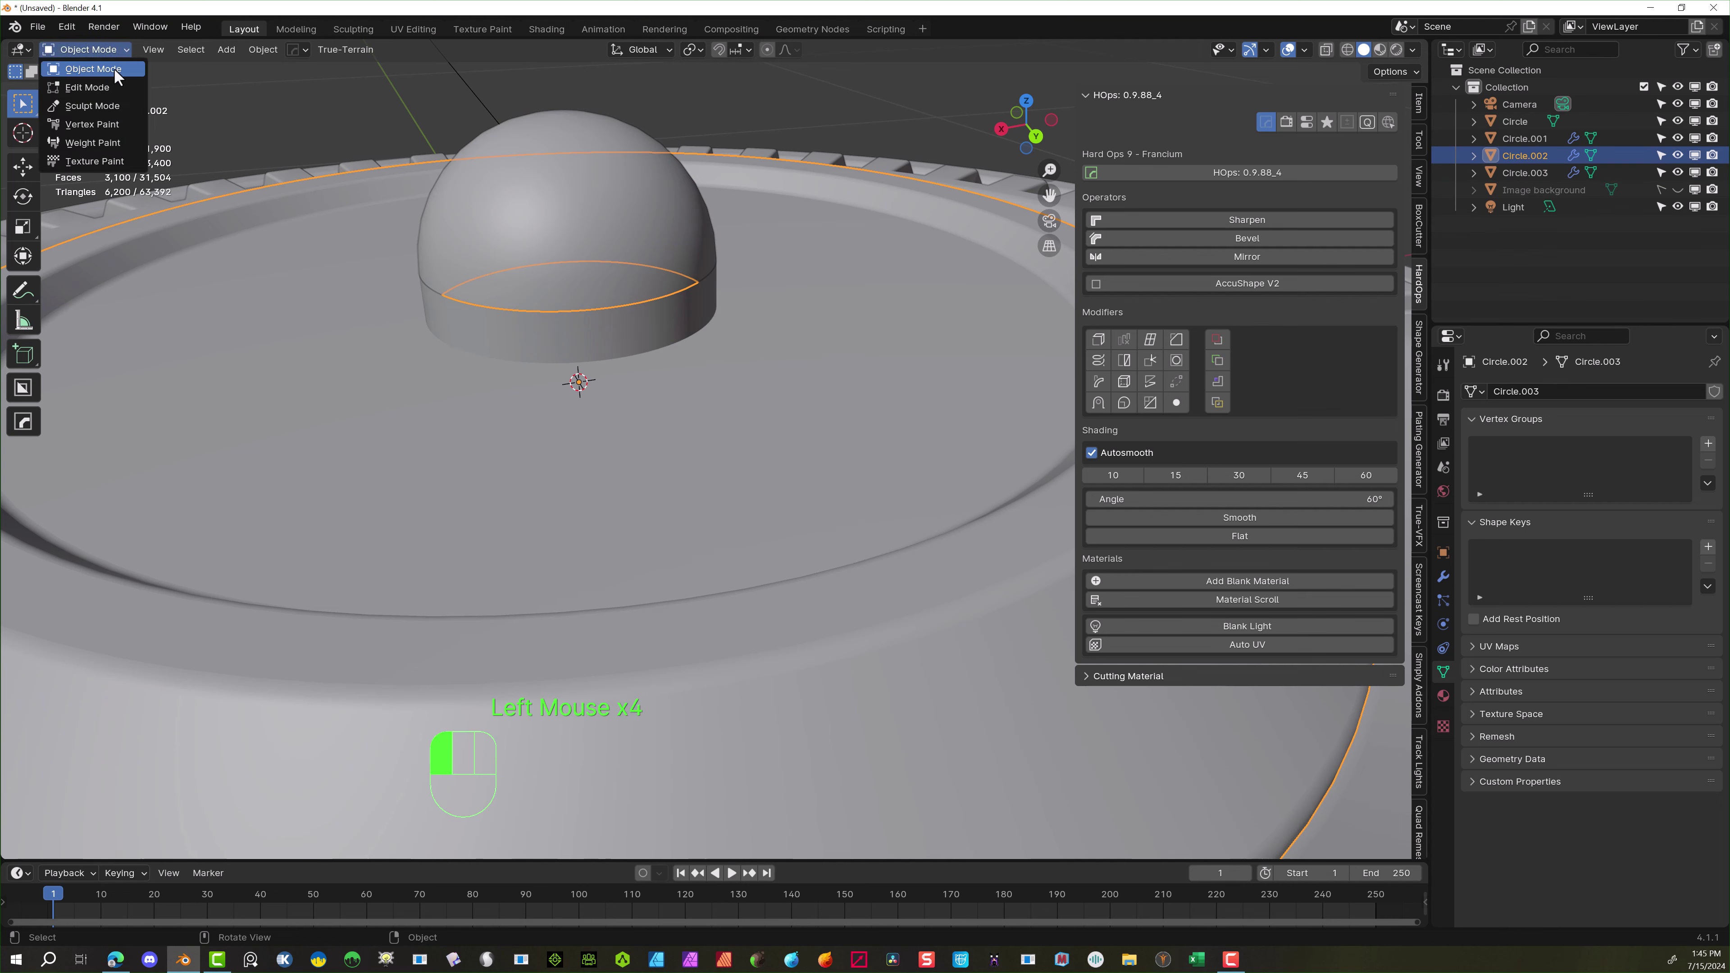
left_click(96, 84)
left_click(178, 49)
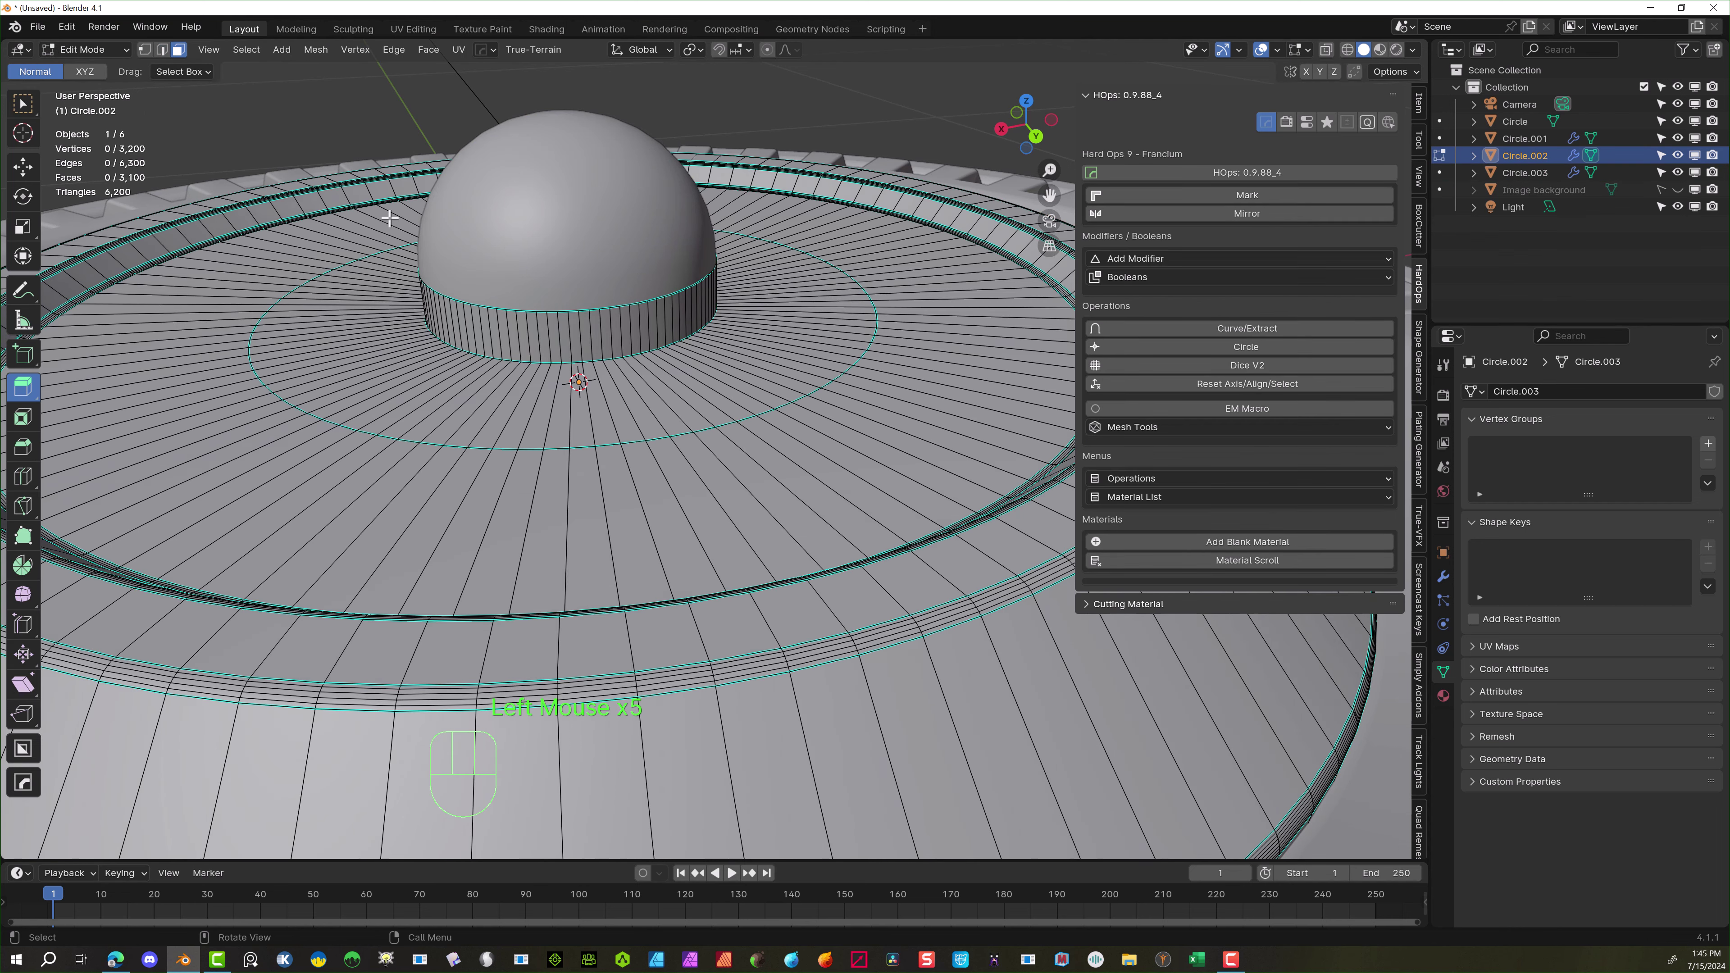
left_click(562, 331, "alt")
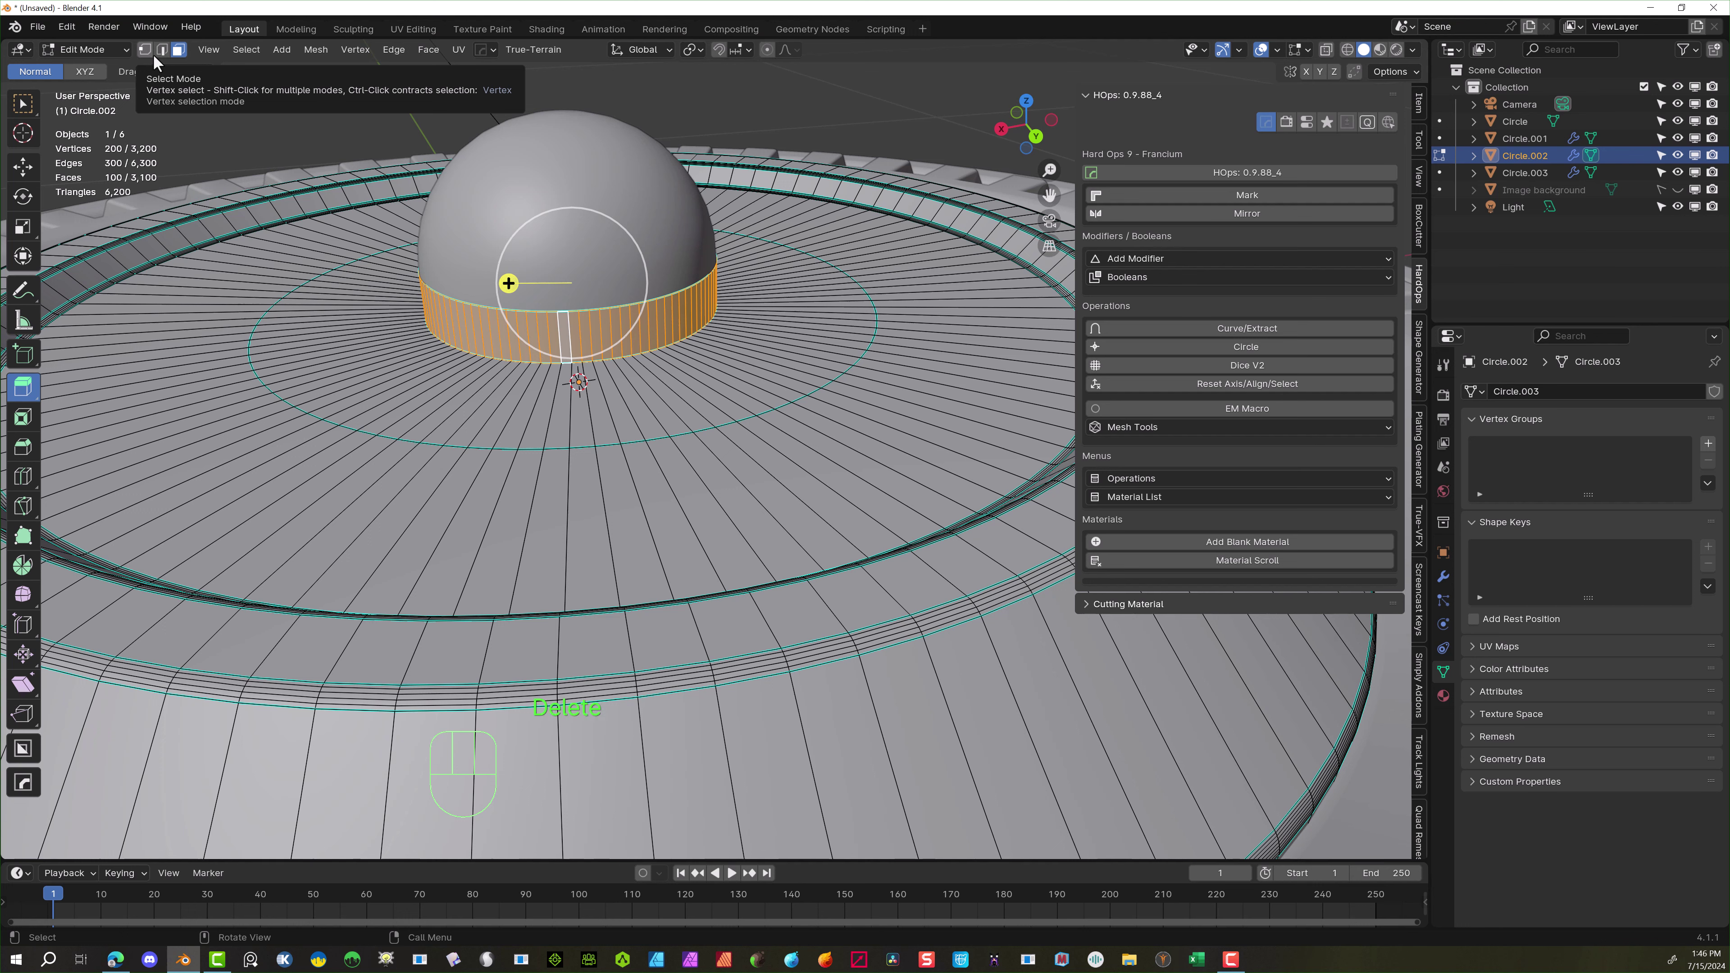
key("Delete")
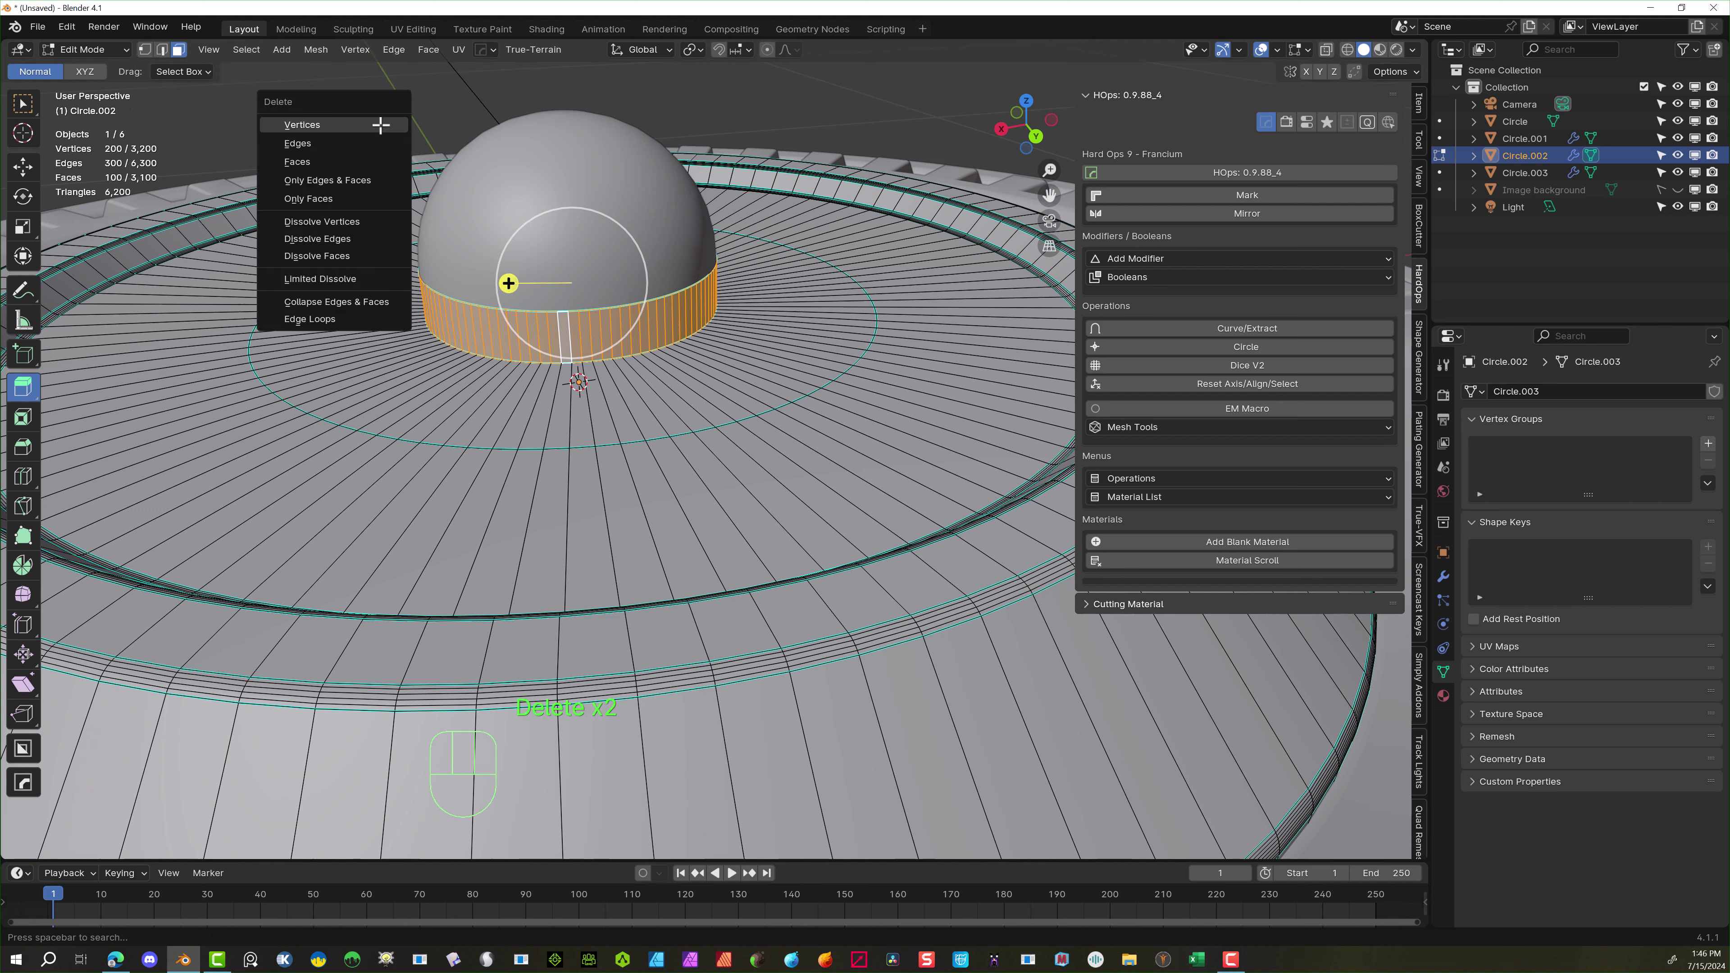
left_click(363, 158)
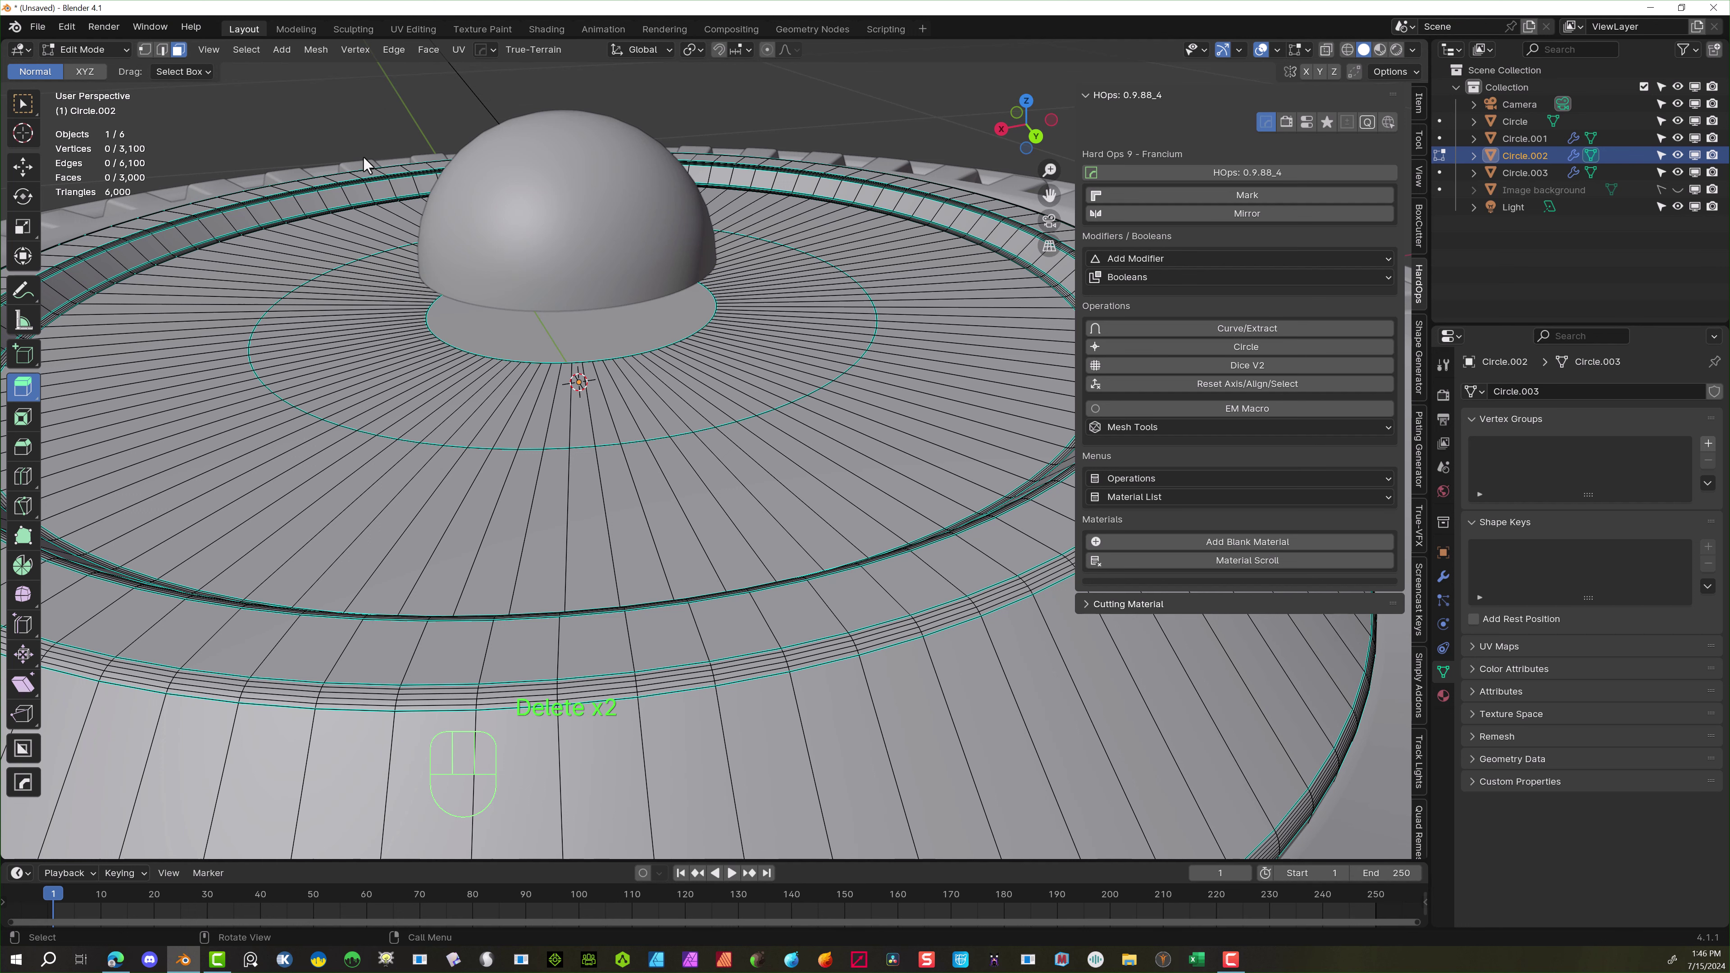
Select the open edge loop of the hole beneath the dome and fill it with a face
left_click(162, 49)
left_click(426, 329, "alt")
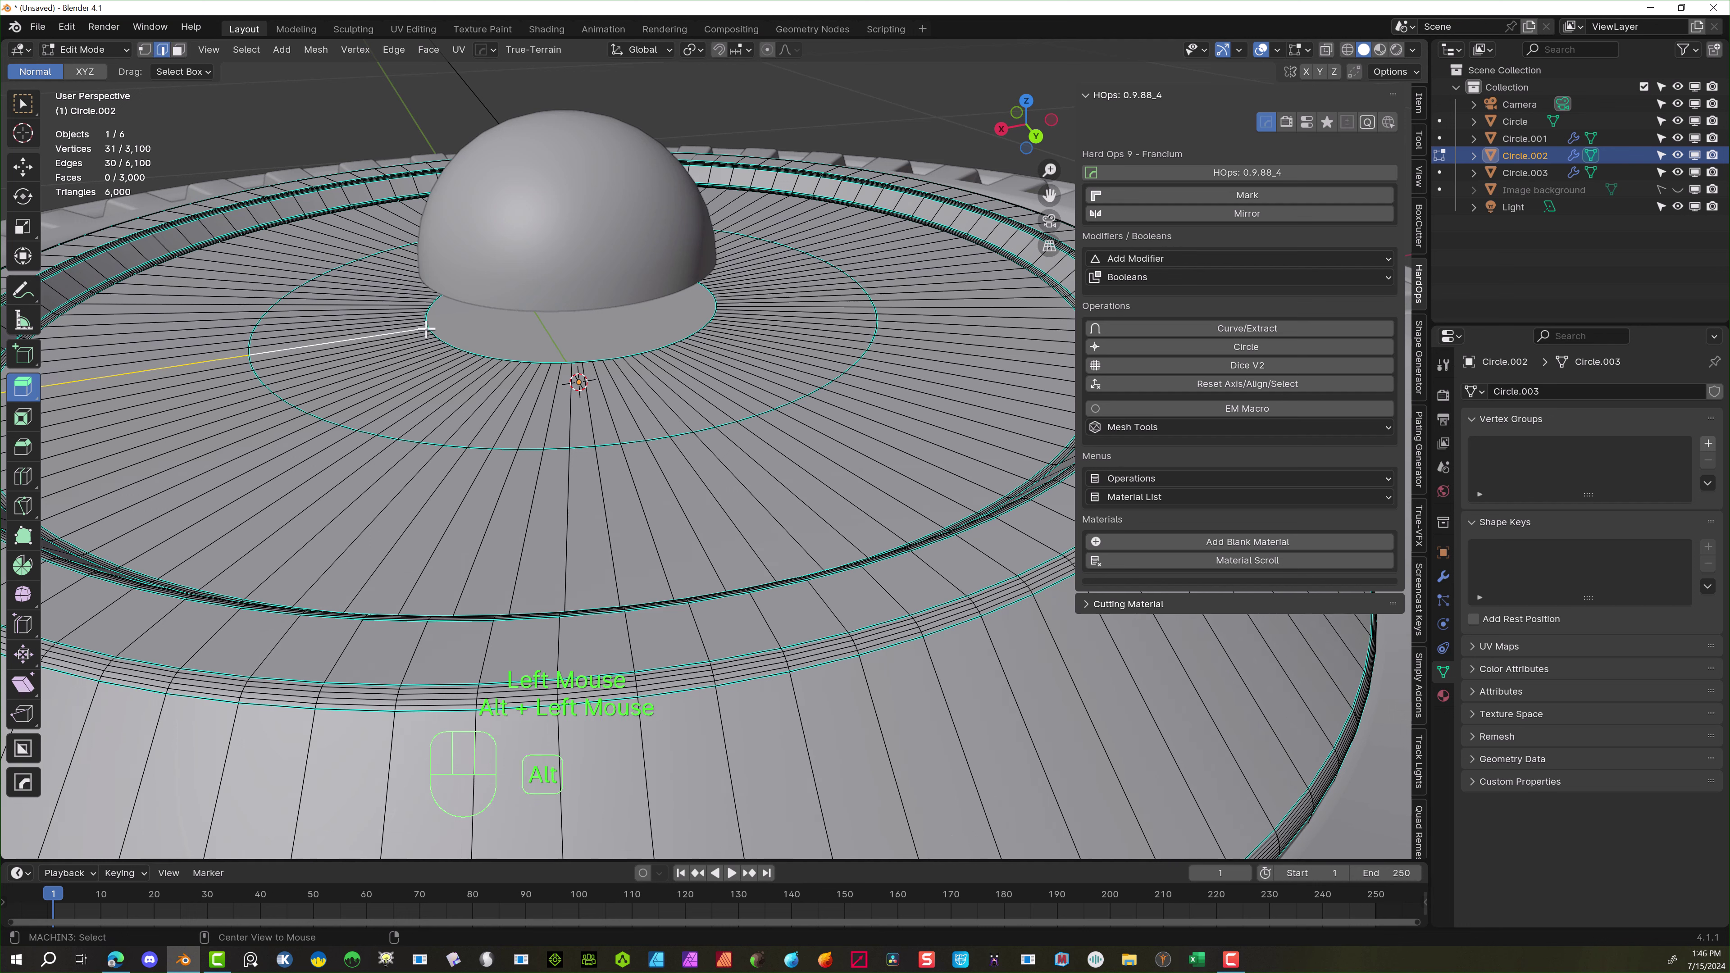
left_click(442, 342, "alt")
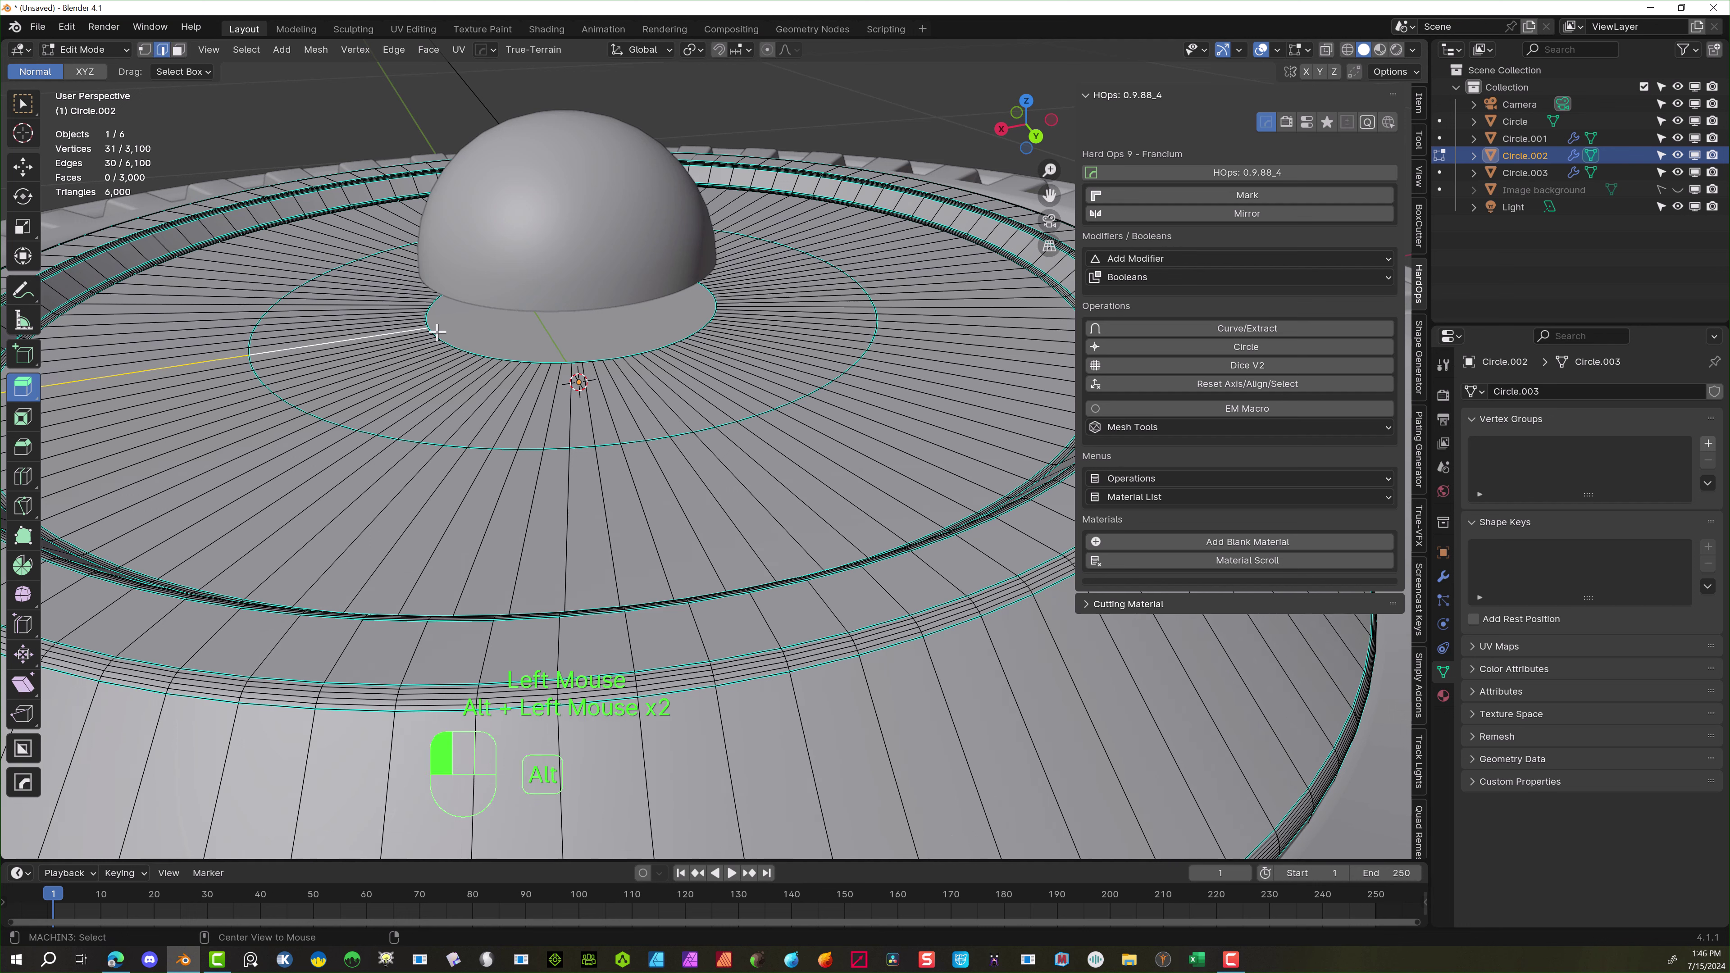
left_click(145, 49)
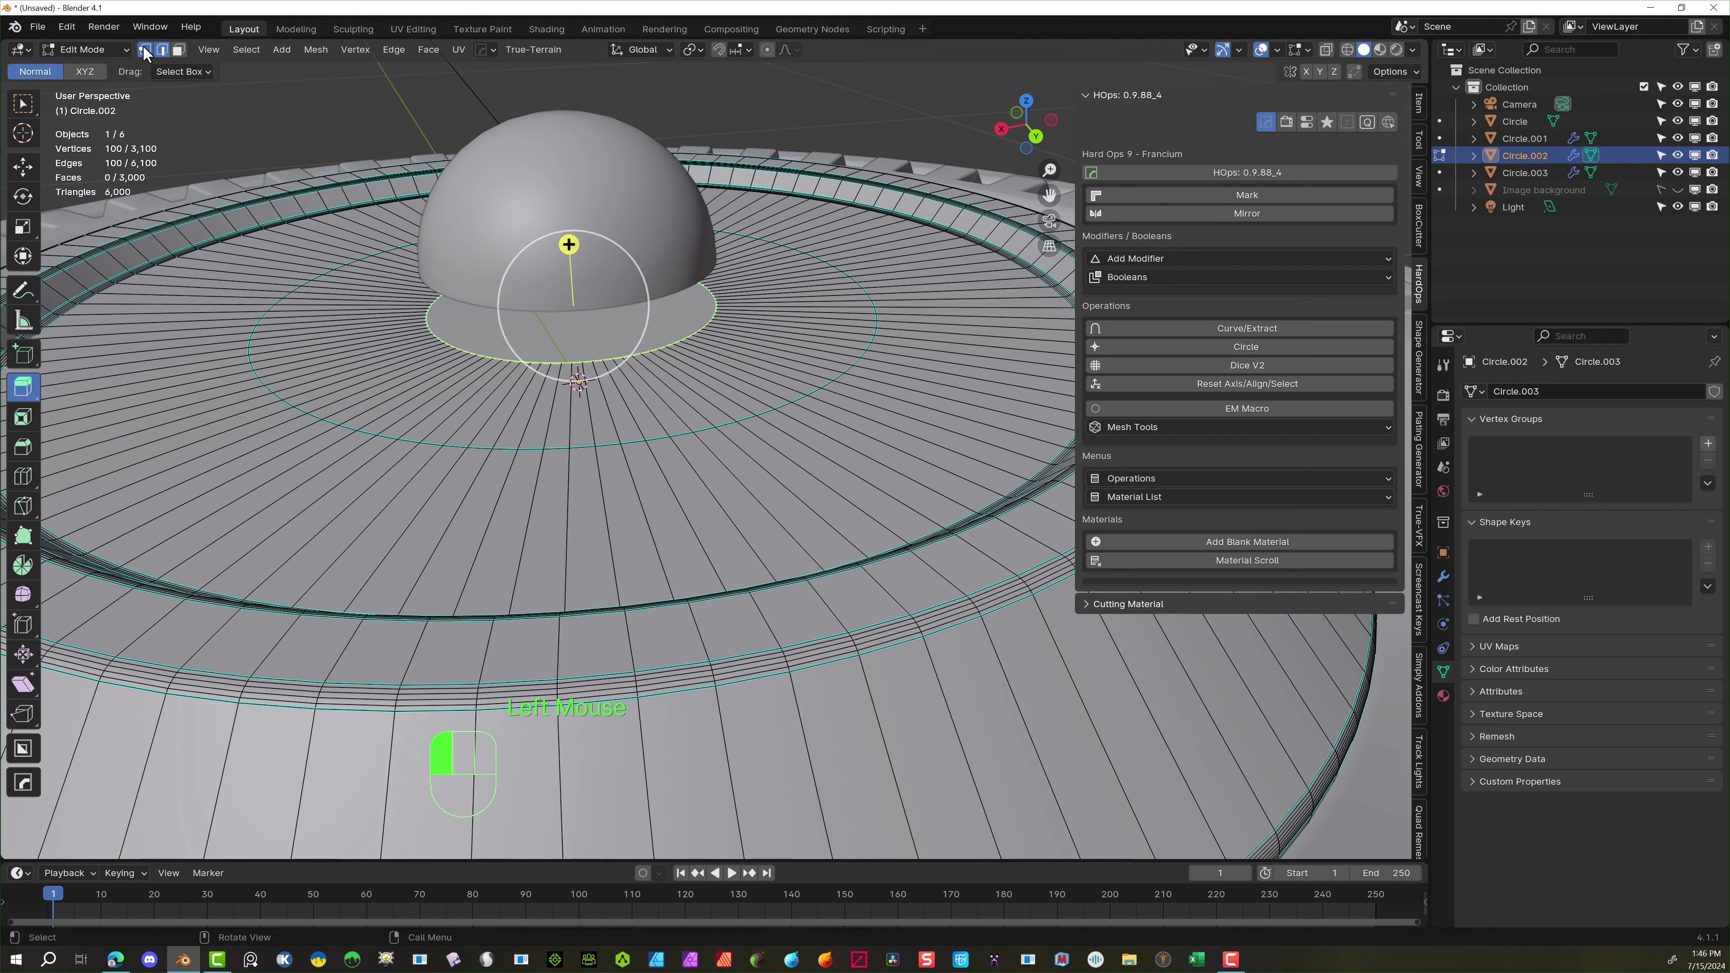
key("f")
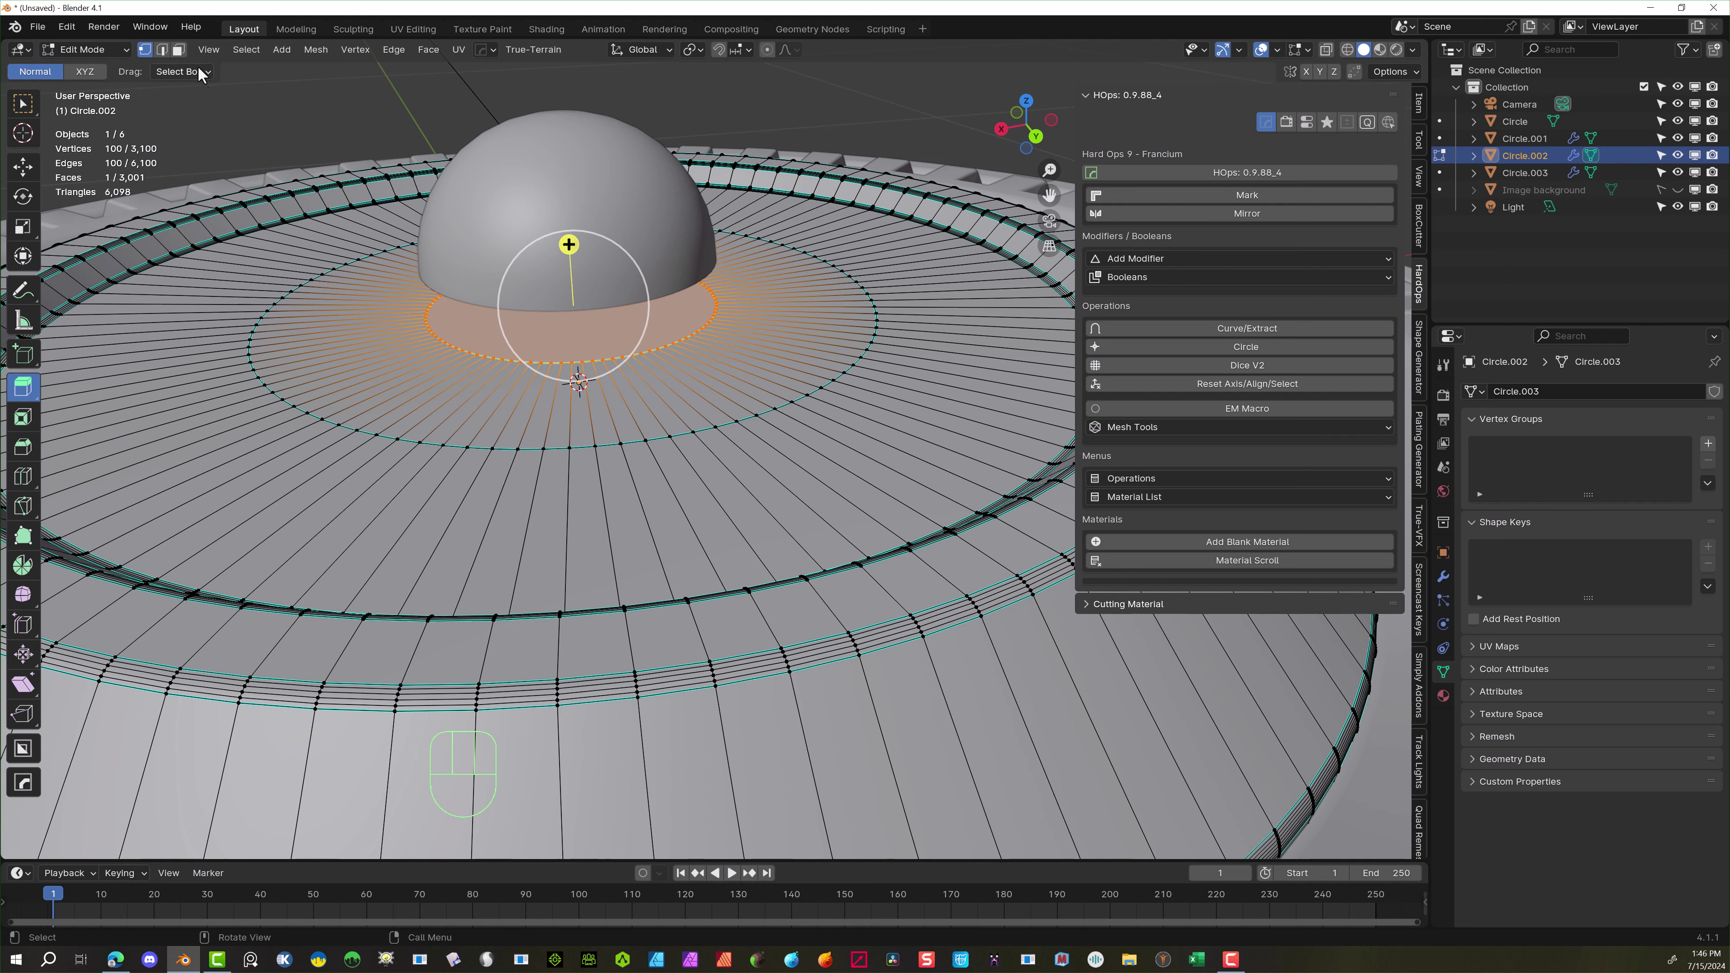
Extrude the new face beneath the dome downward by about 0.021 m to form a shallow recess
left_click(178, 49)
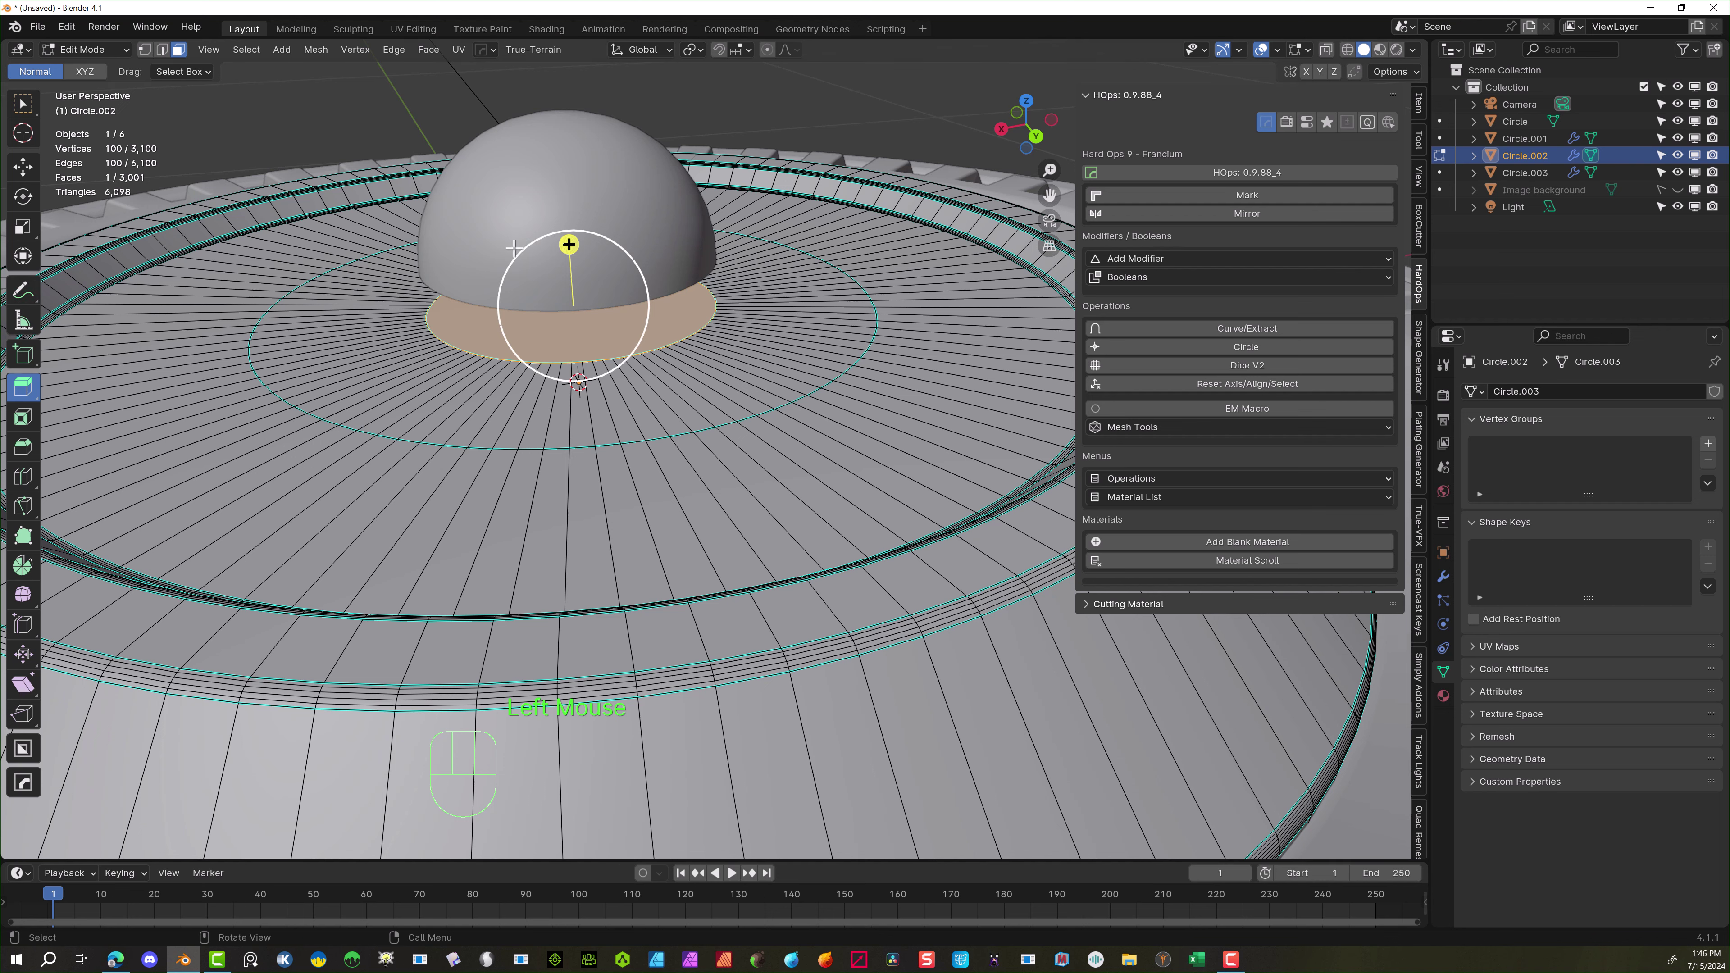
left_click_drag(569, 245, 571, 269)
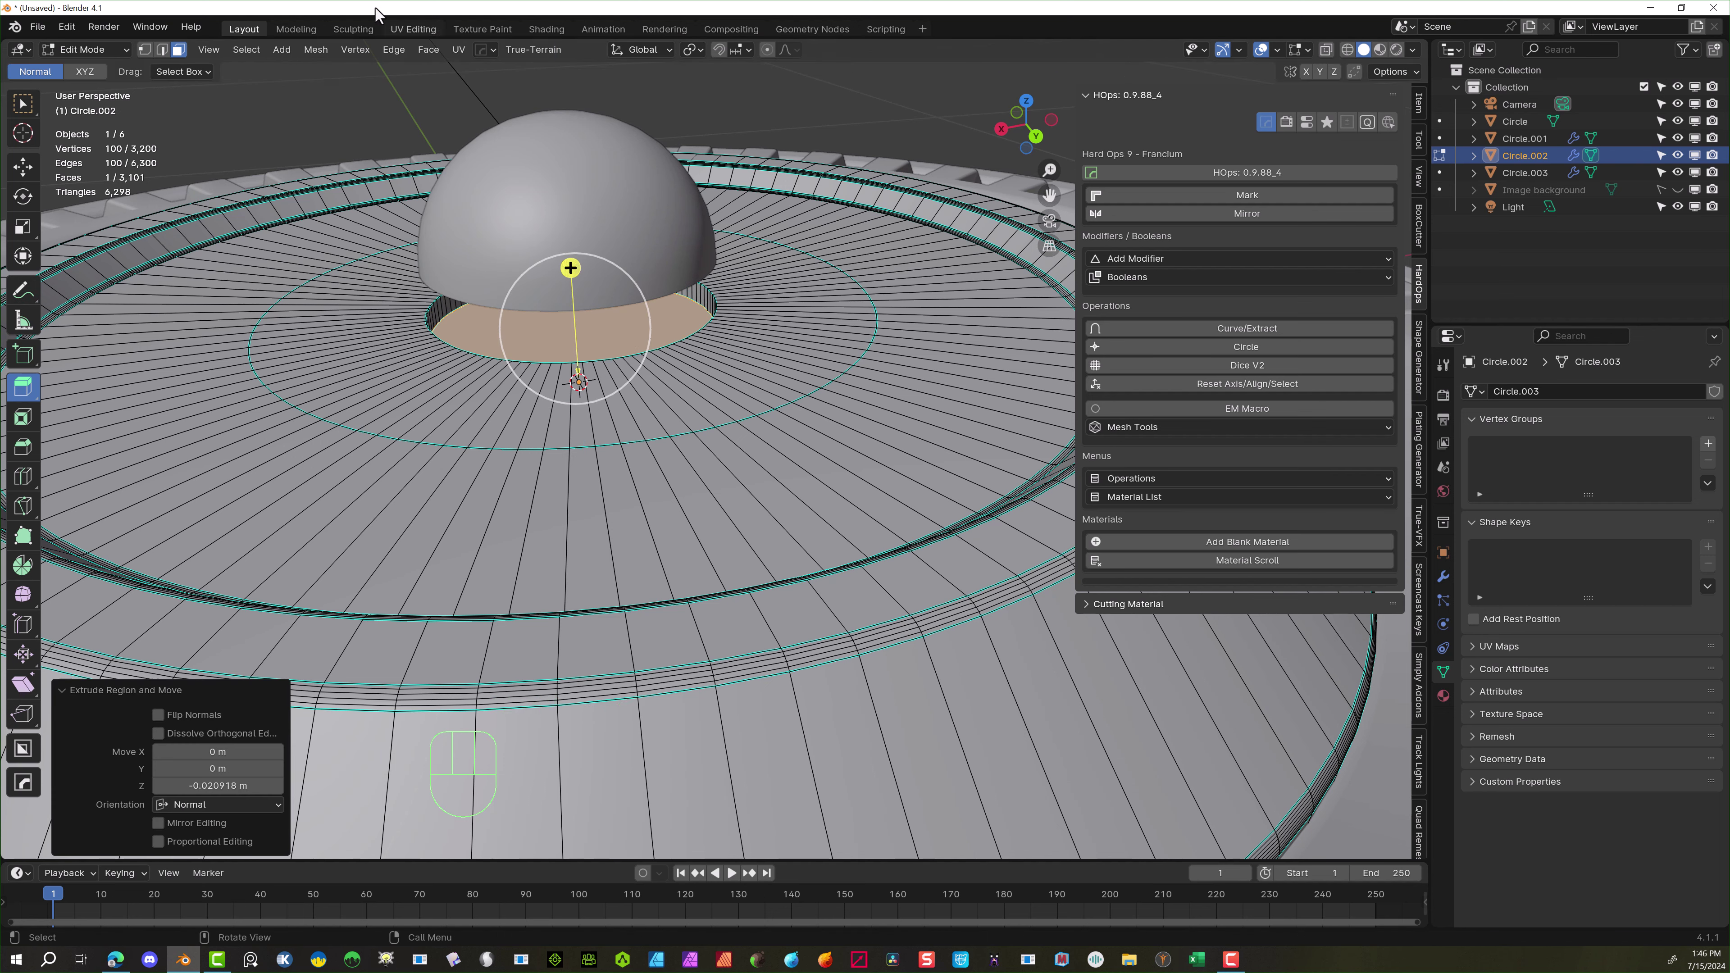
left_click(286, 109)
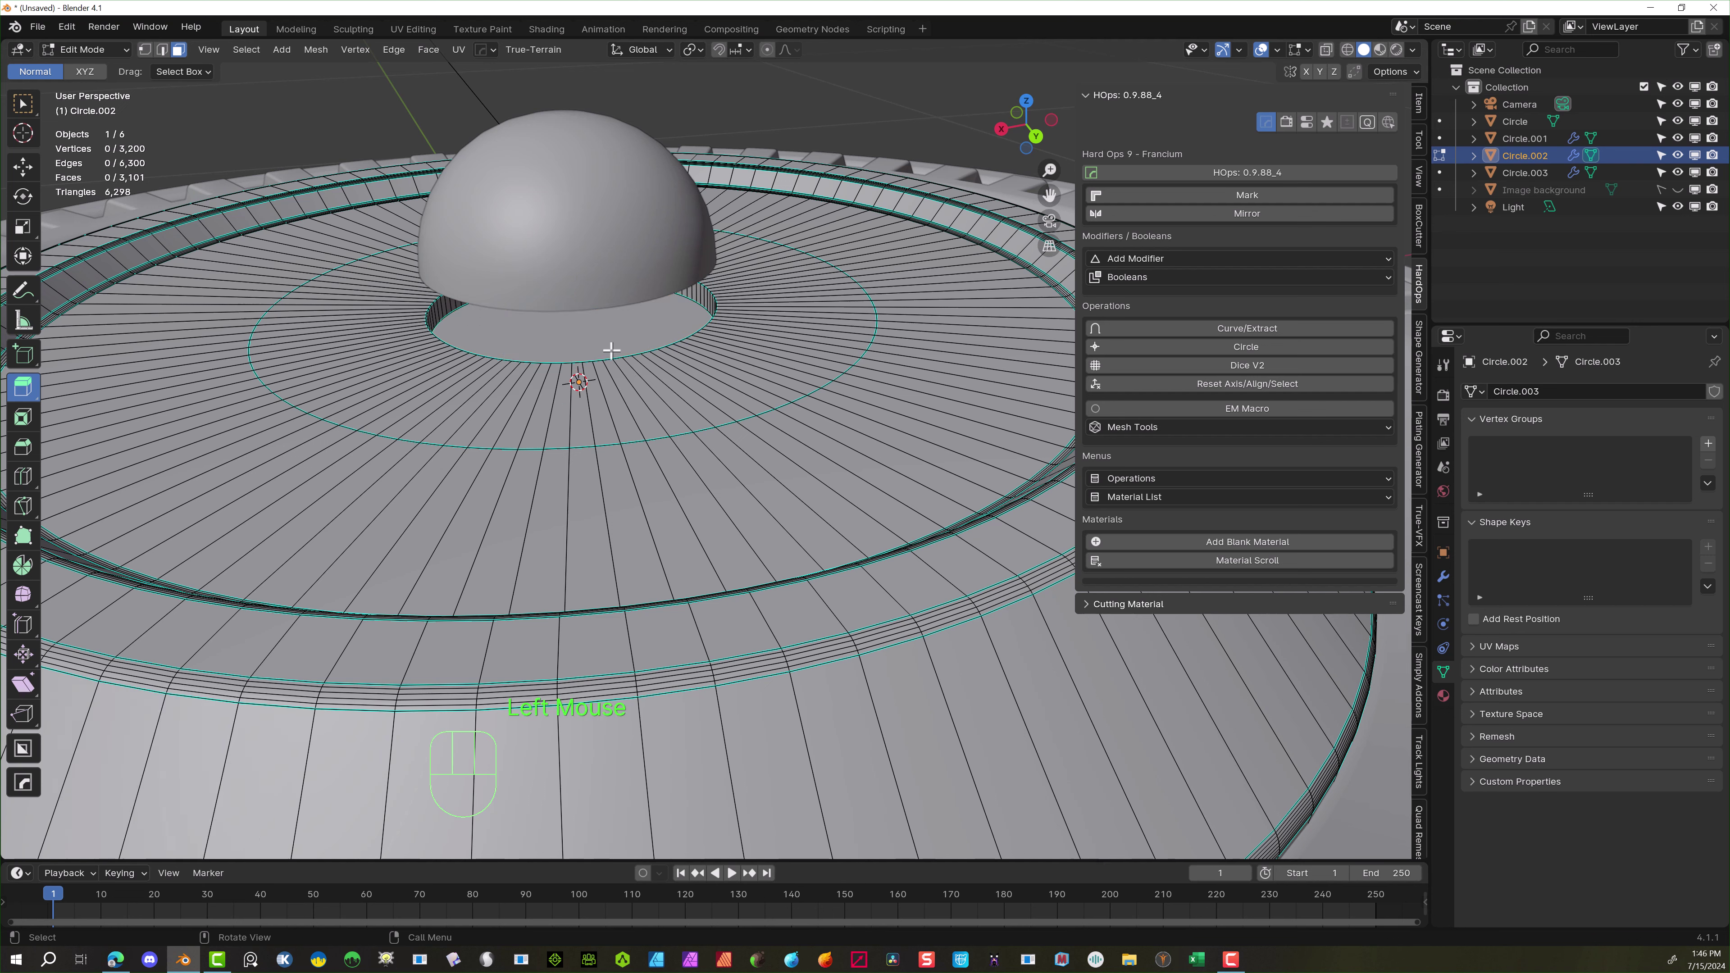
Select the rim edge loop of the recess beneath the dome and bevel it about 0.013 m with 9 segments
left_click(810, 673, "alt")
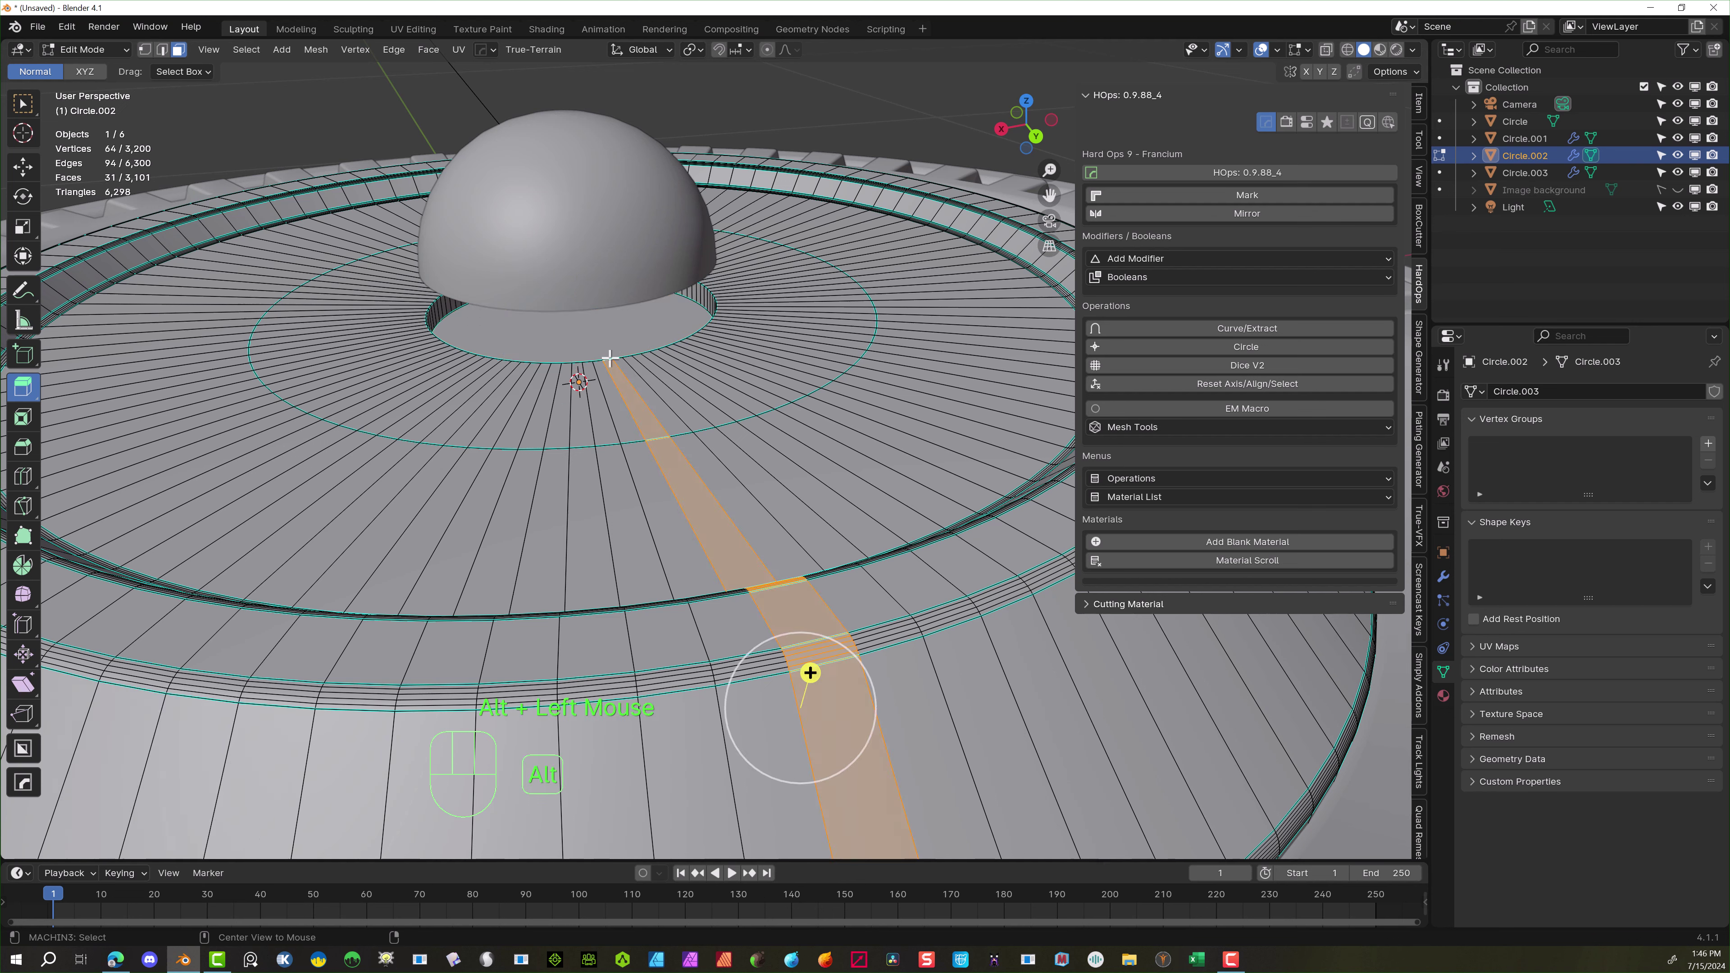
left_click(165, 50)
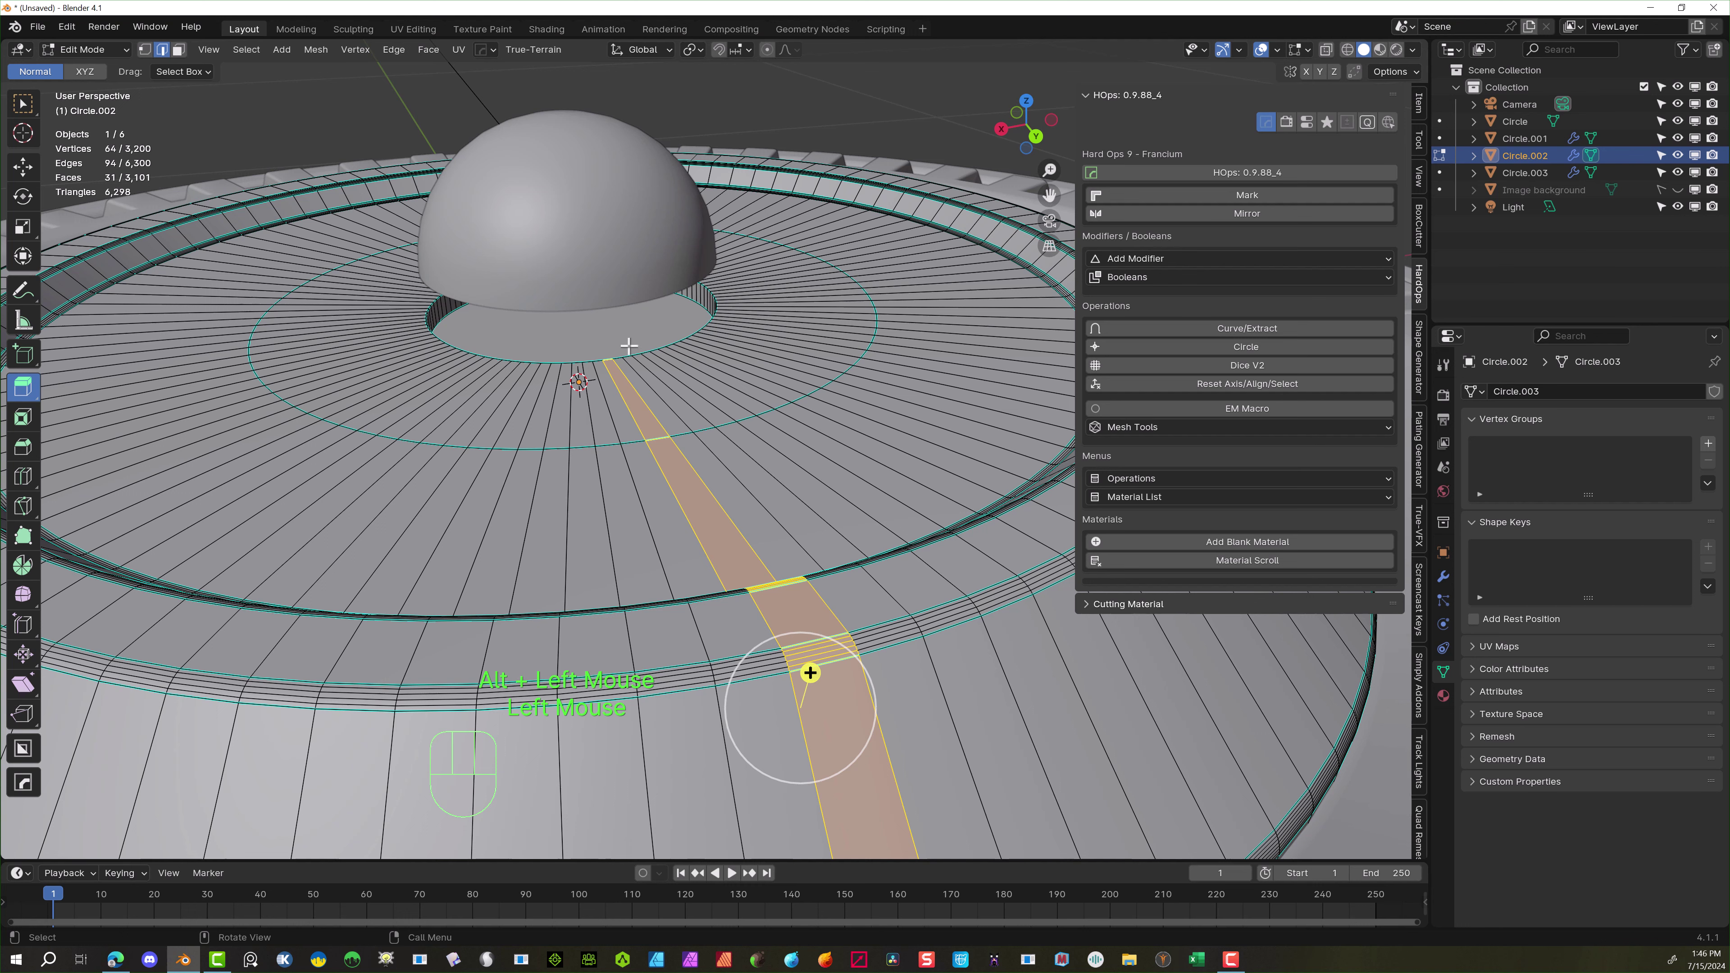
key("alt")
left_click(573, 302, "alt")
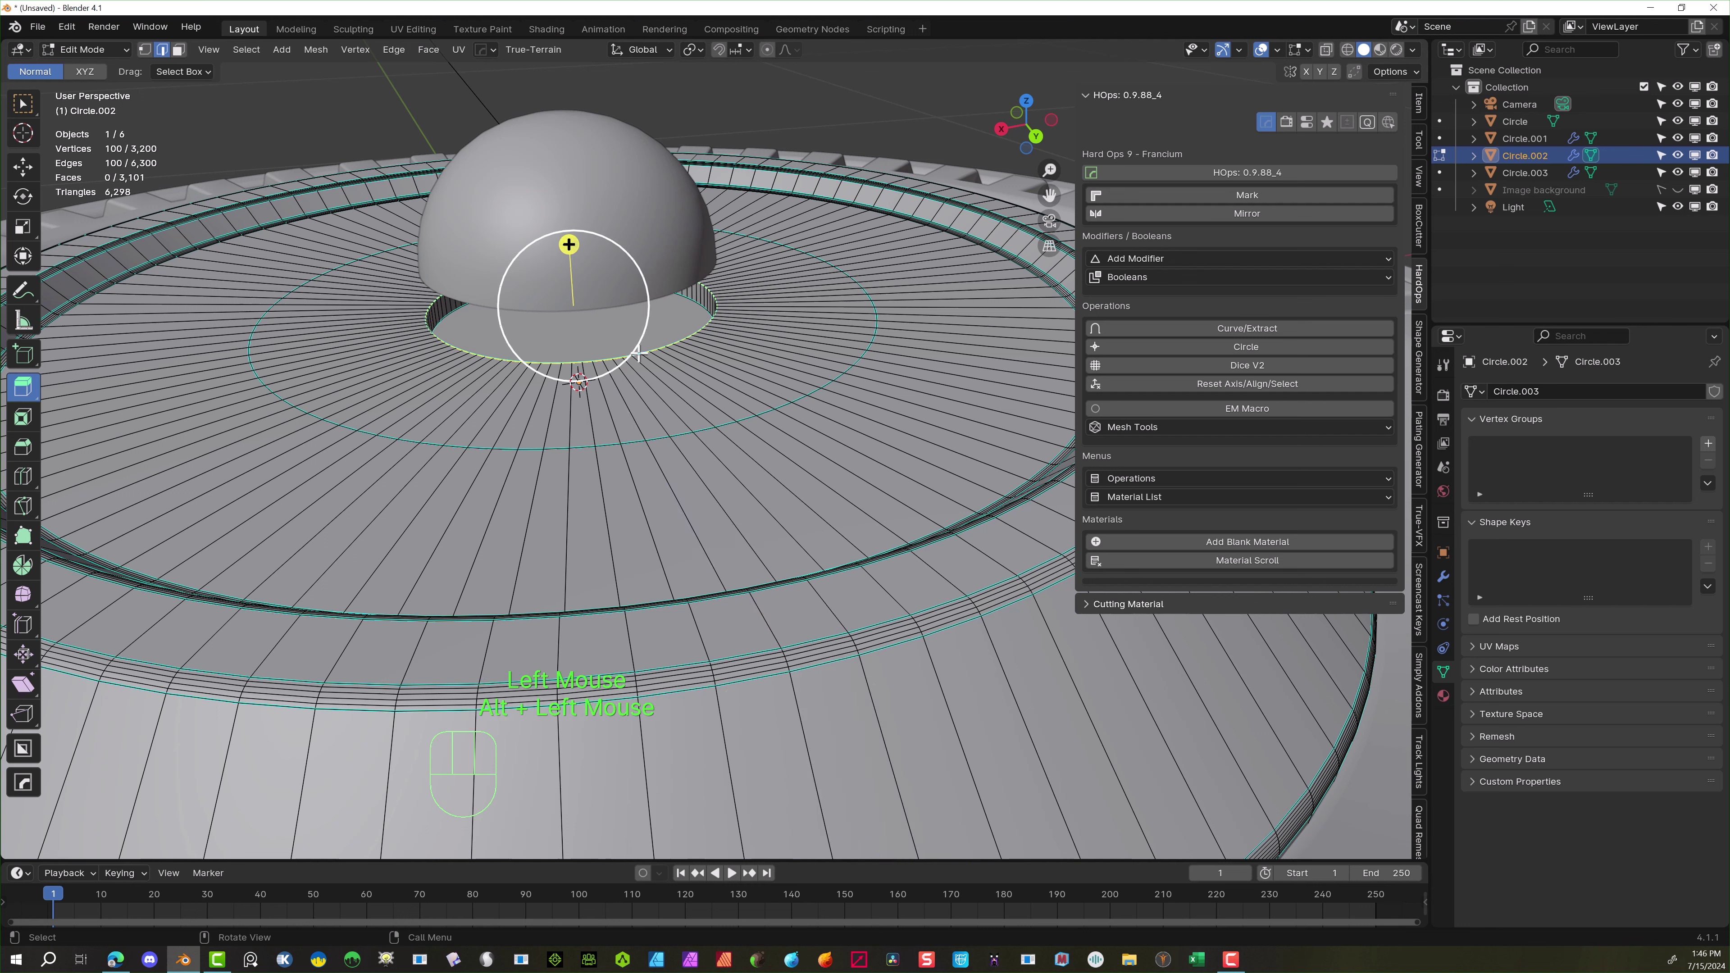
key("ctrl")
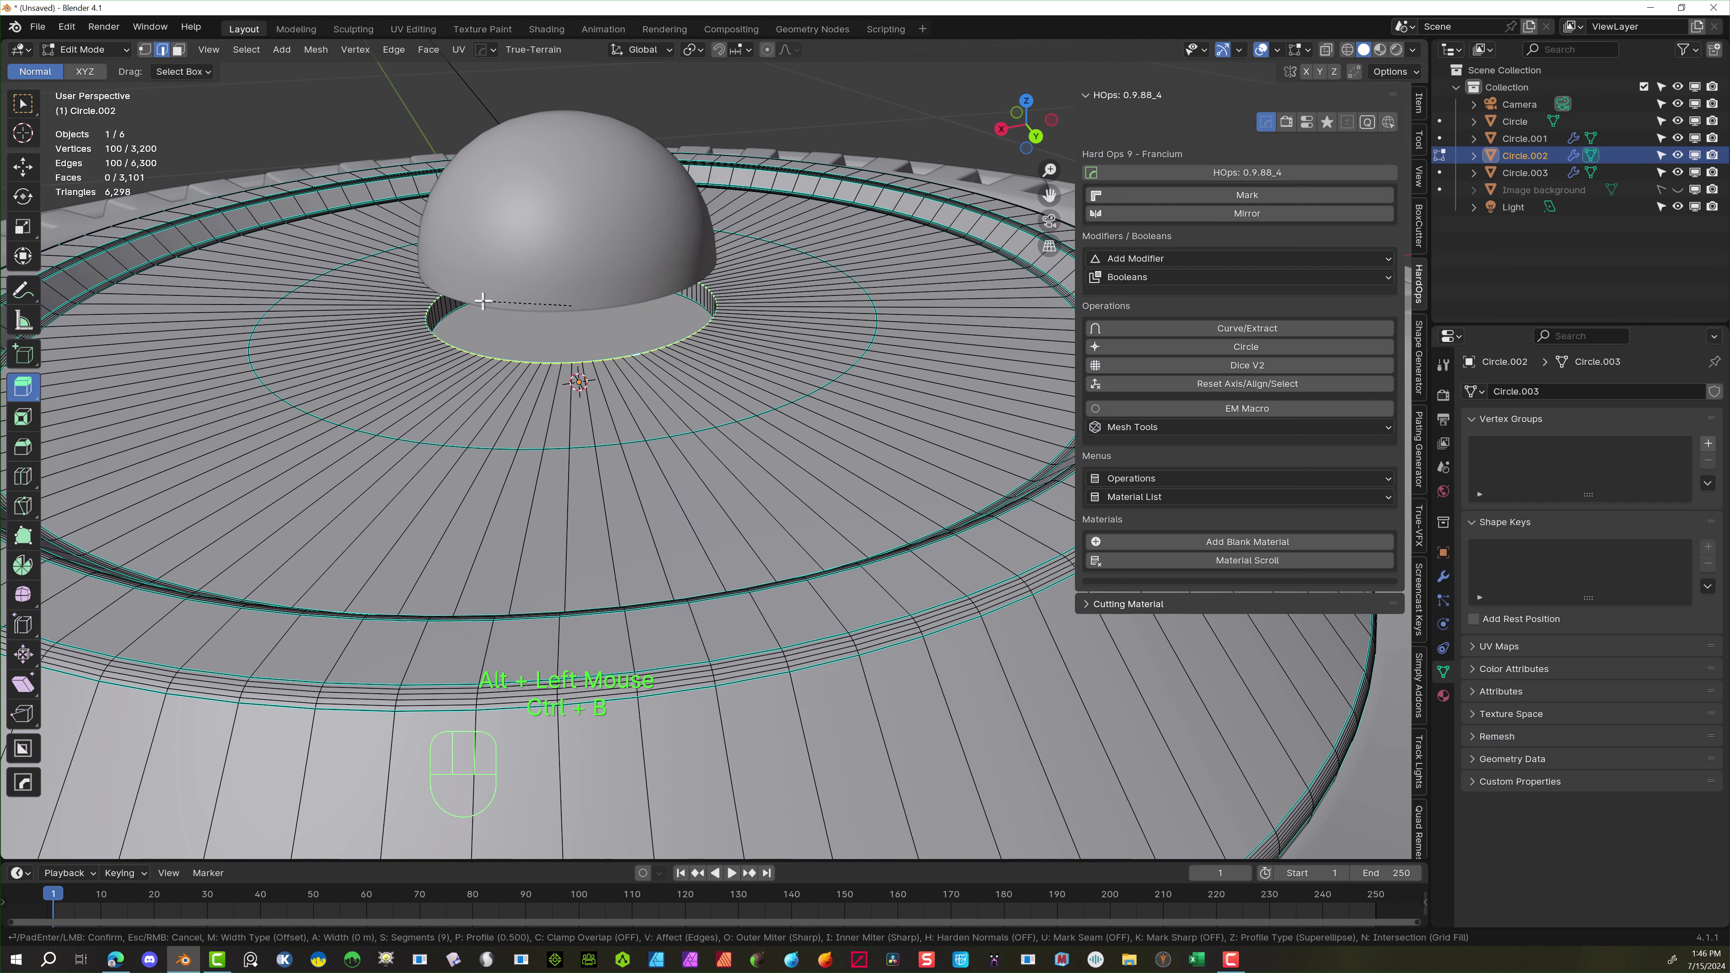
key("ctrl+b")
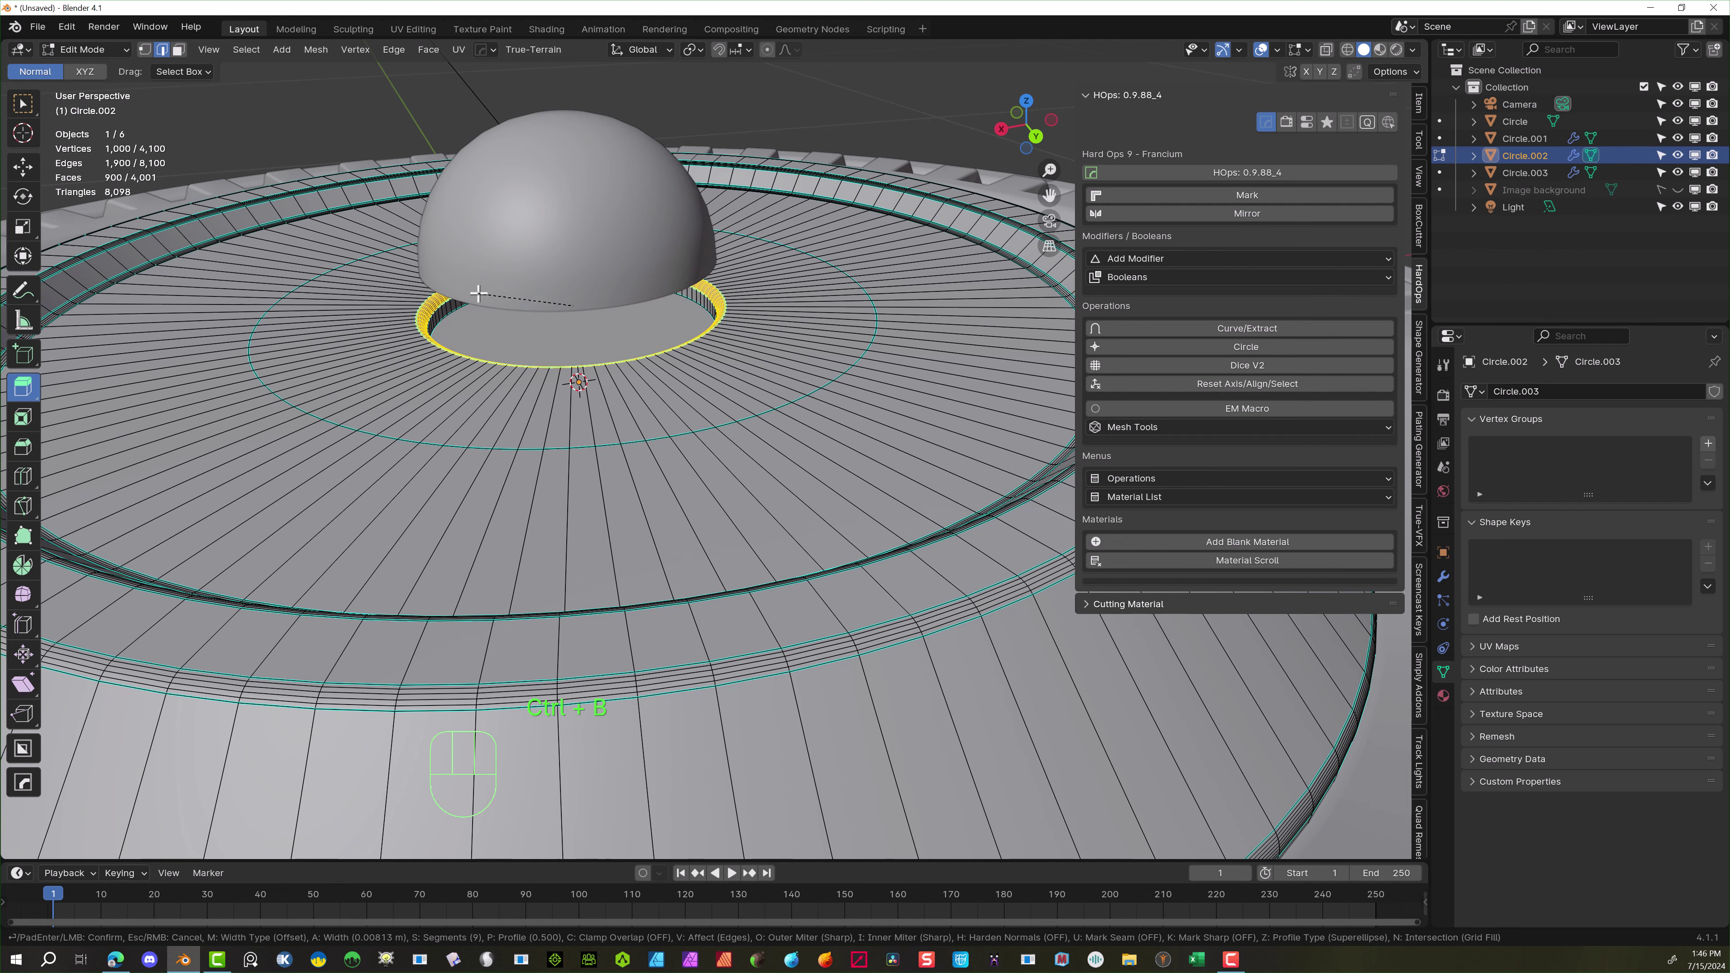
left_click(475, 292)
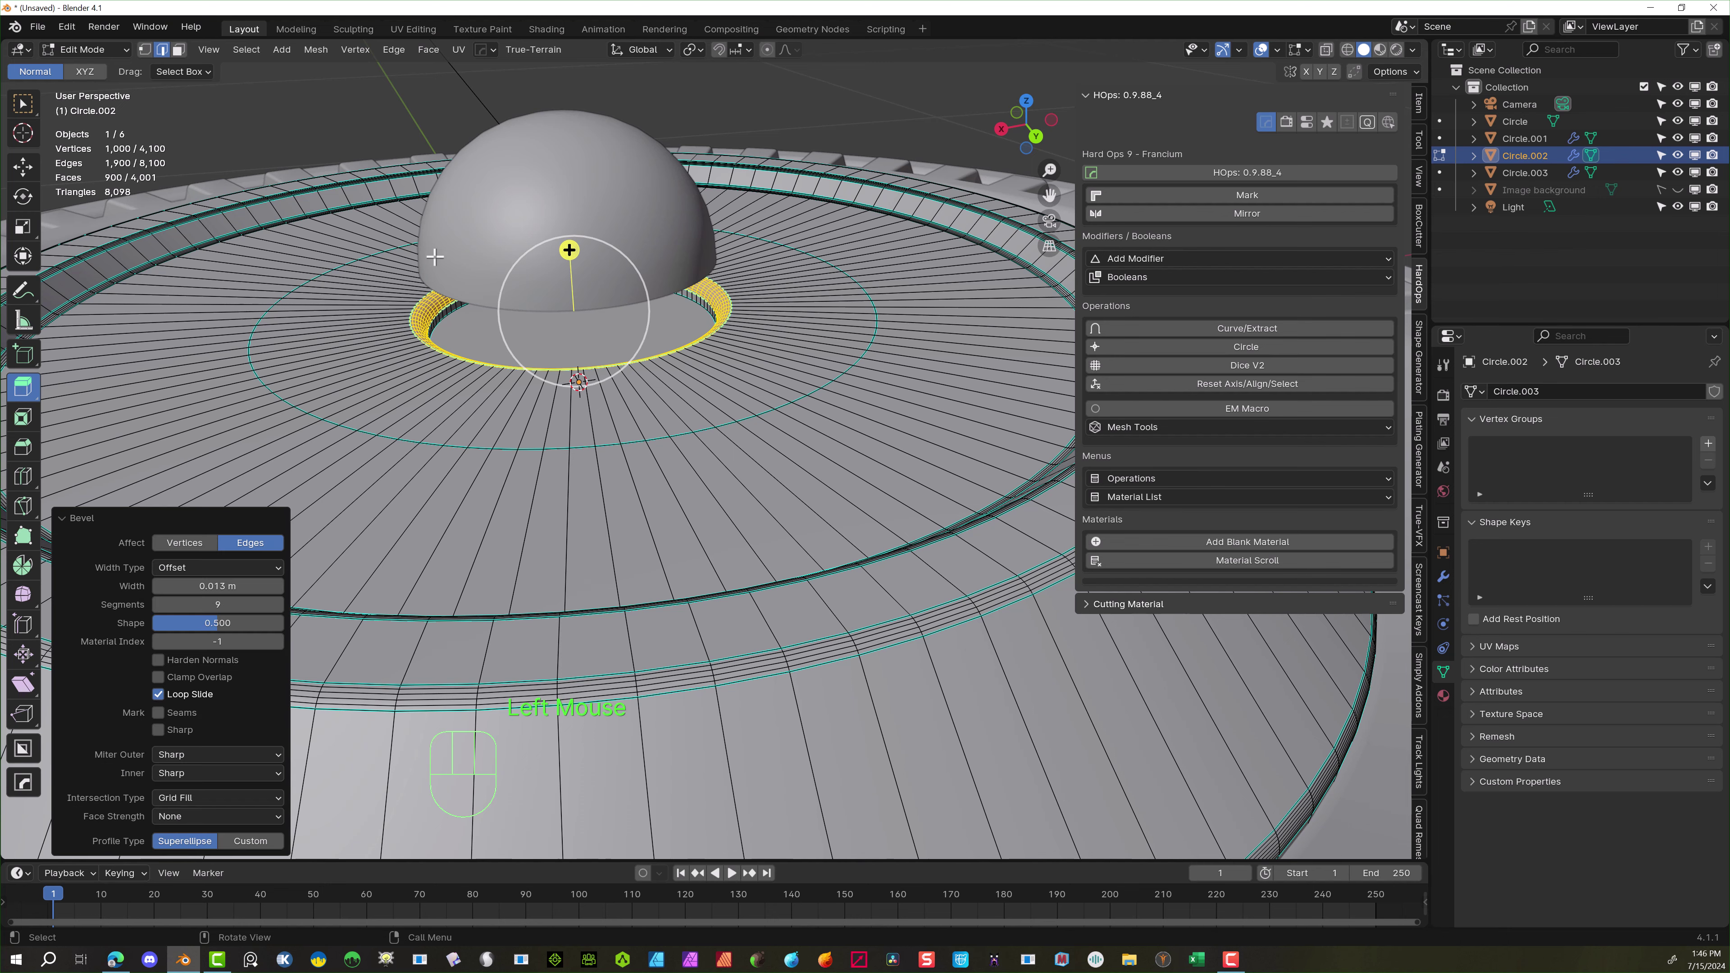
left_click(291, 108)
Save the project as "Decal 1 round.blend"
scroll(465, 346, "down", 3)
middle_click_drag(464, 346, 483, 267)
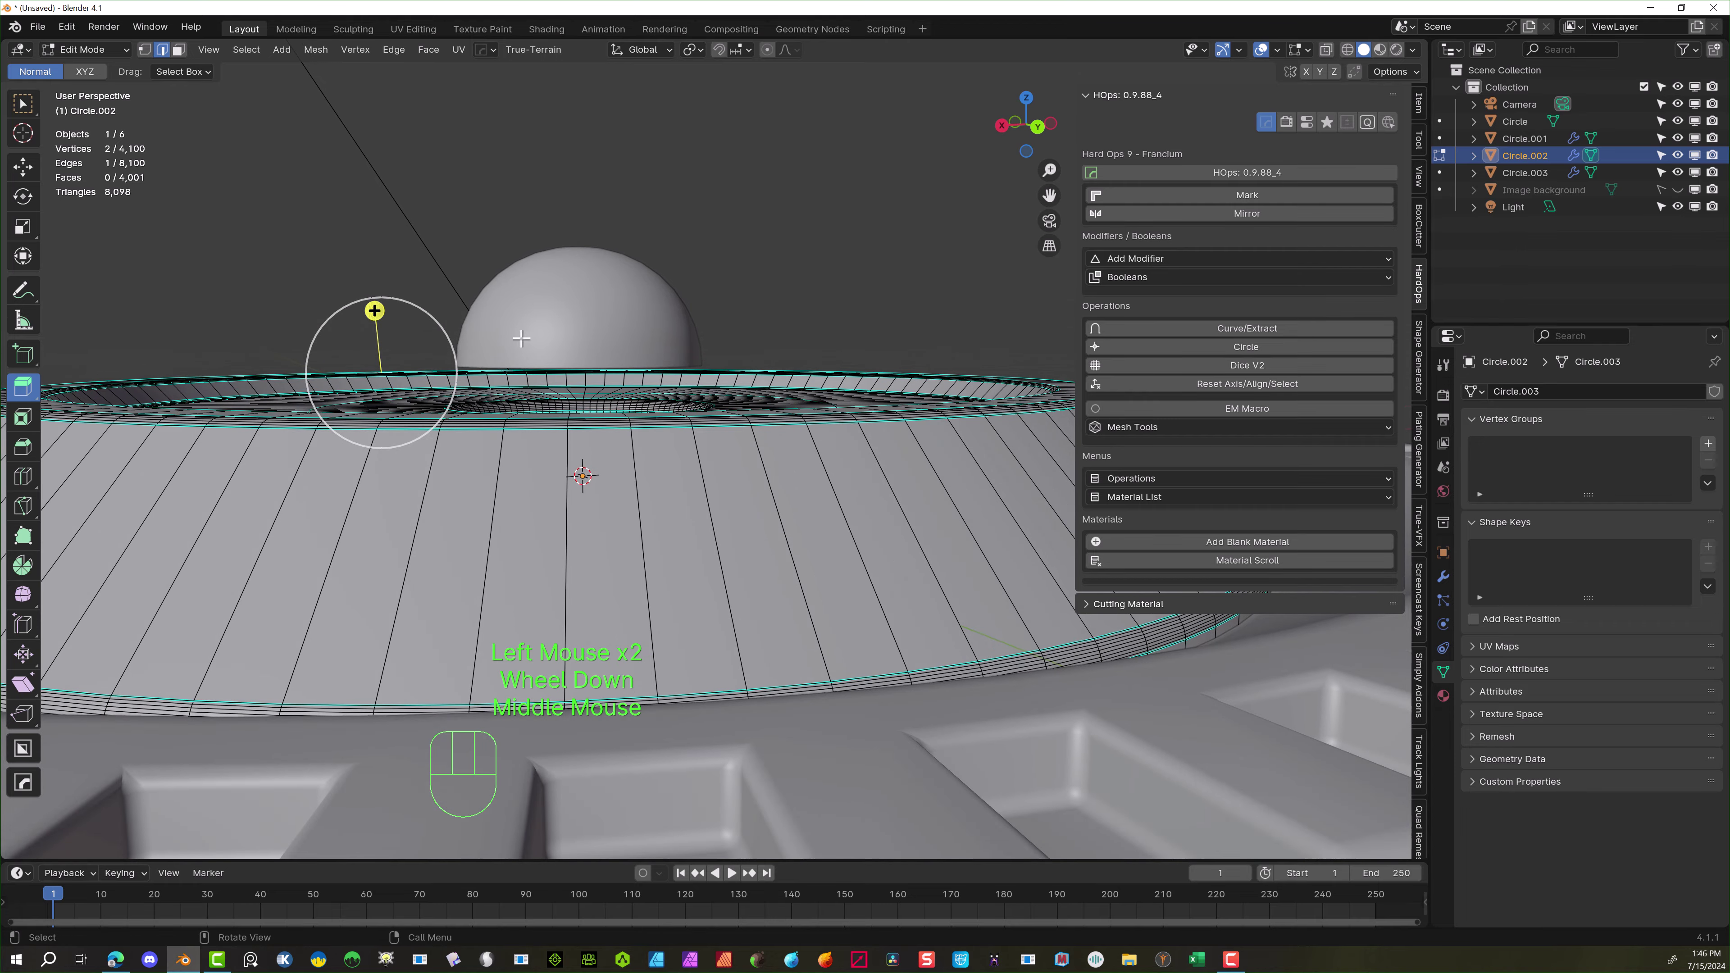
scroll(521, 337, "down", 4)
scroll(521, 338, "up", 1)
middle_click_drag(521, 337, 550, 365)
scroll(550, 364, "up", 1)
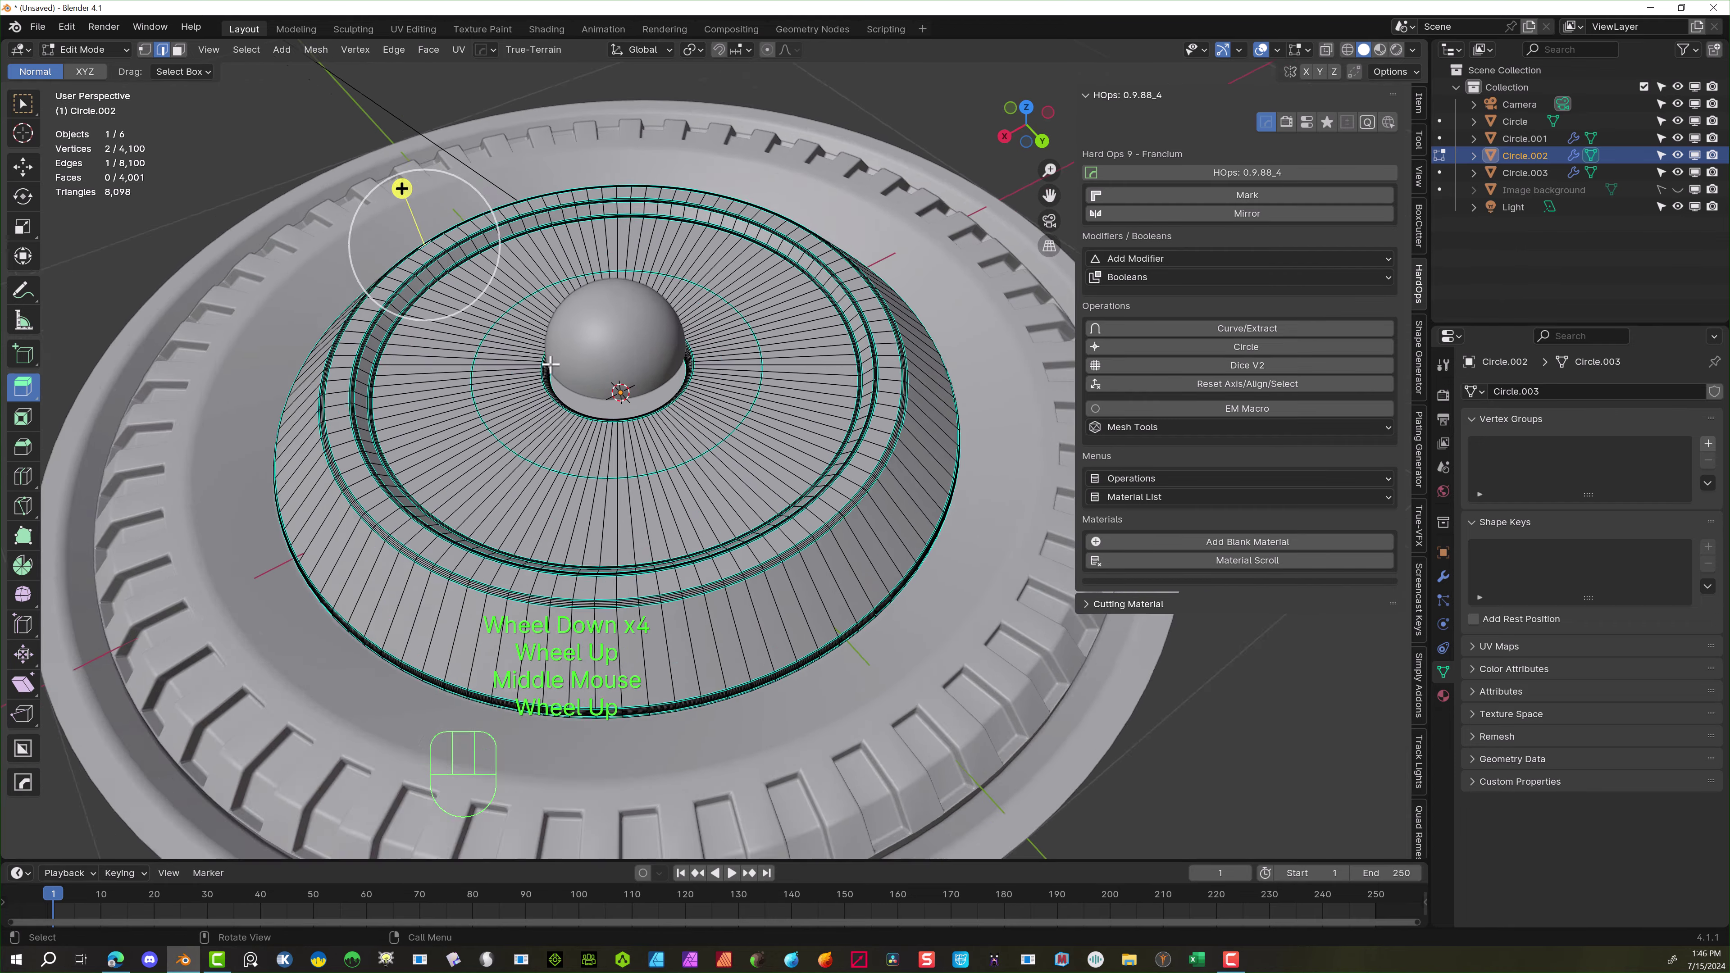
scroll(550, 364, "up", 1)
left_click(37, 27)
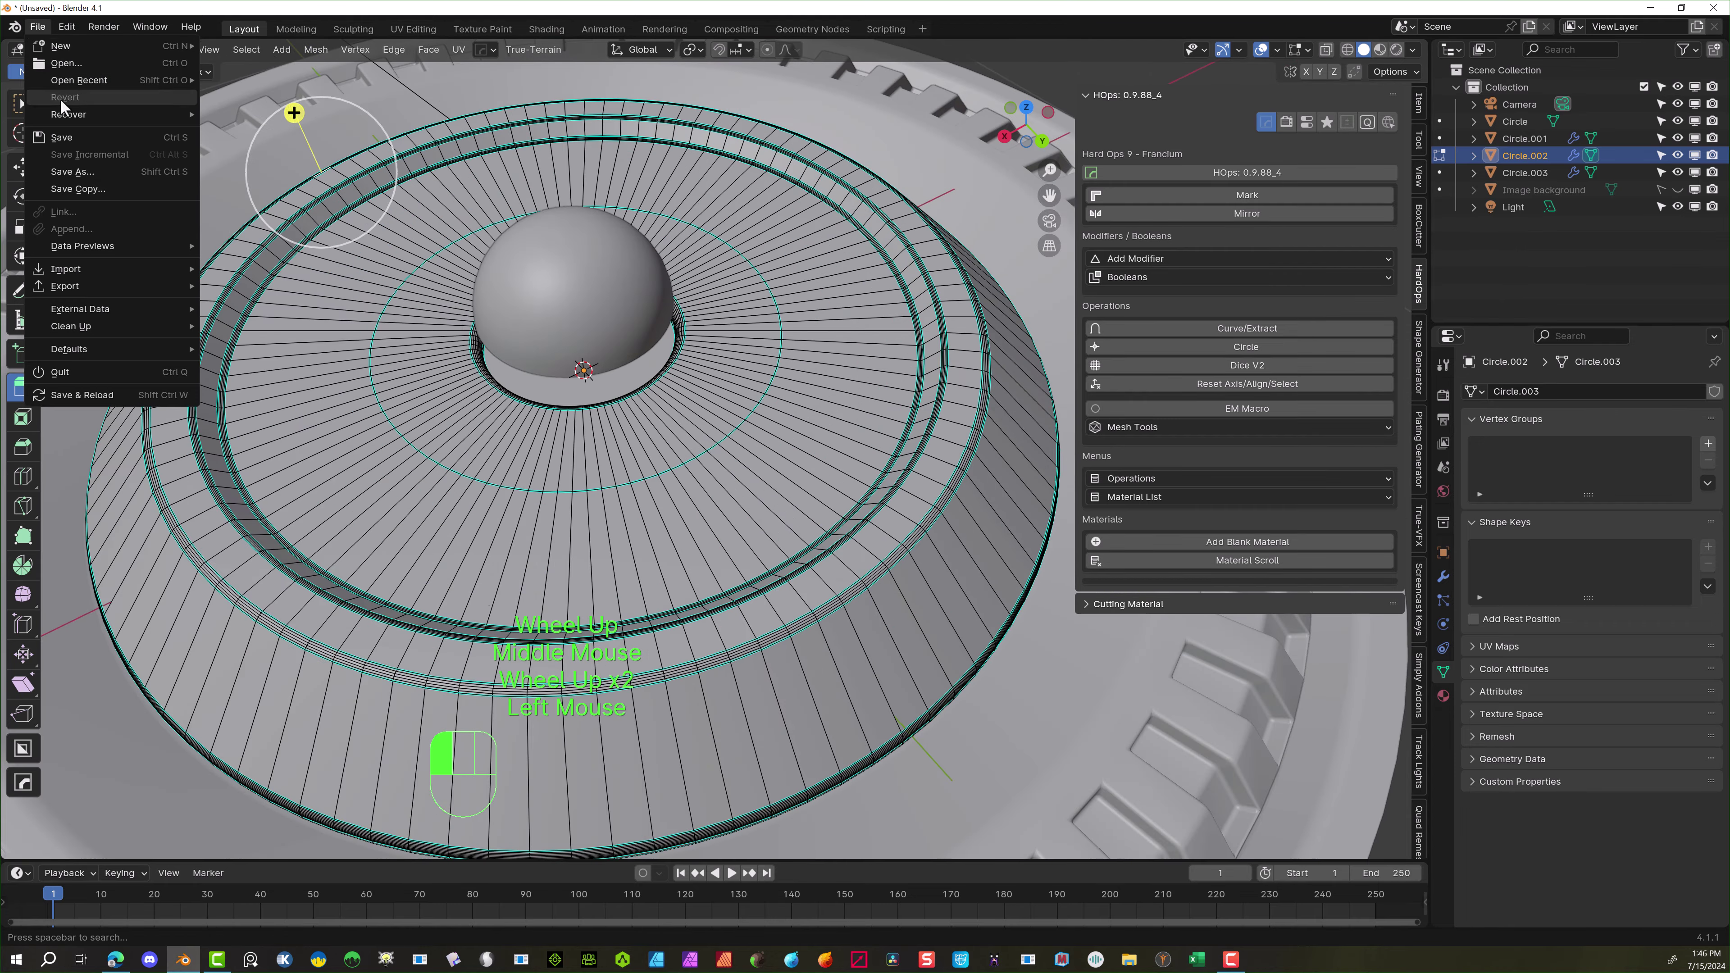
left_click(65, 129)
Stop editing the disc, select the separate dome object and edit its mesh
scroll(504, 298, "down", 1)
scroll(504, 298, "up", 3)
scroll(505, 298, "up", 1)
middle_click_drag(505, 298, 190, 140)
scroll(191, 140, "up", 1)
left_click(85, 49)
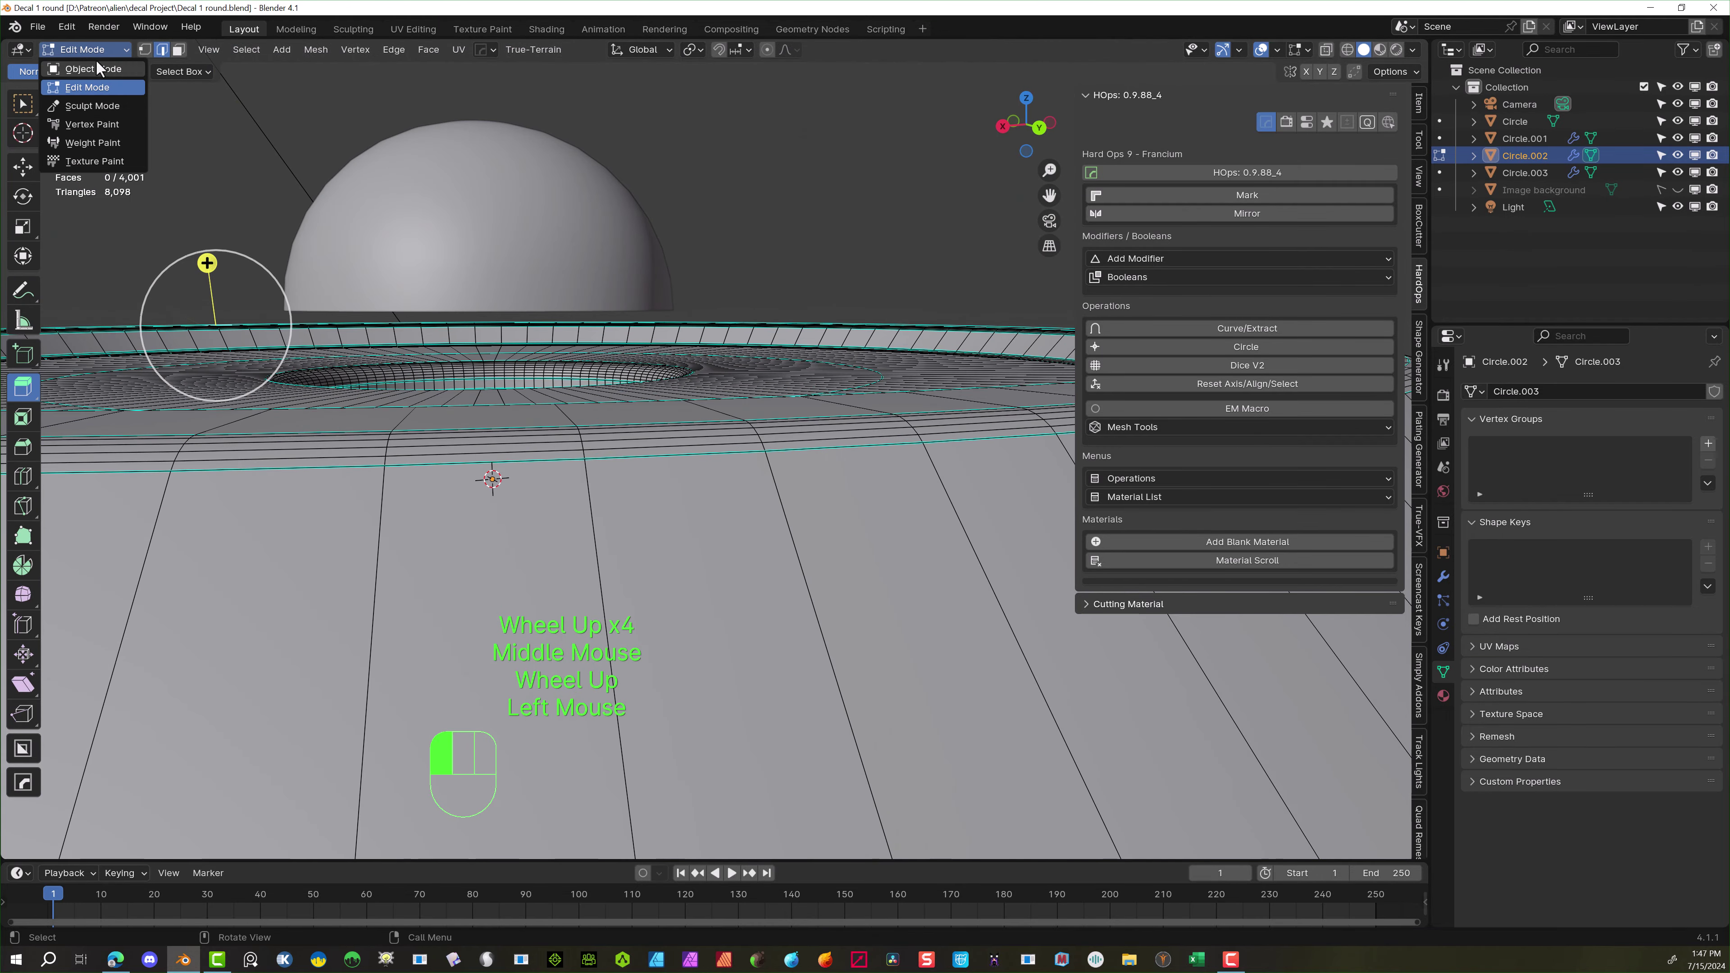
left_click(82, 66)
left_click(421, 238)
middle_click_drag(391, 261, 321, 249)
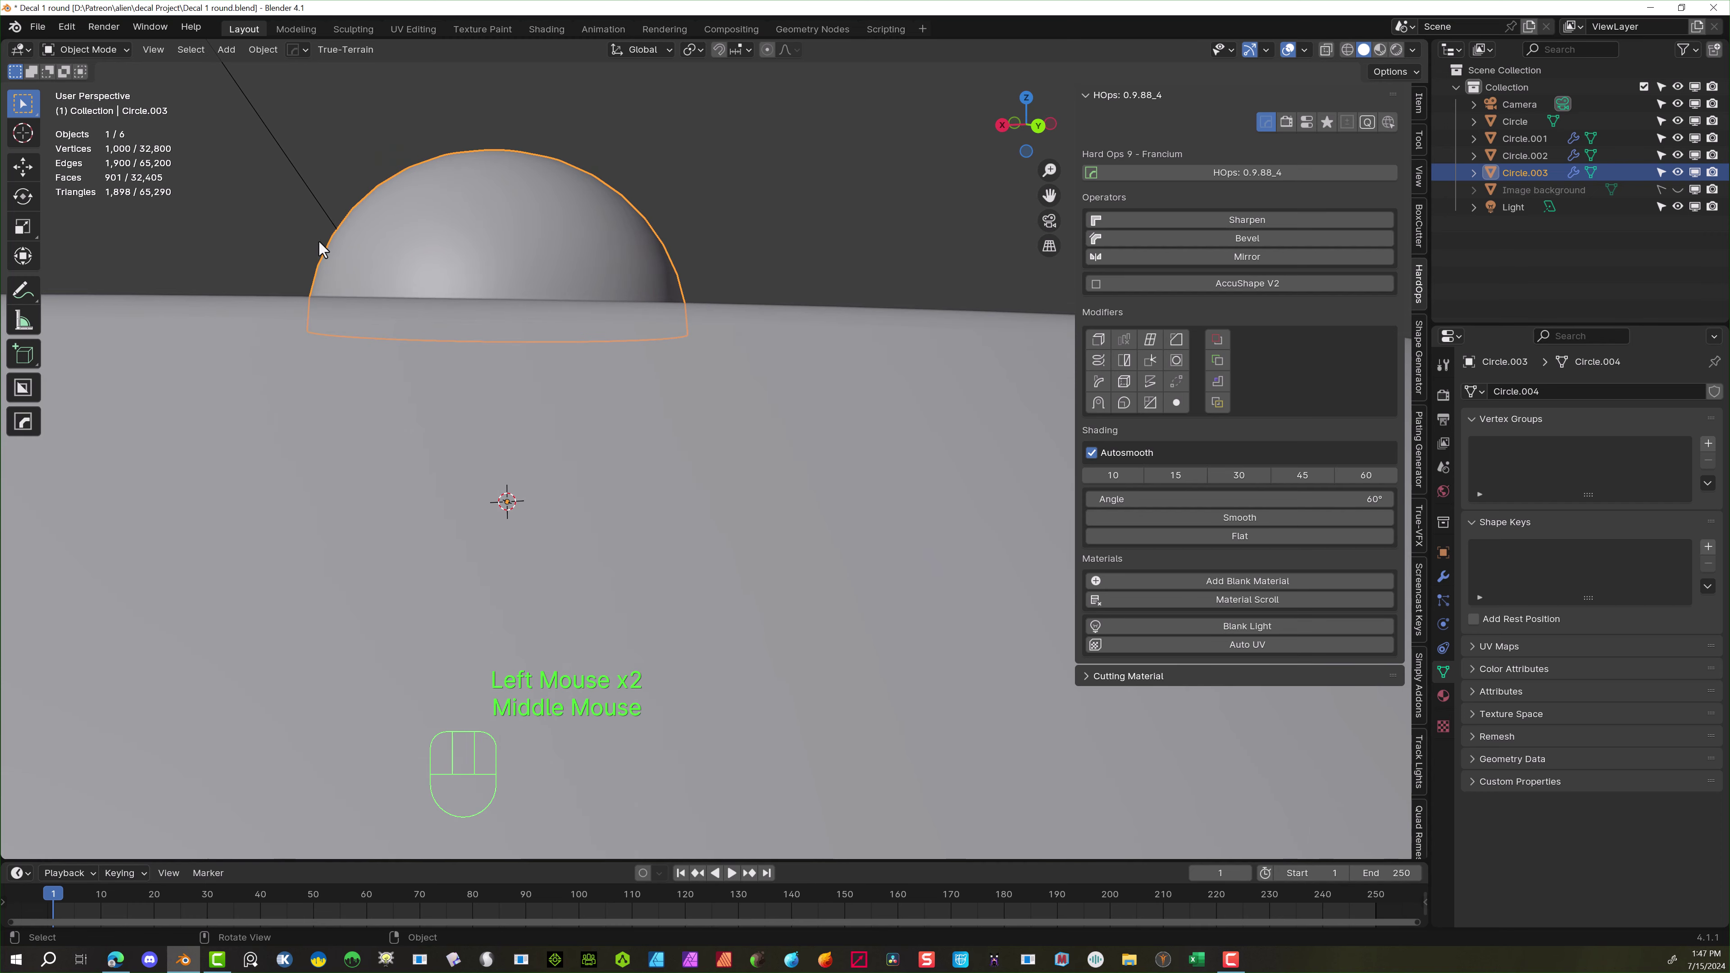
left_click(85, 49)
left_click(86, 85)
Select the open edge loop at the dome's base and fill it with a face
scroll(414, 201, "down", 2)
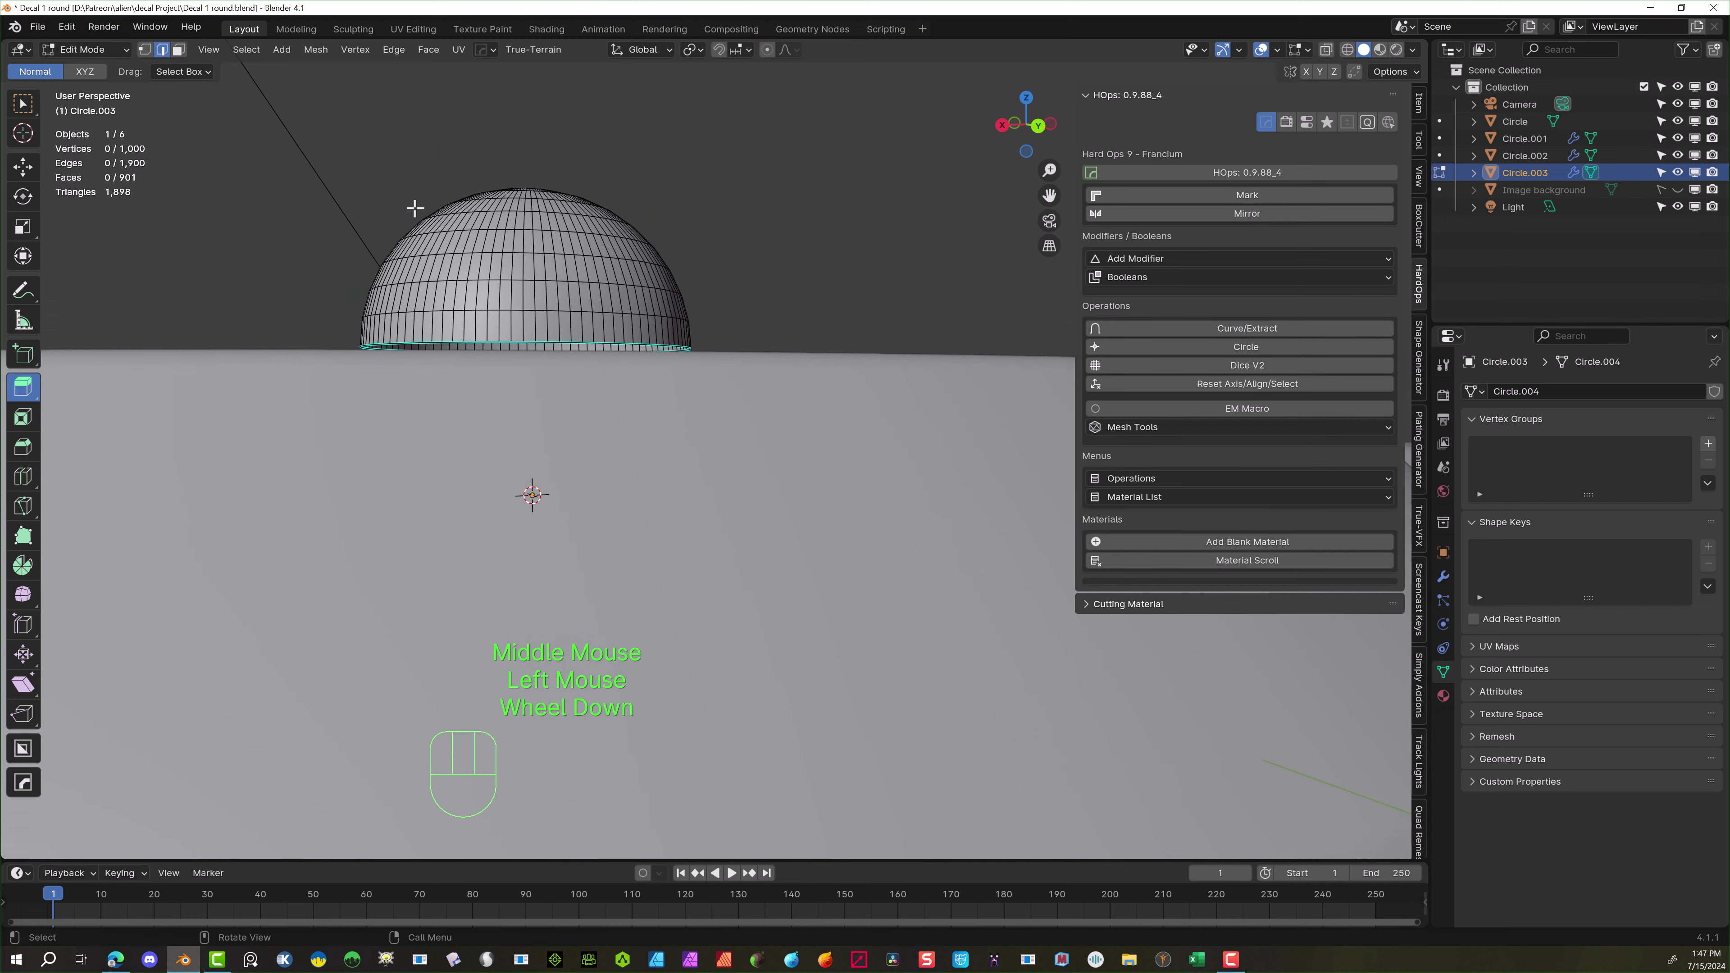
left_click(164, 49)
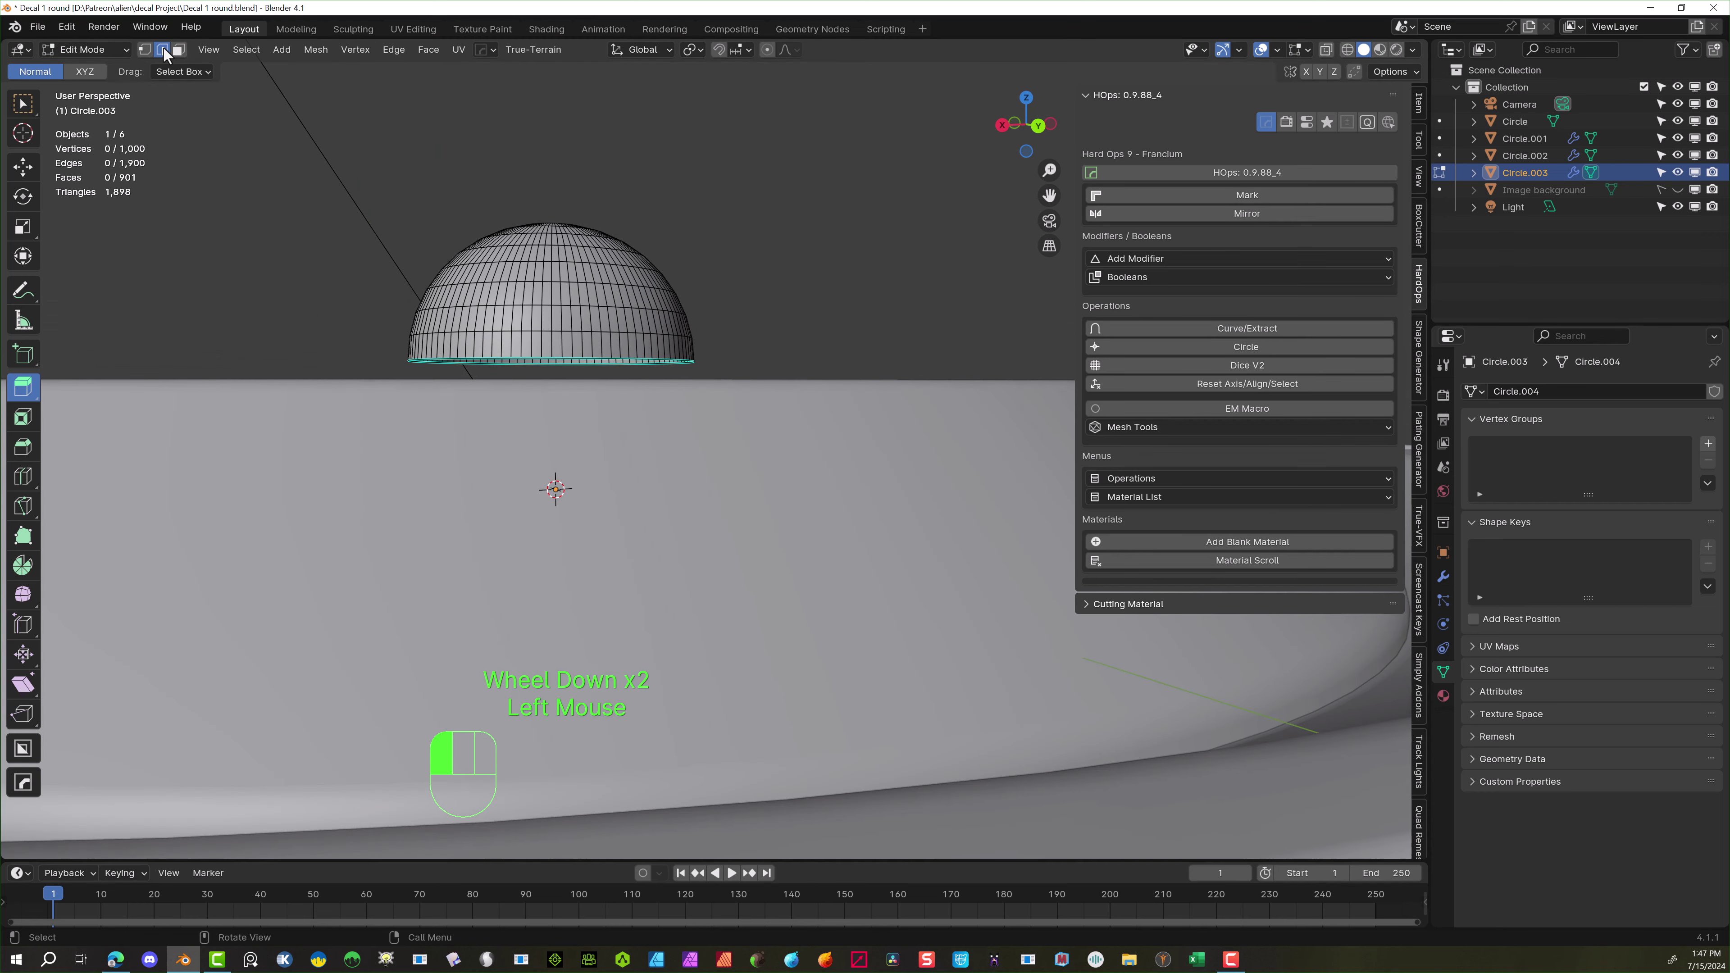
left_click(498, 357, "alt")
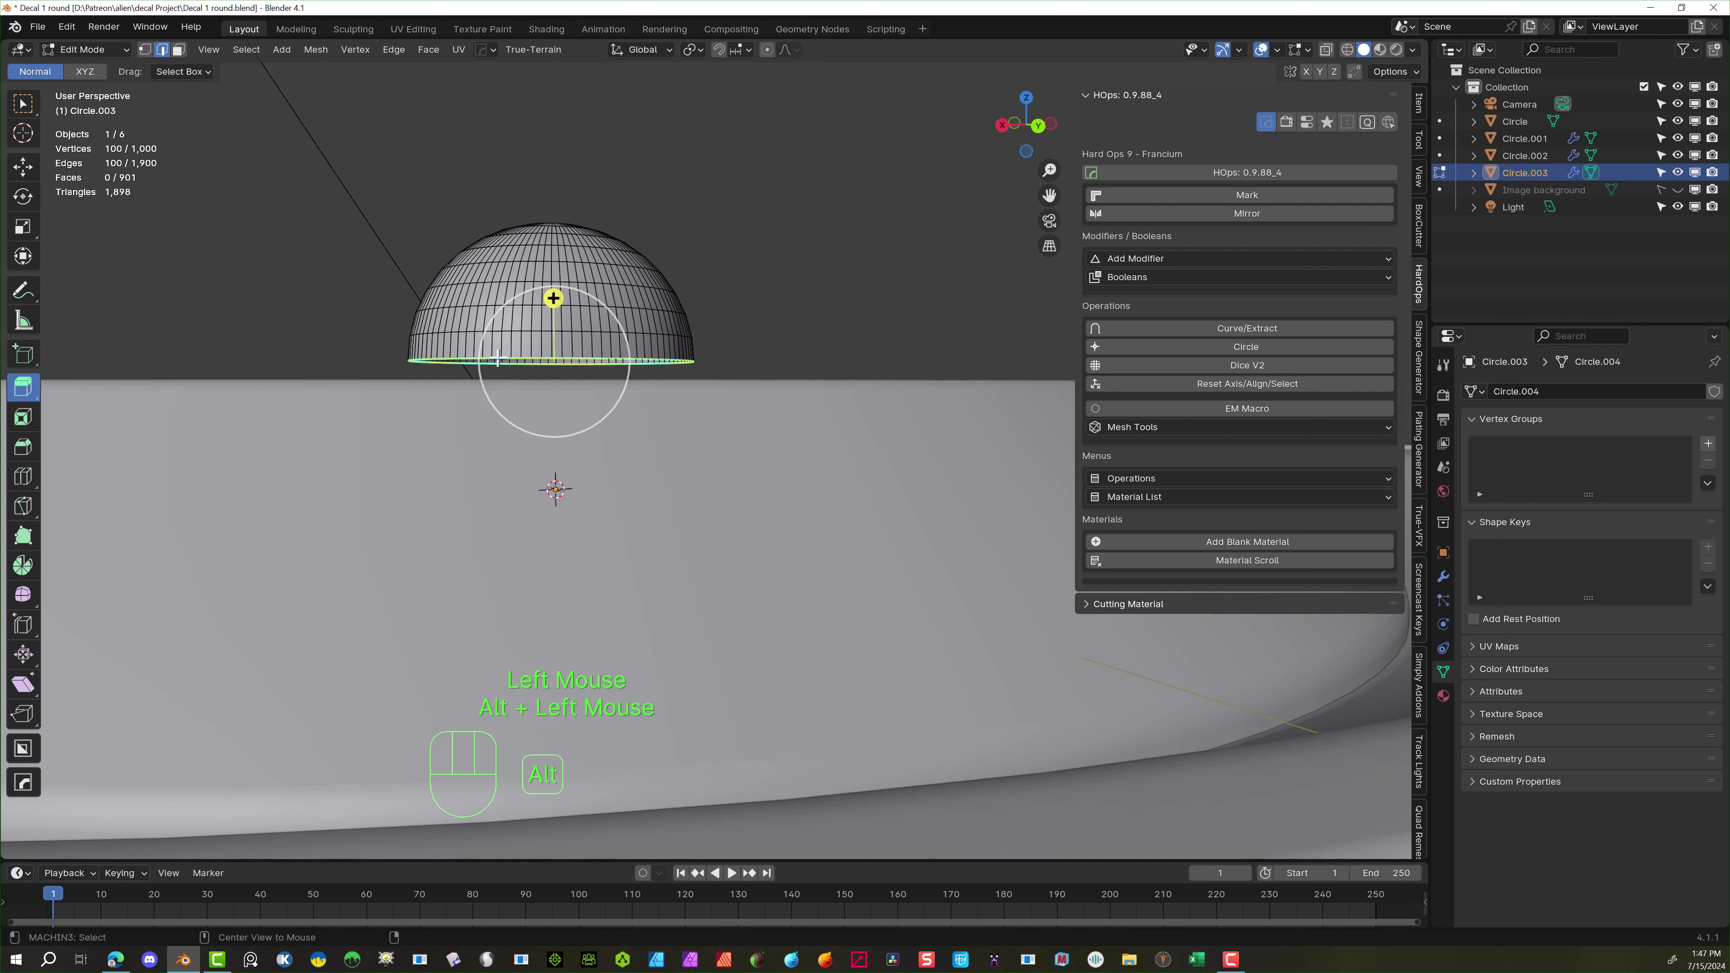
left_click(147, 49)
key("f")
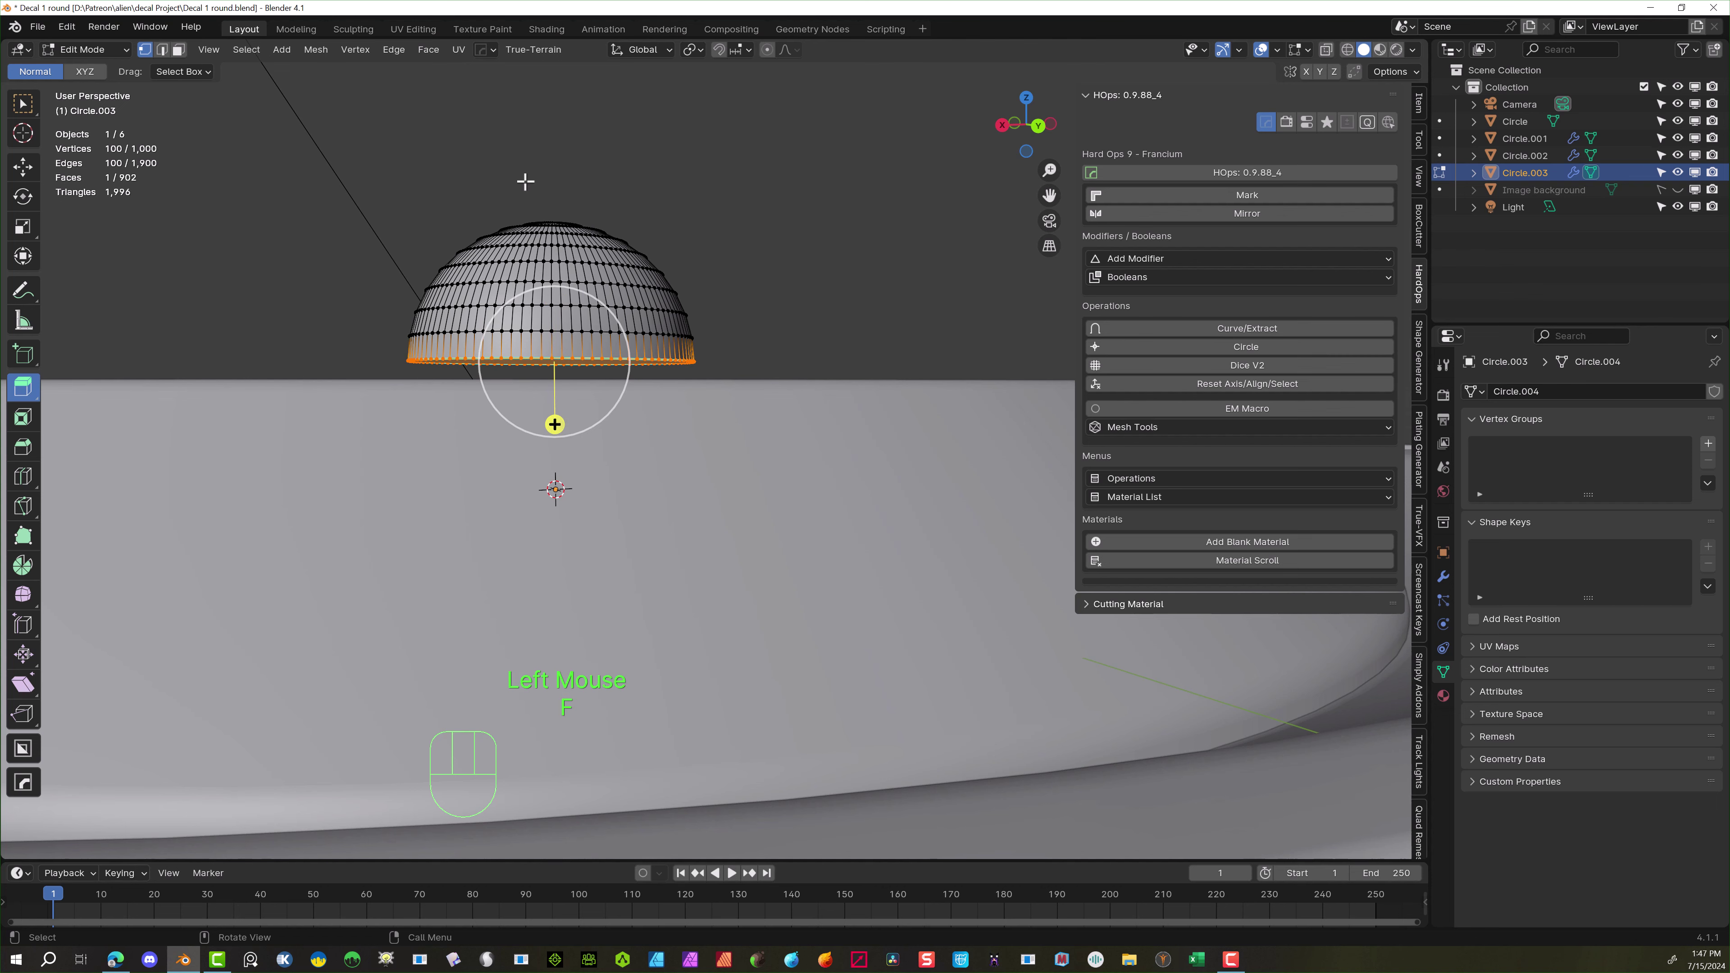
Extrude the dome's new base face downward by about 0.018 m
middle_click_drag(647, 204, 684, 236)
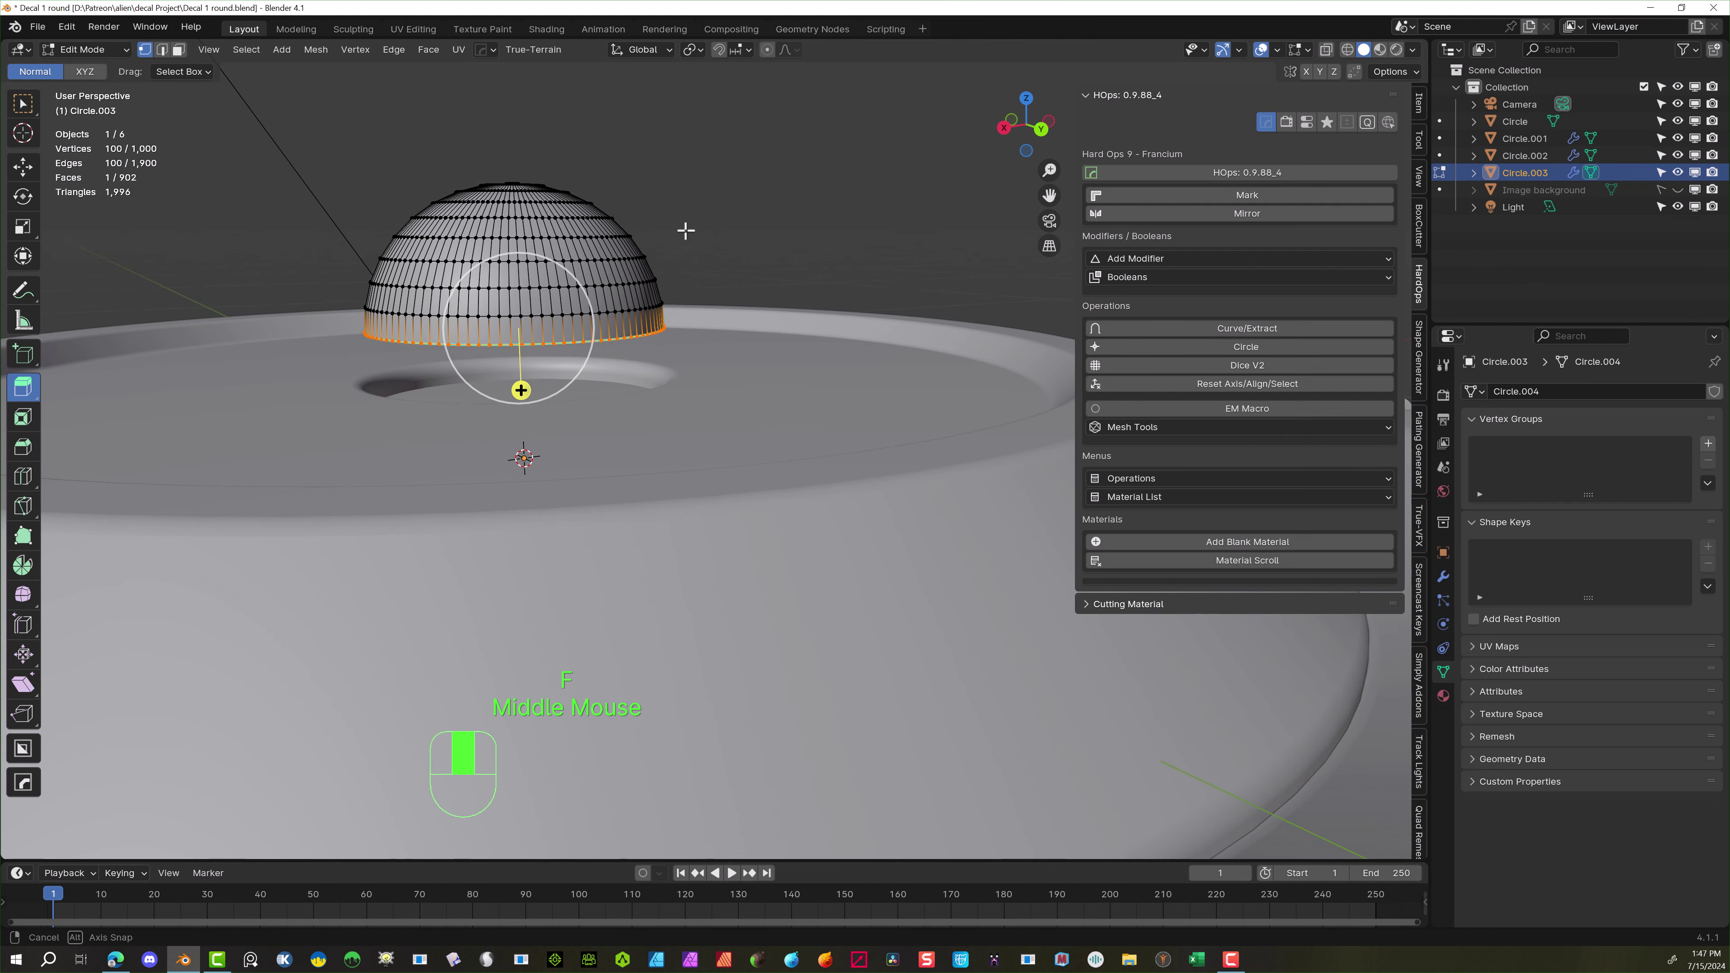
scroll(684, 236, "up", 2)
left_click_drag(492, 370, 492, 395)
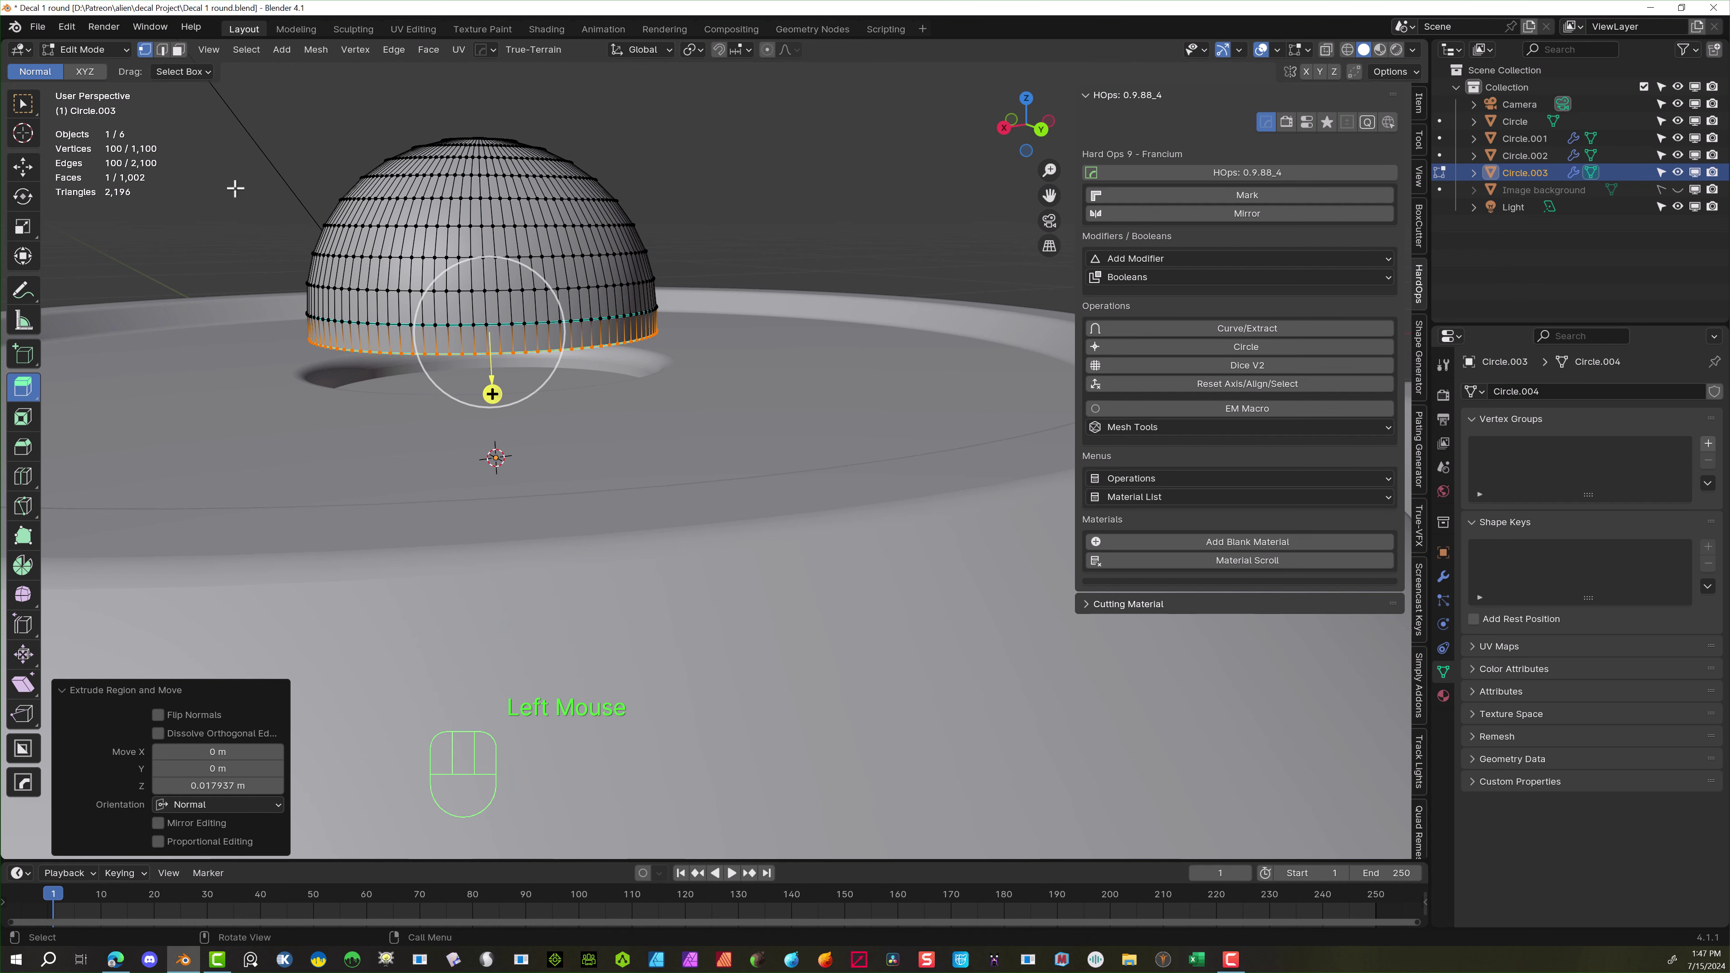
left_click(214, 148)
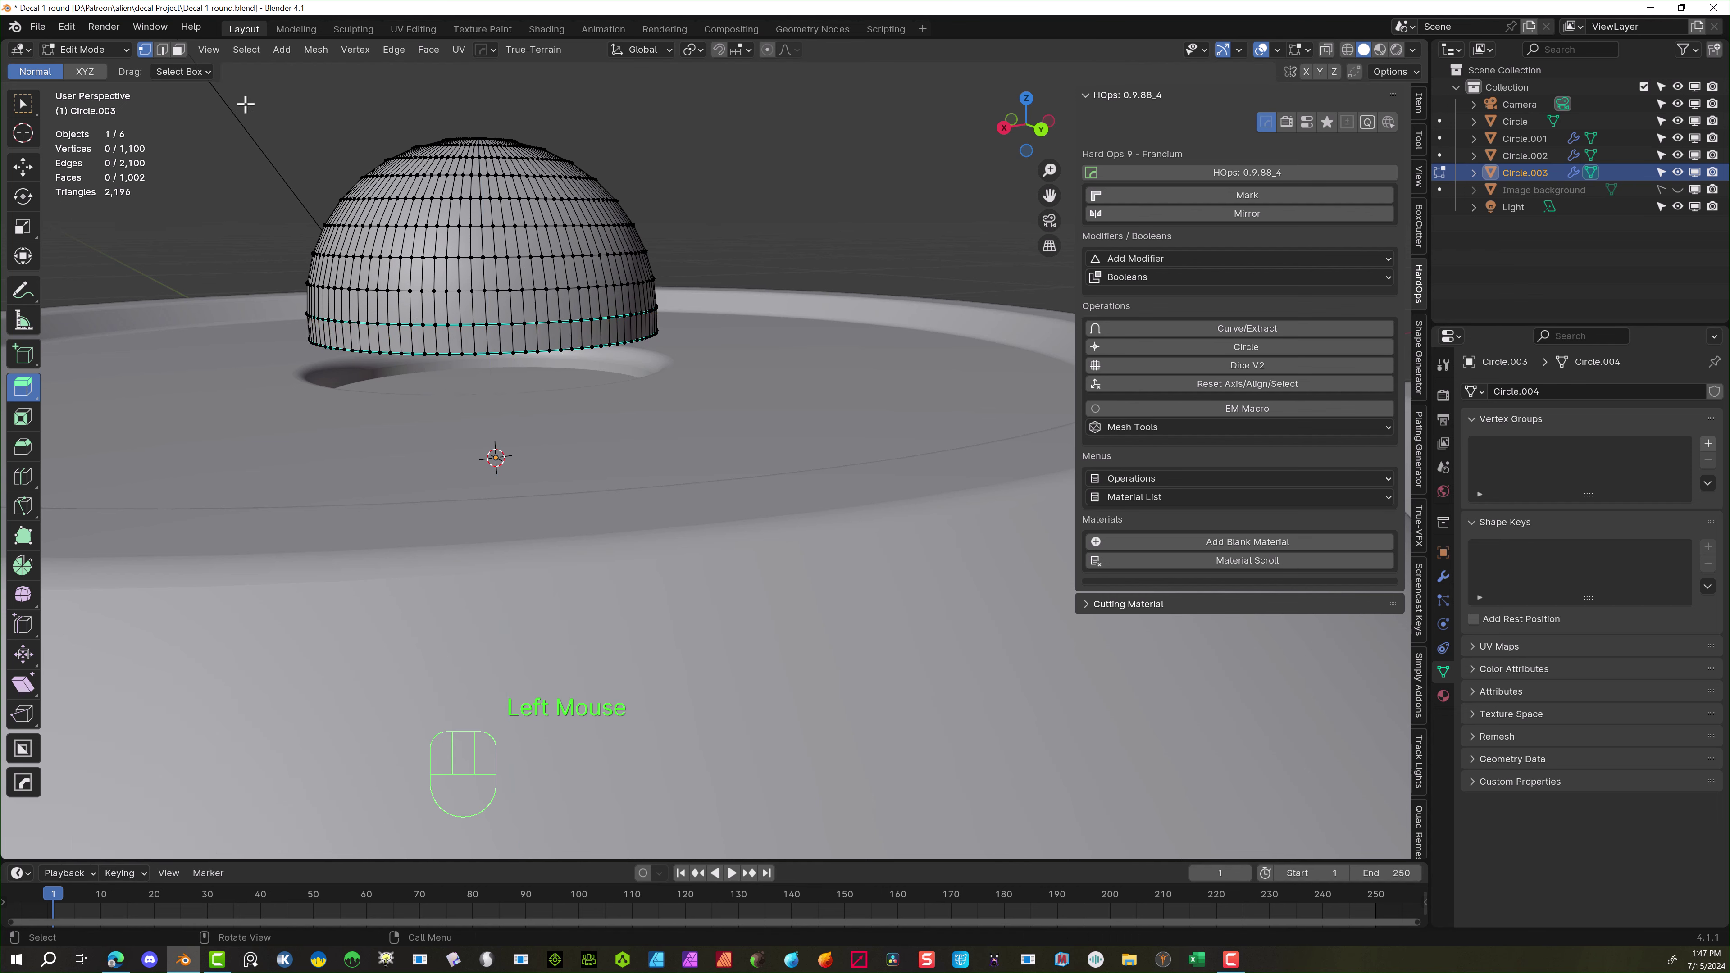
Return to Object Mode and move the dome down about 0.036 m along the Z axis into the recess
left_click(99, 42)
left_click(75, 62)
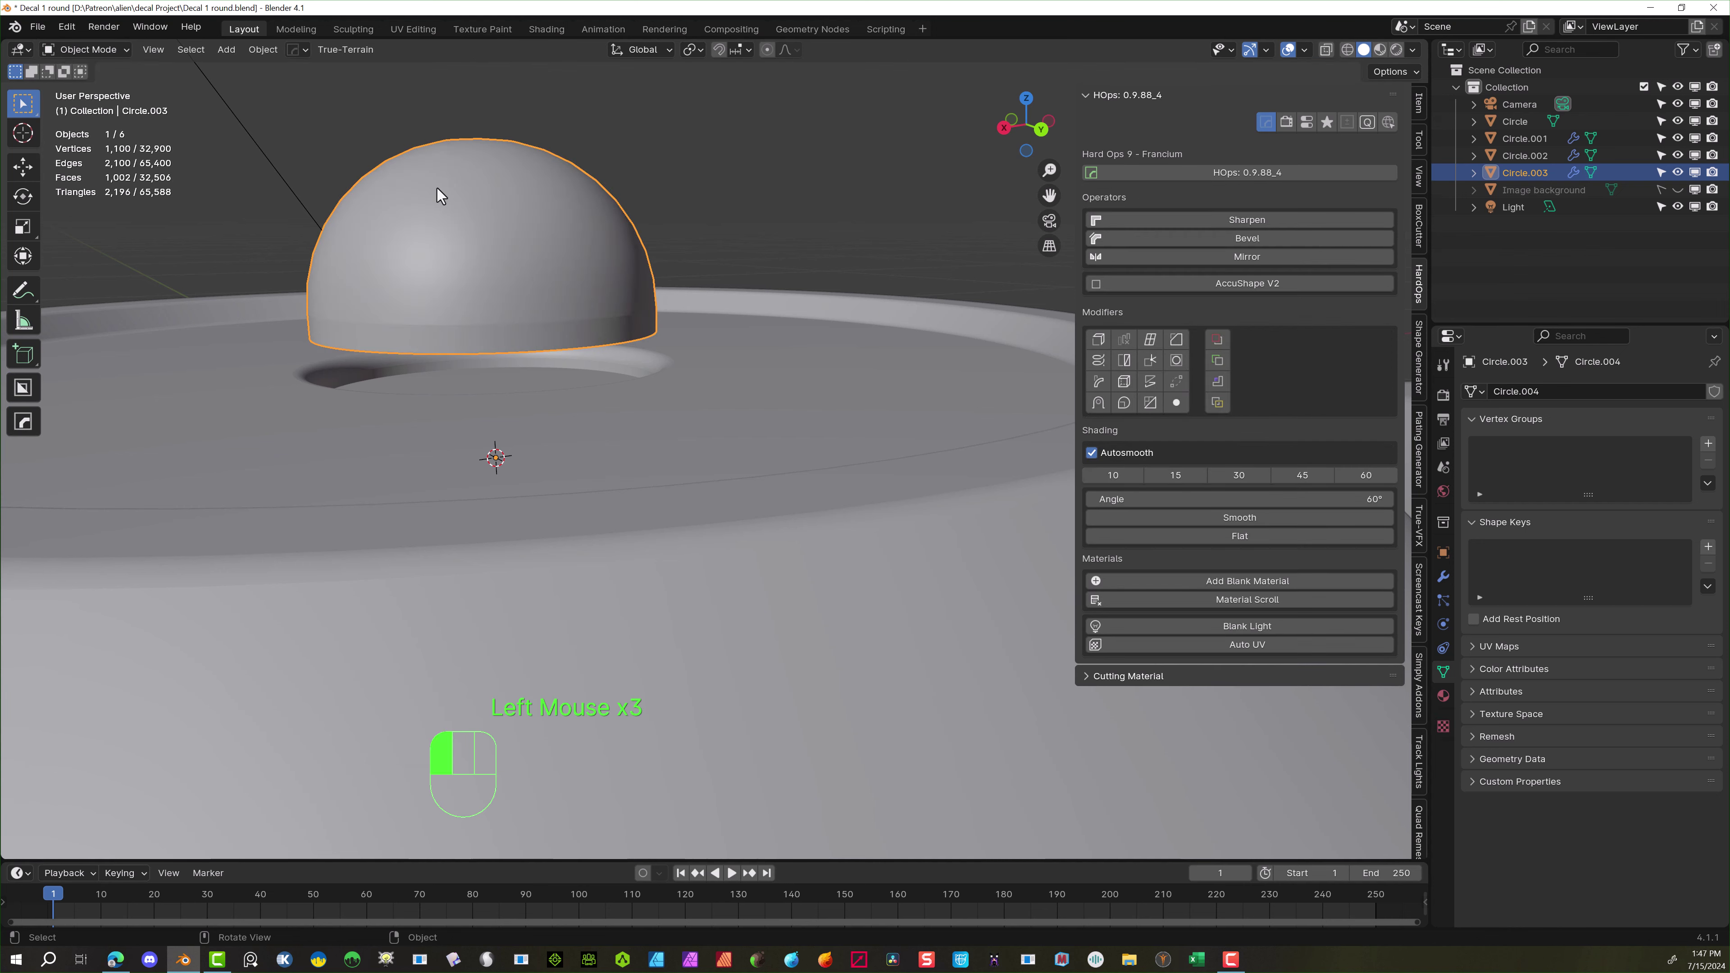
key("g")
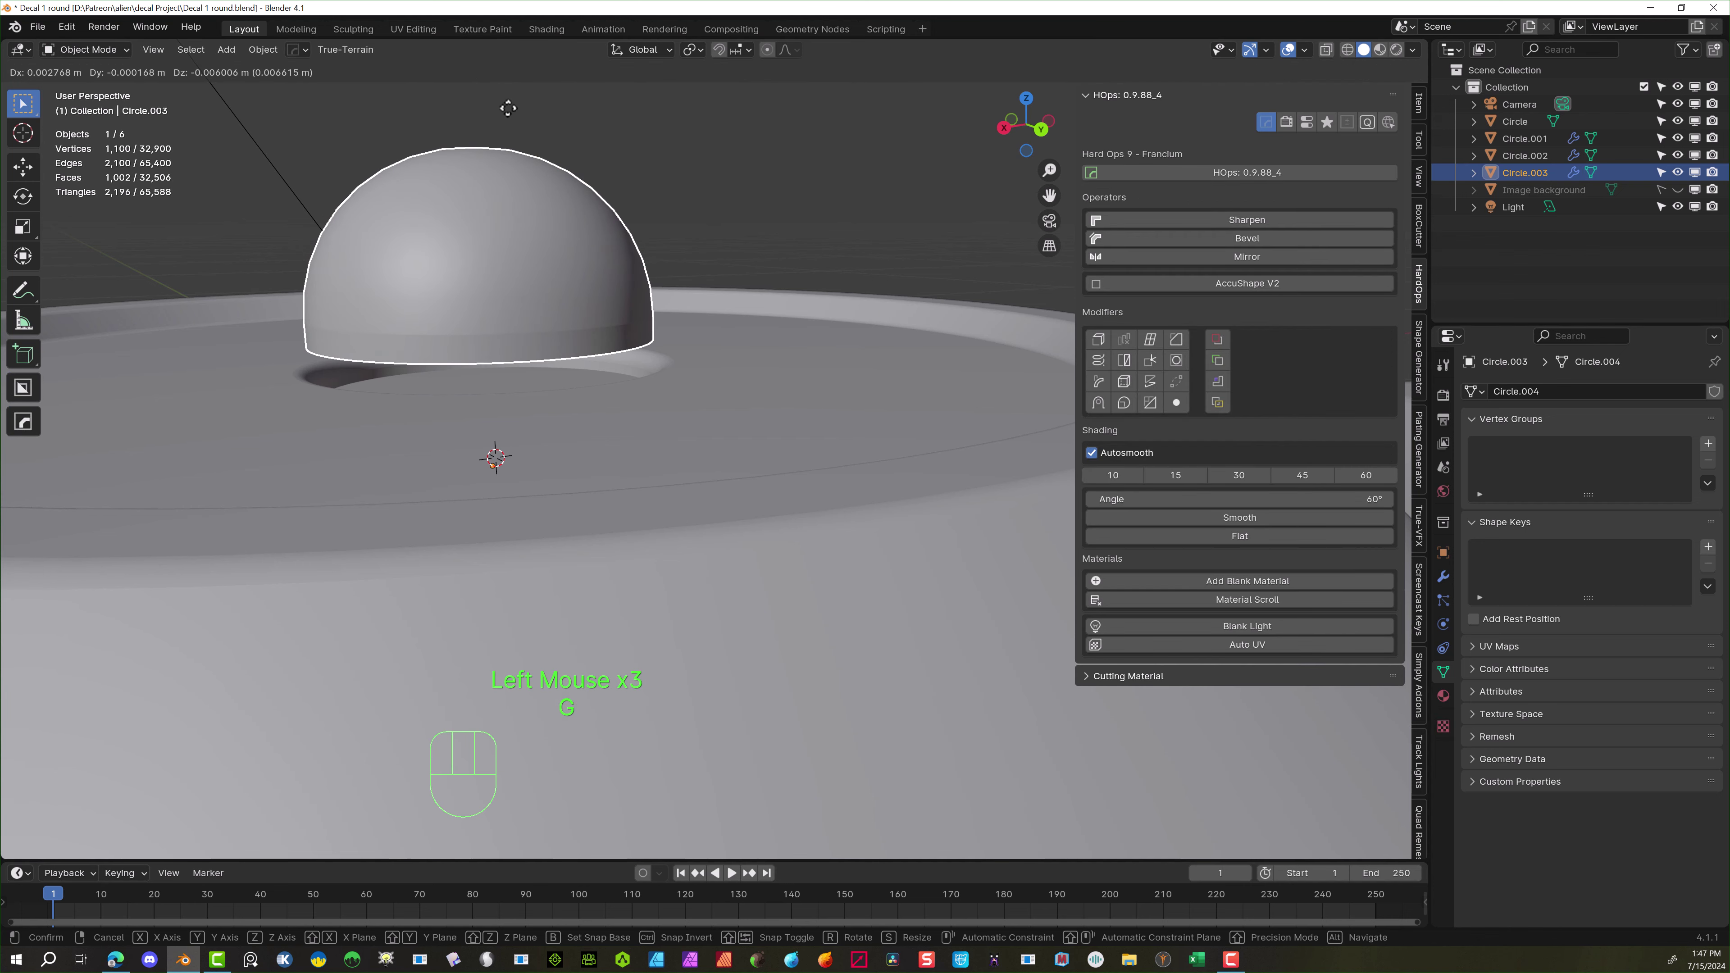
right_click(511, 113)
key("g")
key("z")
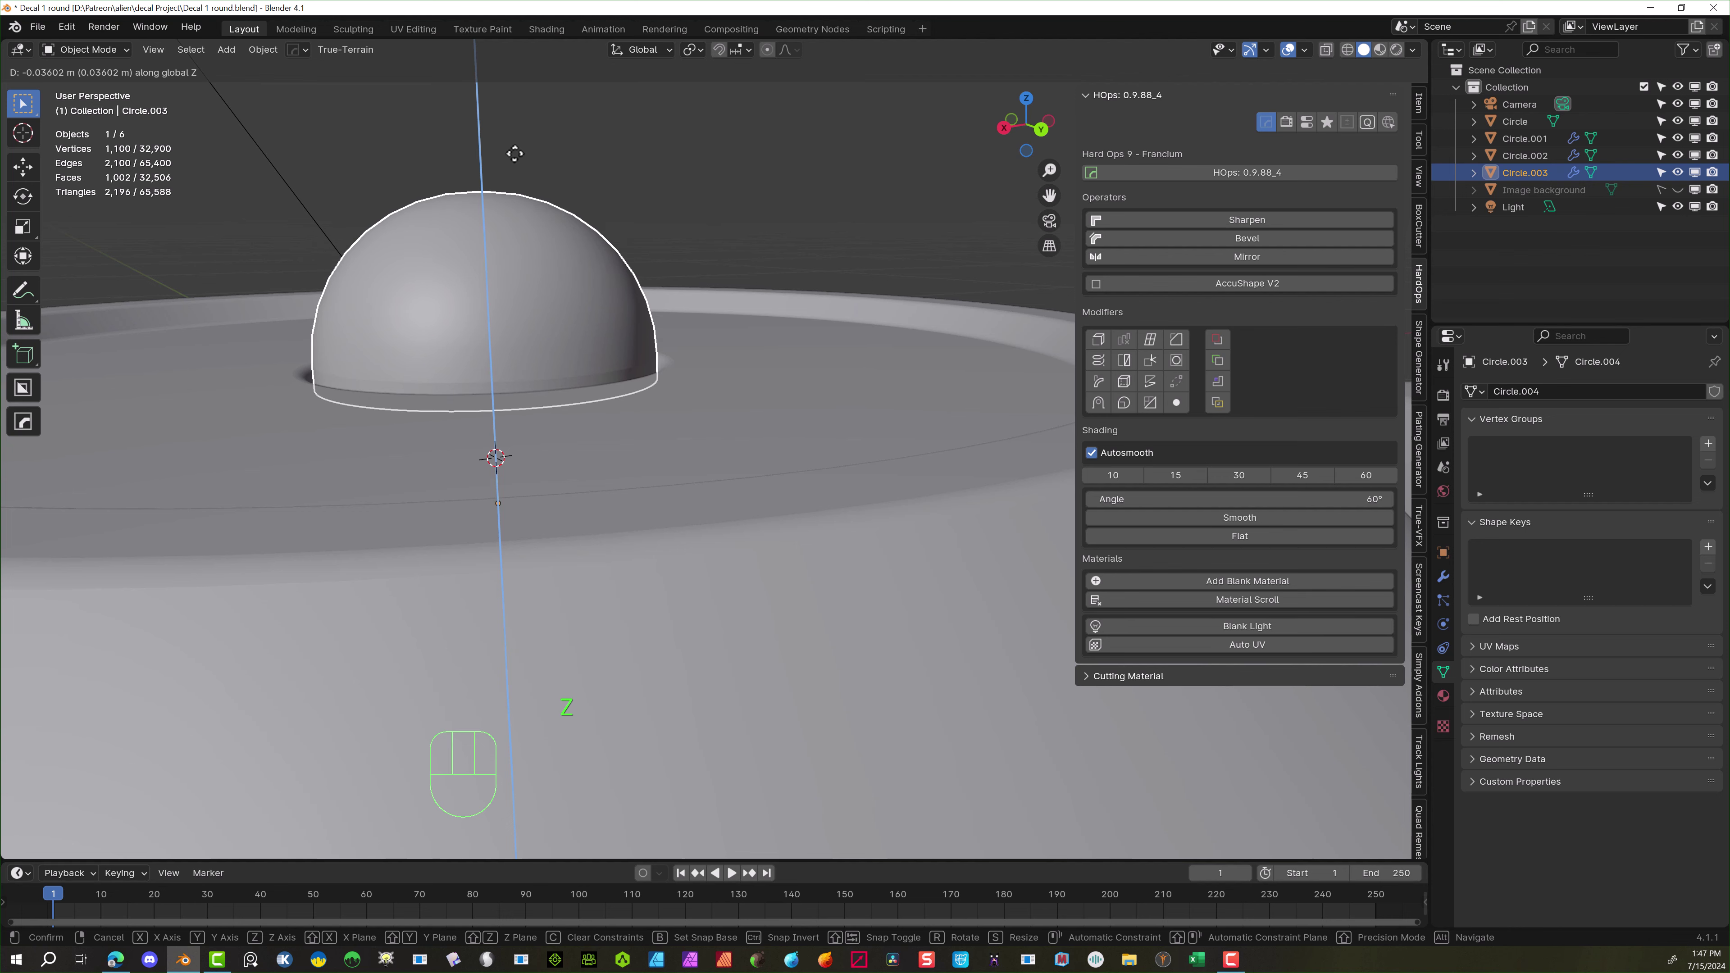
left_click(514, 154)
Join the outer base dish and the raised central disc into one object and hide it
scroll(765, 146, "down", 4)
middle_click_drag(765, 146, 428, 468)
left_click(429, 468)
left_click(428, 467)
left_click(428, 466)
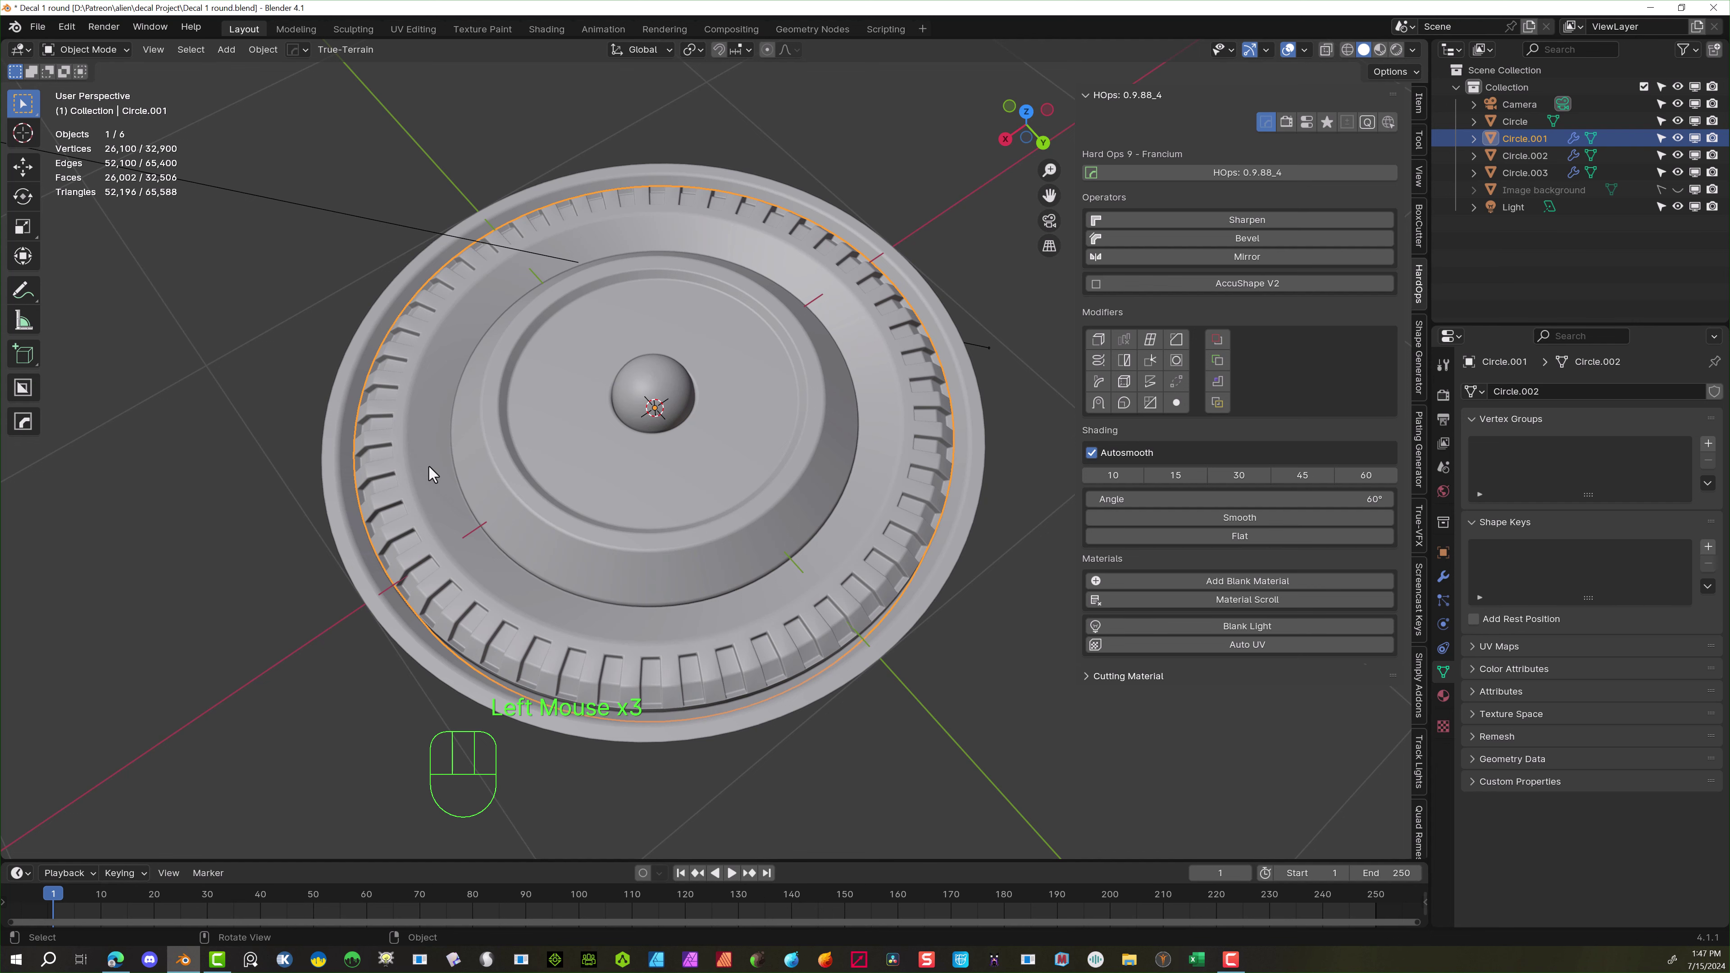
left_click(429, 465)
left_click(466, 453)
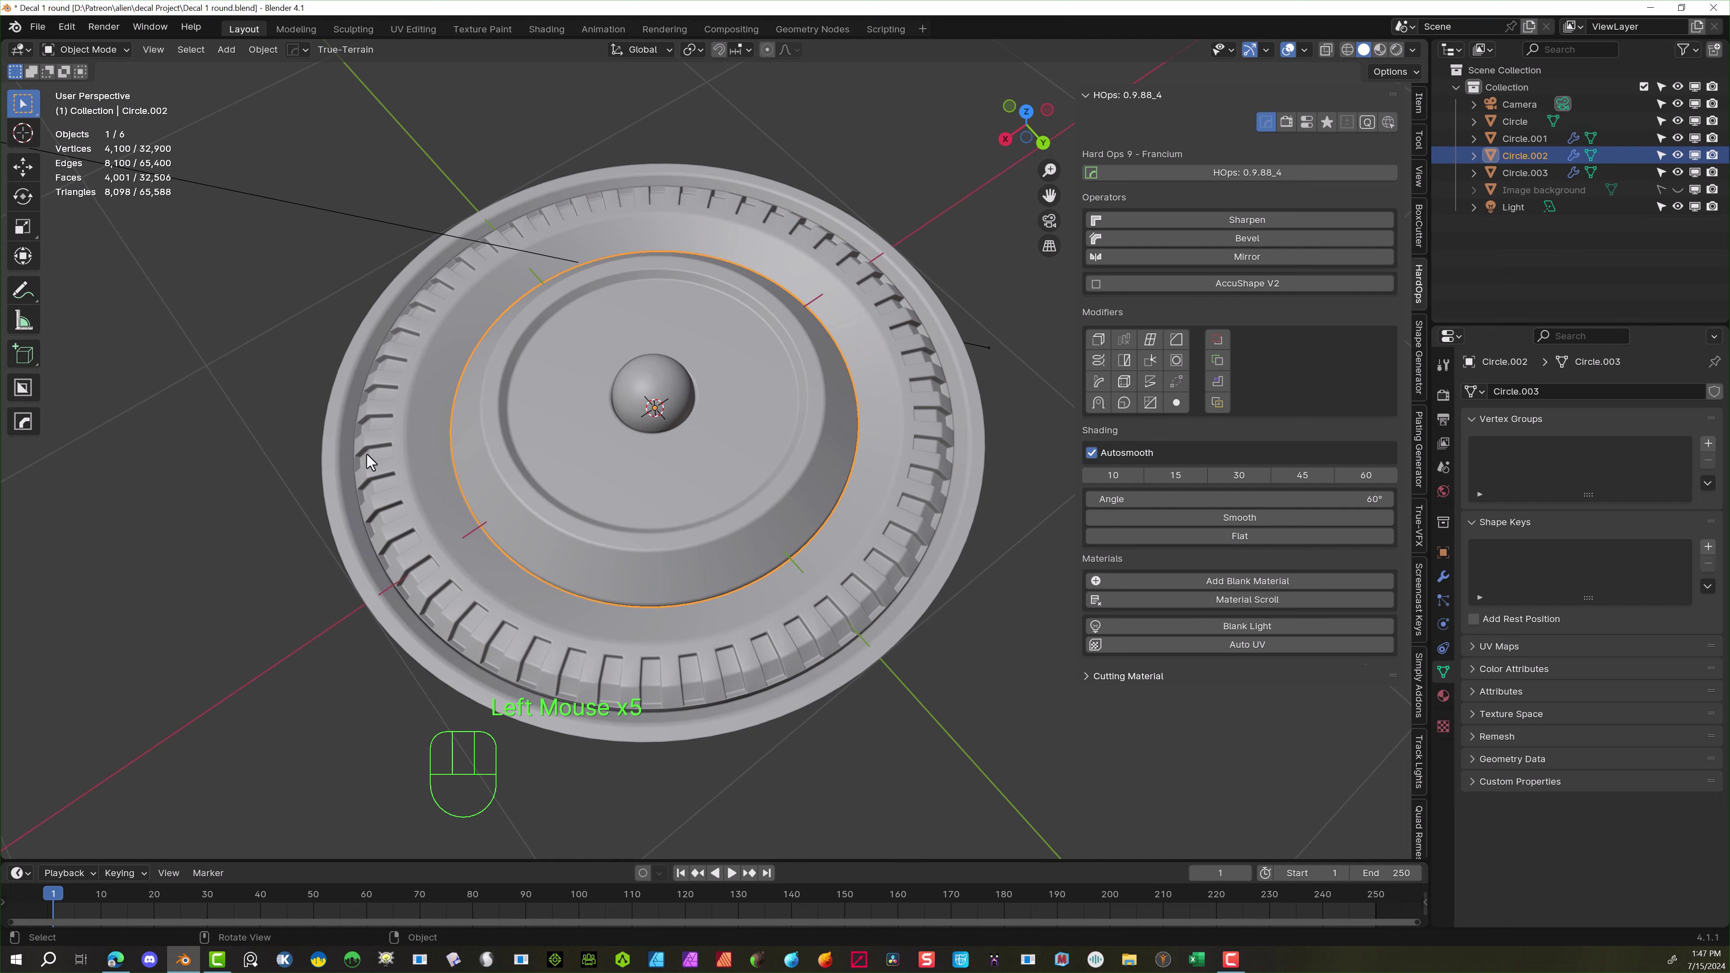
left_click(339, 424)
left_click(472, 444)
left_click(472, 443)
key("h")
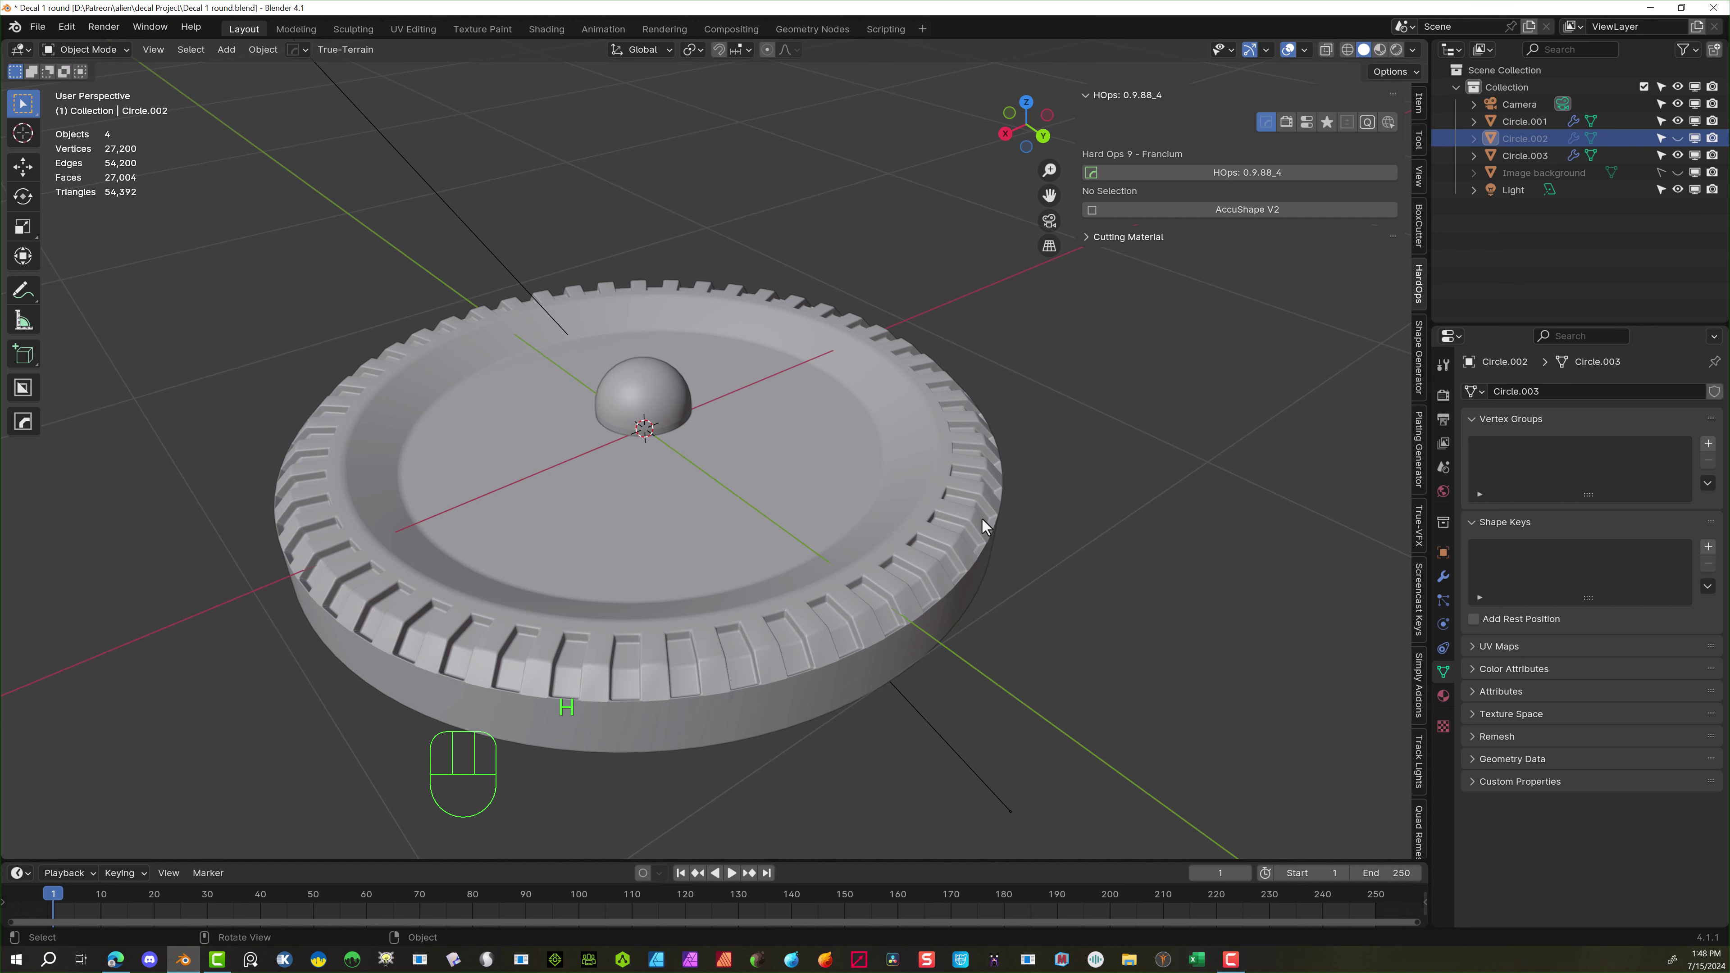
Undo the last hide, then hide both the joined object and the toothed ring
key("ctrl+z")
key("h")
middle_click_drag(979, 515, 905, 507)
left_click(908, 475)
key("h")
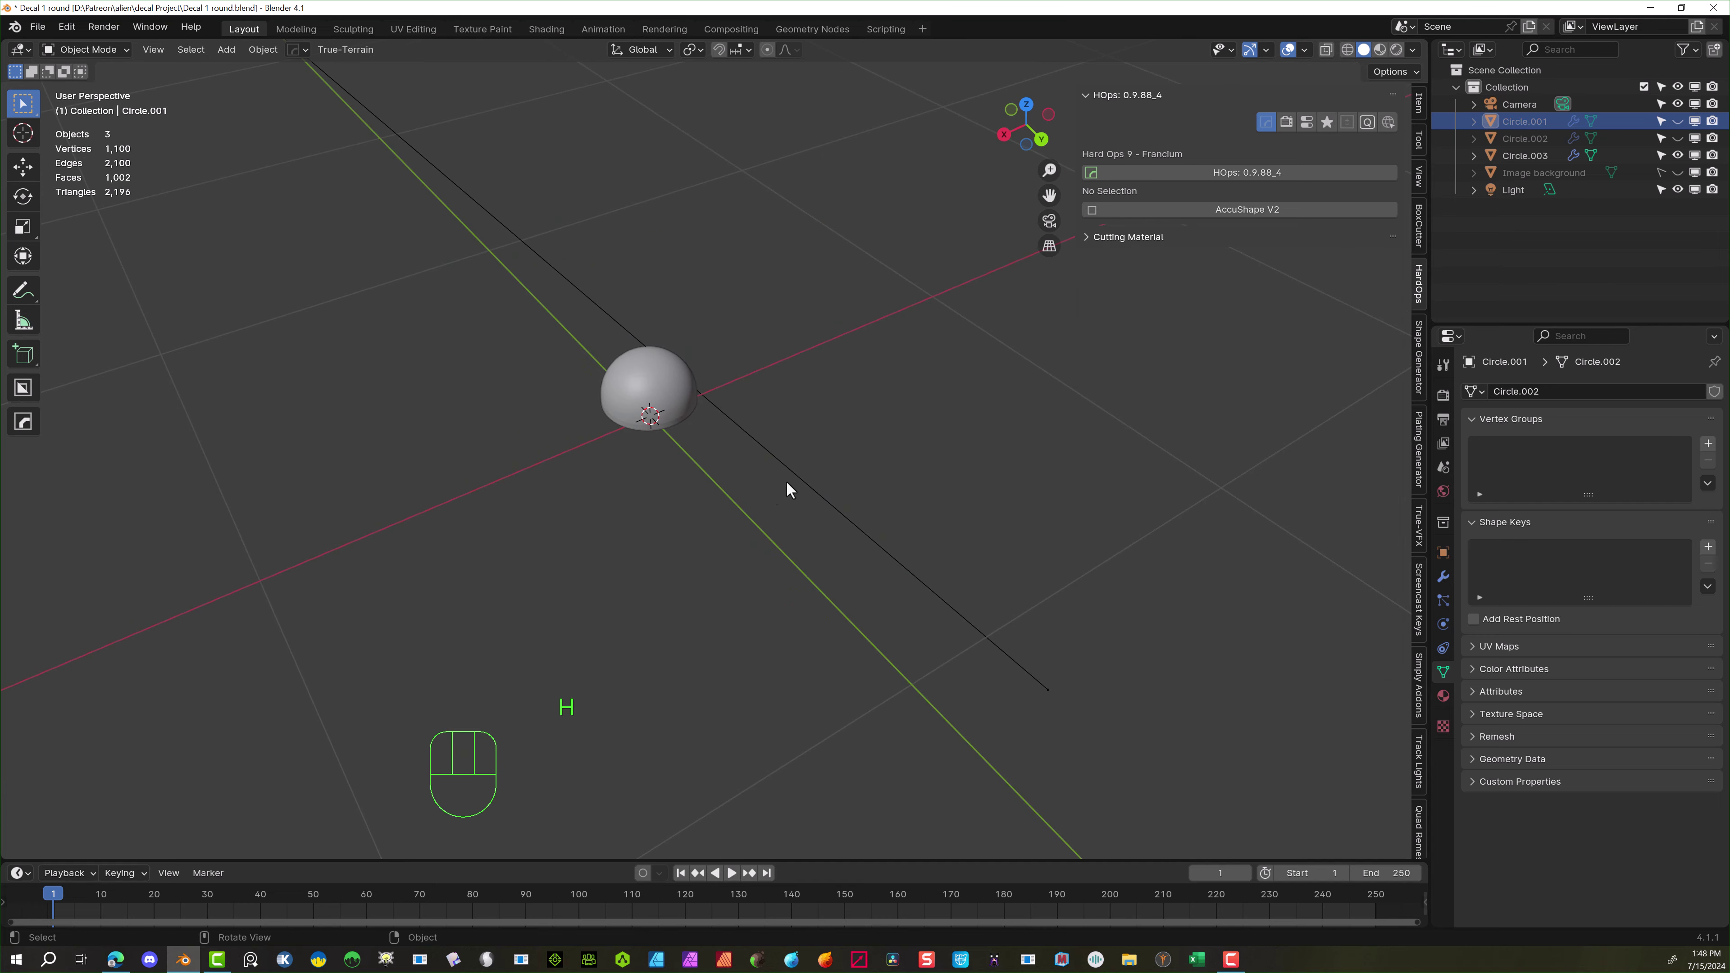
Show the joined object and separate the linked faces of its raised central disc into their own object
double_click(1672, 141)
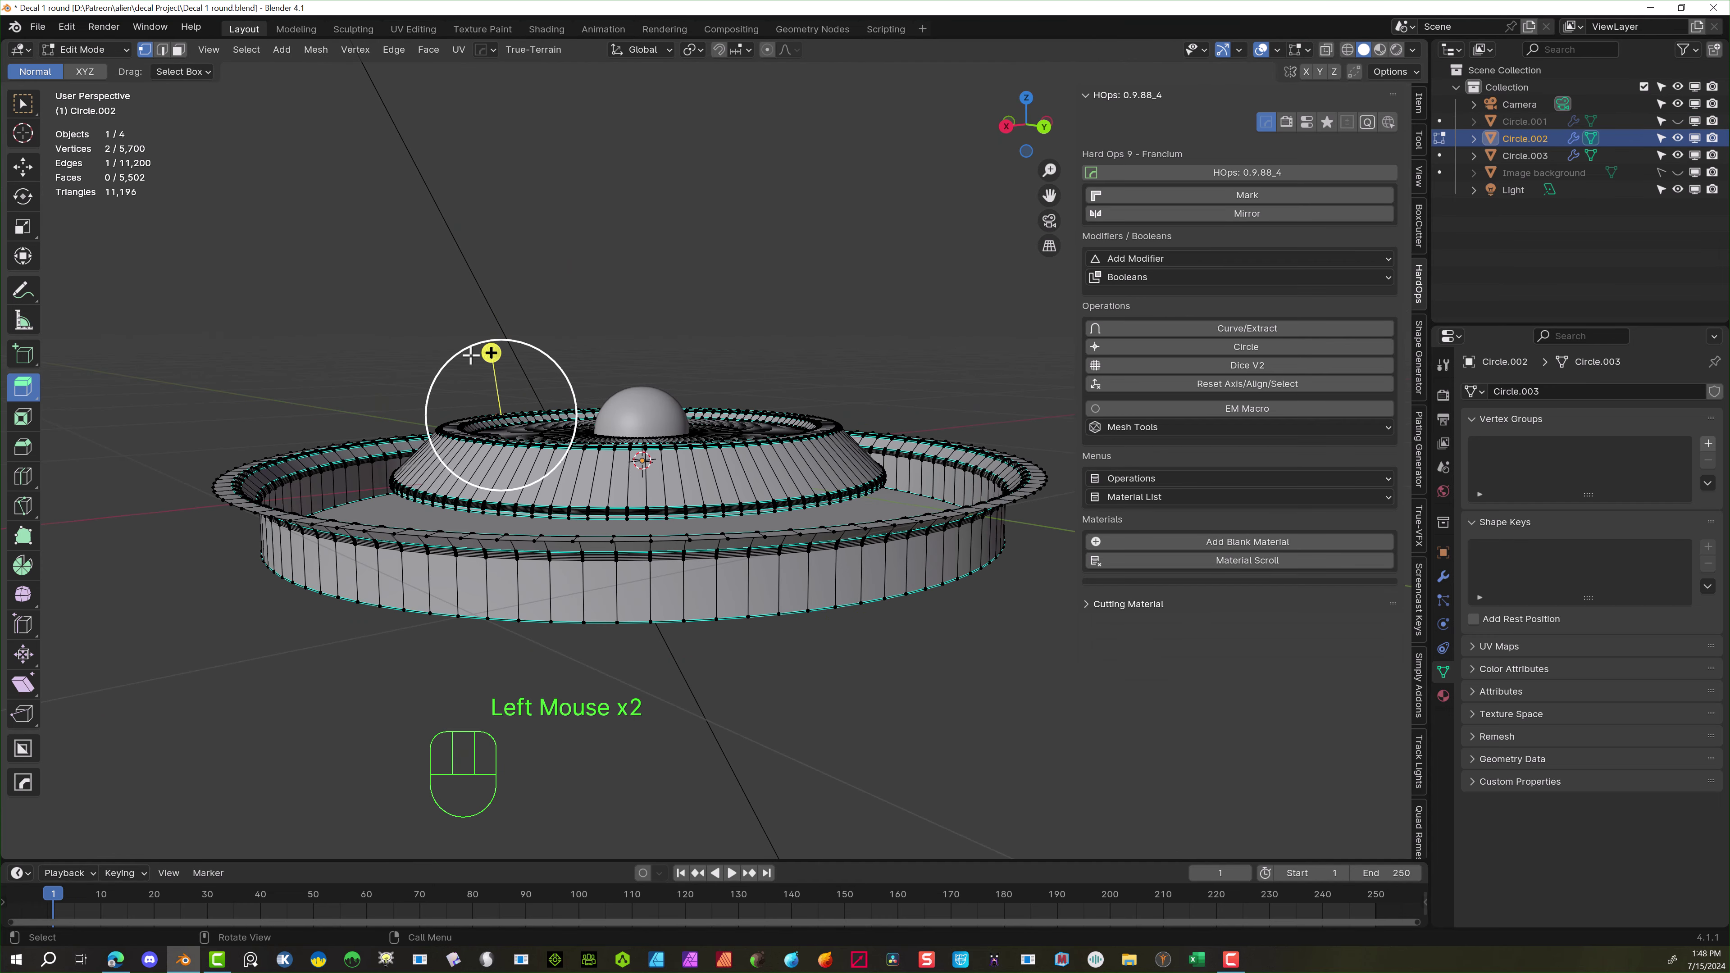
left_click(591, 486)
left_click(591, 486)
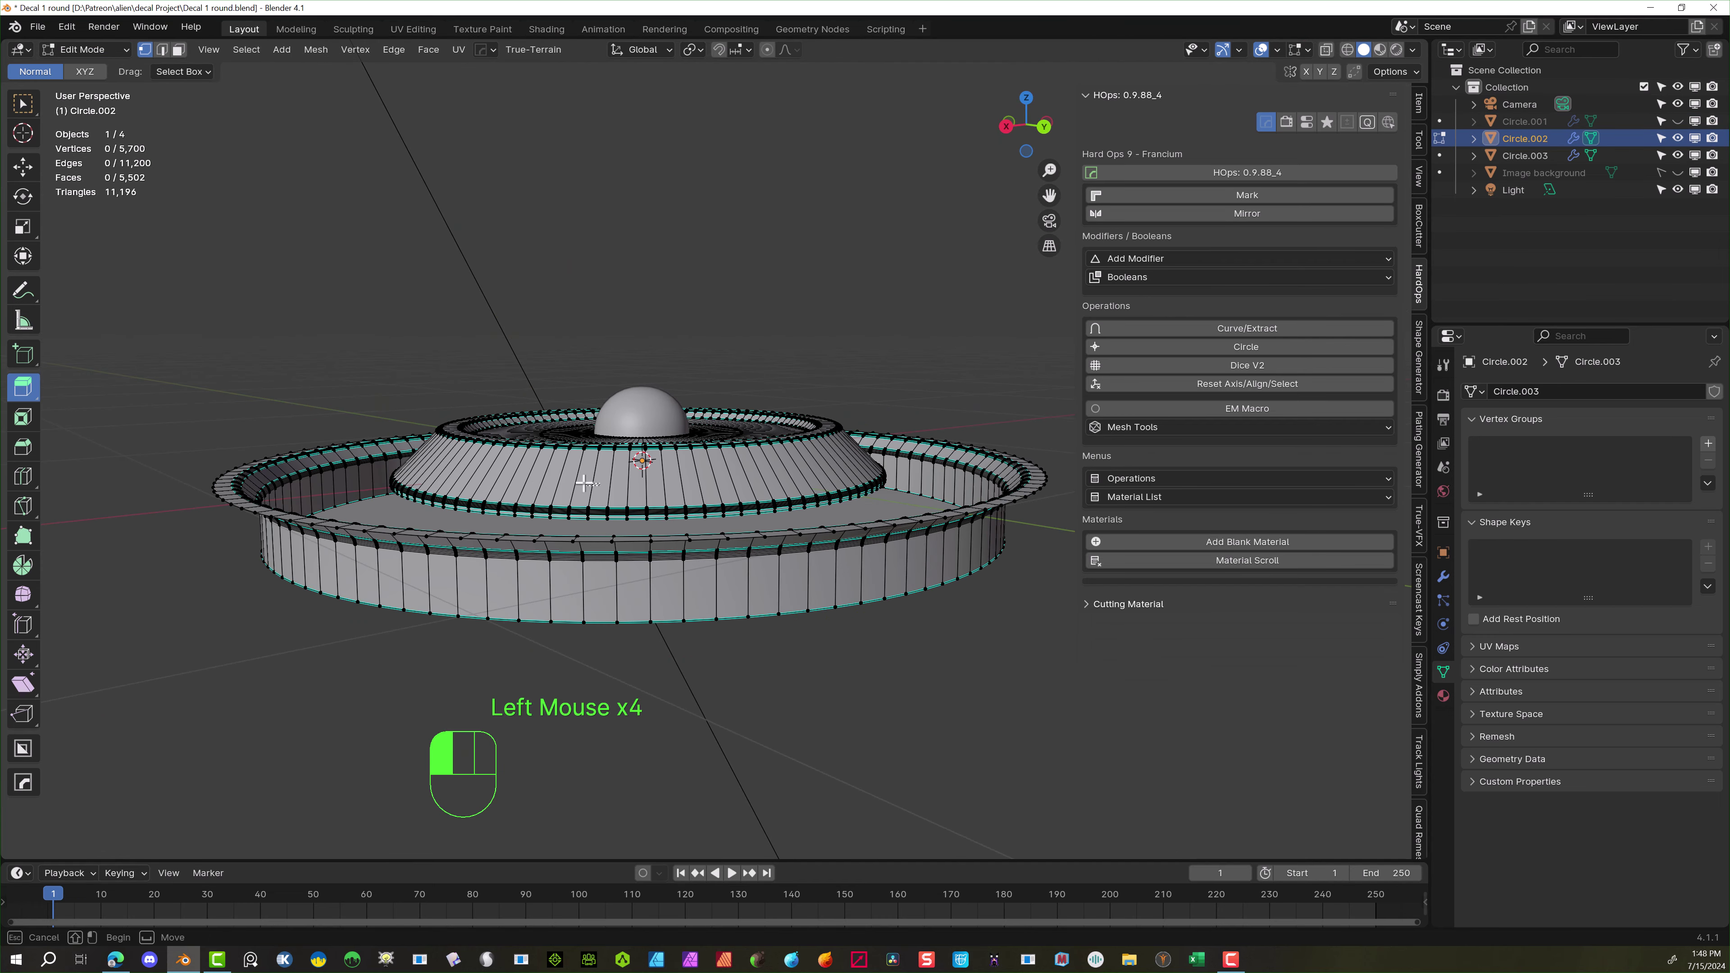
left_click(179, 49)
left_click(246, 49)
left_click(338, 251)
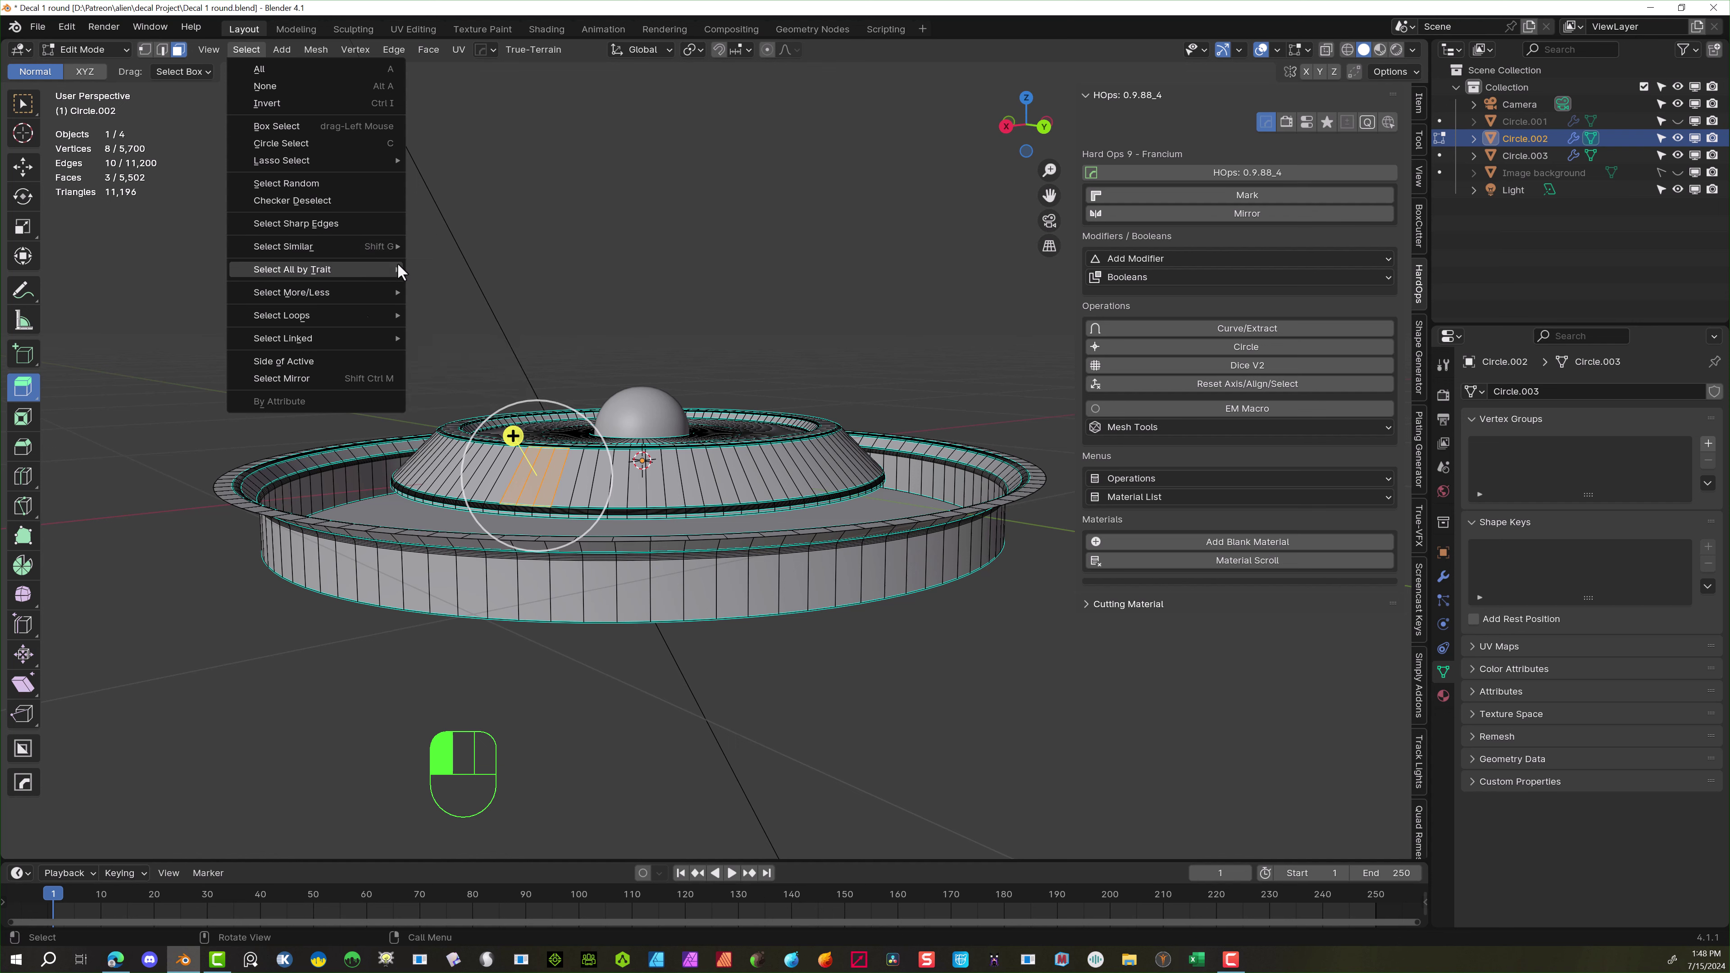
left_click(436, 338)
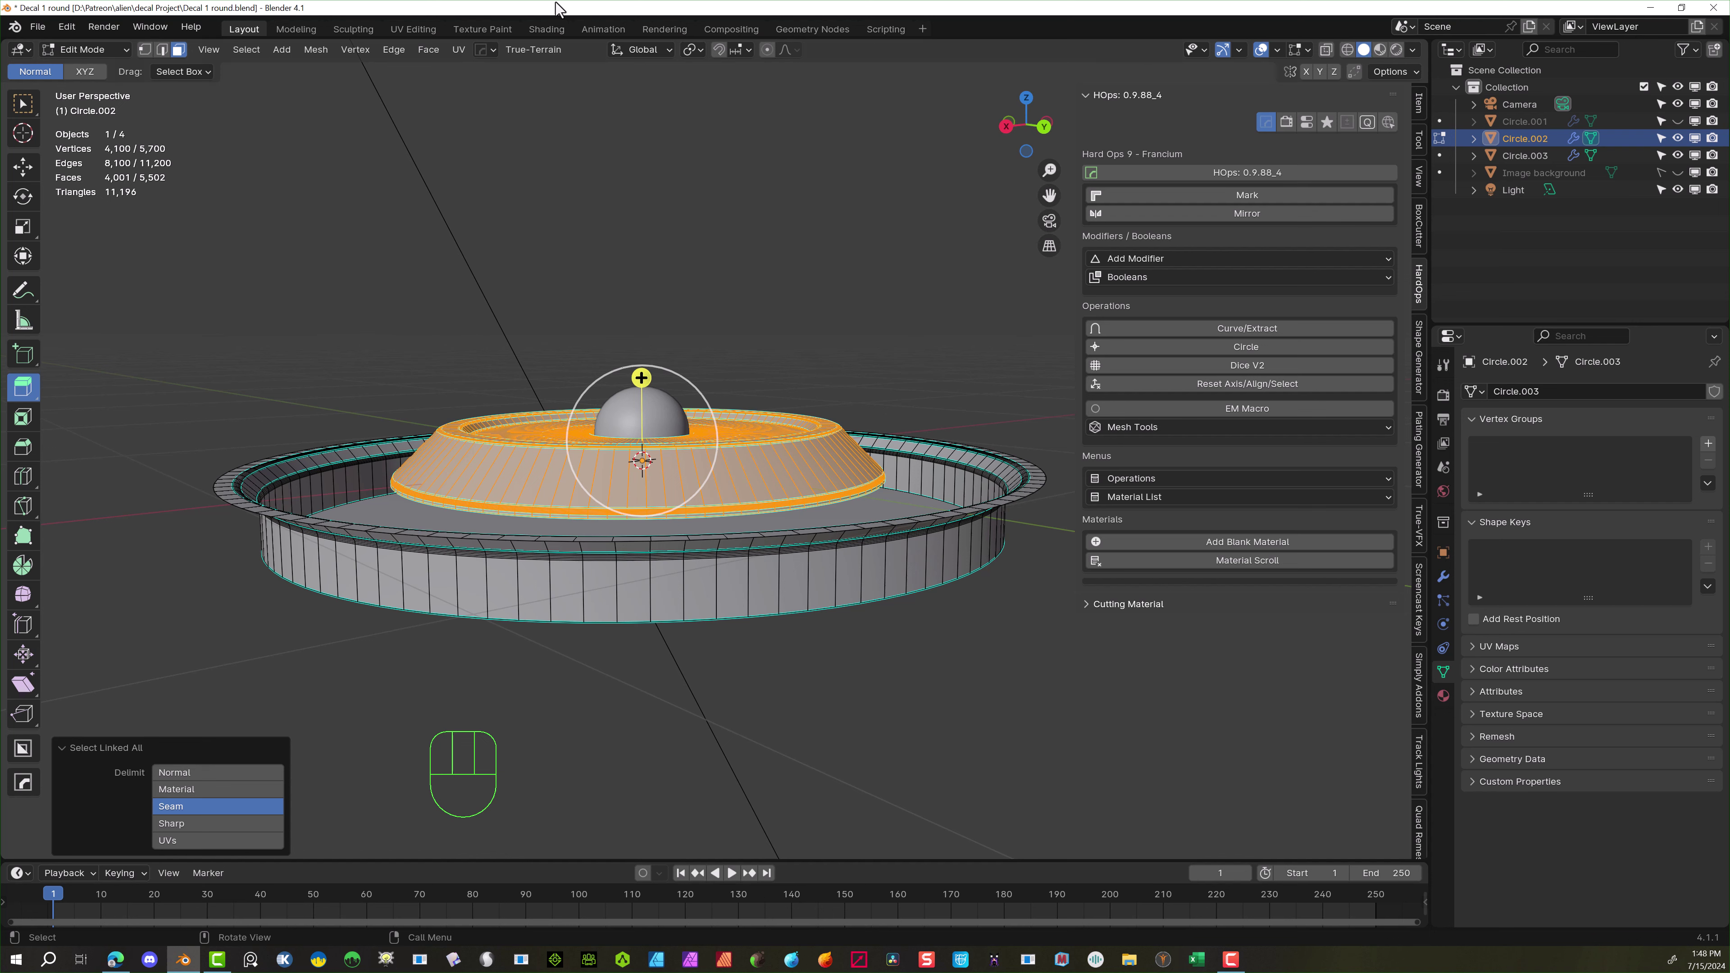
left_click(319, 50)
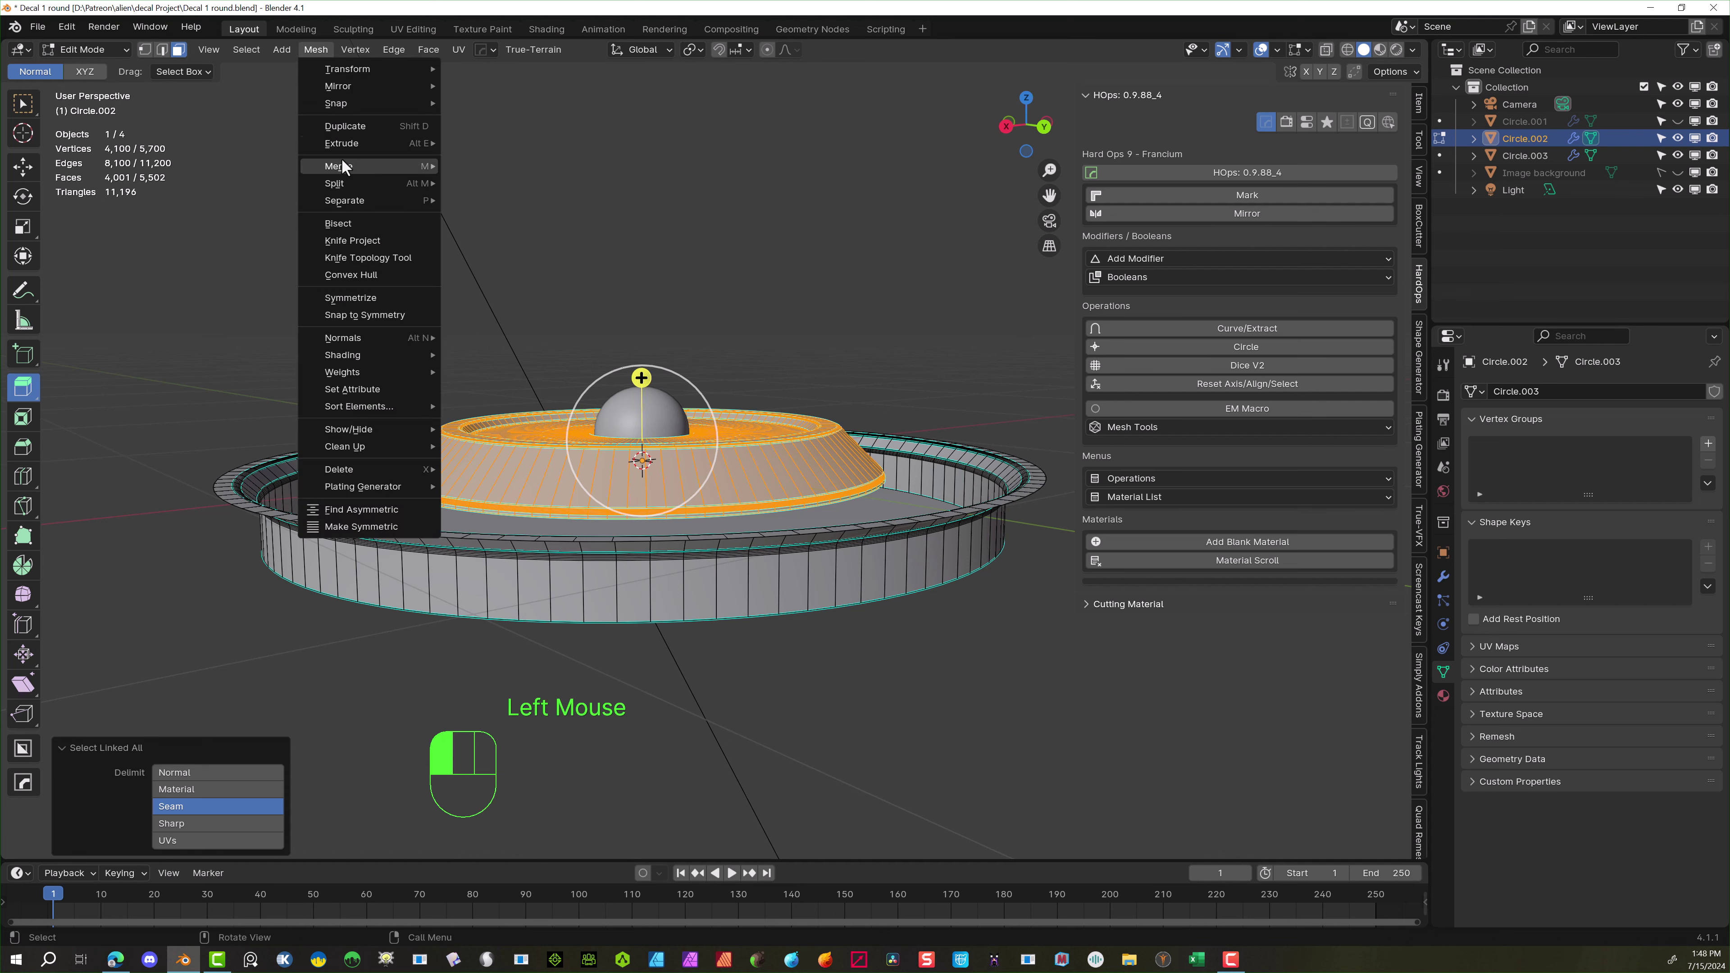
mouse_move(349, 195)
left_click(461, 199)
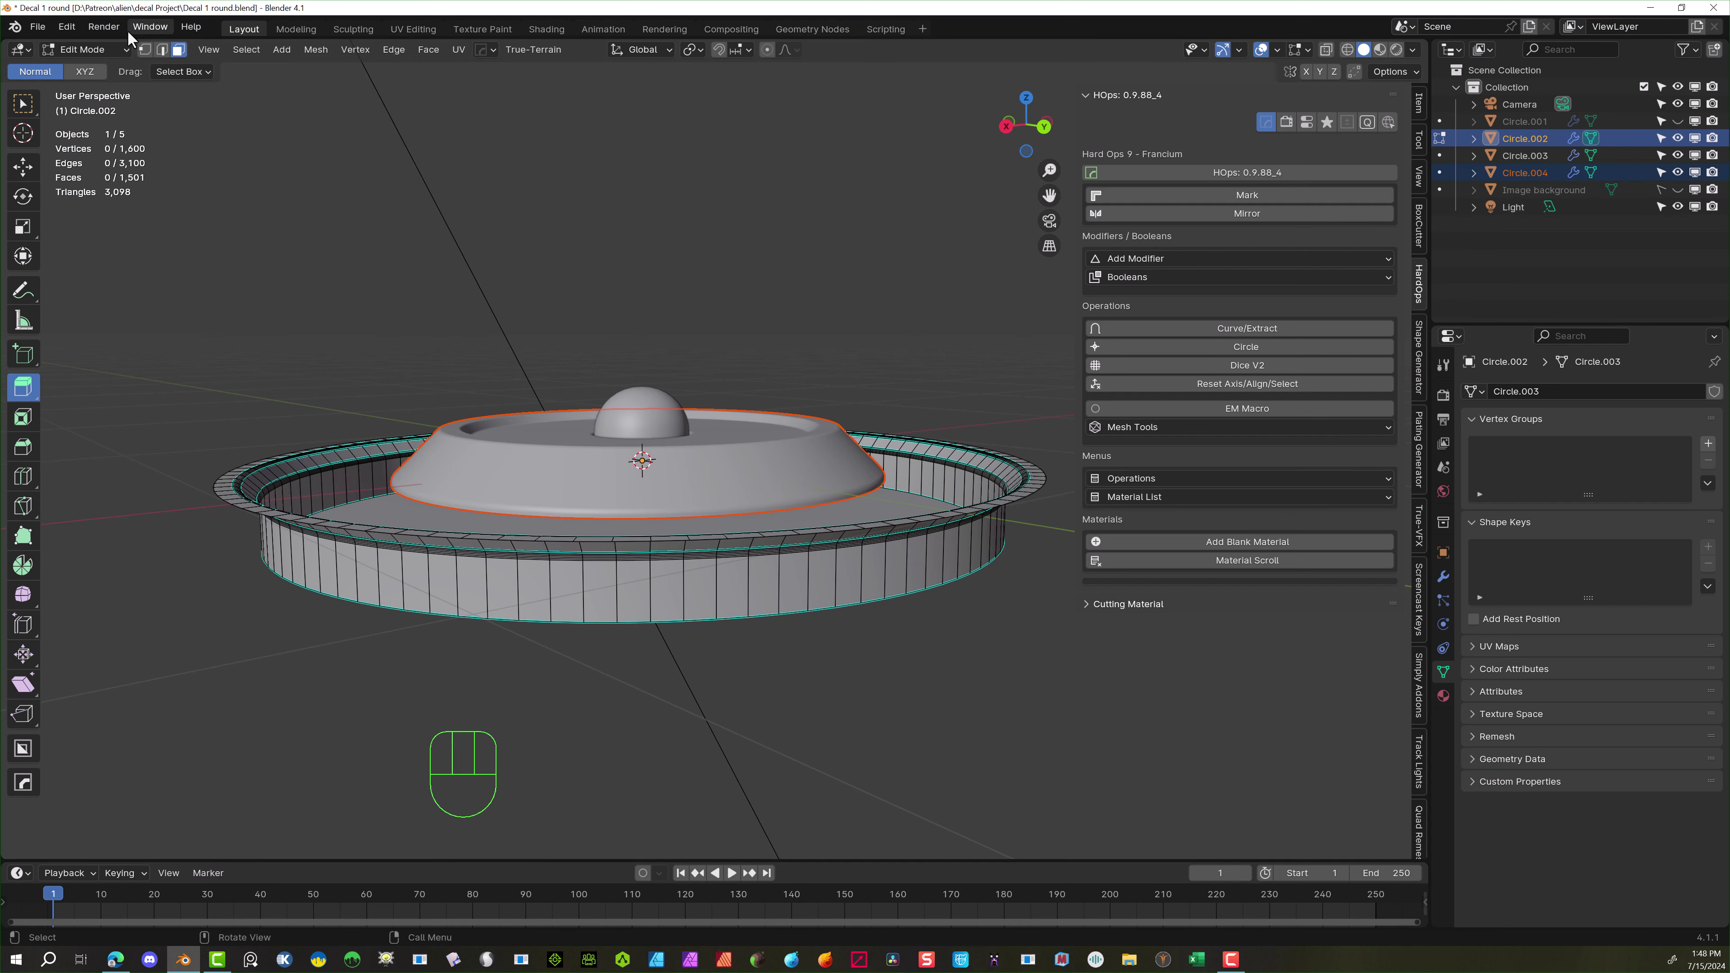
Return to Object Mode and hide the outer base dish, leaving the central disc and dome
left_click(97, 50)
left_click(100, 66)
left_click(442, 570)
key("h")
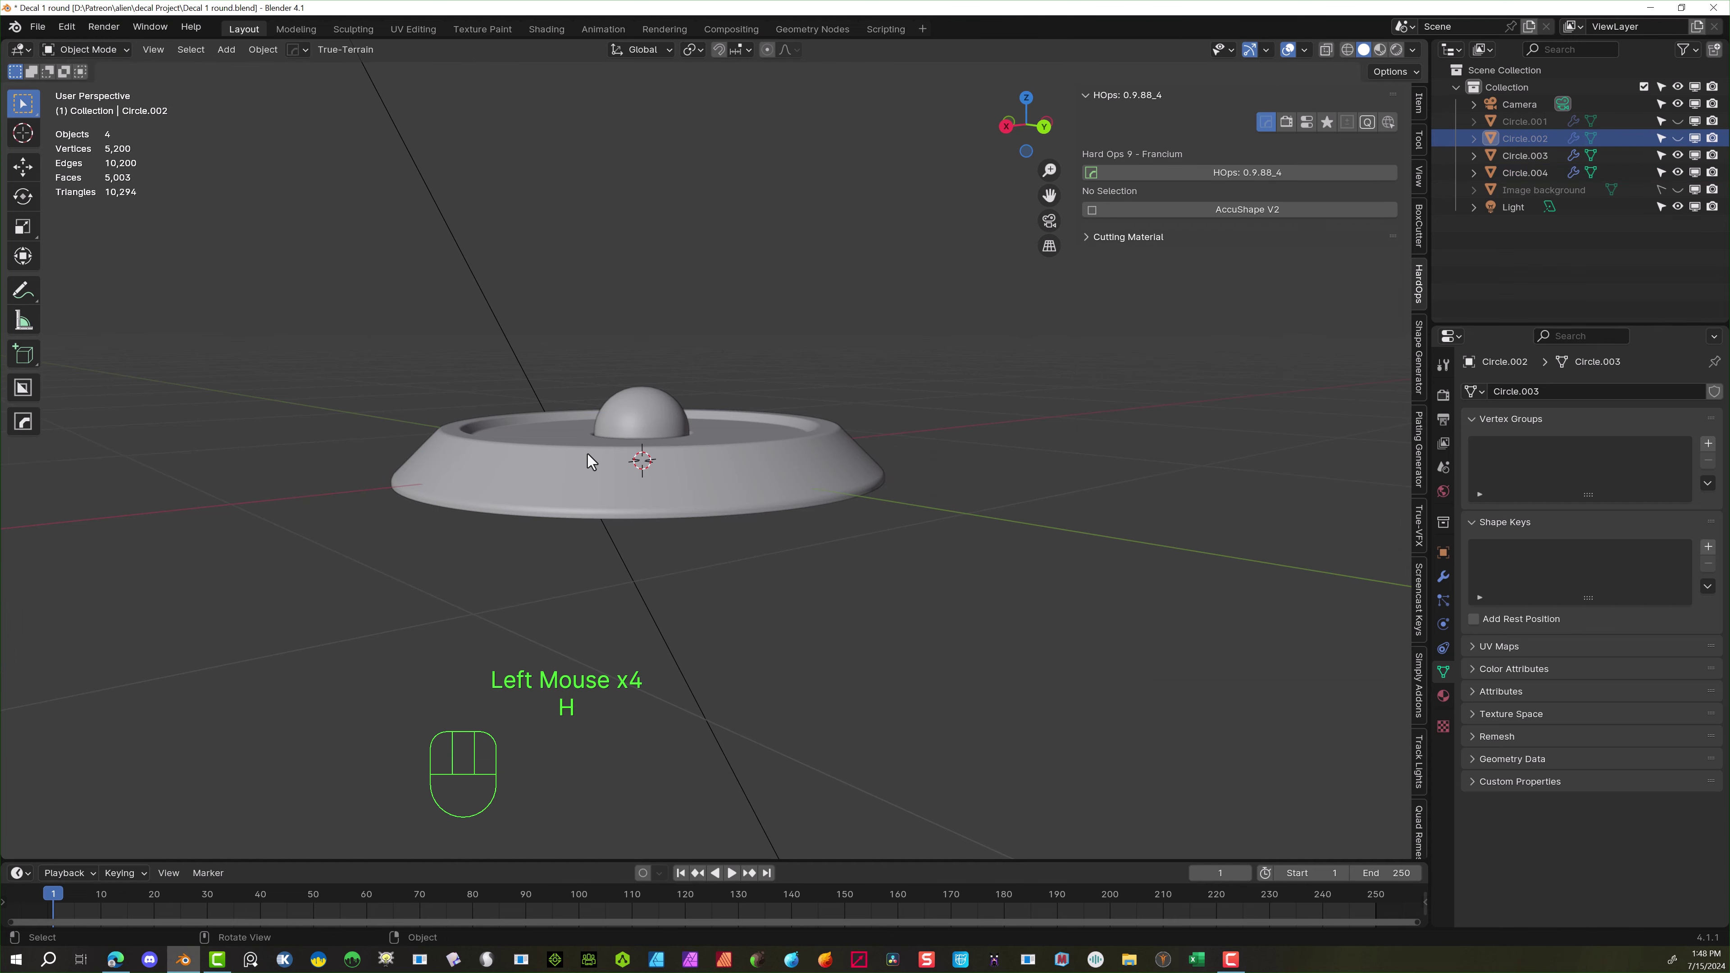
Select the raised central disc around the dome and switch it to Edit Mode
left_click(582, 471)
middle_click_drag(582, 471, 527, 389)
scroll(399, 367, "up", 3)
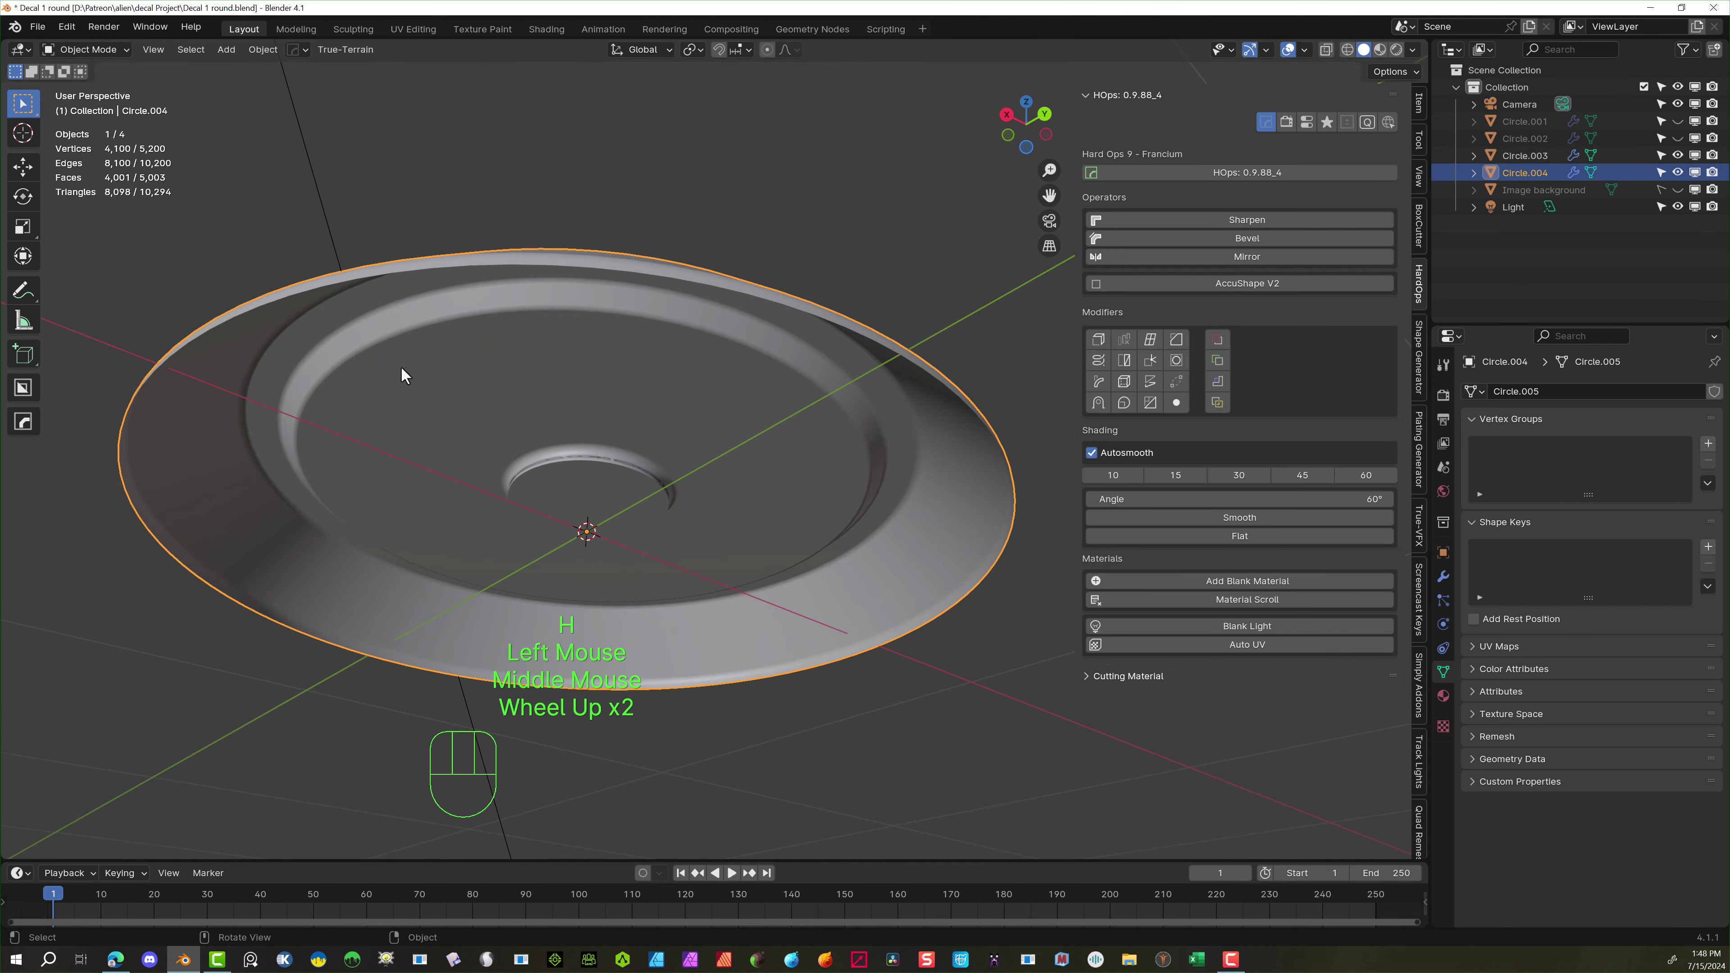
middle_click_drag(401, 364, 402, 300)
left_click(340, 214)
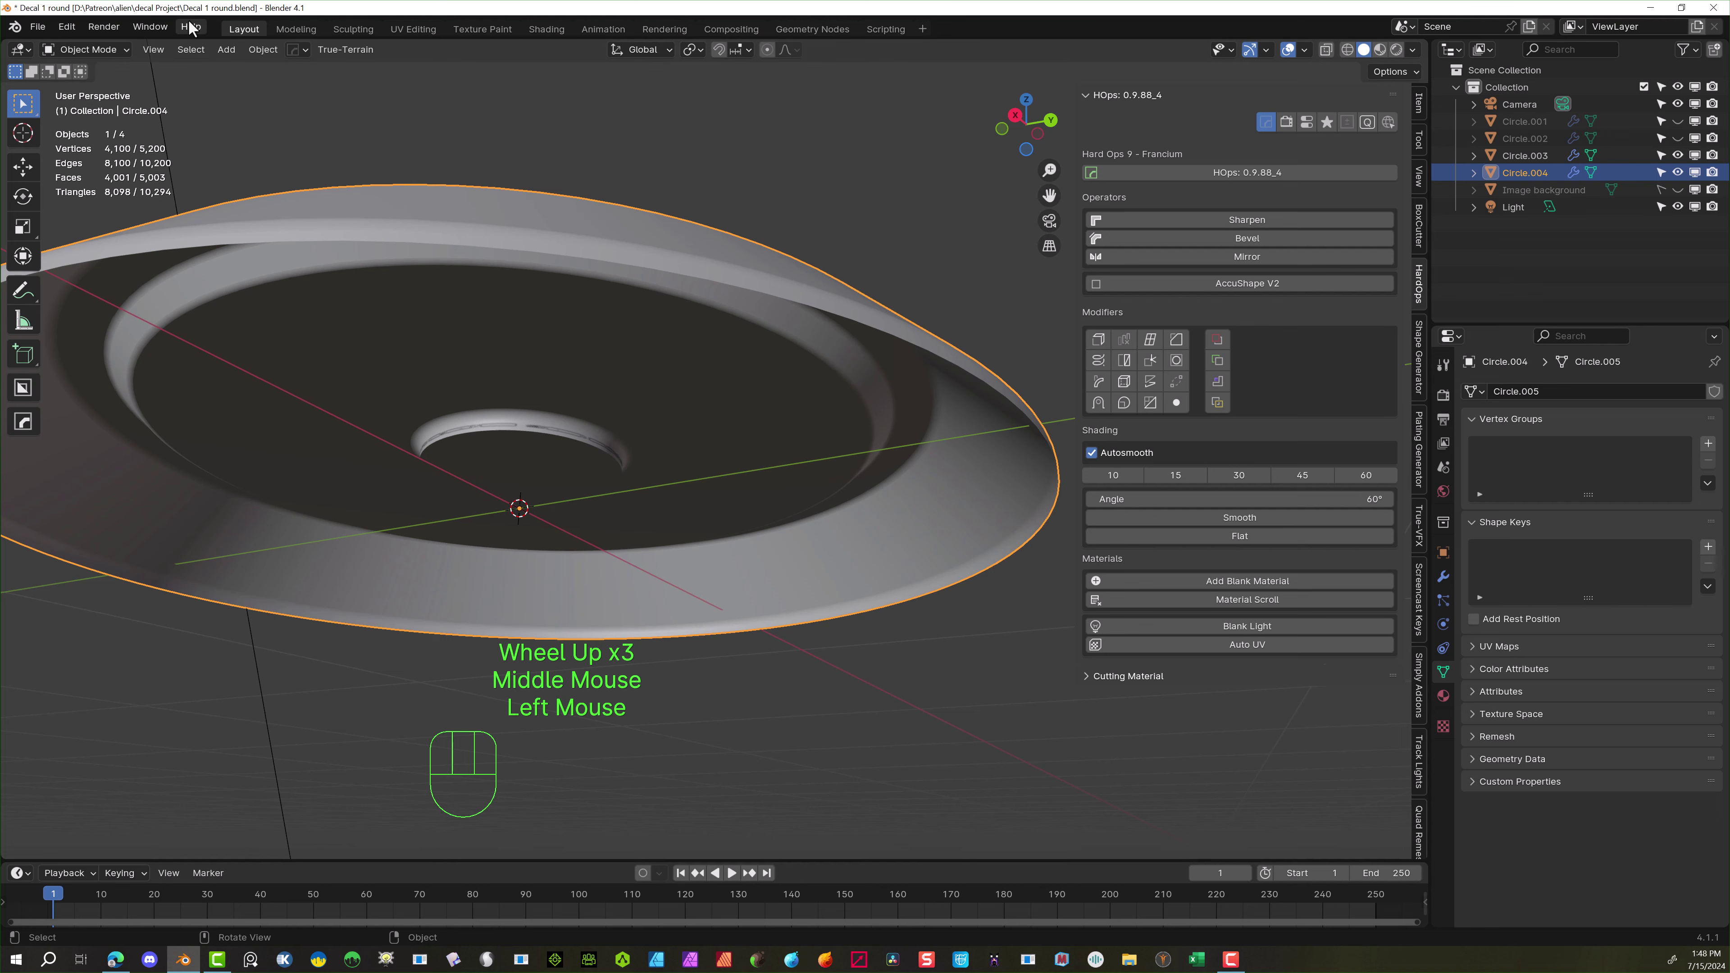
left_click(100, 50)
left_click(85, 105)
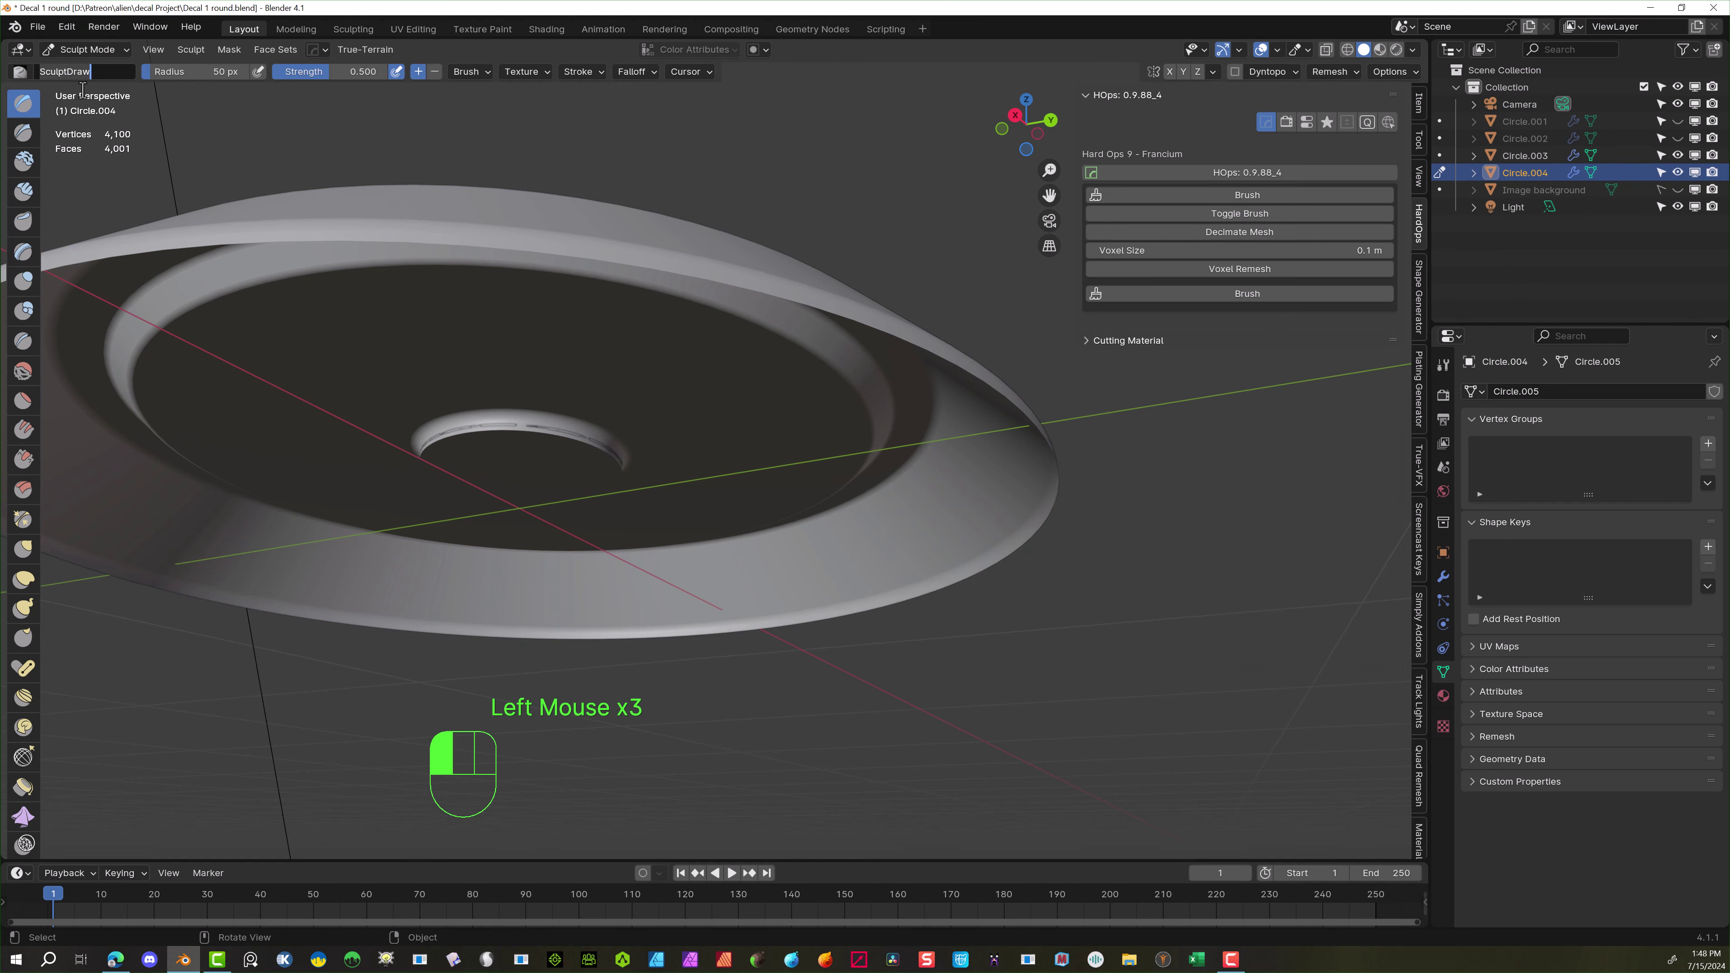
left_click(87, 49)
left_click(90, 88)
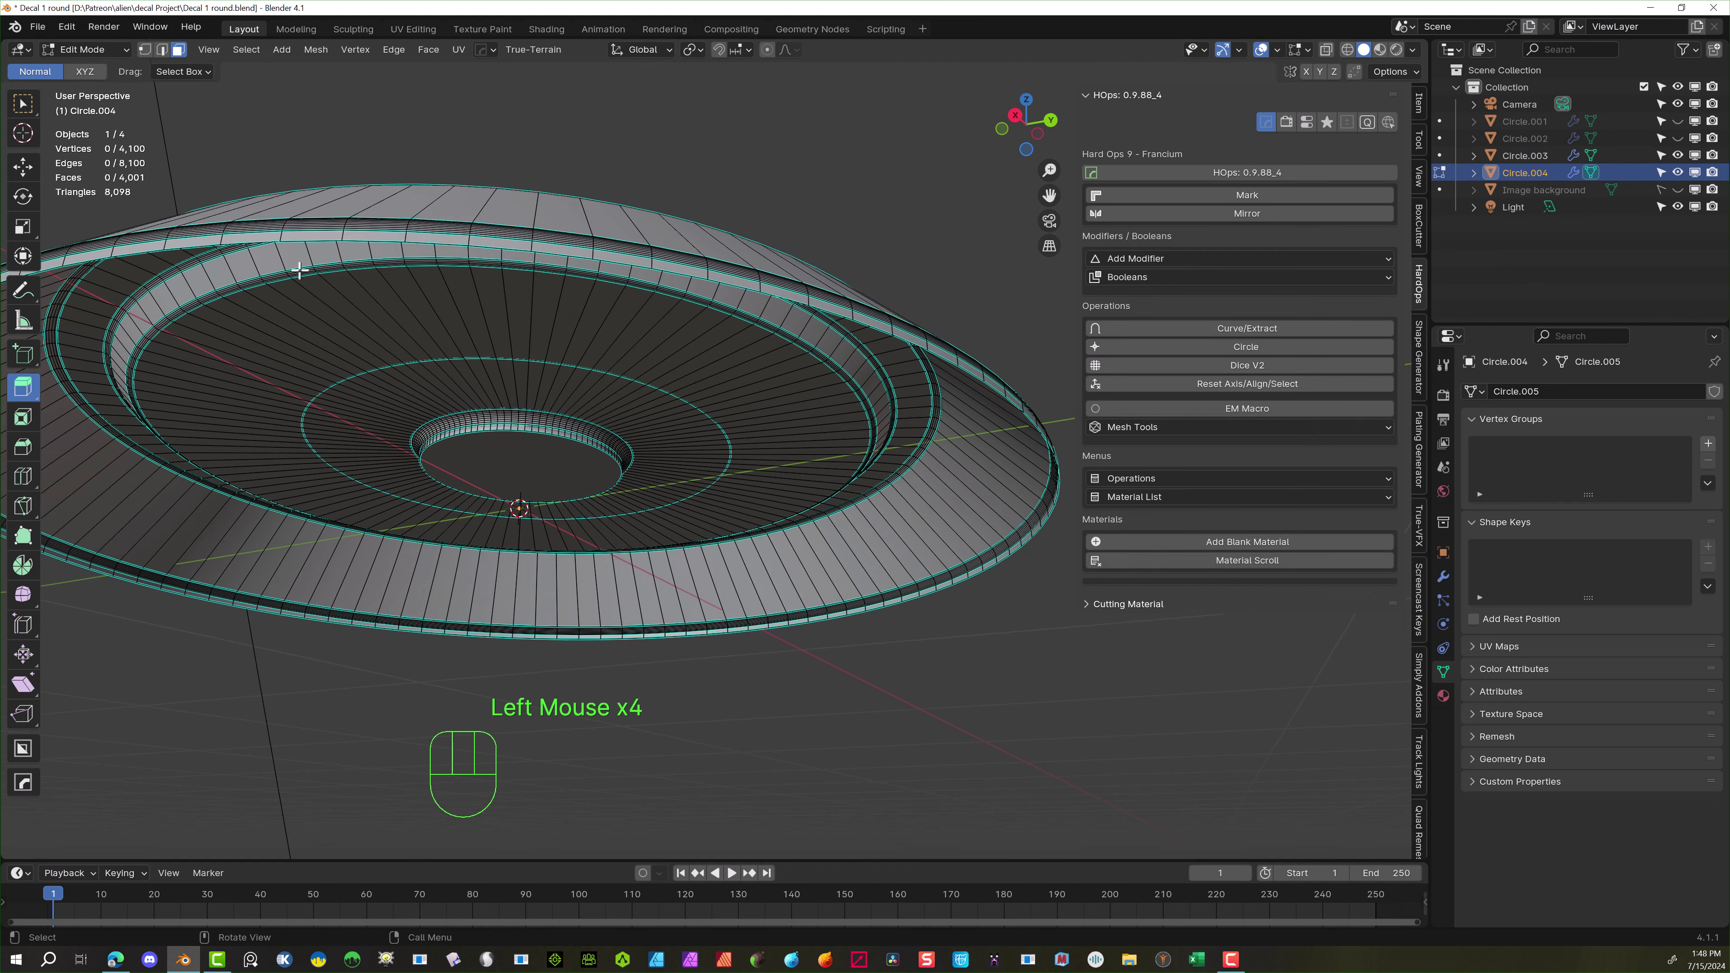
Select the edge loop around the open underside of the central disc and fill it with a single face
left_click(162, 49)
left_click(323, 238, "alt")
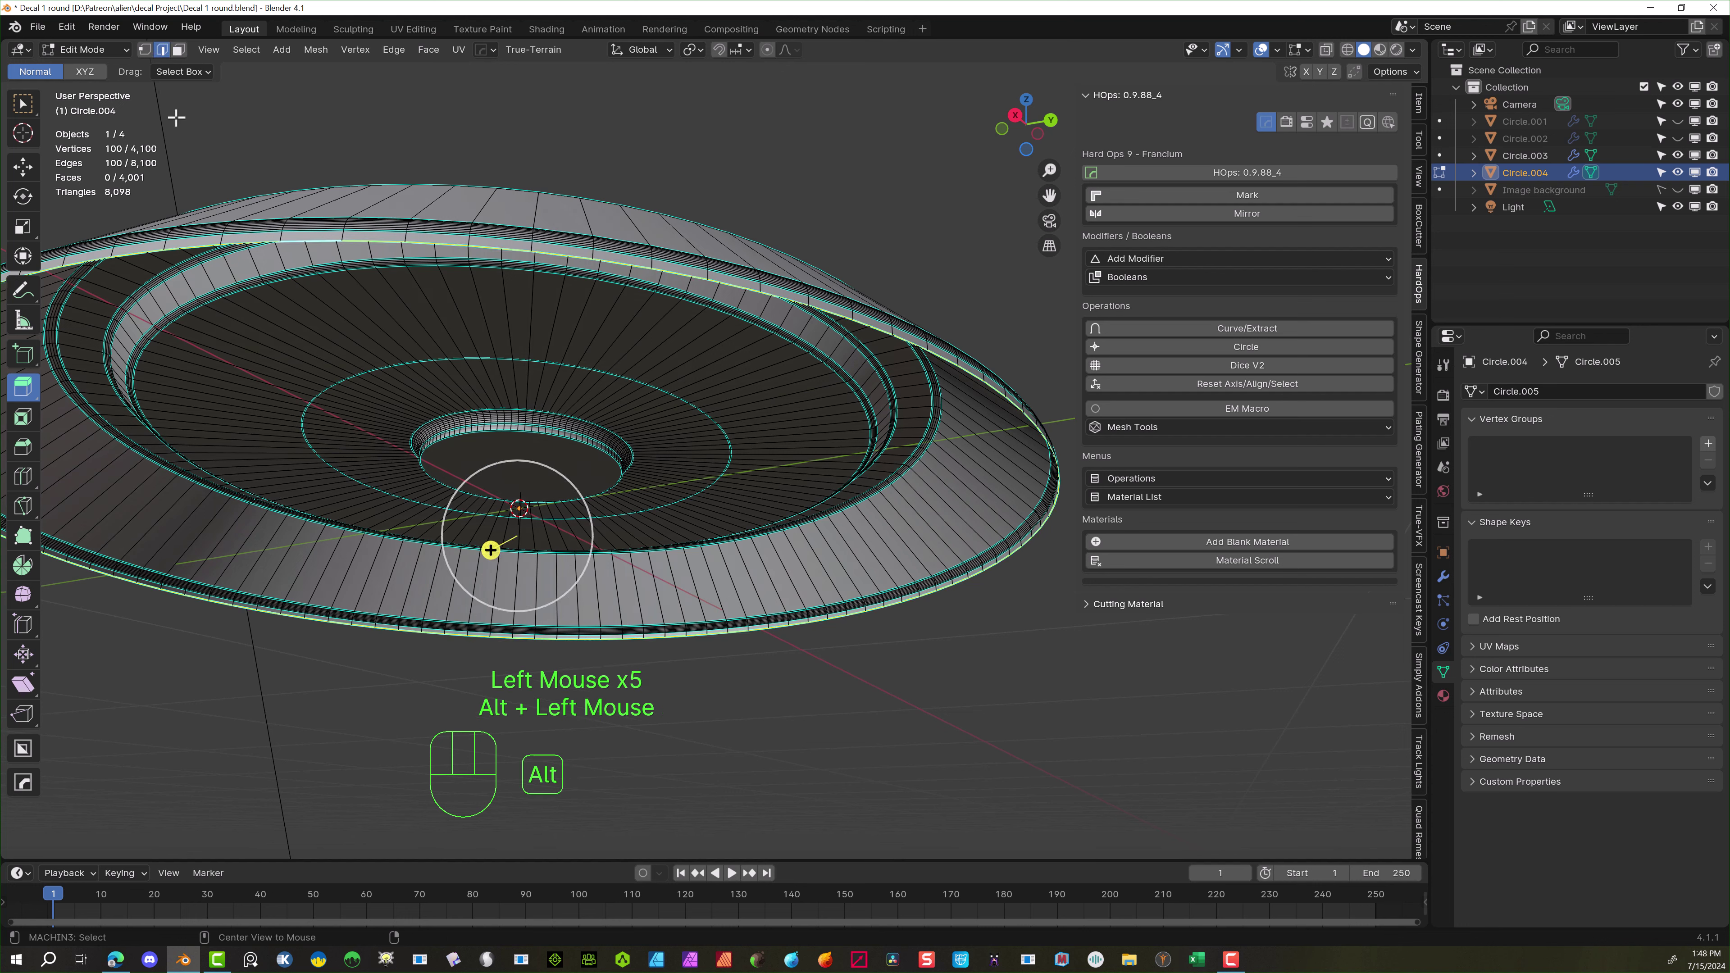
left_click(144, 49)
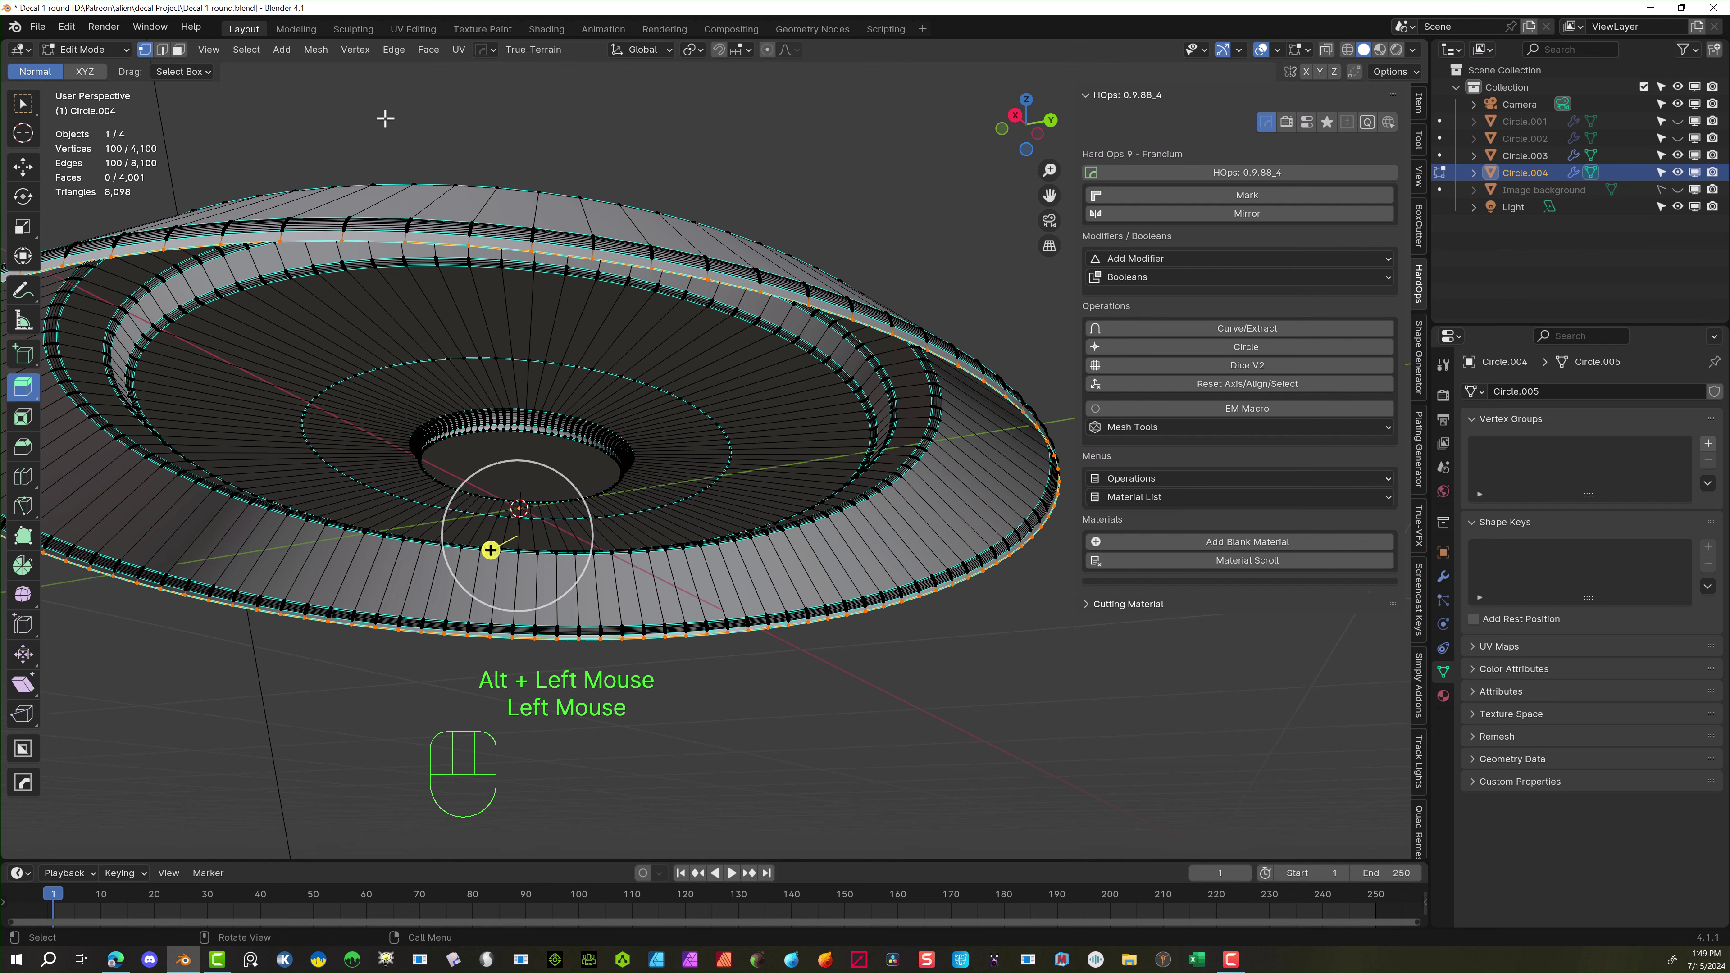
key("f")
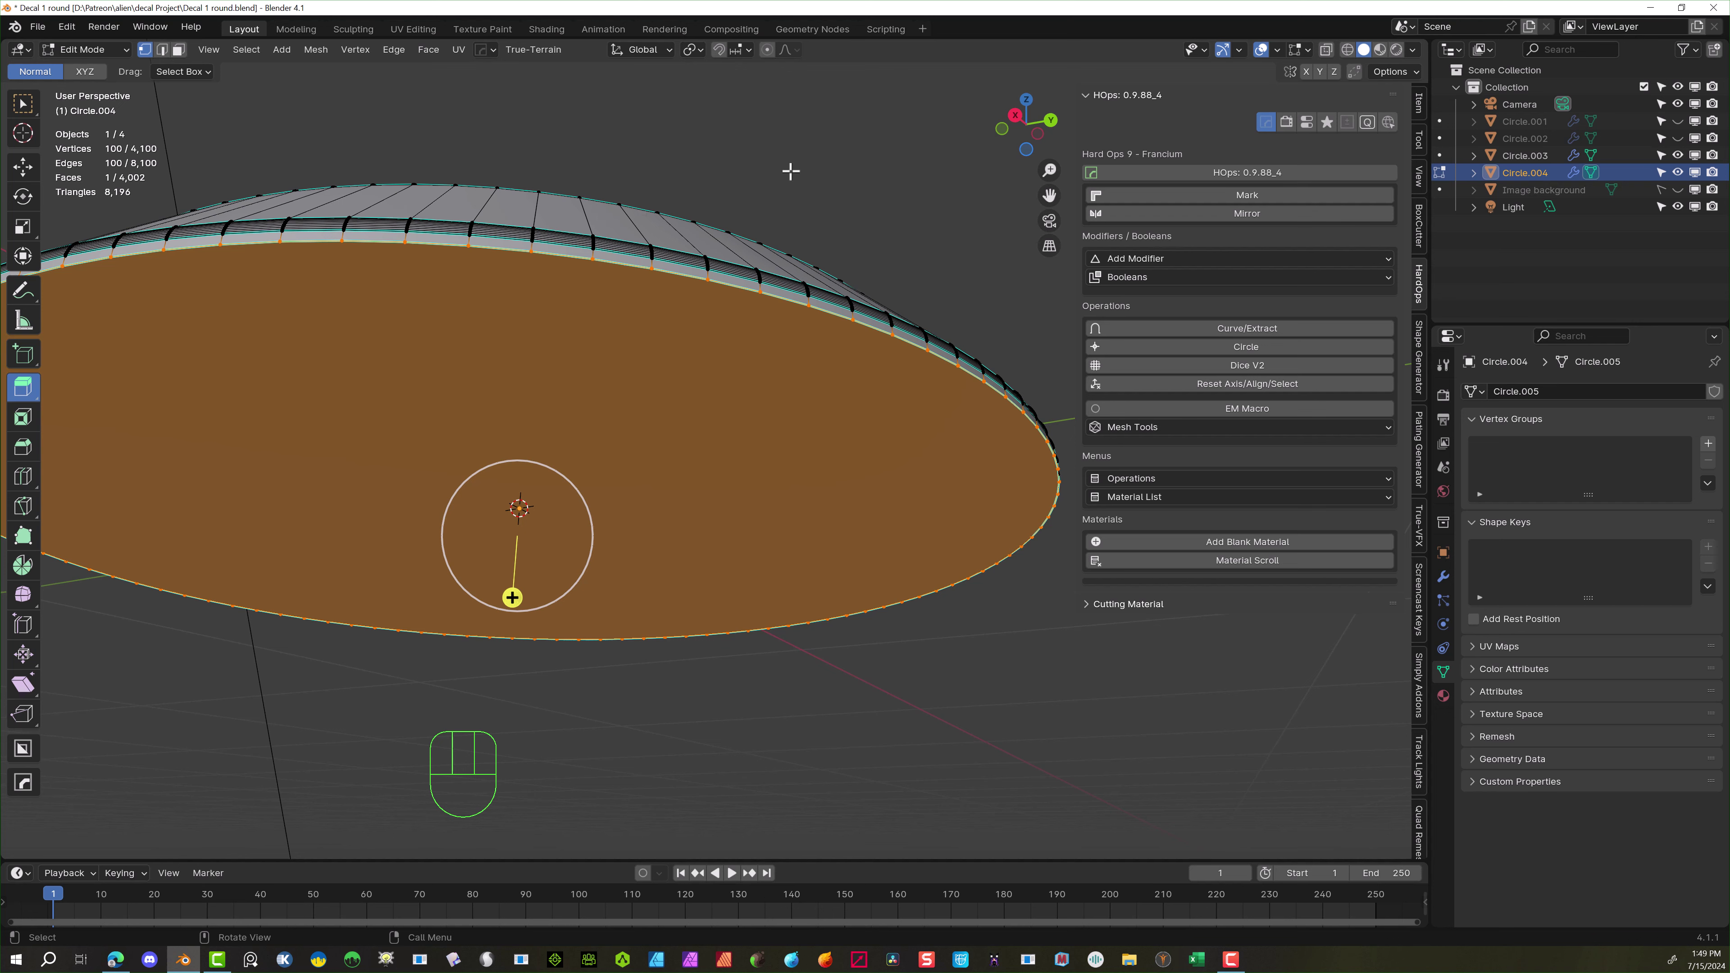
Scale the new bottom face of the central disc uniformly to about 0.99 and clear the selection
key("s")
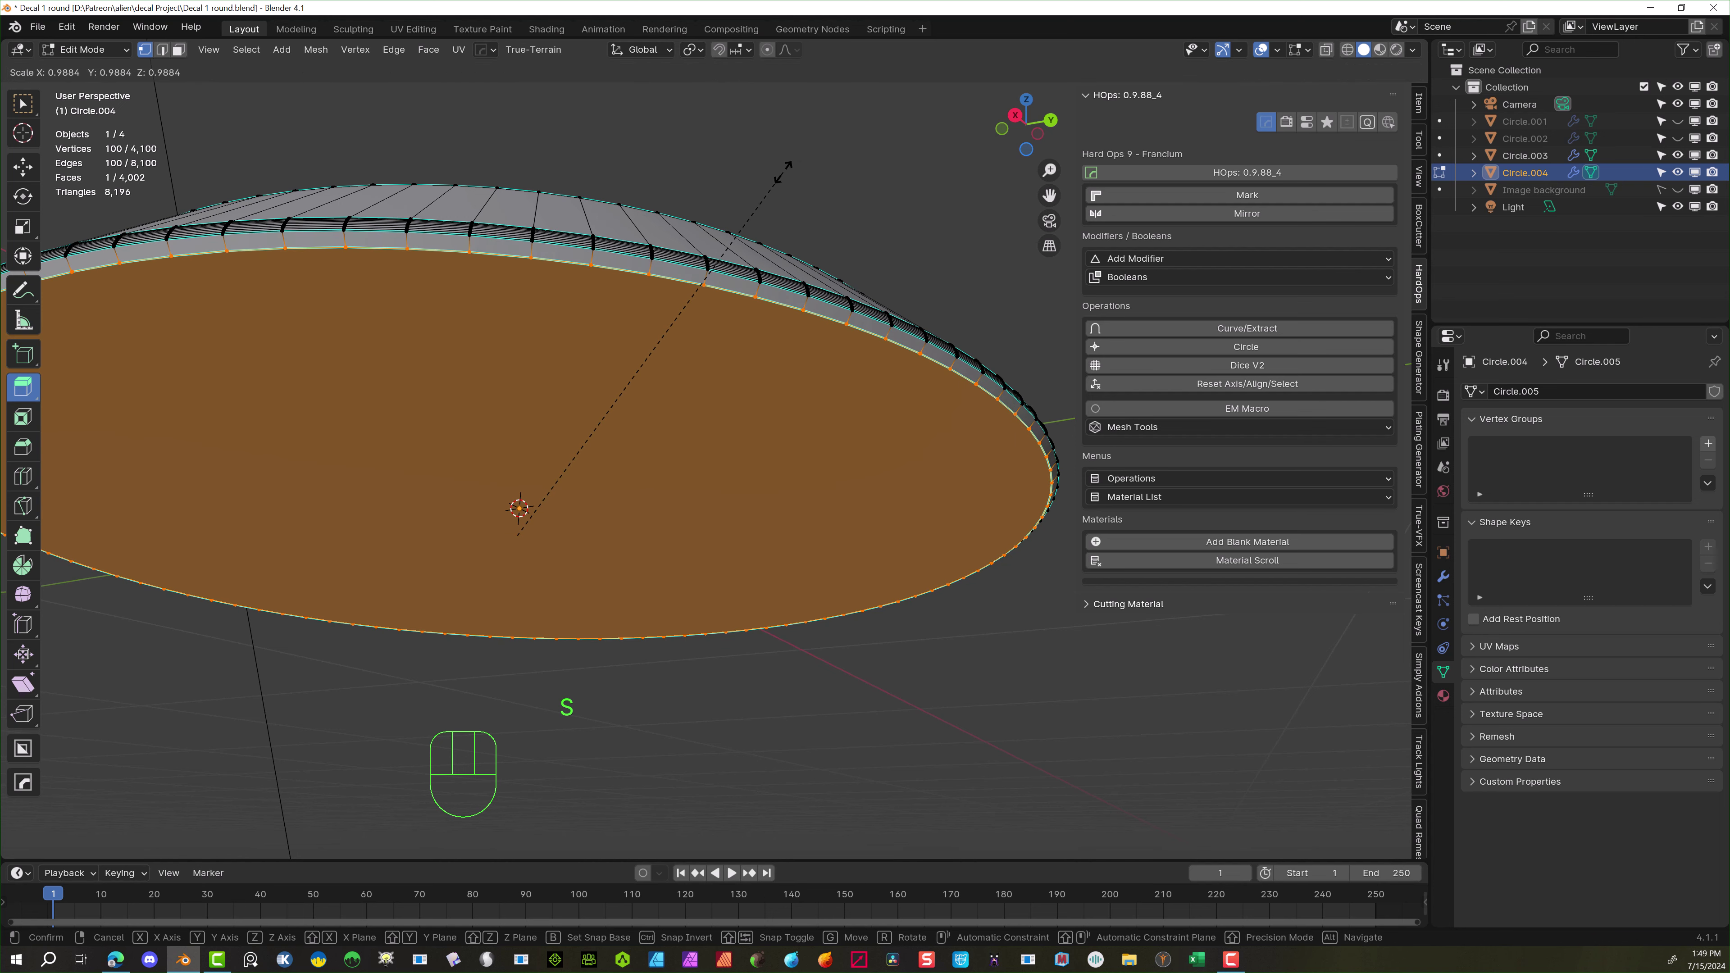
left_click(784, 169)
left_click(675, 700)
scroll(681, 702, "down", 1)
middle_click_drag(685, 703, 570, 801)
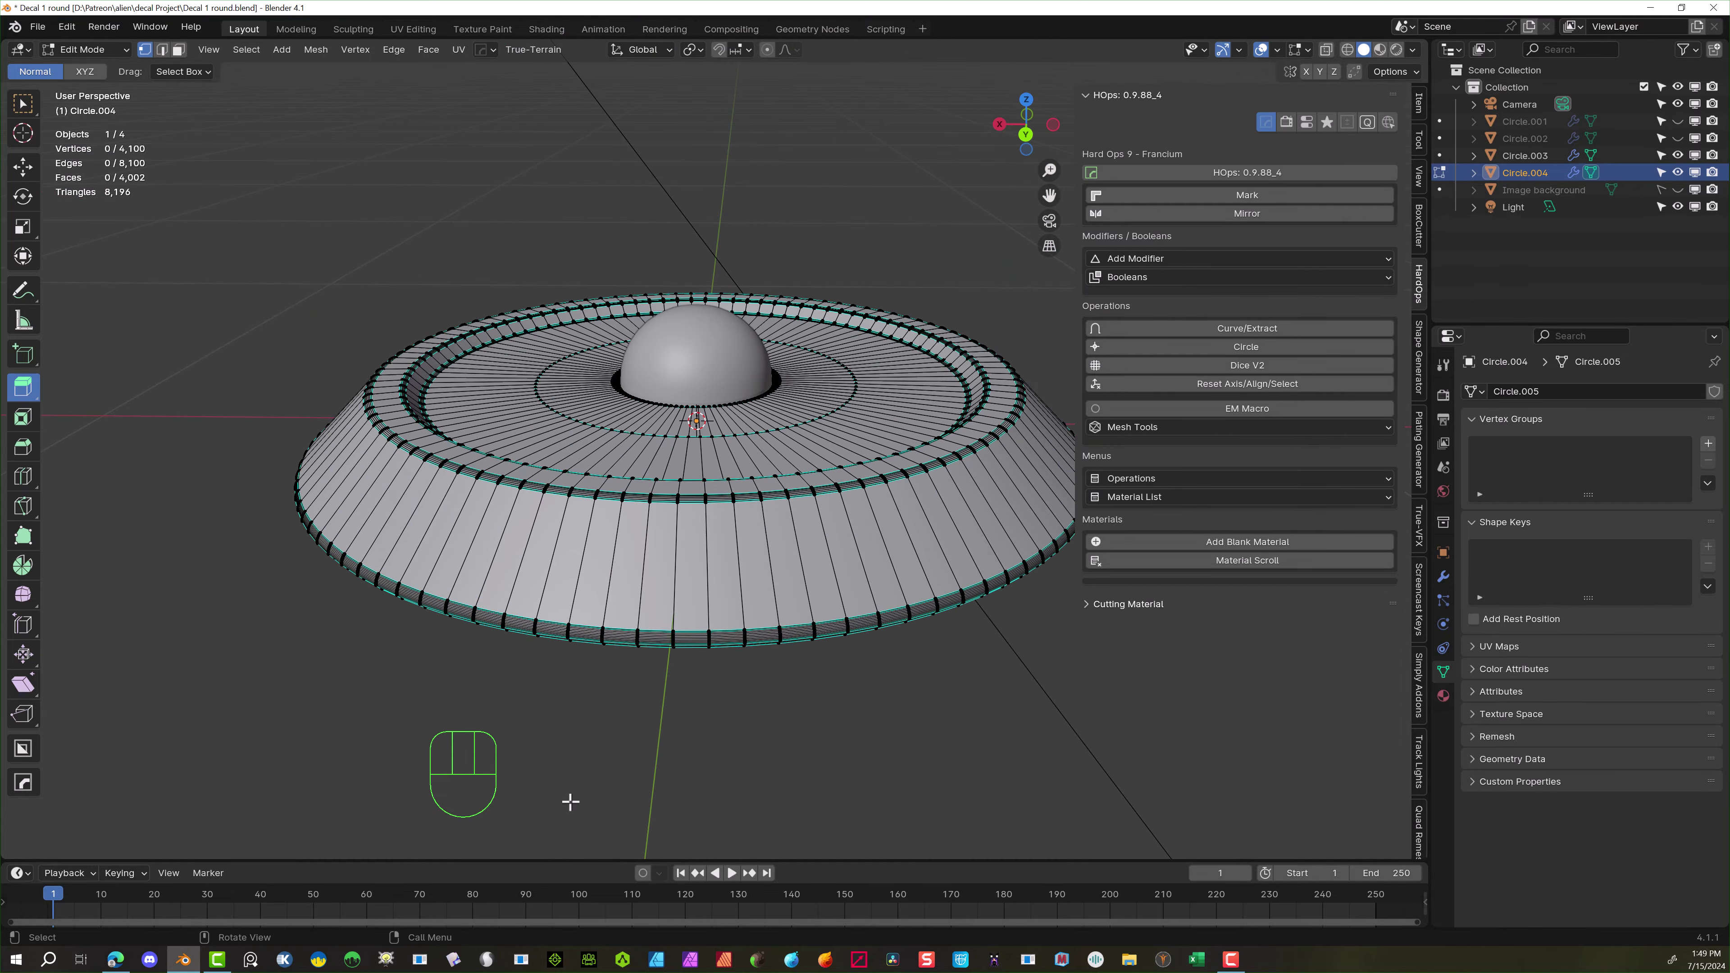
Return to Object Mode and show the hidden toothed ring and outer base dish again around the disc
left_click(83, 50)
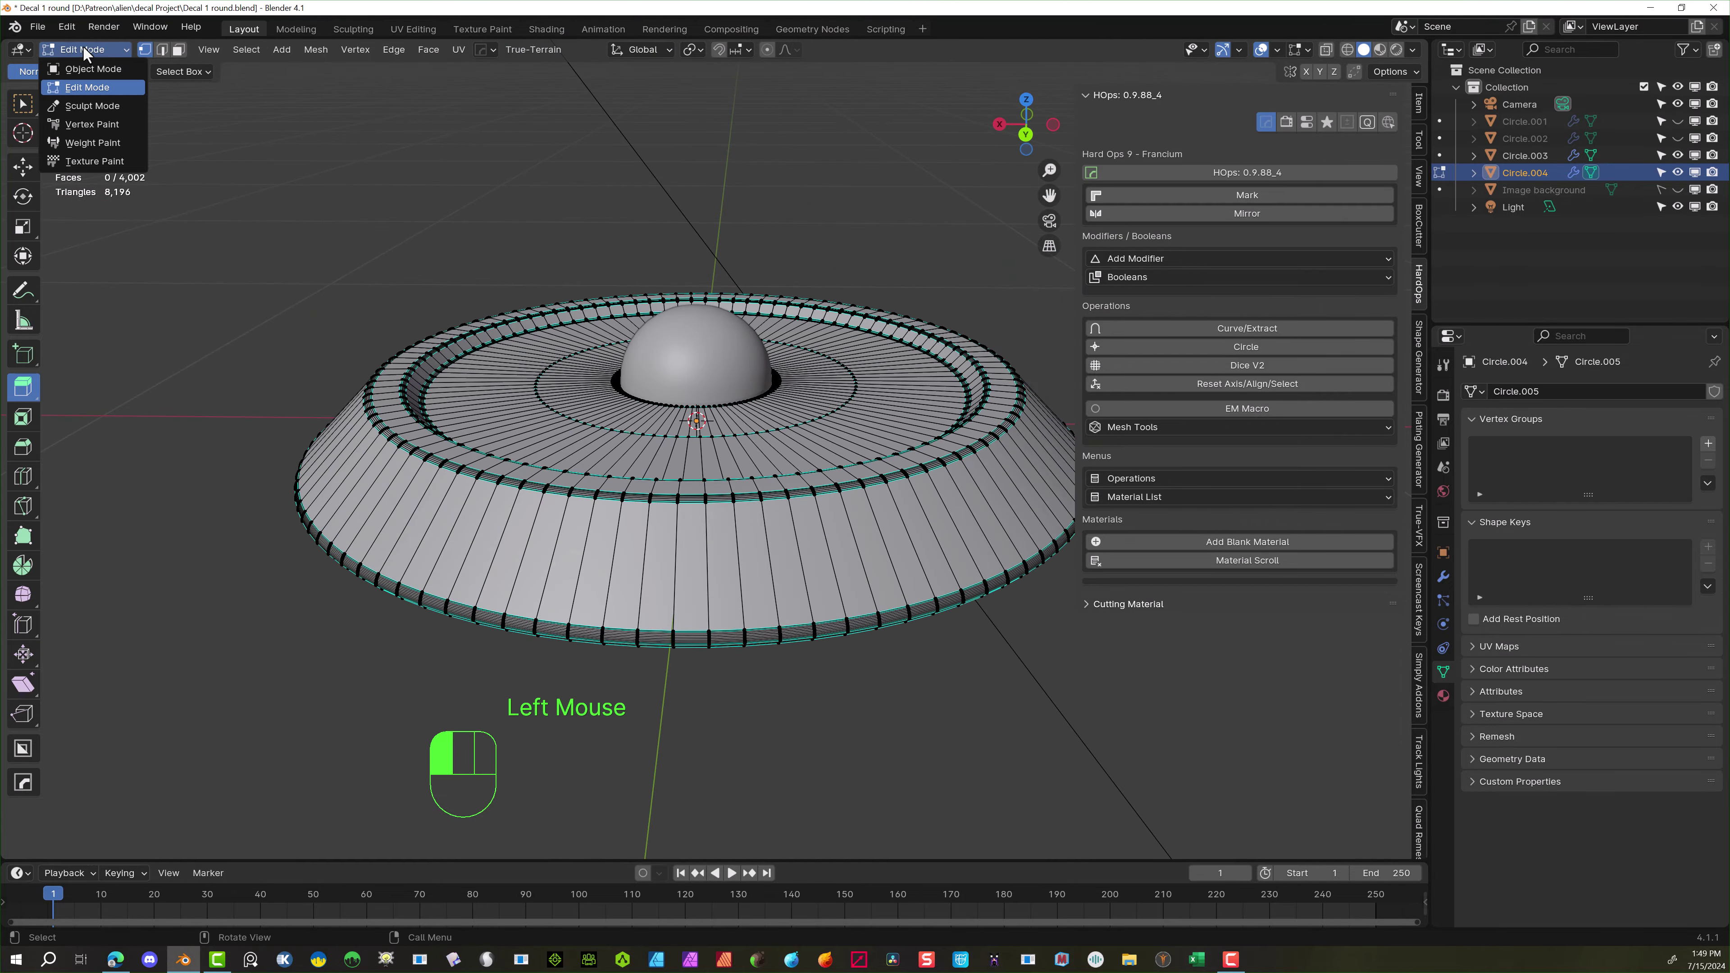
left_click(92, 69)
left_click(309, 178)
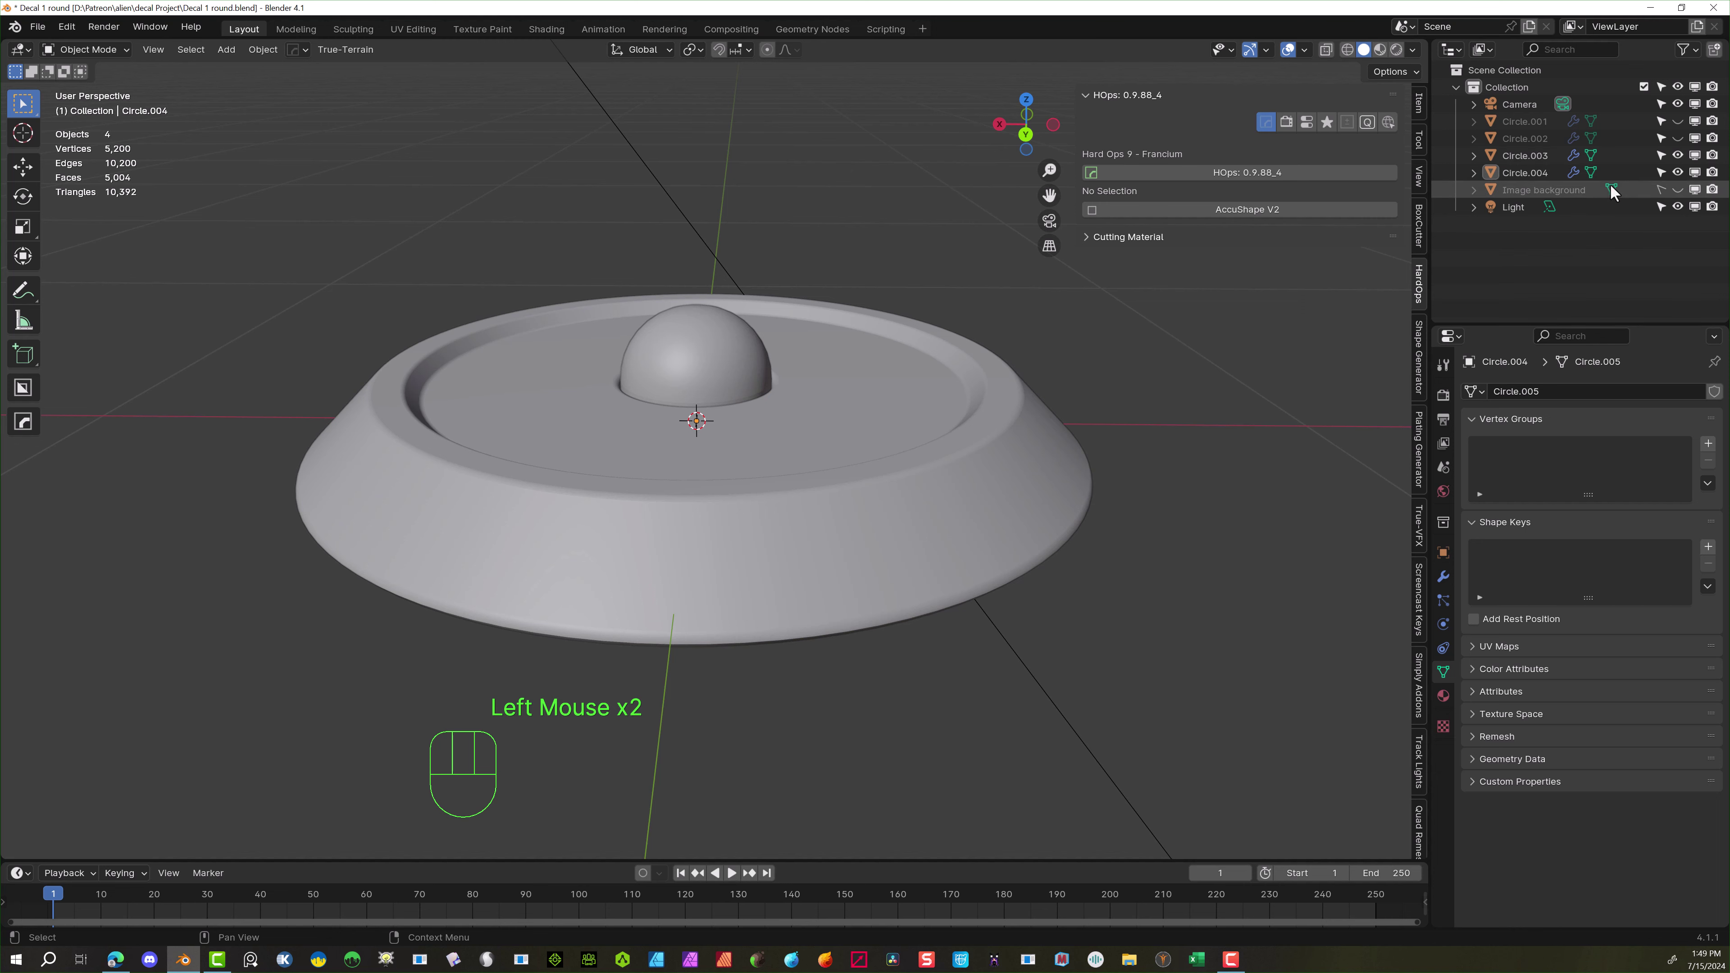
left_click(1678, 139)
left_click(1678, 121)
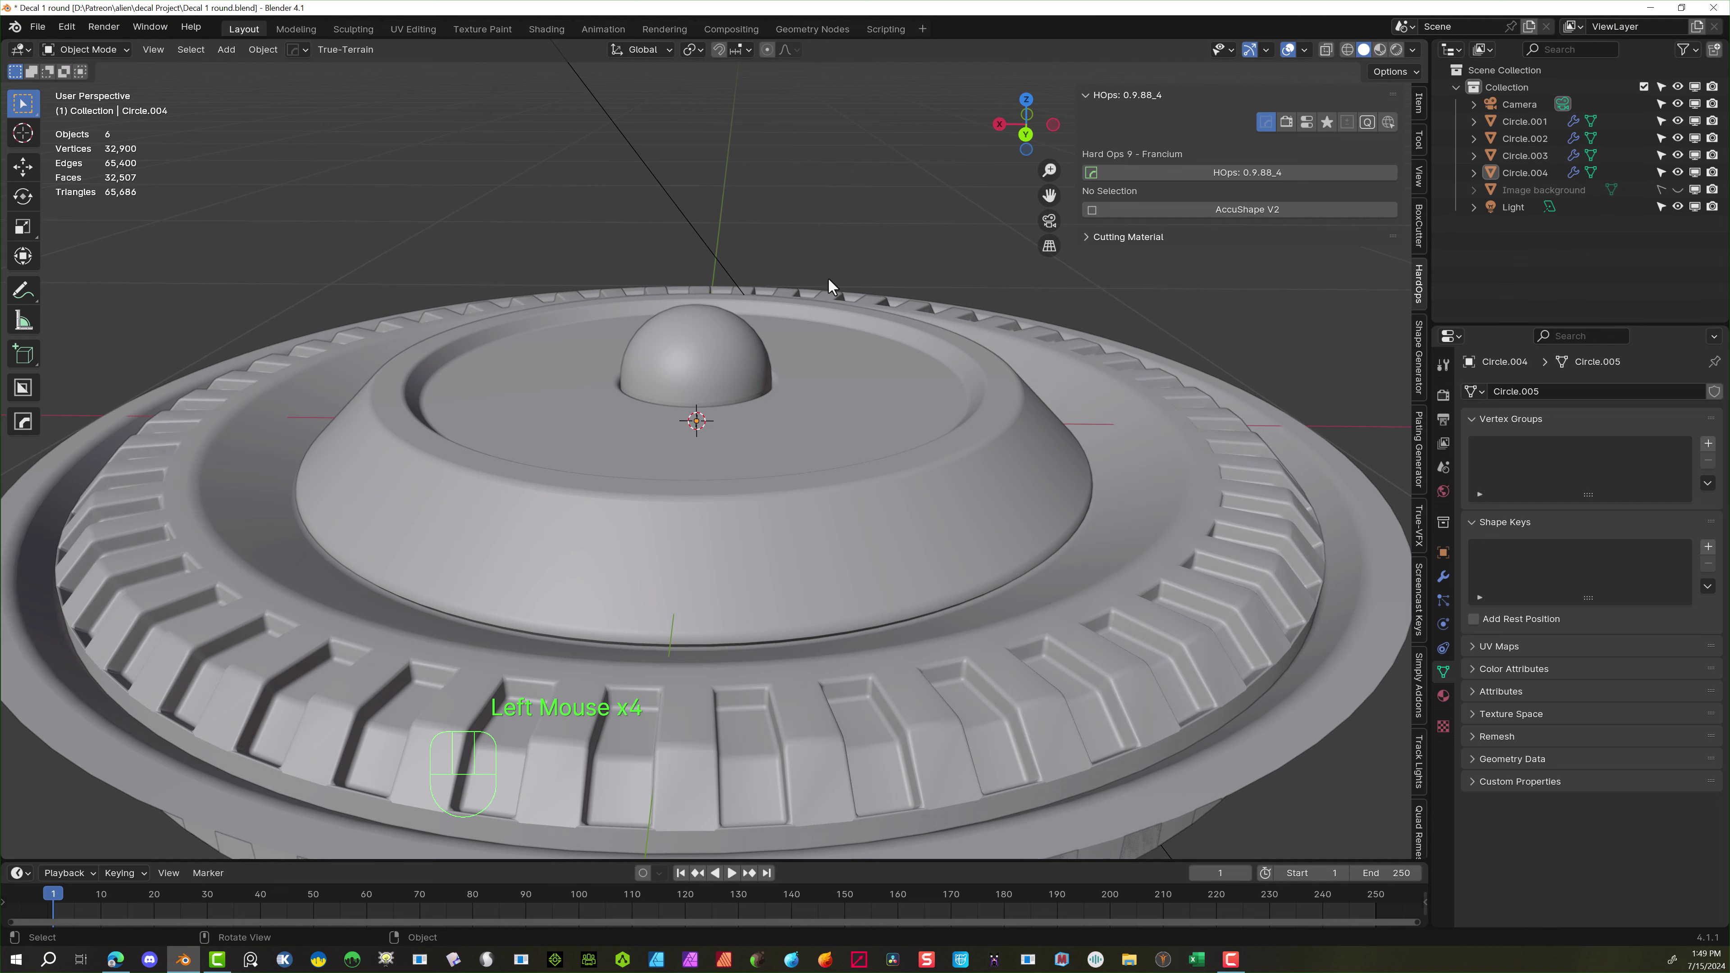
scroll(804, 276, "down", 2)
scroll(783, 293, "down", 2)
middle_click_drag(795, 310, 793, 379)
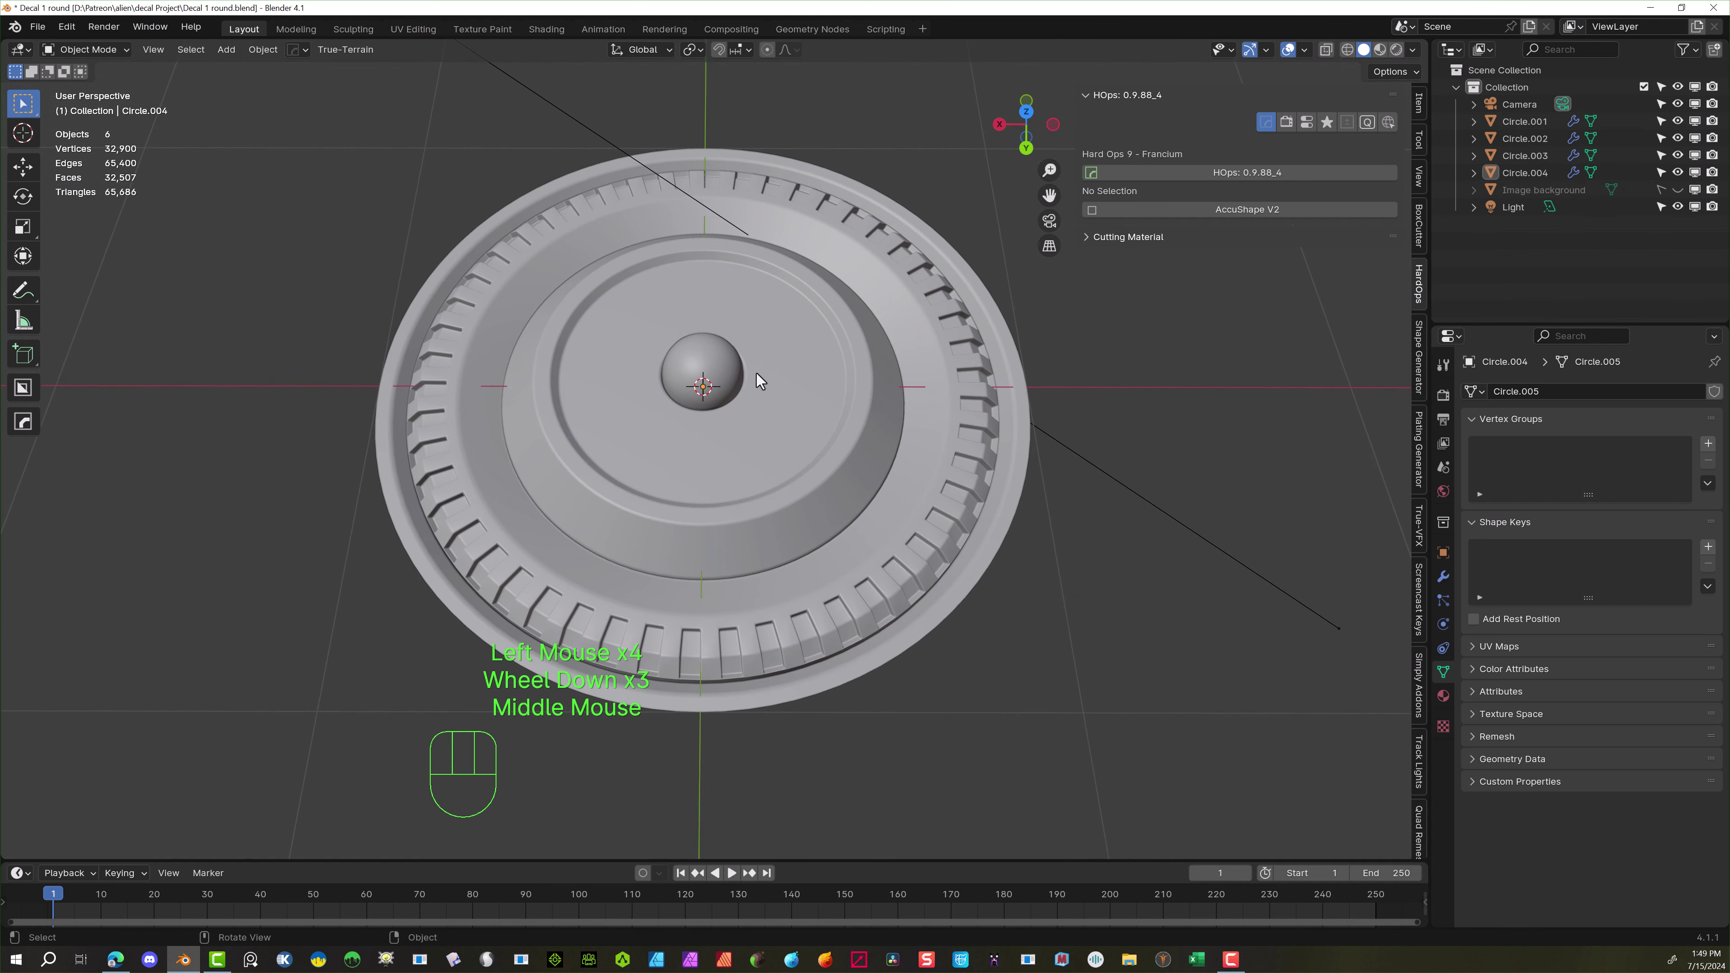
left_click(37, 26)
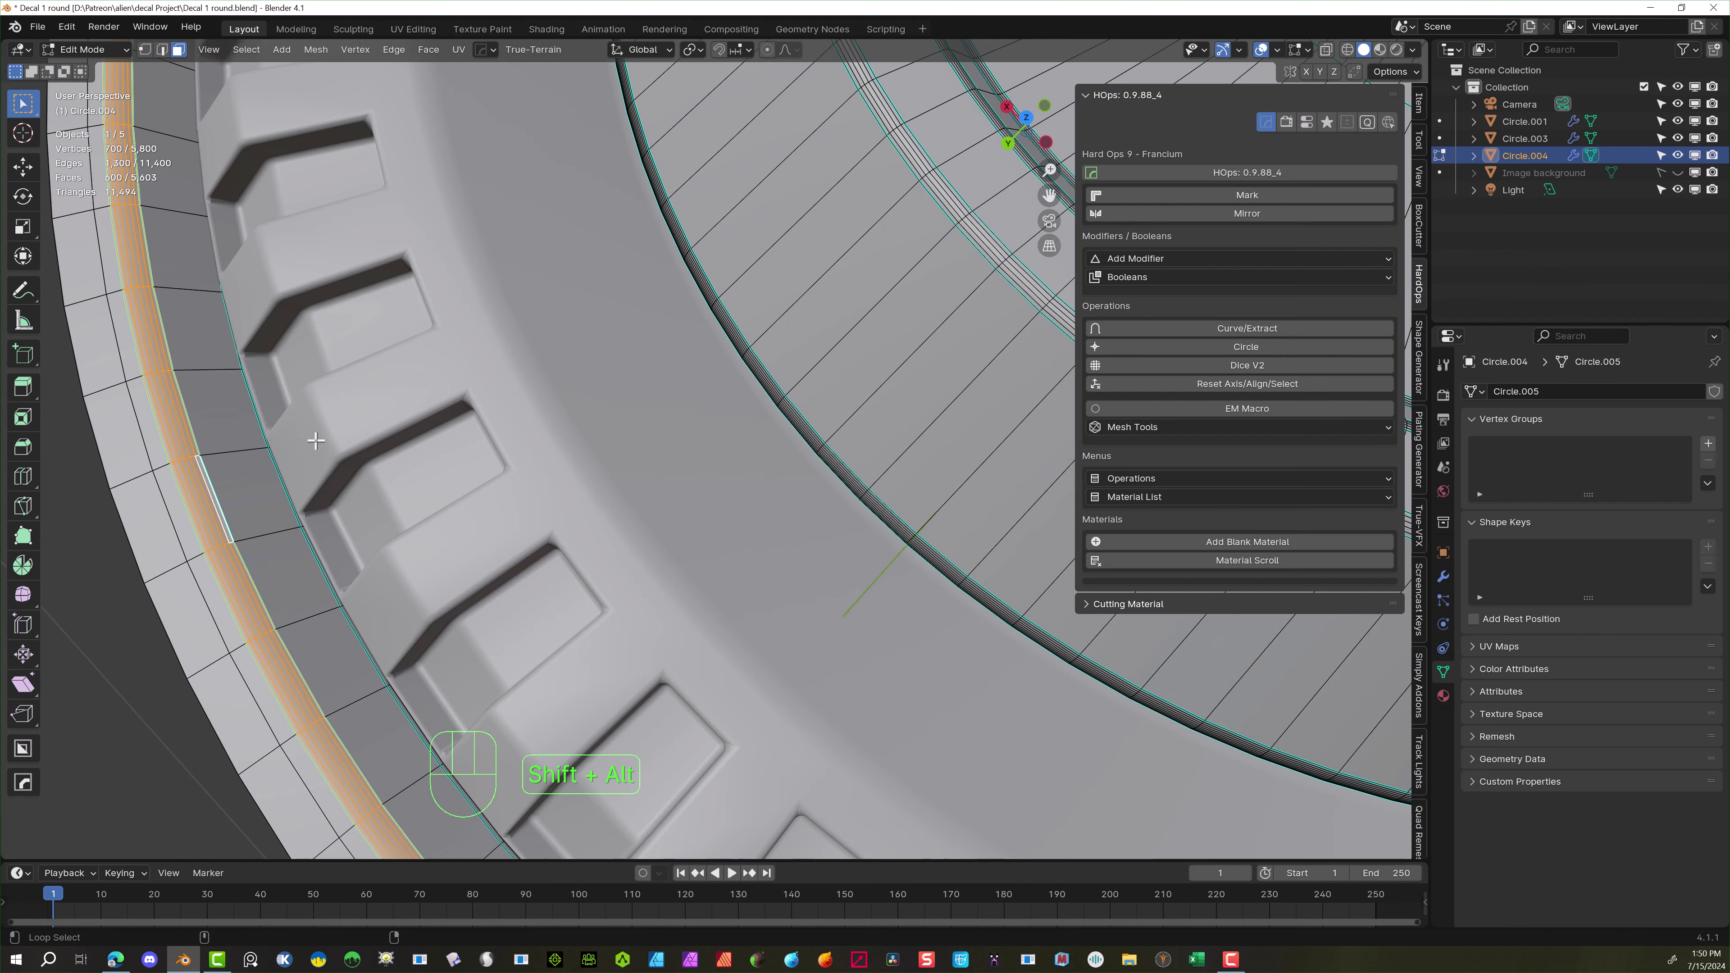
Move the selected ring of faces on the outer dish's inner lip up about 0.012 m along global Z
scroll(253, 421, "up", 2)
scroll(253, 421, "down", 2)
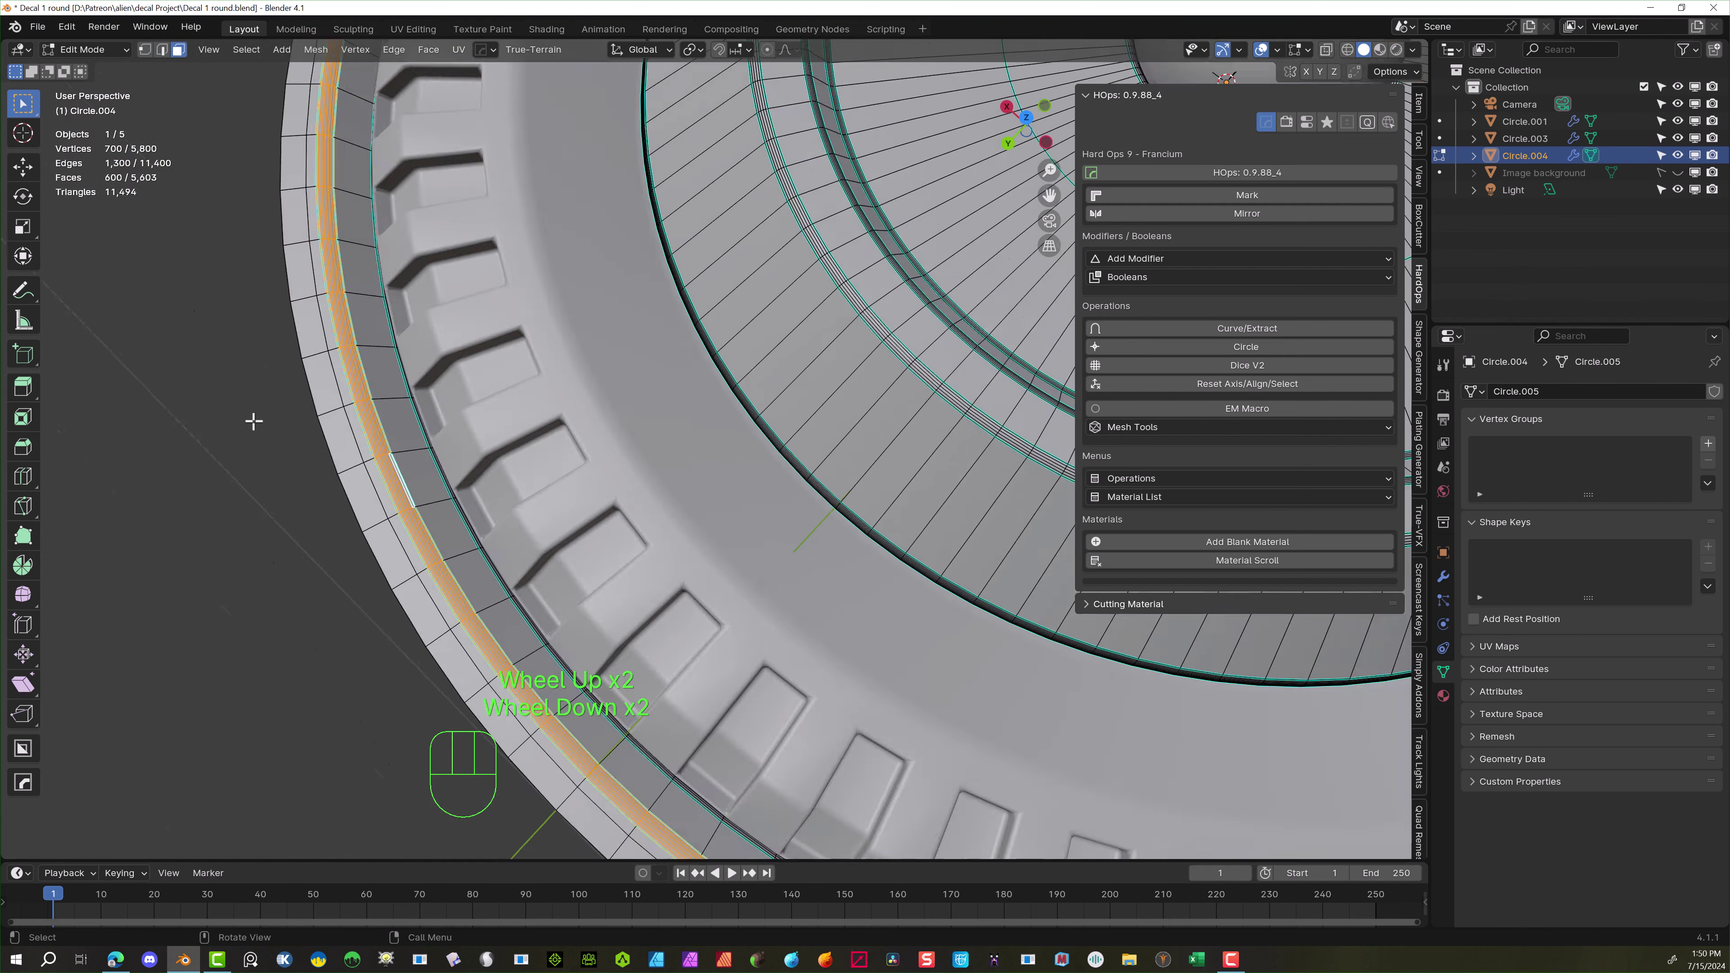
scroll(253, 421, "down", 2)
middle_click_drag(350, 293, 837, 144)
scroll(836, 143, "up", 1)
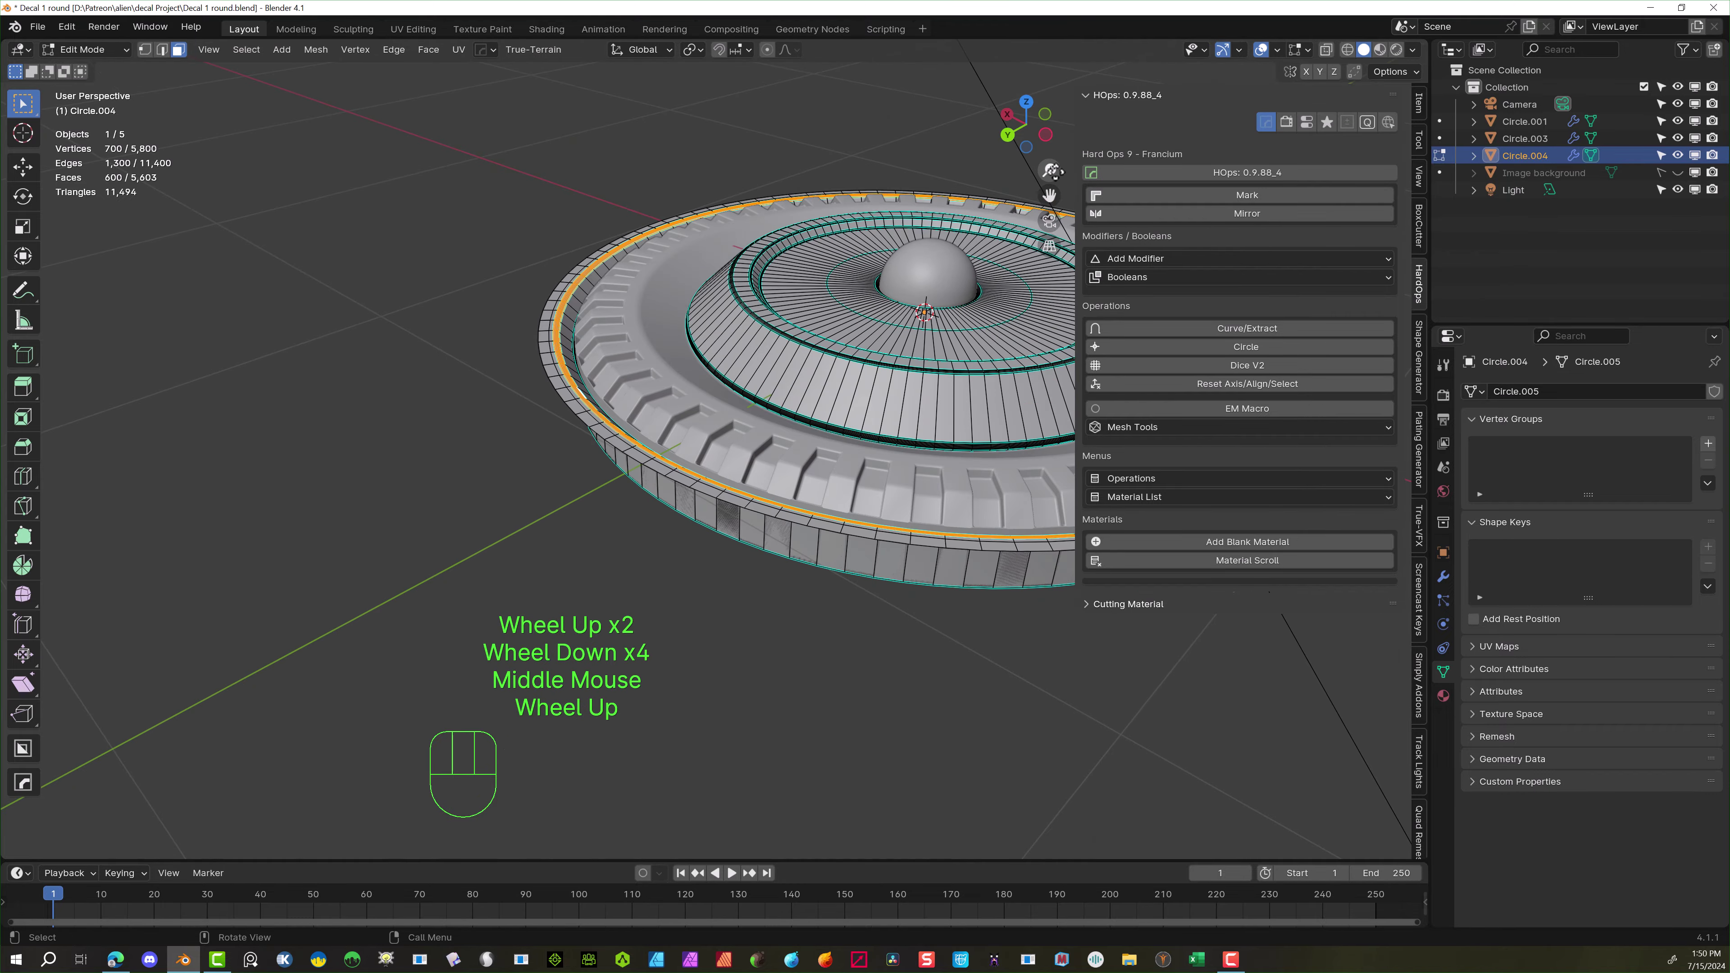
left_click_drag(1049, 195, 852, 204)
scroll(715, 218, "up", 2)
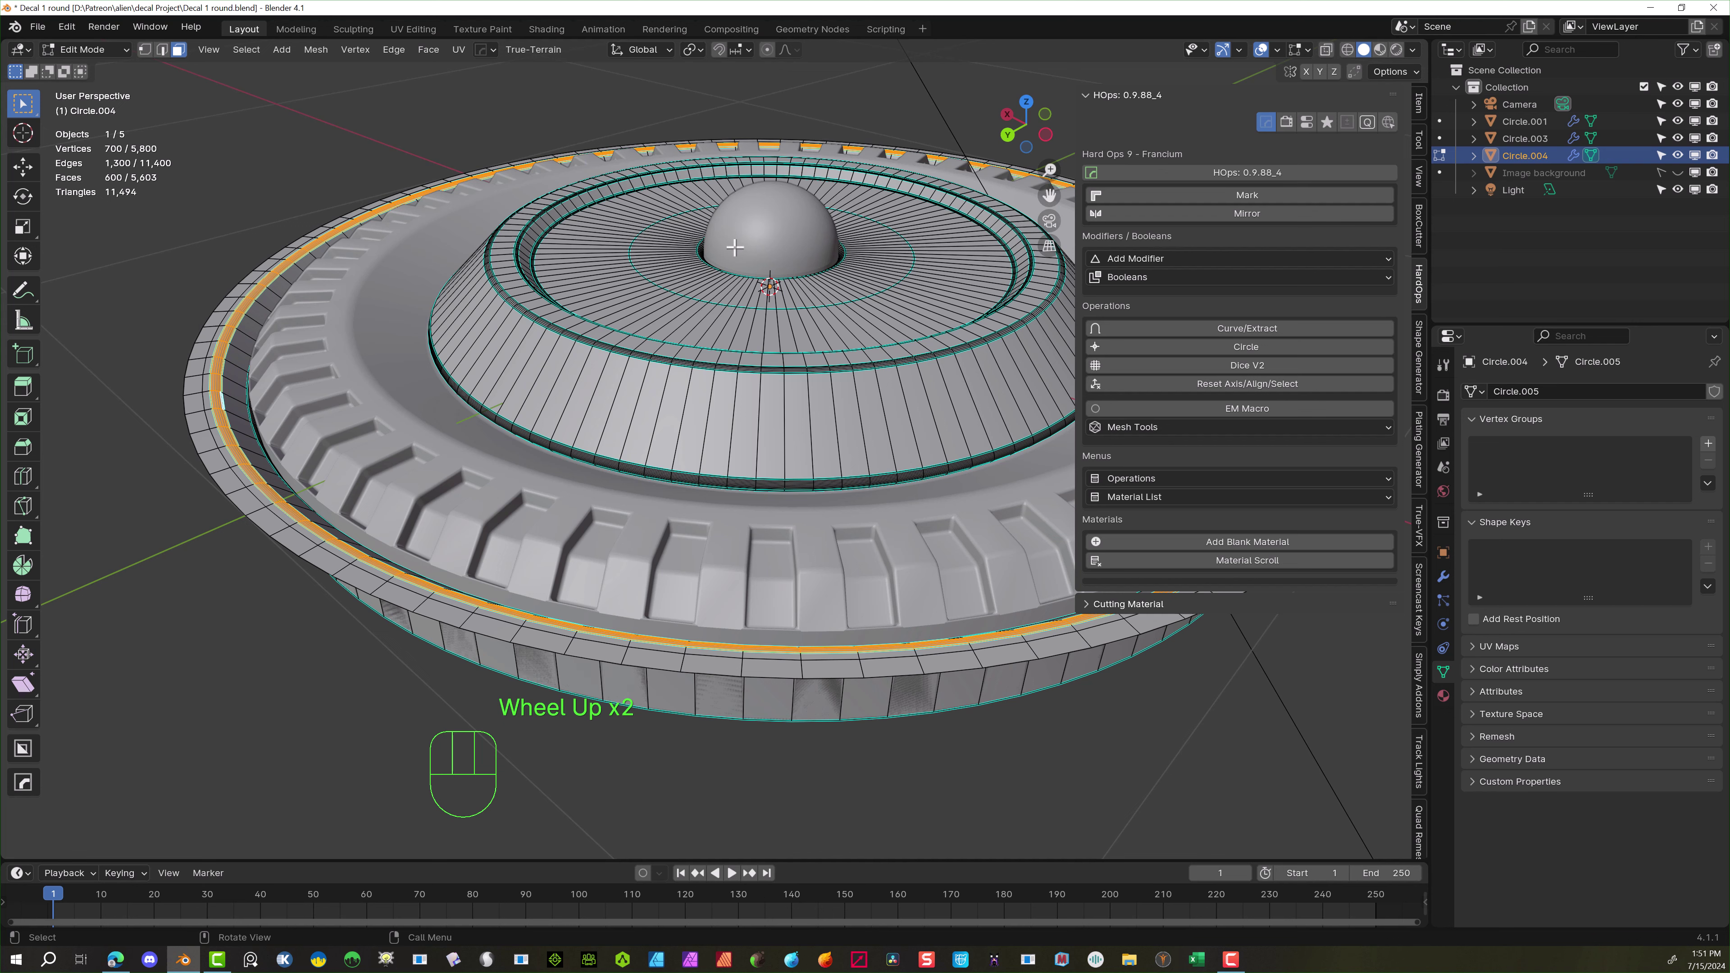
key("g")
key("z")
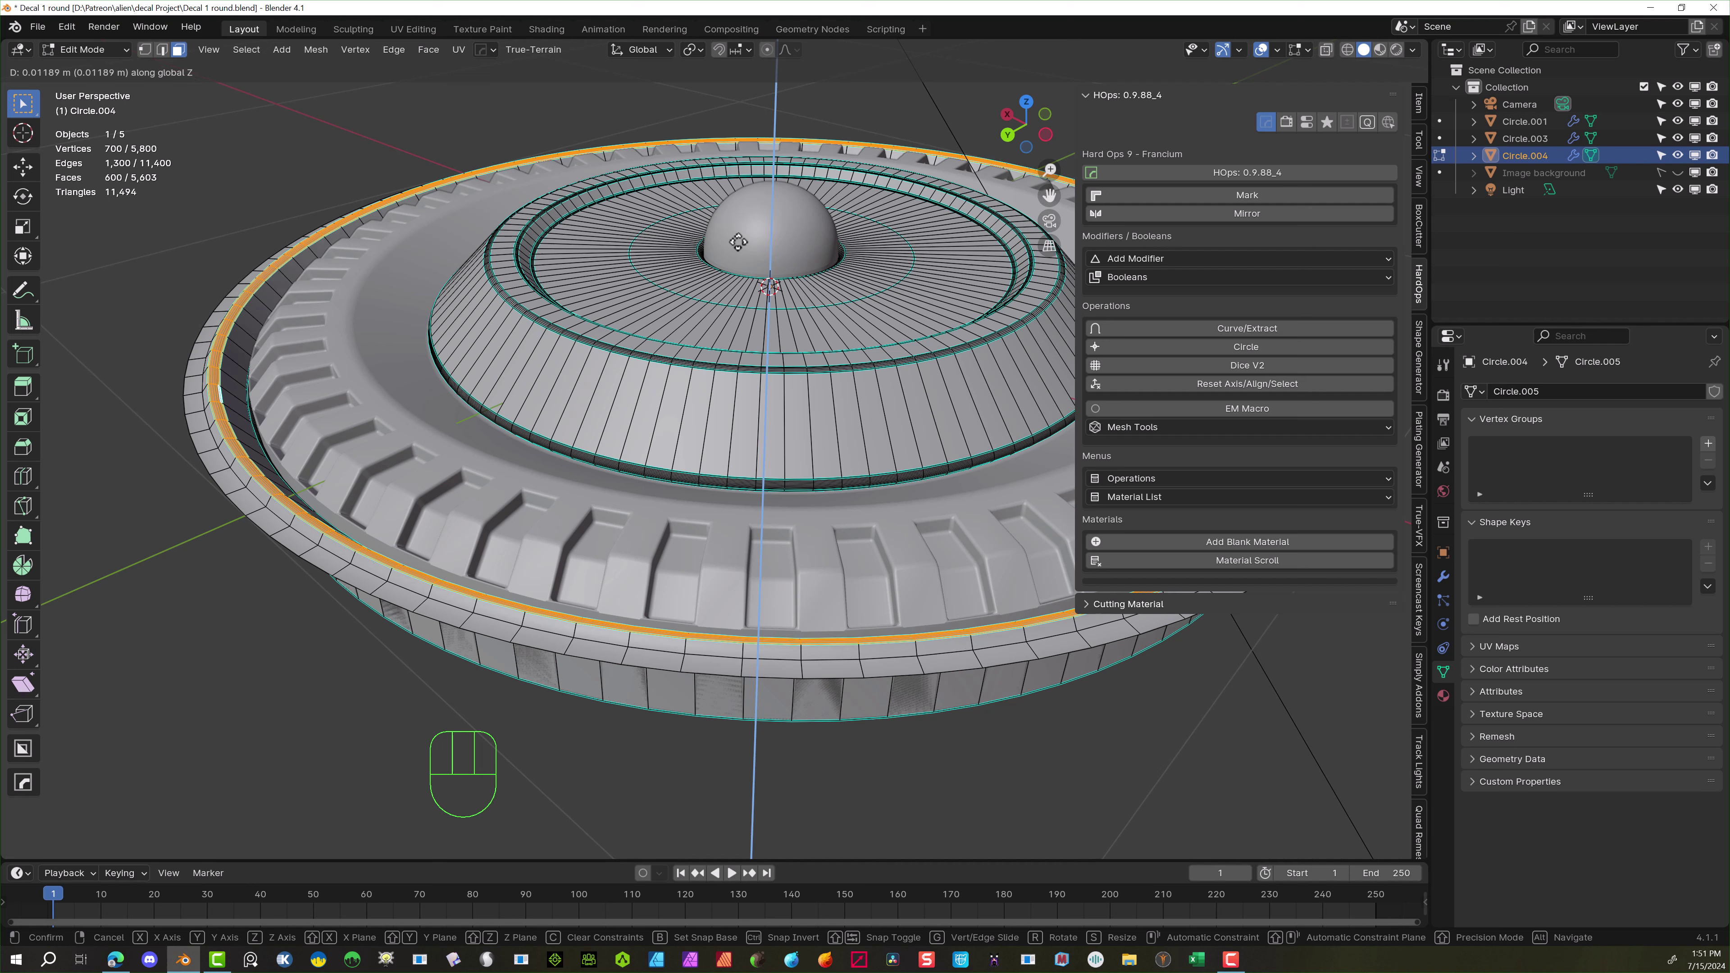
left_click(738, 242)
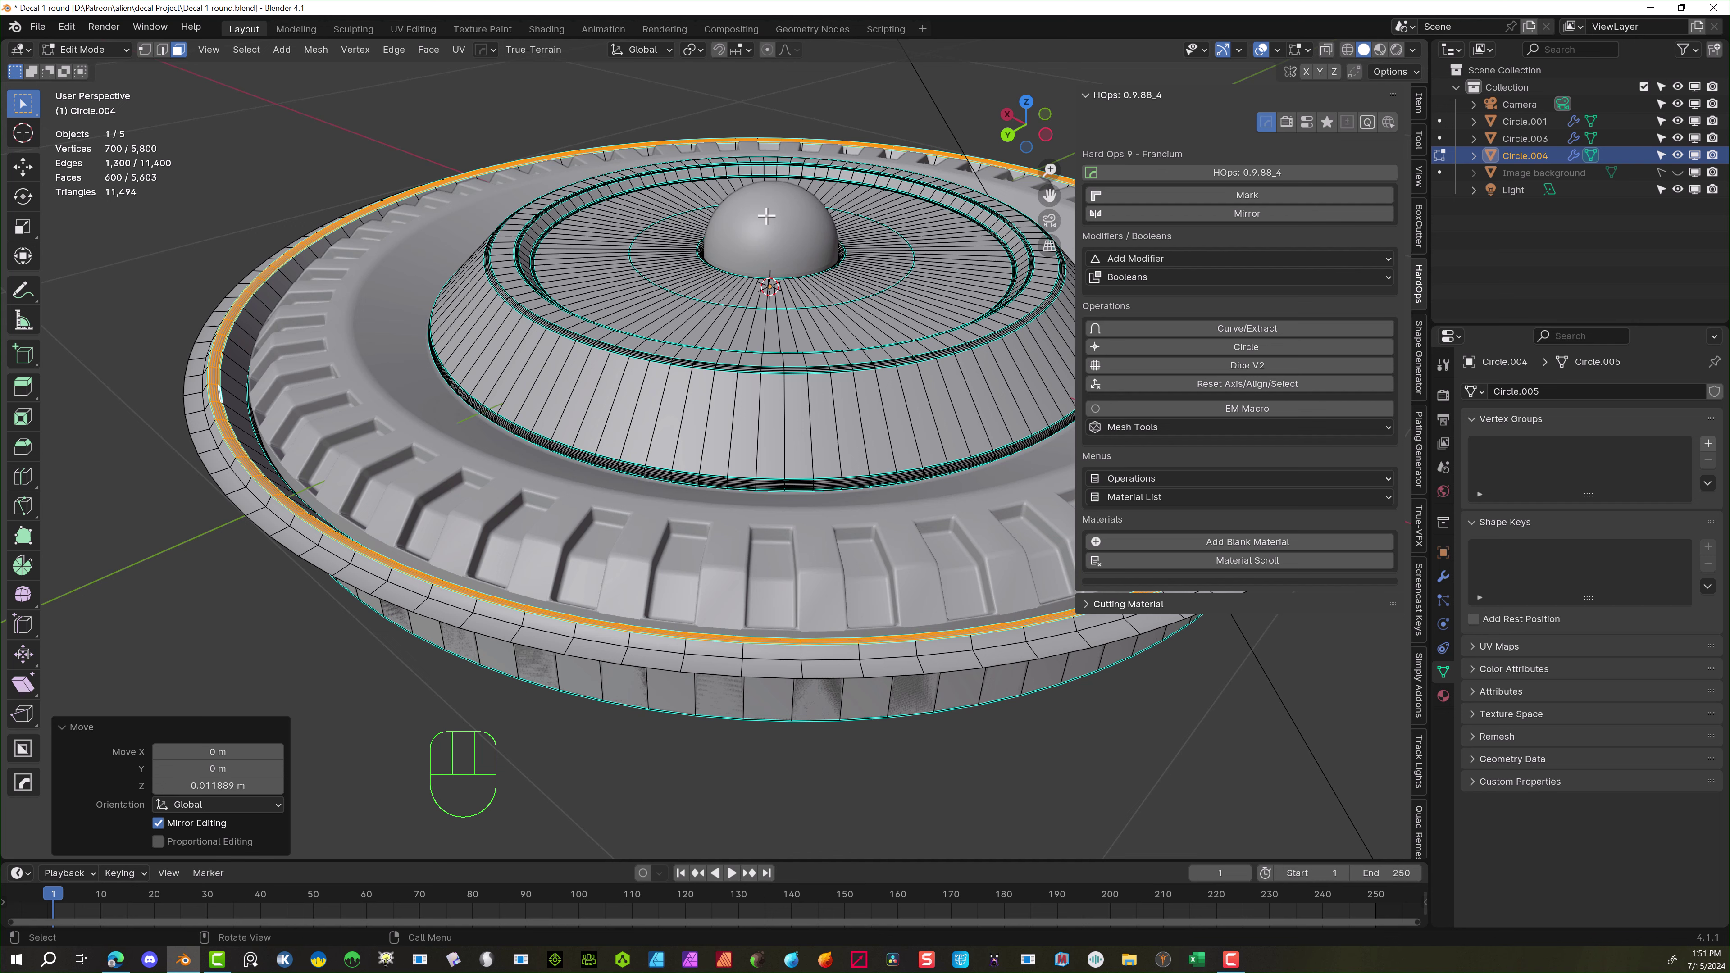
Scale the raised ring of lip faces uniformly to about 0.988
key("s")
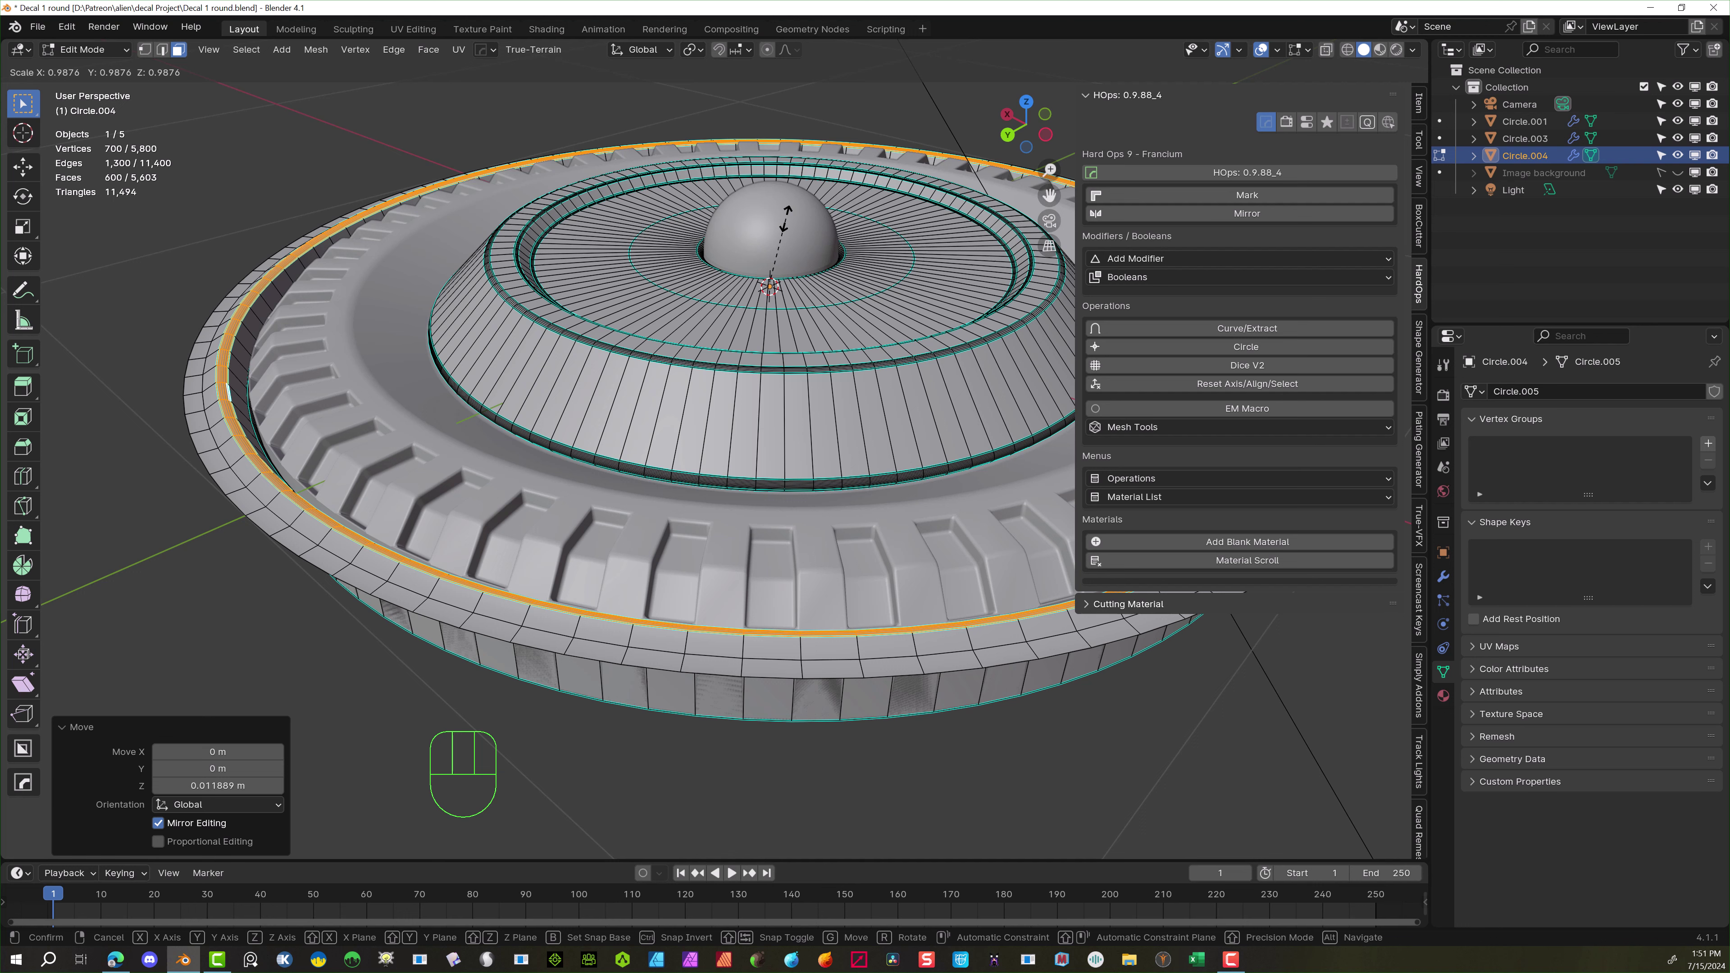
left_click(780, 220)
left_click(164, 342)
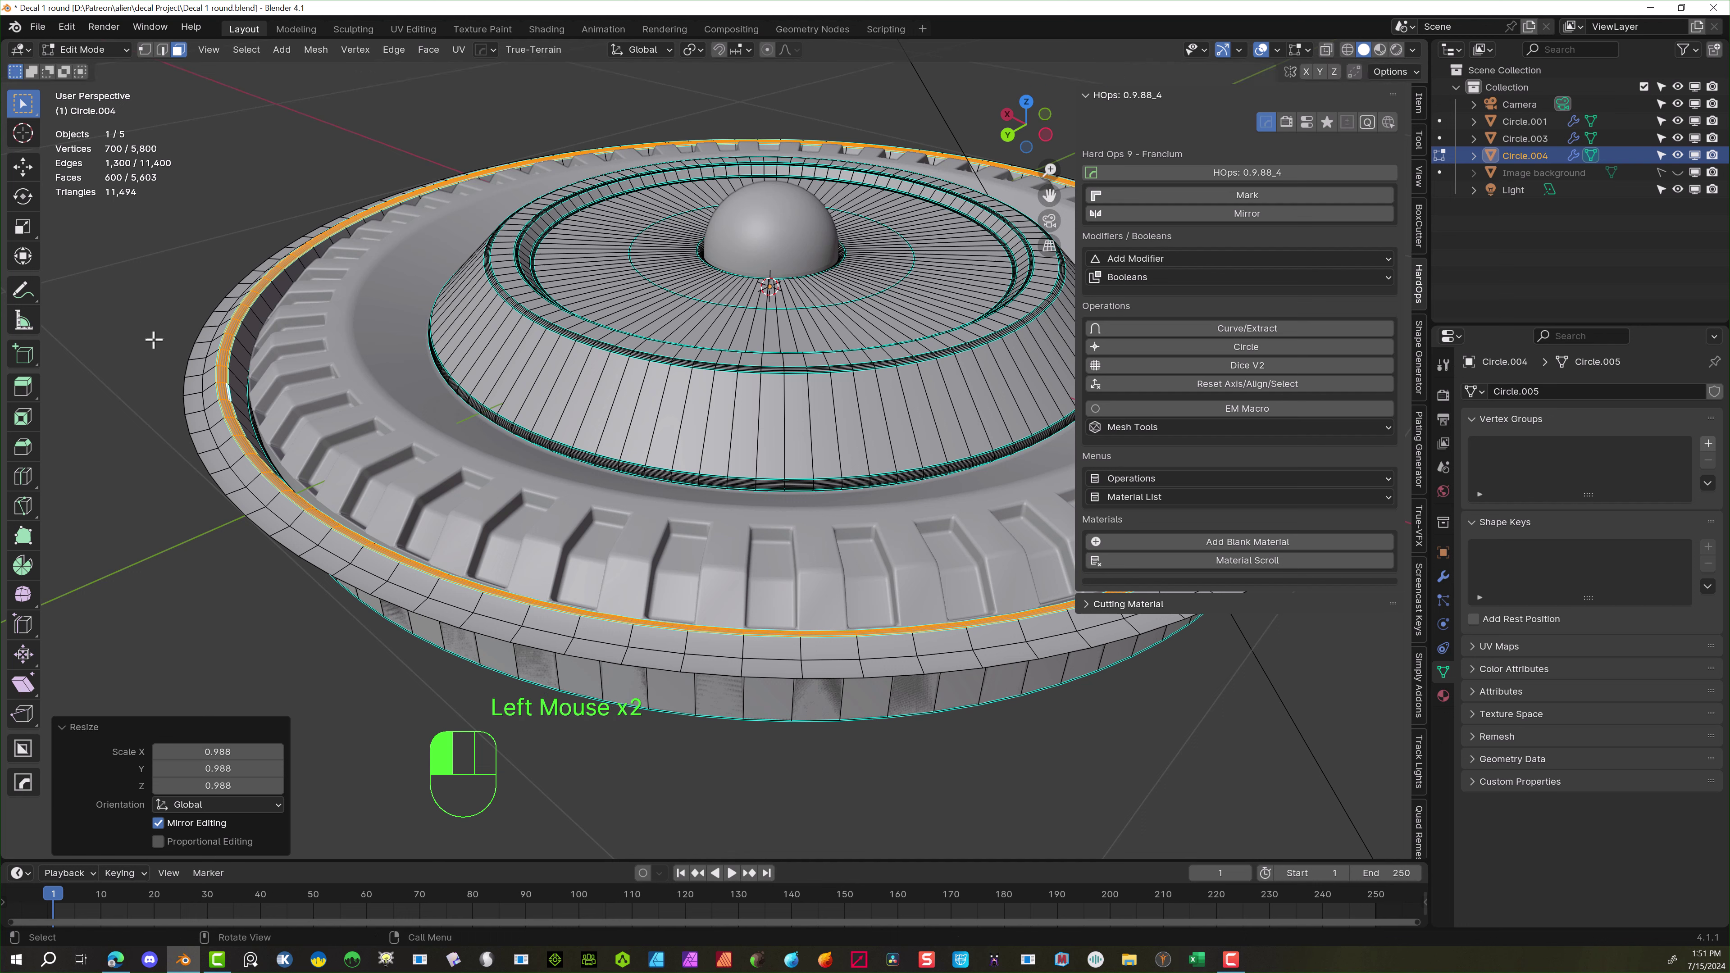
Bevel the edge loop running around the top of the outer dish's rim, about 0.0035 m wide with 9 segments
left_click(201, 380, "alt")
left_click(163, 50)
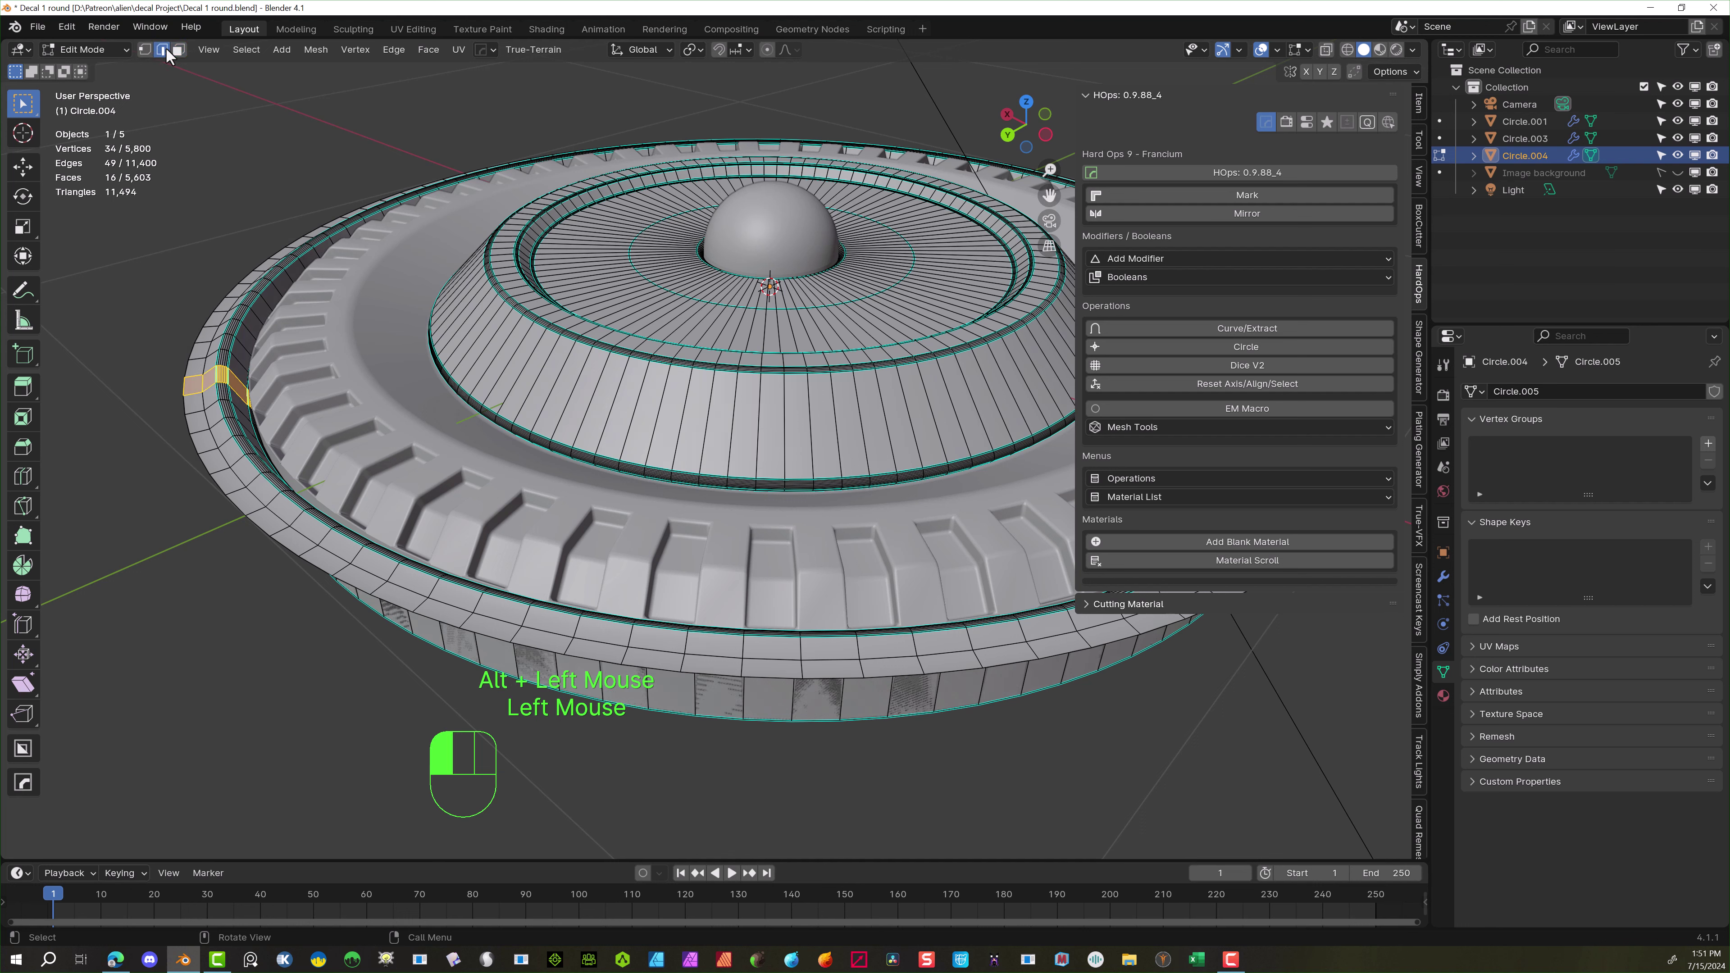
left_click(202, 357)
left_click(204, 359, "alt")
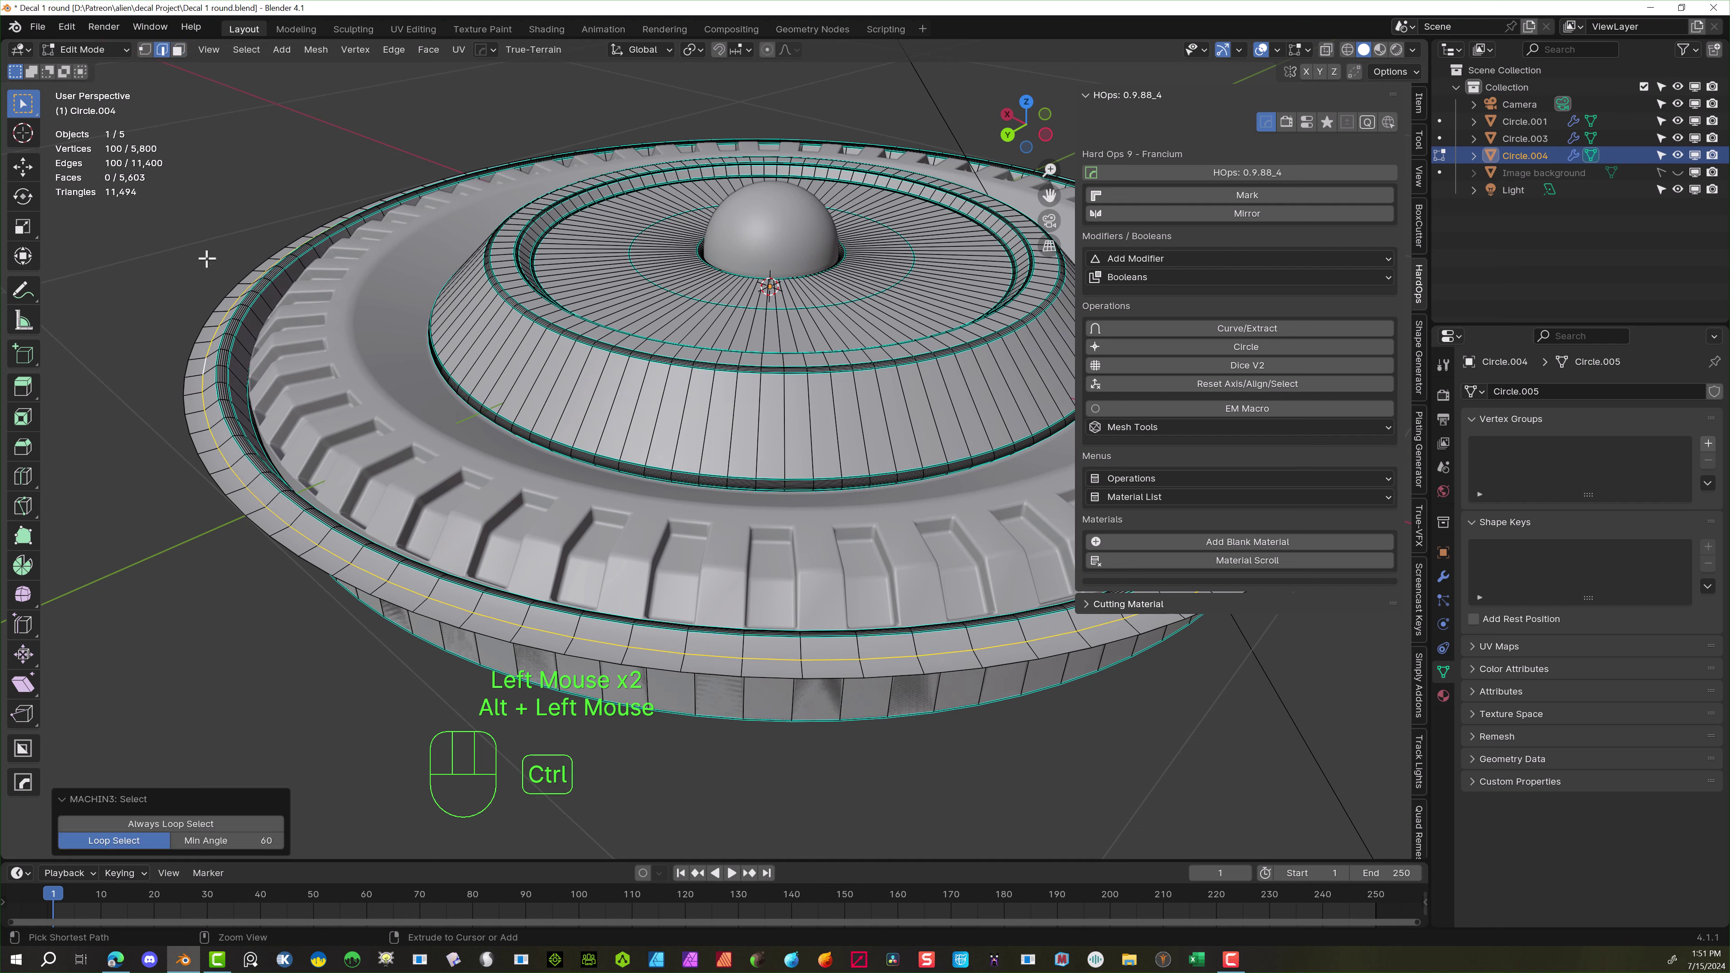
key("ctrl+b")
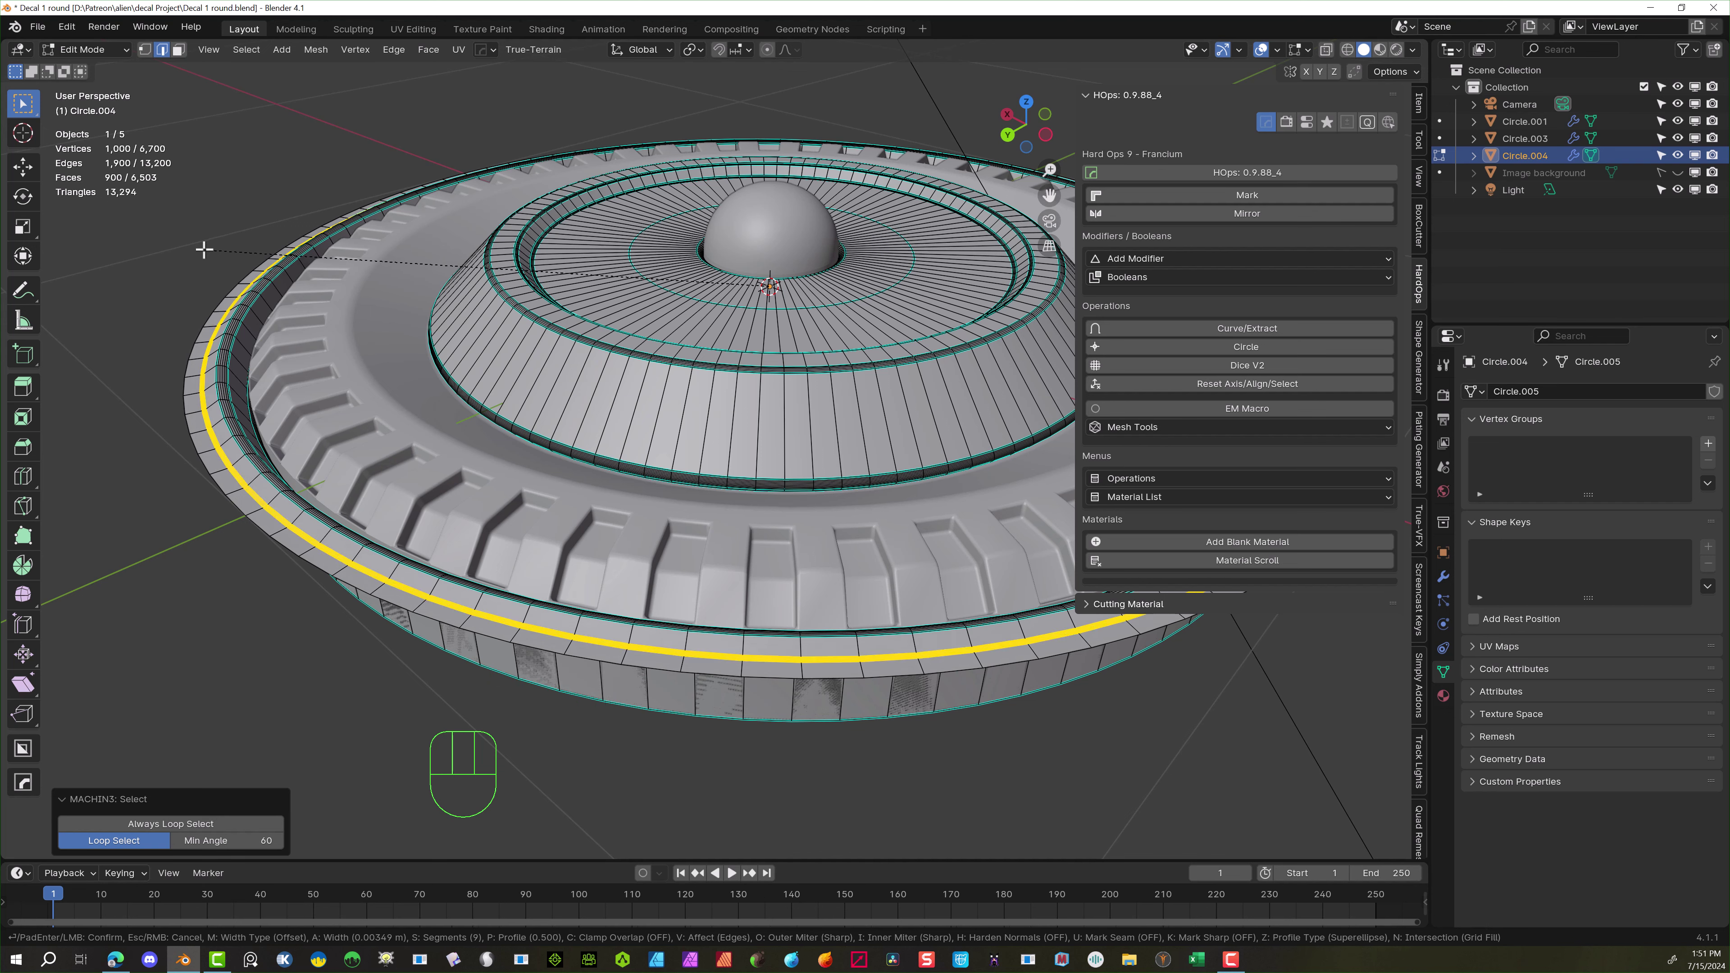
left_click(204, 249)
left_click(261, 204)
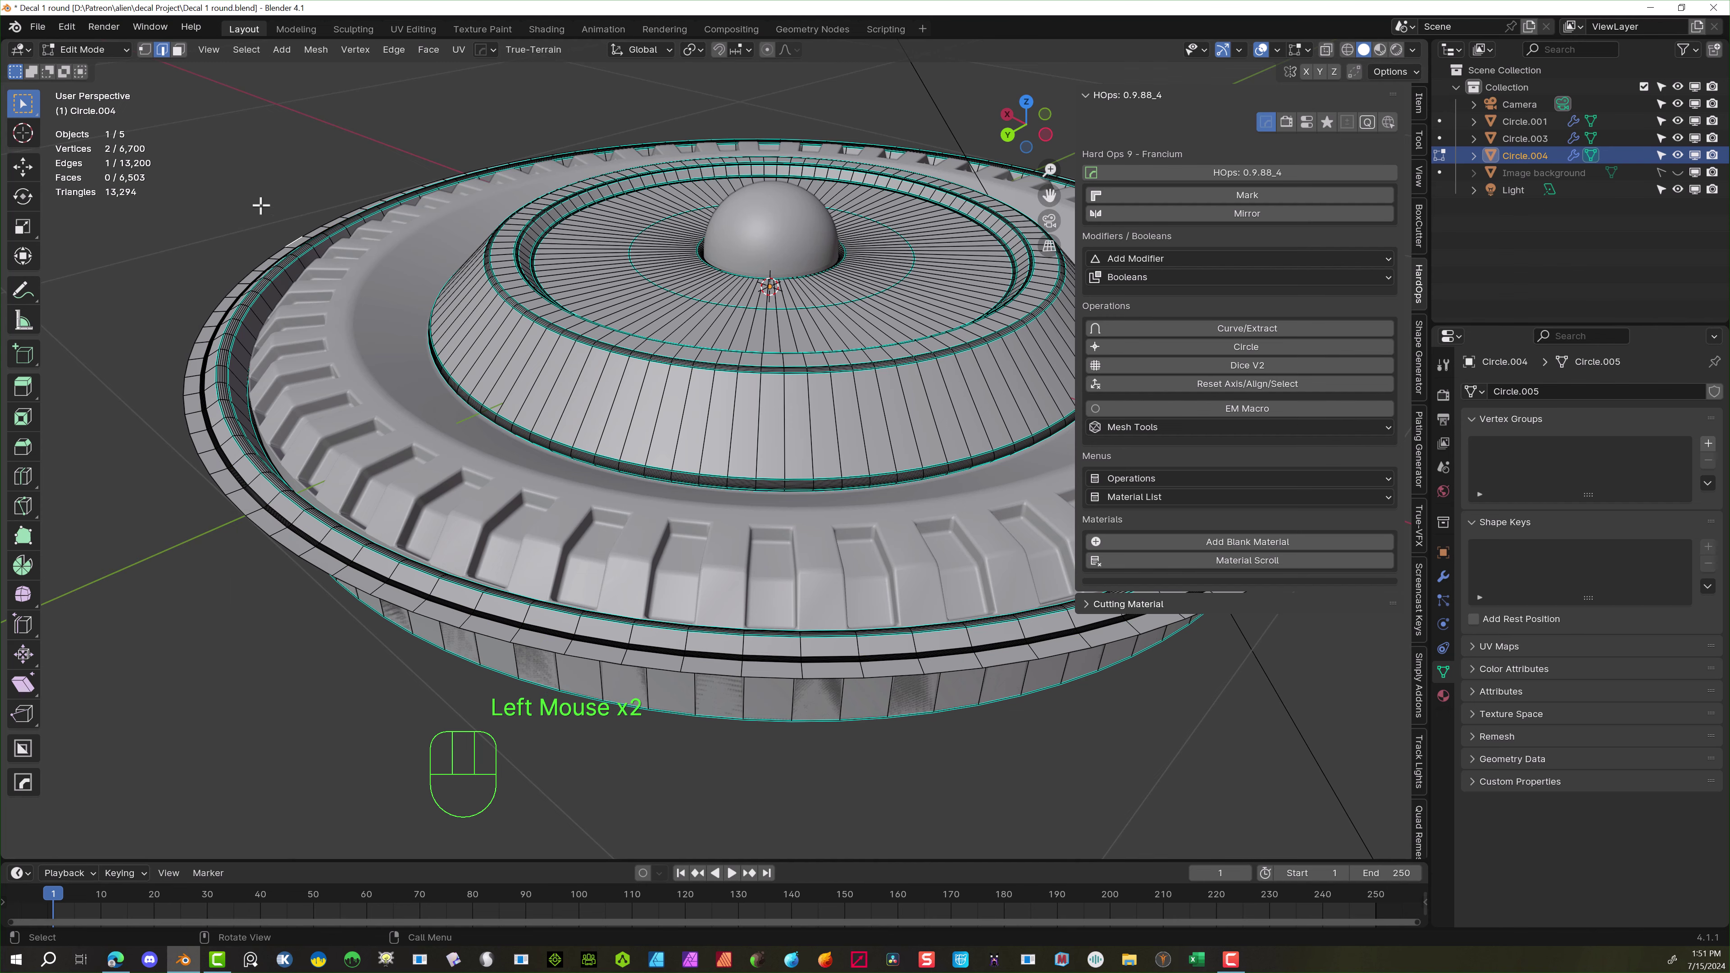
Examine the bevelled outer rim and its fit around the toothed ring from several angles
scroll(257, 192, "down", 2)
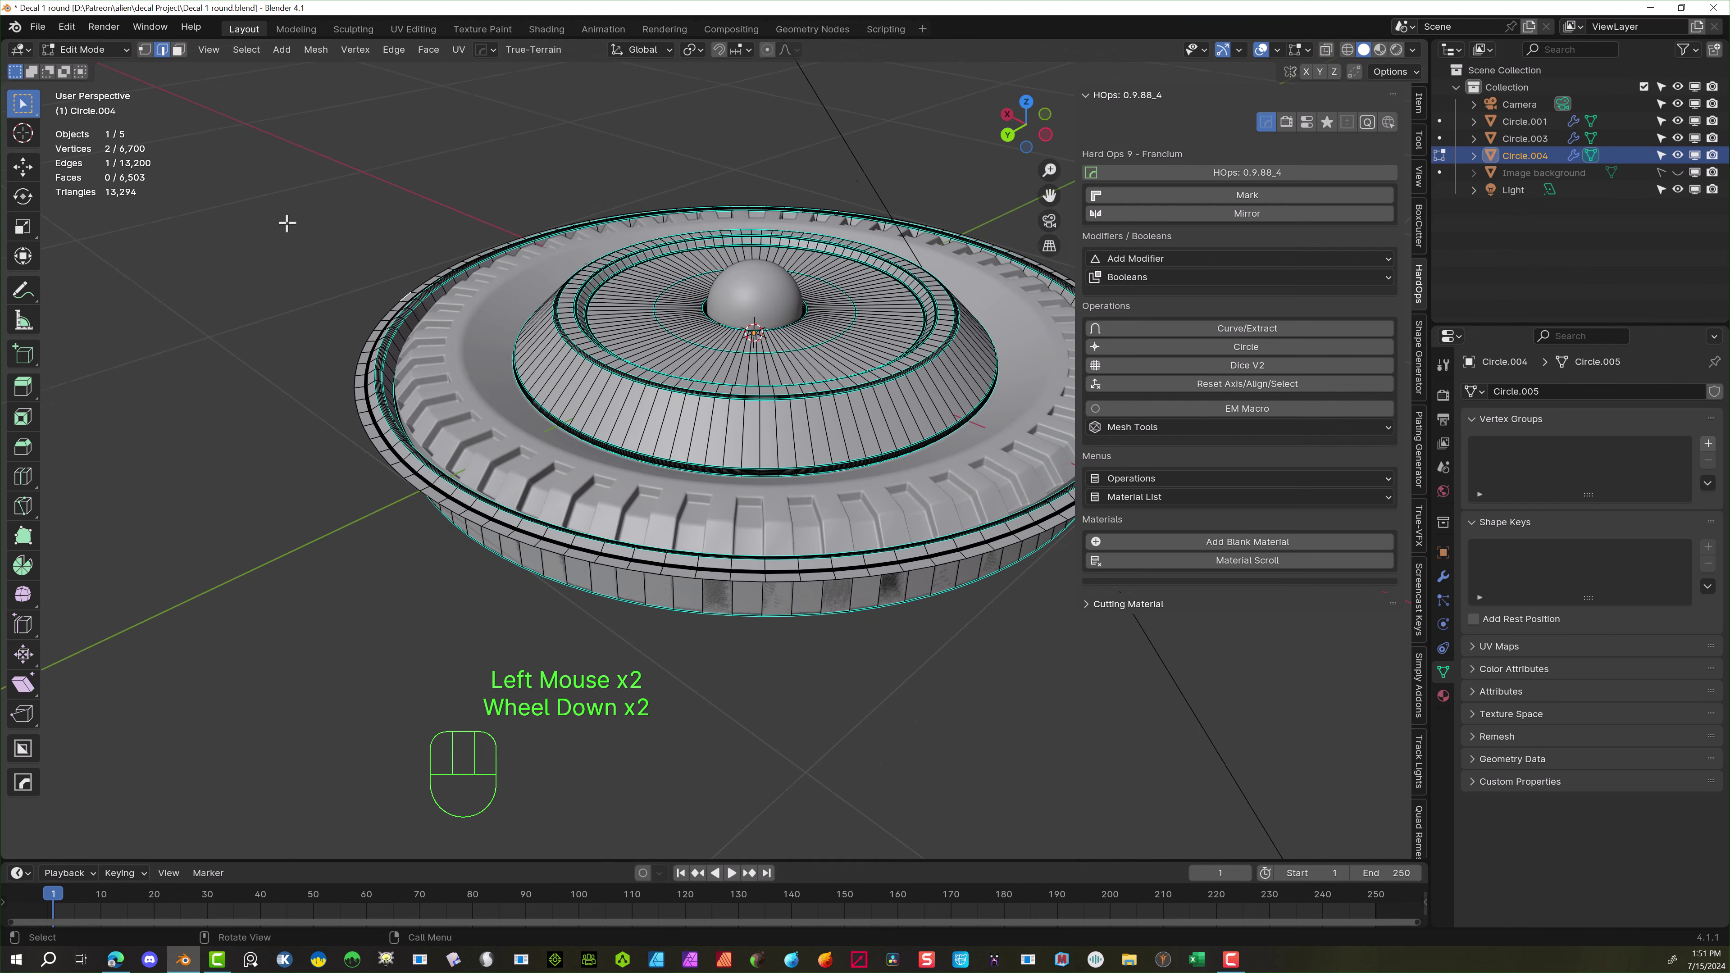
middle_click_drag(286, 223, 393, 259)
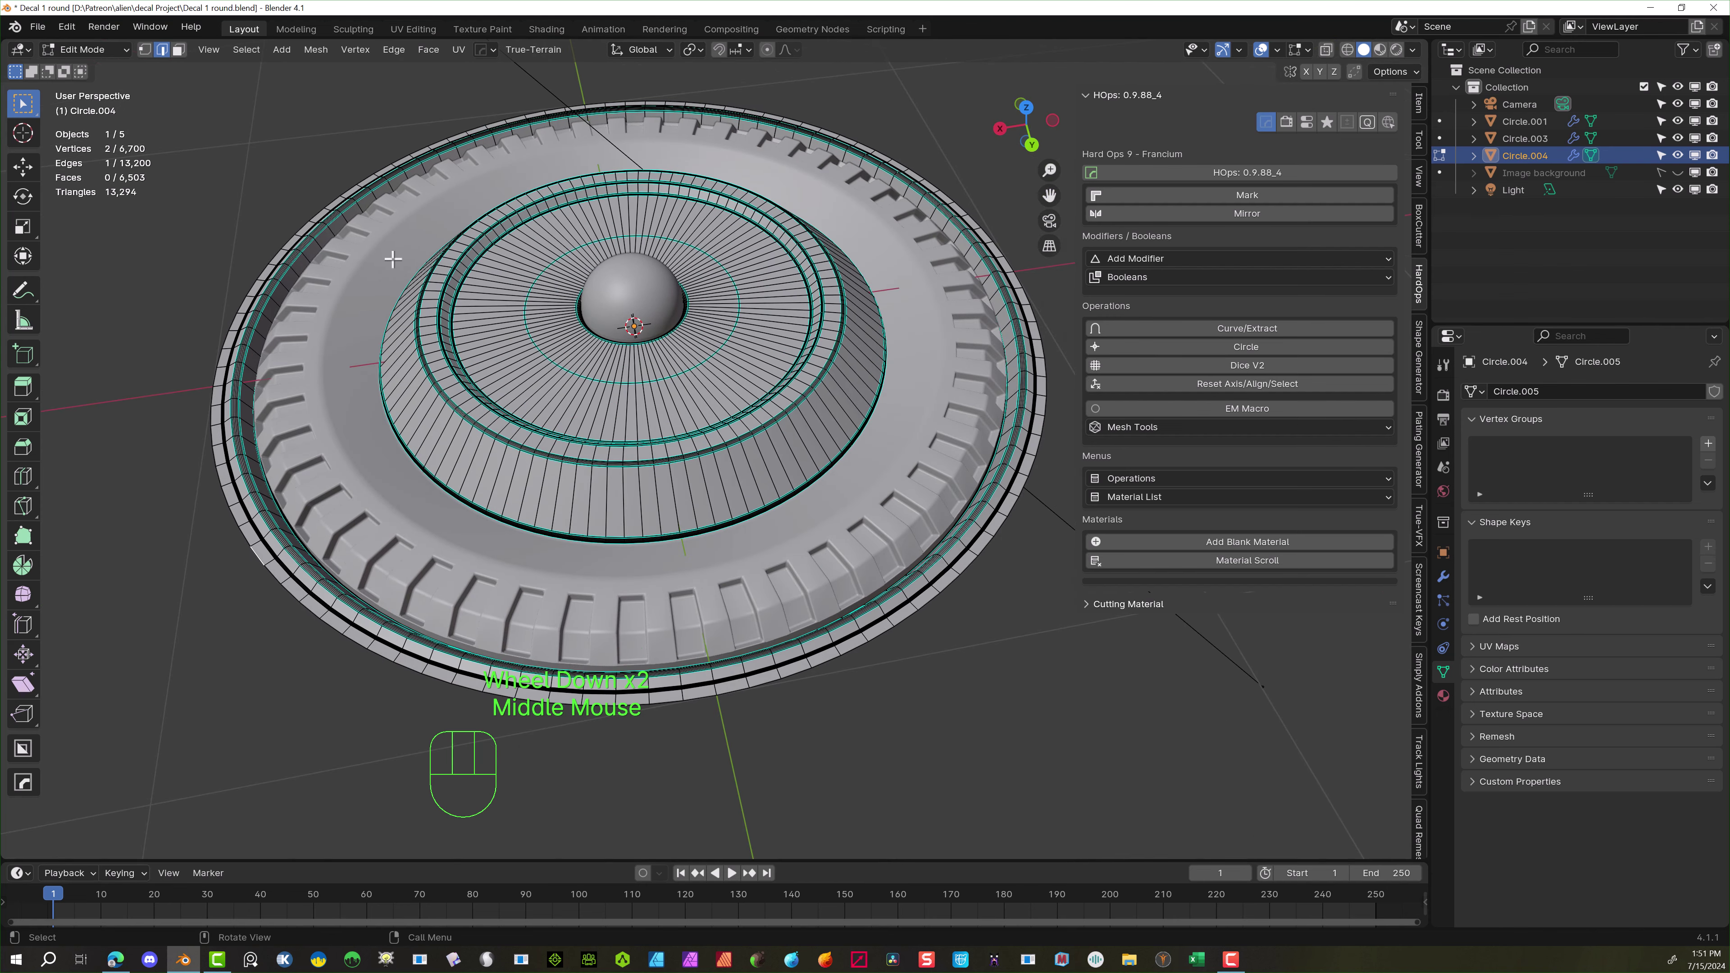
left_click(252, 554)
scroll(247, 577, "up", 2)
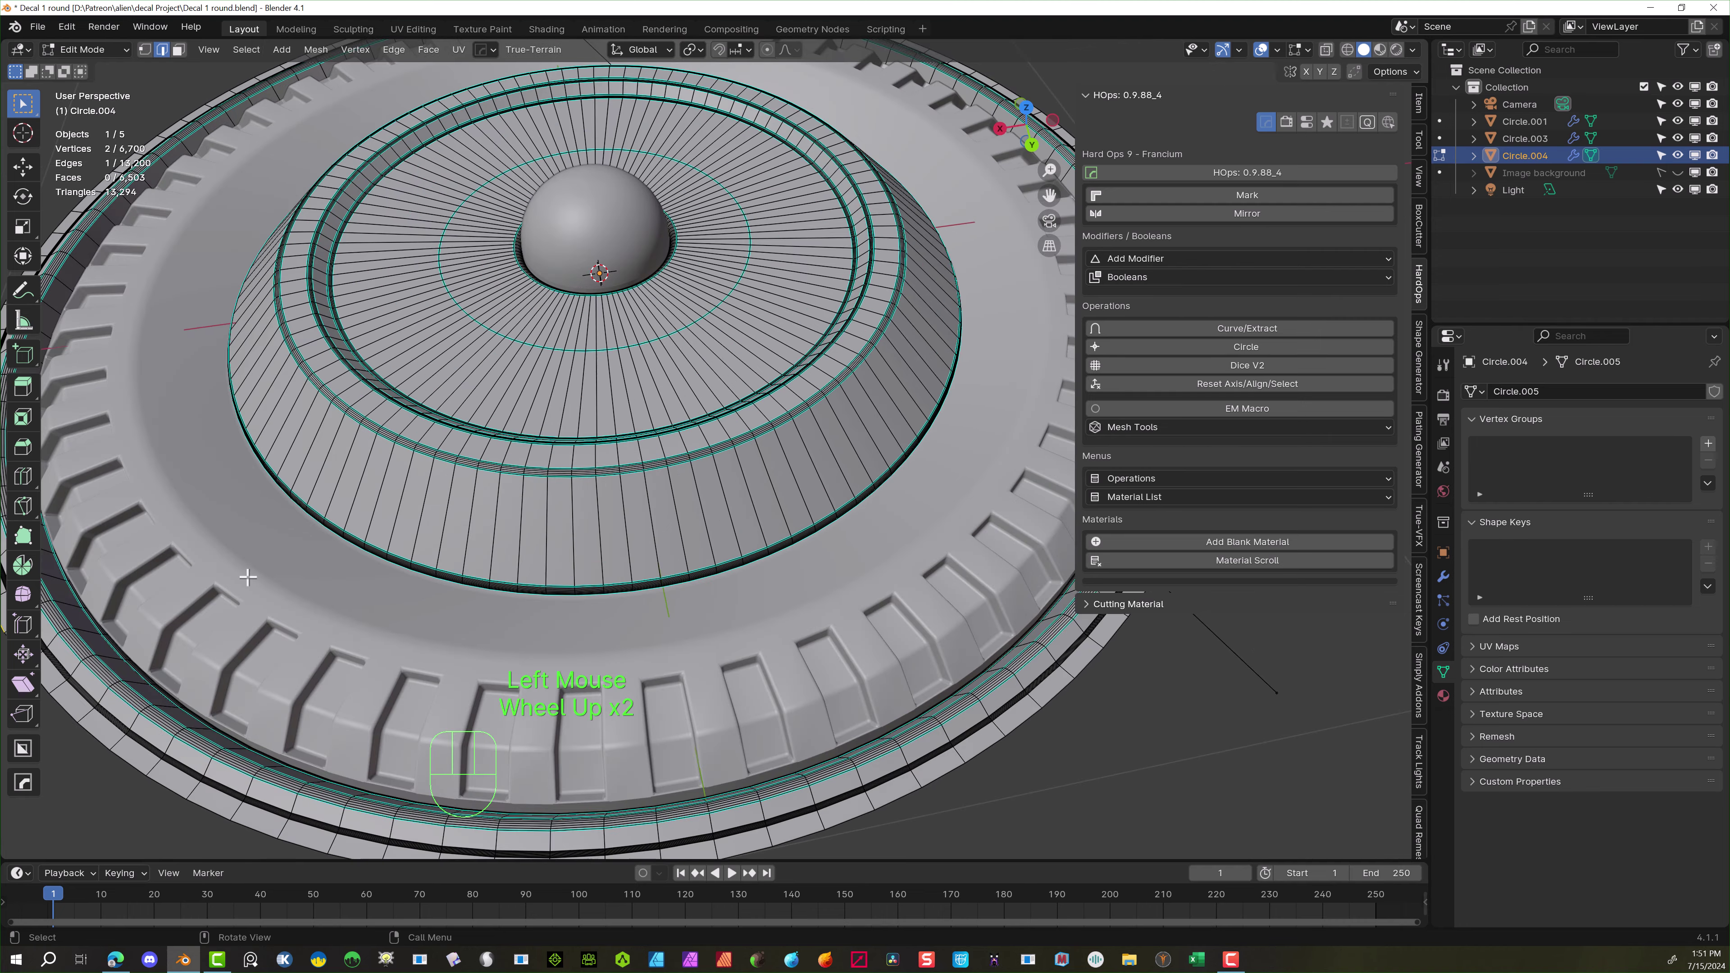
middle_click_drag(246, 545, 376, 439)
middle_click_drag(377, 438, 205, 526)
scroll(202, 528, "down", 1)
scroll(202, 528, "down", 1)
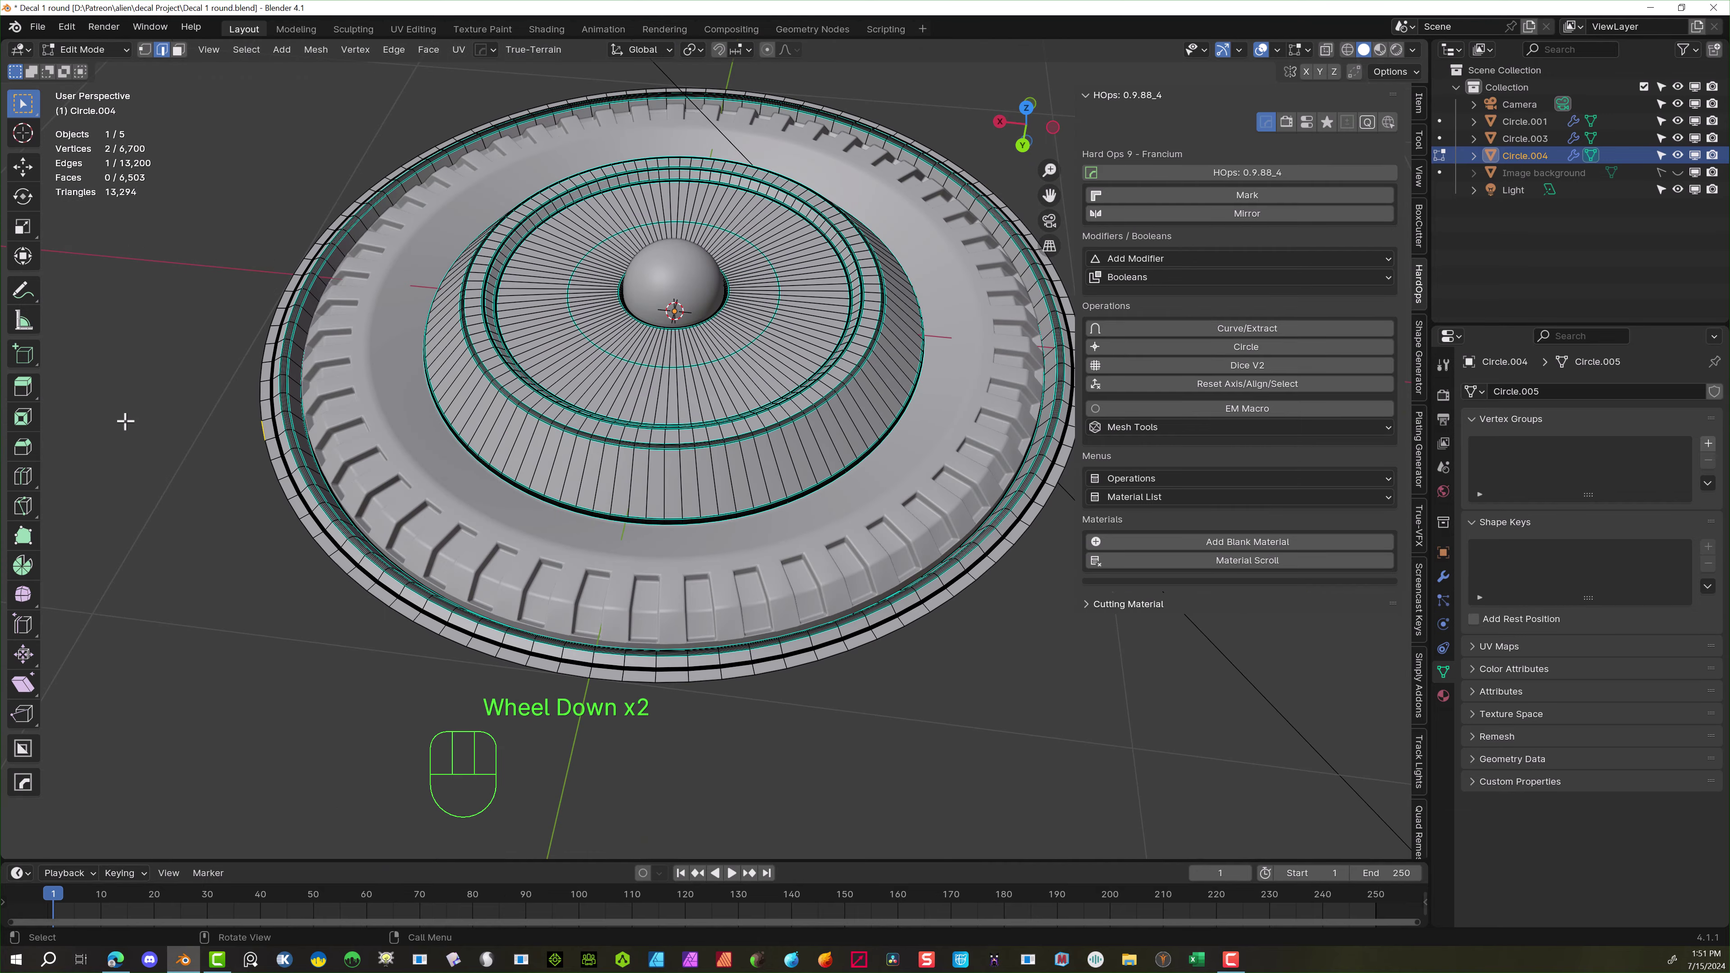
Return to Object Mode and check the smooth-shaded rim, toothed ring and central disc
left_click(91, 48)
left_click(90, 68)
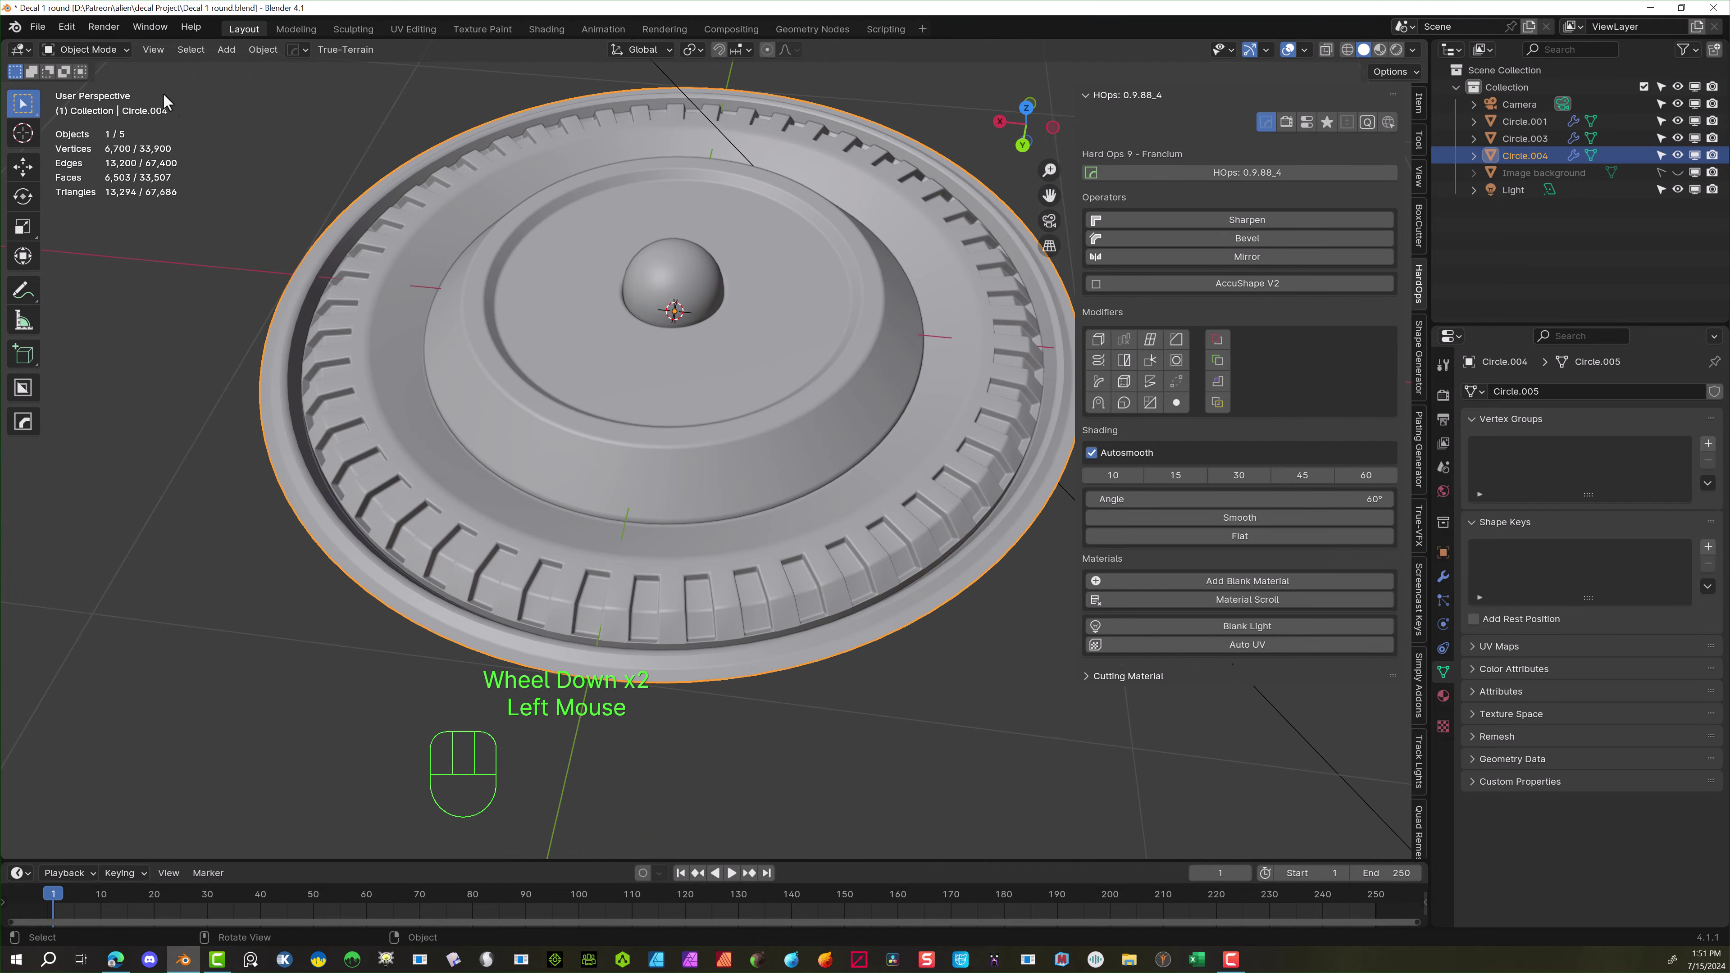
scroll(315, 283, "up", 1)
middle_click_drag(315, 283, 331, 255)
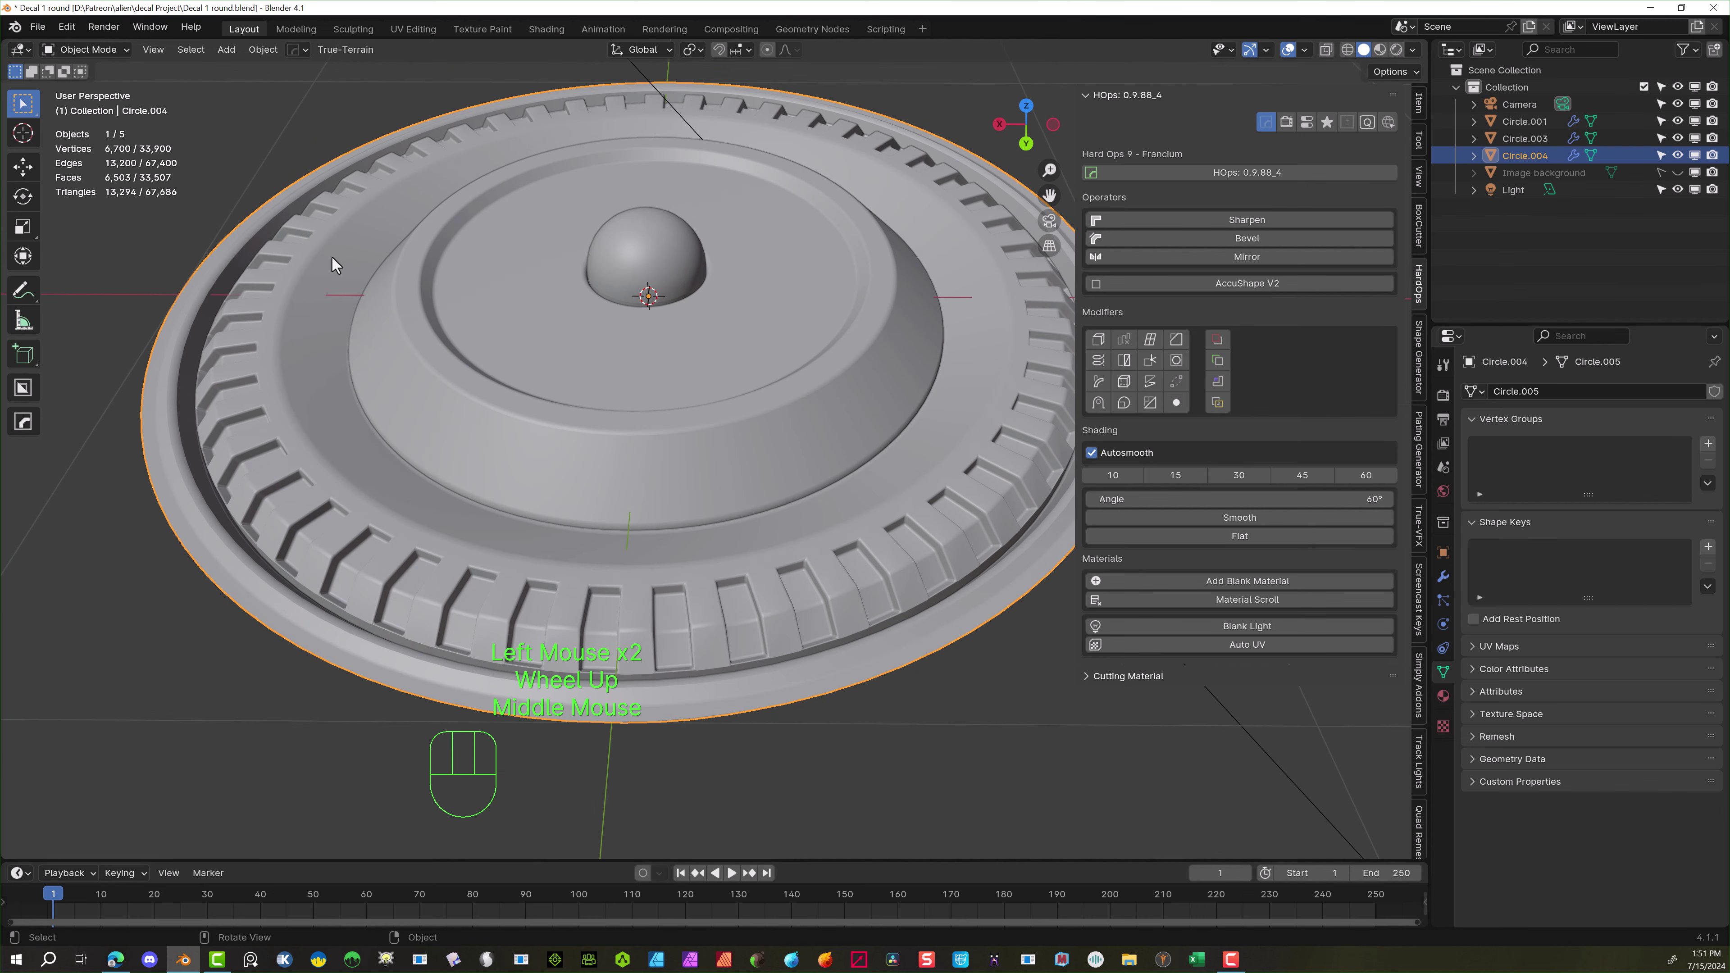
left_click(286, 328)
left_click(368, 356)
left_click(384, 359)
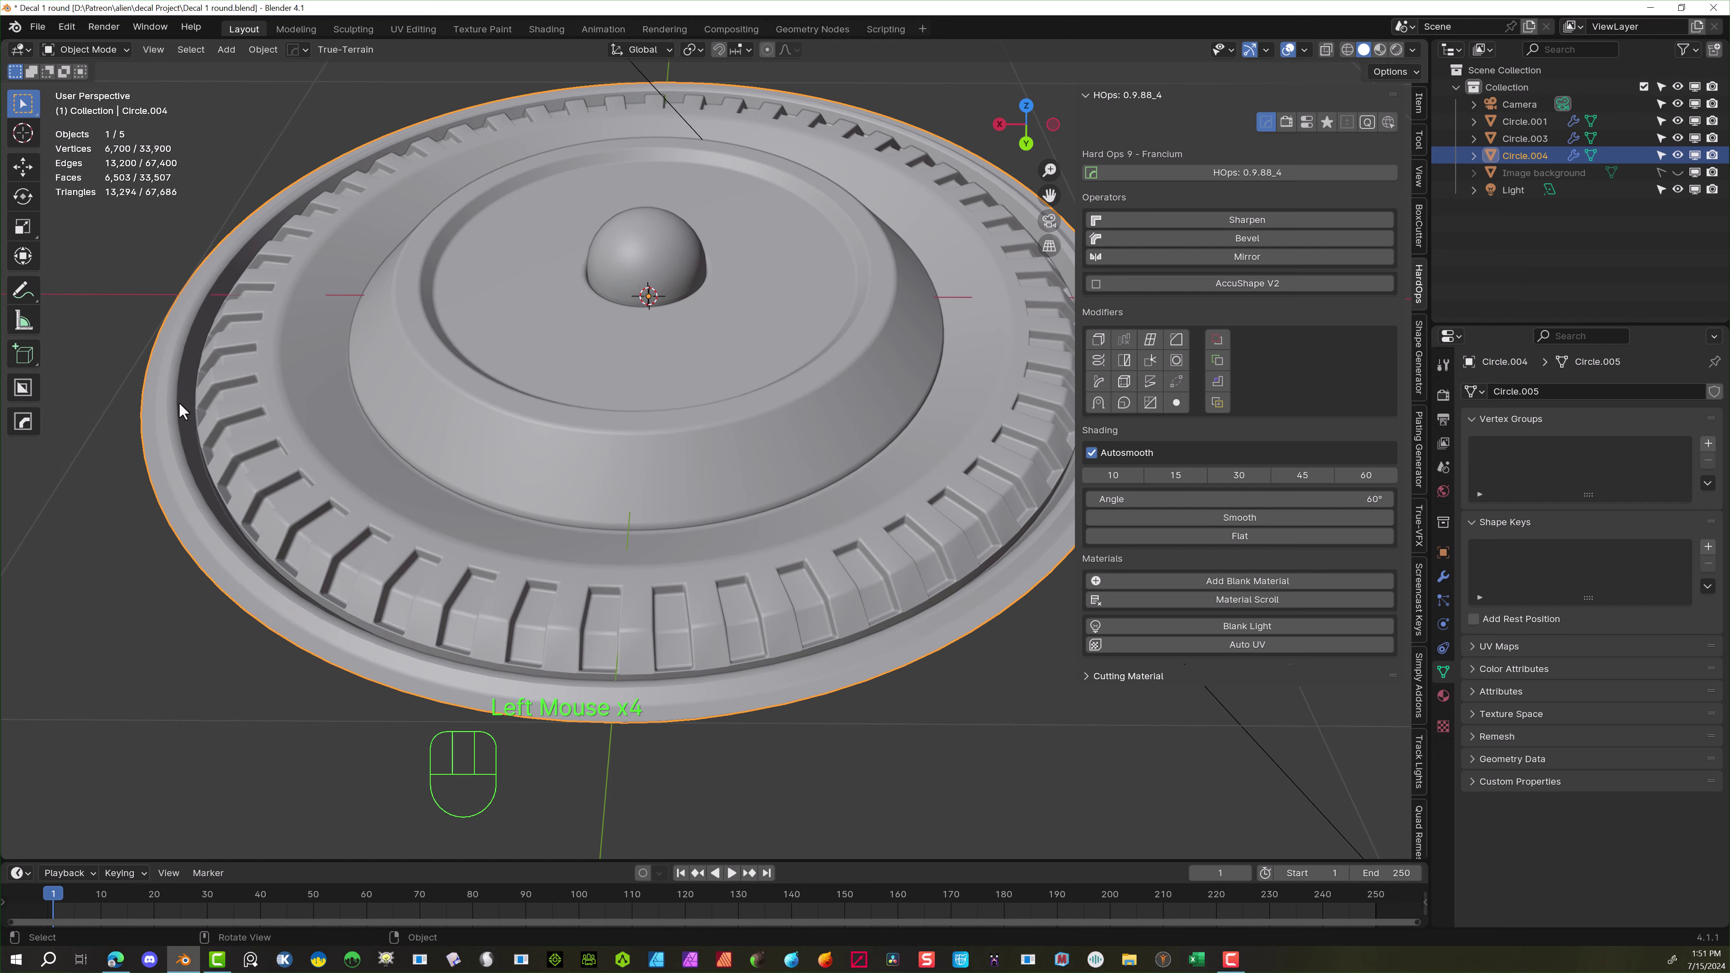
middle_click_drag(178, 402, 178, 382)
Save the decal project under its existing file name, Decal 1 round.blend
left_click(37, 26)
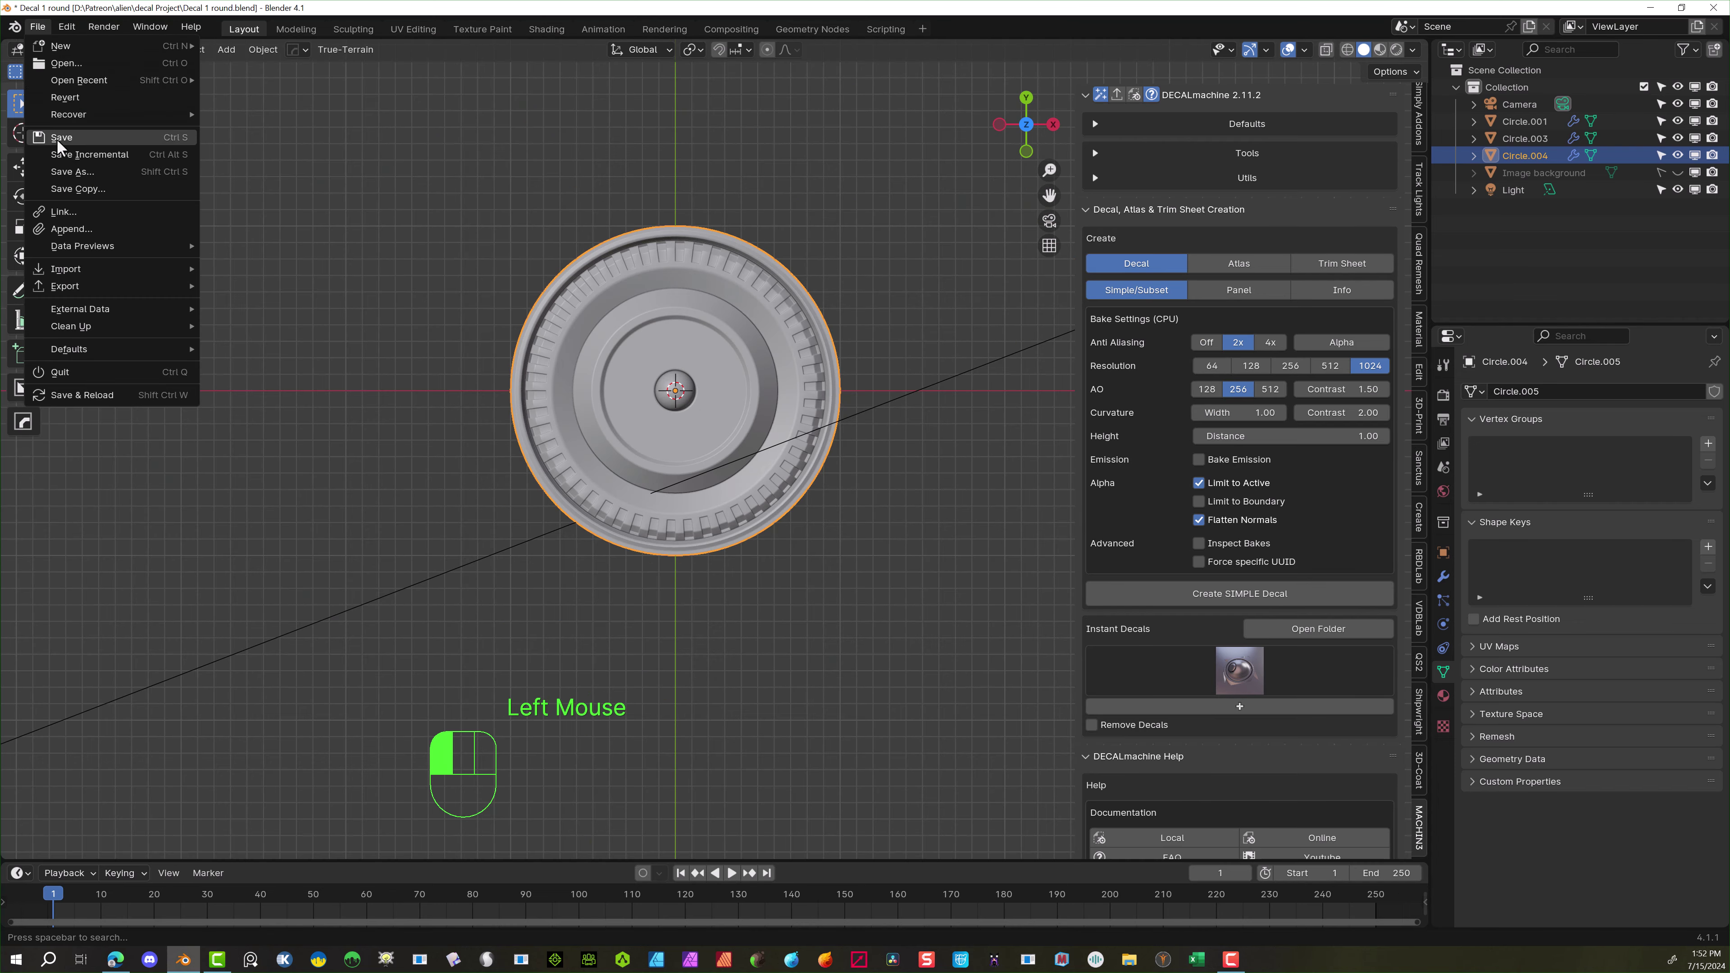
left_click(56, 138)
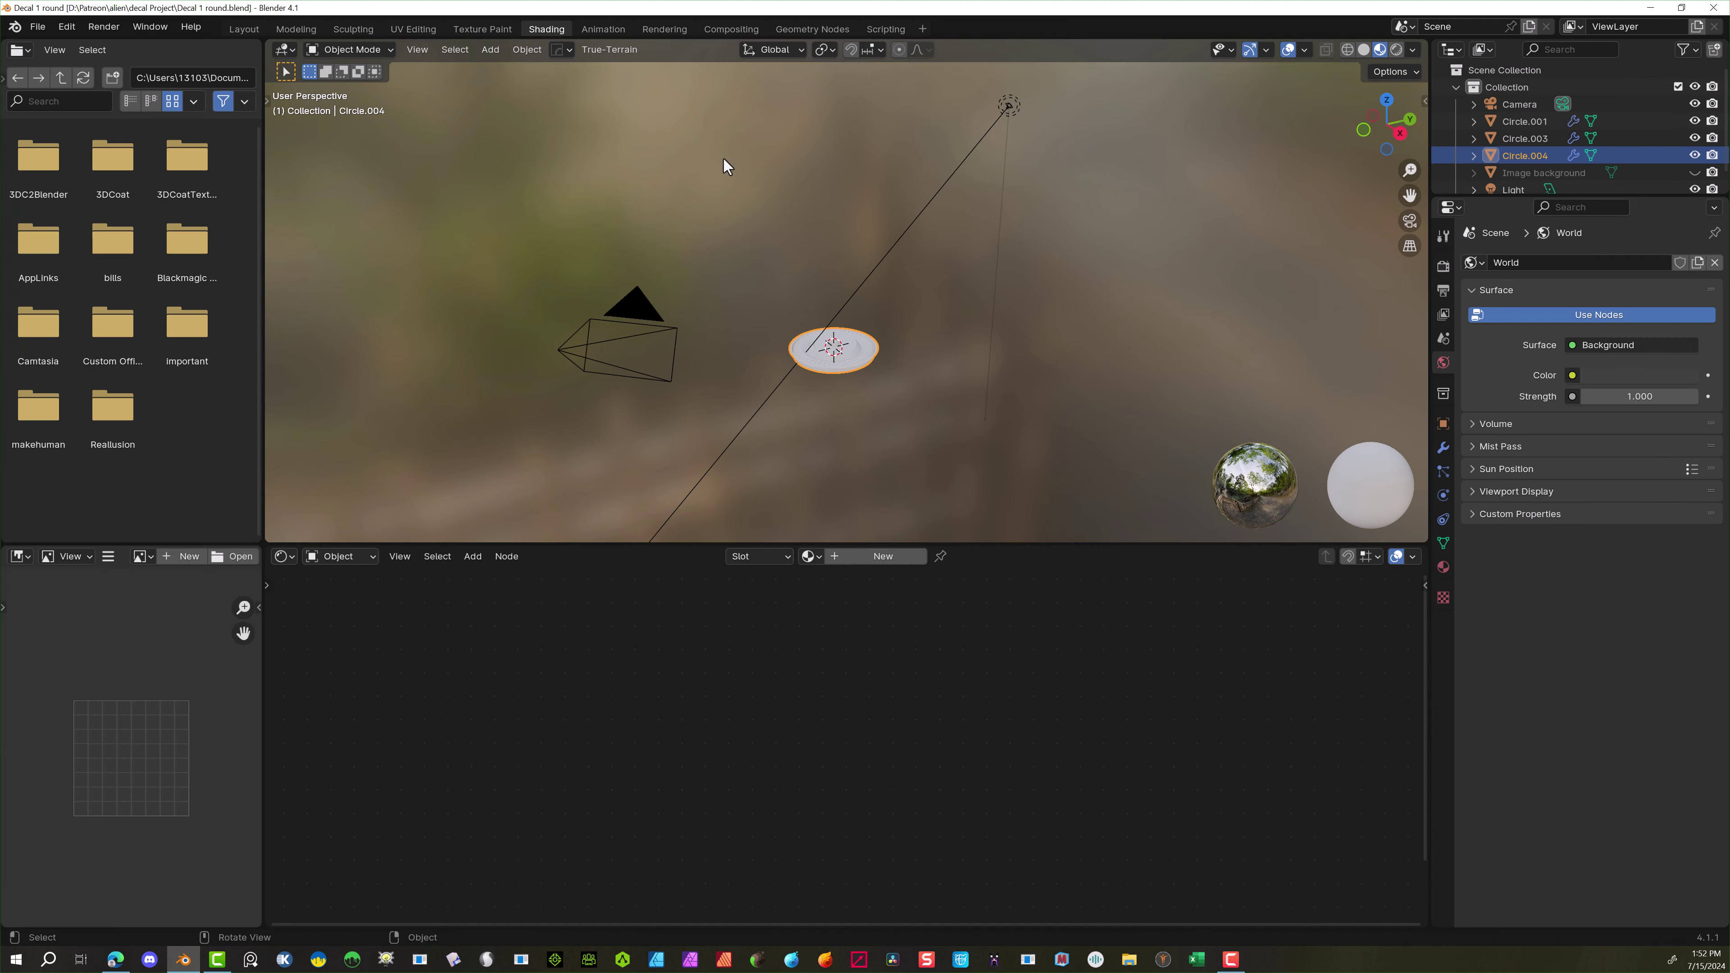
scroll(901, 352, "up", 5)
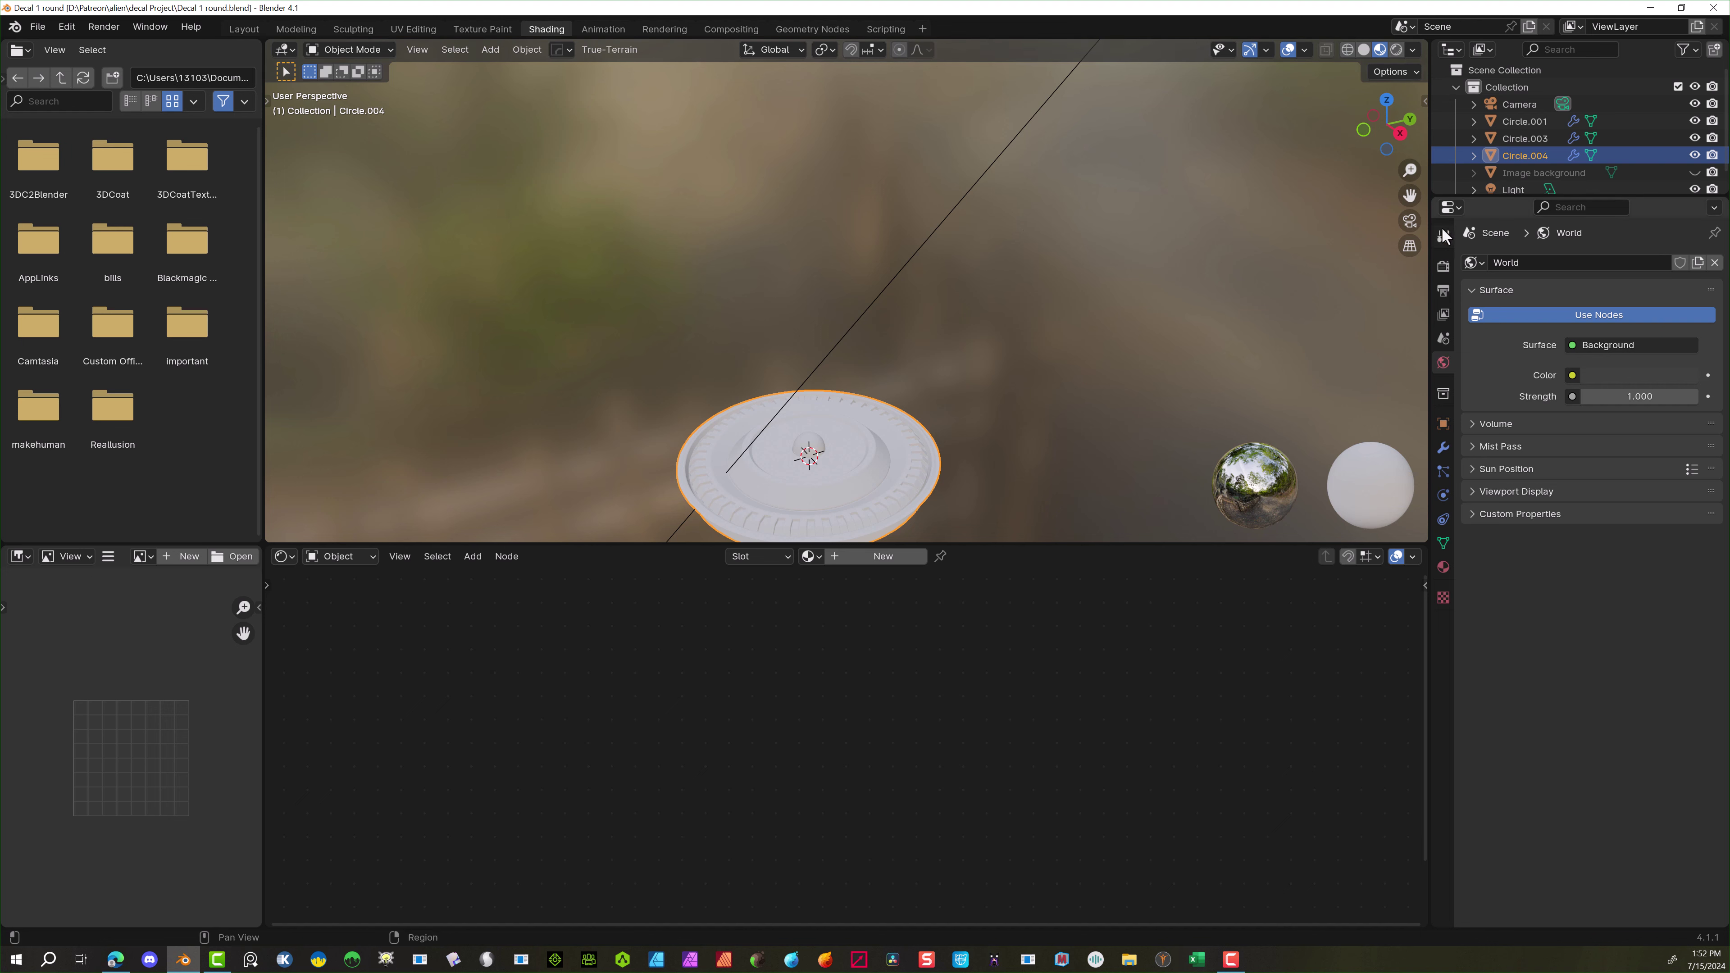
Set the render engine to Cycles on GPU Compute and limit the maximum render samples to 300
left_click(1443, 266)
left_click(1608, 265)
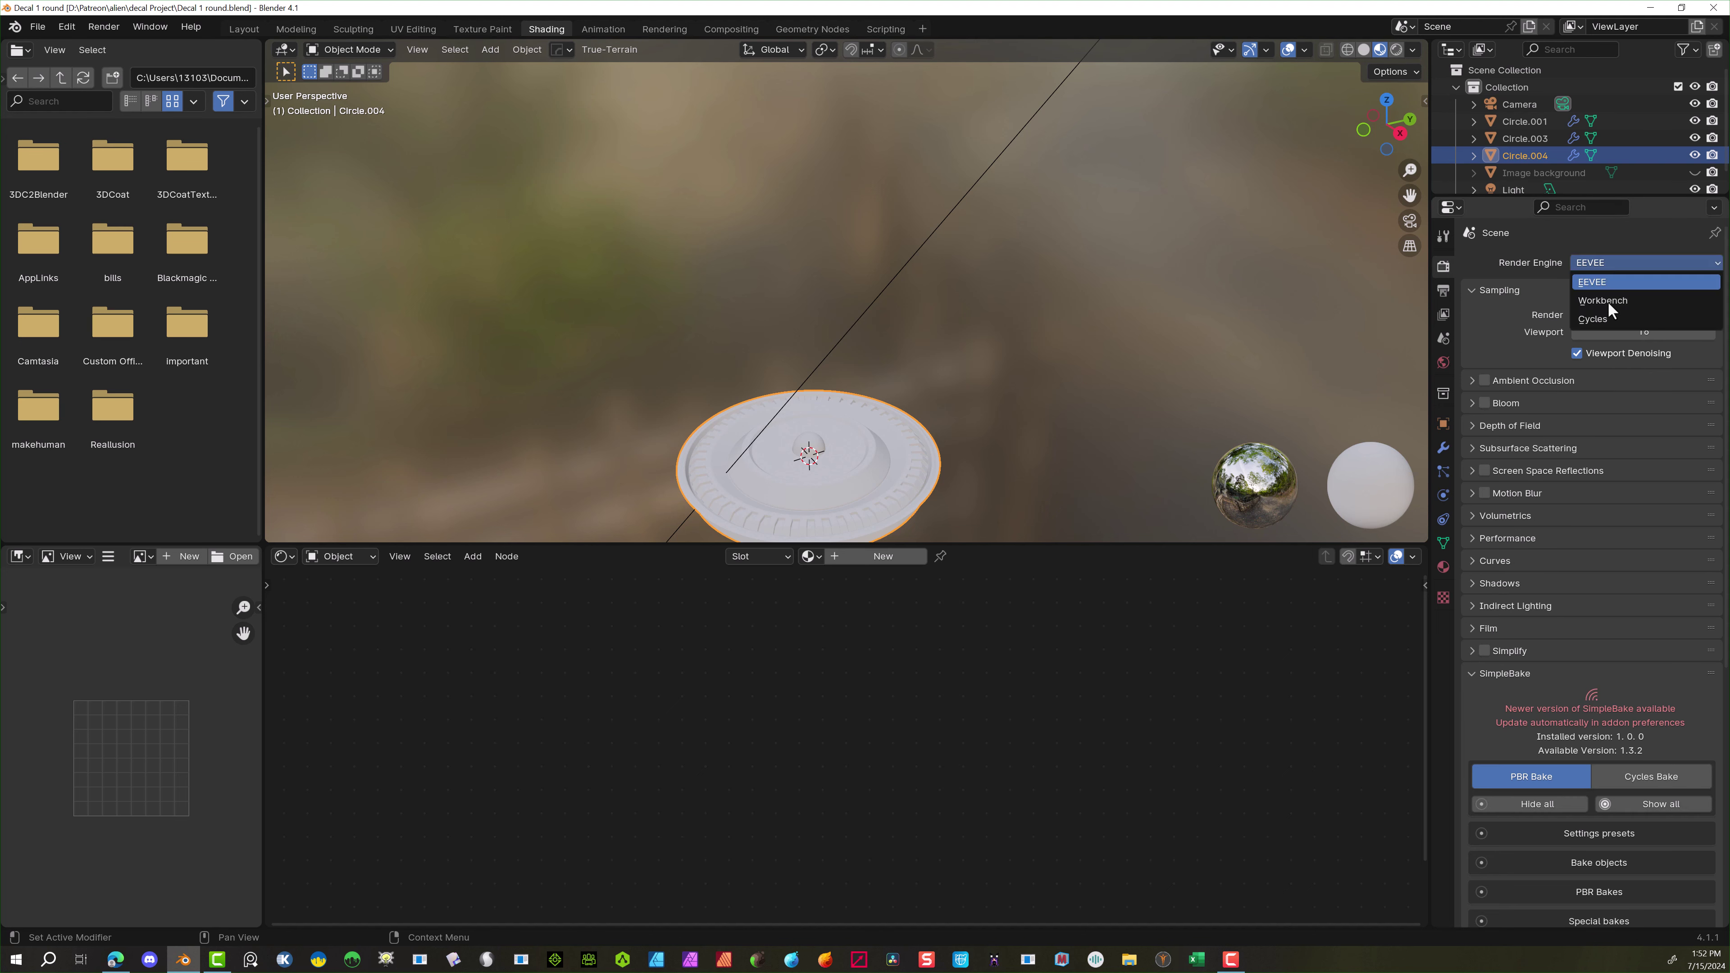
left_click(1597, 321)
left_click(1609, 304)
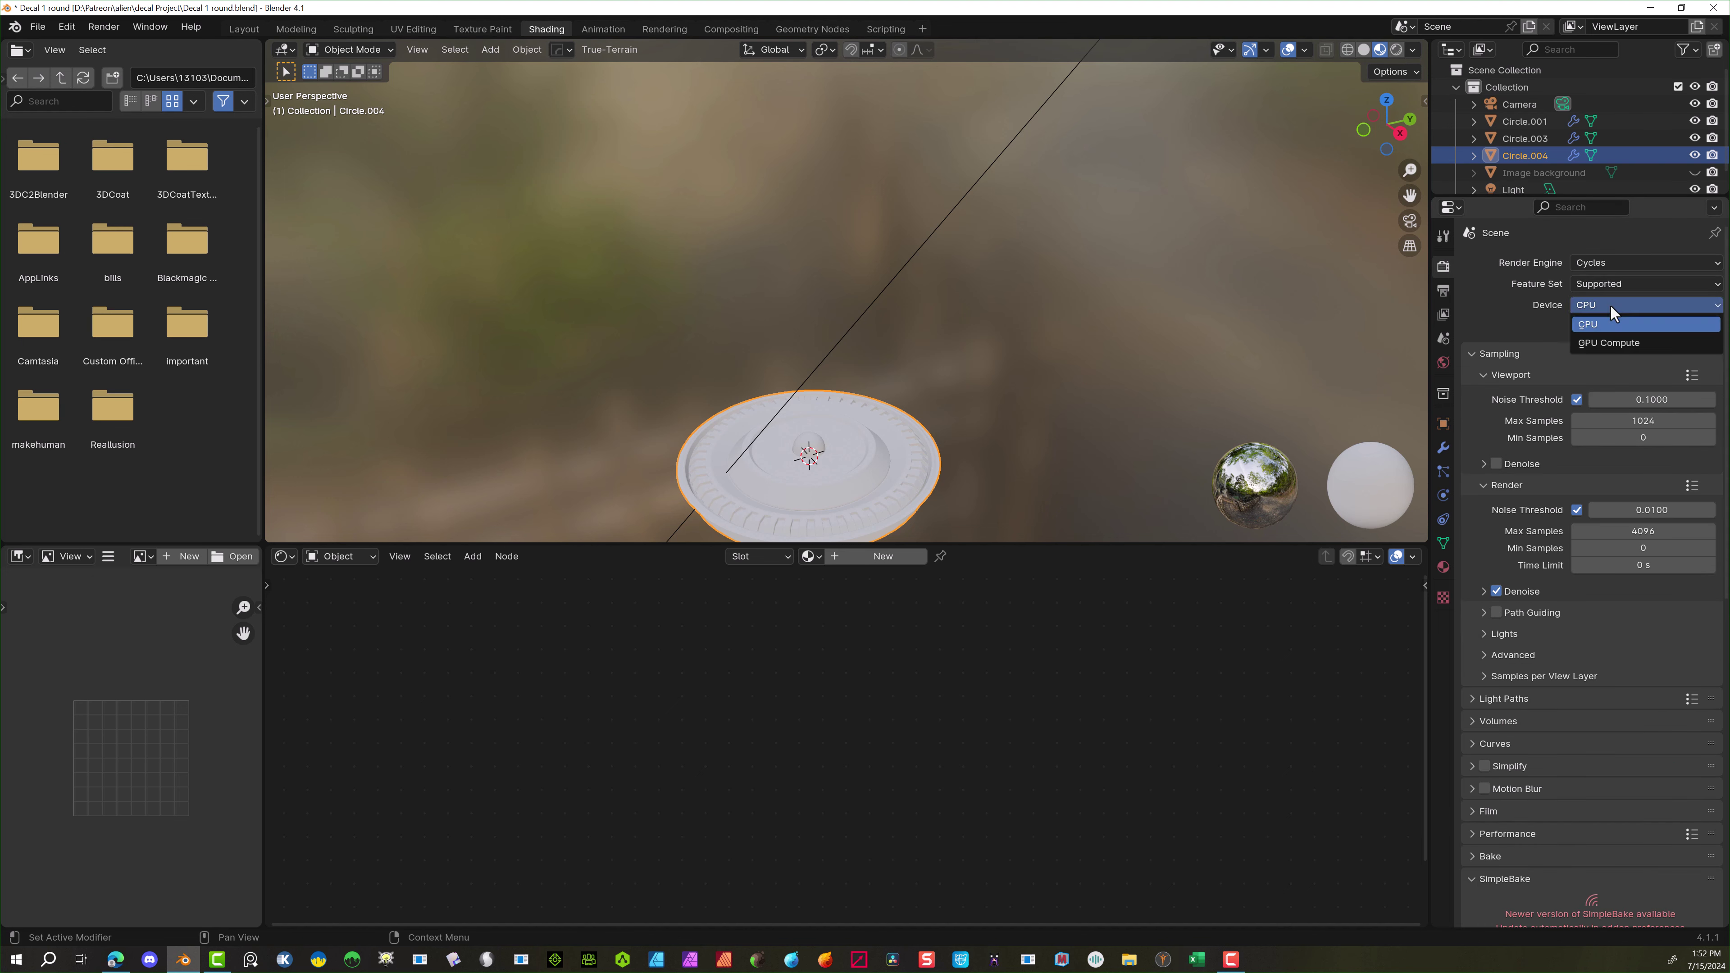
left_click(1607, 342)
left_click(1674, 530)
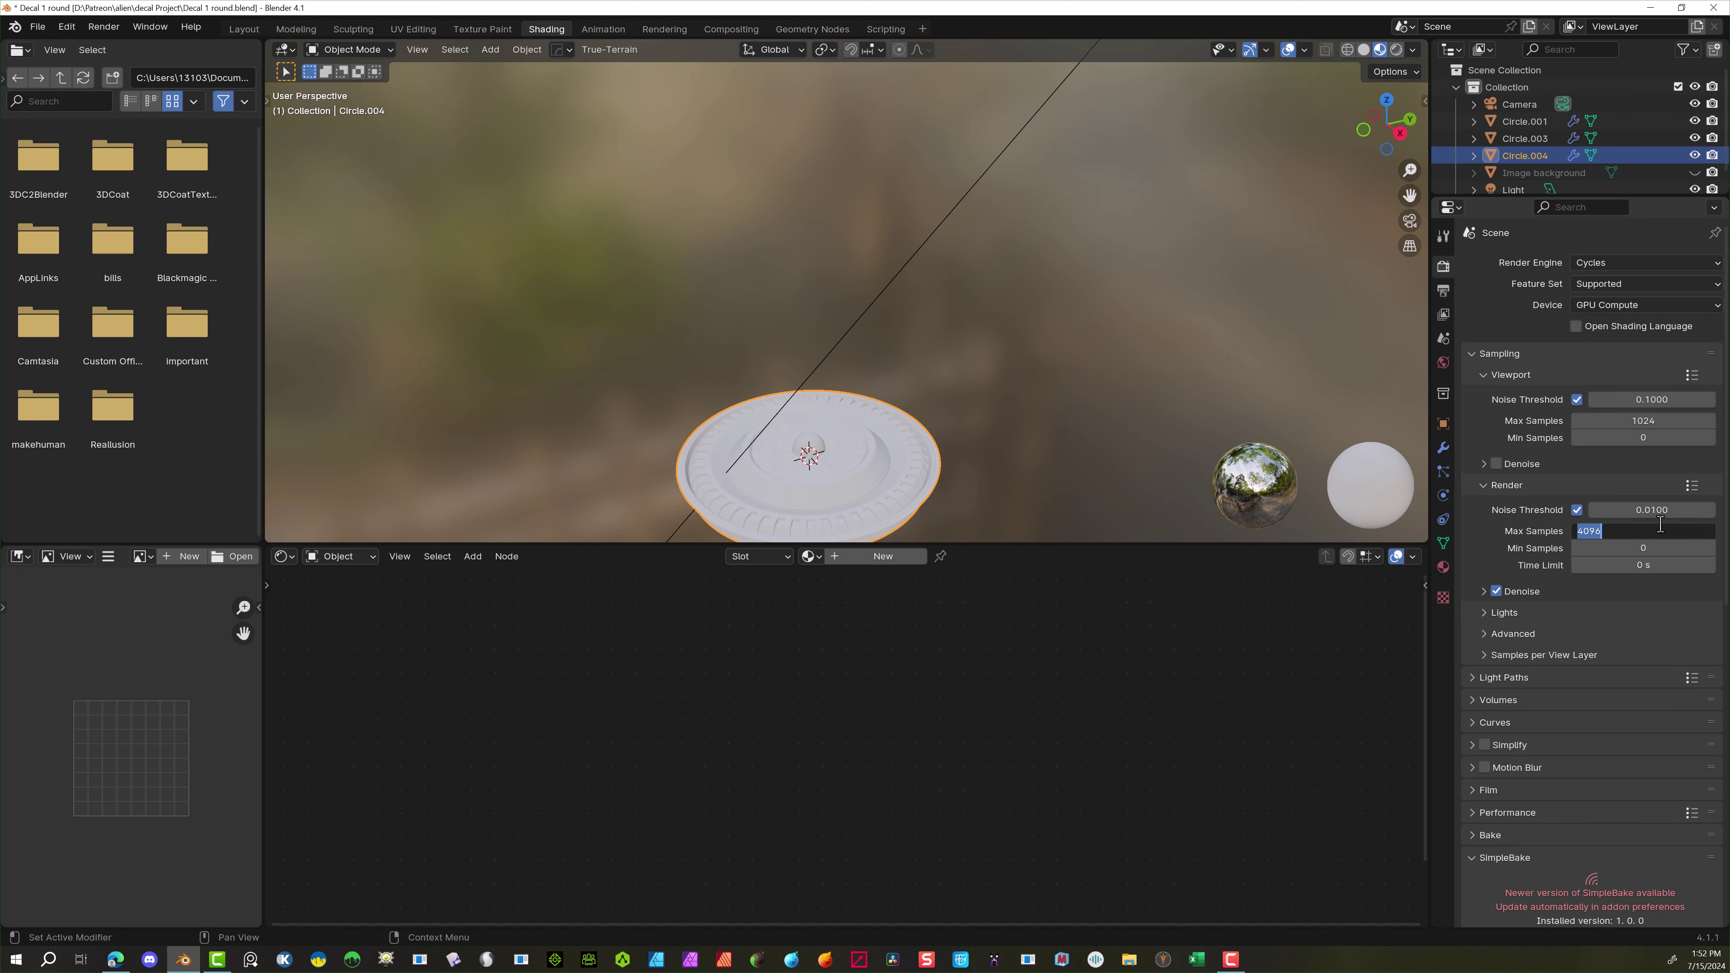
type("300")
key("Return")
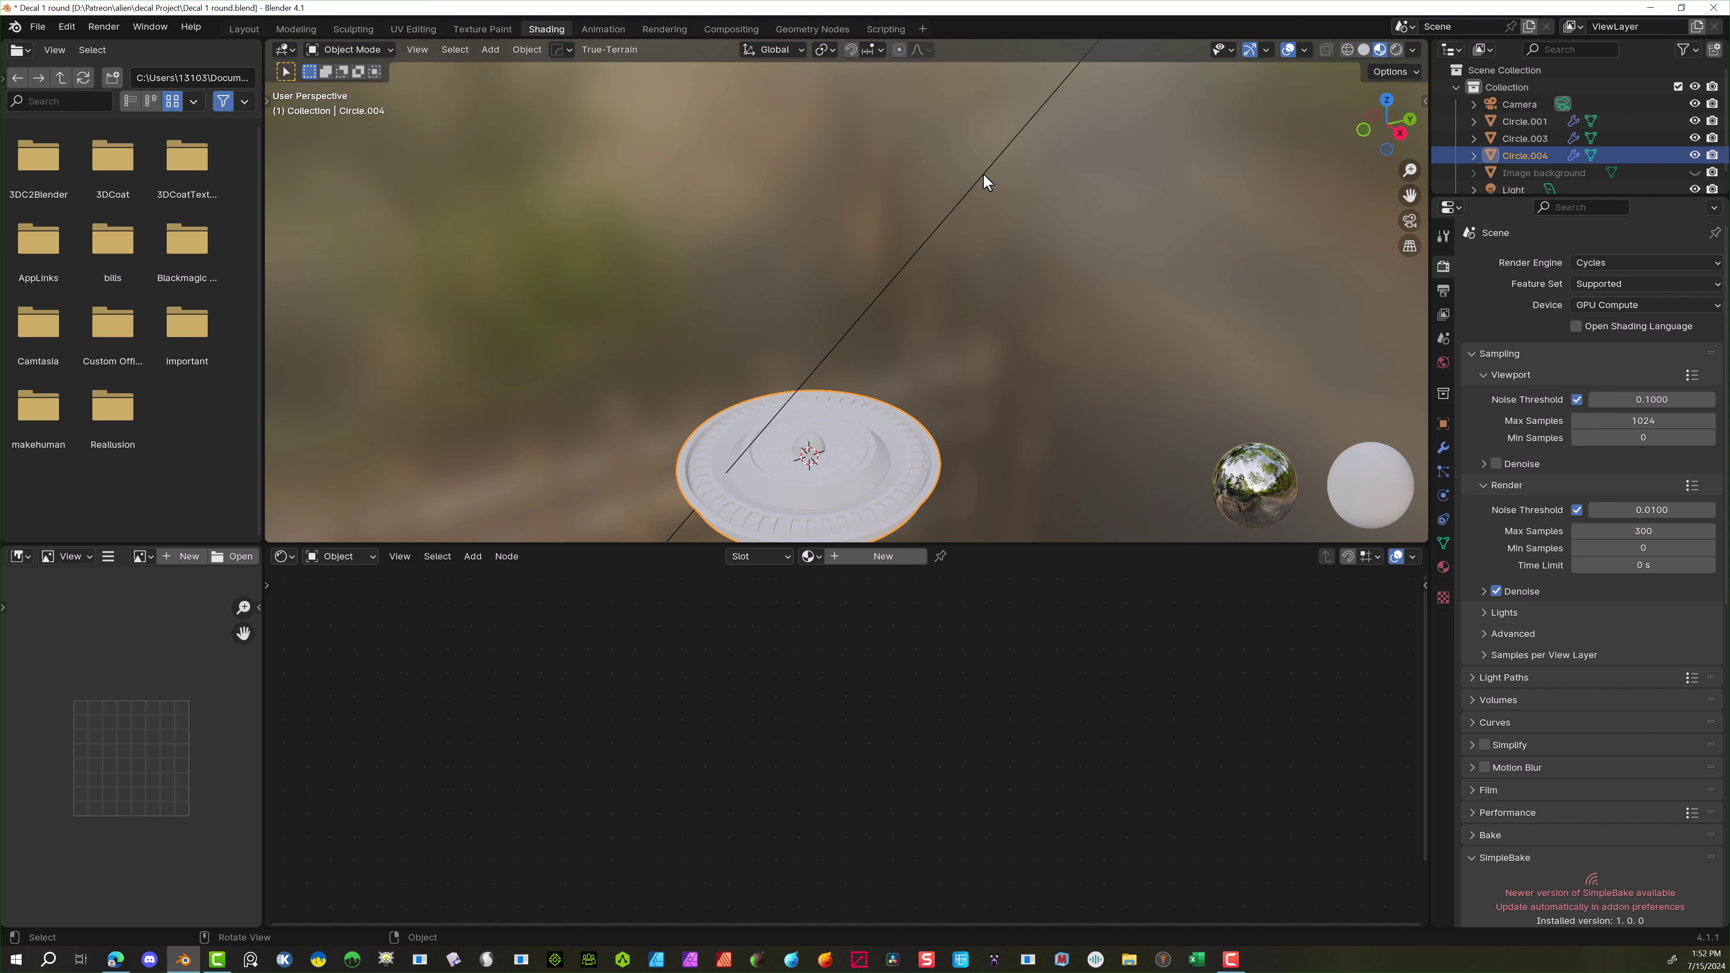
Add a mesh plane at the decal's centre and scale it up well beyond the camera and light as a ground surface
left_click(1076, 251)
left_click(491, 49)
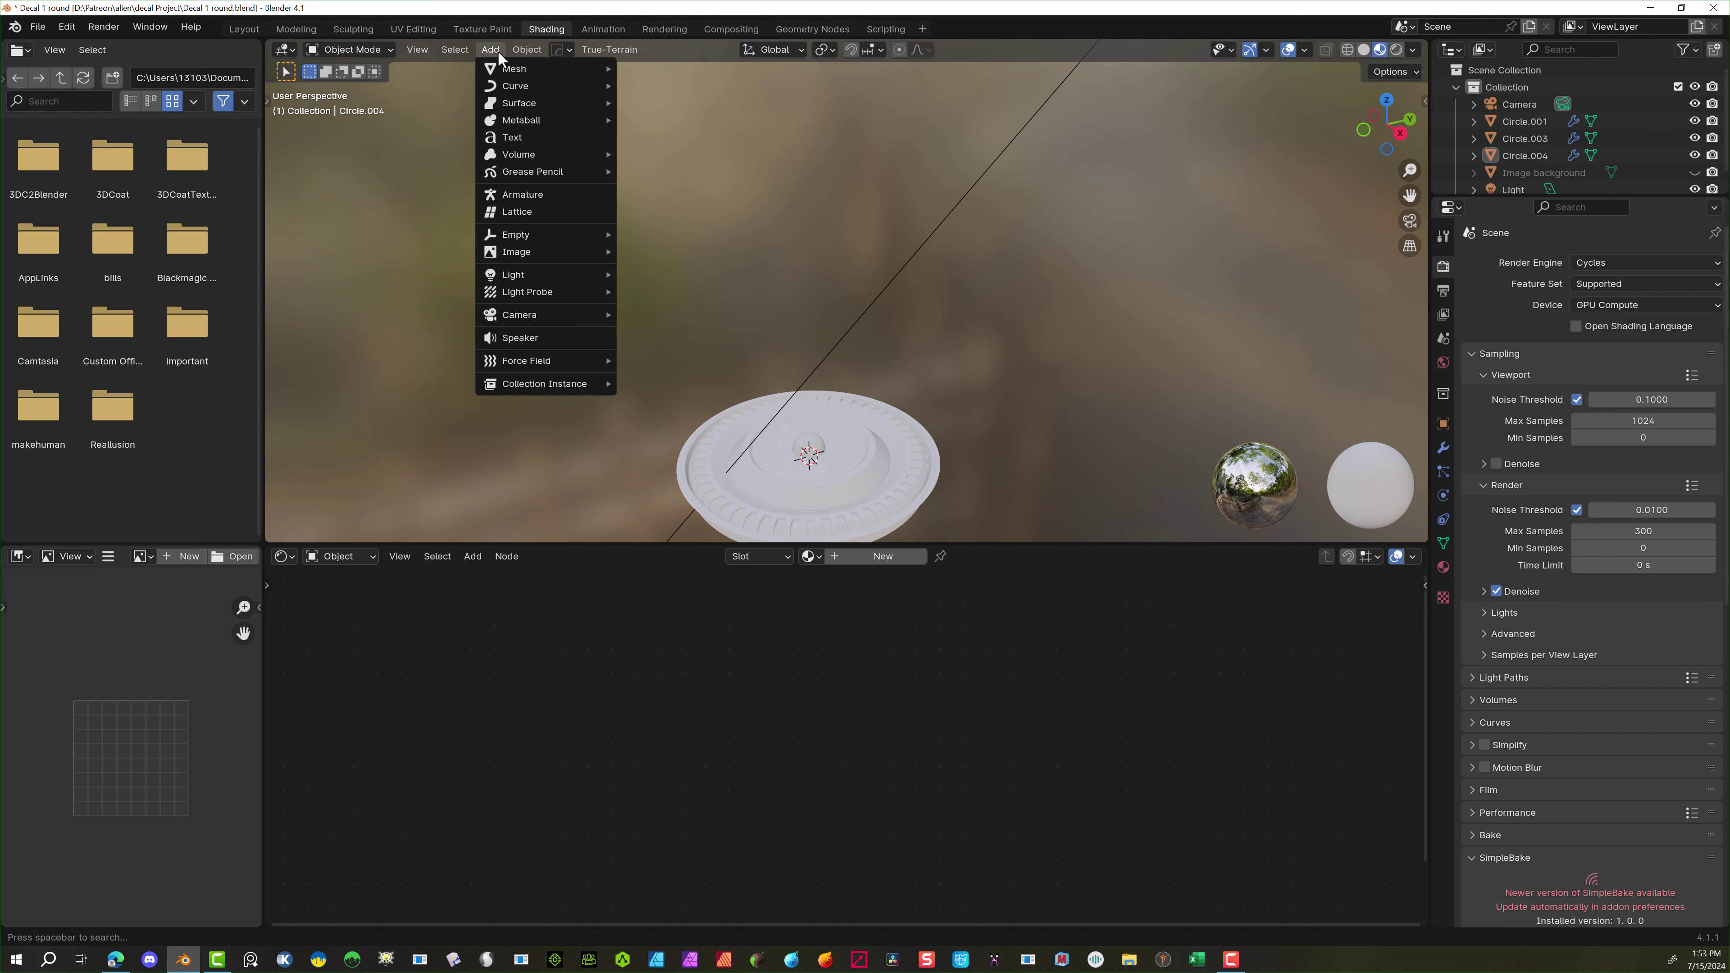
mouse_move(538, 69)
left_click(658, 71)
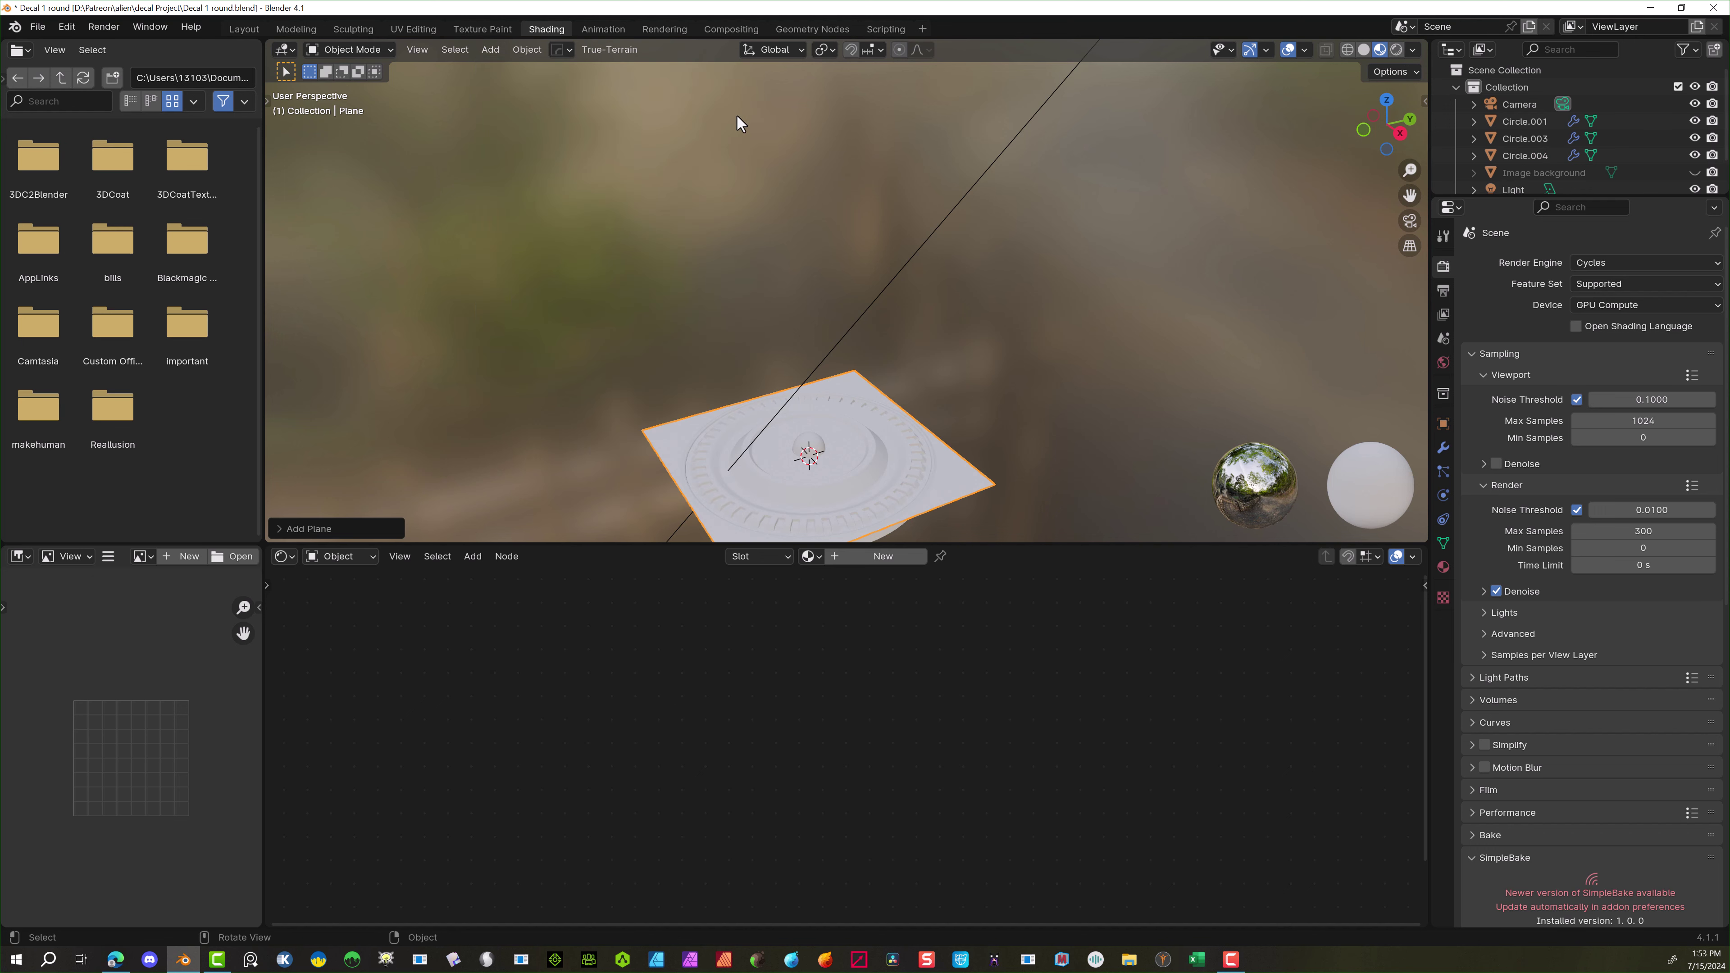
scroll(852, 218, "down", 5)
key("s")
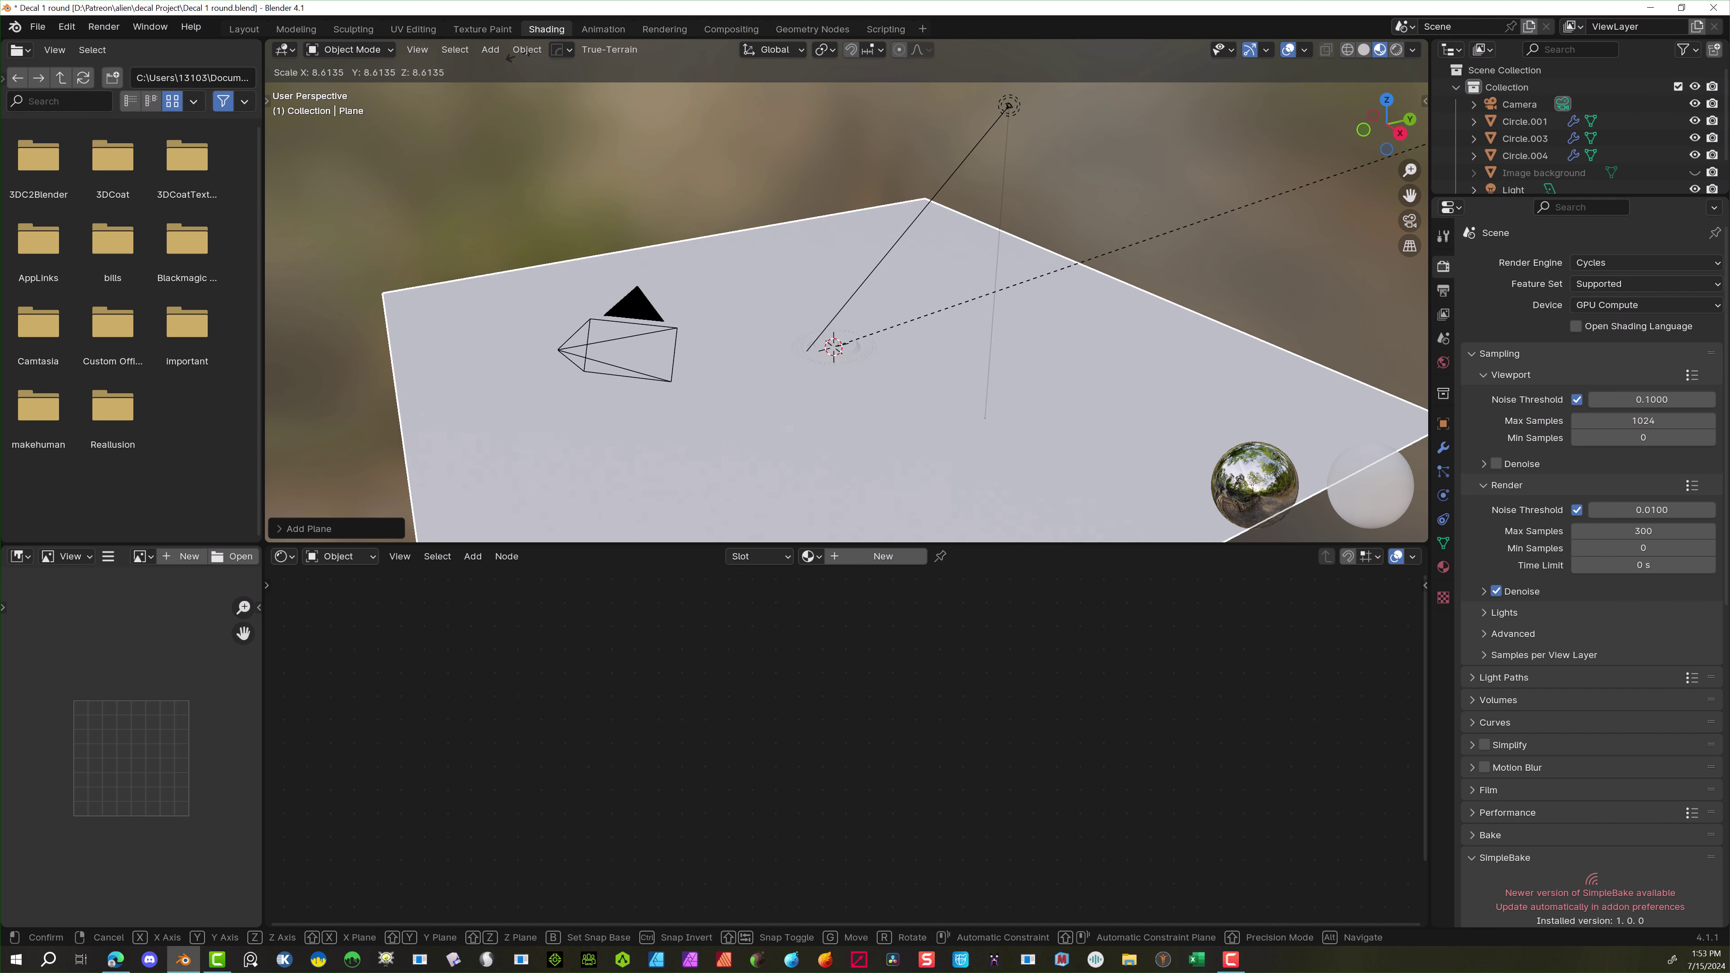
left_click(324, 351)
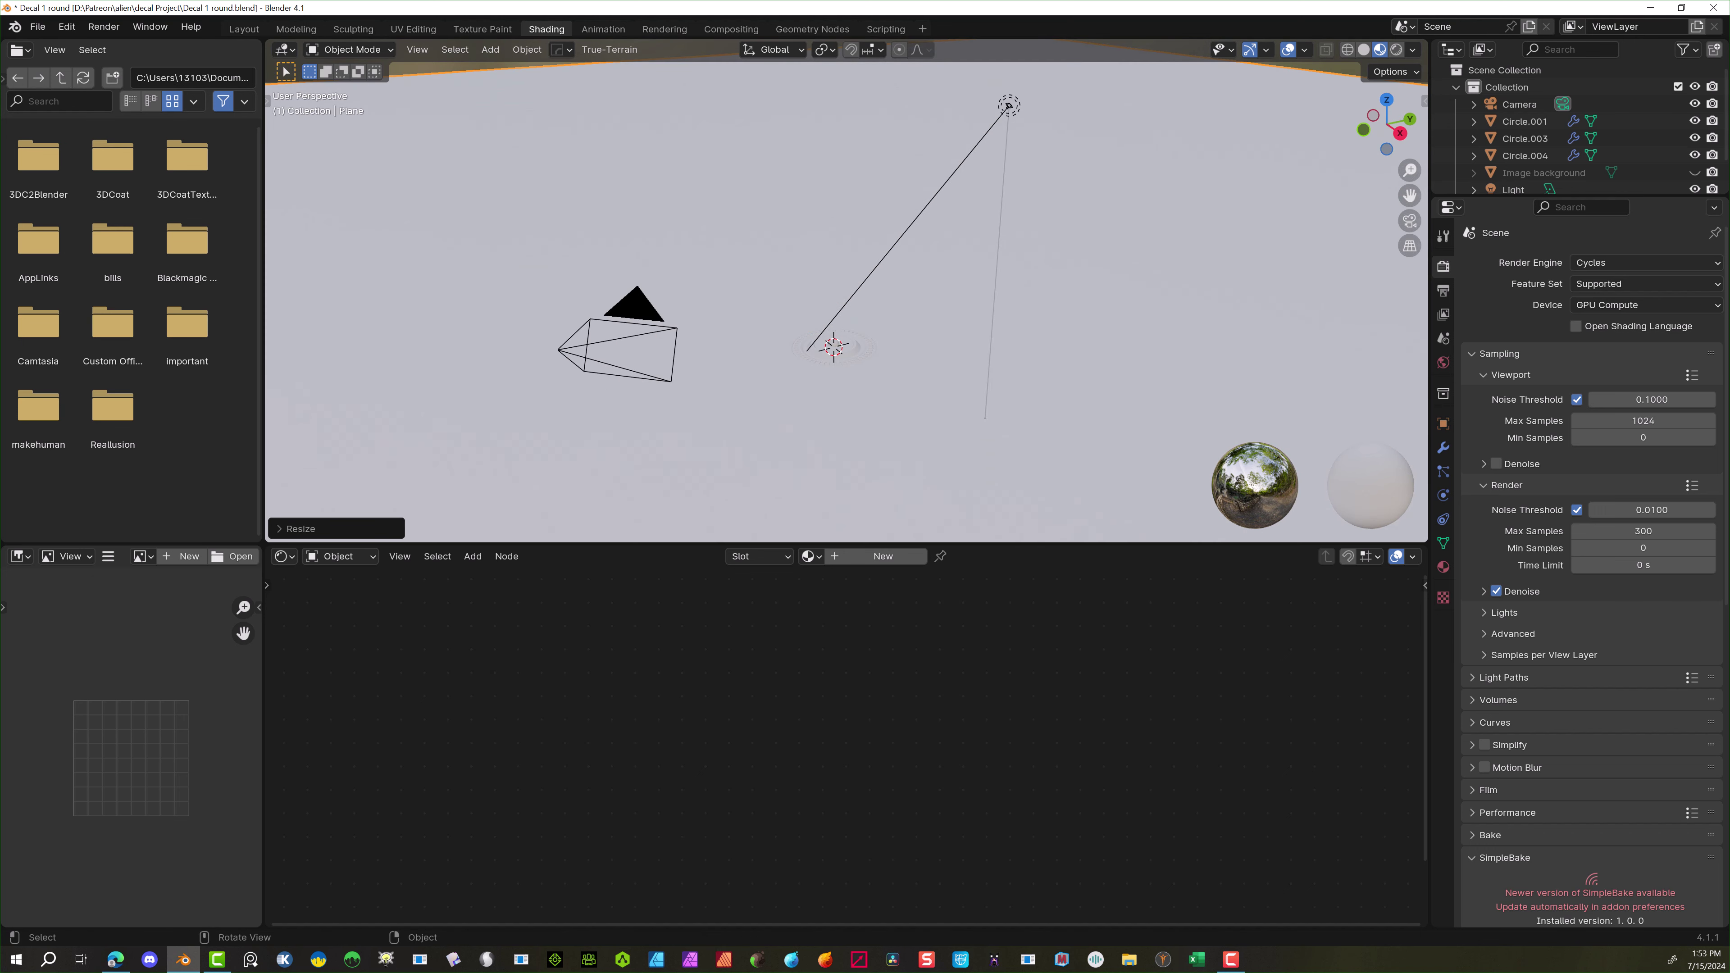
Move the ground plane down to the decal's underside, working in the right orthographic view
left_click(1400, 135)
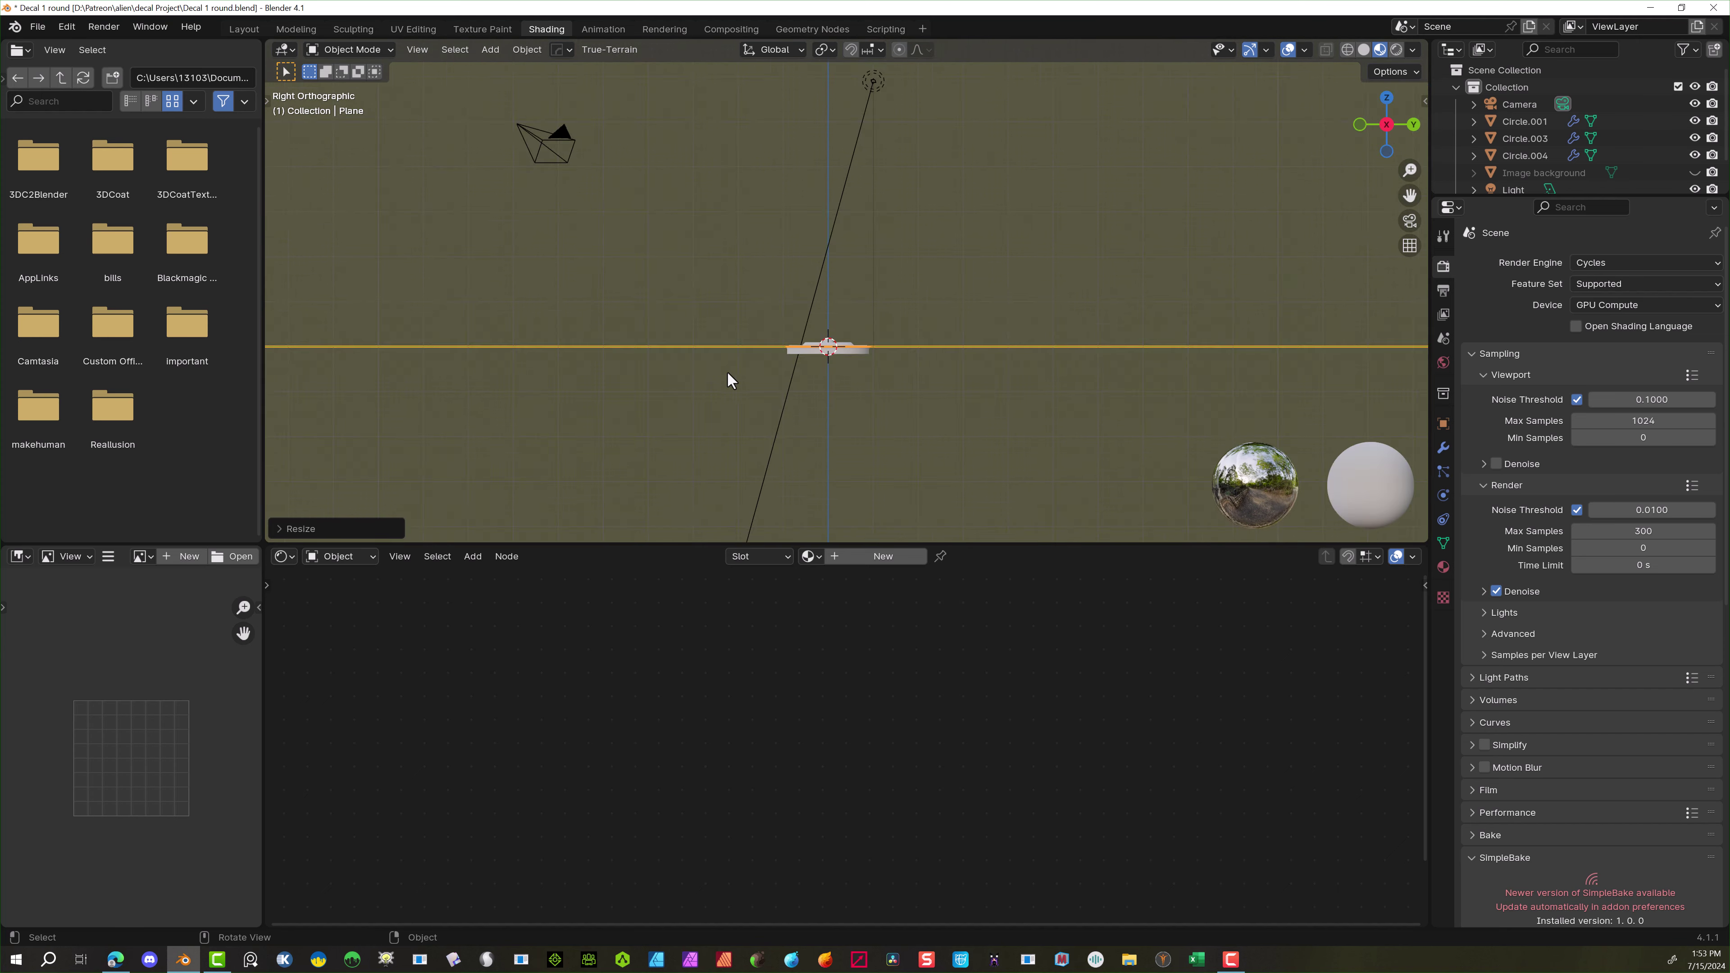
scroll(749, 395, "up", 4)
key("g")
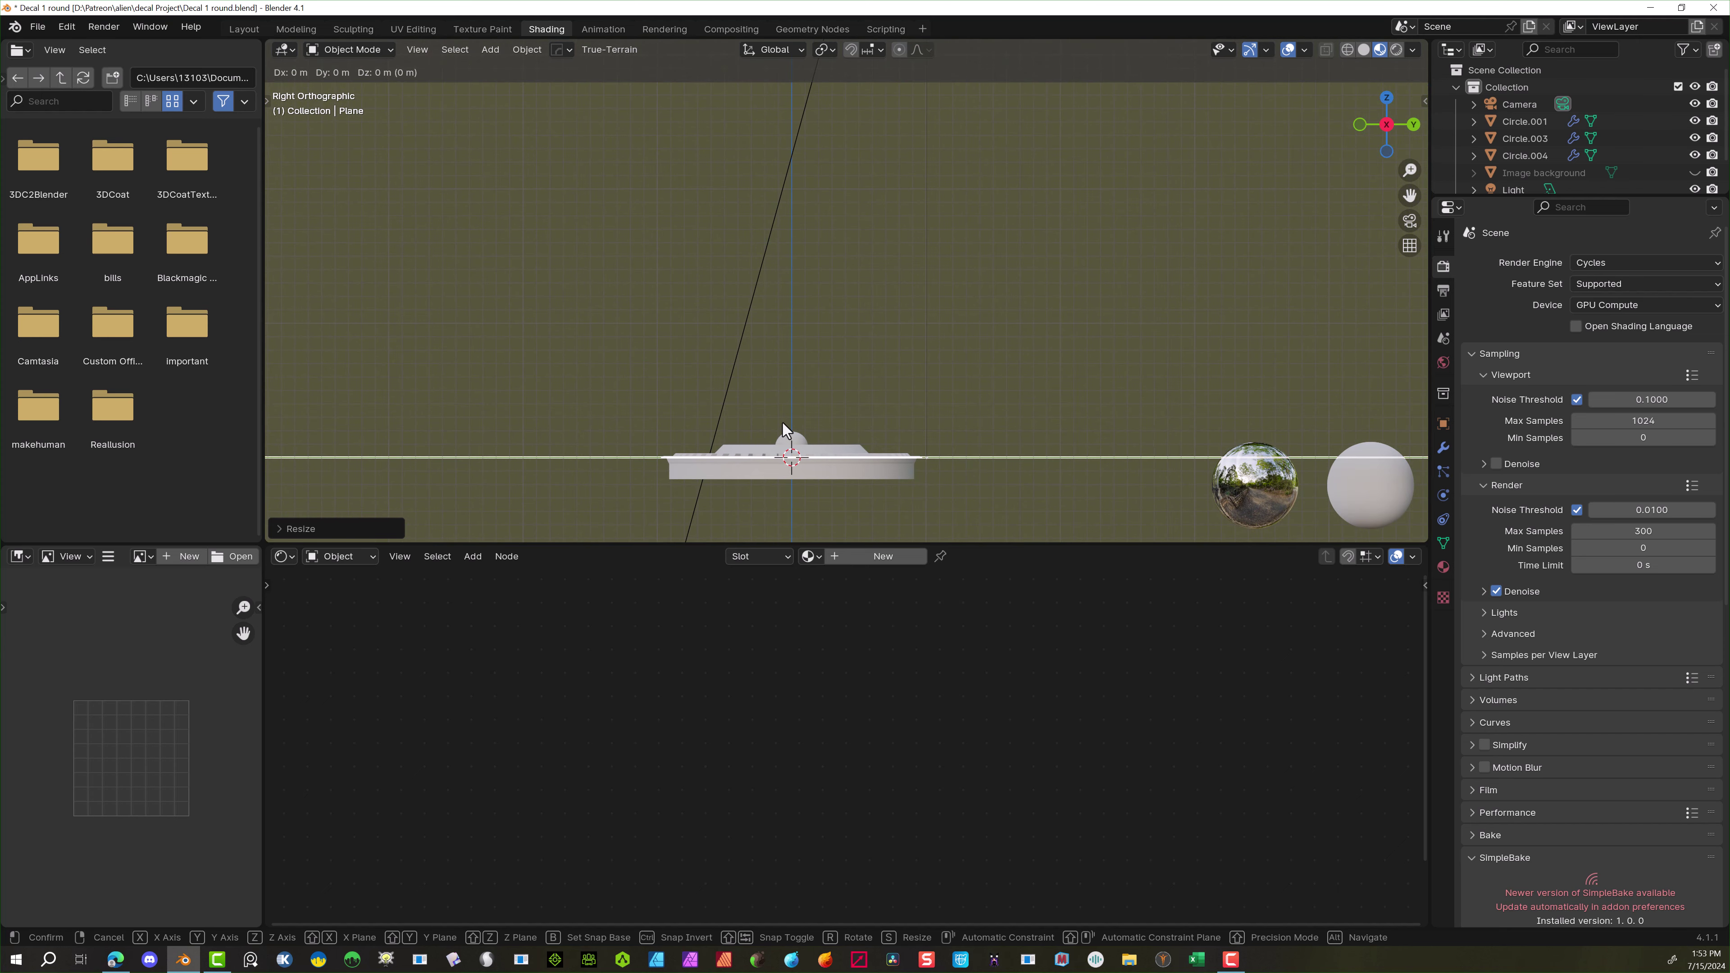
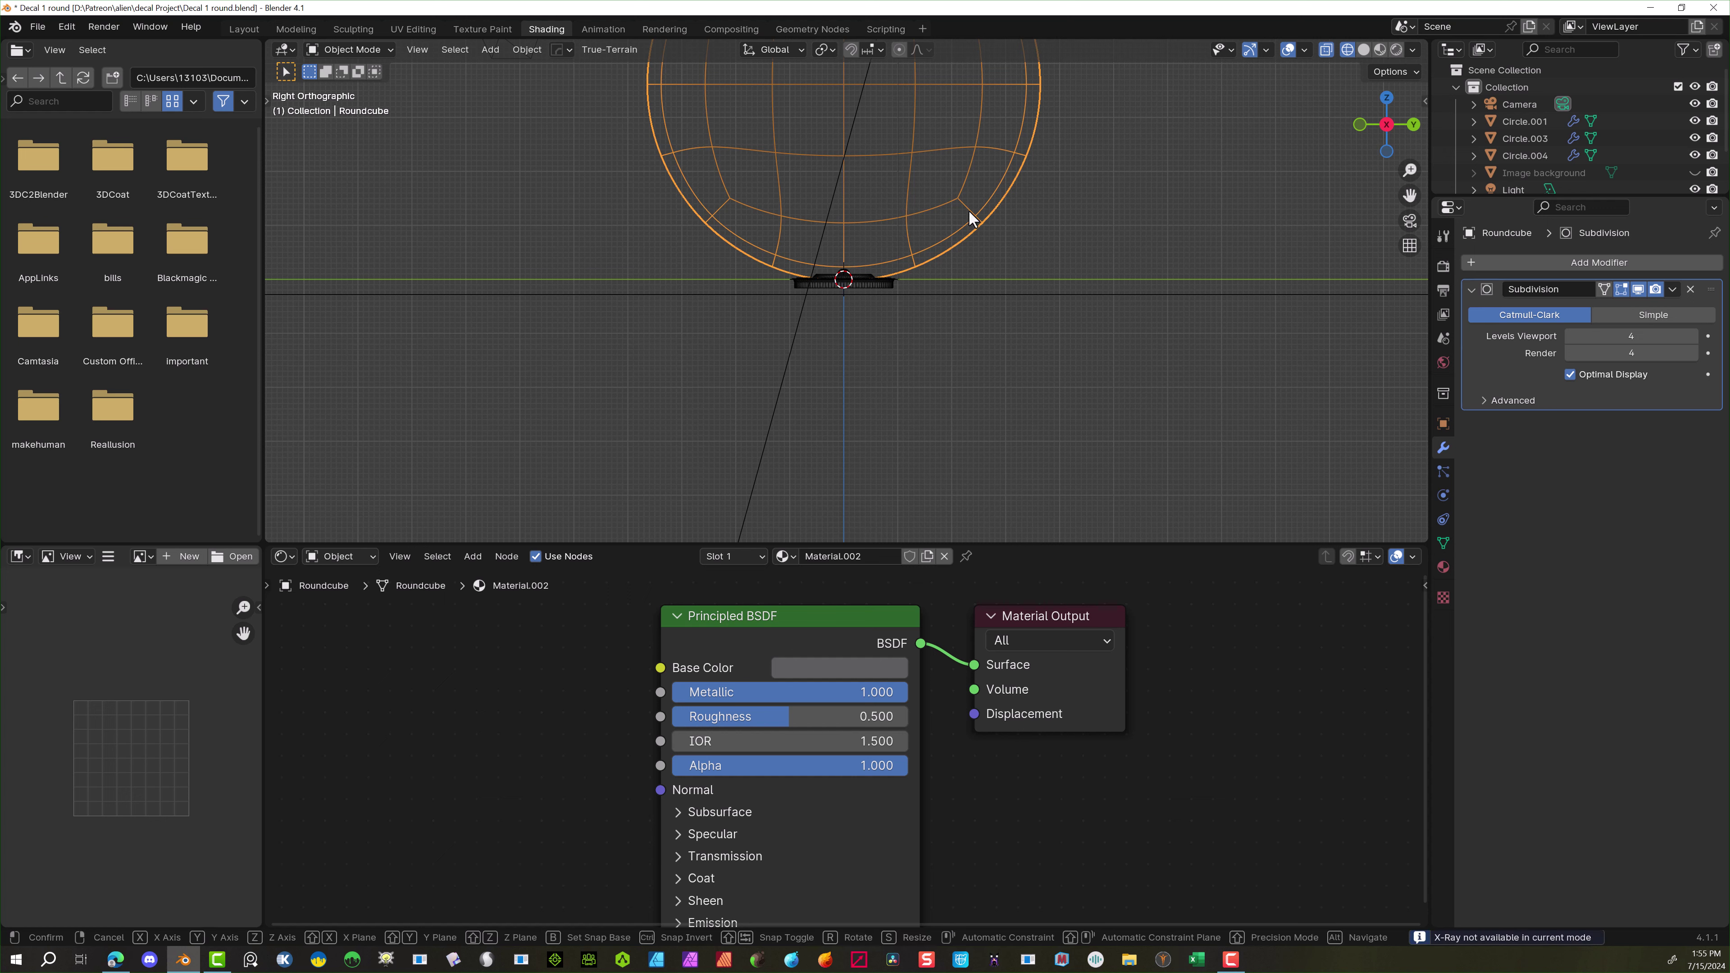
Lower the large round sphere about 0.209 m along global Z, and display the decal with rendered shading
key("g")
key("z")
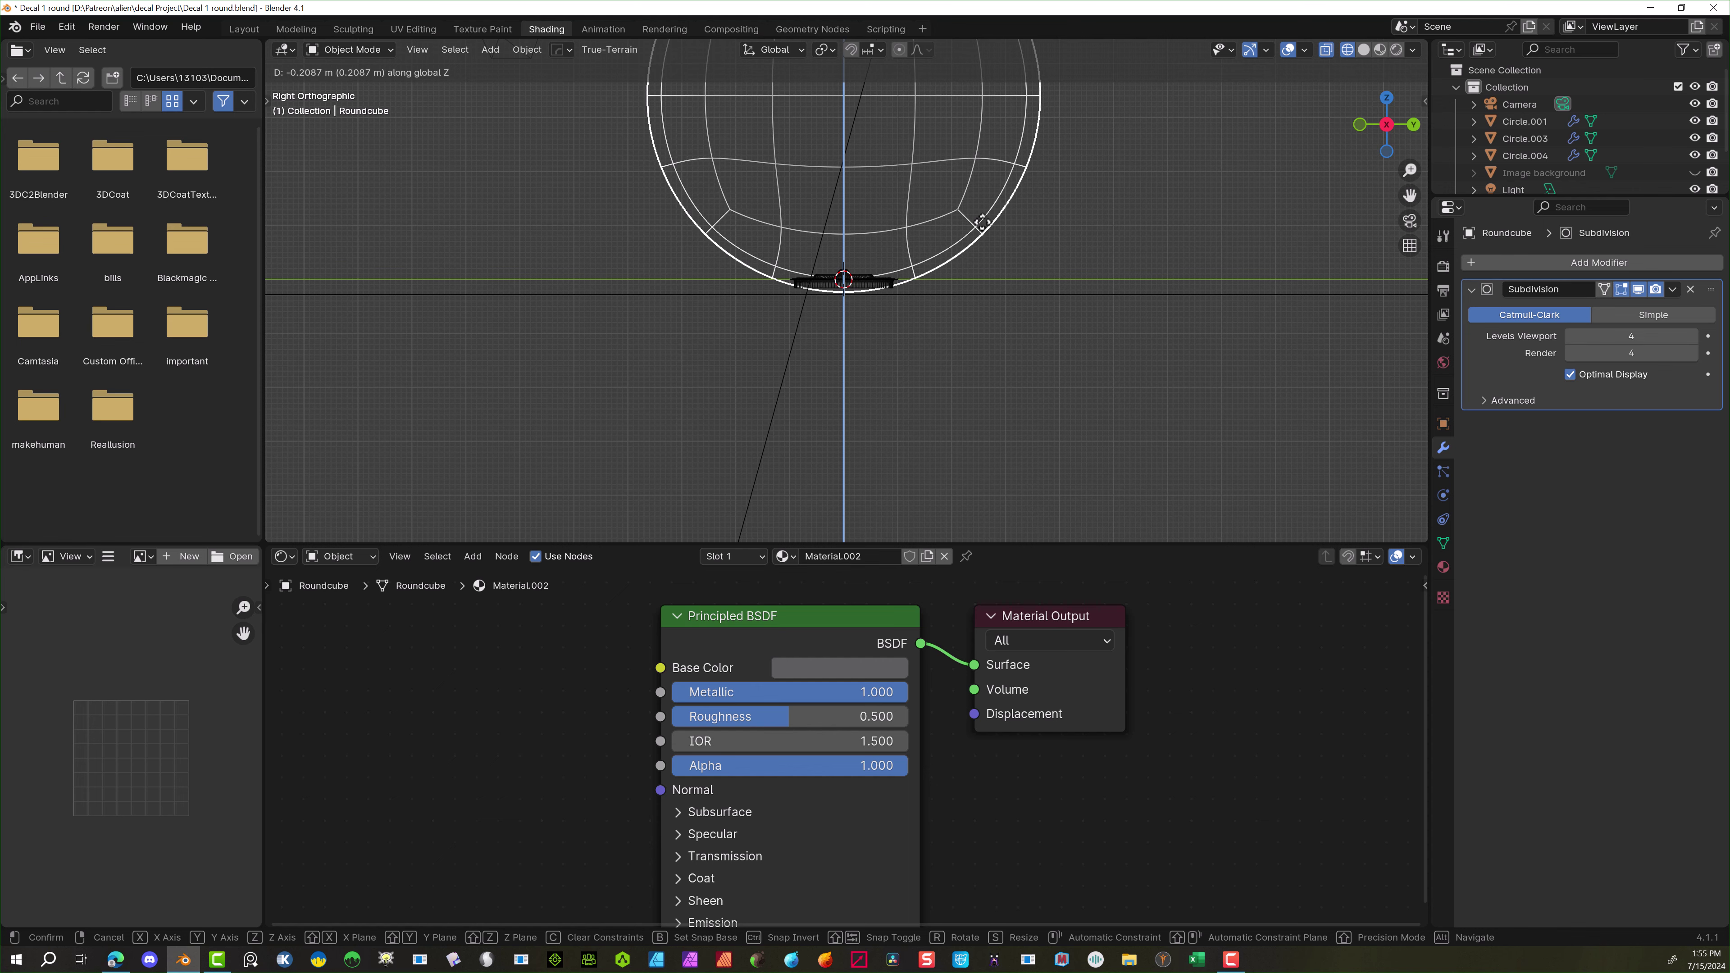
left_click(984, 222)
scroll(619, 139, "down", 4)
left_click(1396, 50)
mouse_move(1142, 194)
middle_mouse_down()
mouse_move(1088, 229)
mouse_move(989, 215)
mouse_move(1035, 241)
mouse_move(1040, 337)
middle_mouse_up()
scroll(1039, 219, "up", 4)
scroll(1040, 336, "up", 2)
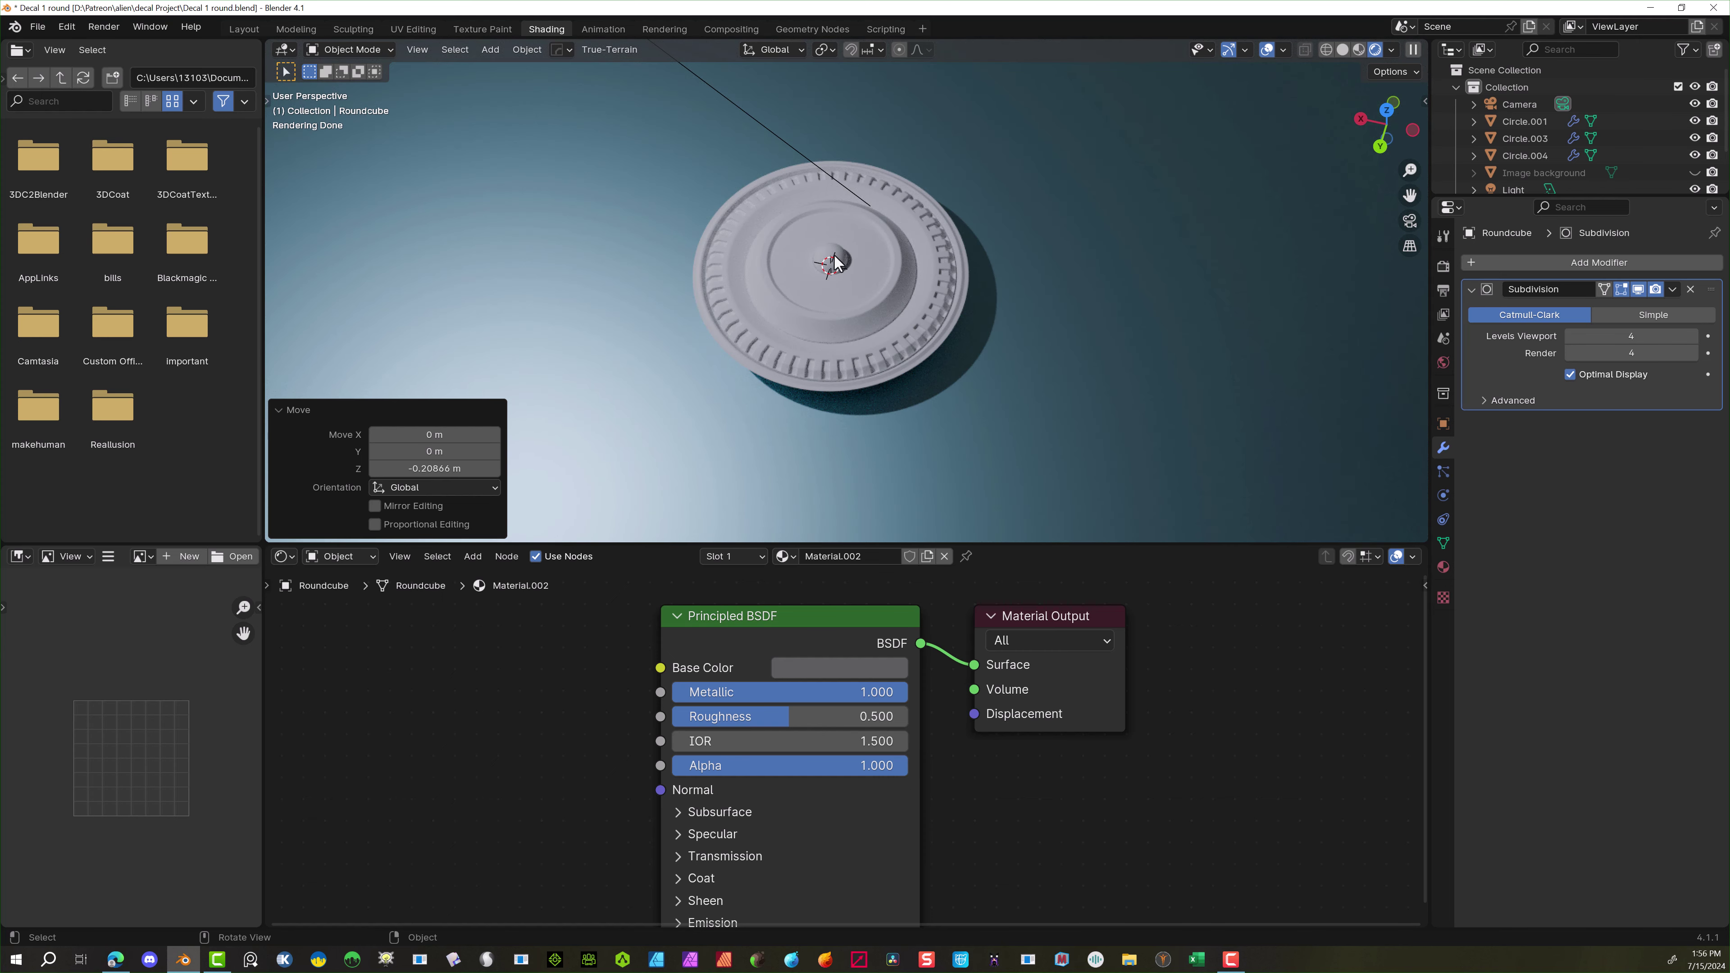
Assign the existing Material.001 to the outer dish, Circle.004
left_click(714, 235)
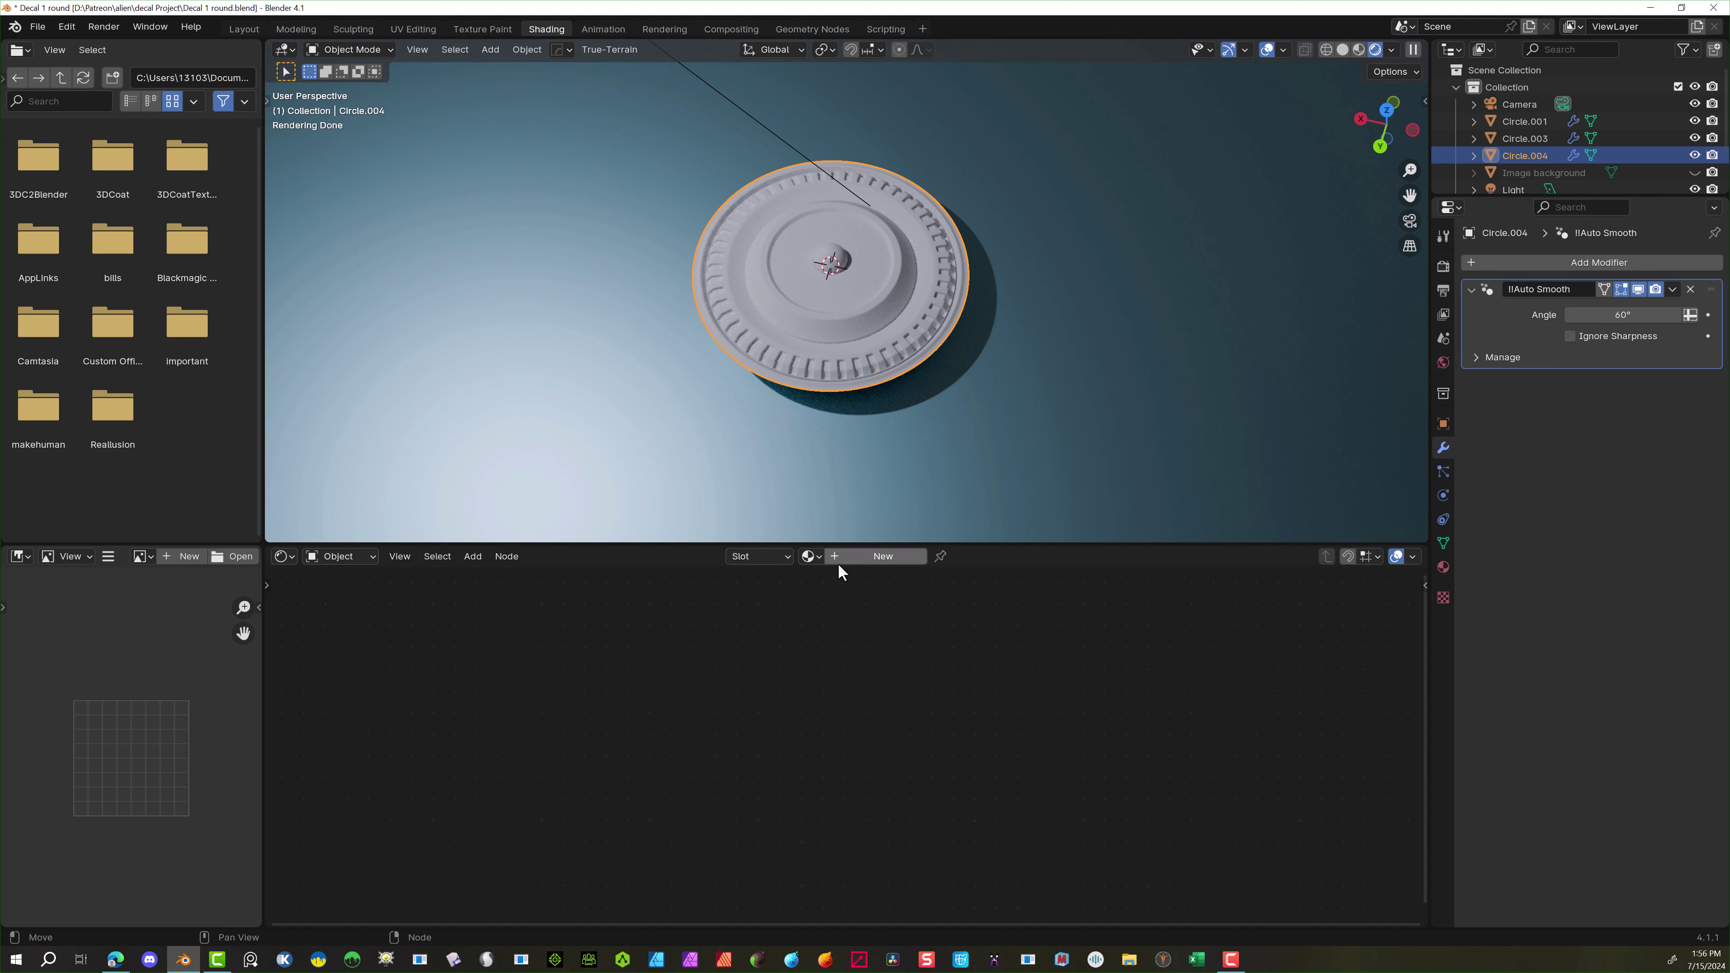
left_click(819, 556)
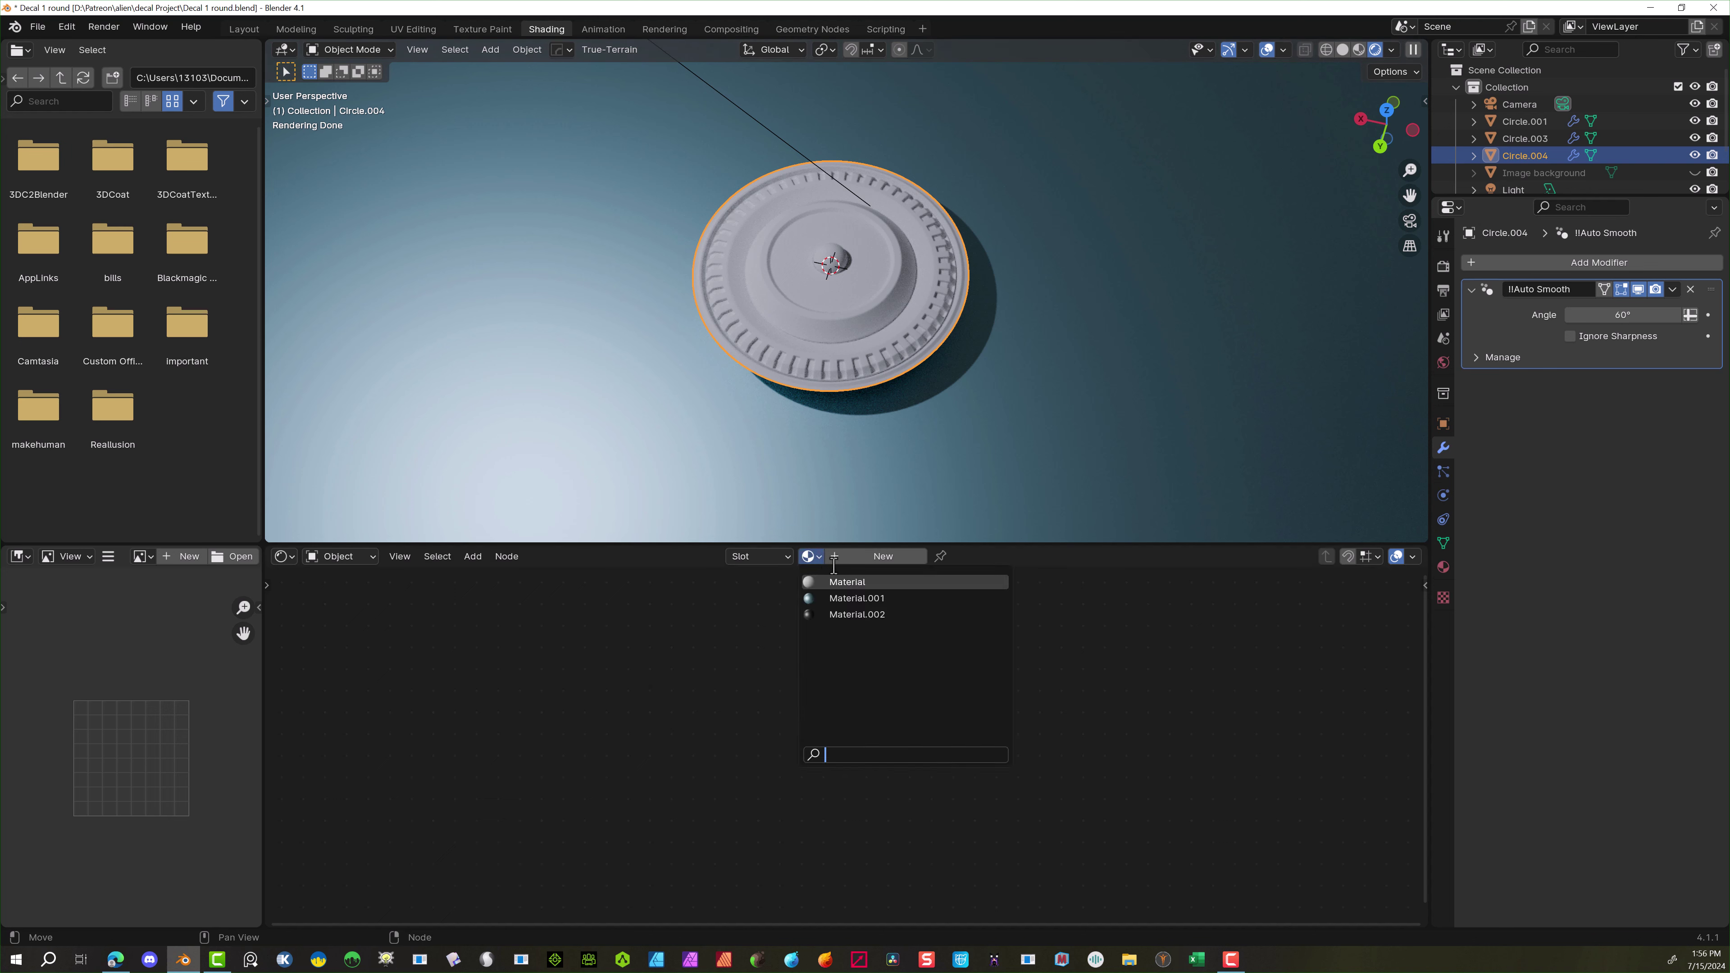
left_click(845, 598)
Create a new material for the toothed ring and darken its base color to near black
left_click(891, 361)
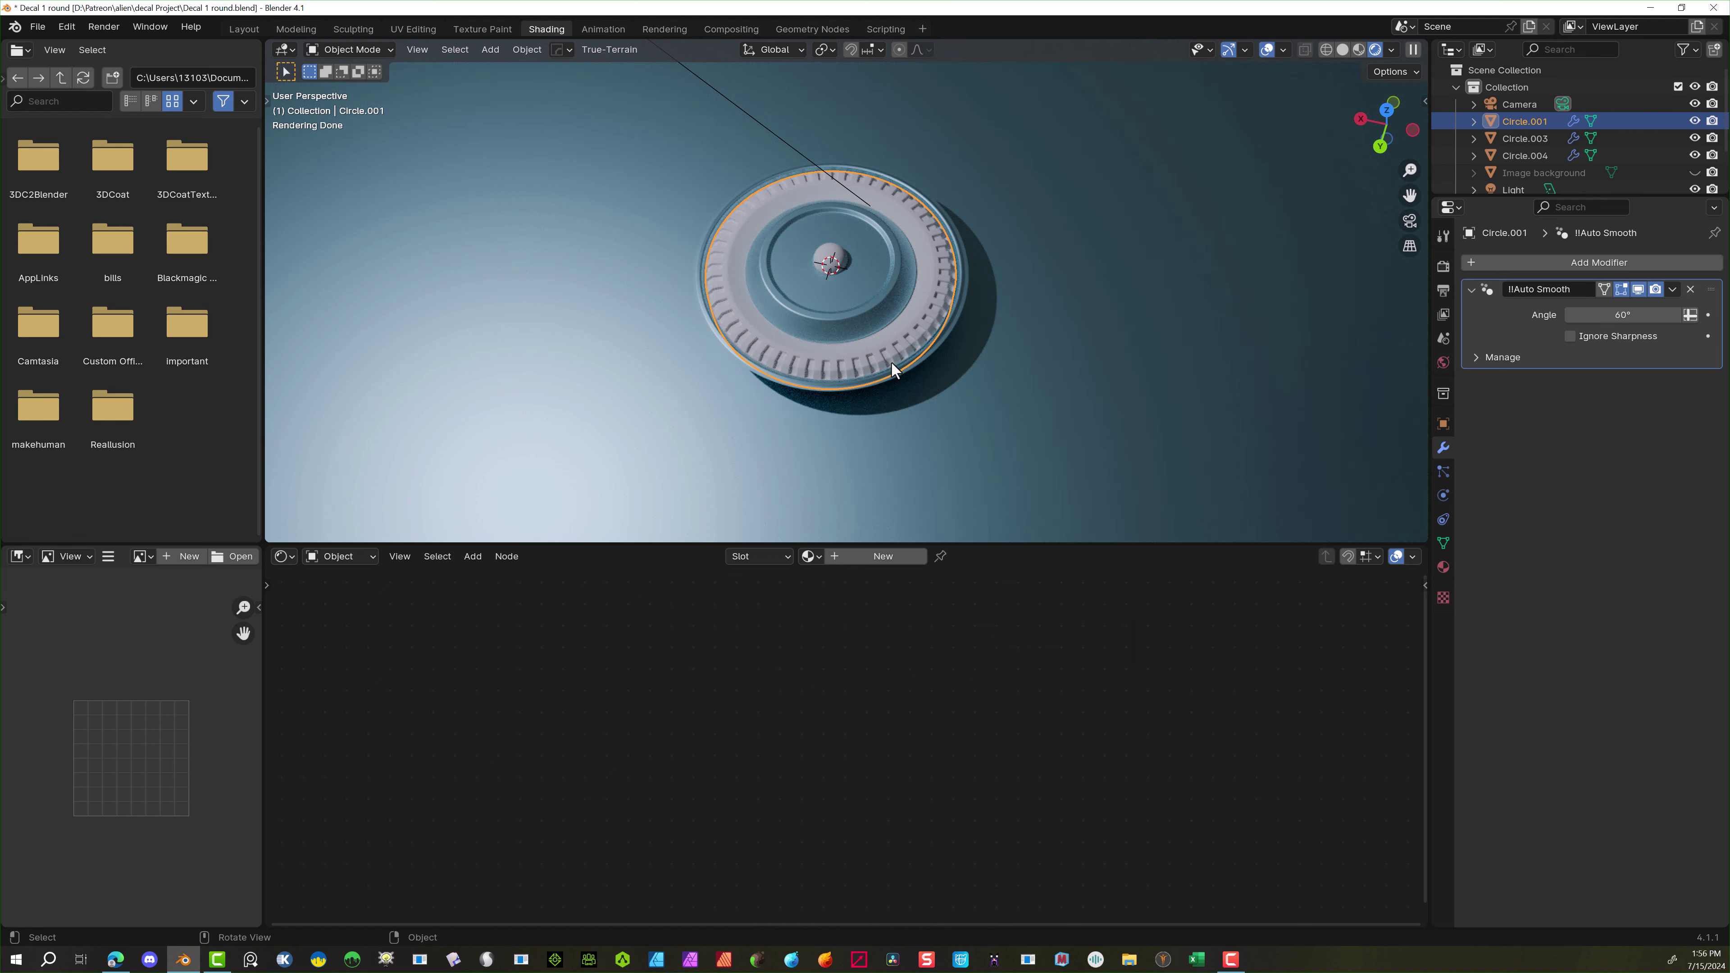
left_click(833, 555)
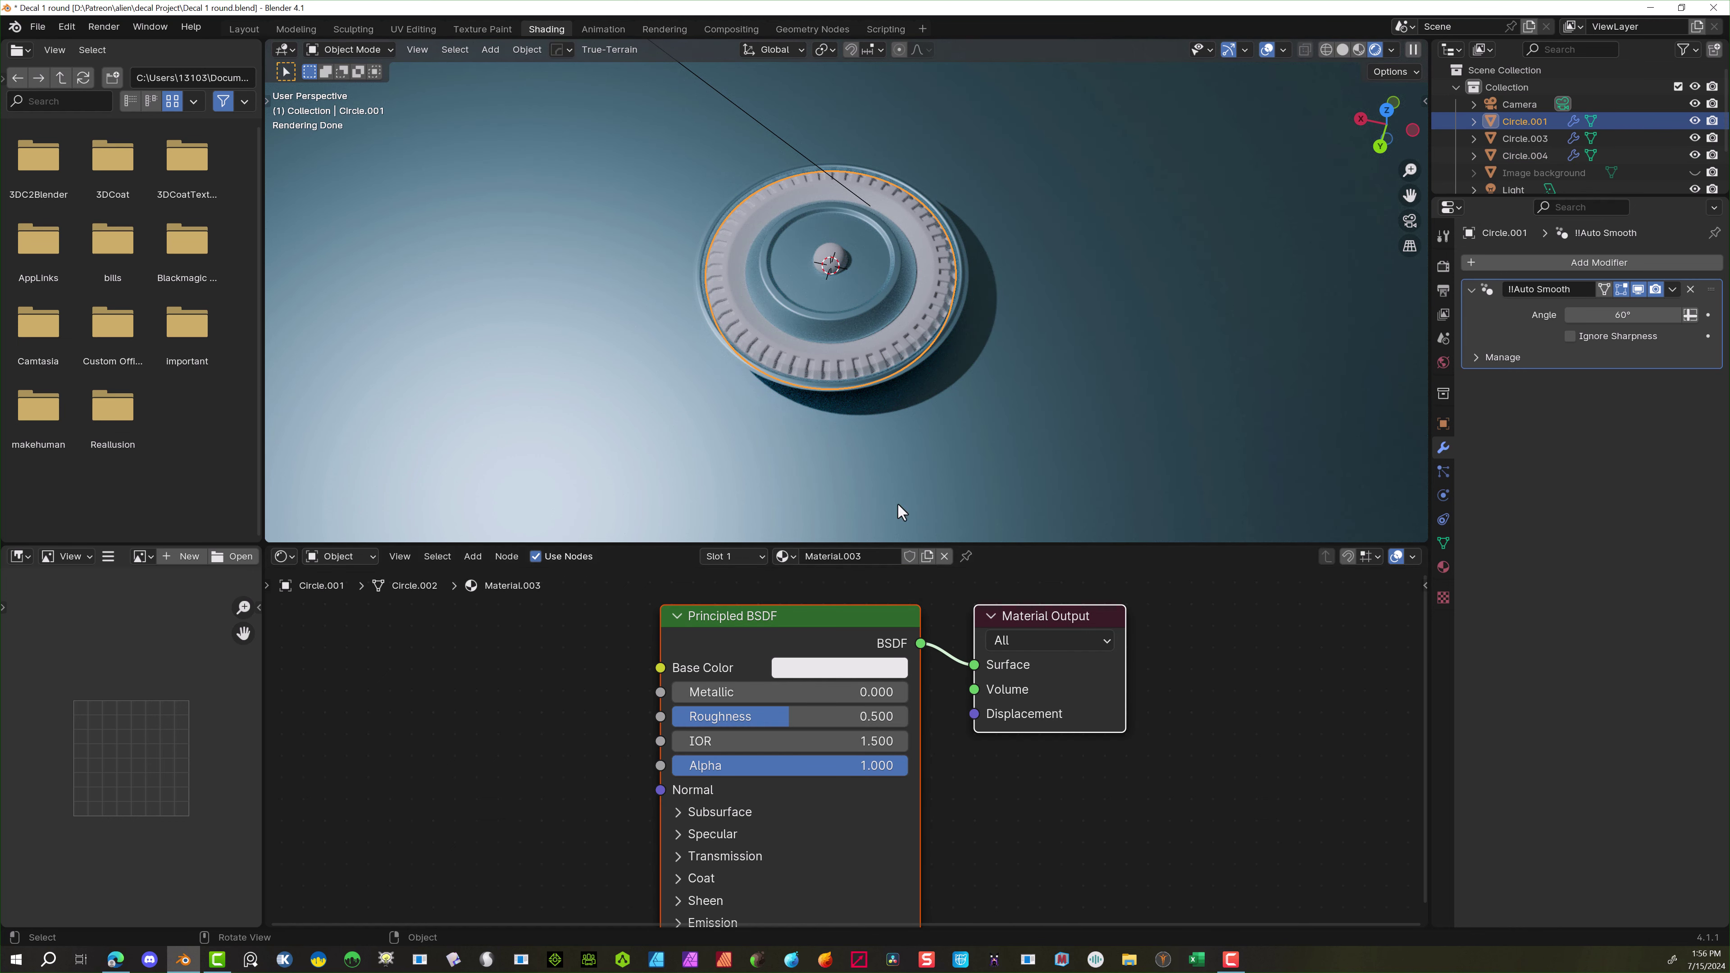
left_click(817, 668)
left_click_drag(989, 355, 989, 469)
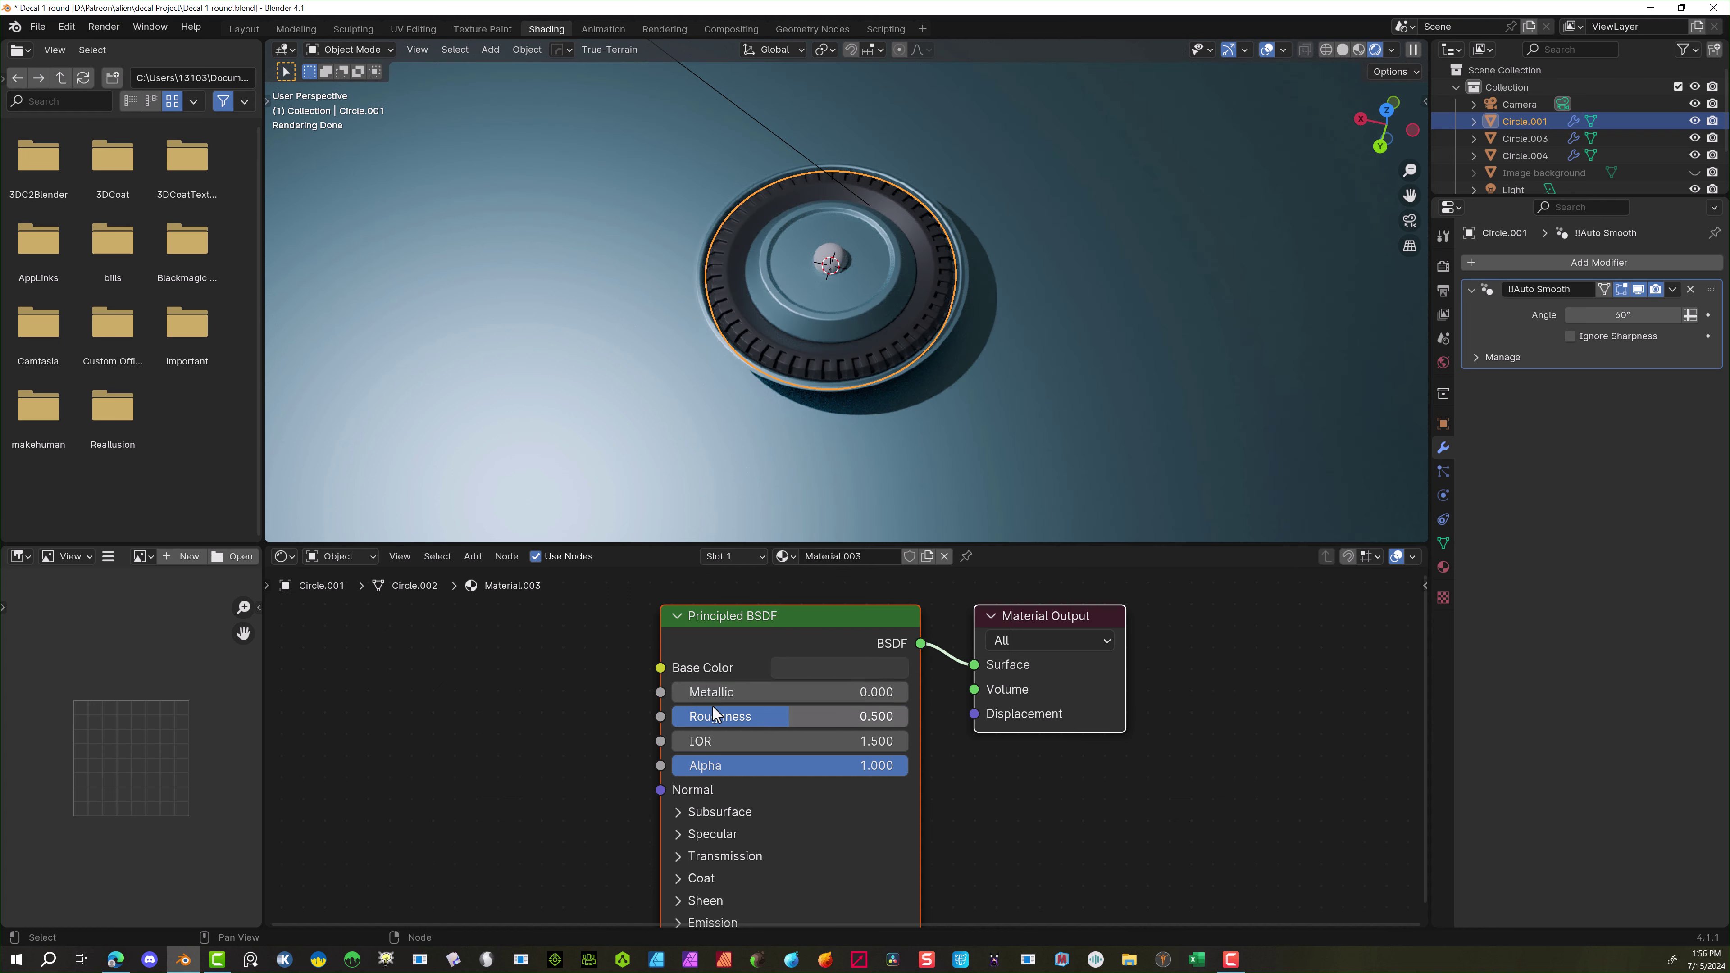
Set the toothed ring material's metallic value to 1 and lighten its base color to dark grey
left_click(712, 692)
type("1")
key("Return")
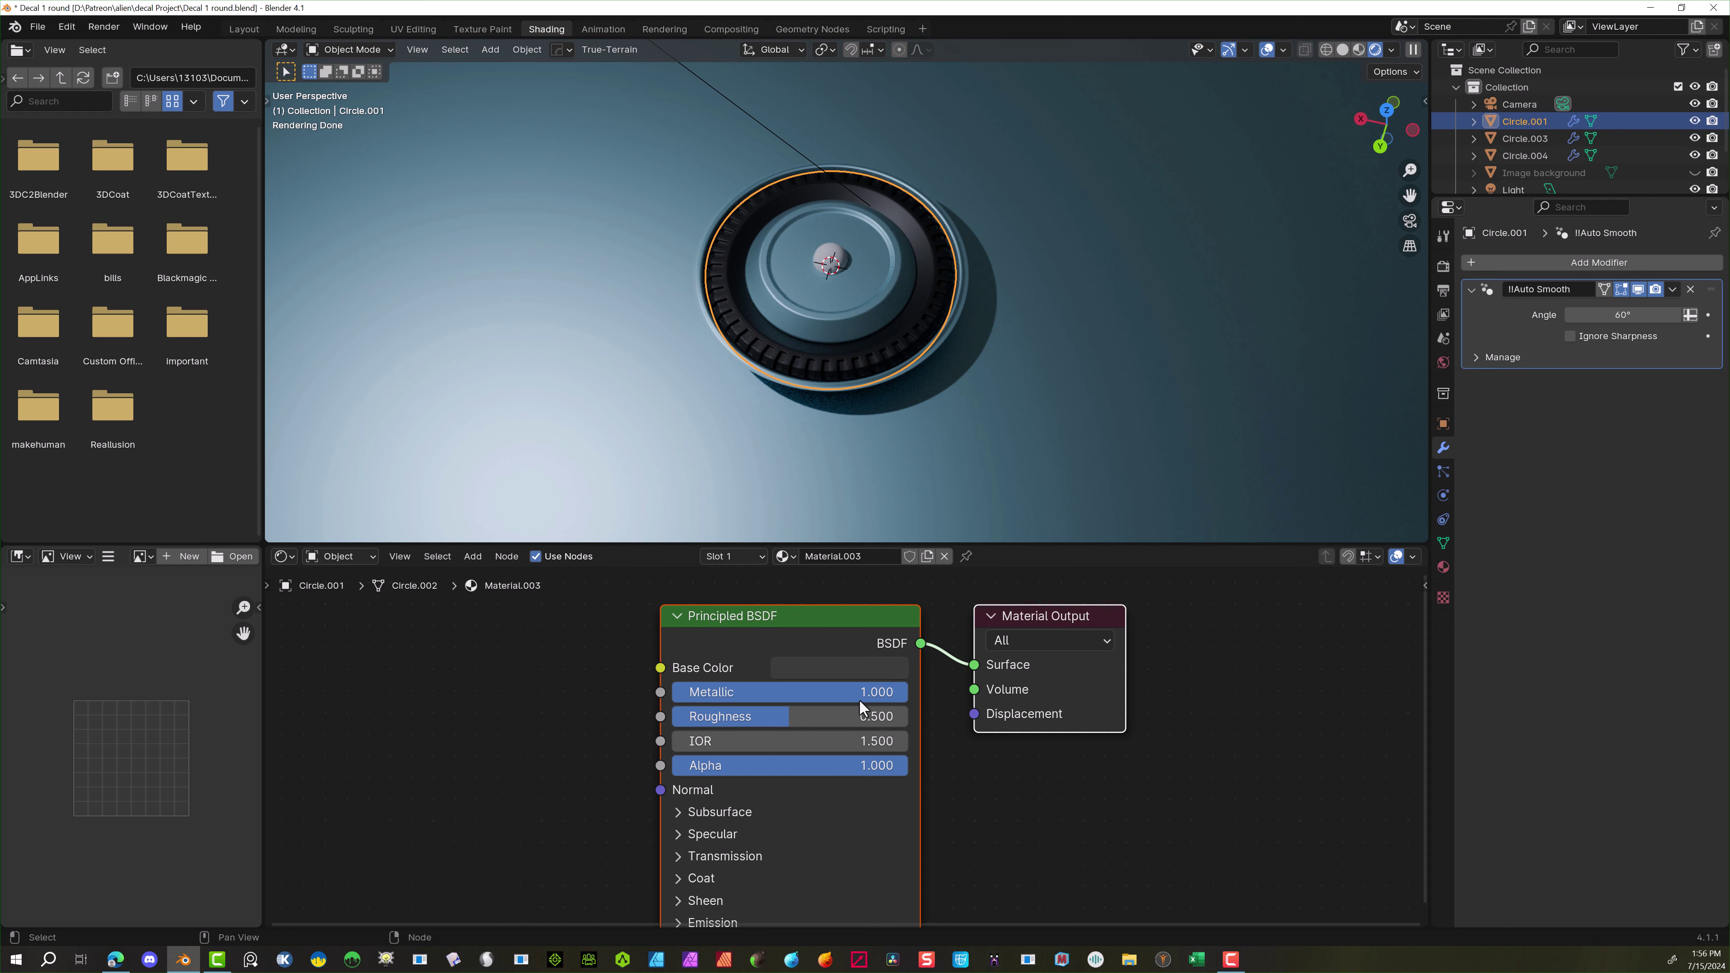
left_click(871, 668)
left_click_drag(989, 470, 982, 451)
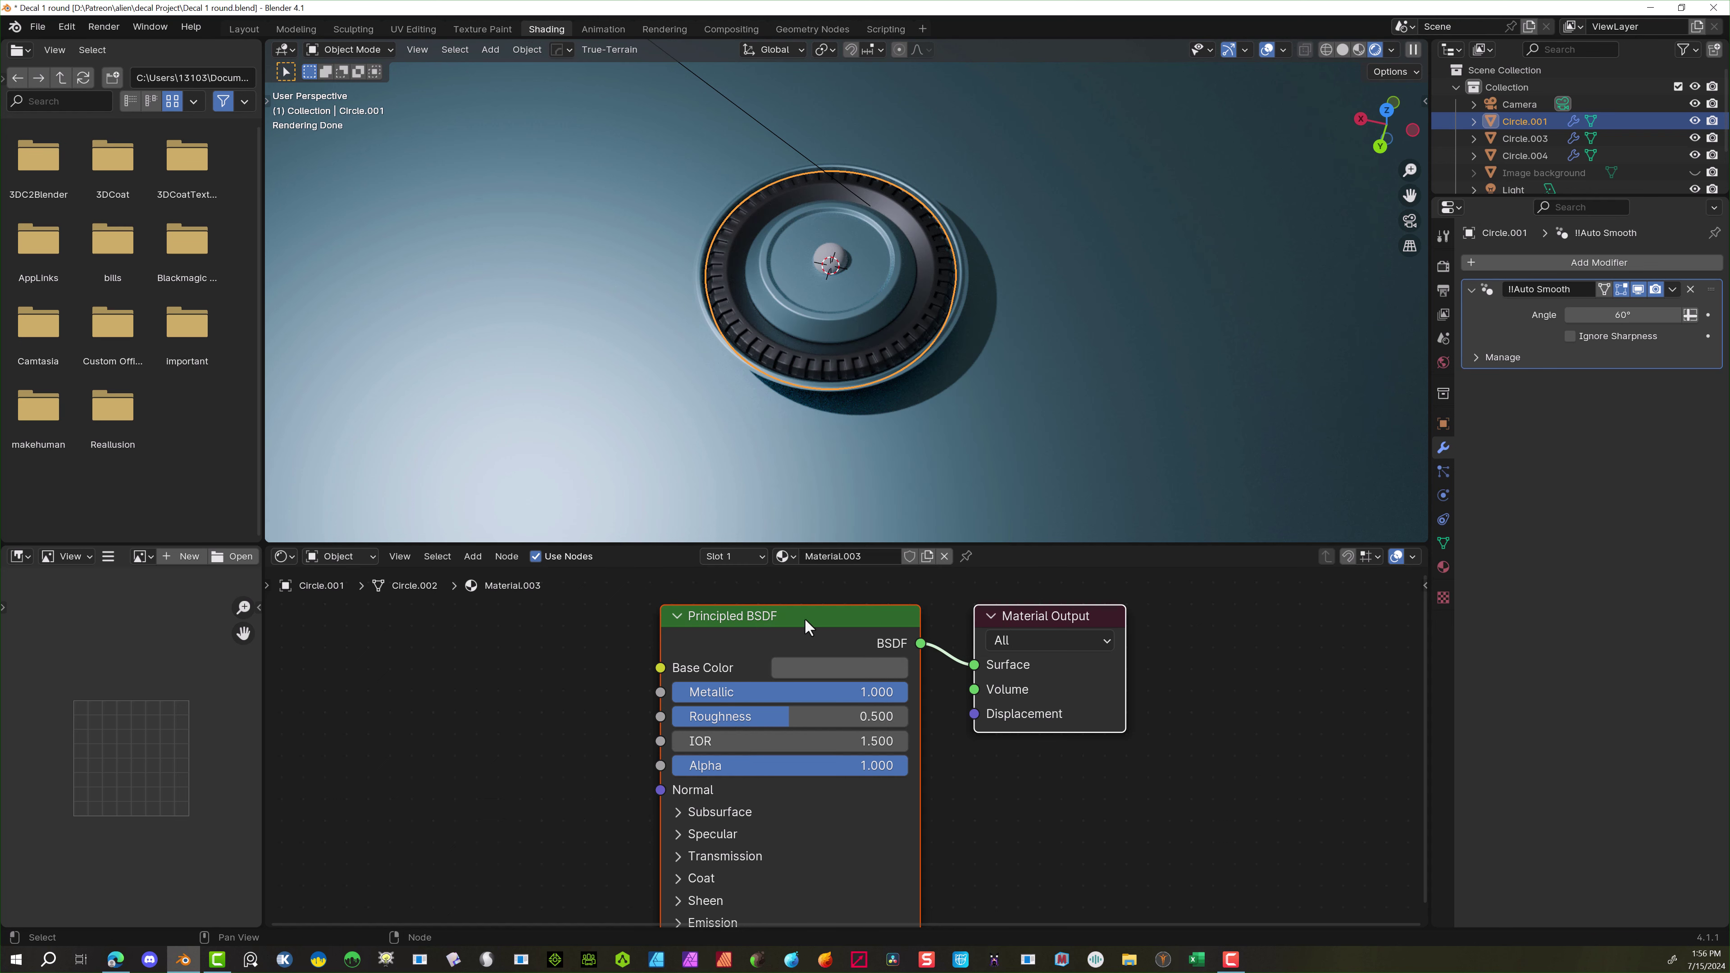
Create a new material for the central dome and replace its Principled BSDF with an Emission shader feeding the surface output
left_click(831, 259)
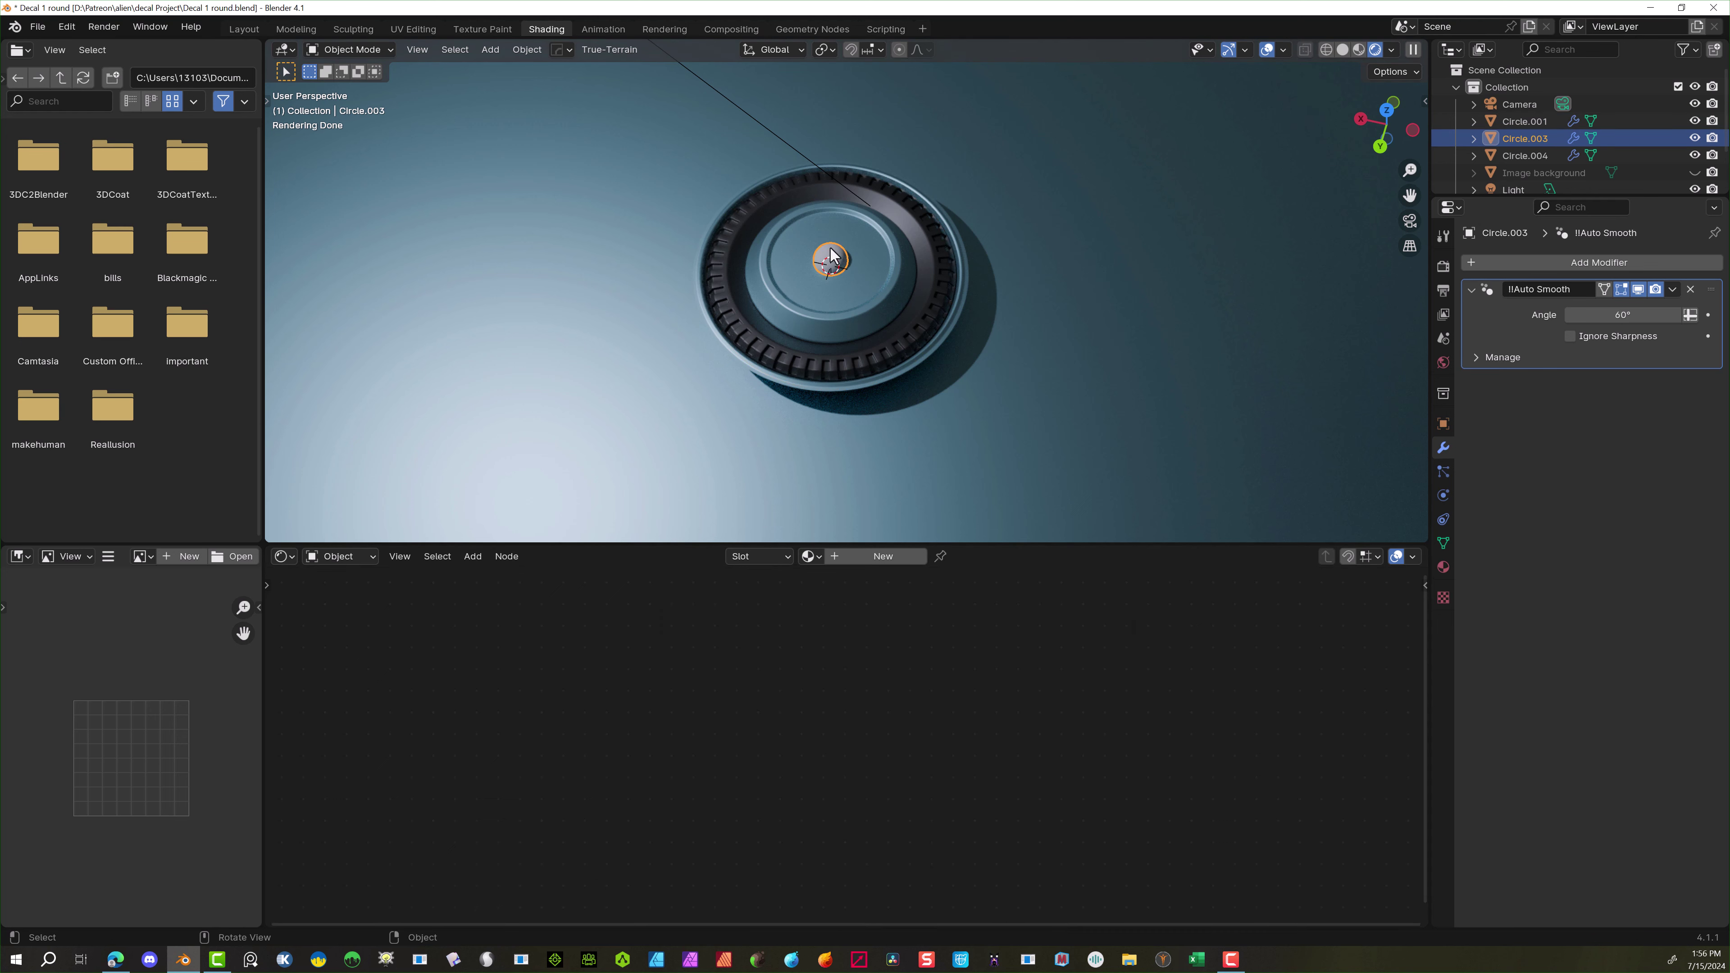
left_click(832, 550)
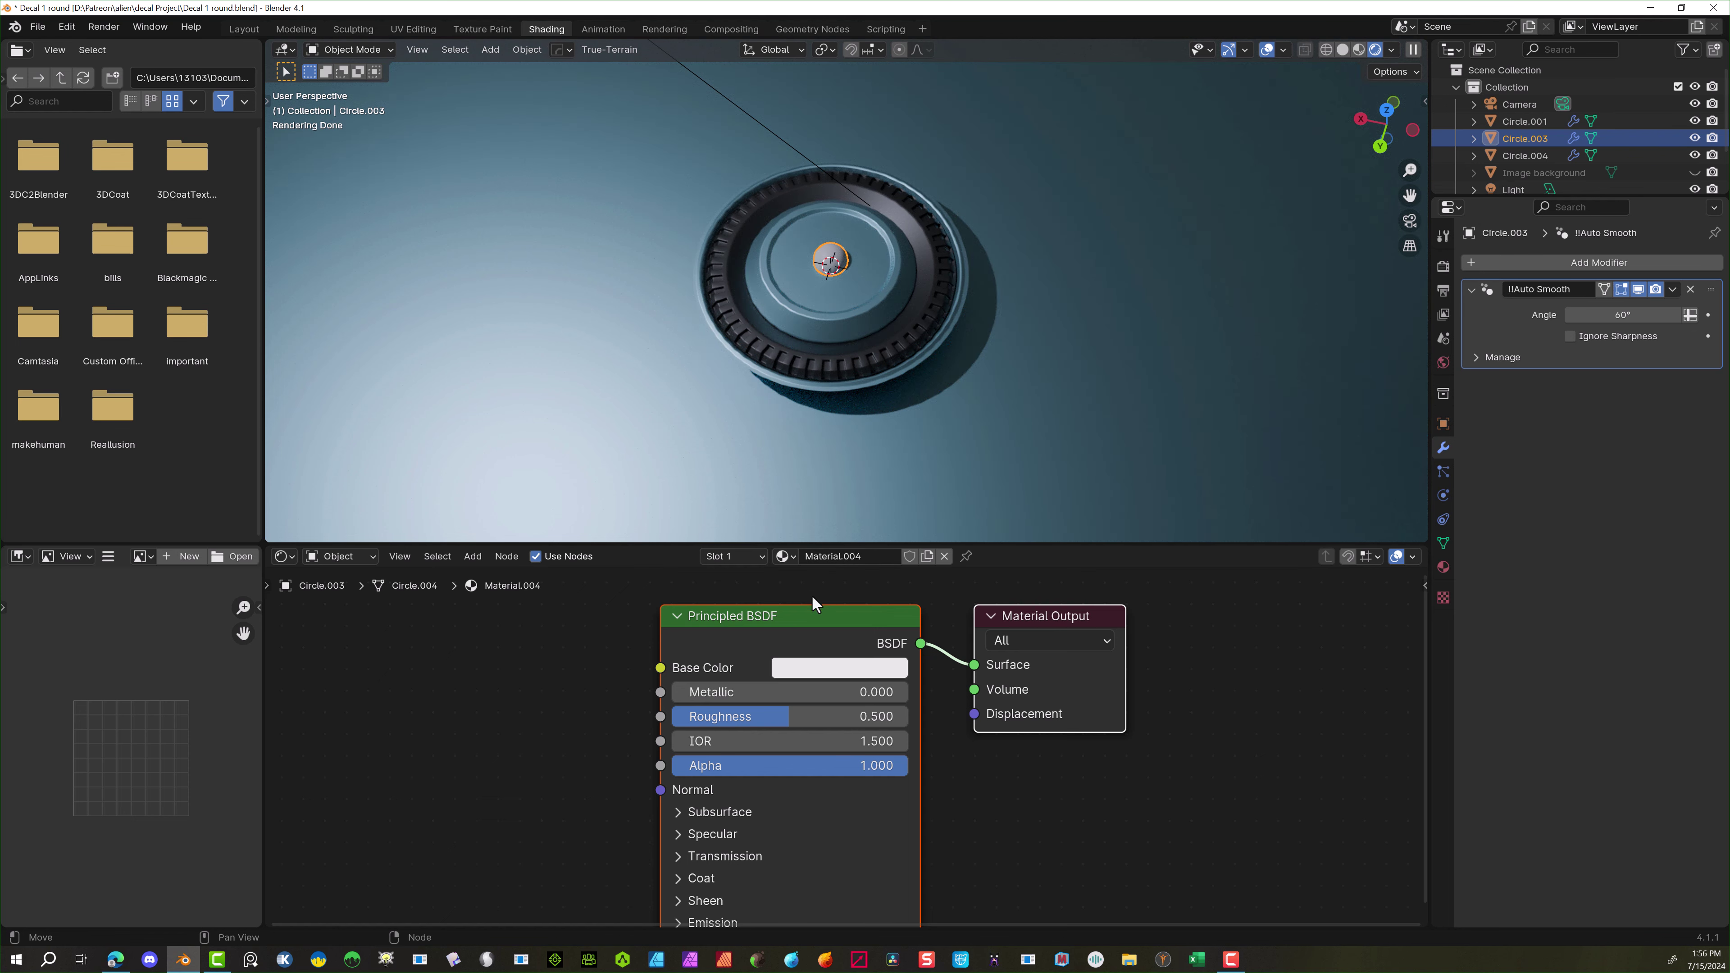
left_click(760, 617)
key("Delete")
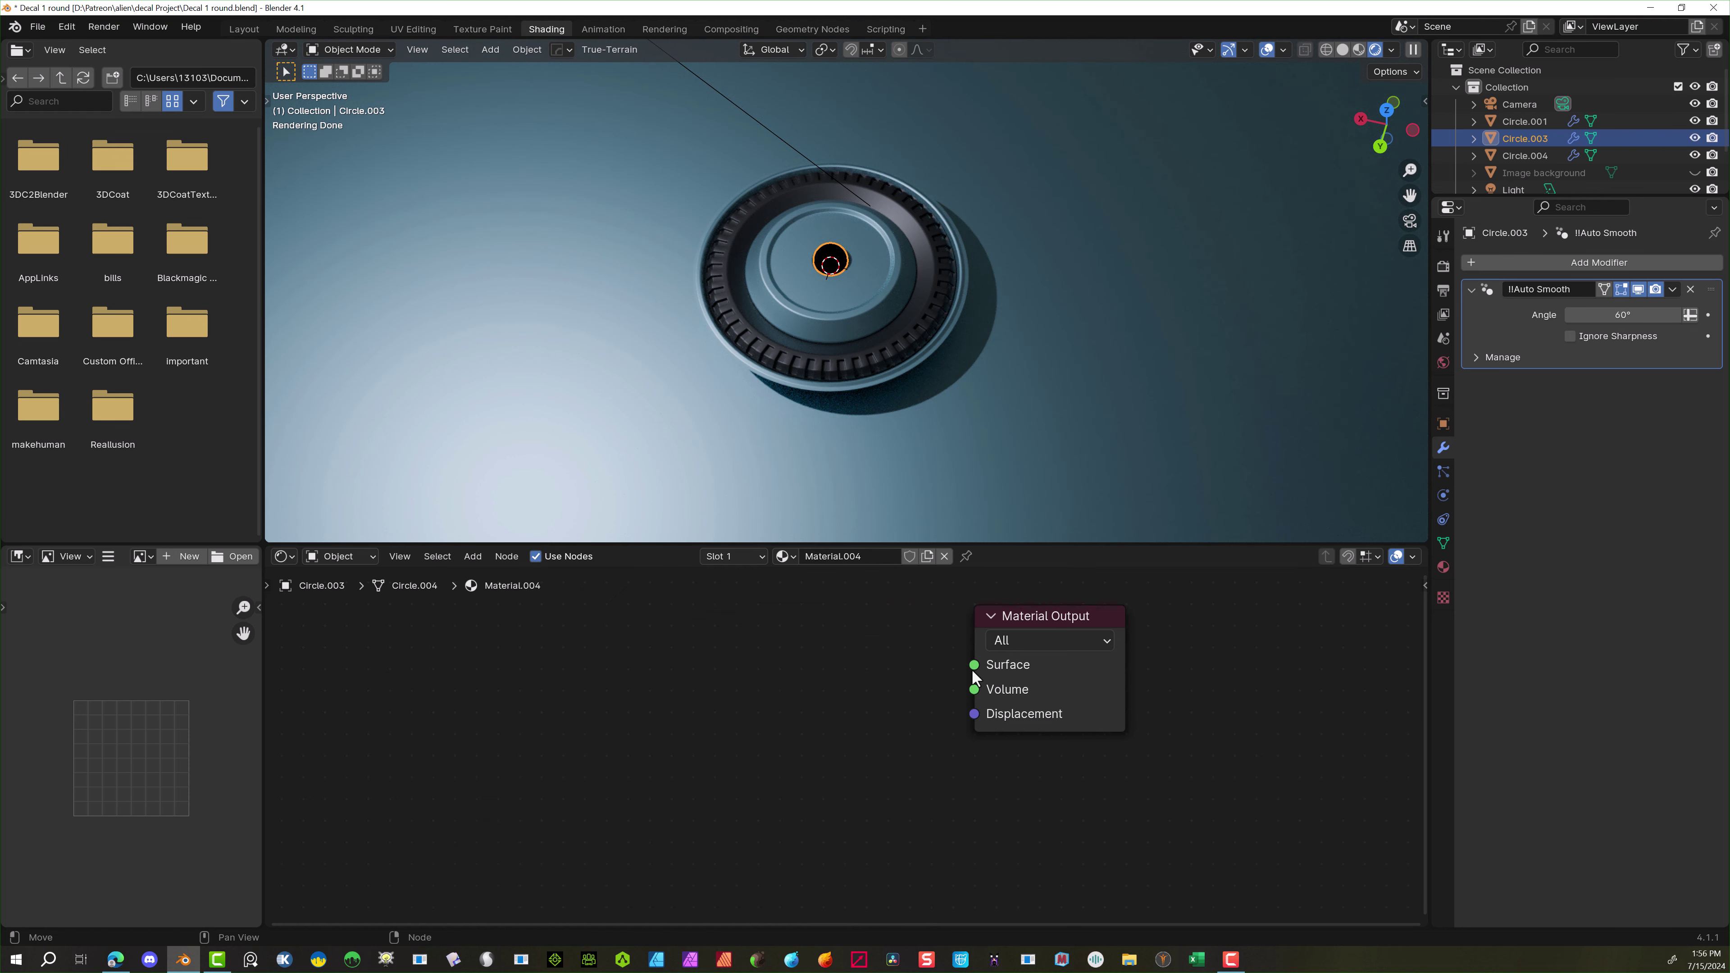
left_click_drag(974, 665, 684, 740)
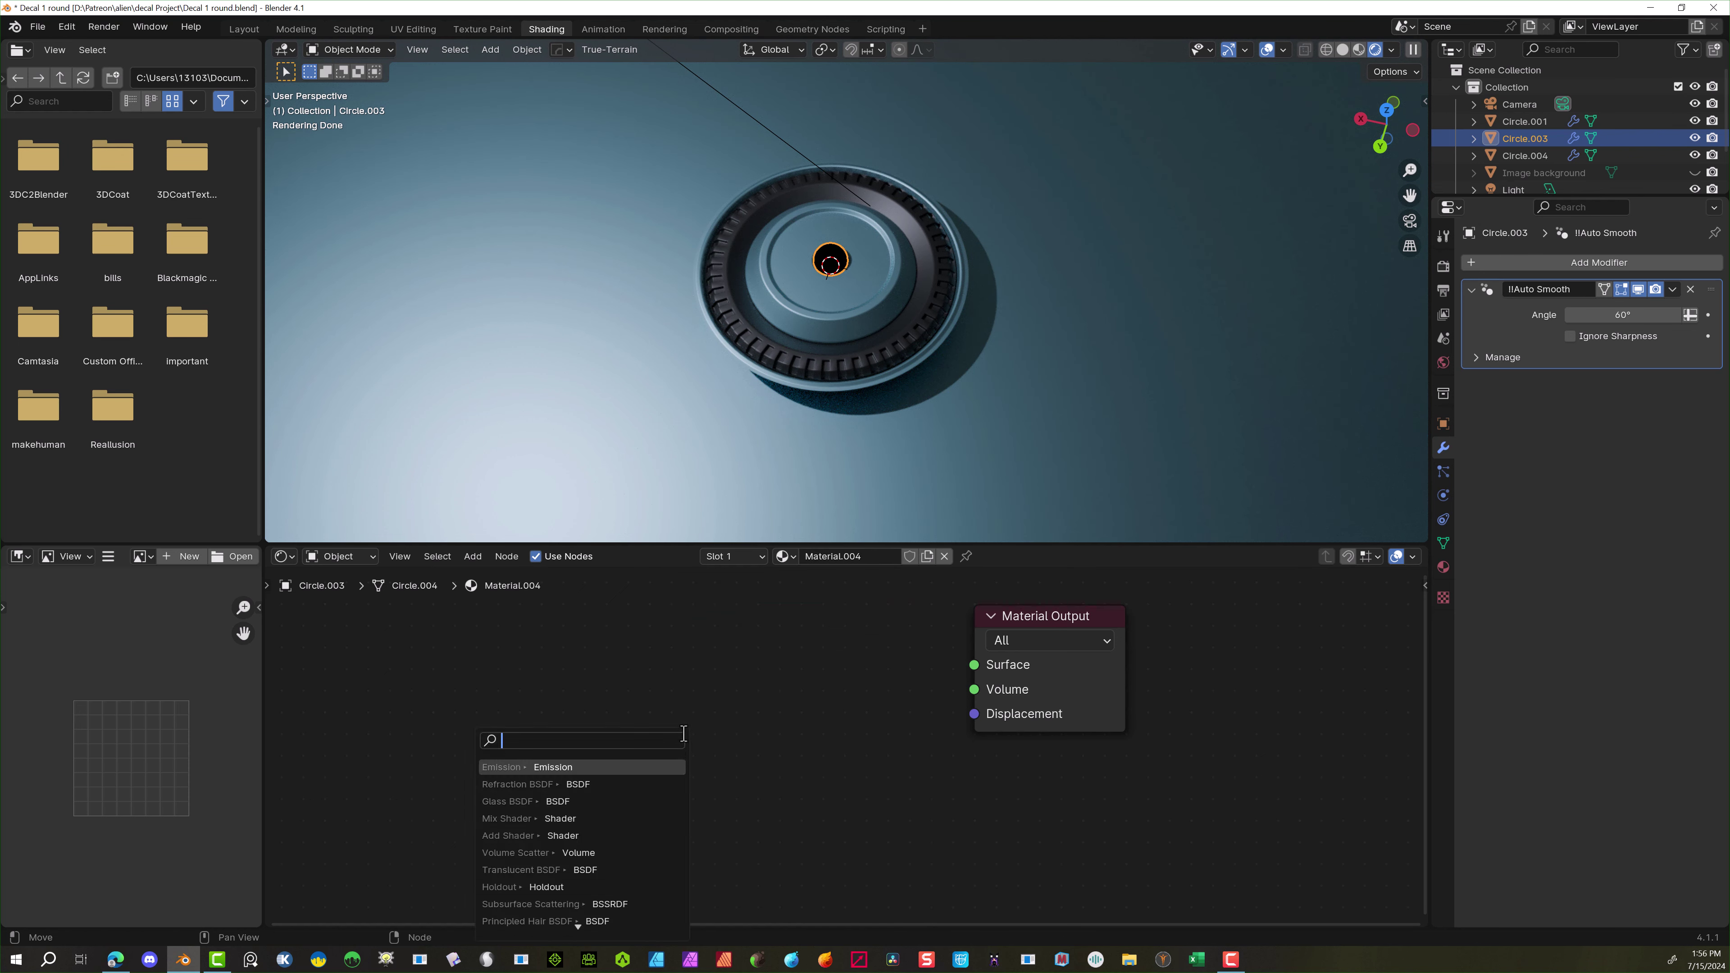
left_click(618, 765)
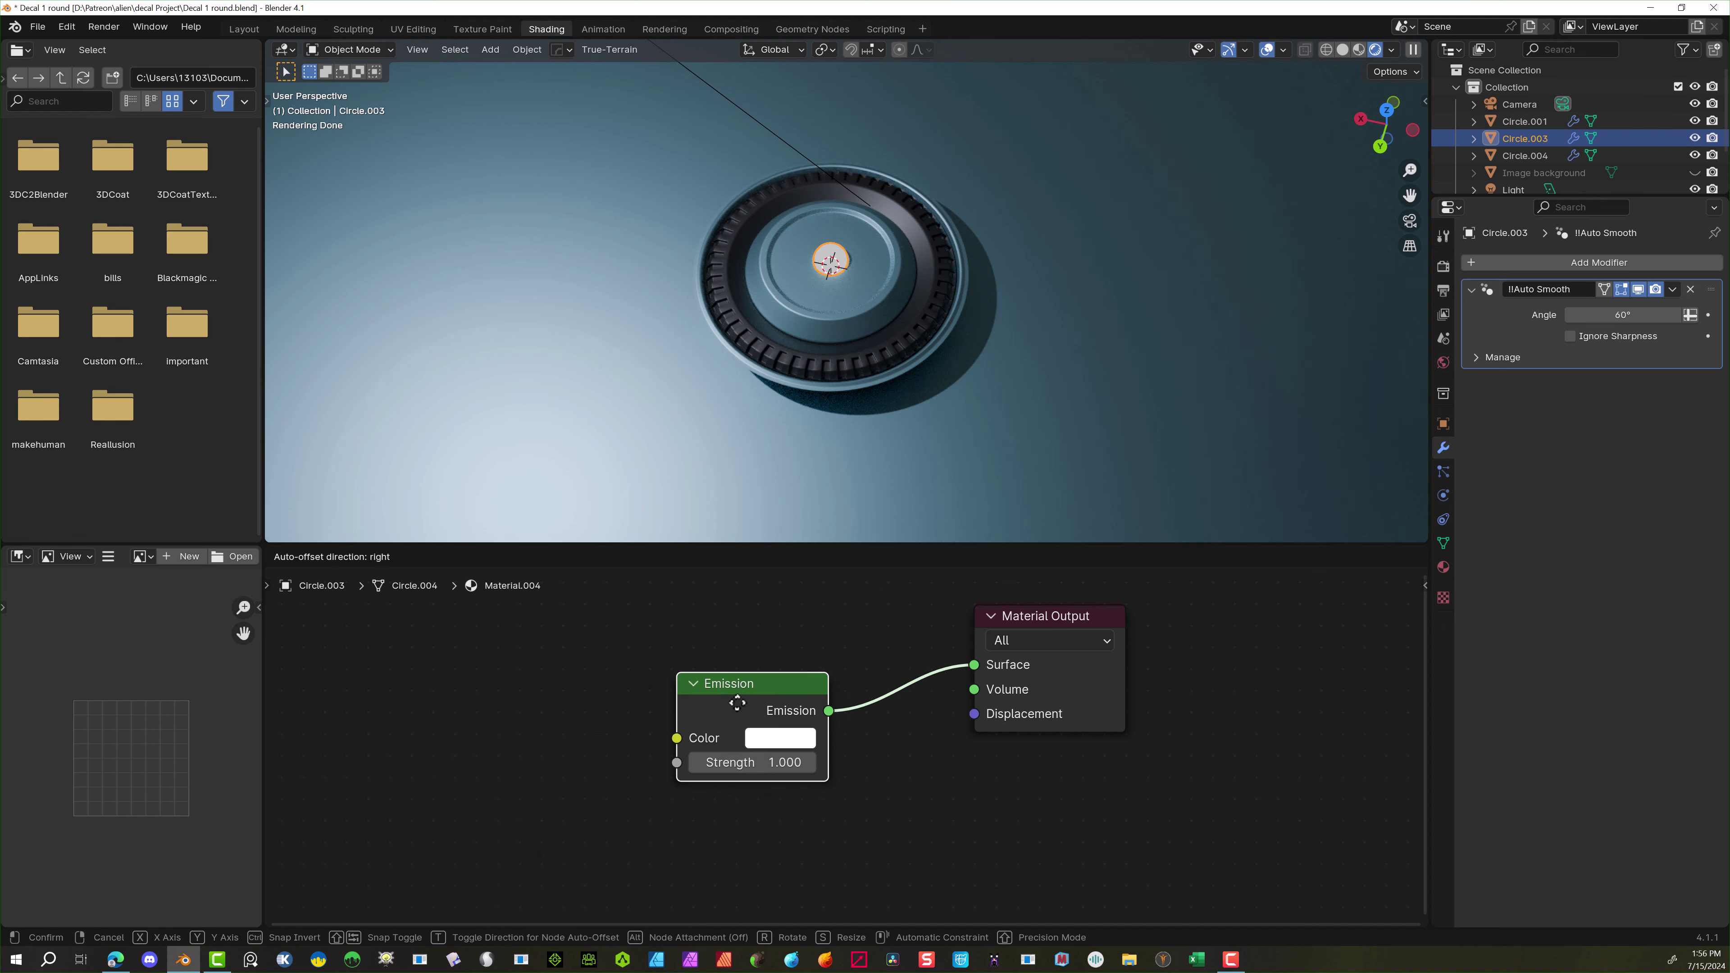
left_click(730, 699)
Set the dome's emission color to saturated blue and its strength to 10
left_click(773, 733)
left_click(857, 491)
left_click_drag(857, 490, 911, 422)
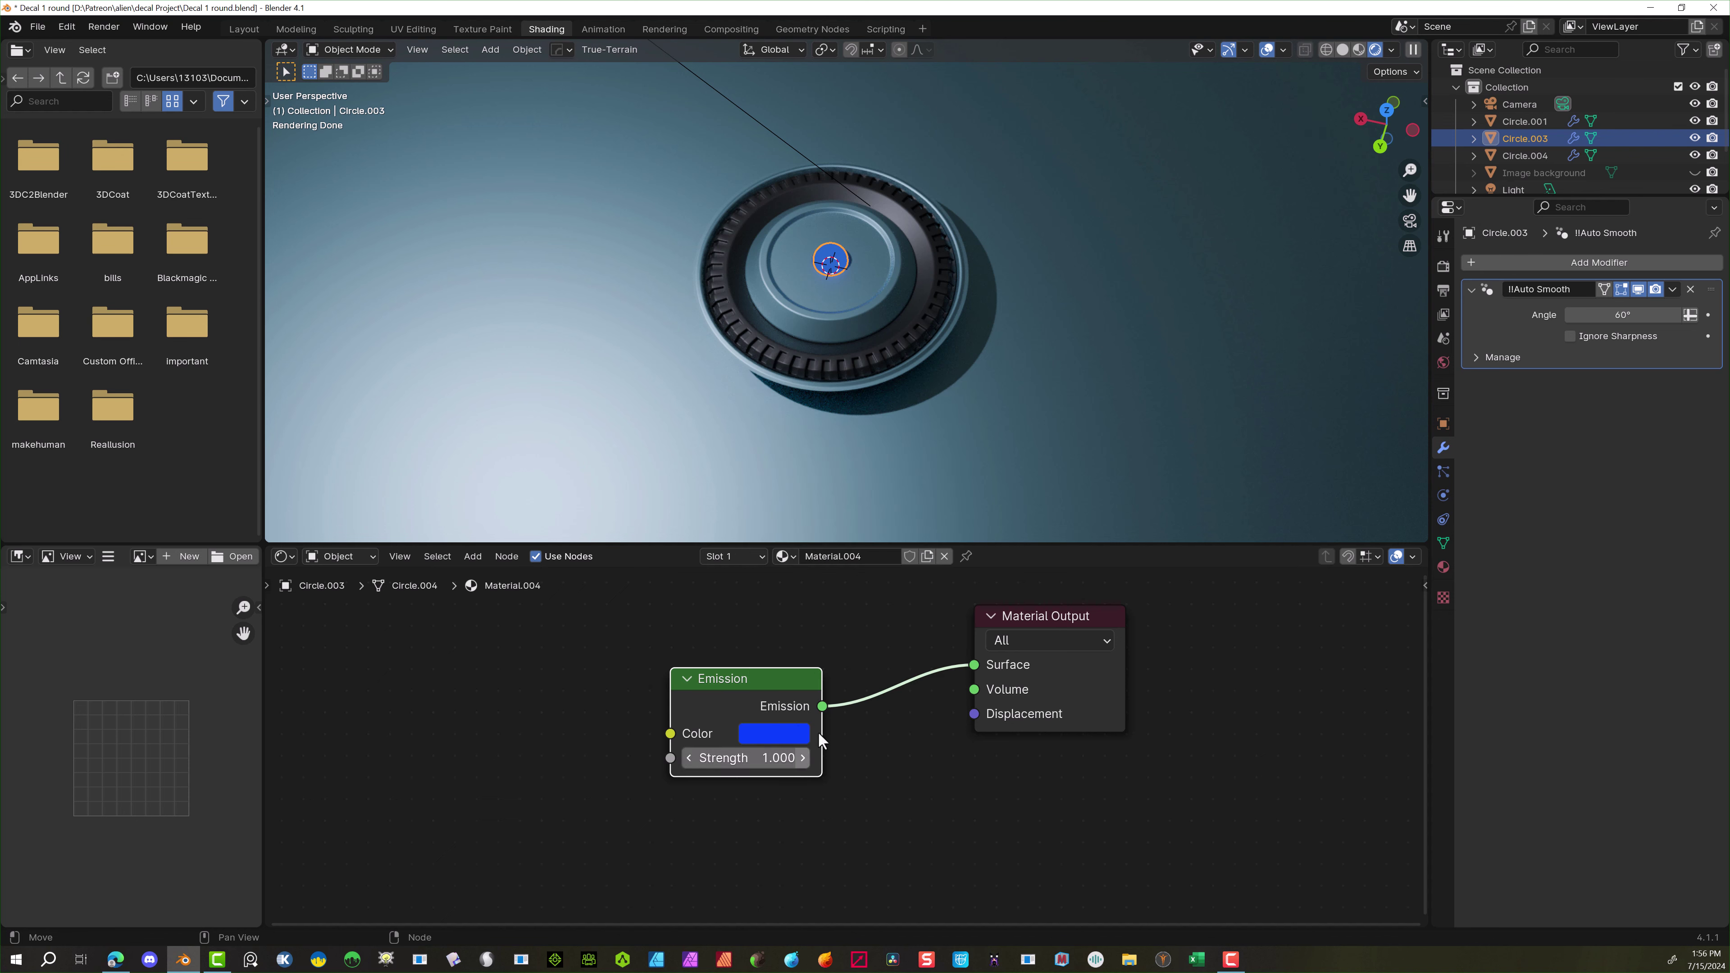
left_click_drag(745, 758, 765, 758)
Select the glowing dome, the toothed ring and the outer dish together
left_click(842, 264)
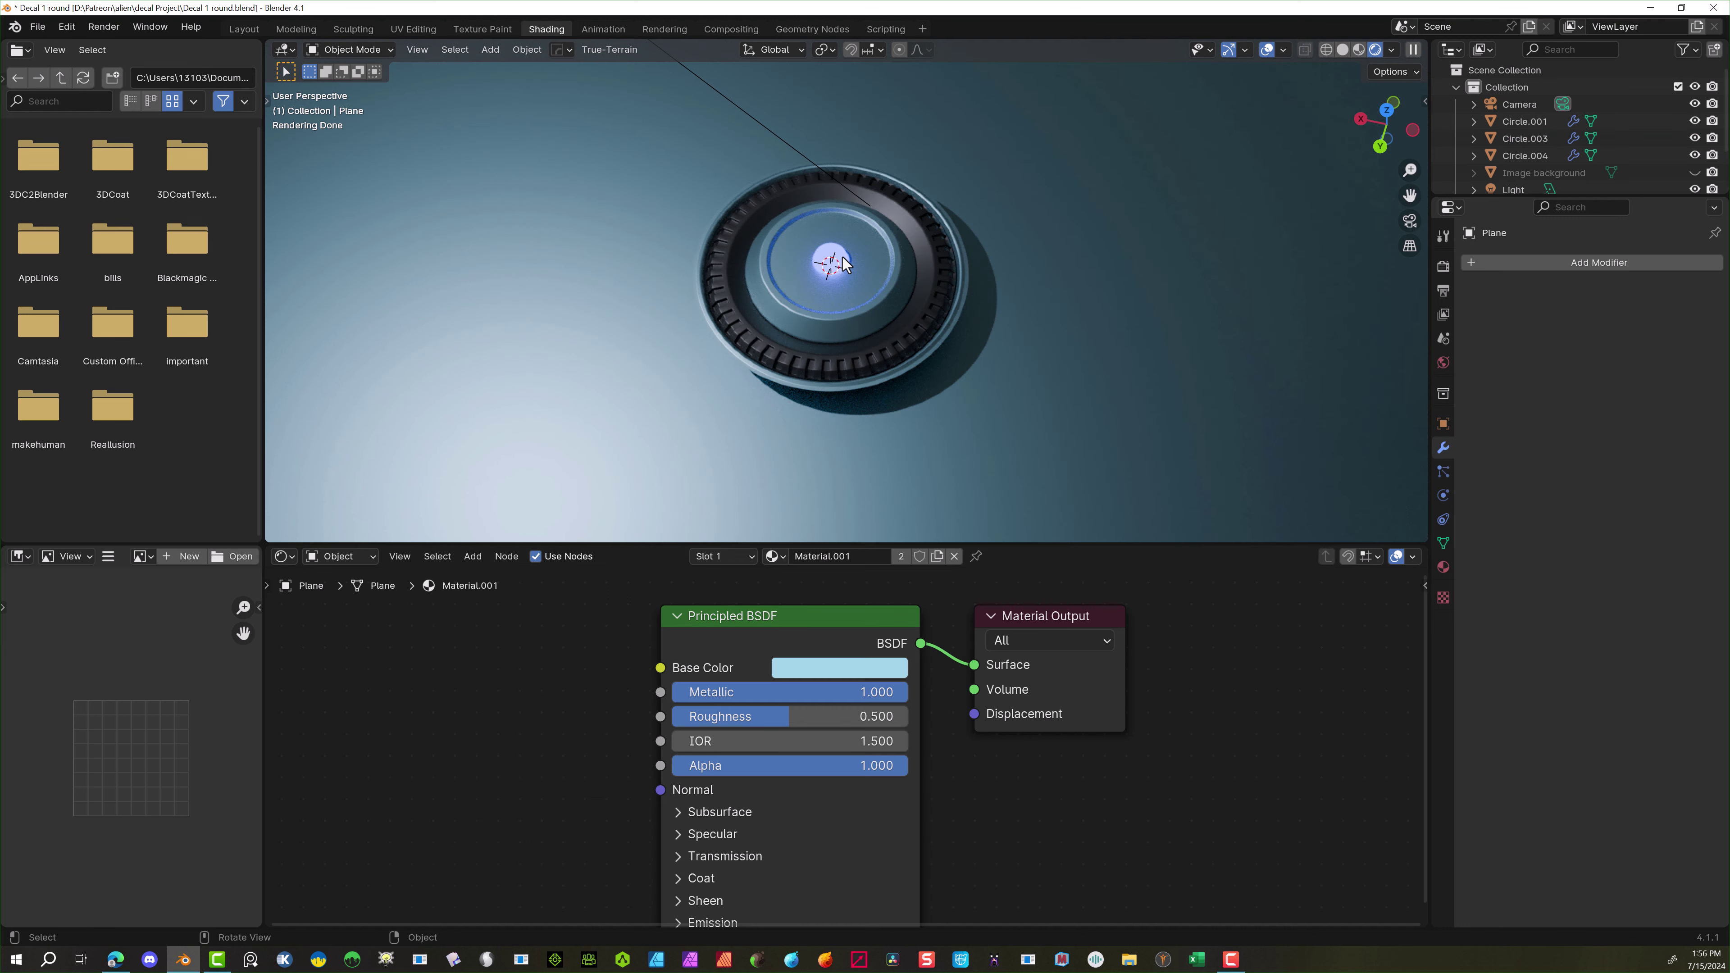
left_click(843, 270)
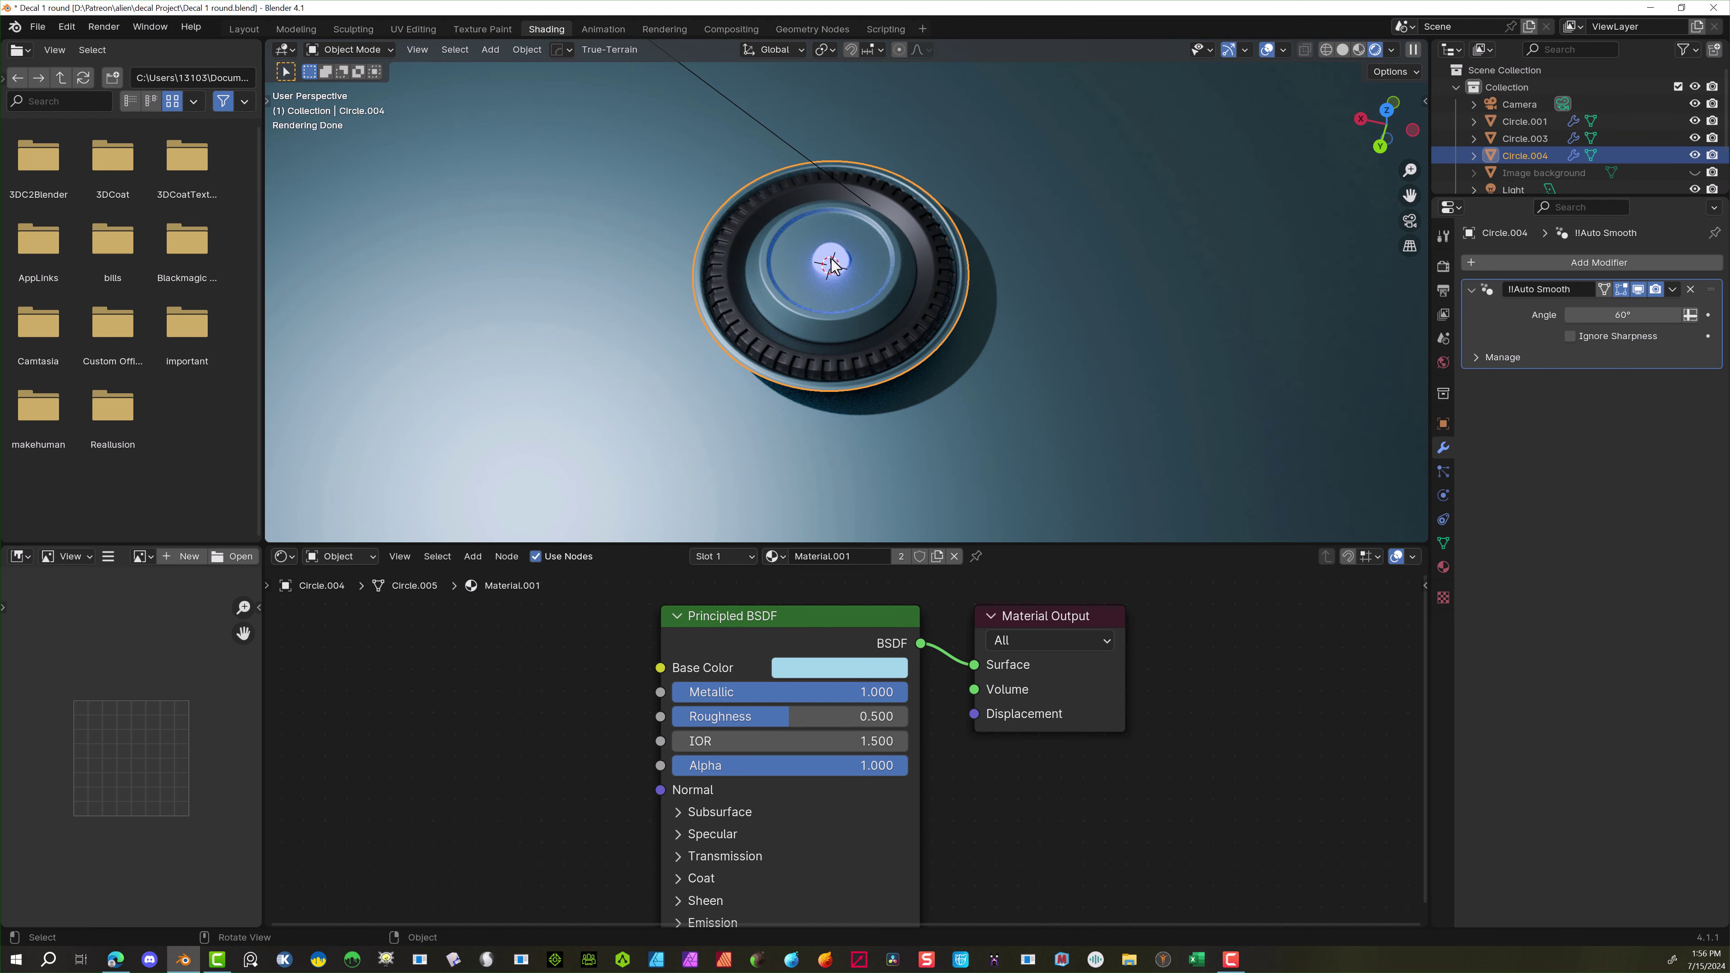
left_click(836, 272)
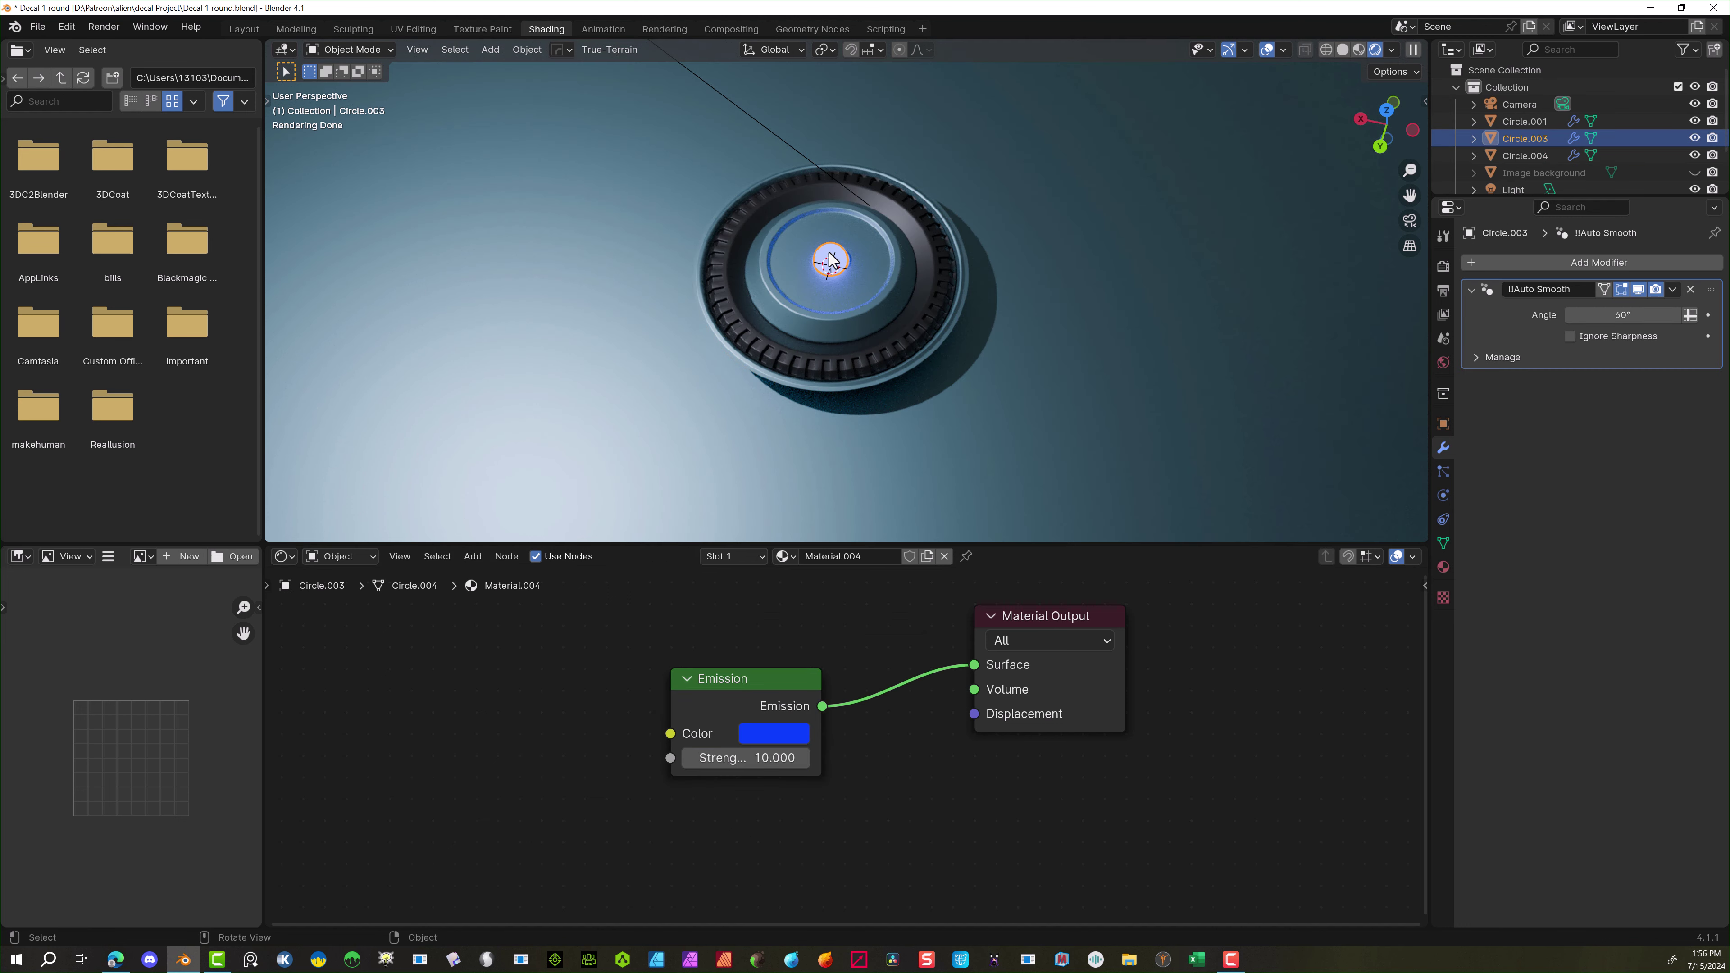
left_click(730, 293, "shift")
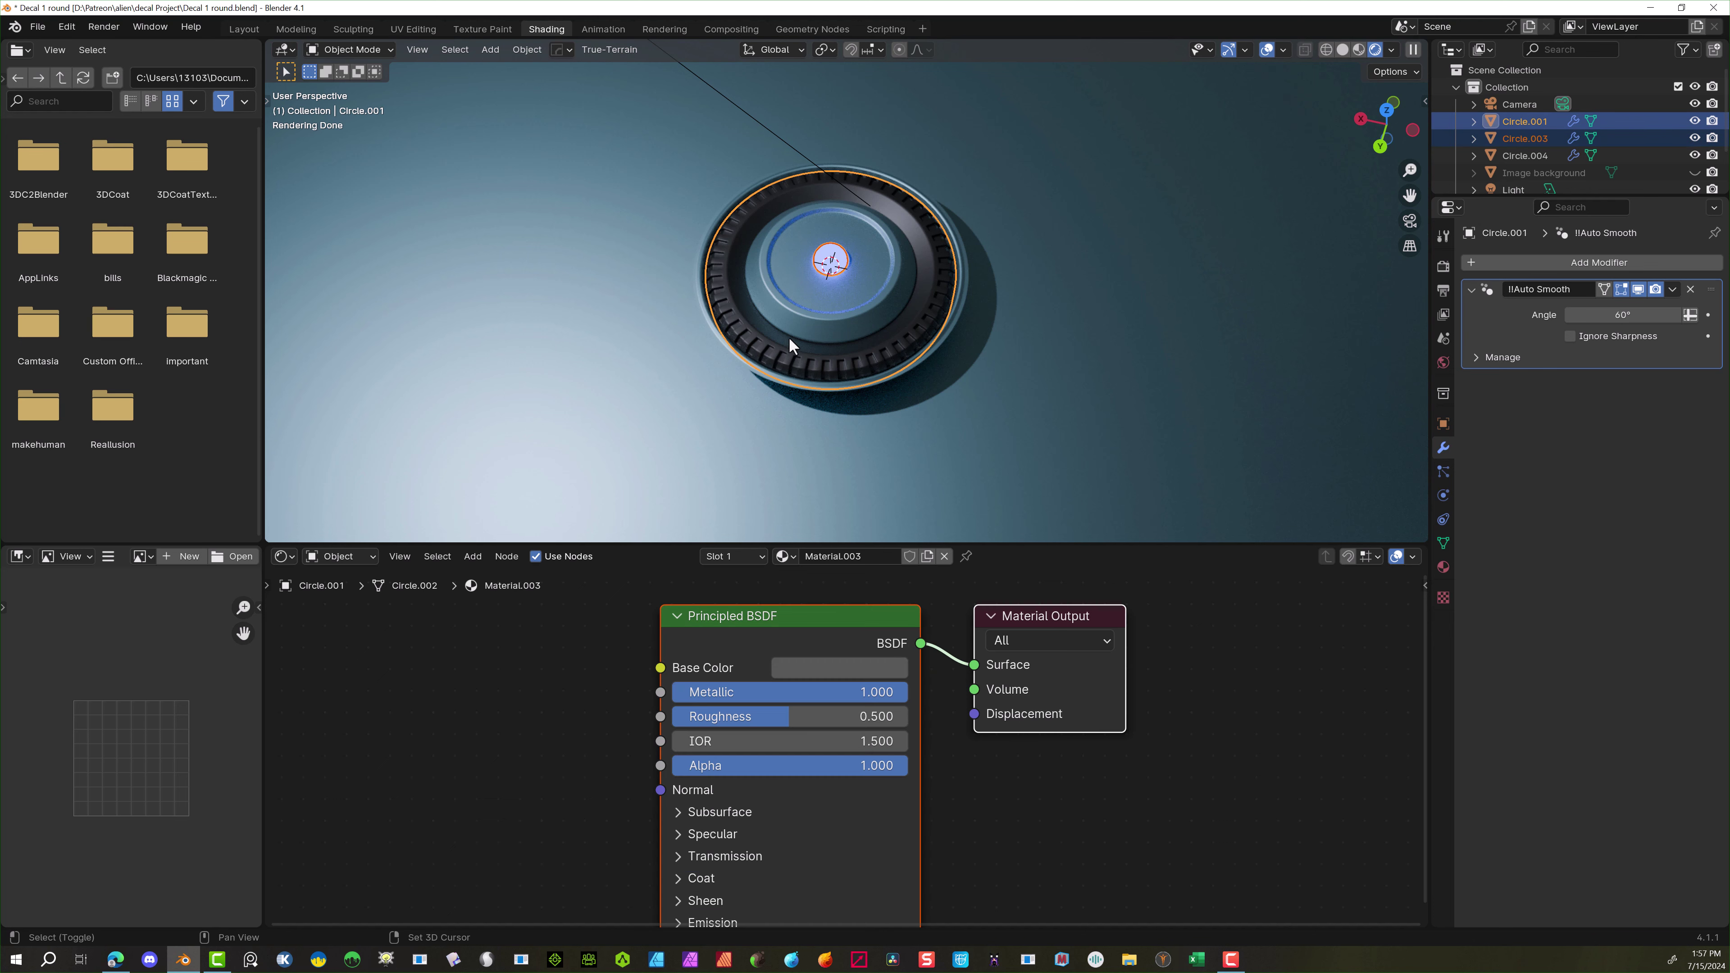
left_click(962, 259, "shift")
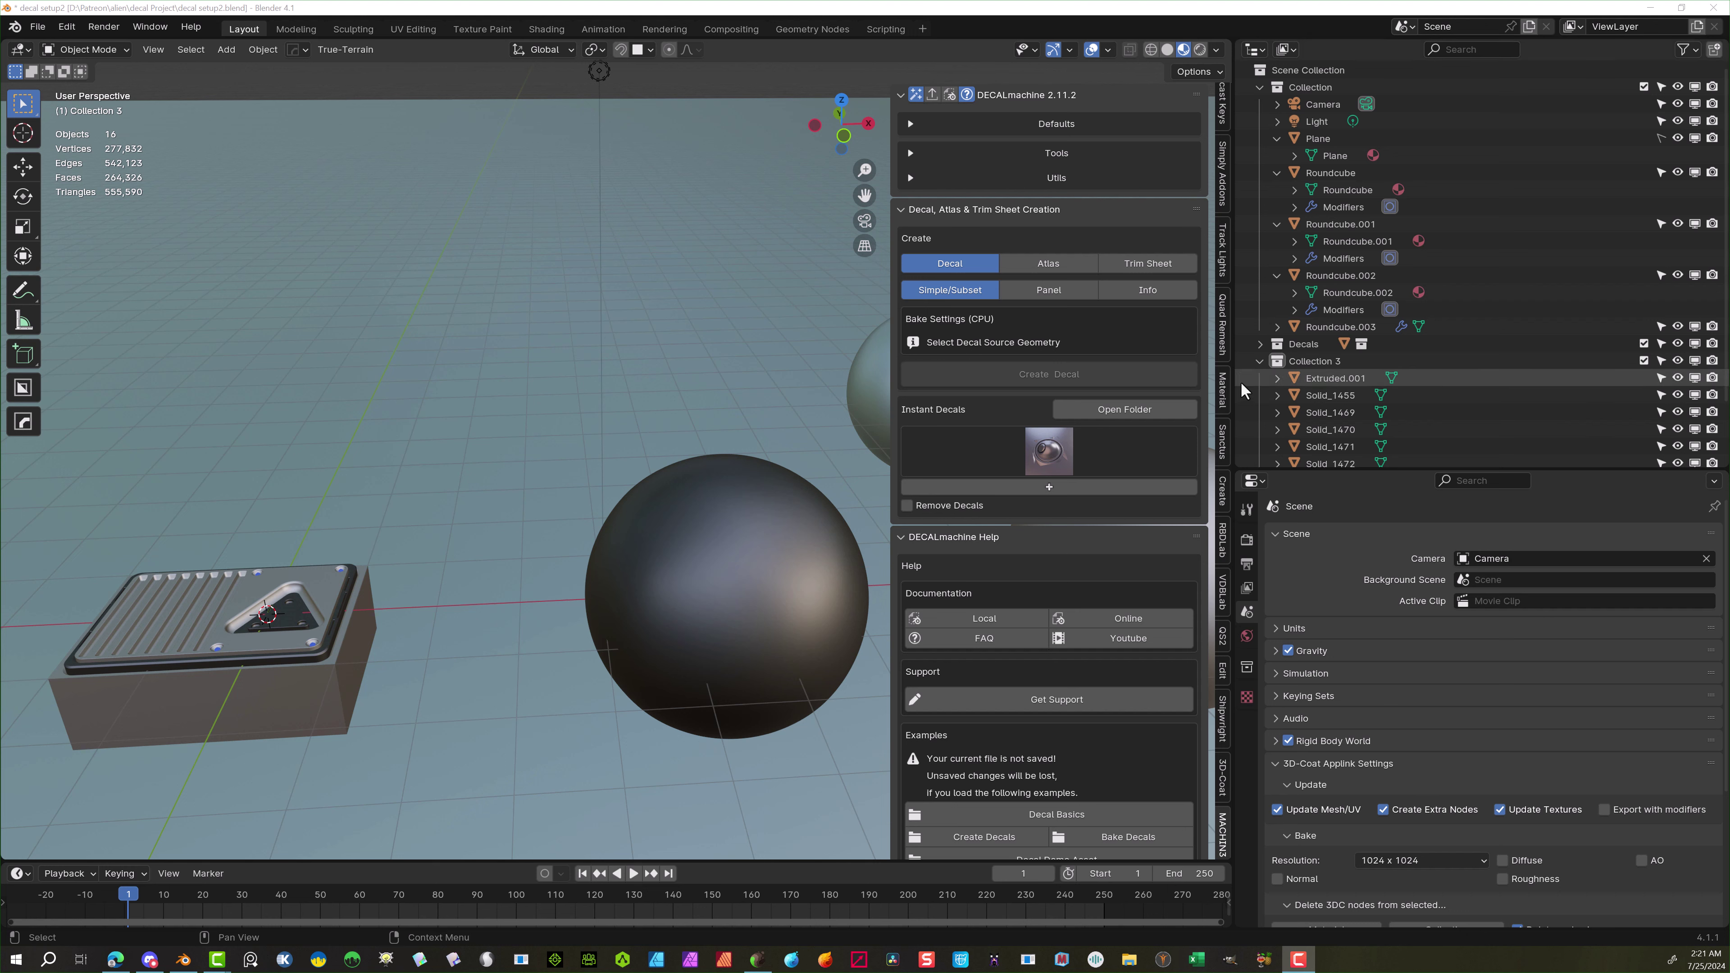
Select the block carrying the ribbed panel, Solid_1474, as the DECALmachine source geometry
scroll(1224, 755, "down", 2)
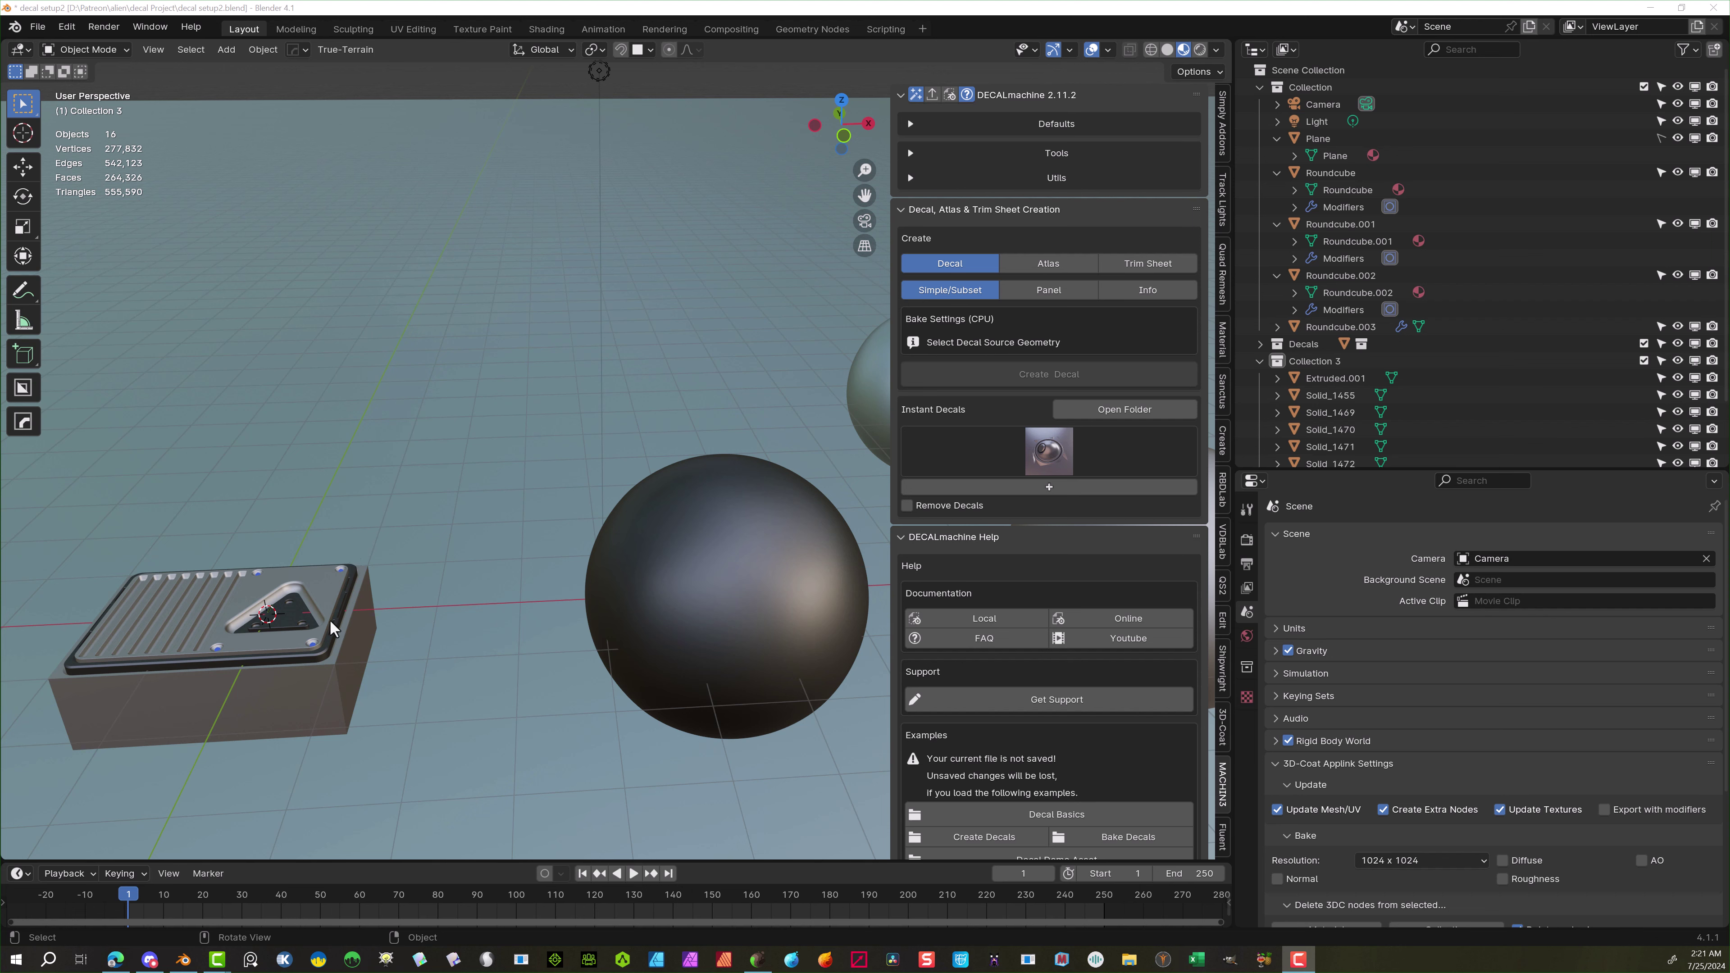
left_click(342, 645)
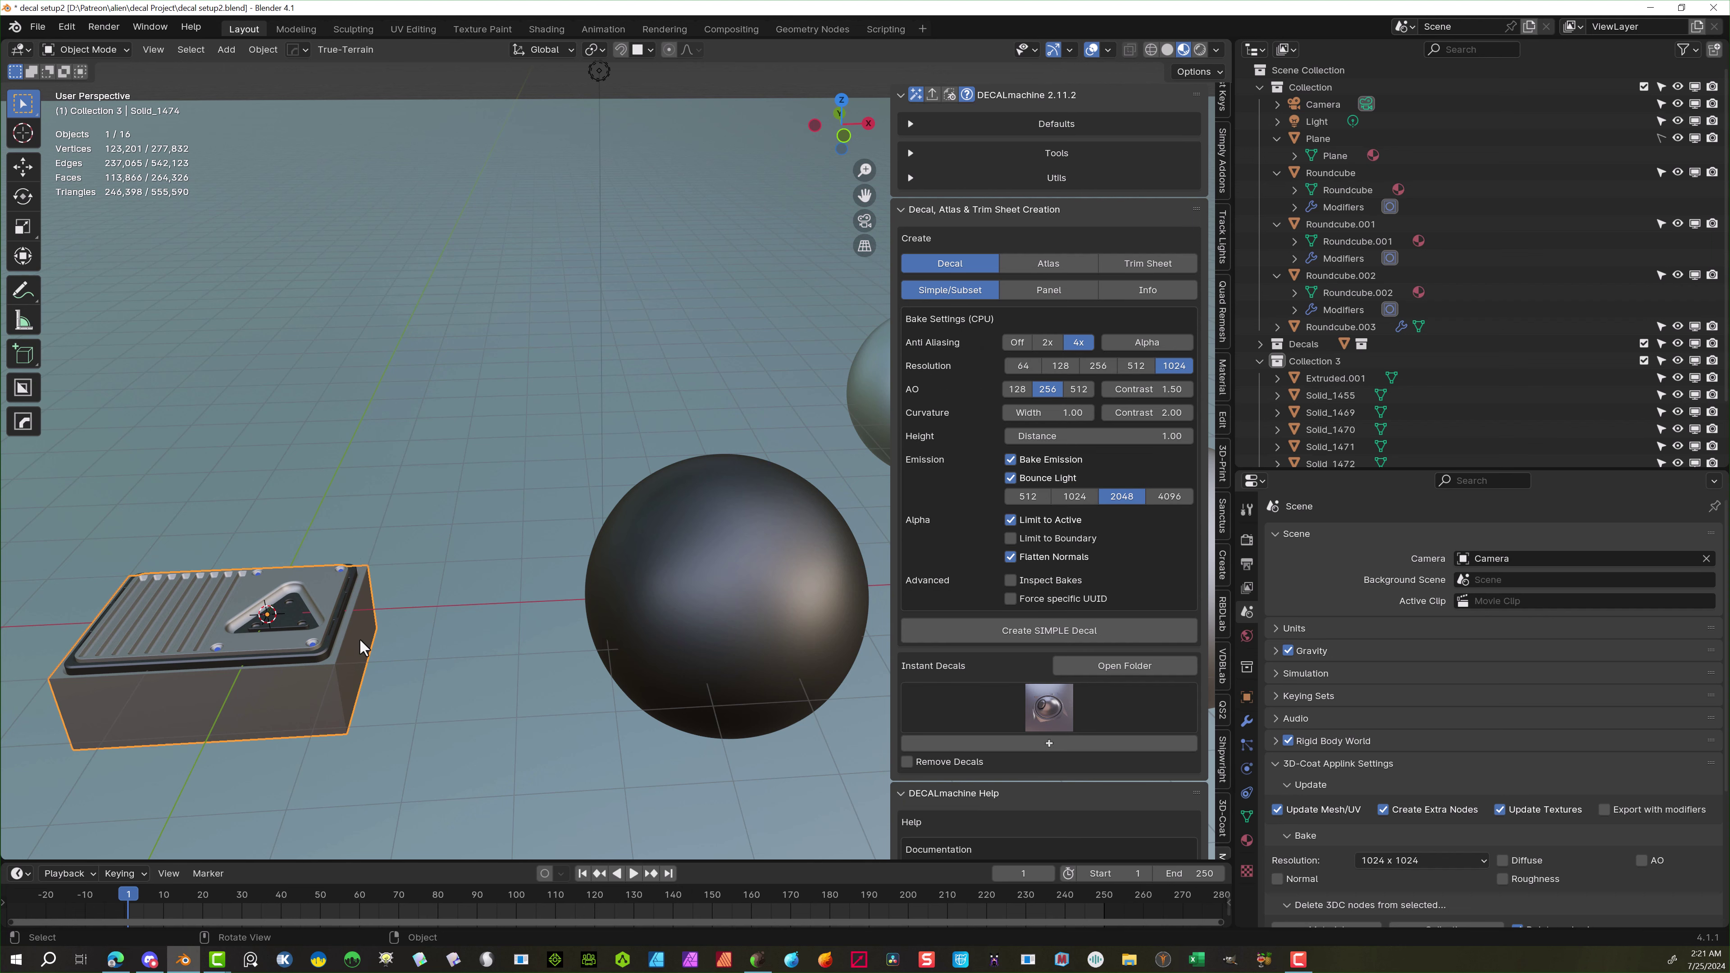
left_click(407, 458)
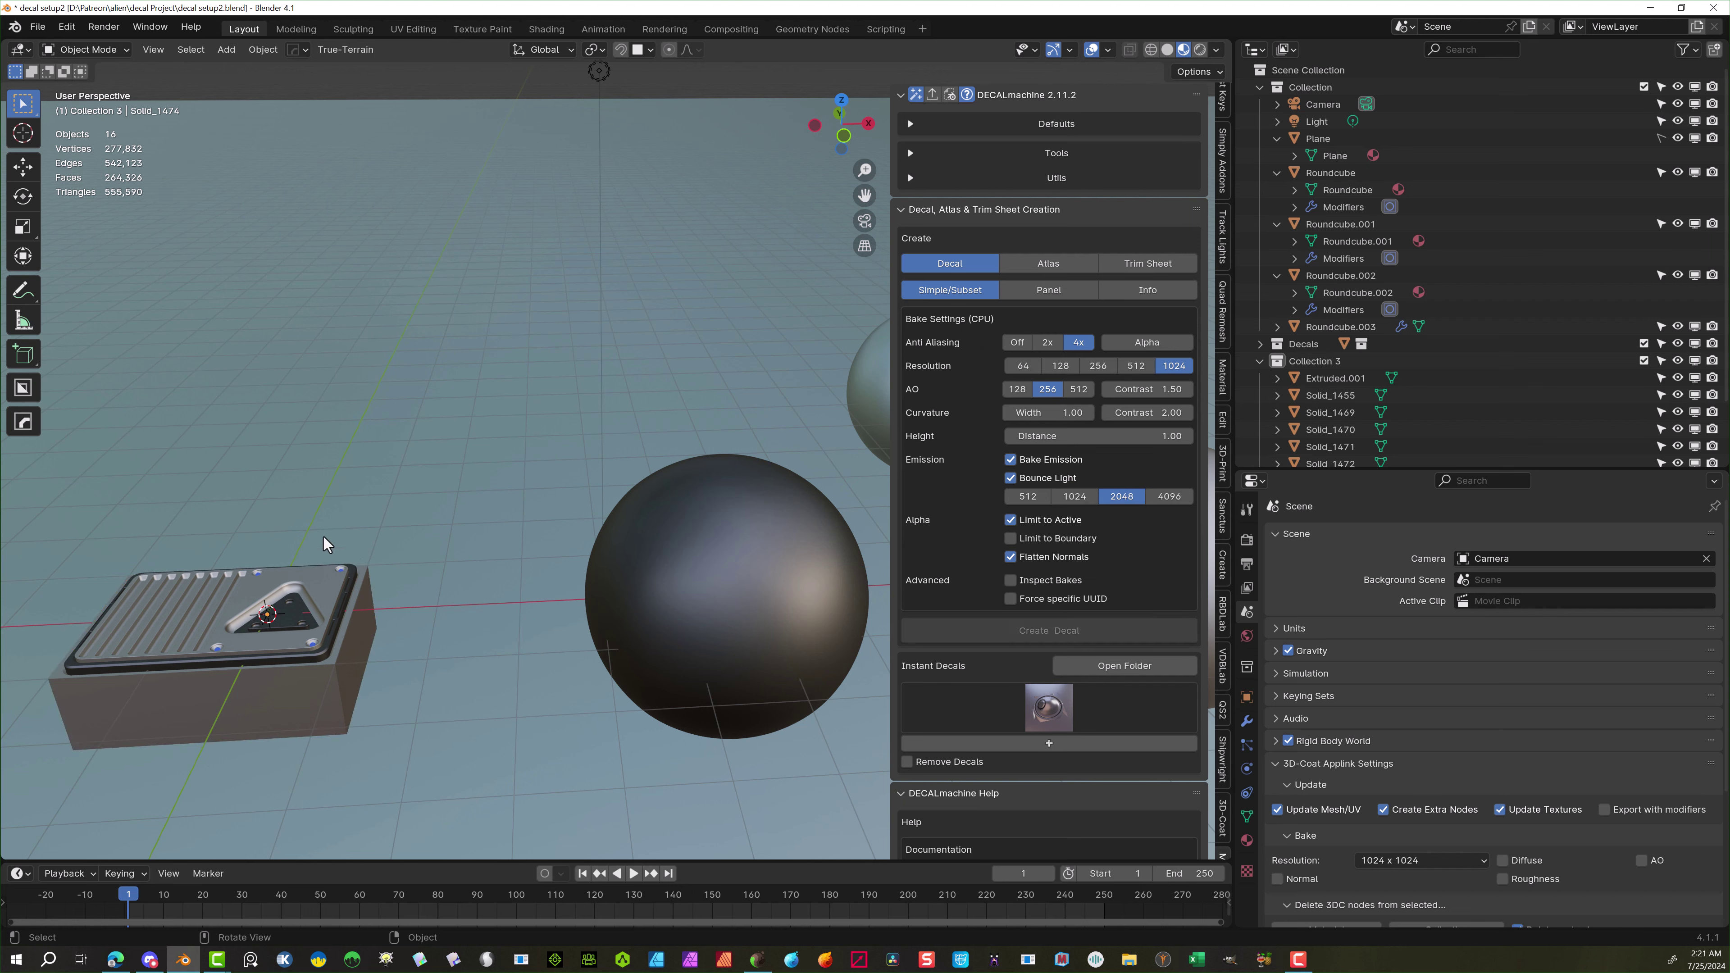
left_click(298, 608)
left_click(293, 617)
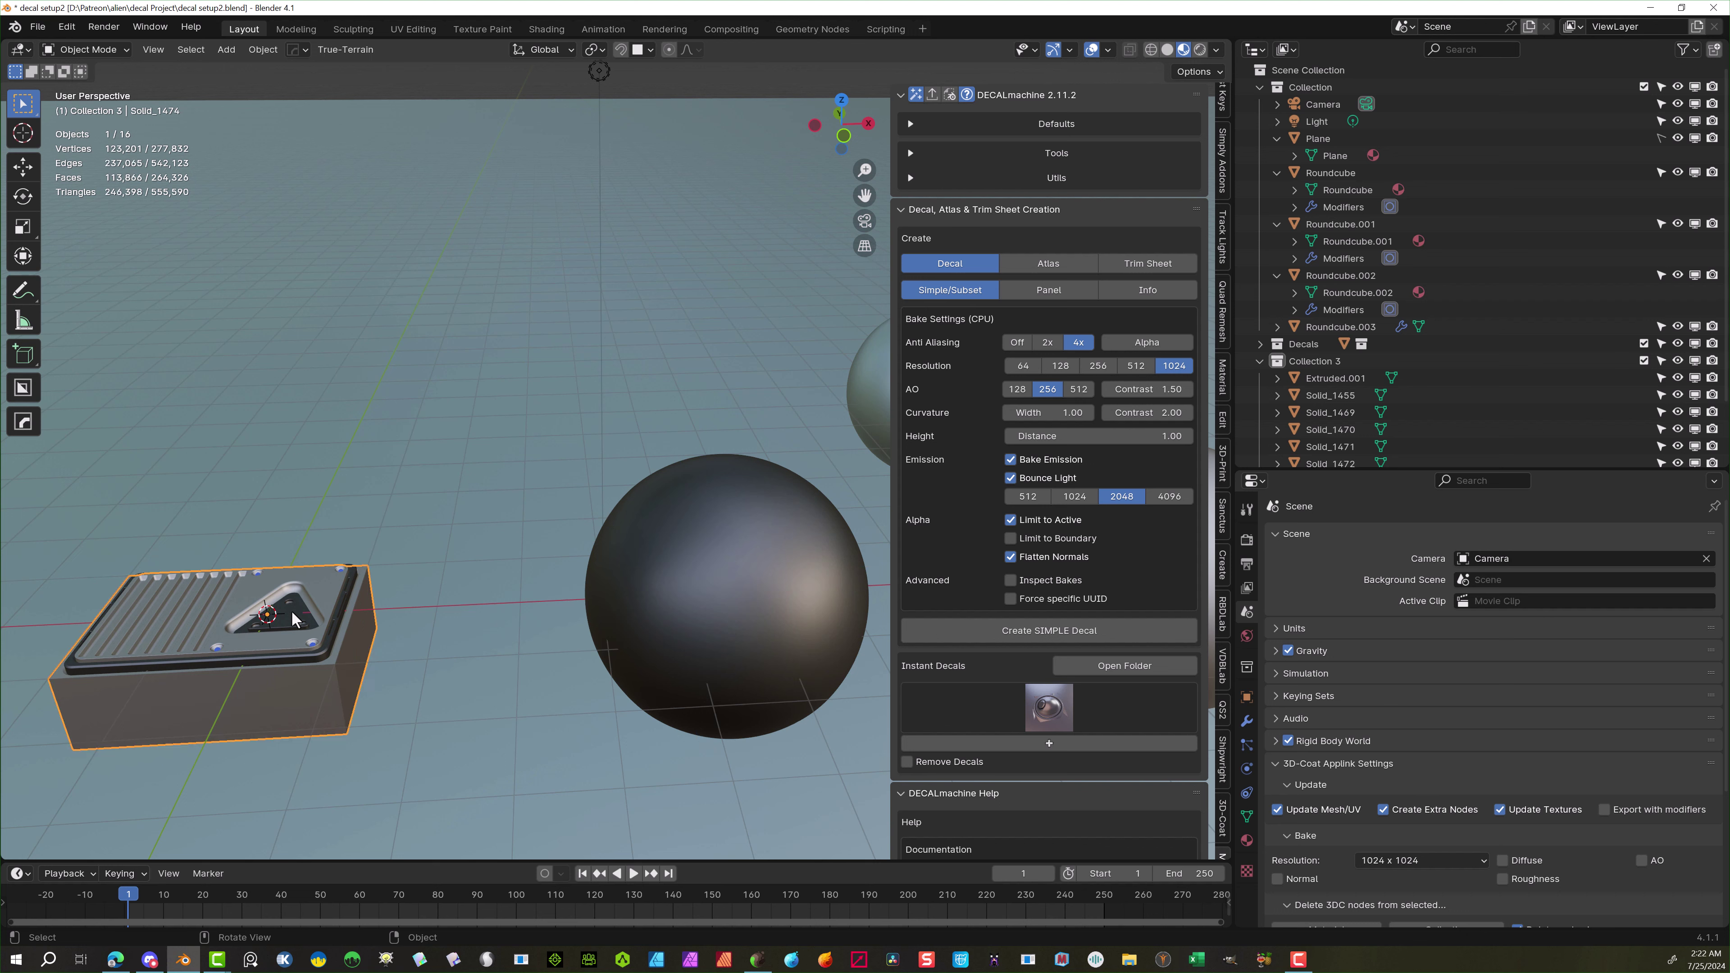
Select the small blue-centred bolts on the ribbed panel, Solid_1455, as the first subset source object
left_click(293, 617)
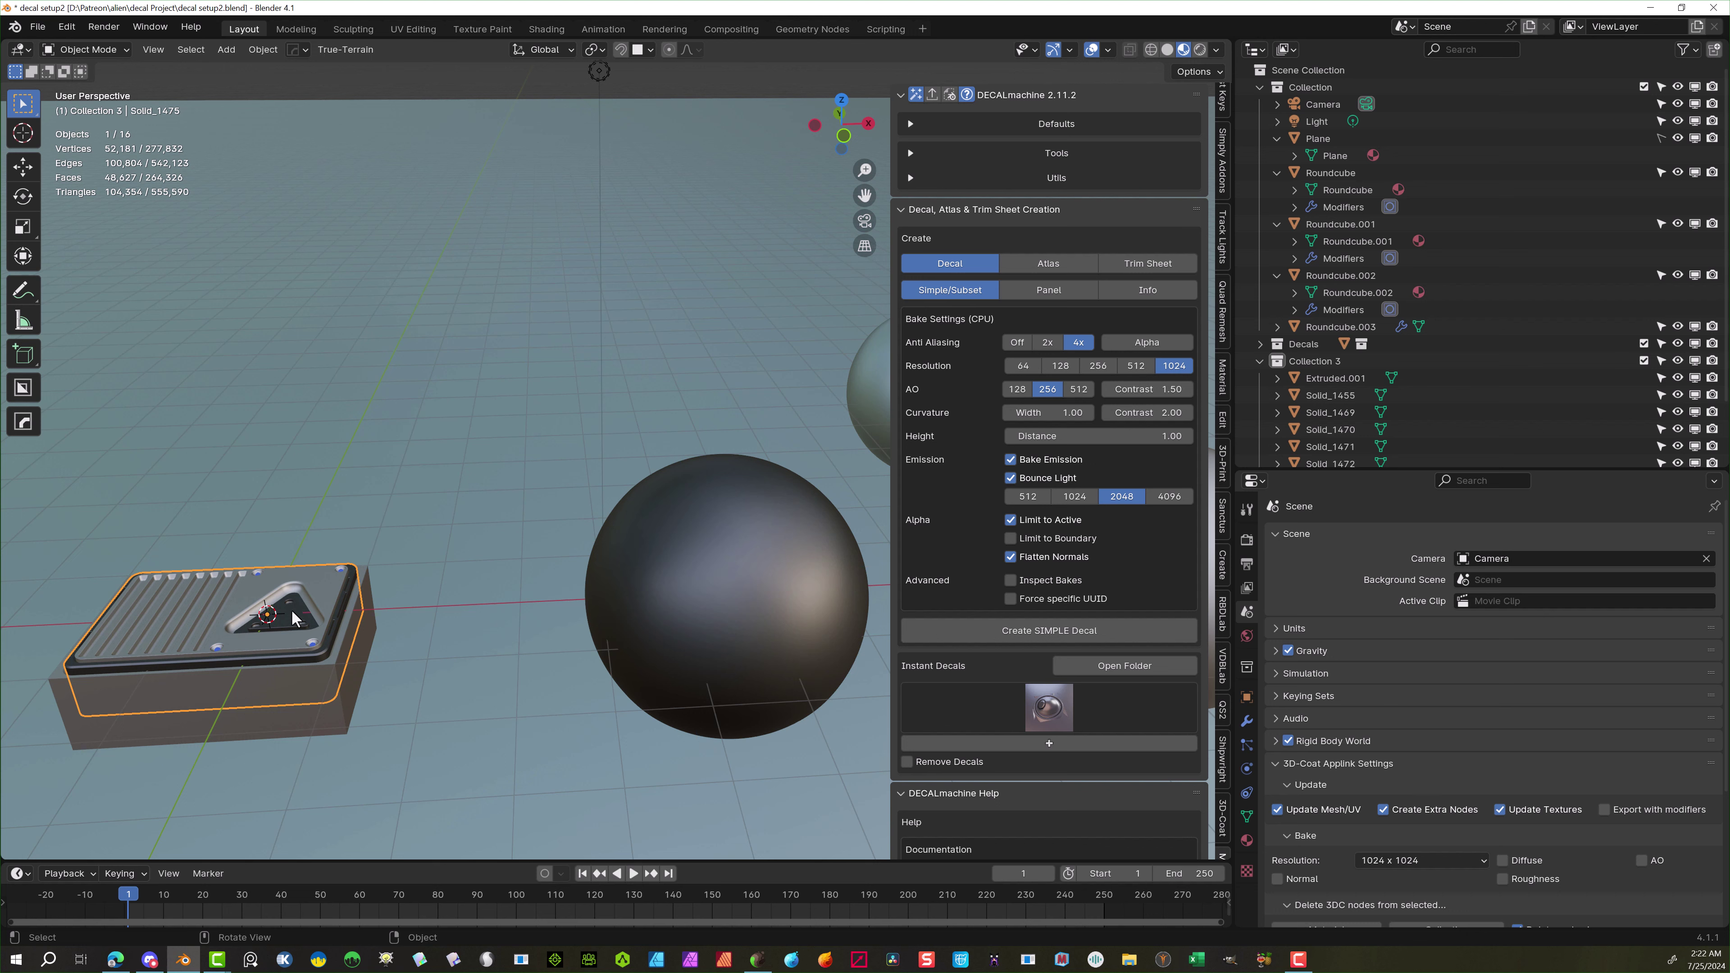
left_click(327, 581)
left_click(341, 600)
scroll(329, 593, "up", 5)
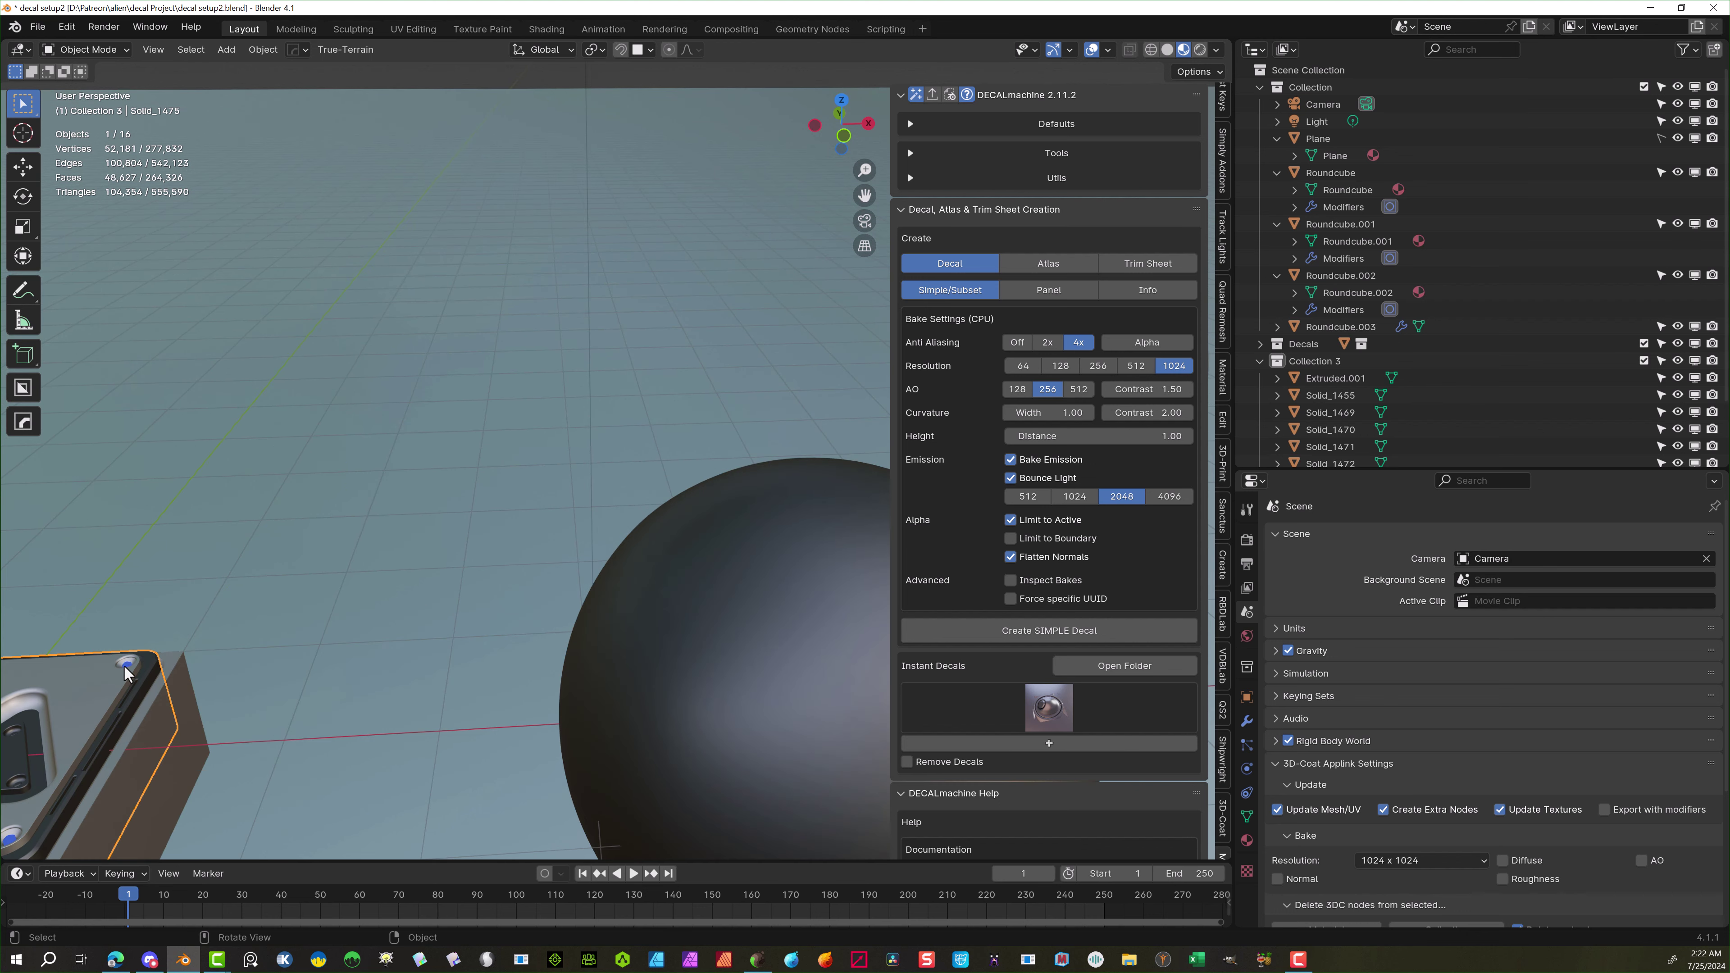
left_click(125, 673)
scroll(247, 689, "down", 5)
scroll(255, 671, "up", 3)
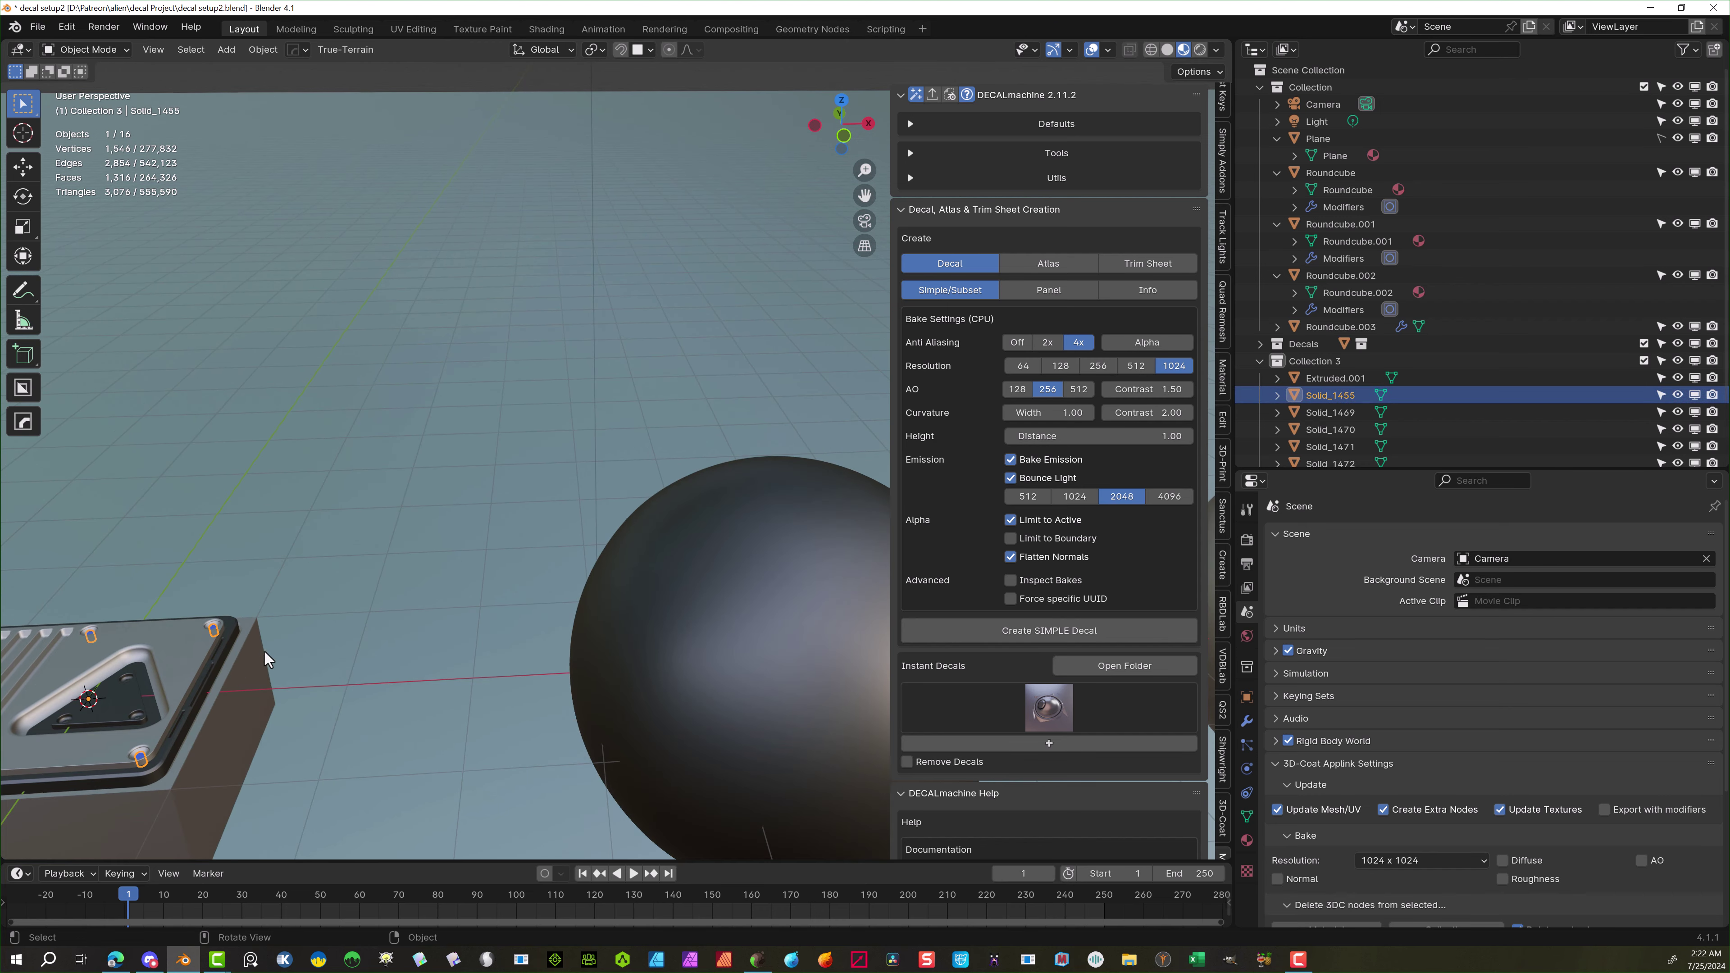
left_click(203, 664, "shift")
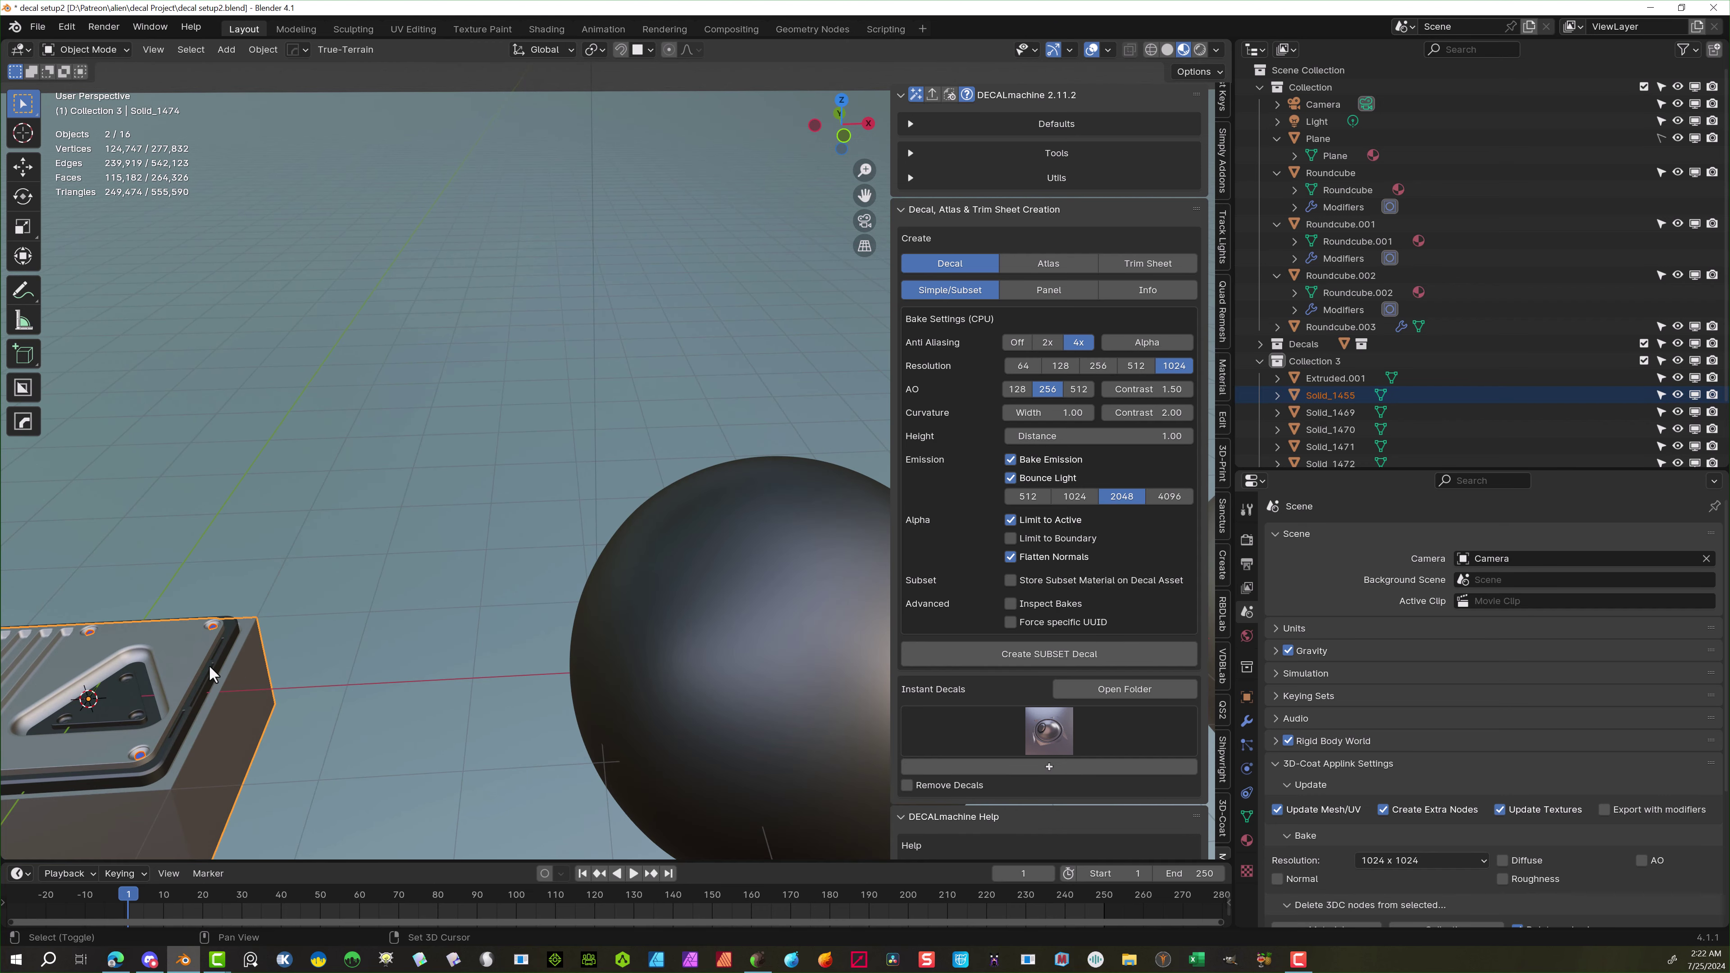
left_click(208, 665, "shift")
key("ctrl+z")
key("ctrl+z")
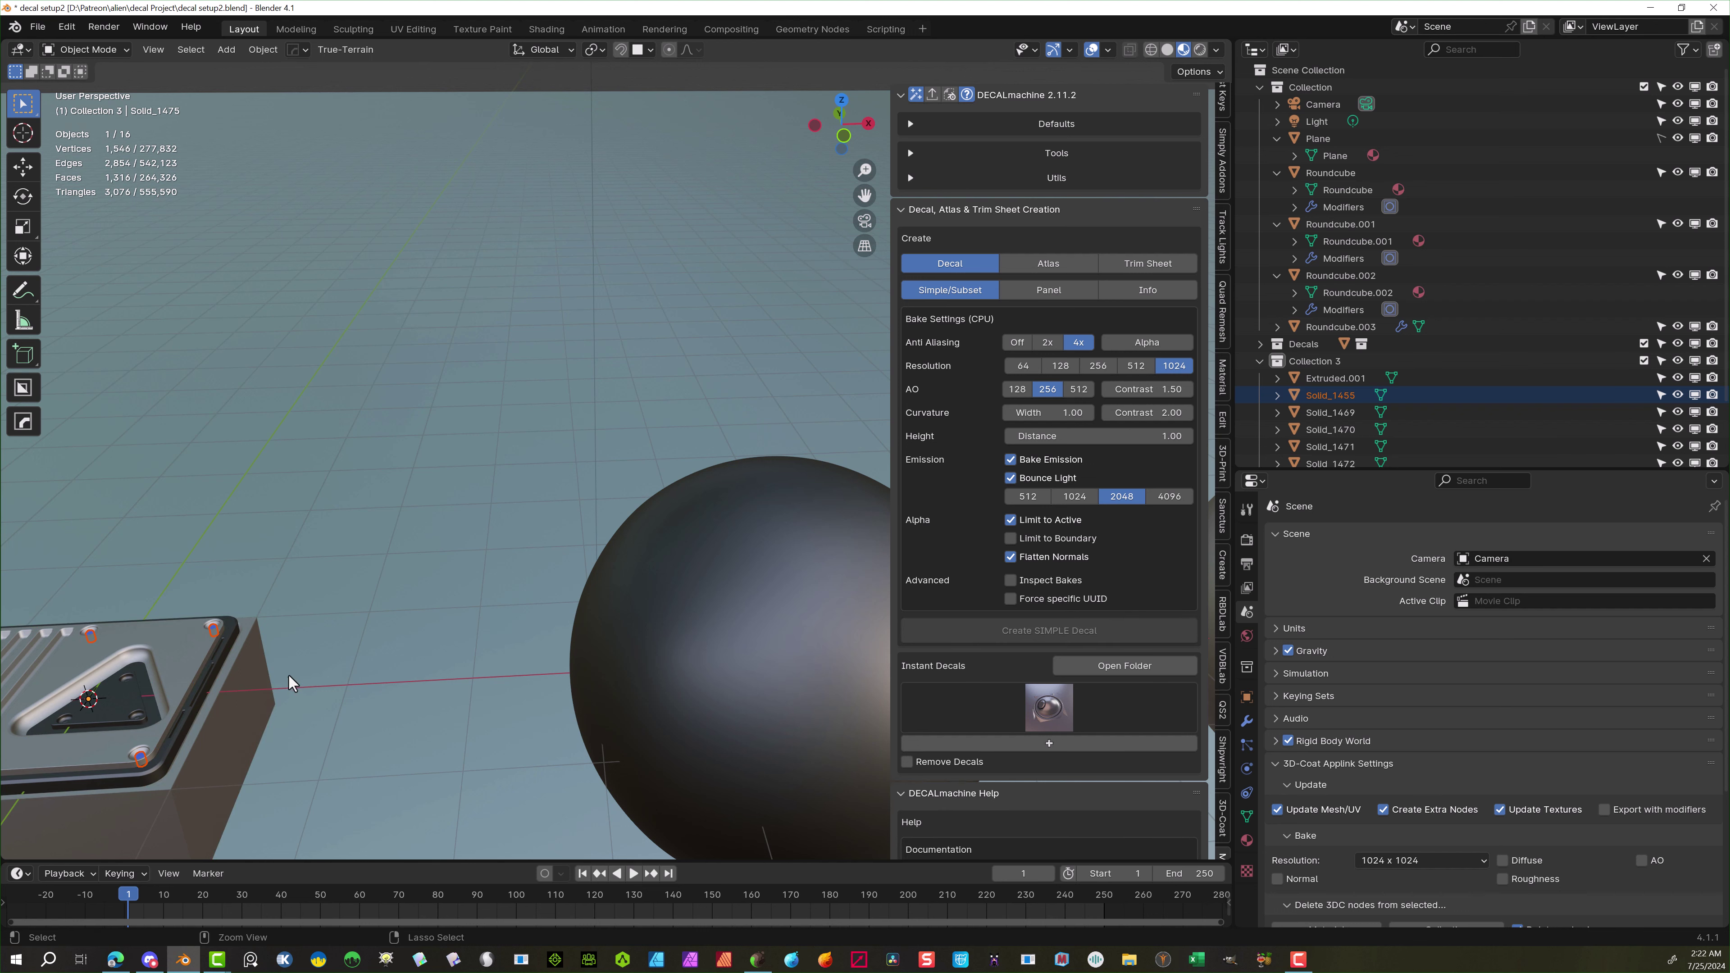
Add the ribbed panel Solid_1475 and its carrying block Solid_1474 to the selection, with the block as active object
left_click(216, 659, "shift")
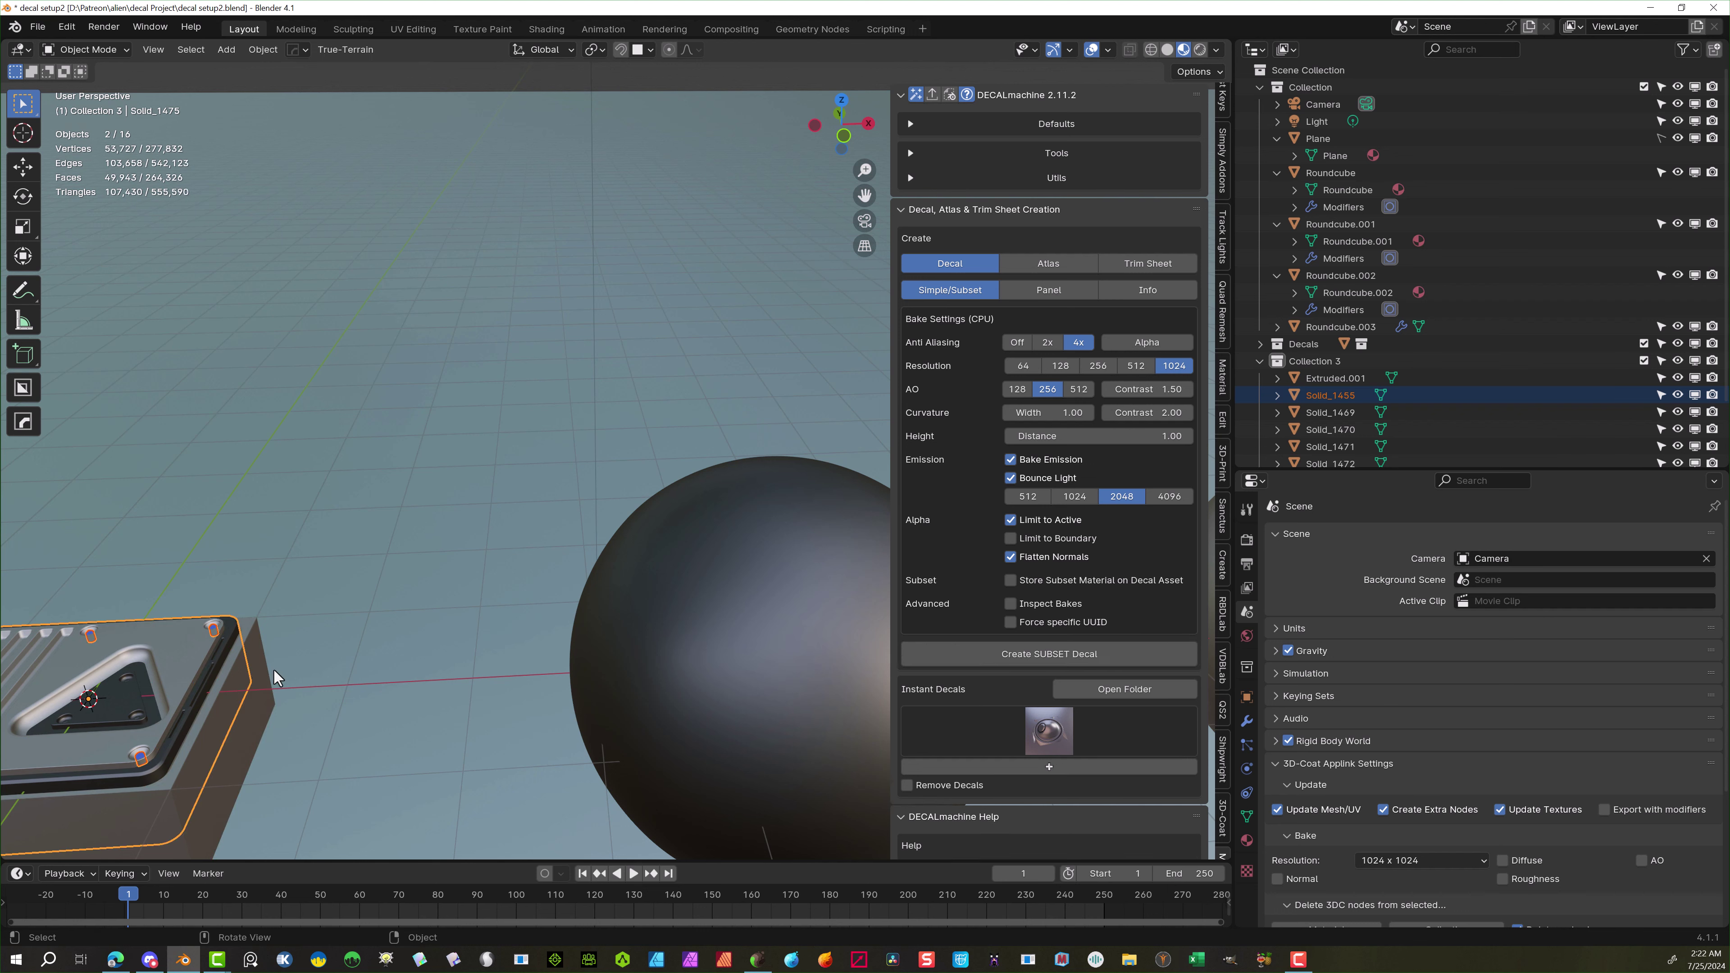
left_click(265, 694, "shift")
middle_click_drag(265, 694, 403, 514)
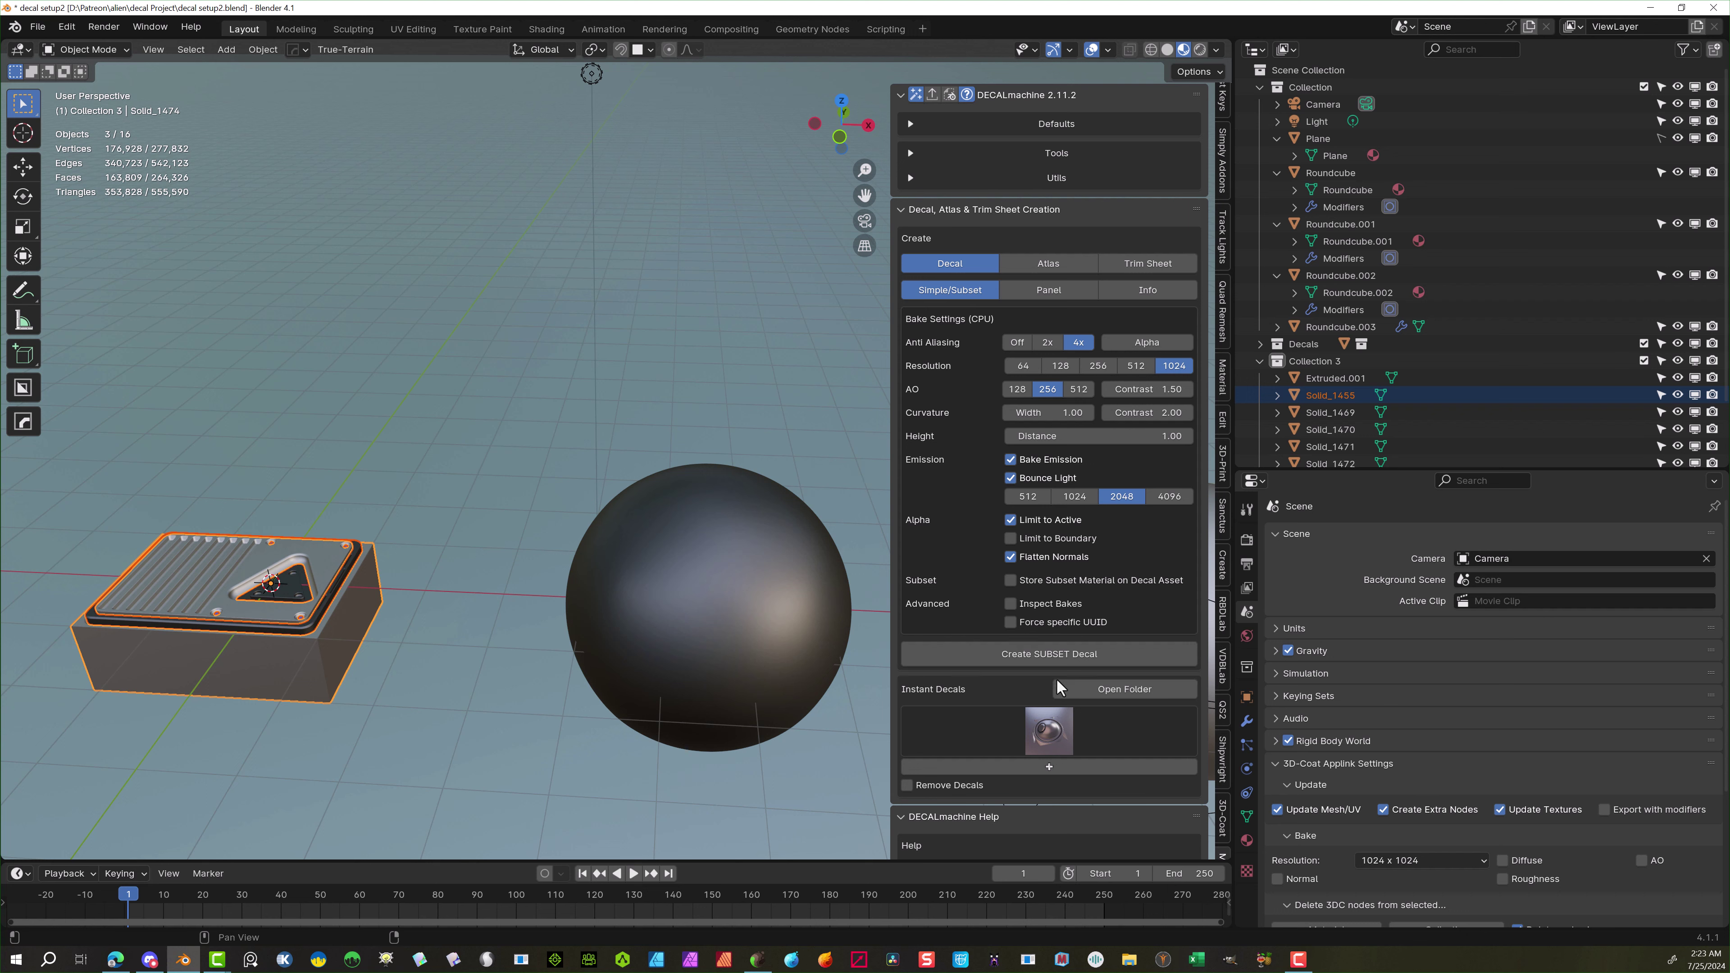
Select only the block carrying the ribbed panel, Solid_1474, and create a simple decal from it
left_click(516, 519)
left_click(358, 621)
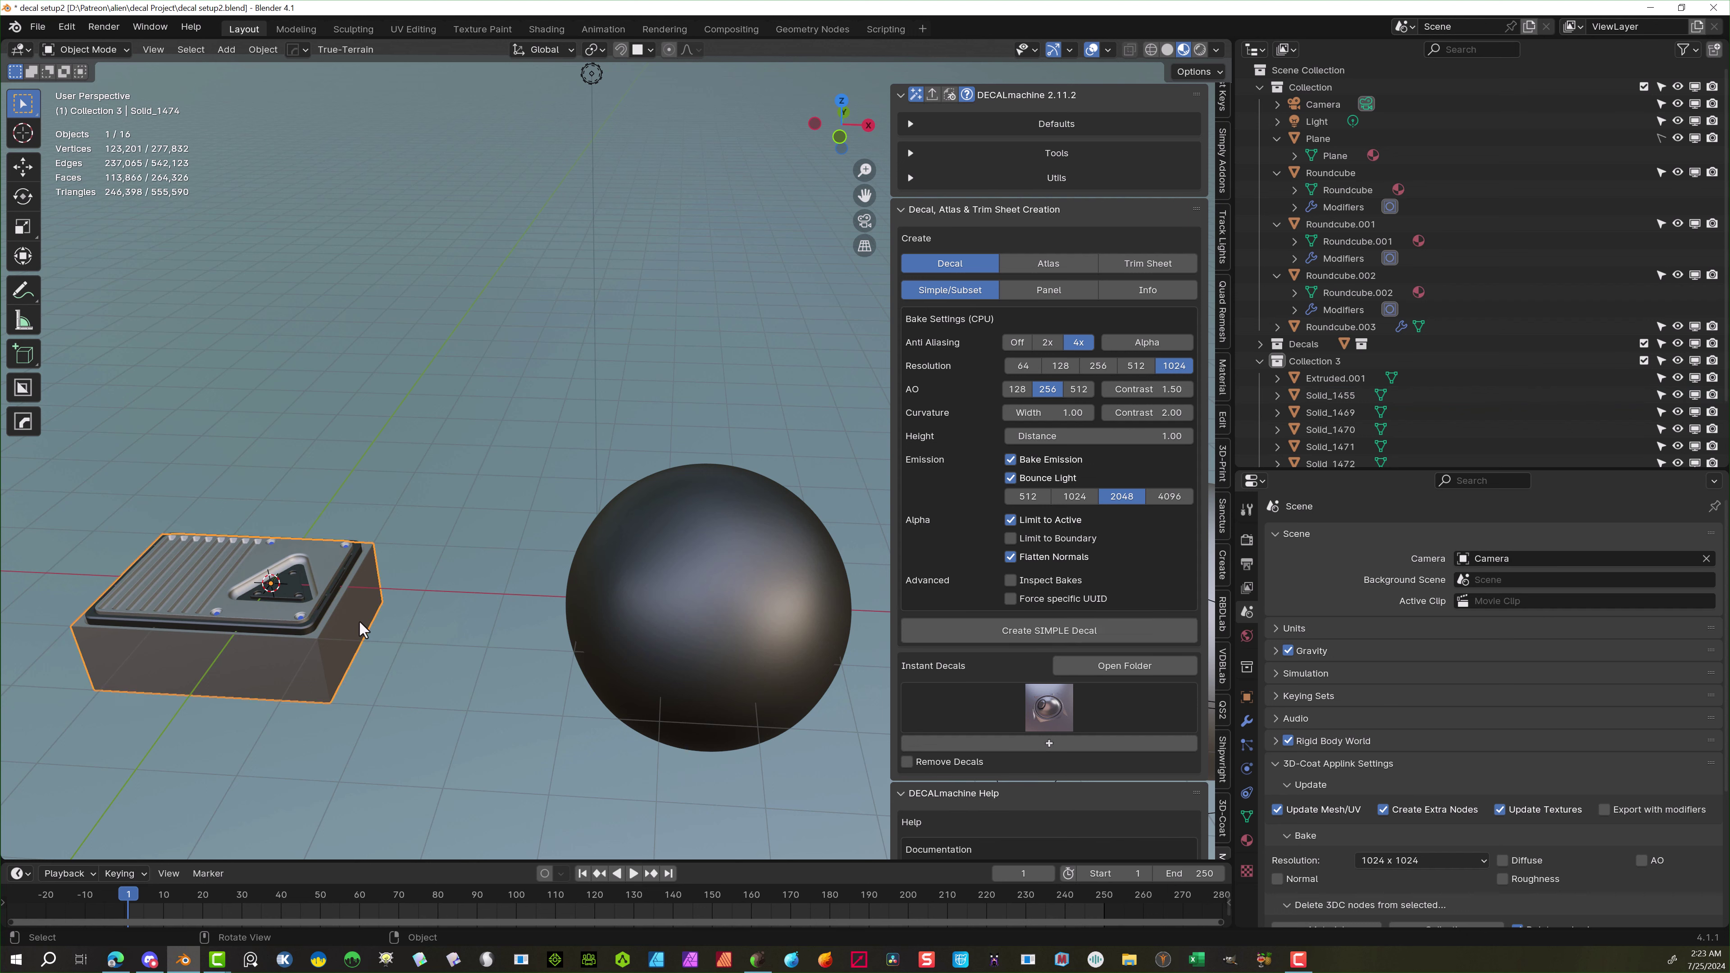
left_click(1056, 627)
left_click_drag(382, 517, 341, 630)
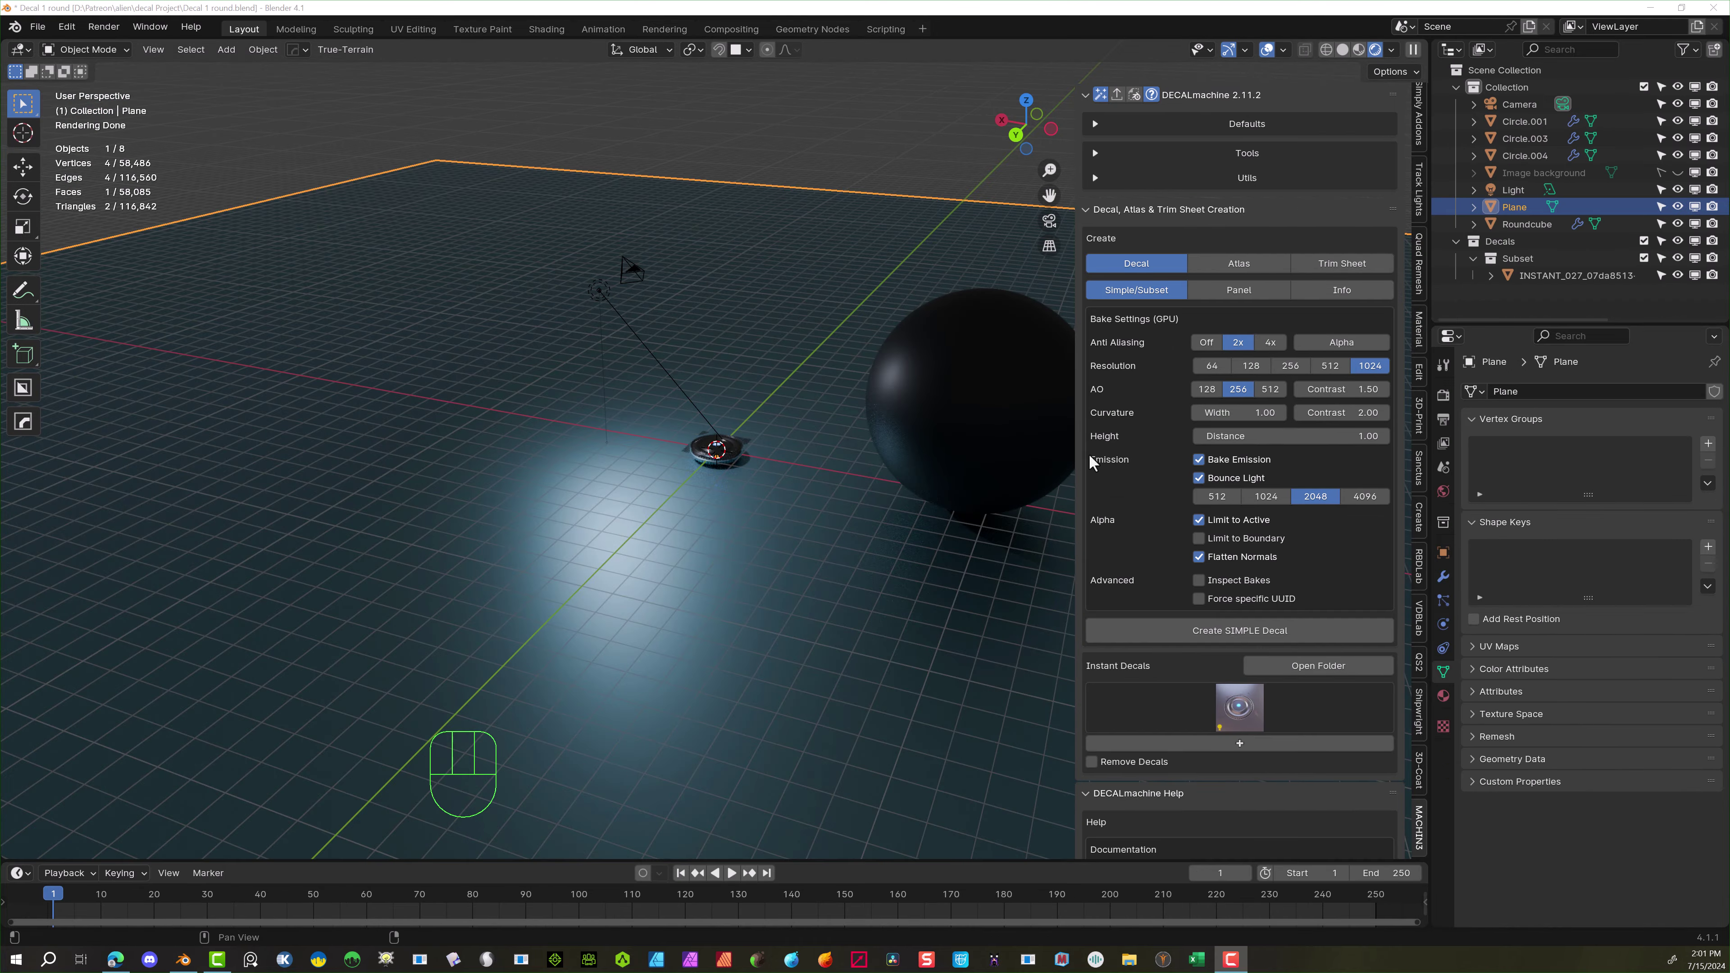
Examine the round decal hovering above its source geometry up close, from low angles and from above
scroll(836, 467, "up", 4)
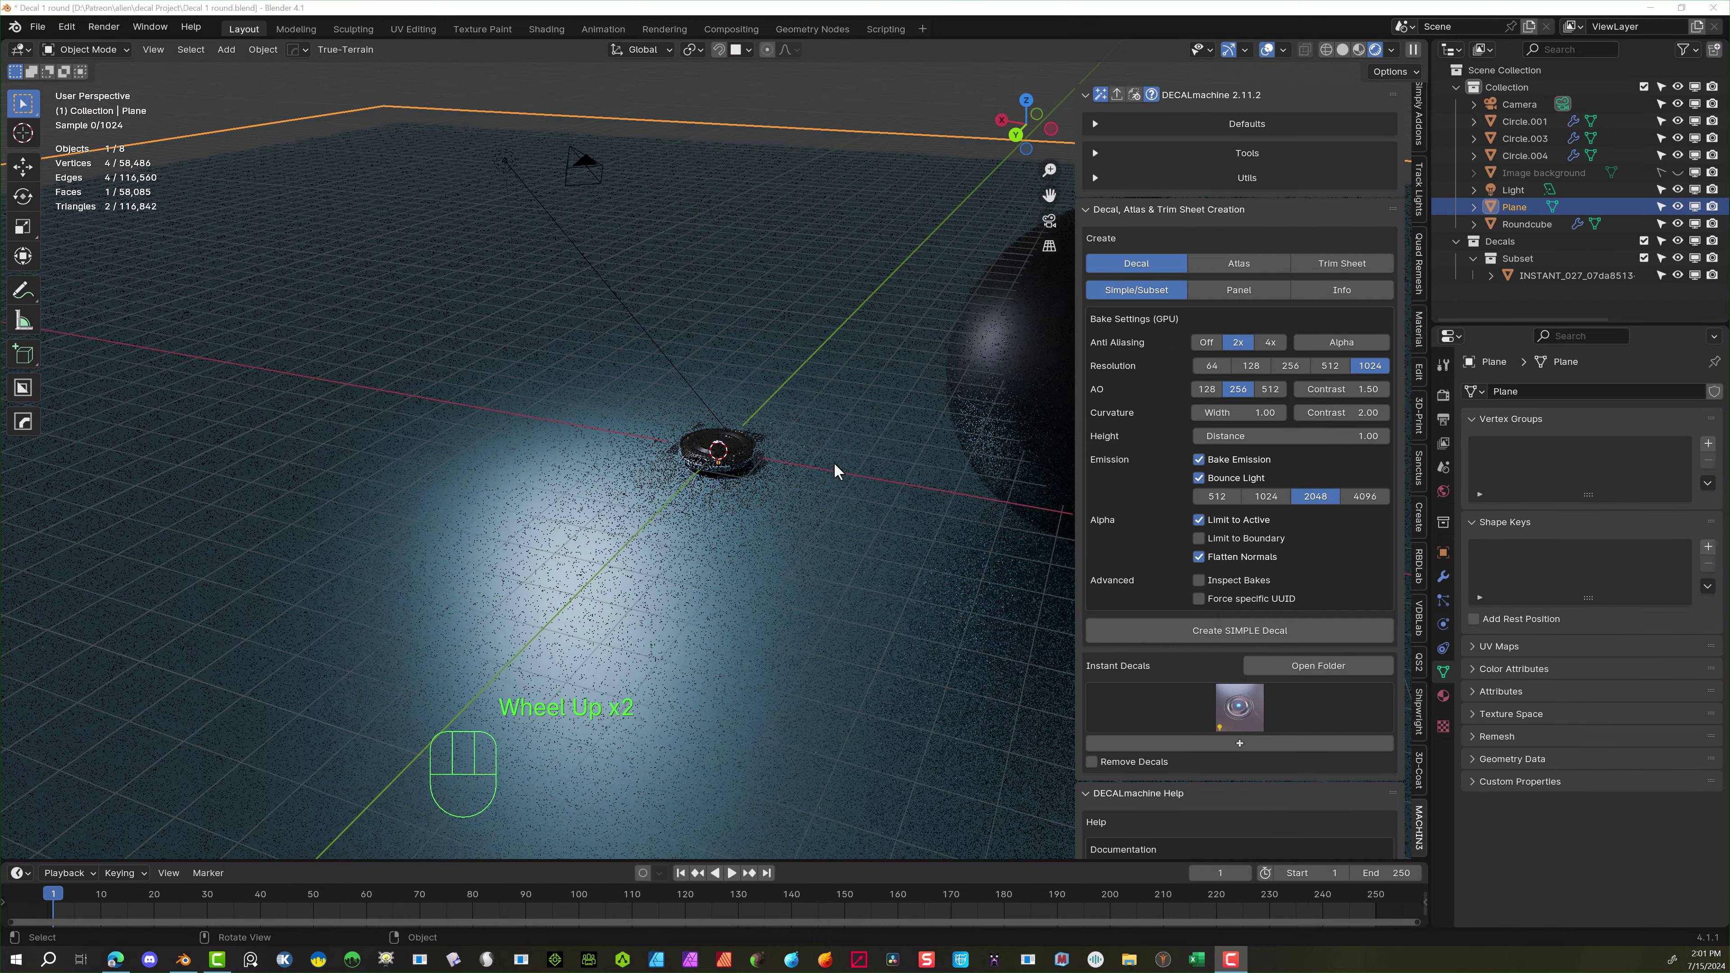
scroll(846, 512, "up", 6)
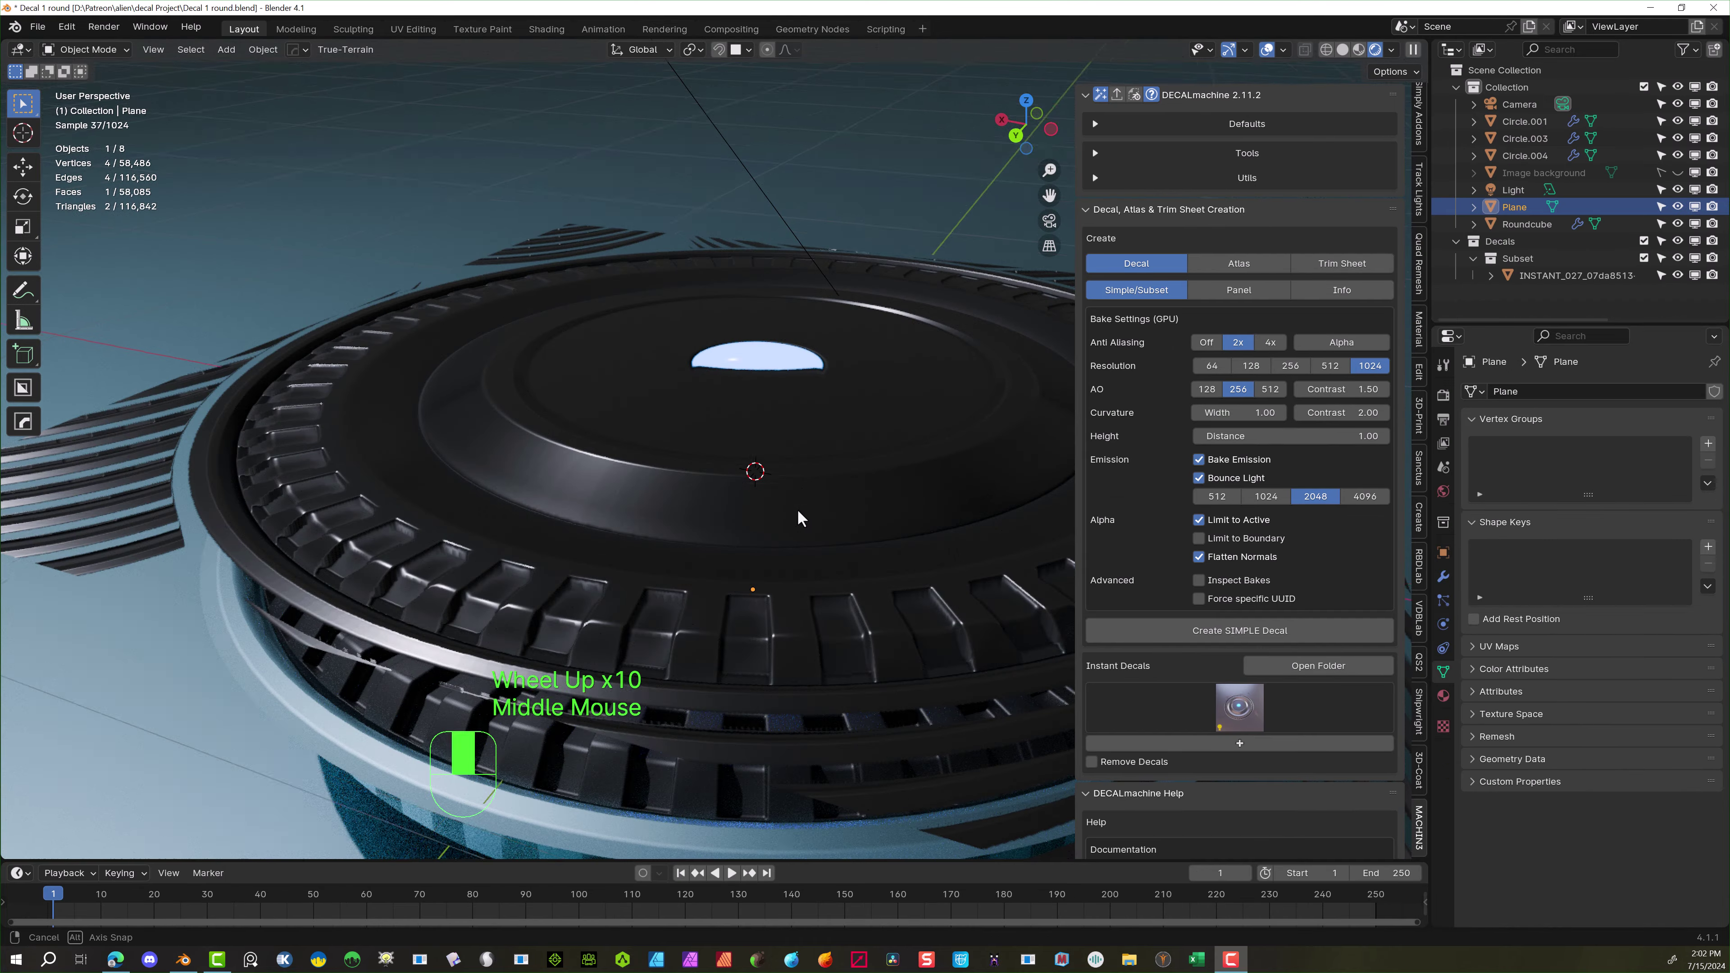
middle_click_drag(799, 506, 826, 590)
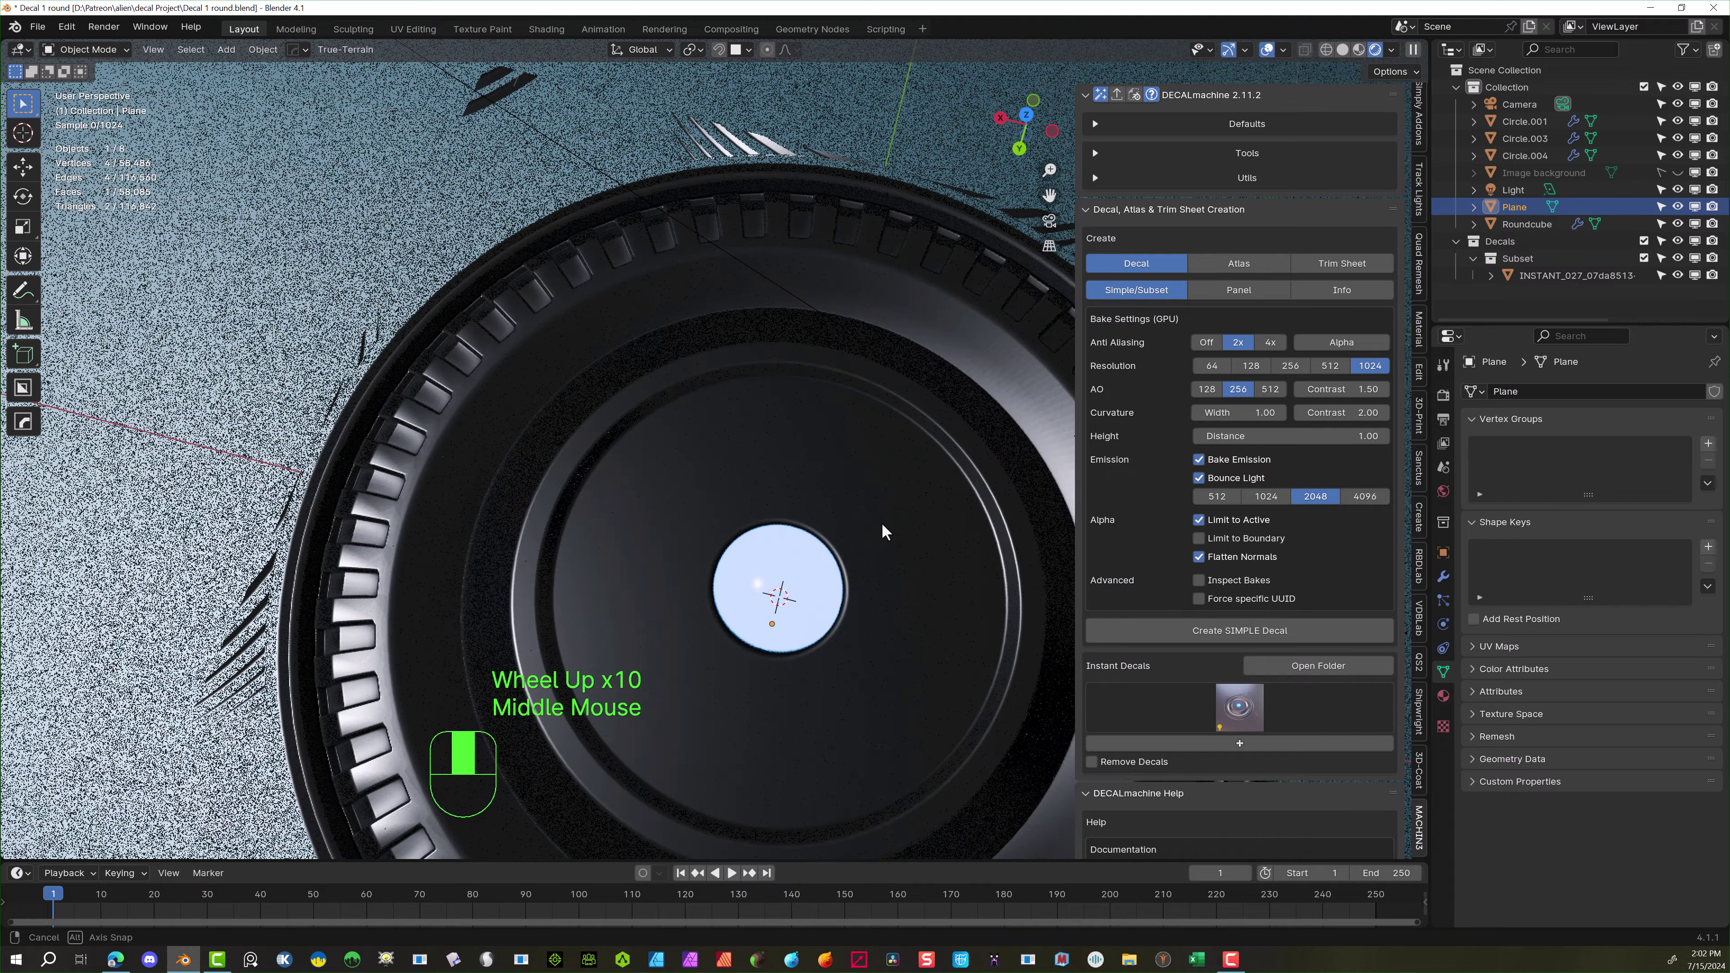
middle_click_drag(884, 532, 824, 513)
scroll(827, 609, "up", 1)
scroll(829, 611, "down", 3)
scroll(823, 513, "up", 6)
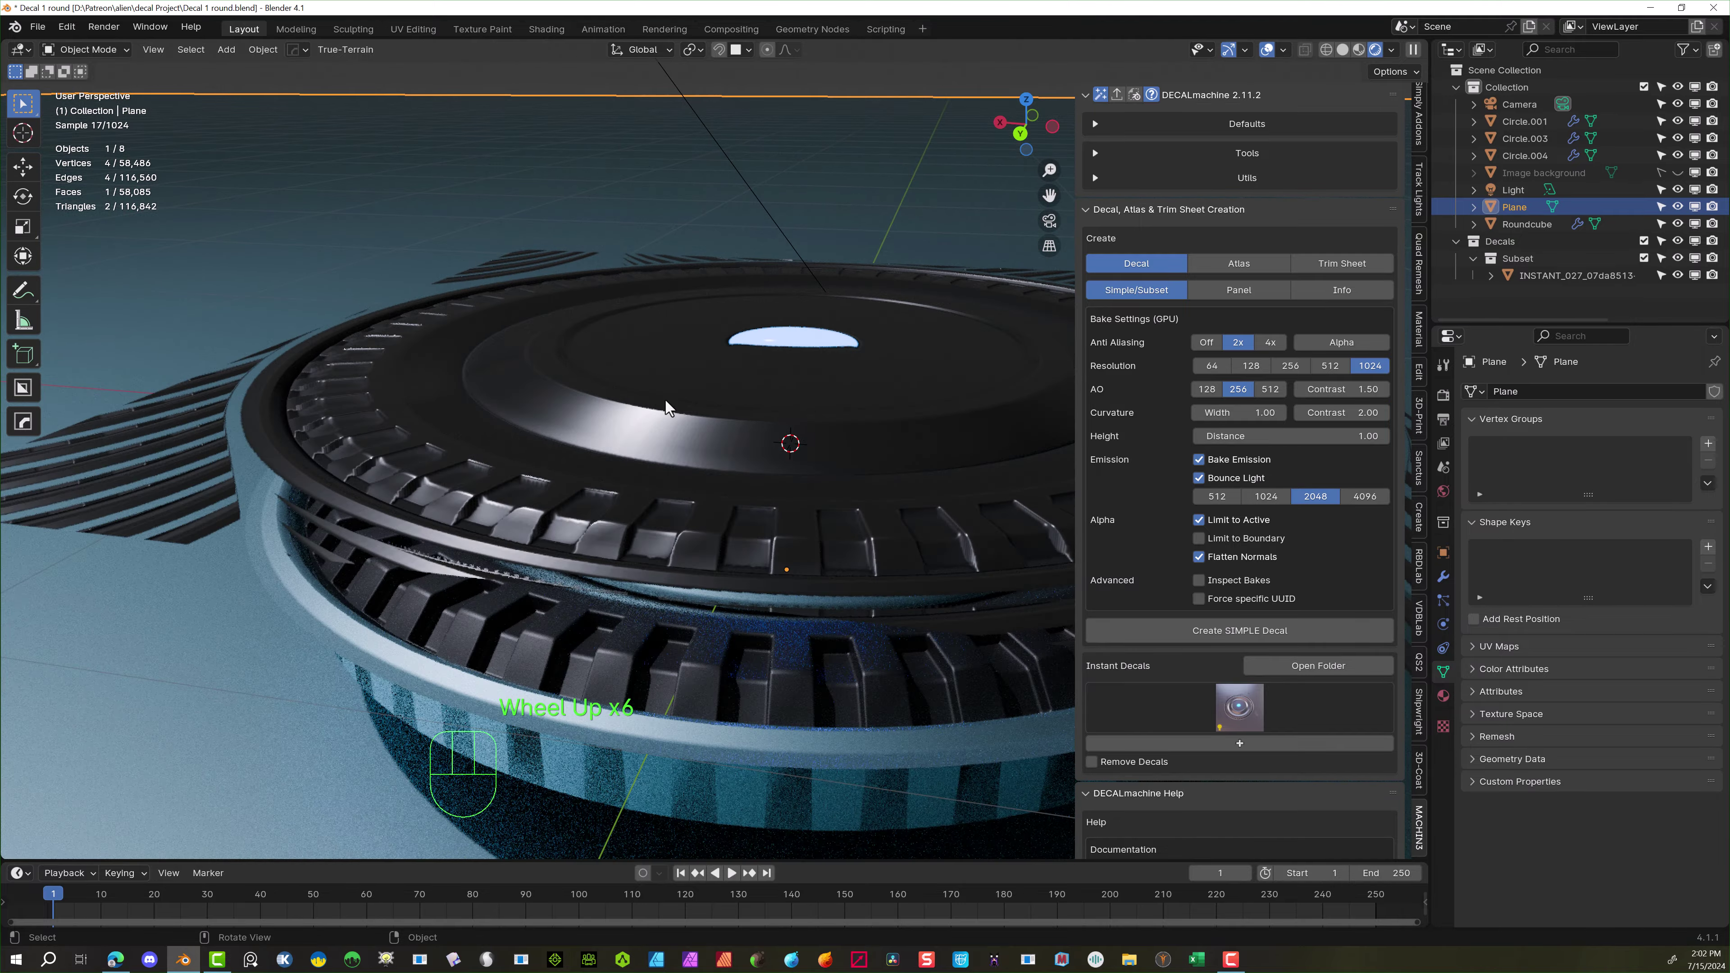
scroll(655, 411, "down", 3)
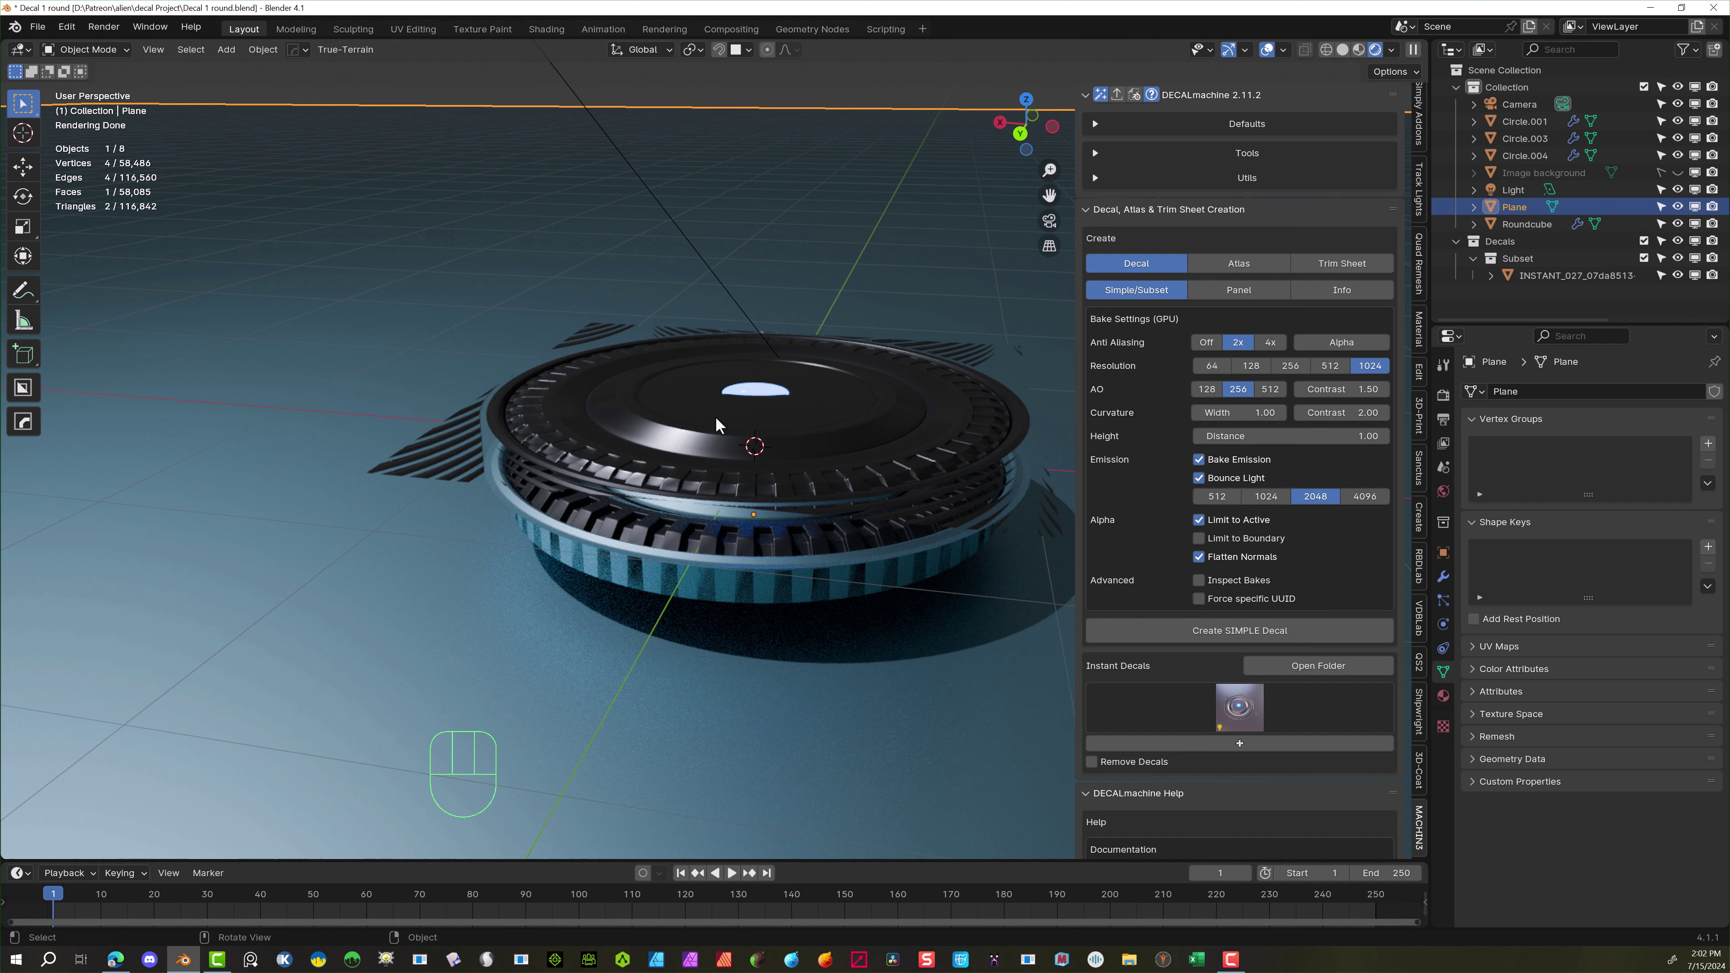
scroll(977, 307, "up", 1)
scroll(821, 344, "down", 4)
scroll(820, 344, "up", 1)
middle_click_drag(821, 344, 882, 357)
scroll(850, 509, "down", 3)
scroll(884, 360, "up", 1)
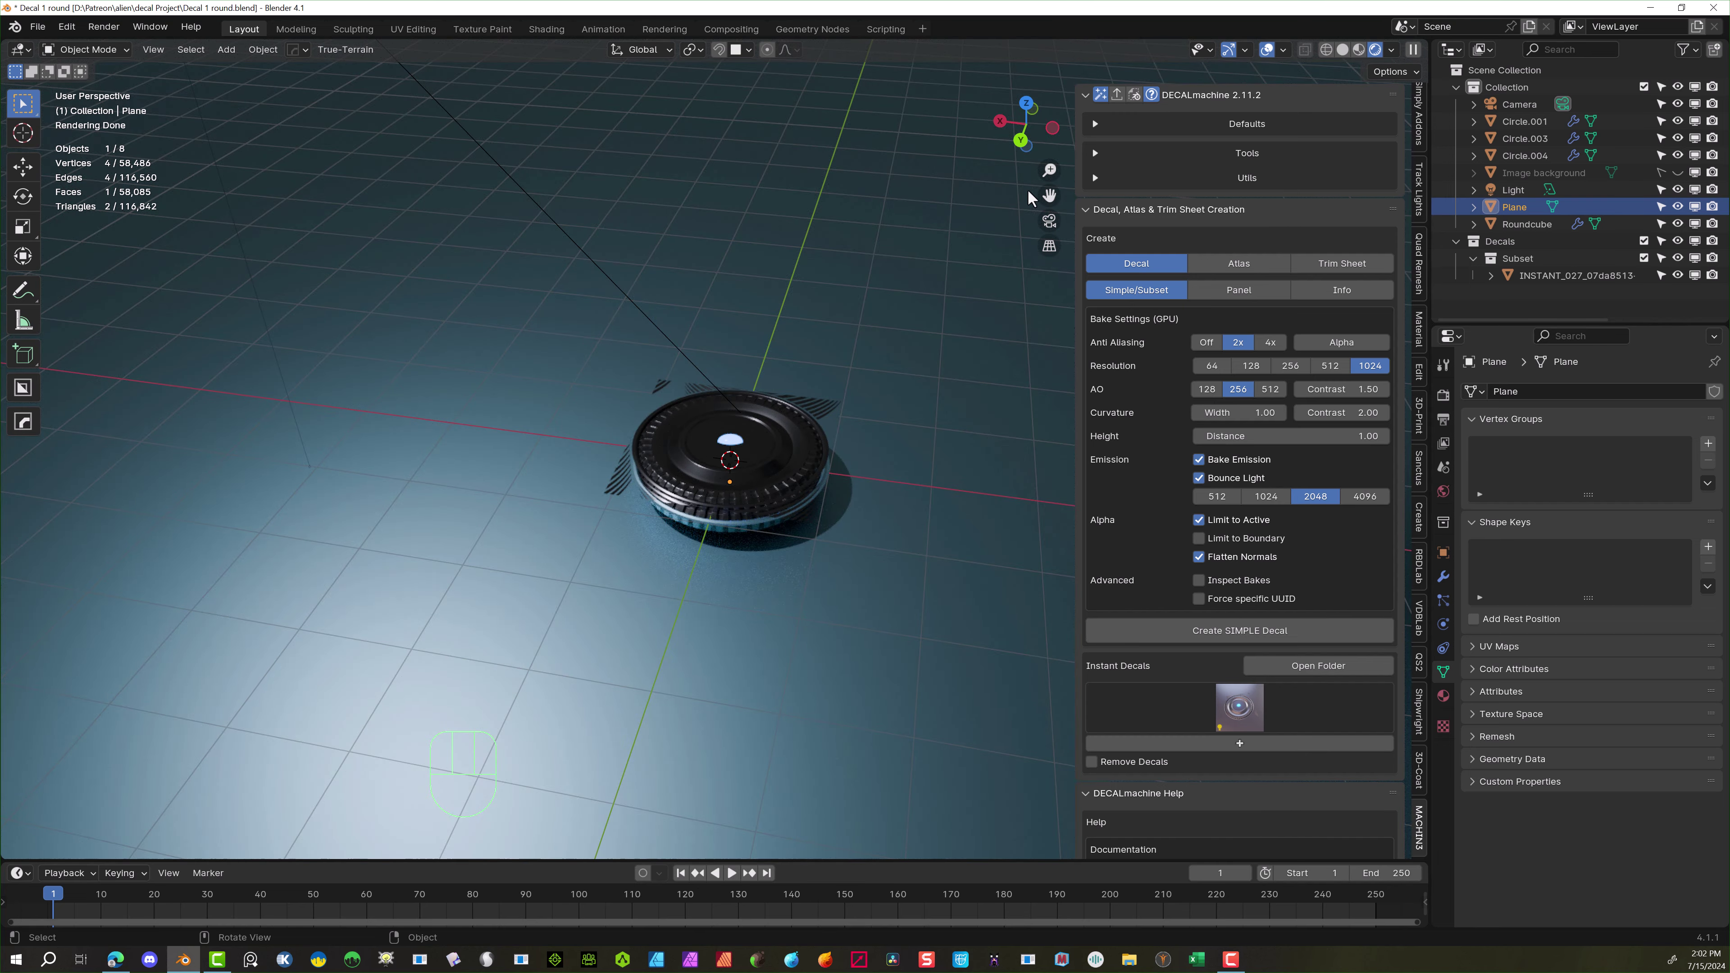
Select the area light and move it by about 0.40 m in X, -2.11 m in Y and 2.86 m in Z
left_click_drag(1049, 195, 885, 246)
scroll(938, 421, "down", 5)
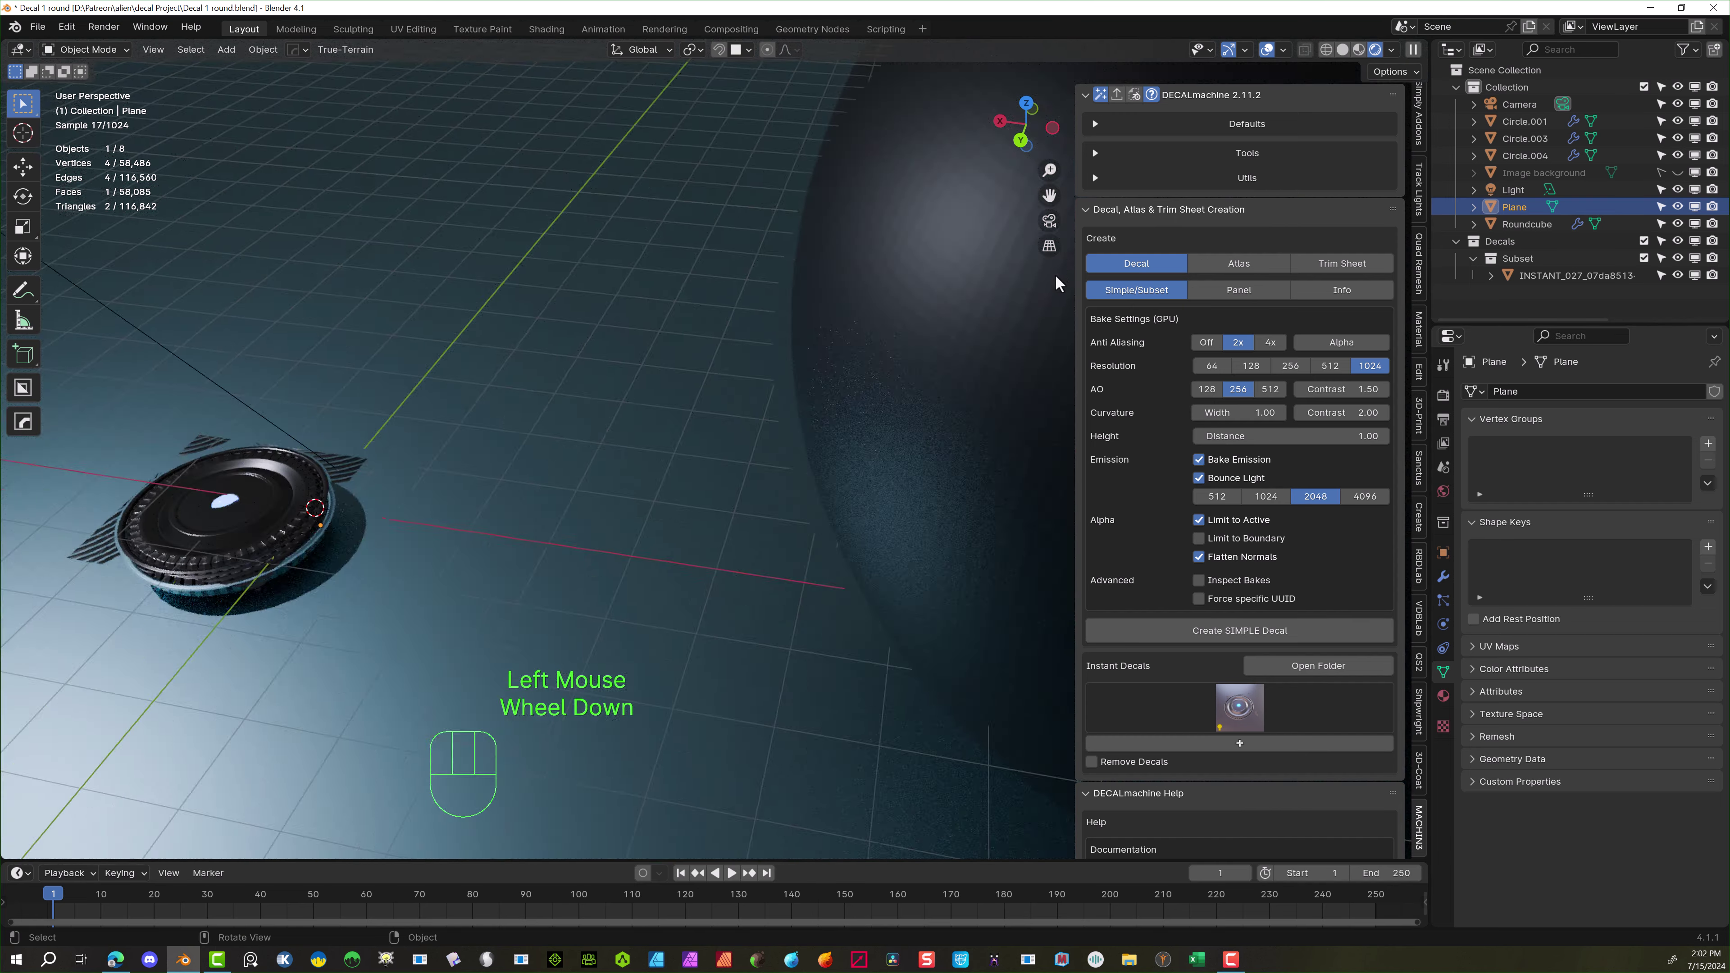
left_click_drag(1043, 197, 521, 206)
left_click(155, 265)
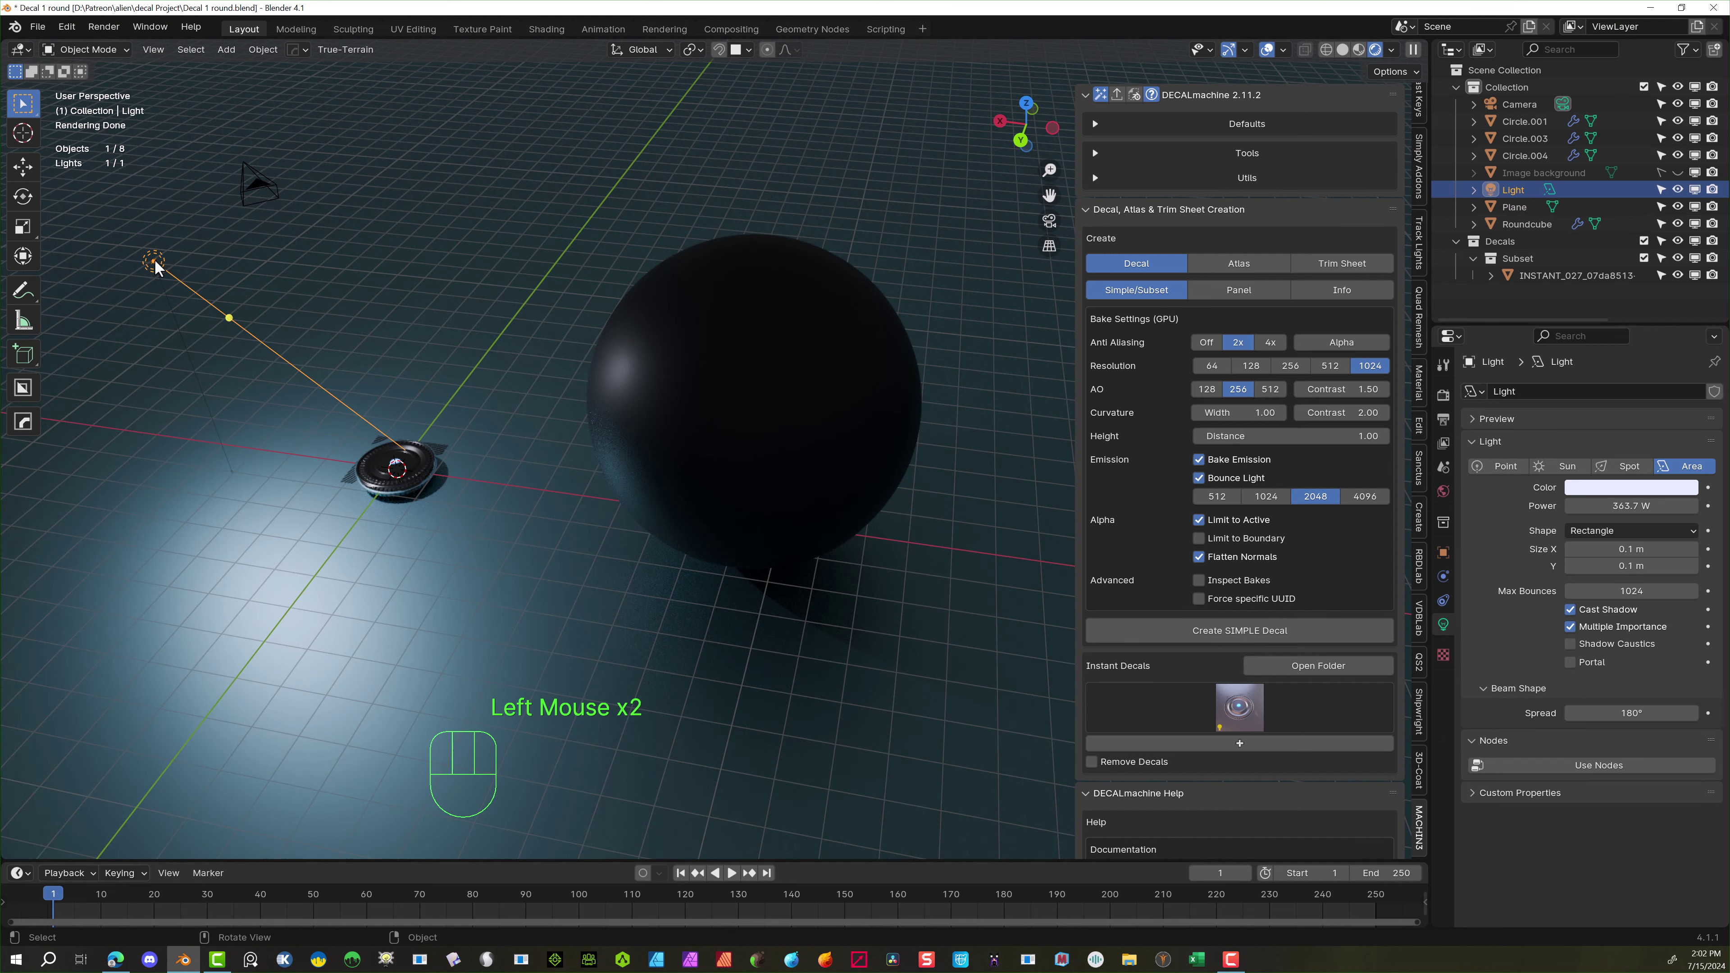
key("g")
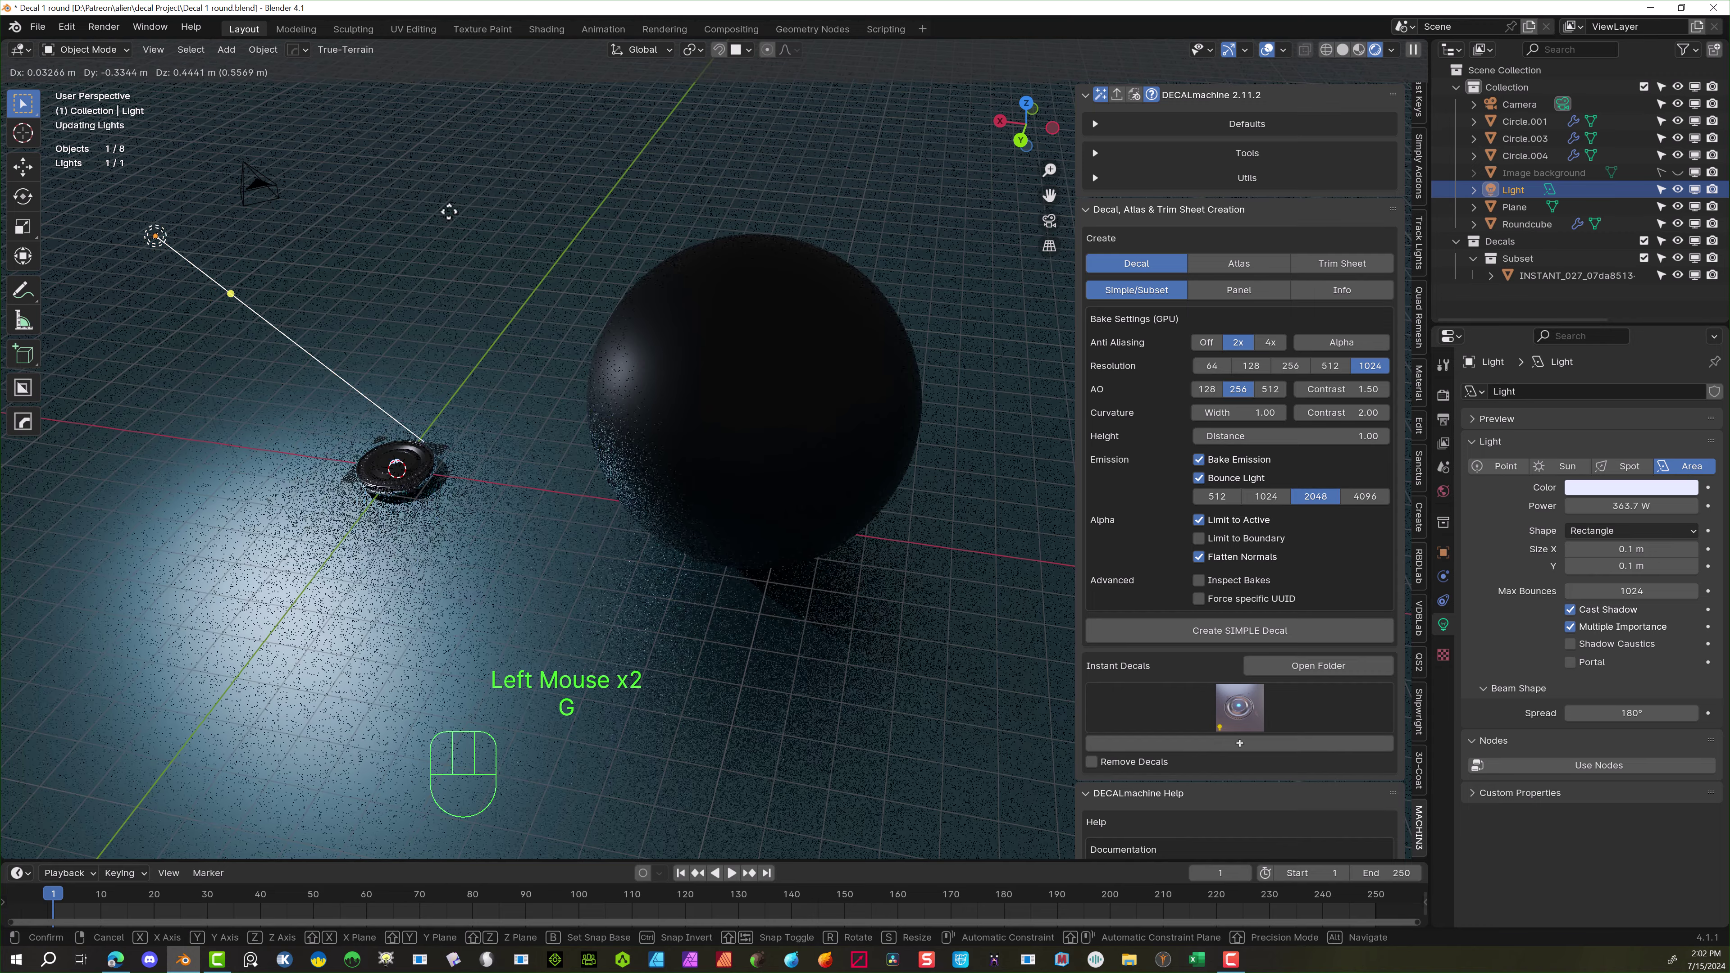
left_click(468, 115)
Move the area light again, farther away from the round decal and higher above the scene
scroll(490, 178, "down", 4)
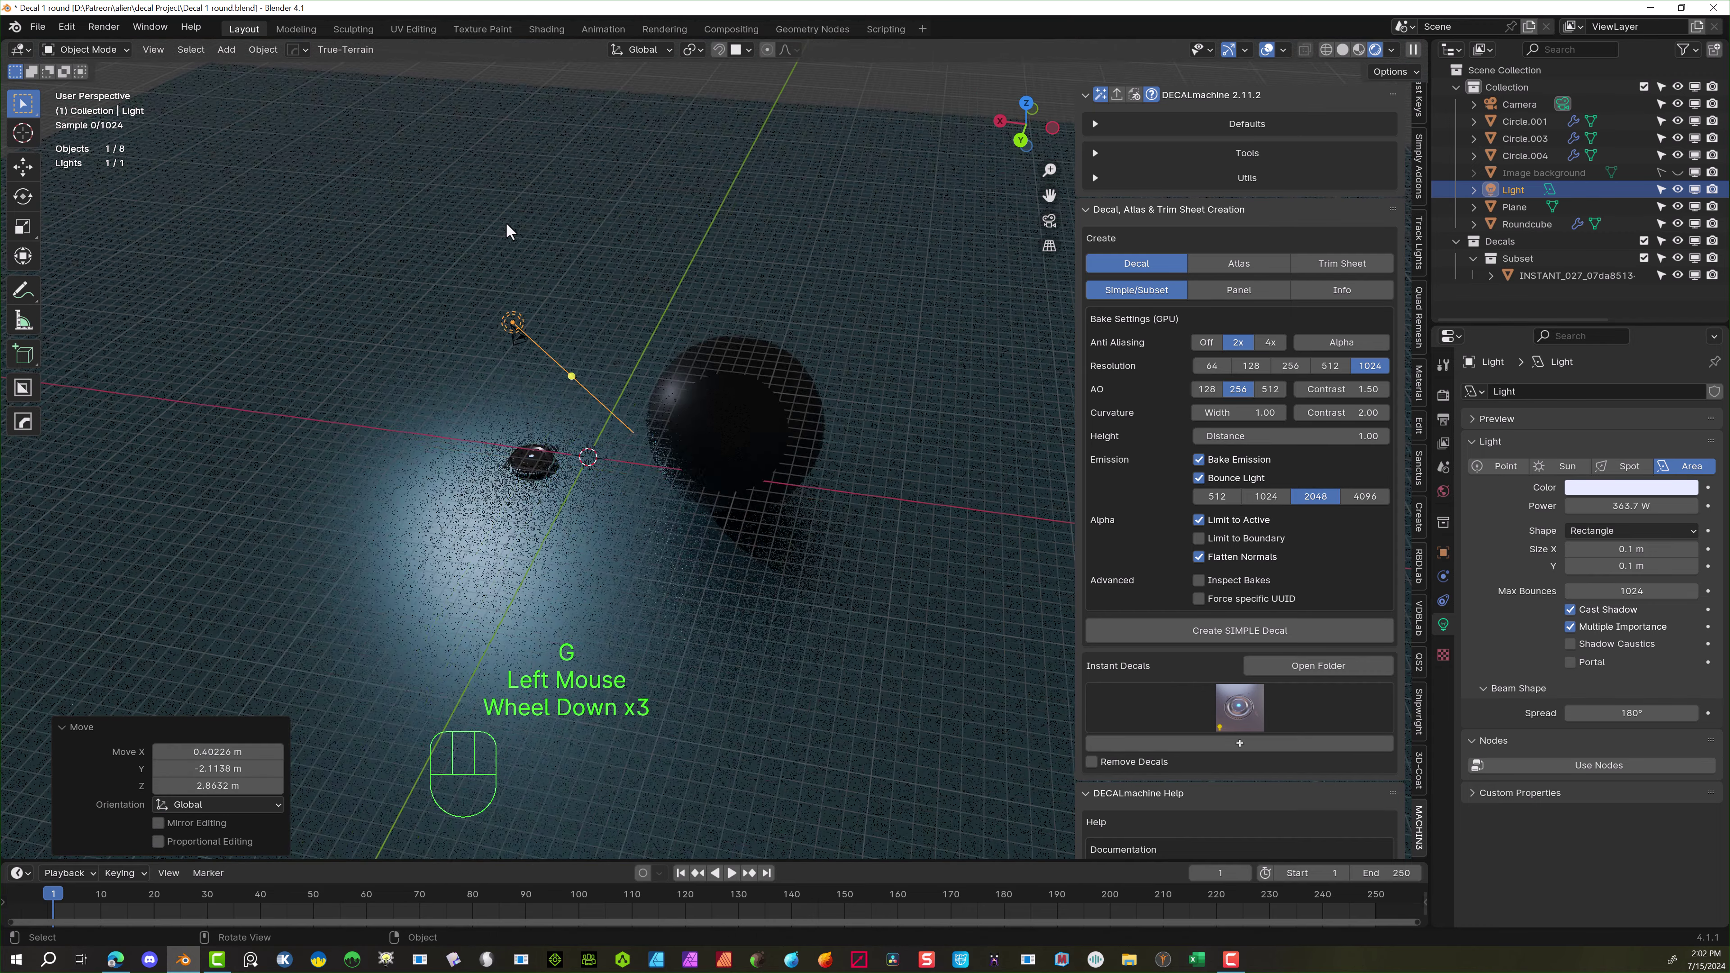
middle_click_drag(599, 341, 784, 340)
scroll(793, 477, "up", 1)
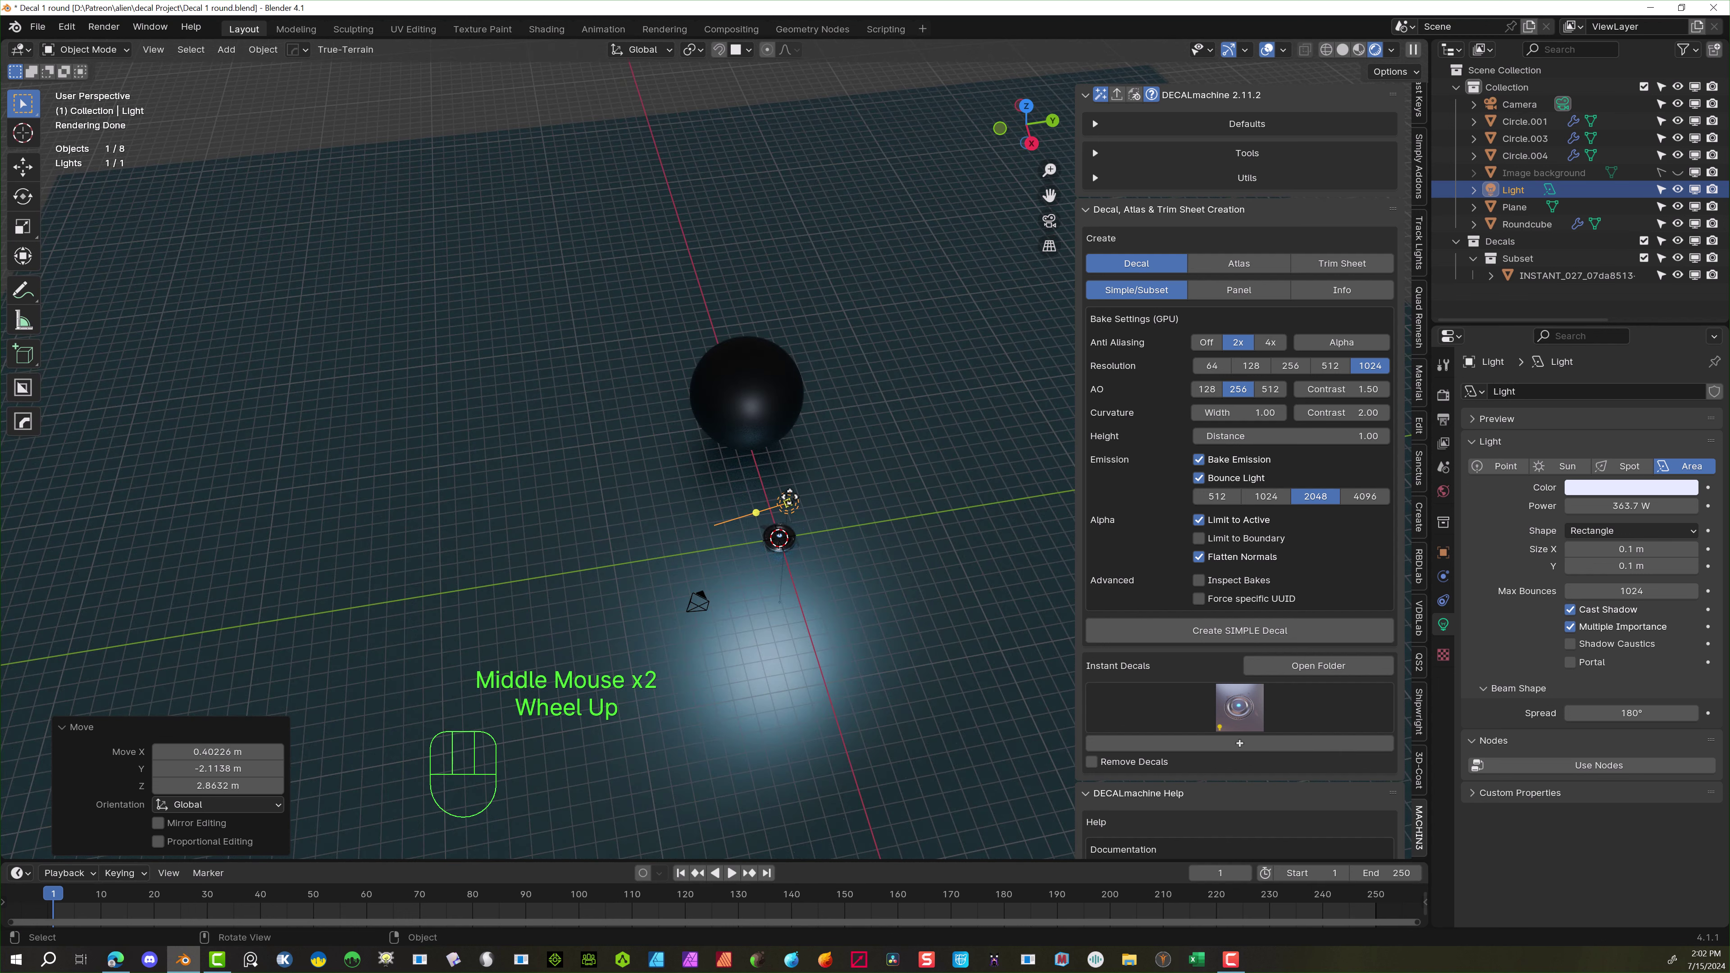
key("g")
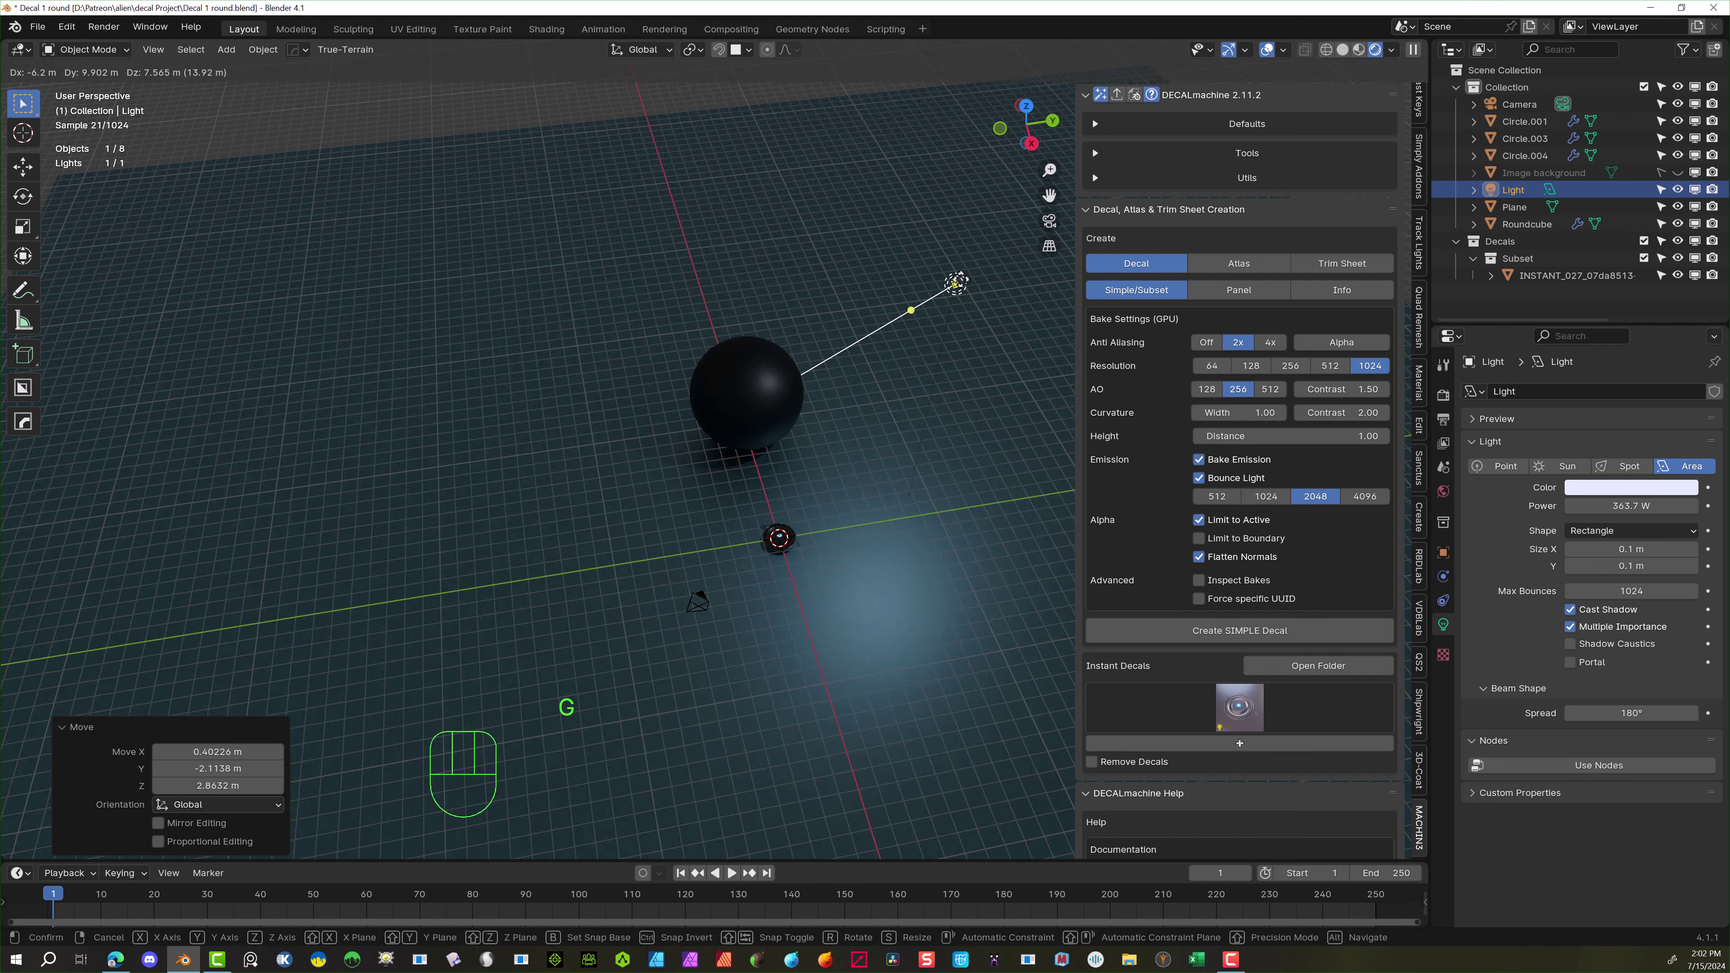
left_click(977, 276)
left_click(899, 332)
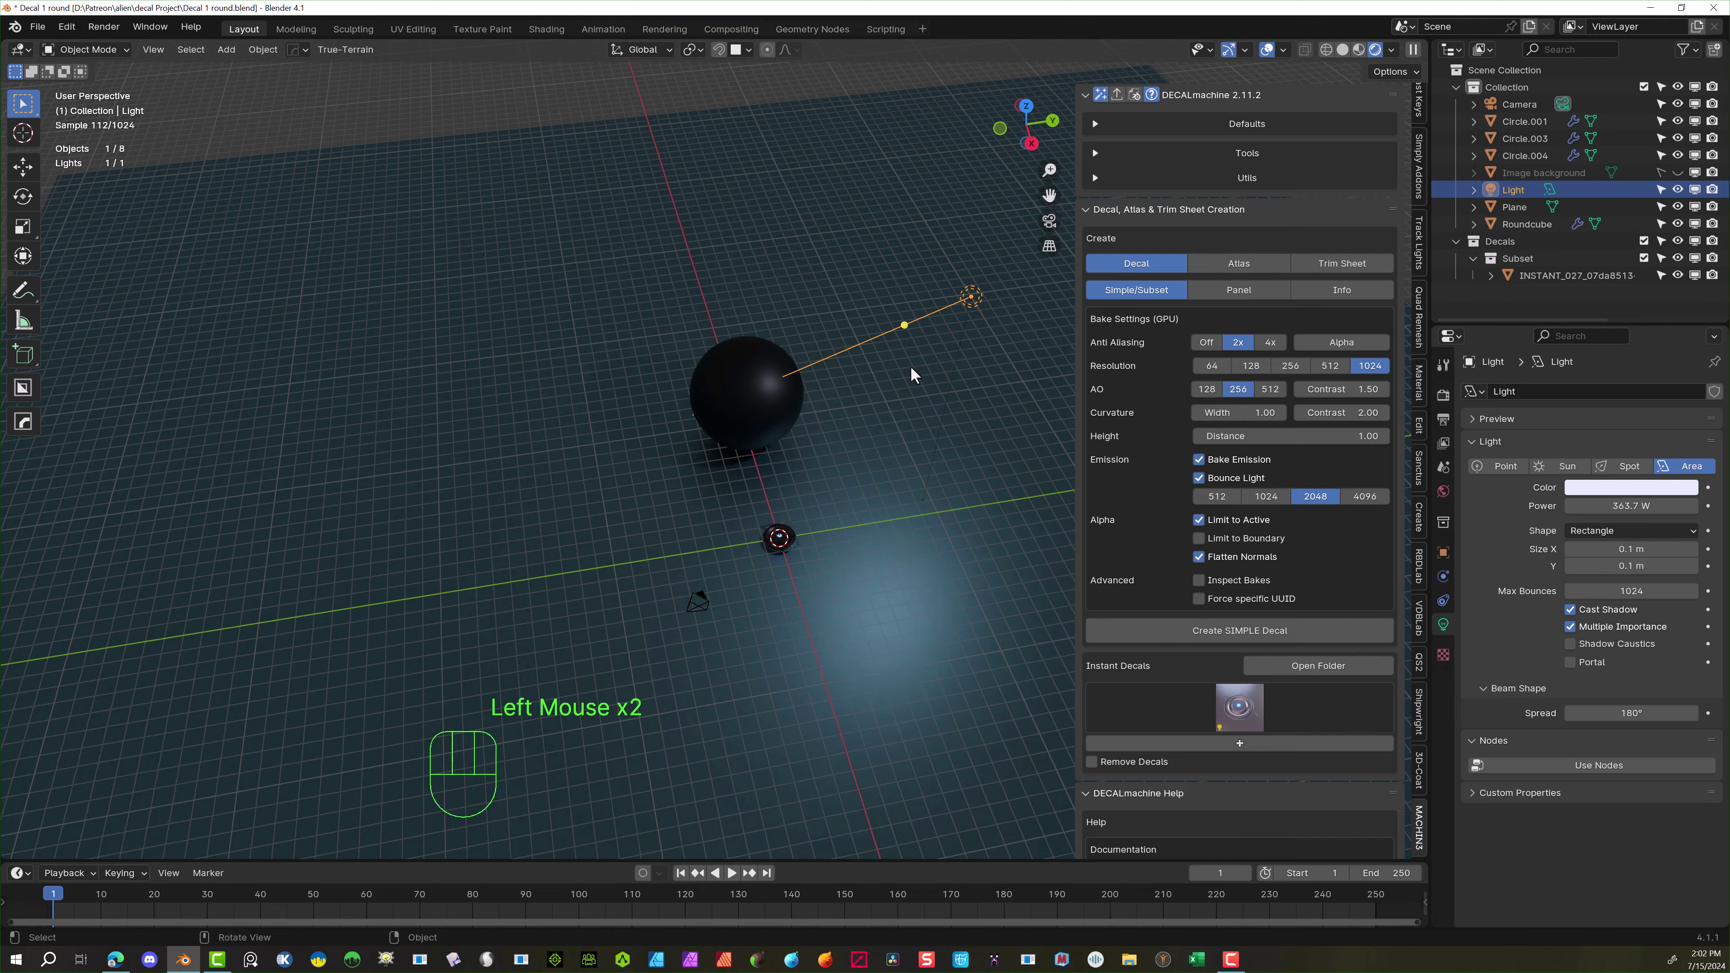
Duplicate the round decal and snap the copy onto the curved surface of the large sphere
middle_click_drag(817, 355, 745, 377)
scroll(745, 378, "up", 1)
scroll(746, 378, "down", 1)
scroll(700, 399, "down", 1)
scroll(654, 382, "up", 3)
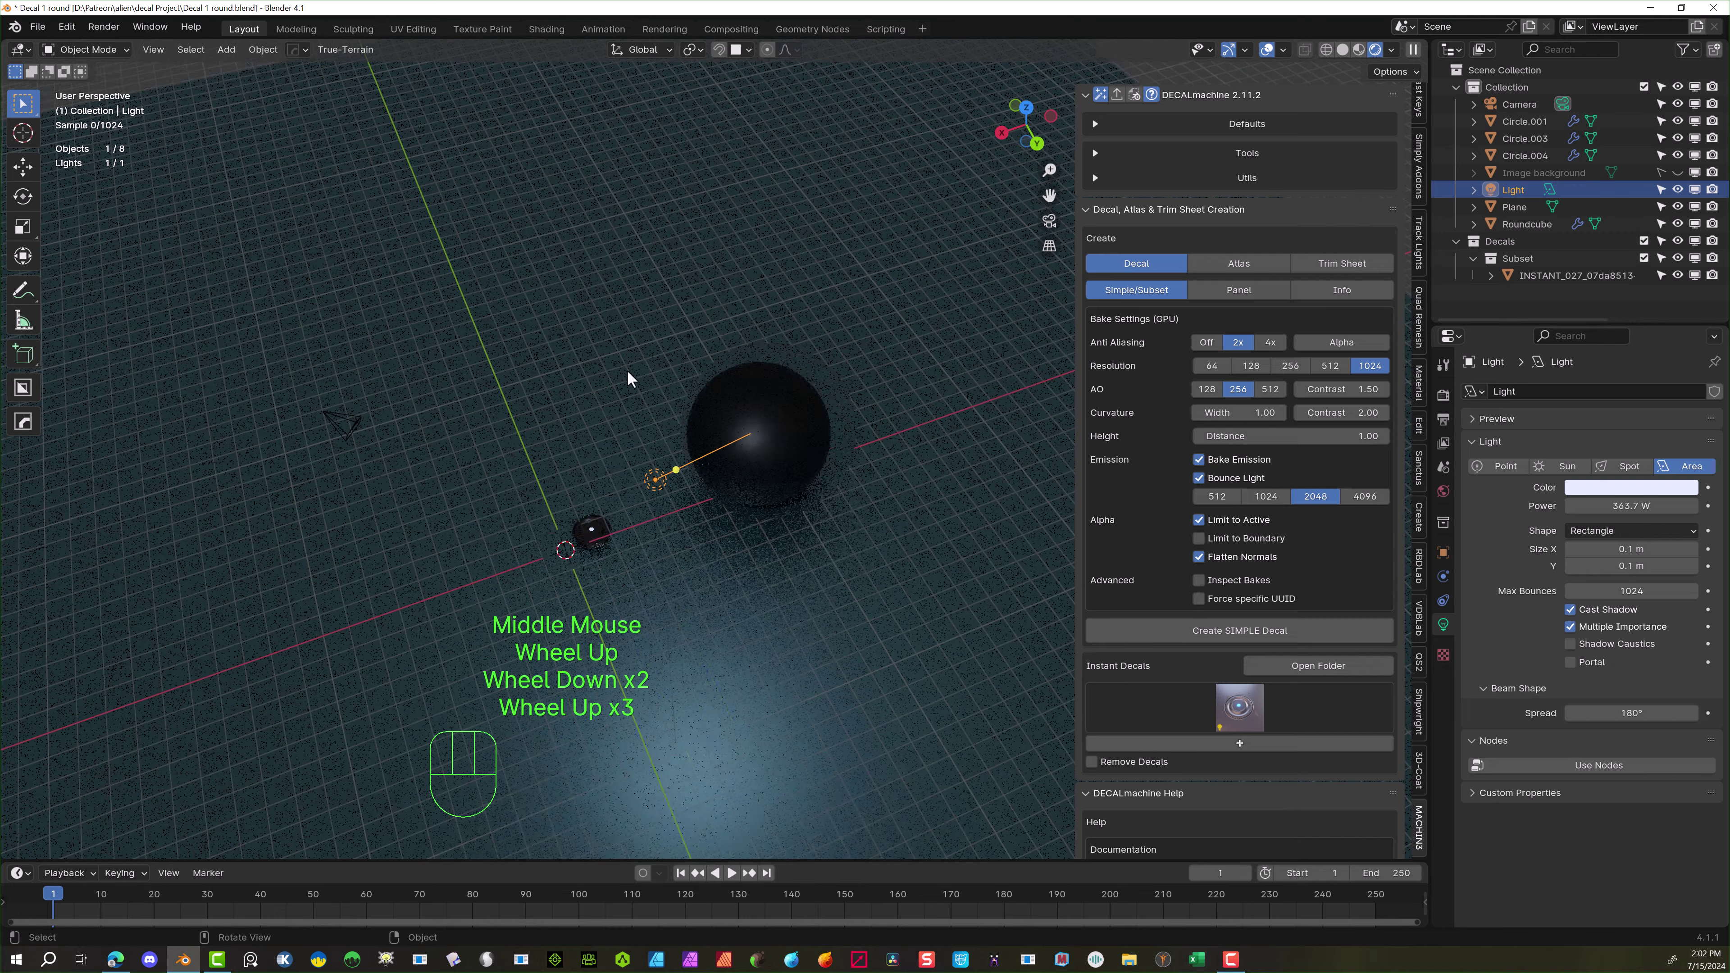
scroll(623, 369, "up", 2)
left_click(262, 556)
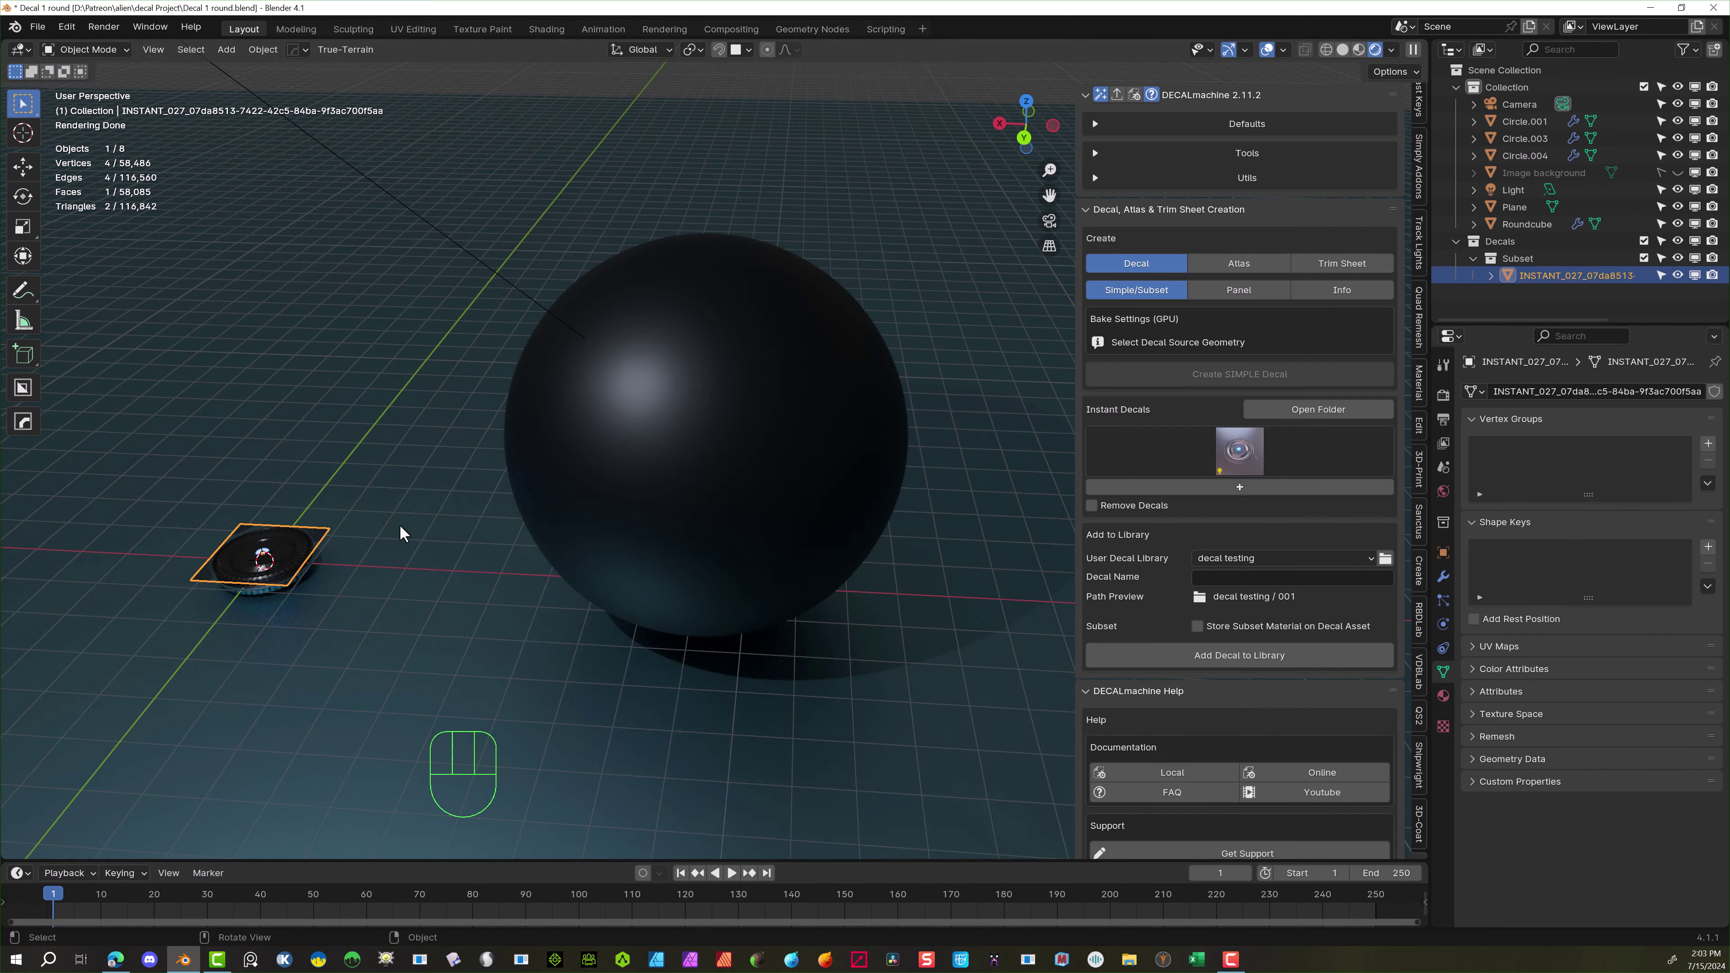
key("shift+d")
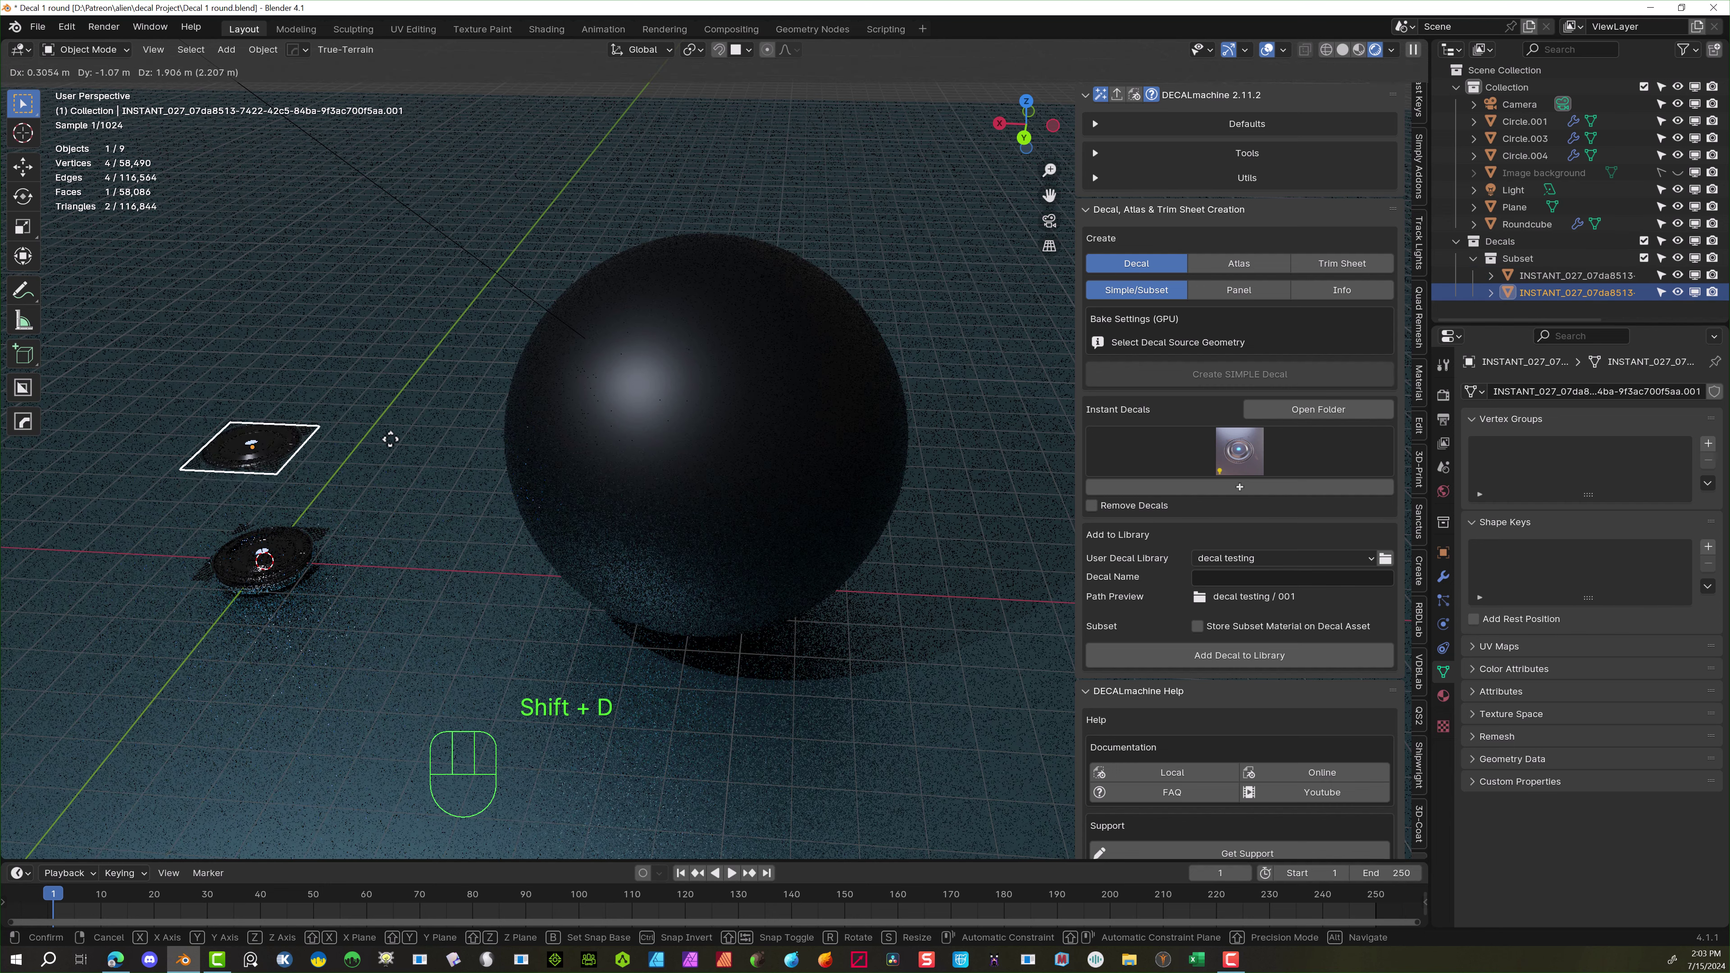
key("ctrl")
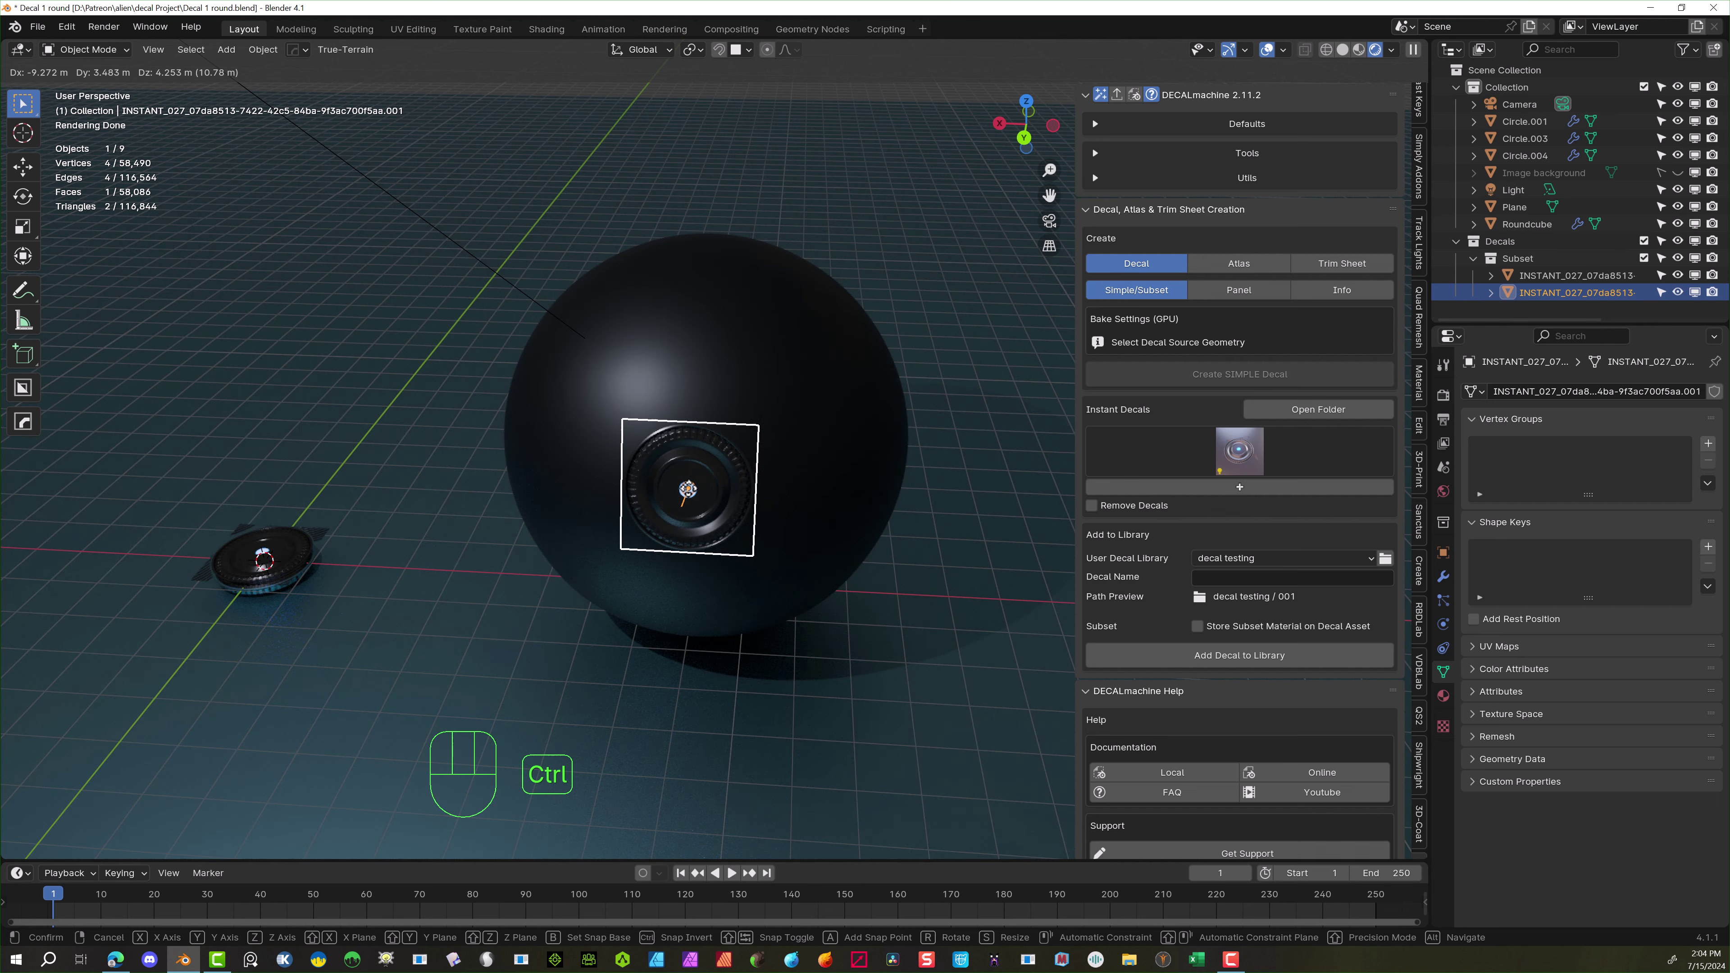
left_click(688, 489, "ctrl")
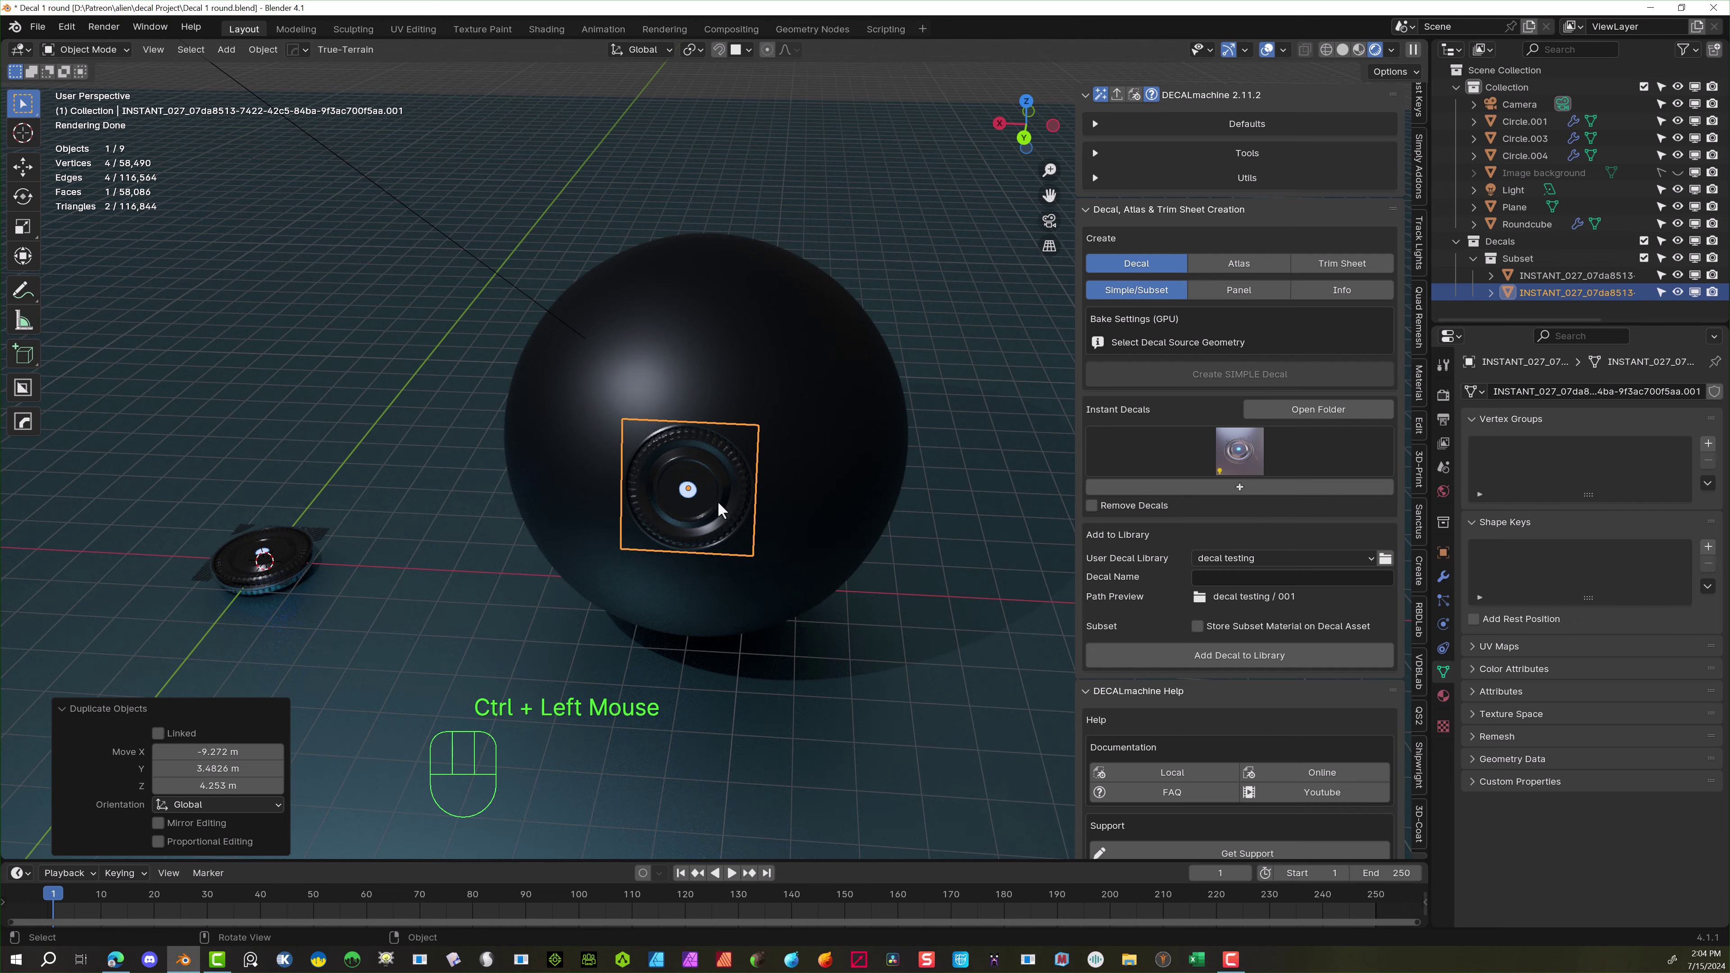
Frame the duplicated decal on the sphere and examine how its flat plane sits against the curvature
scroll(742, 501, "up", 2)
middle_click_drag(742, 501, 819, 506)
scroll(811, 507, "up", 2)
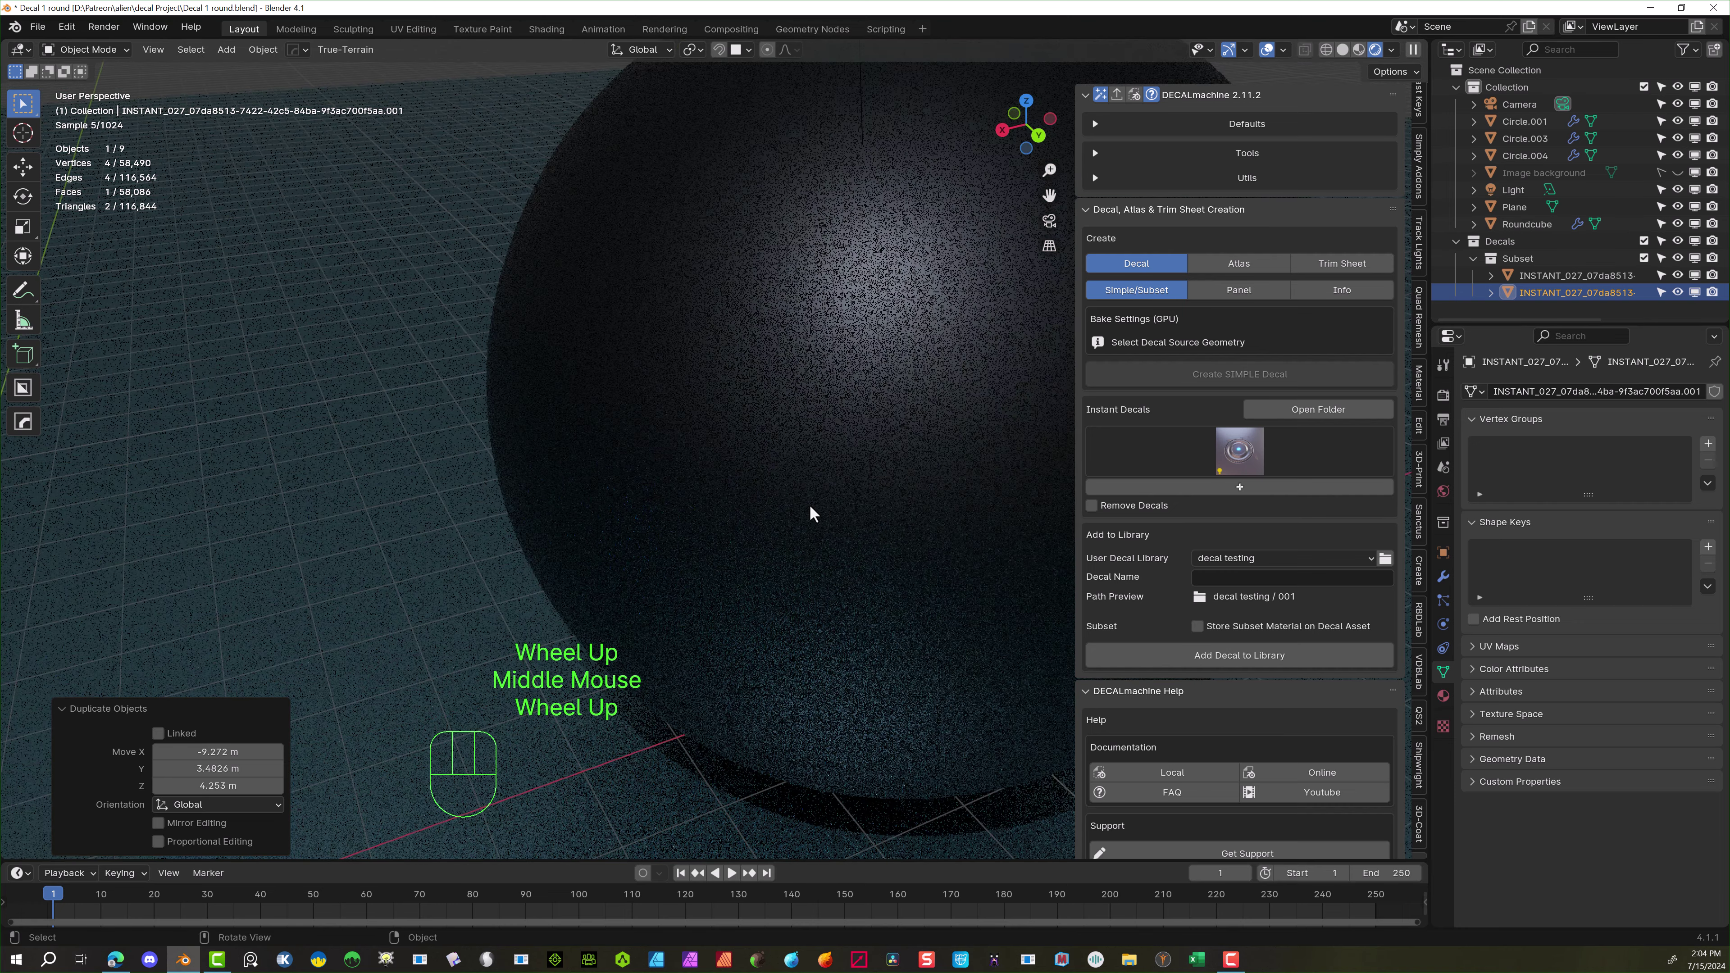
scroll(811, 506, "down", 1)
left_click(1035, 450)
key("KP_Decimal")
scroll(772, 353, "up", 2)
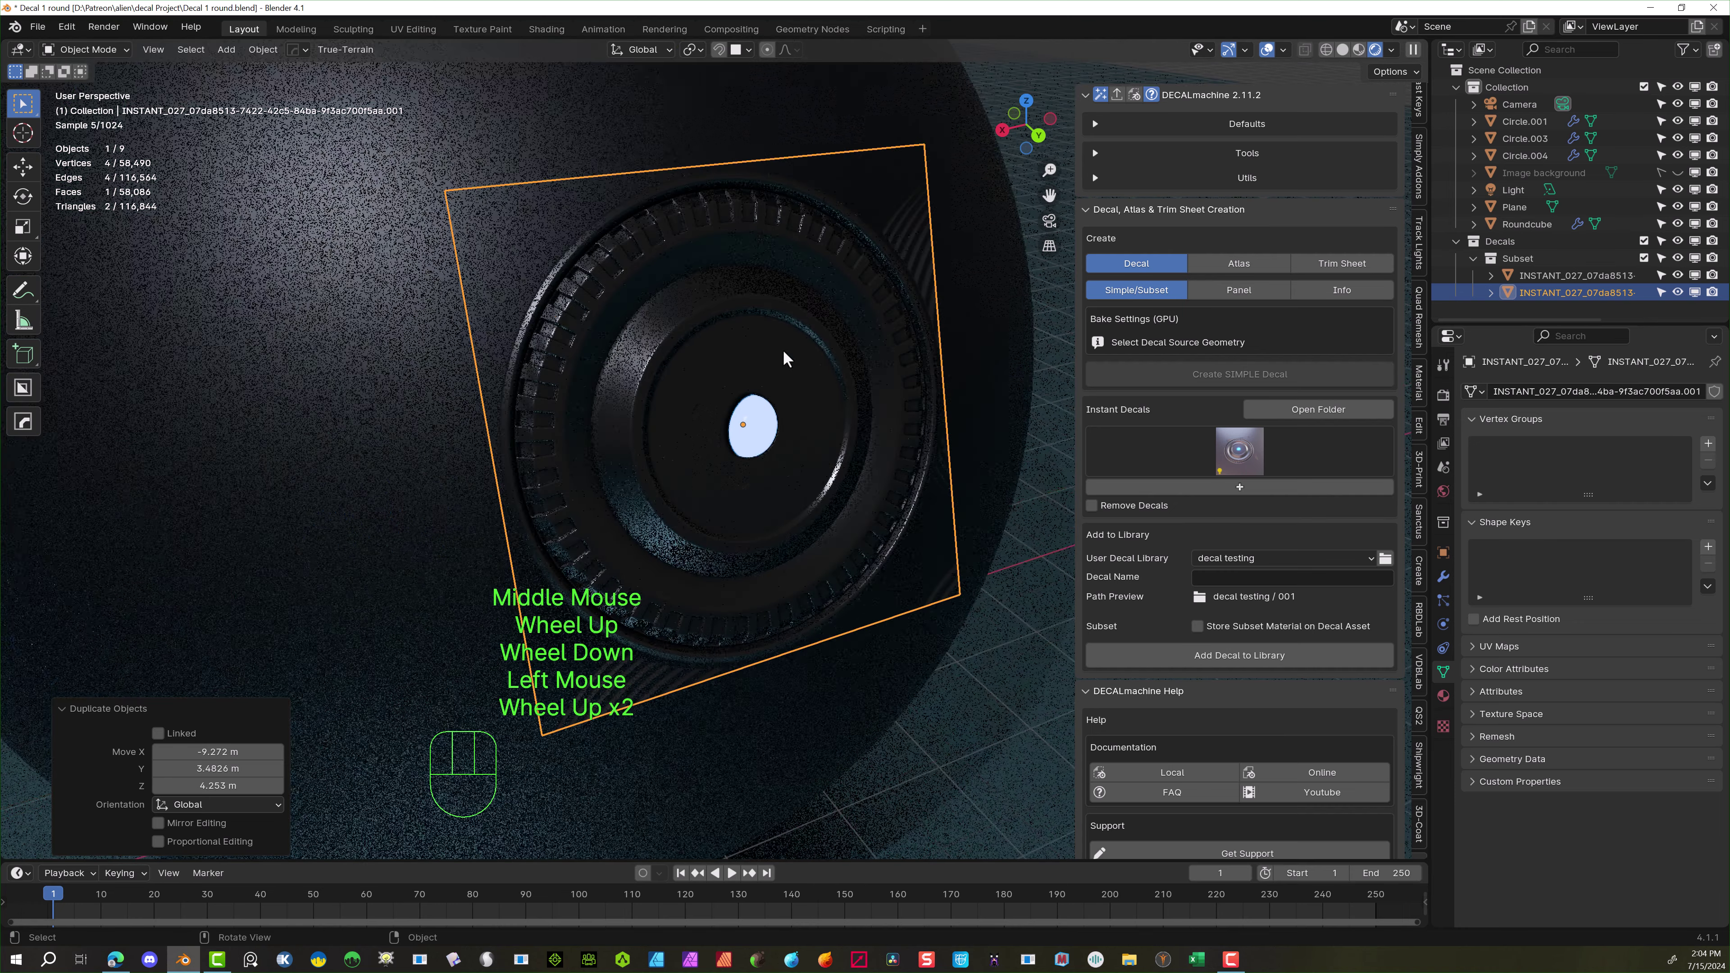
middle_click_drag(762, 344, 742, 362)
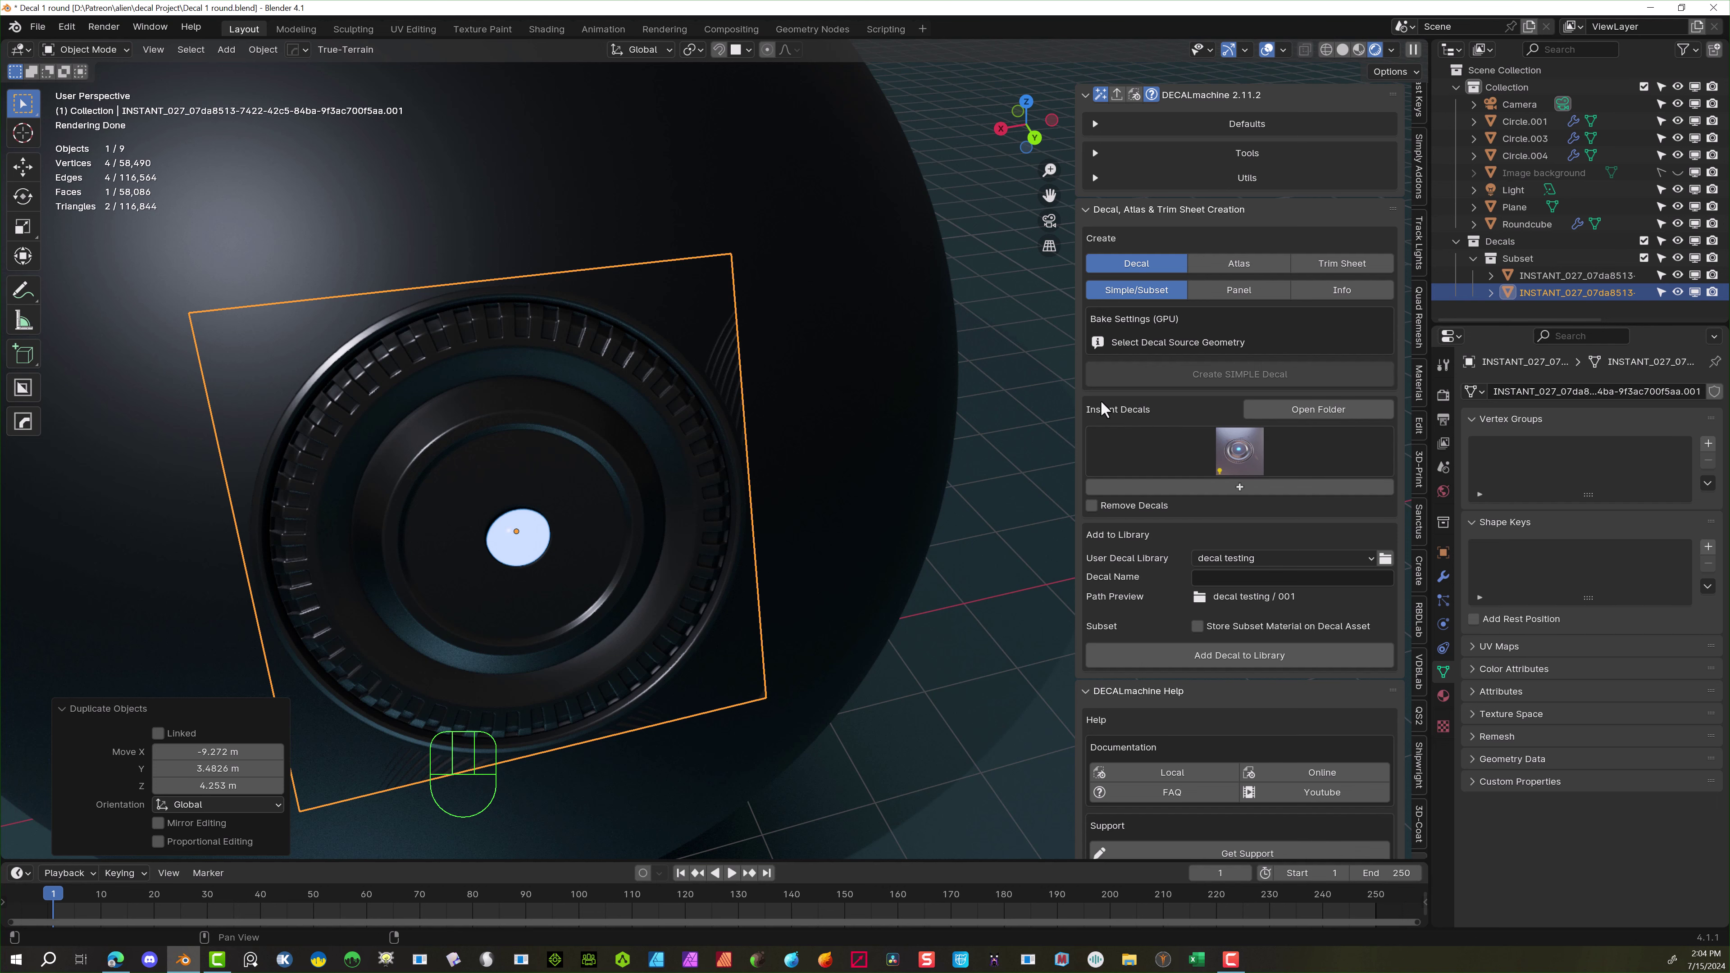
Project the duplicated decal onto the sphere with DECALmachine's Project tool, adjusting the projection depth manually
scroll(684, 492, "down", 1)
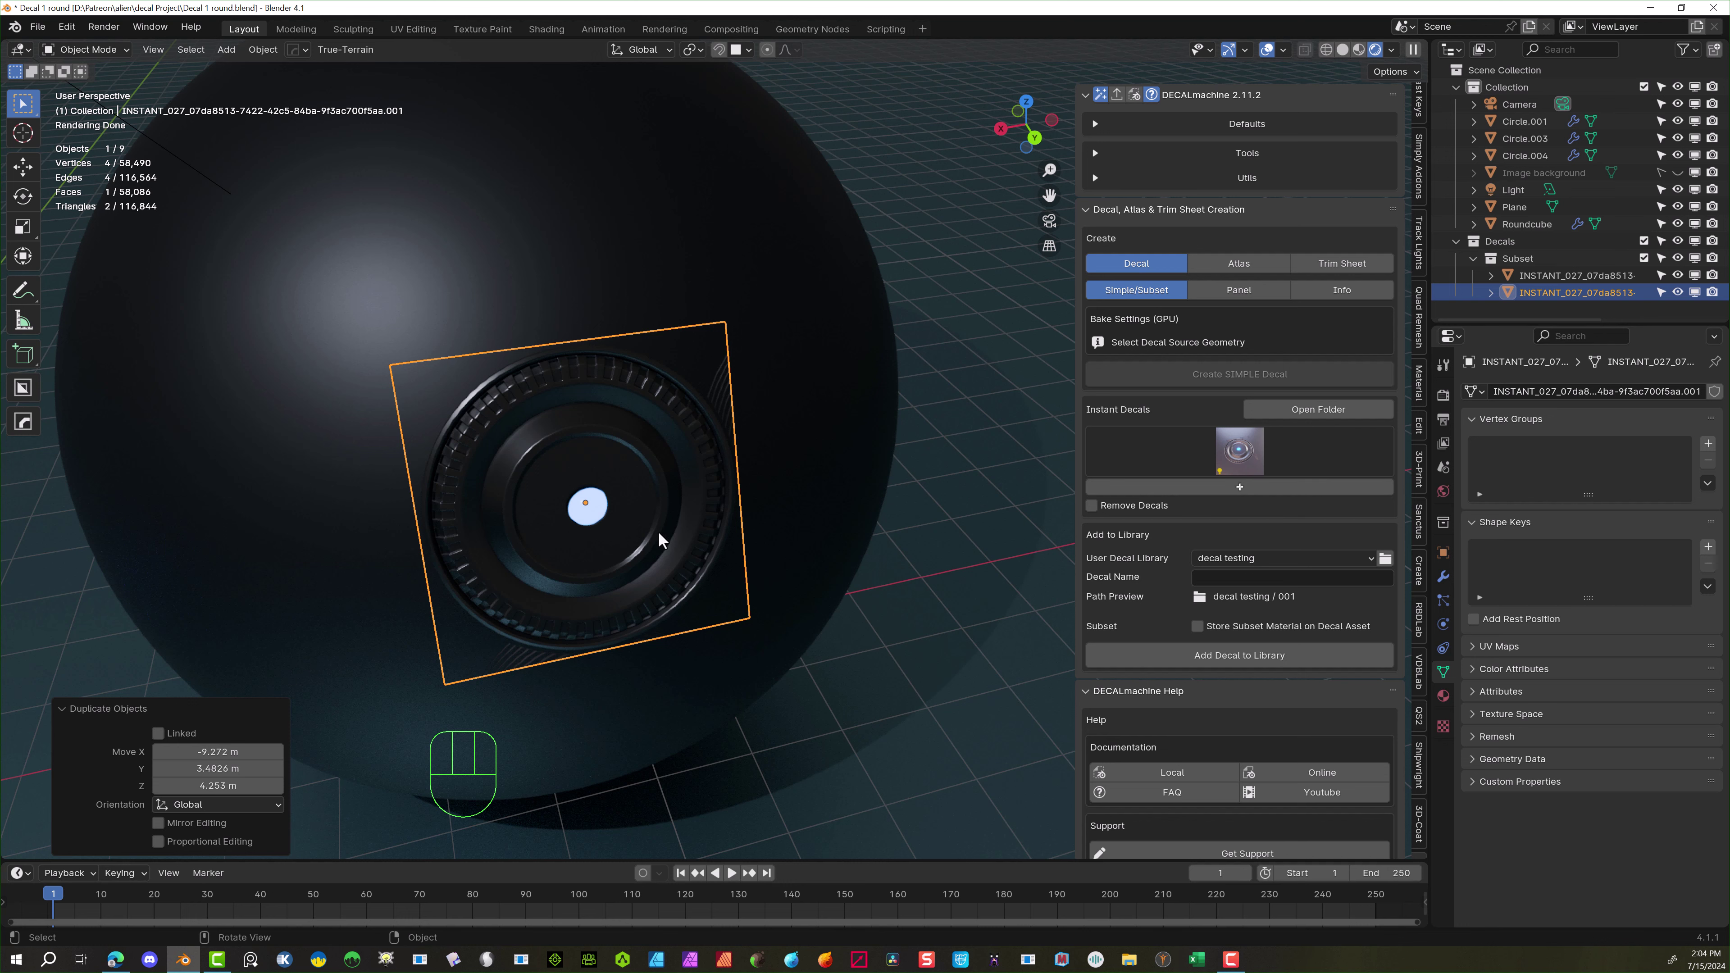
key("d")
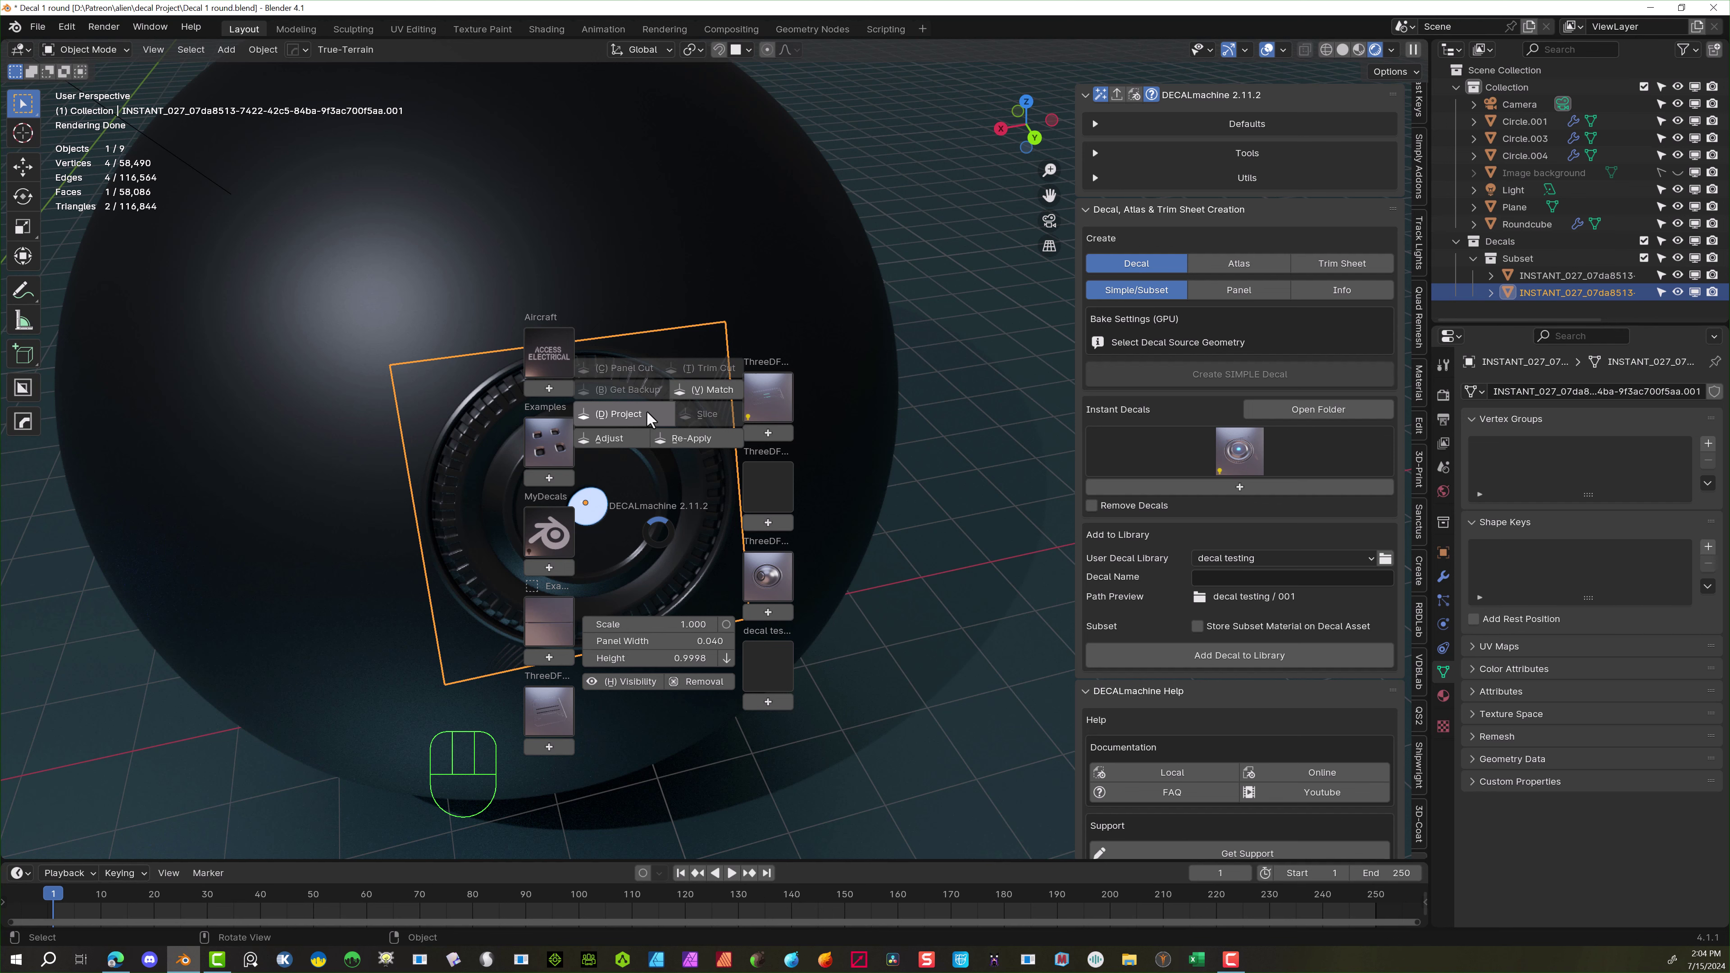
key("alt")
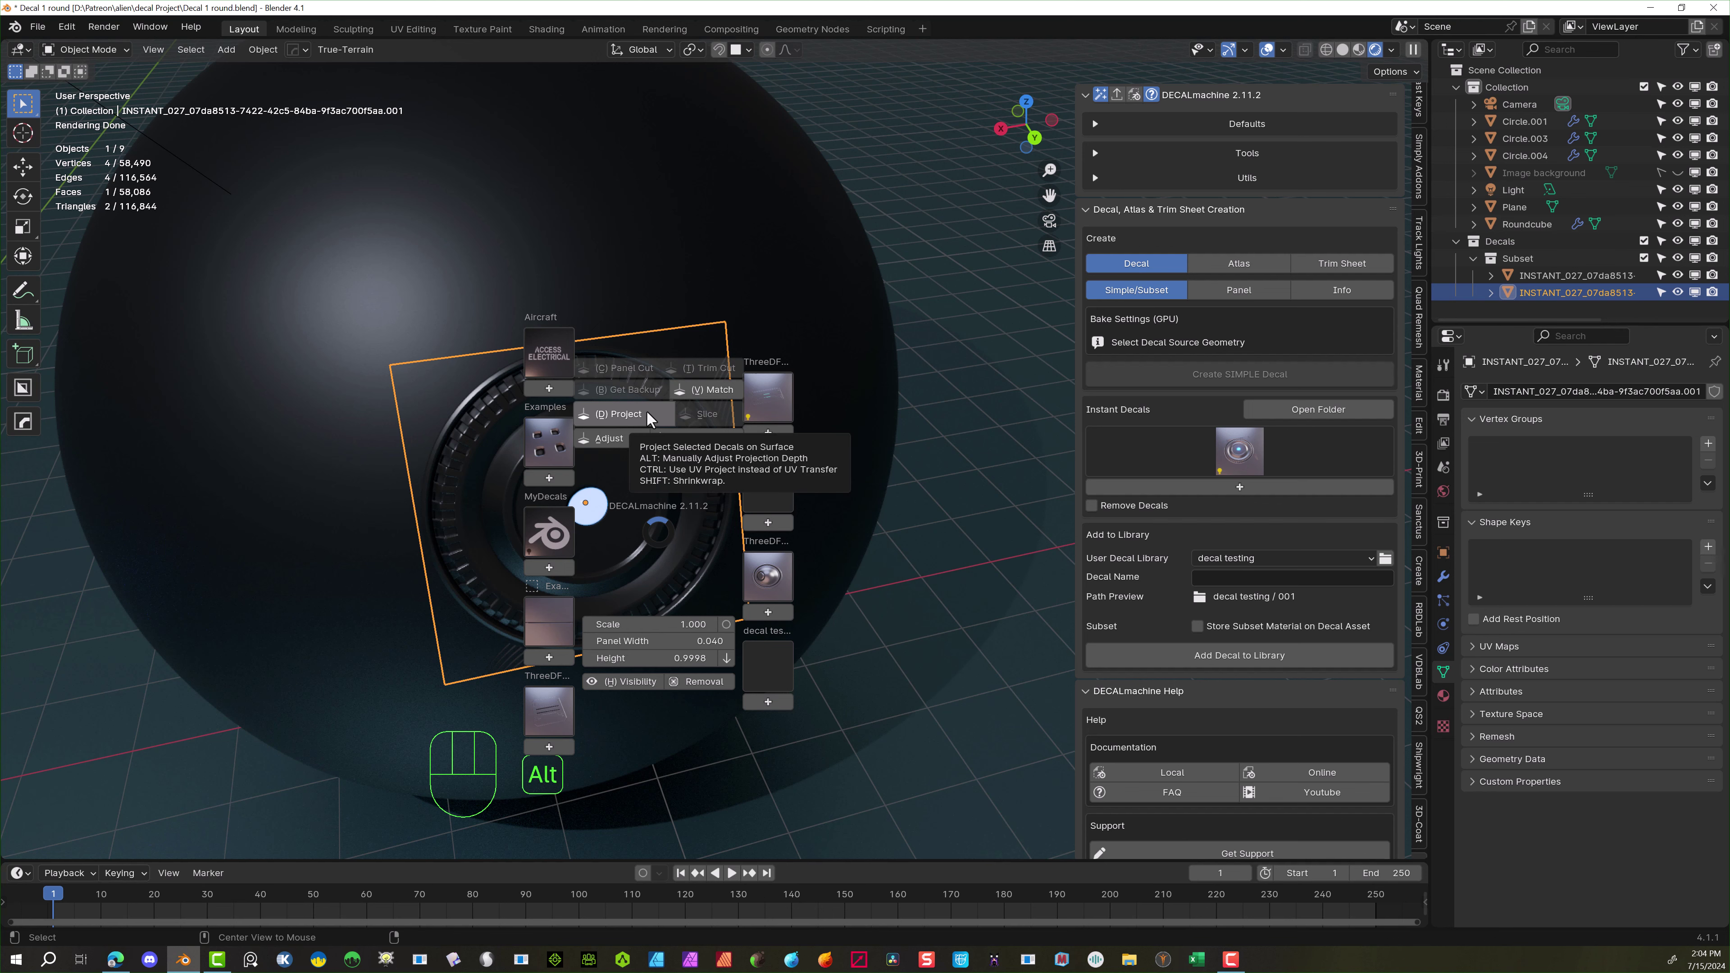
left_click(646, 412, "alt")
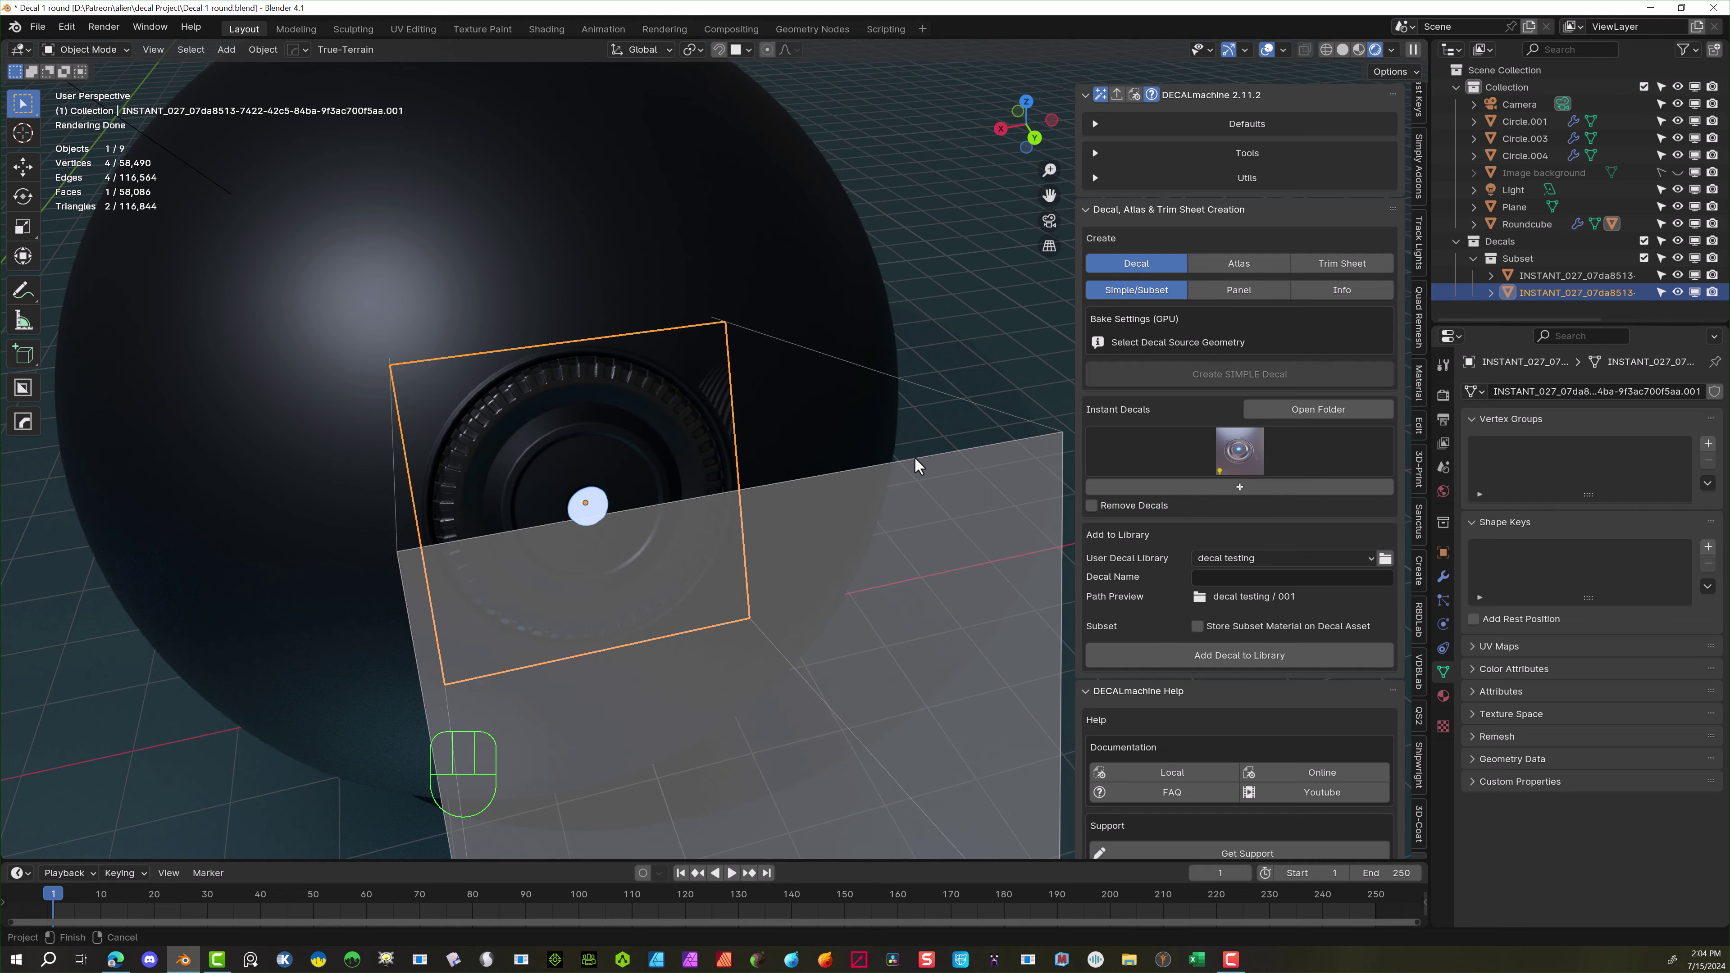
left_click(915, 458)
middle_click_drag(741, 503, 686, 441)
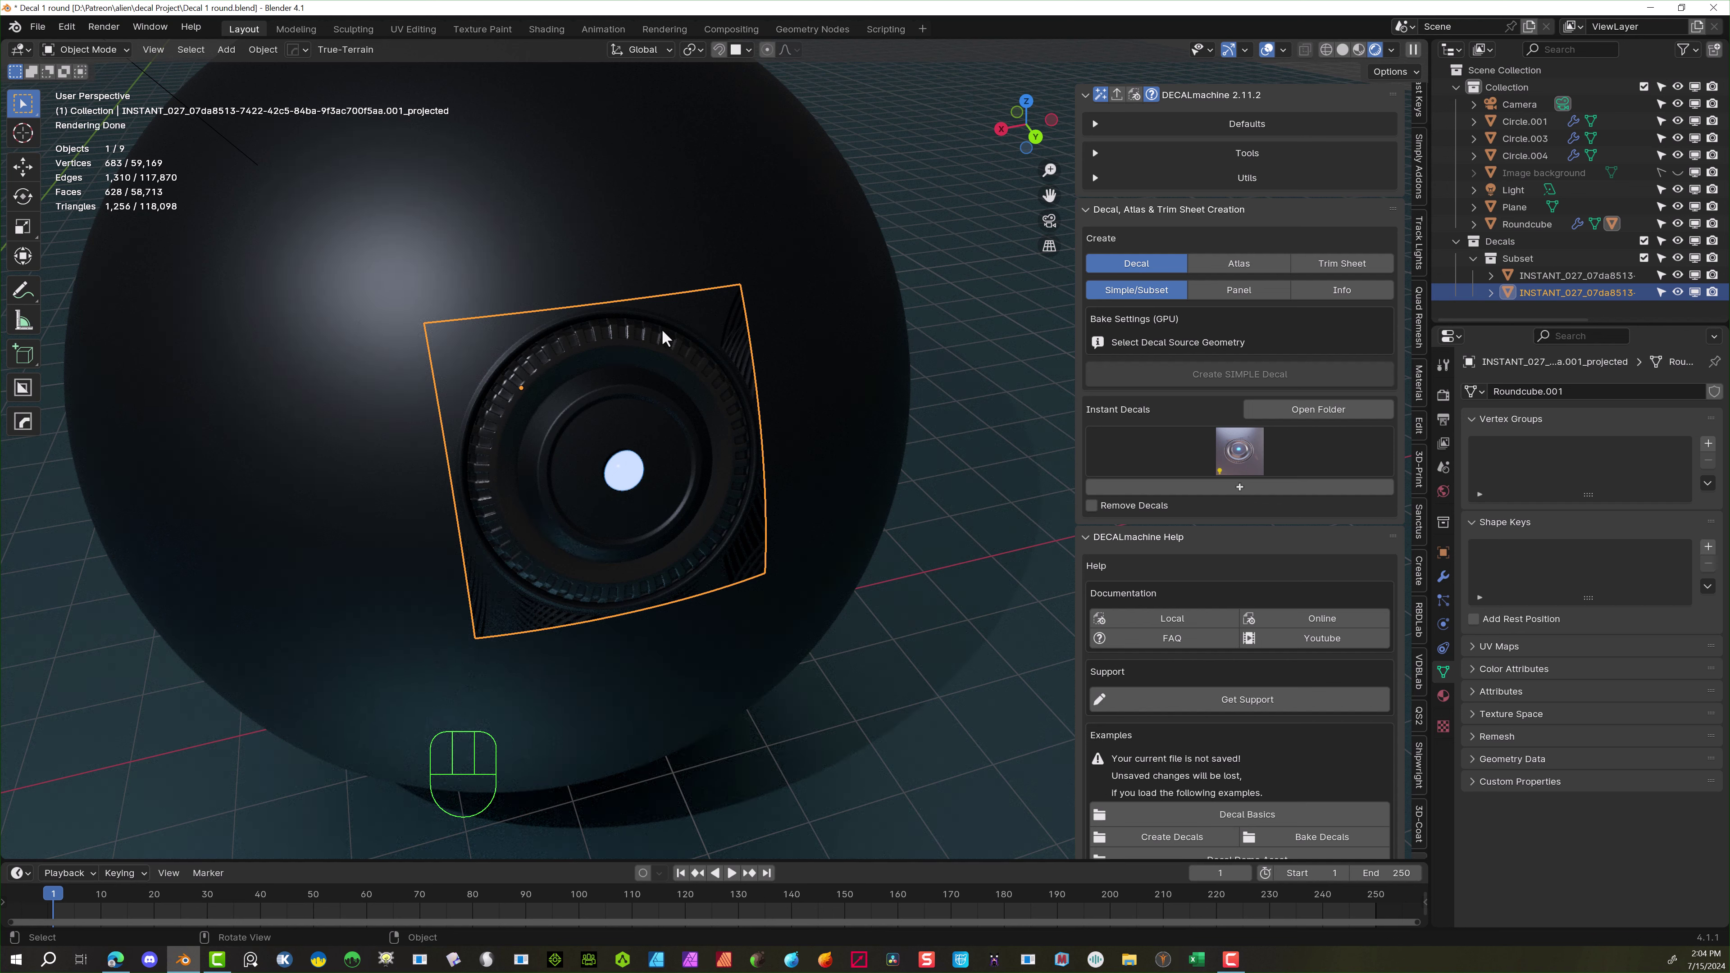
Adjust the projected decal on the sphere with DECALmachine's Adjust tool, changing its parallax amount by about -17
key("d")
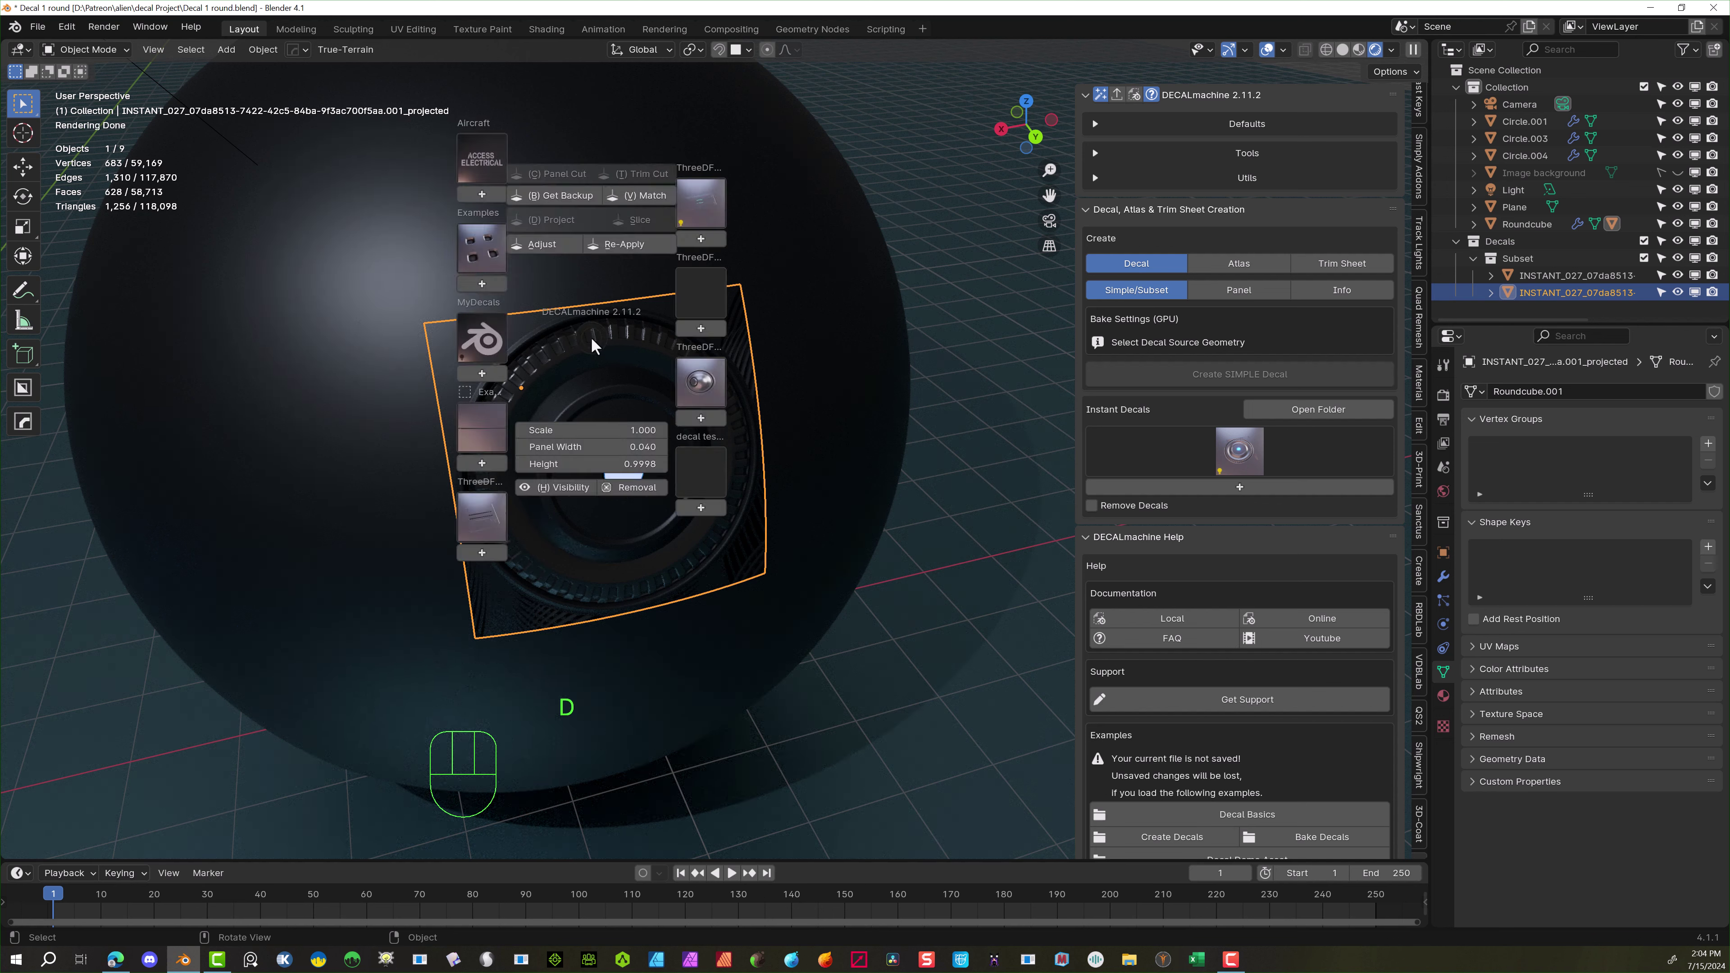
left_click(569, 244)
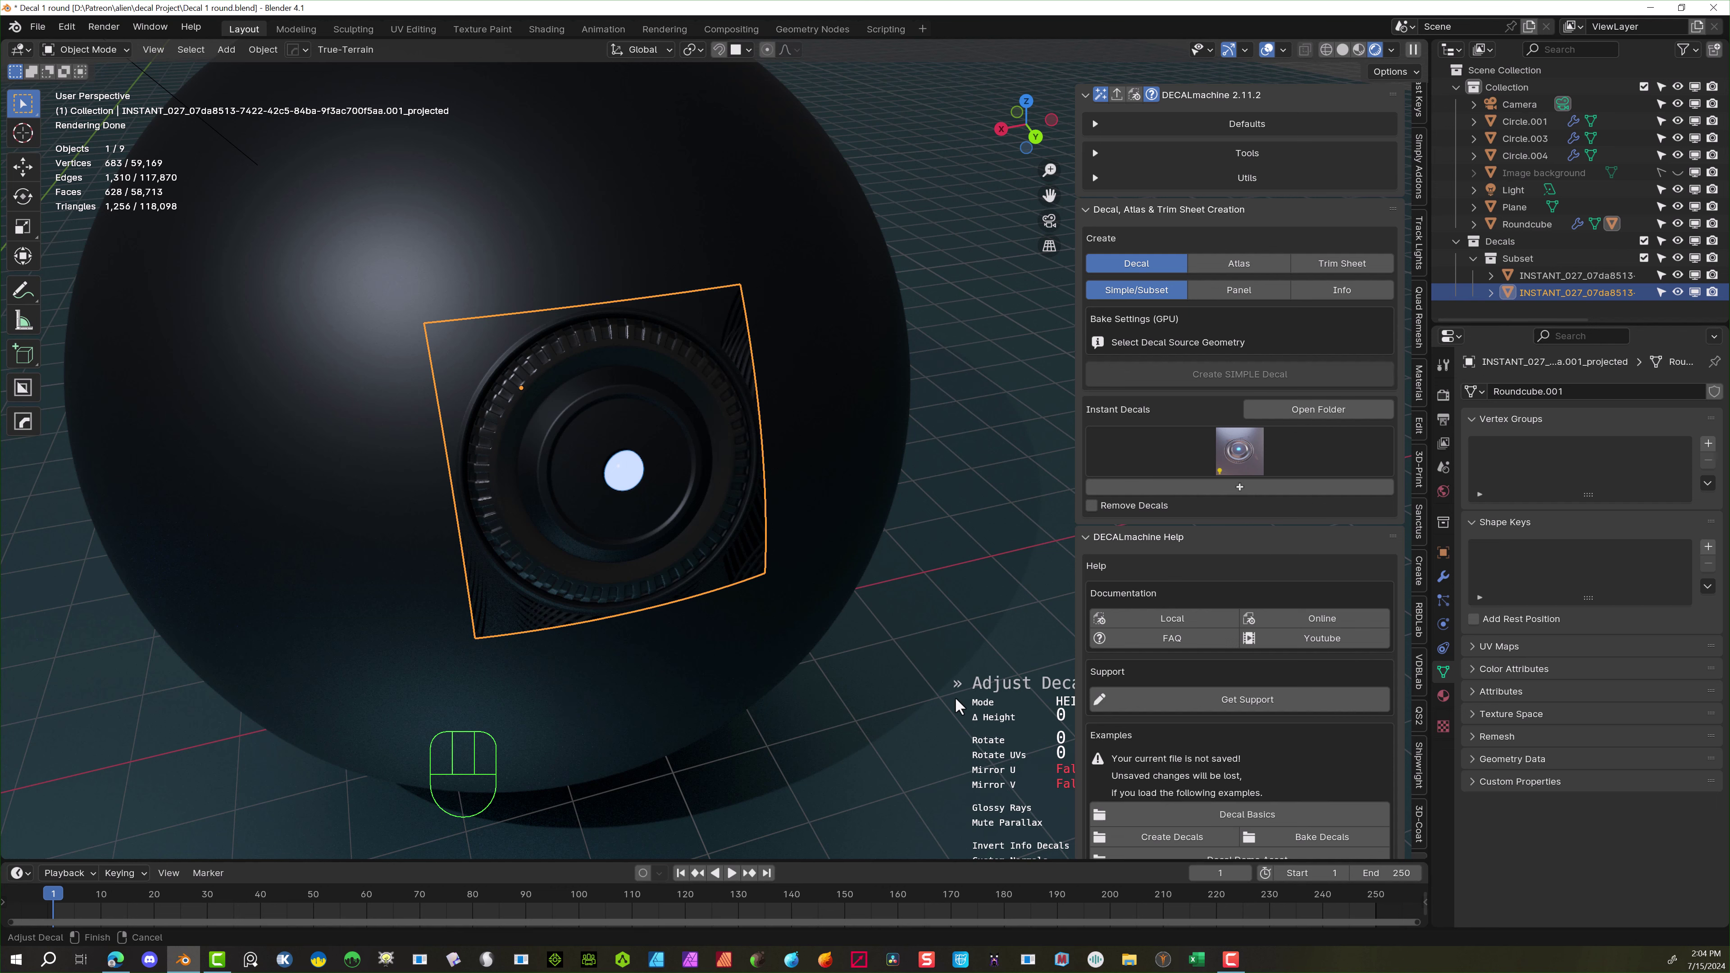
scroll(954, 702, "down", 2)
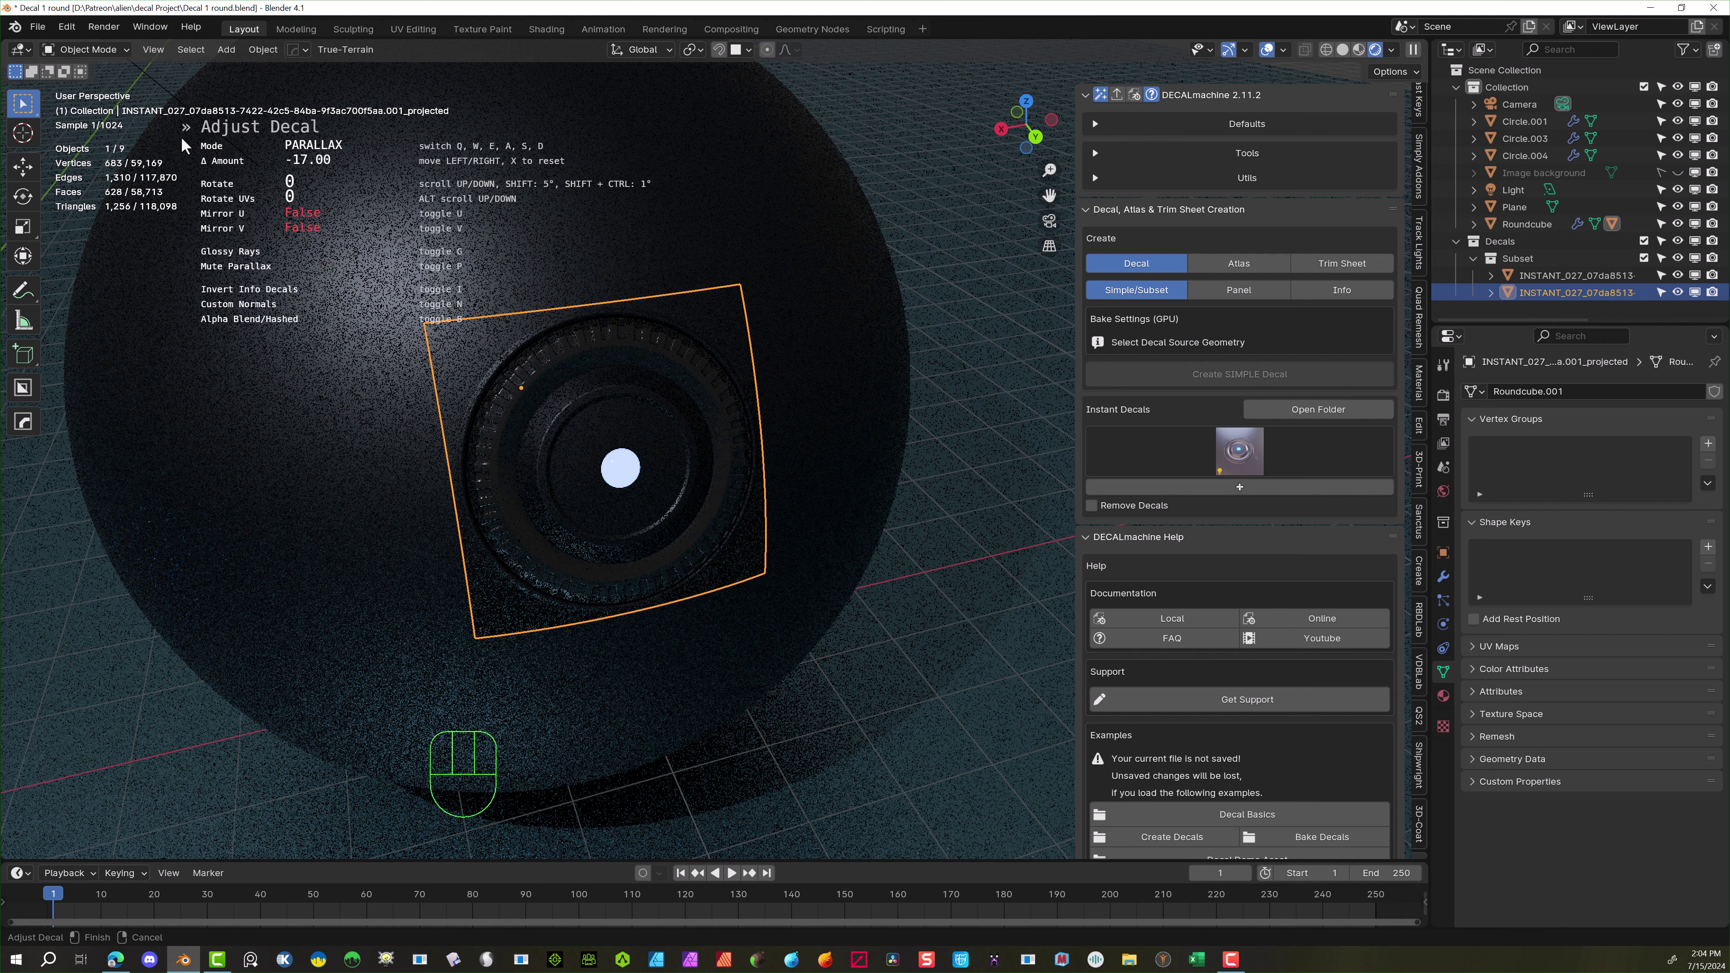
left_click(160, 102)
Examine the parallax depth of the projected decal on the sphere up close and from several angles
mouse_move(672, 387)
middle_mouse_down()
mouse_move(552, 374)
mouse_move(644, 380)
middle_mouse_up()
middle_click_drag(501, 357, 502, 357)
scroll(501, 357, "up", 2)
scroll(501, 357, "down", 1)
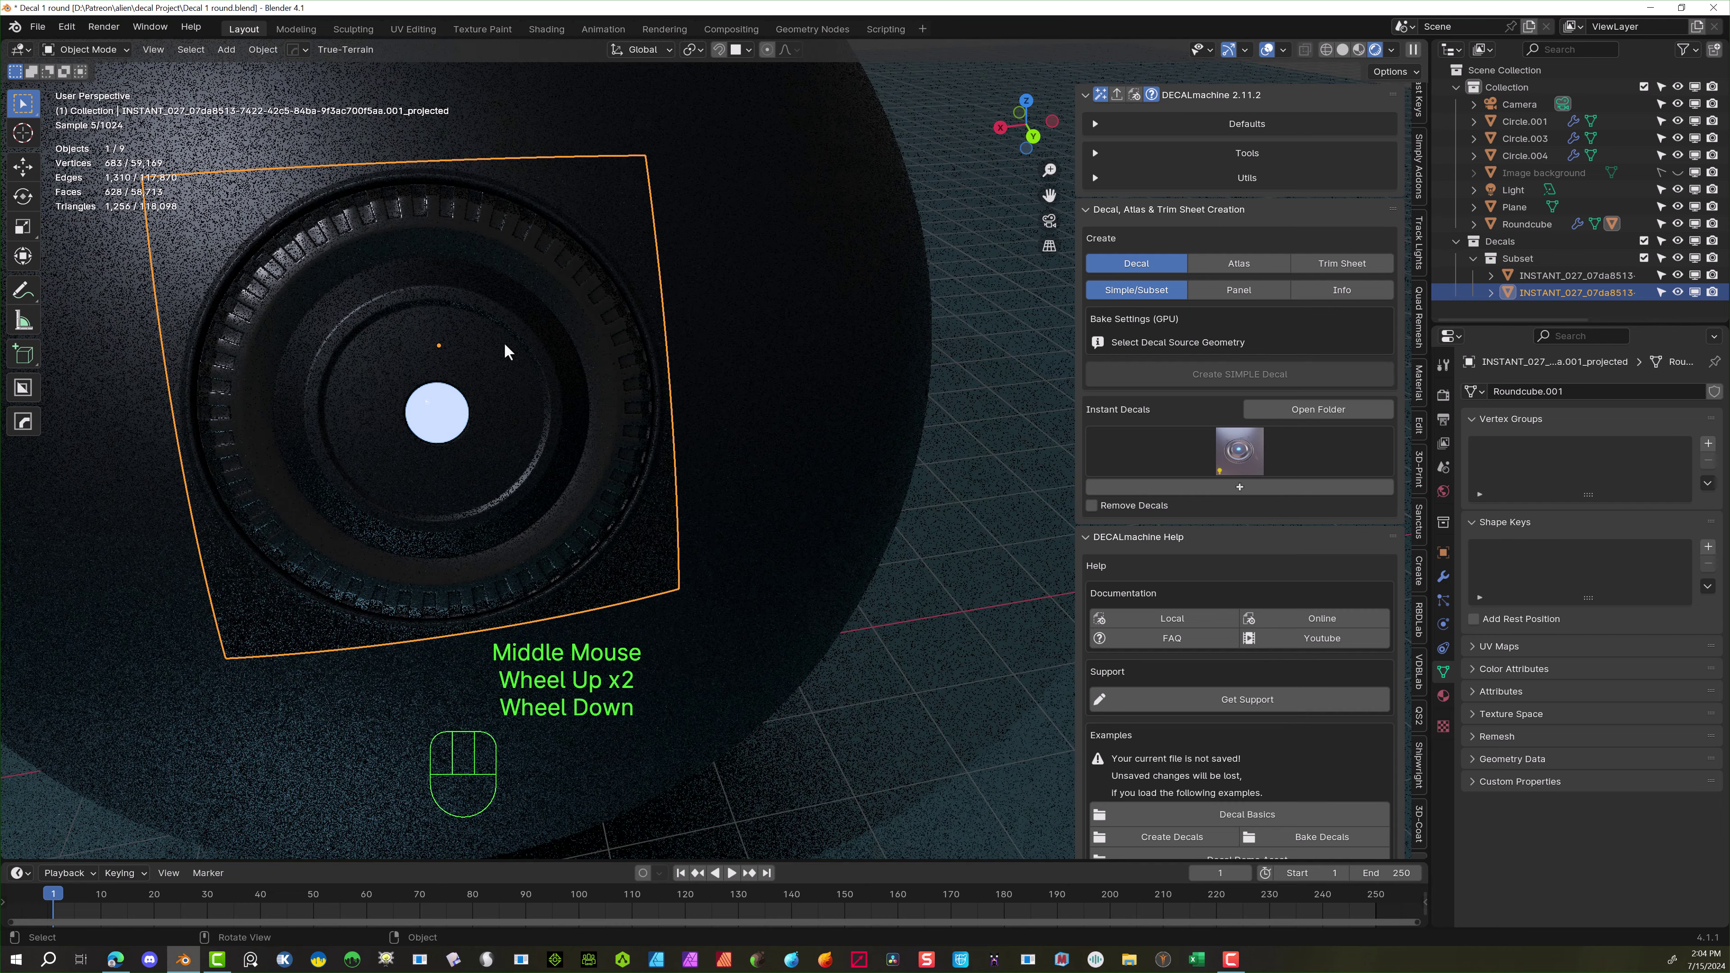
left_click_drag(1048, 170, 1015, 227)
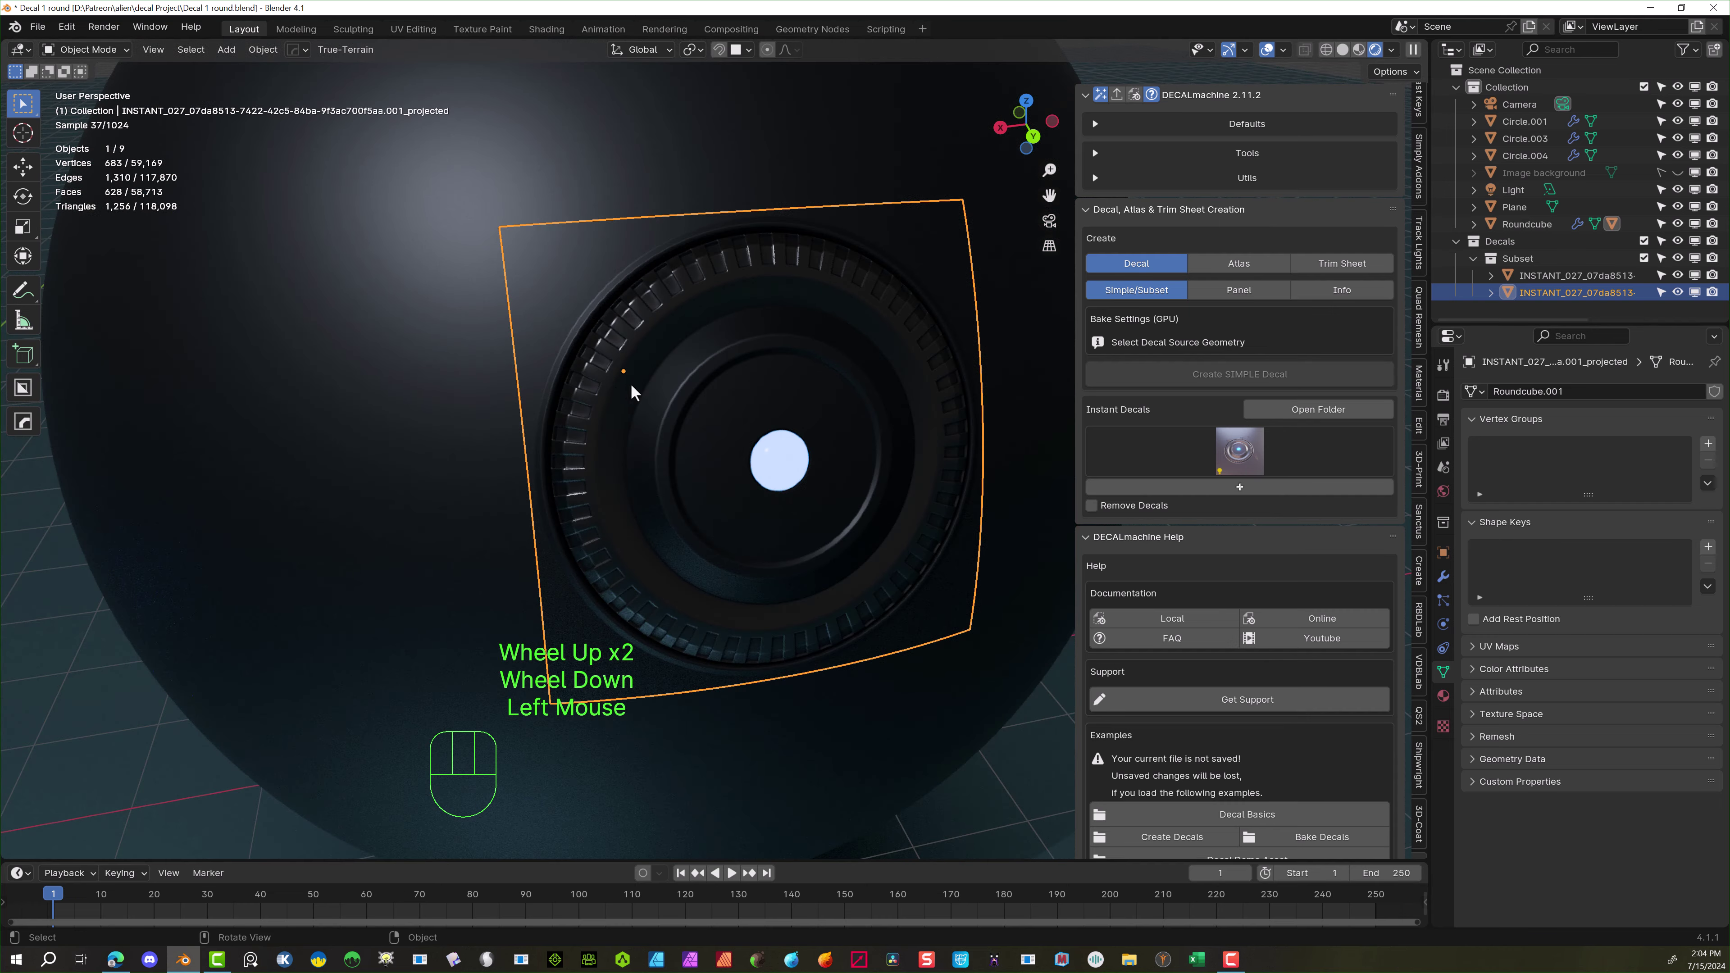
scroll(606, 427, "down", 1)
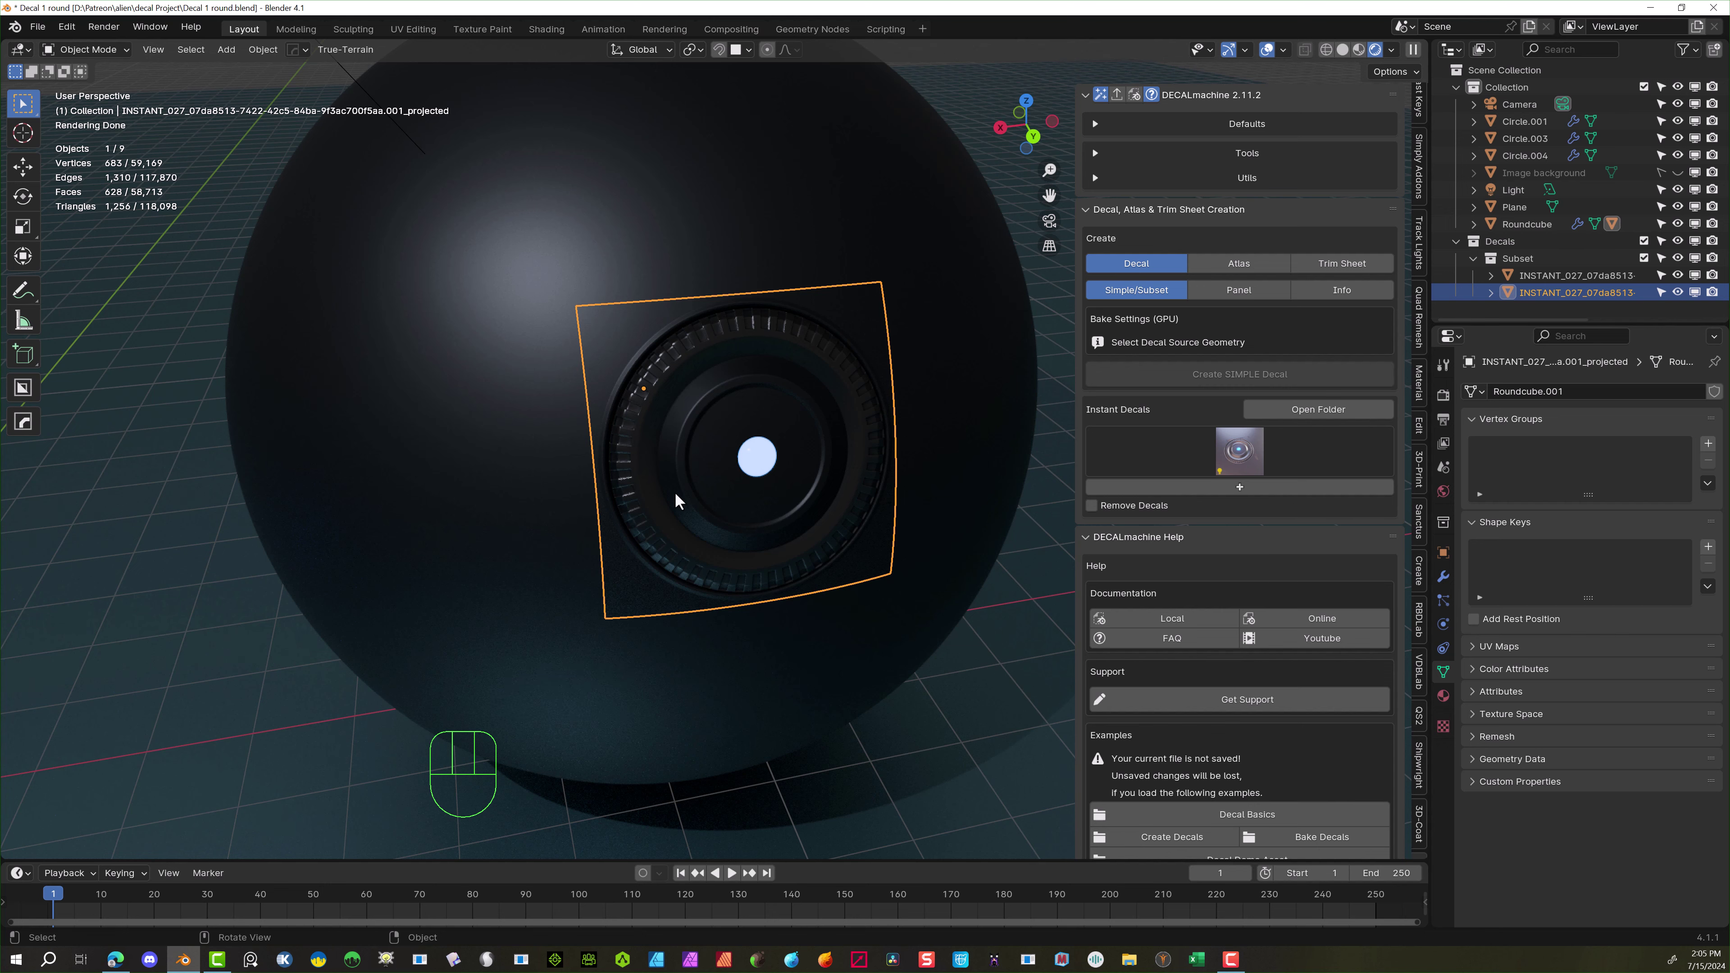
middle_click_drag(705, 397, 713, 417)
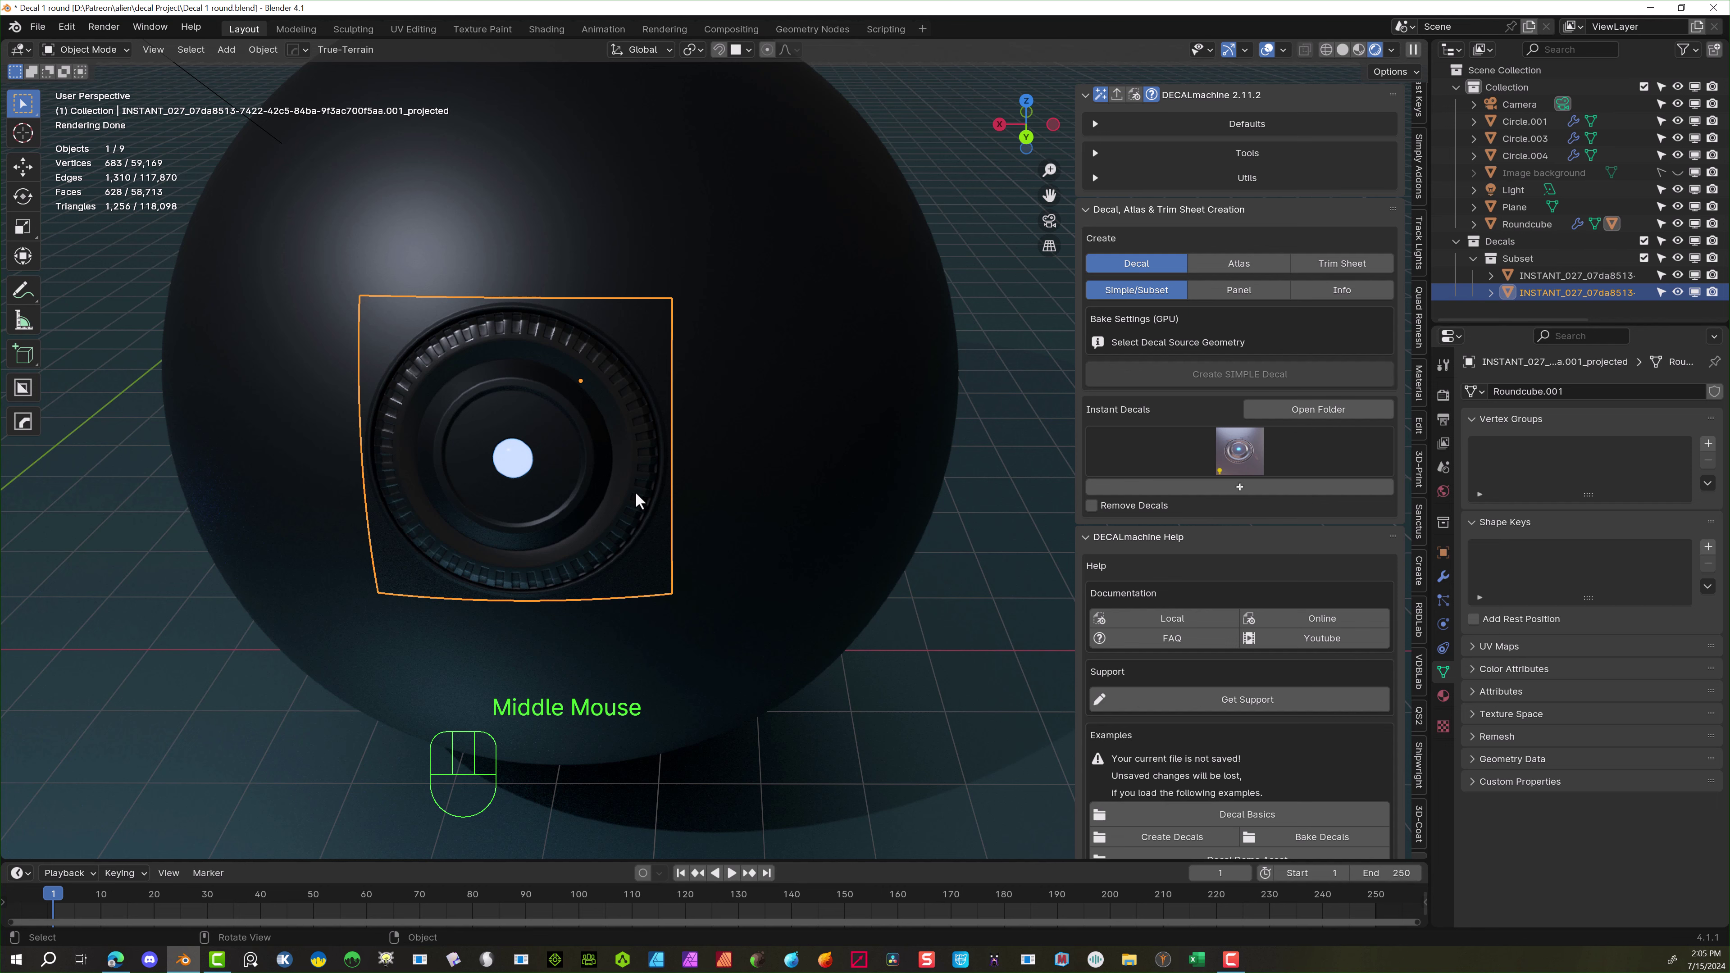
Match the projected decal's subset material to Material.001 with DECALmachine's Match tool, leaving its main material at Material.002
key("d")
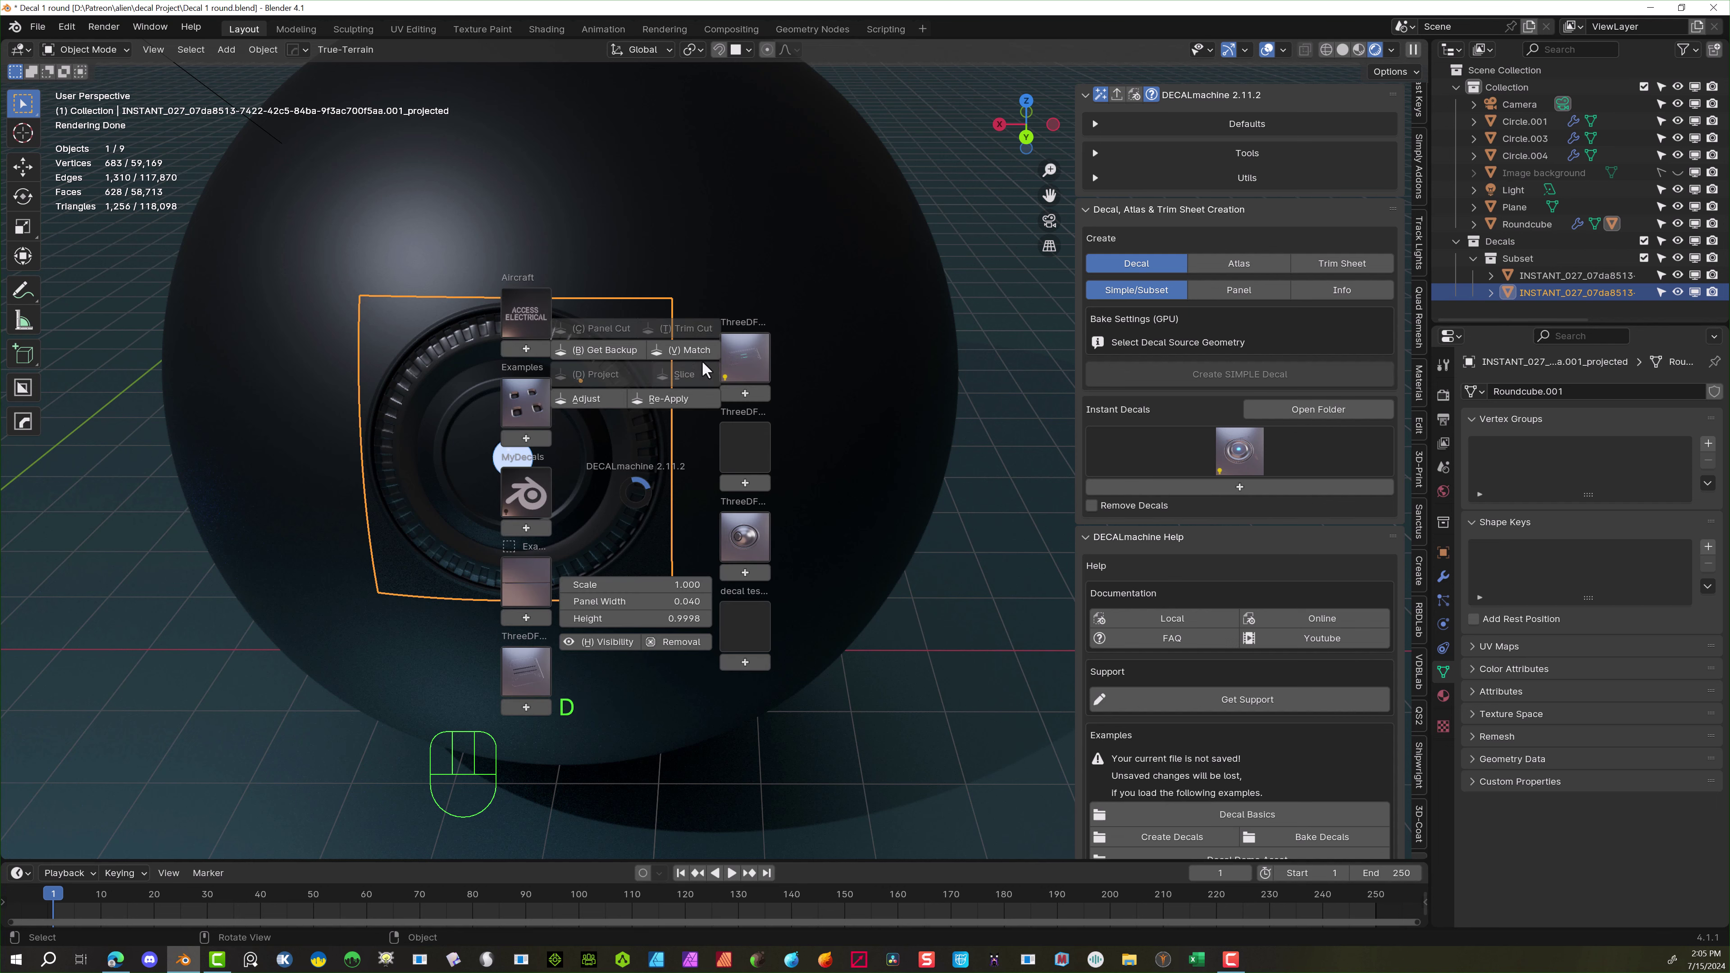
left_click(689, 350)
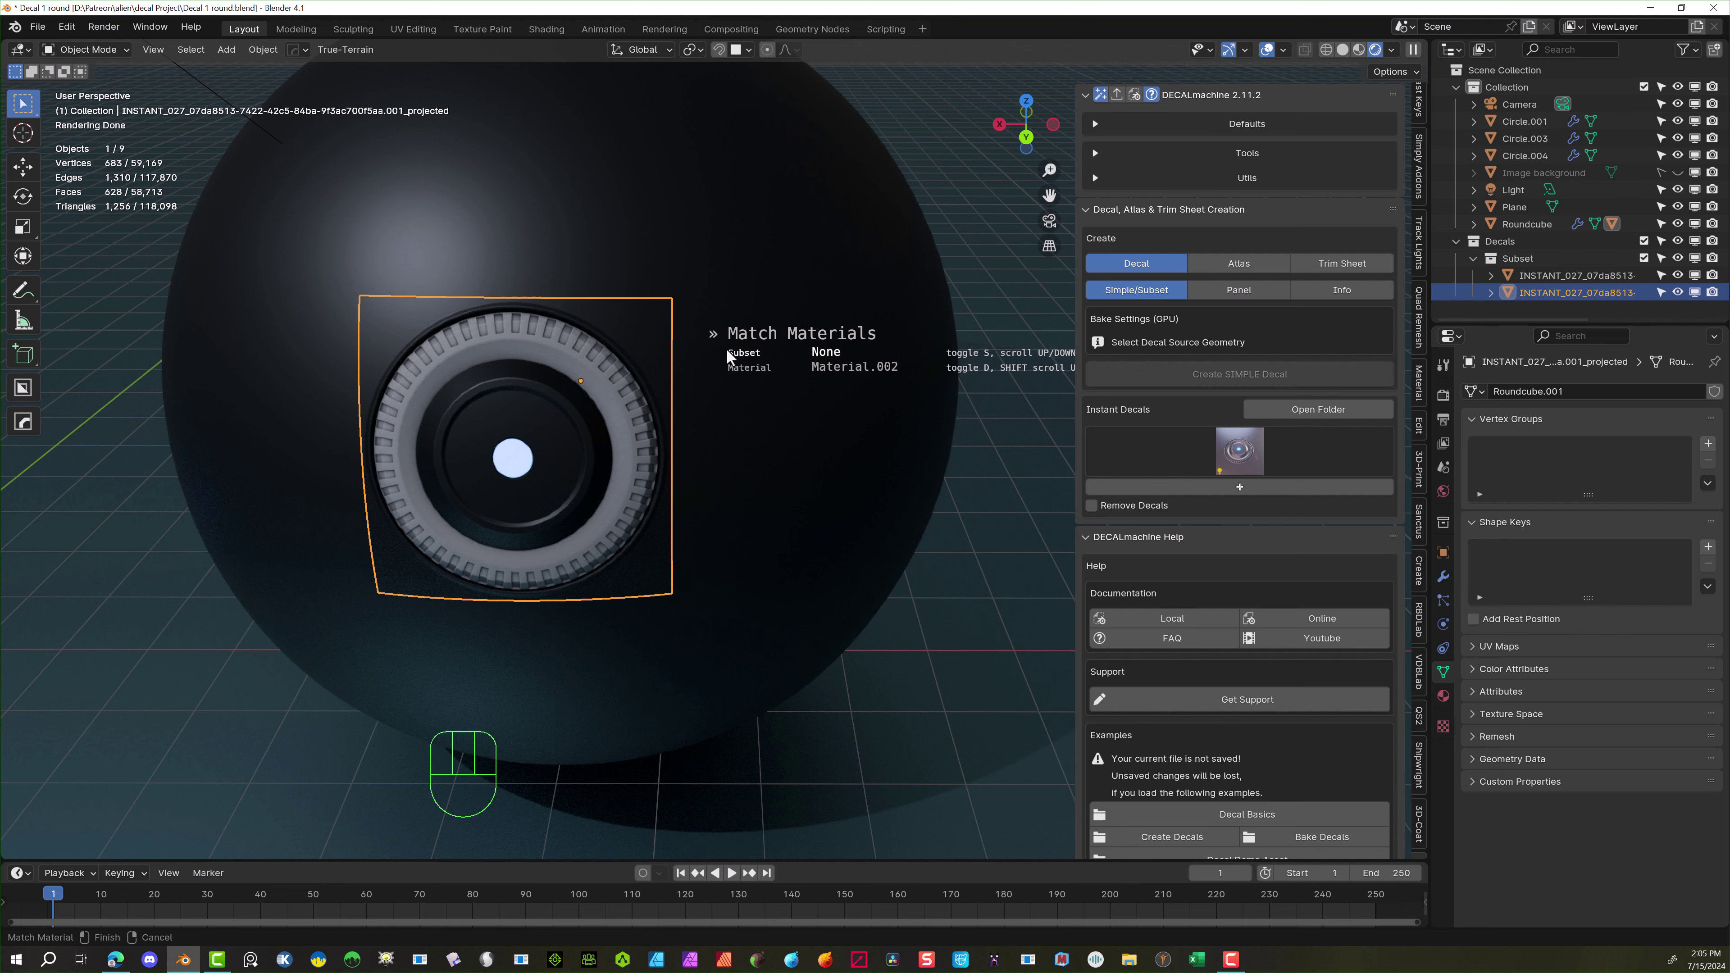
scroll(781, 355, "down", 1)
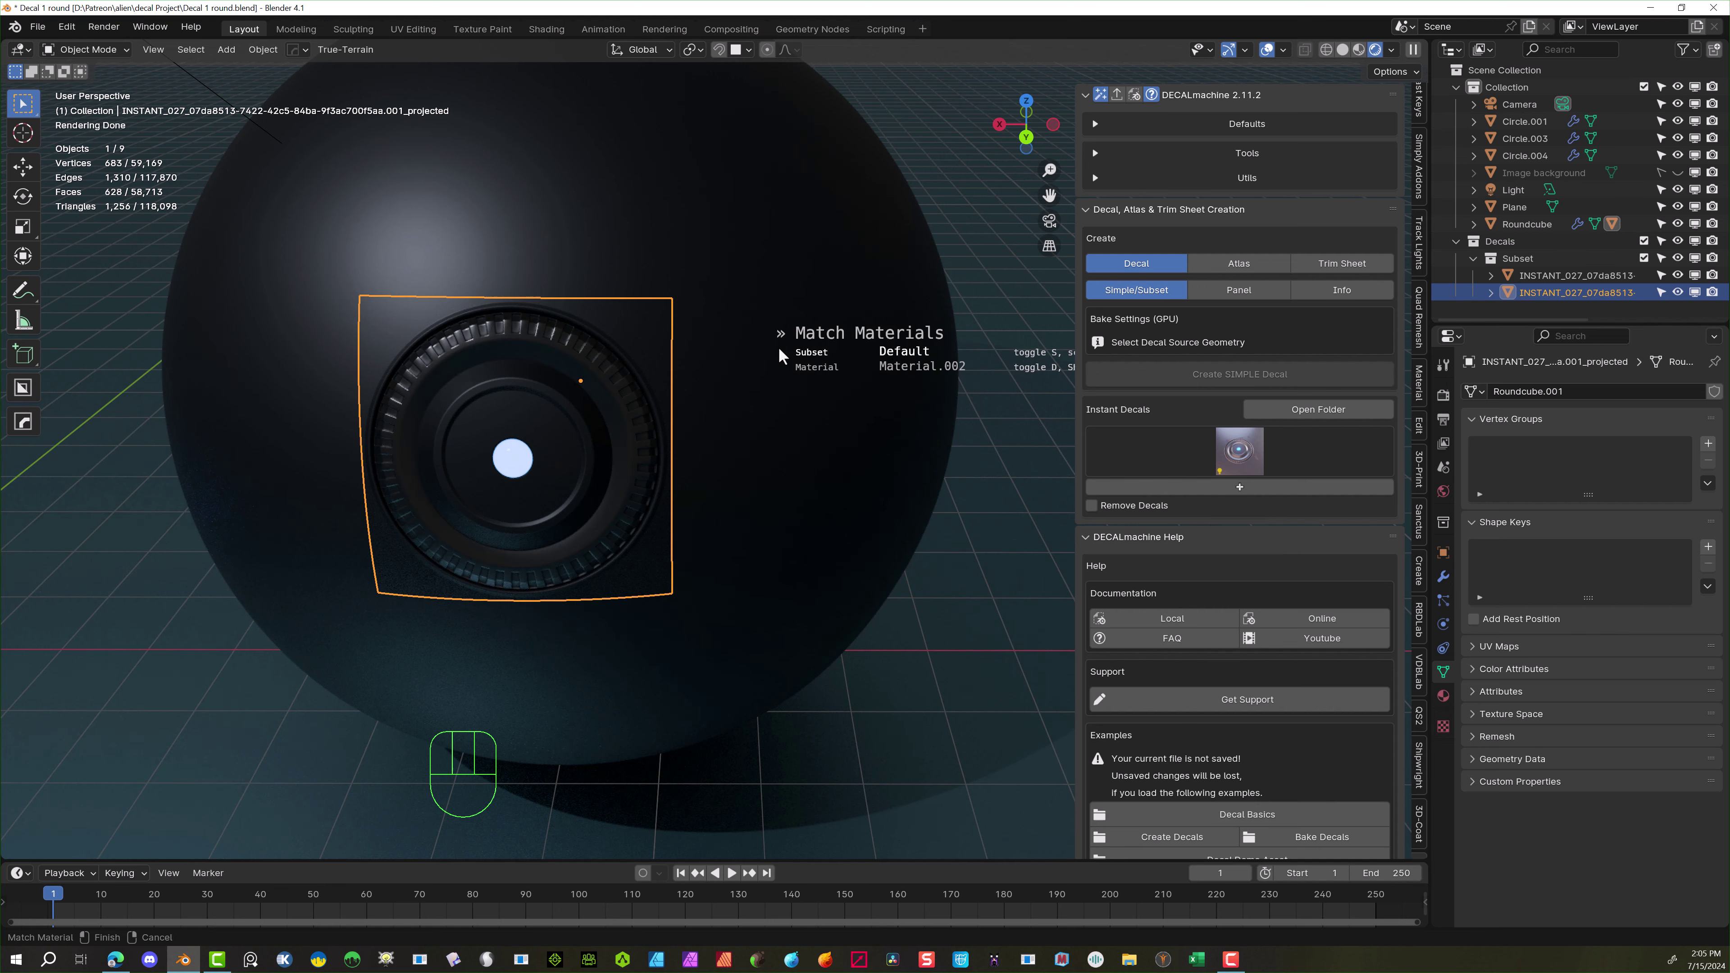
scroll(780, 349, "up", 3)
scroll(779, 349, "down", 1)
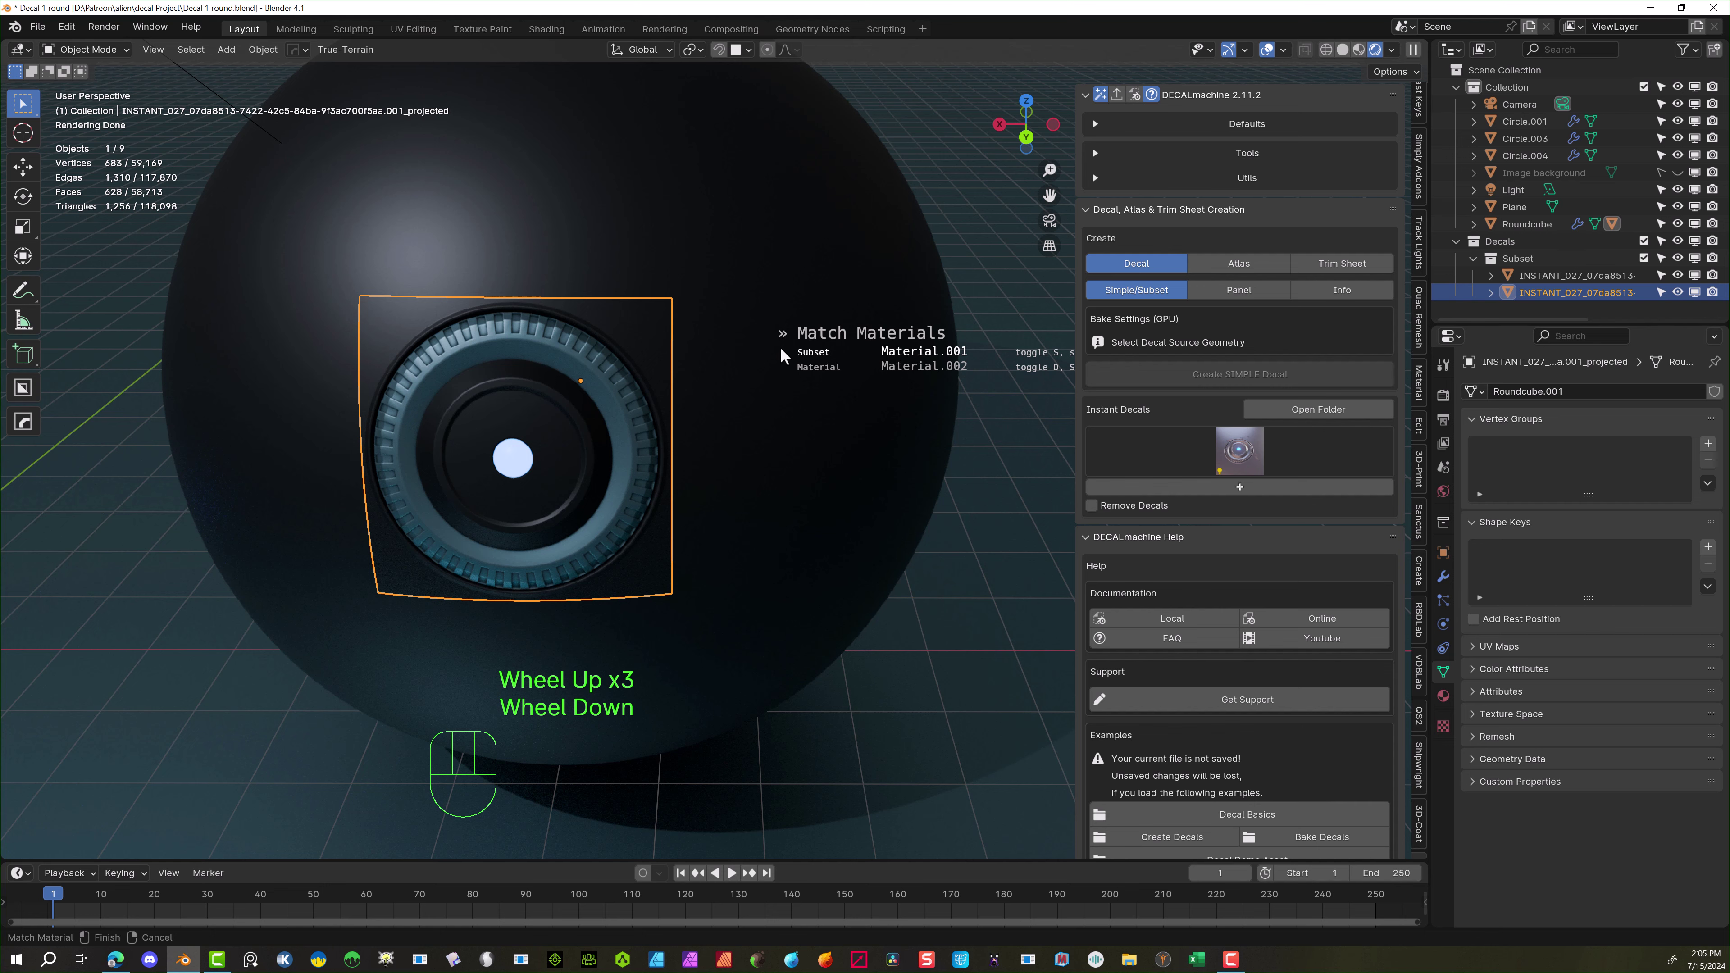
left_click(780, 348)
middle_click_drag(583, 403, 630, 398)
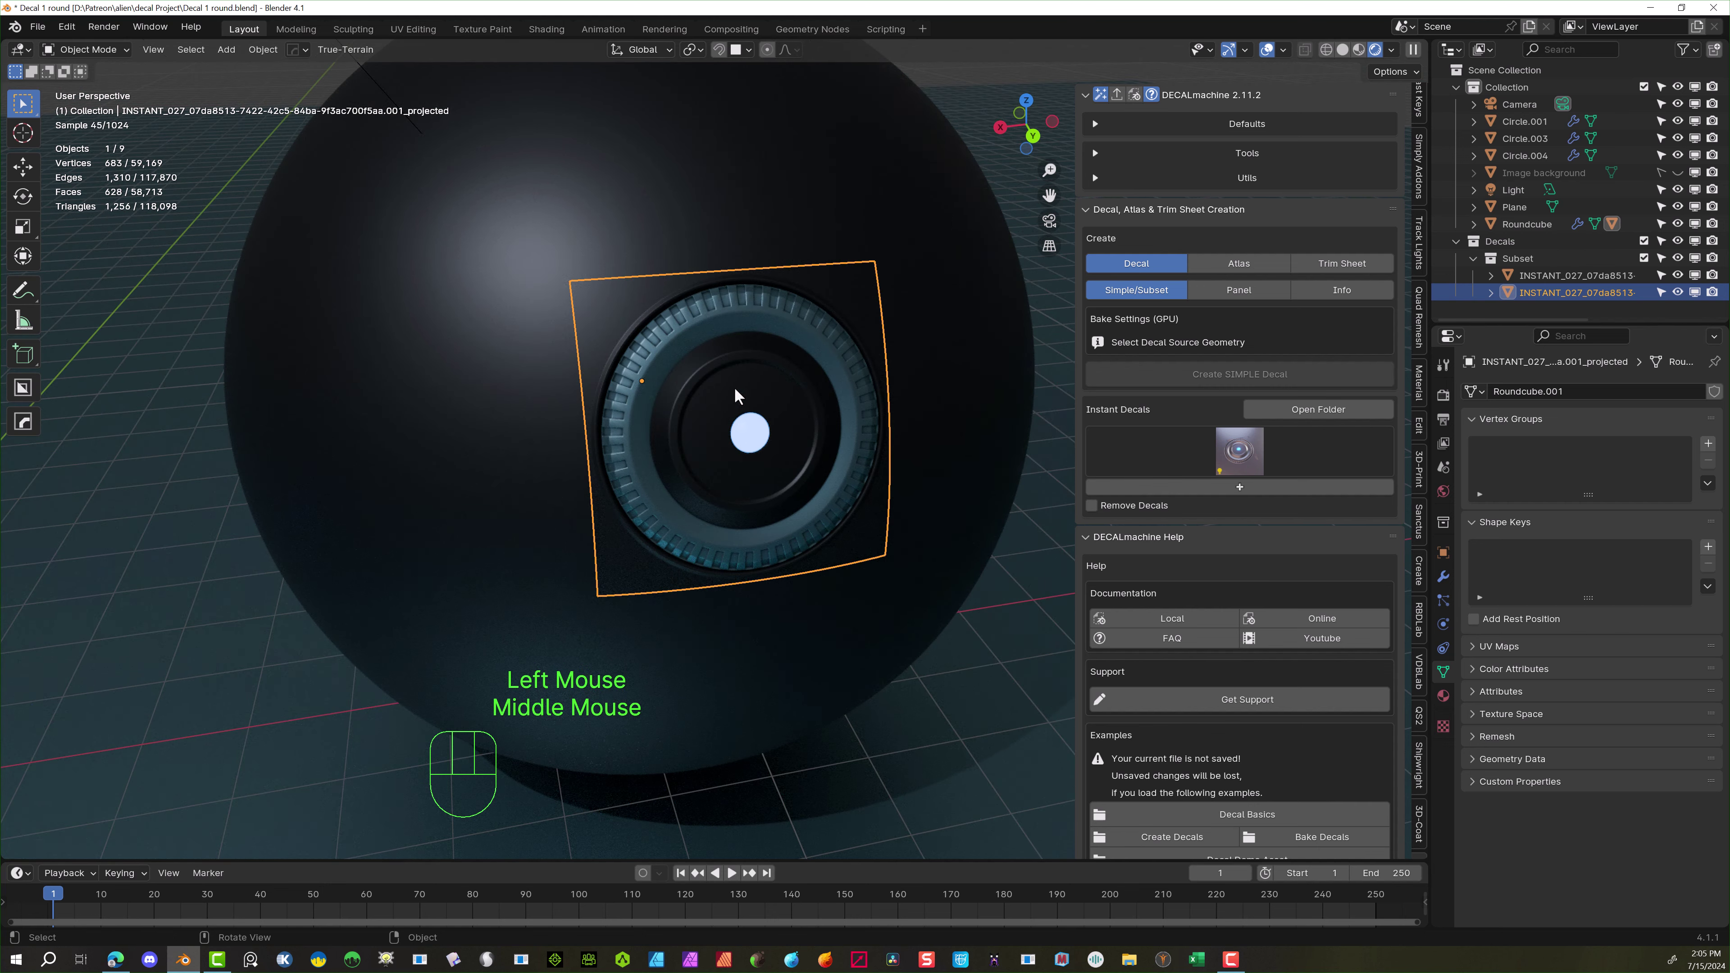
scroll(791, 376, "up", 1)
scroll(790, 376, "up", 1)
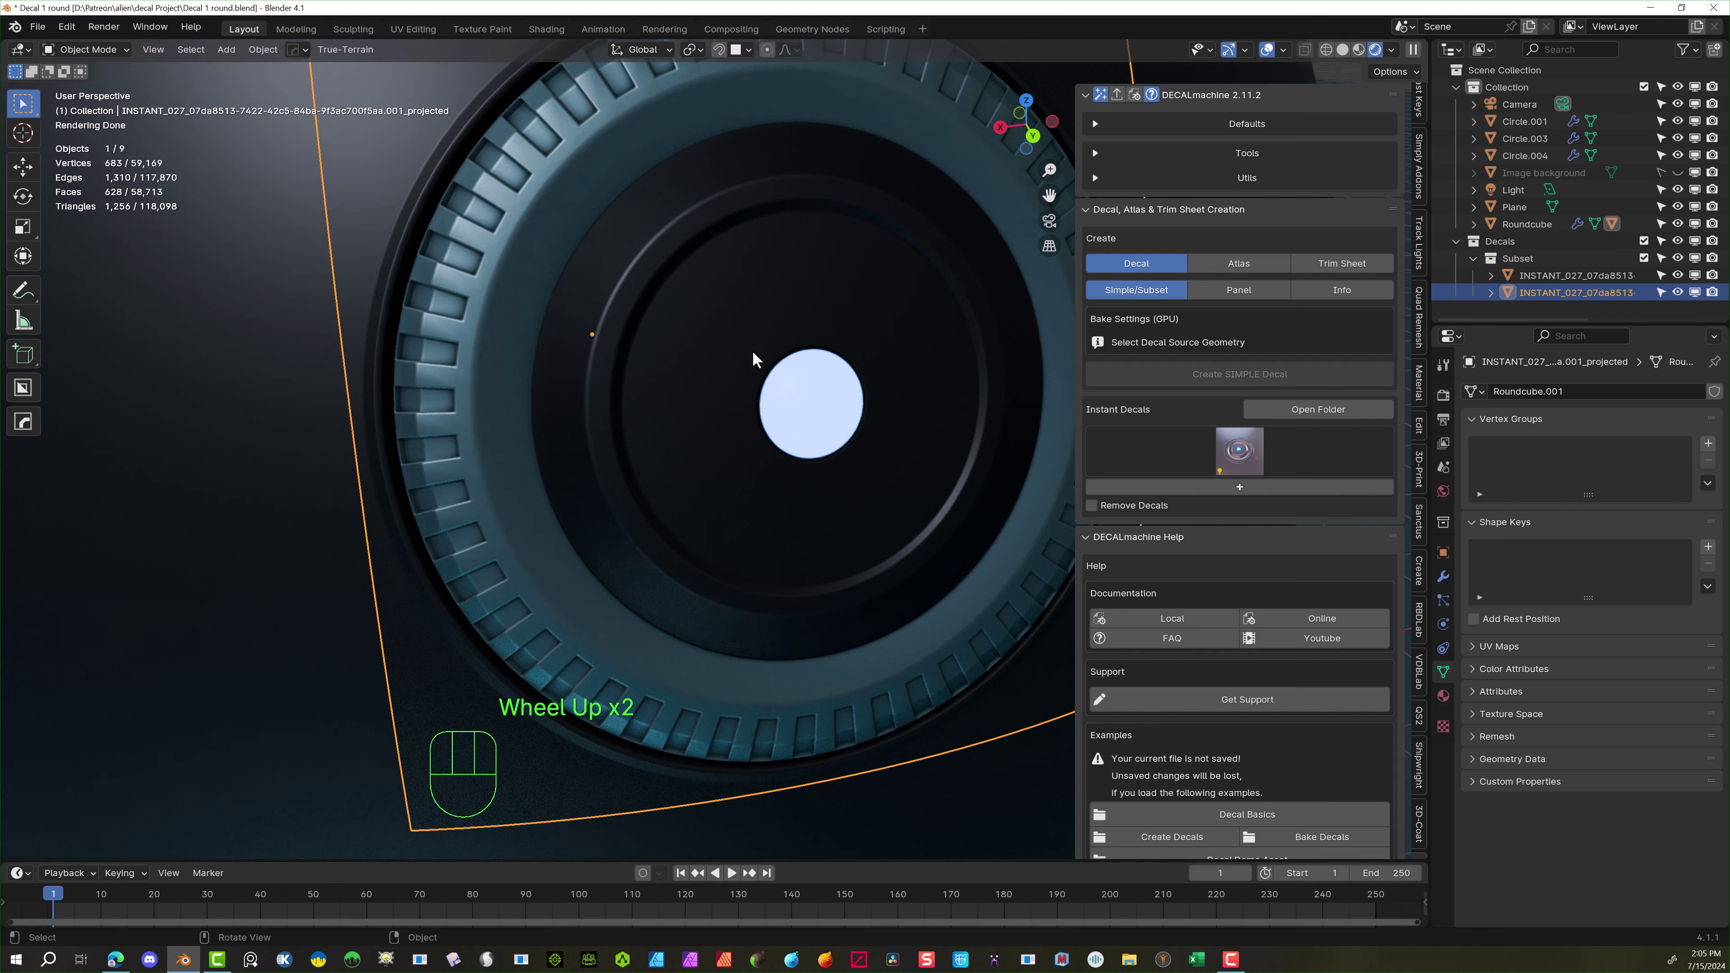
scroll(810, 367, "down", 3)
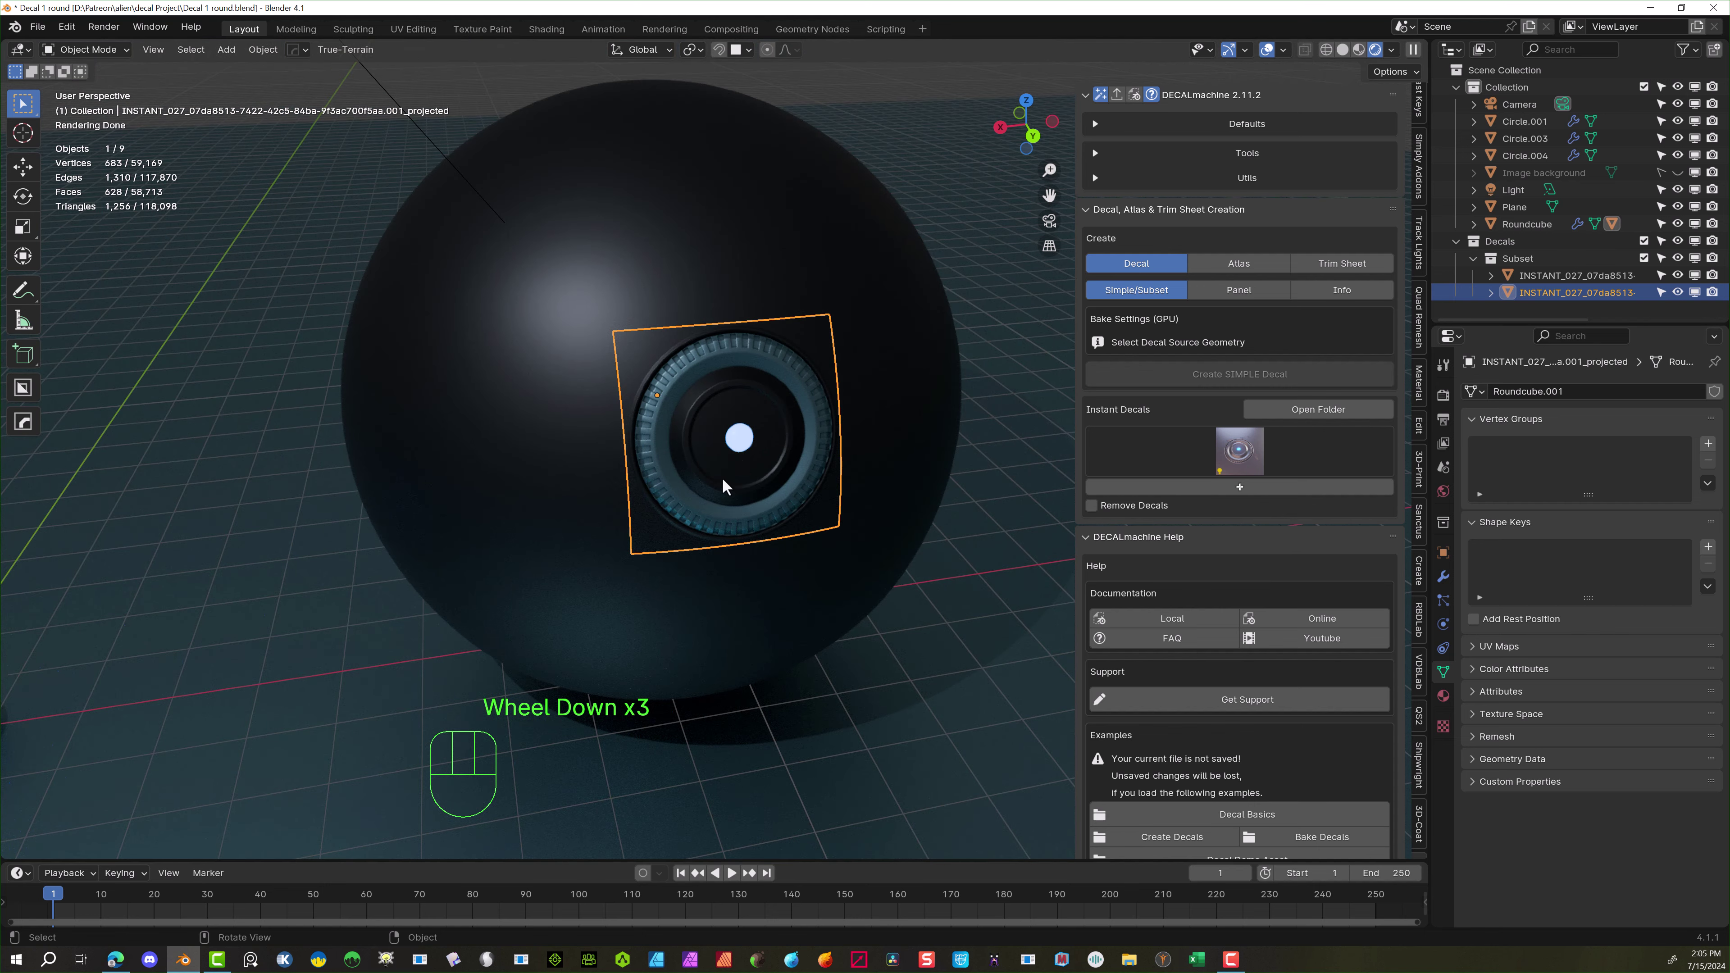
Dim the projected decal's emission with DECALmachine's Adjust tool, changing its brightness by about -82.6
key("d")
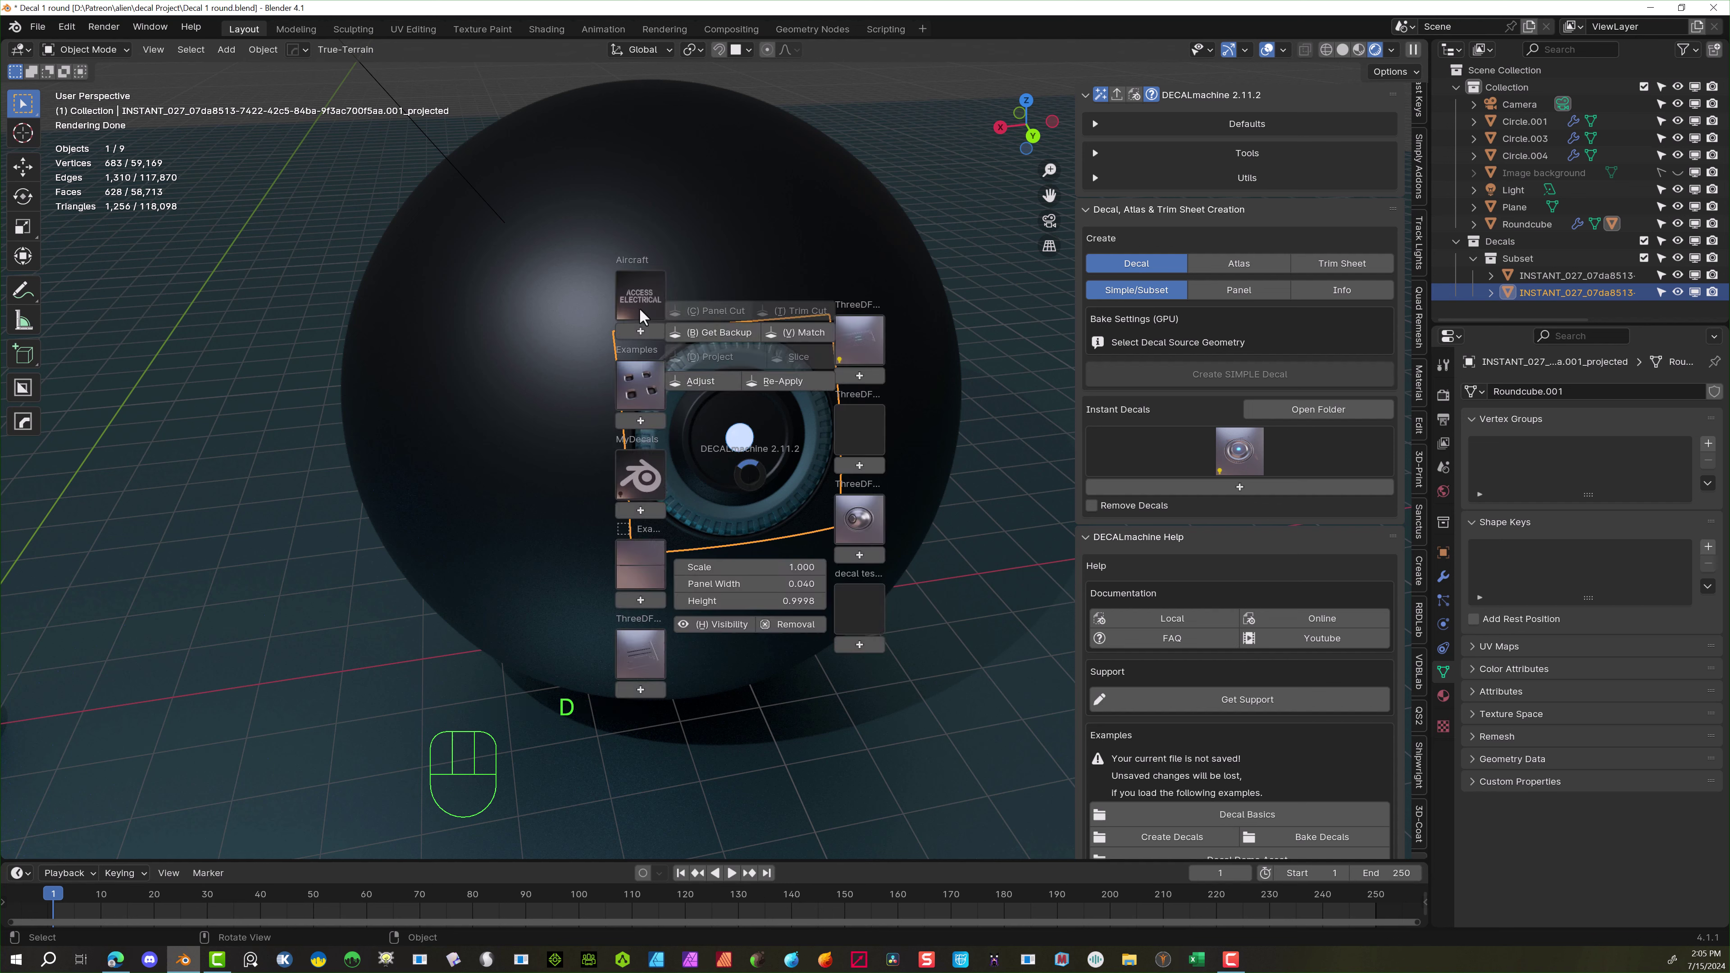
left_click(712, 382)
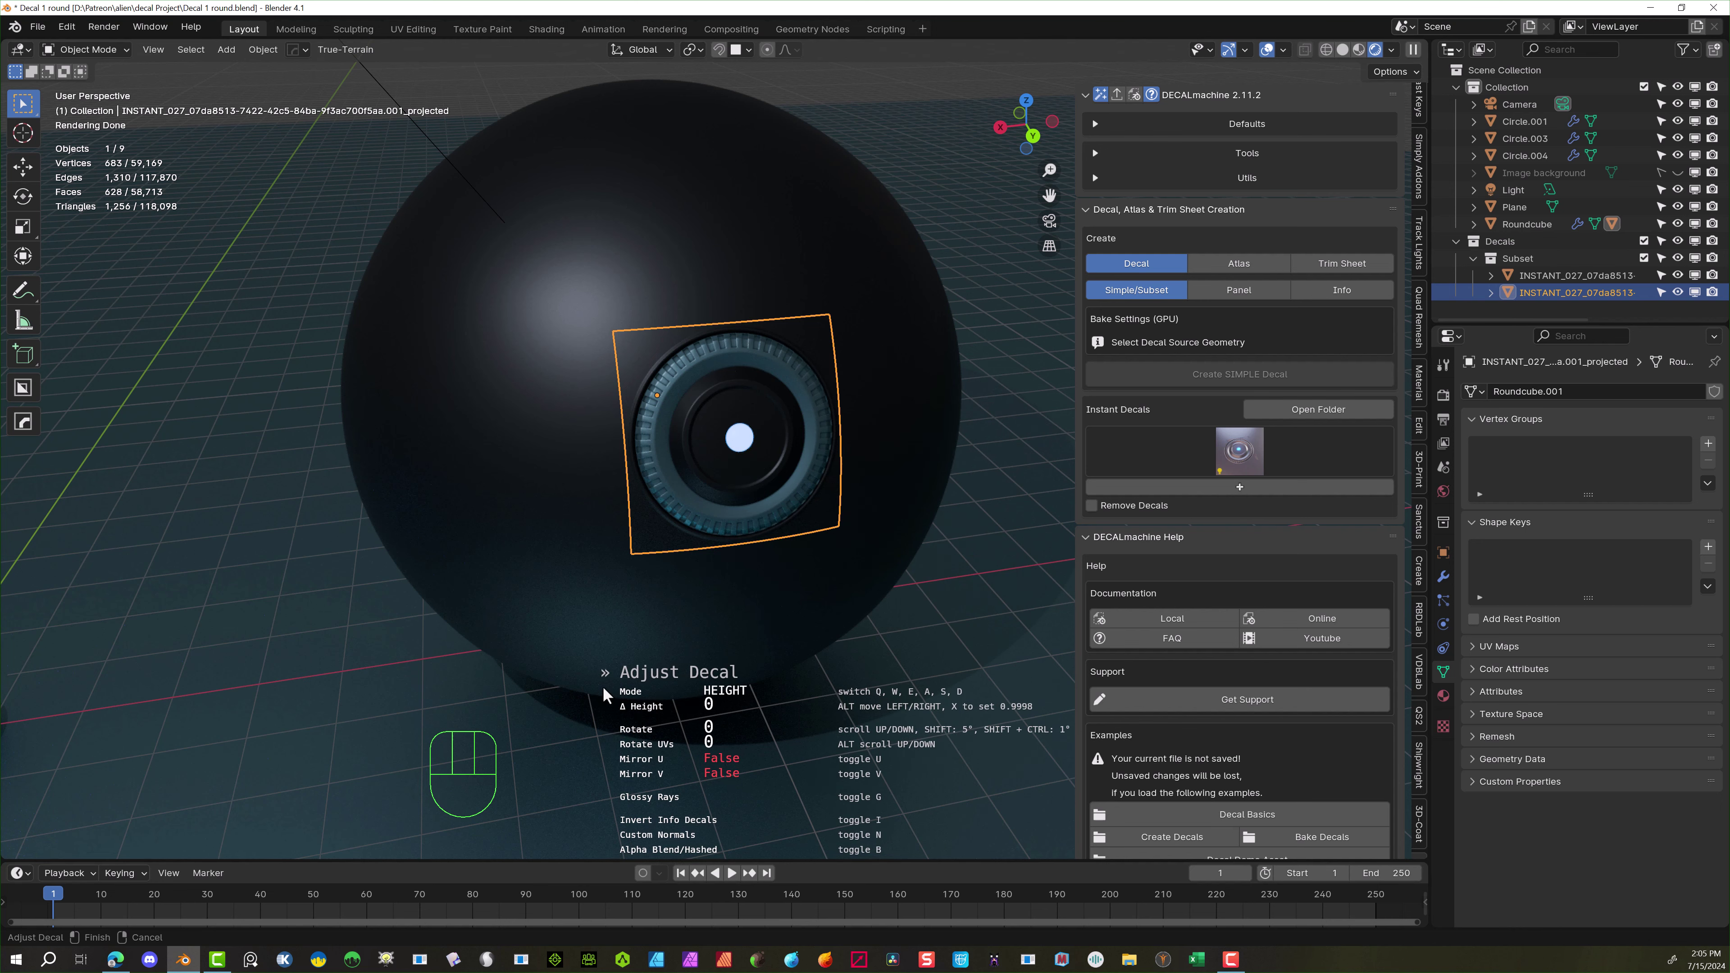
key("e")
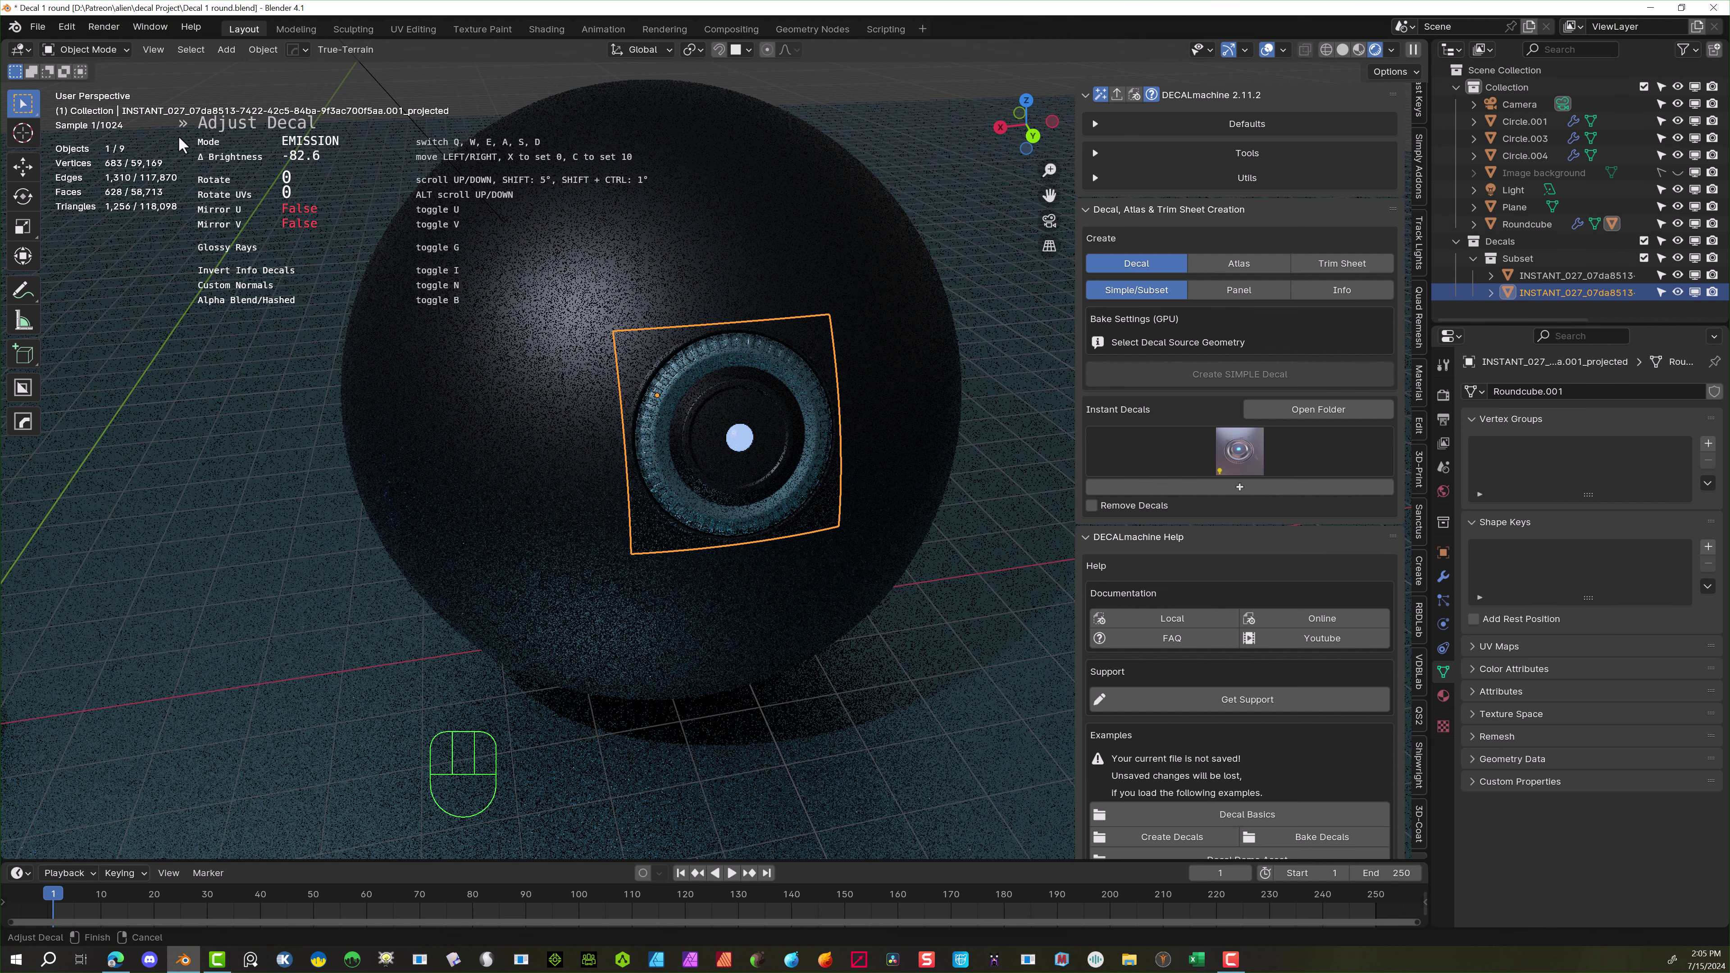
scroll(178, 135, "up", 1)
scroll(178, 134, "down", 3)
middle_click_drag(178, 134, 668, 381)
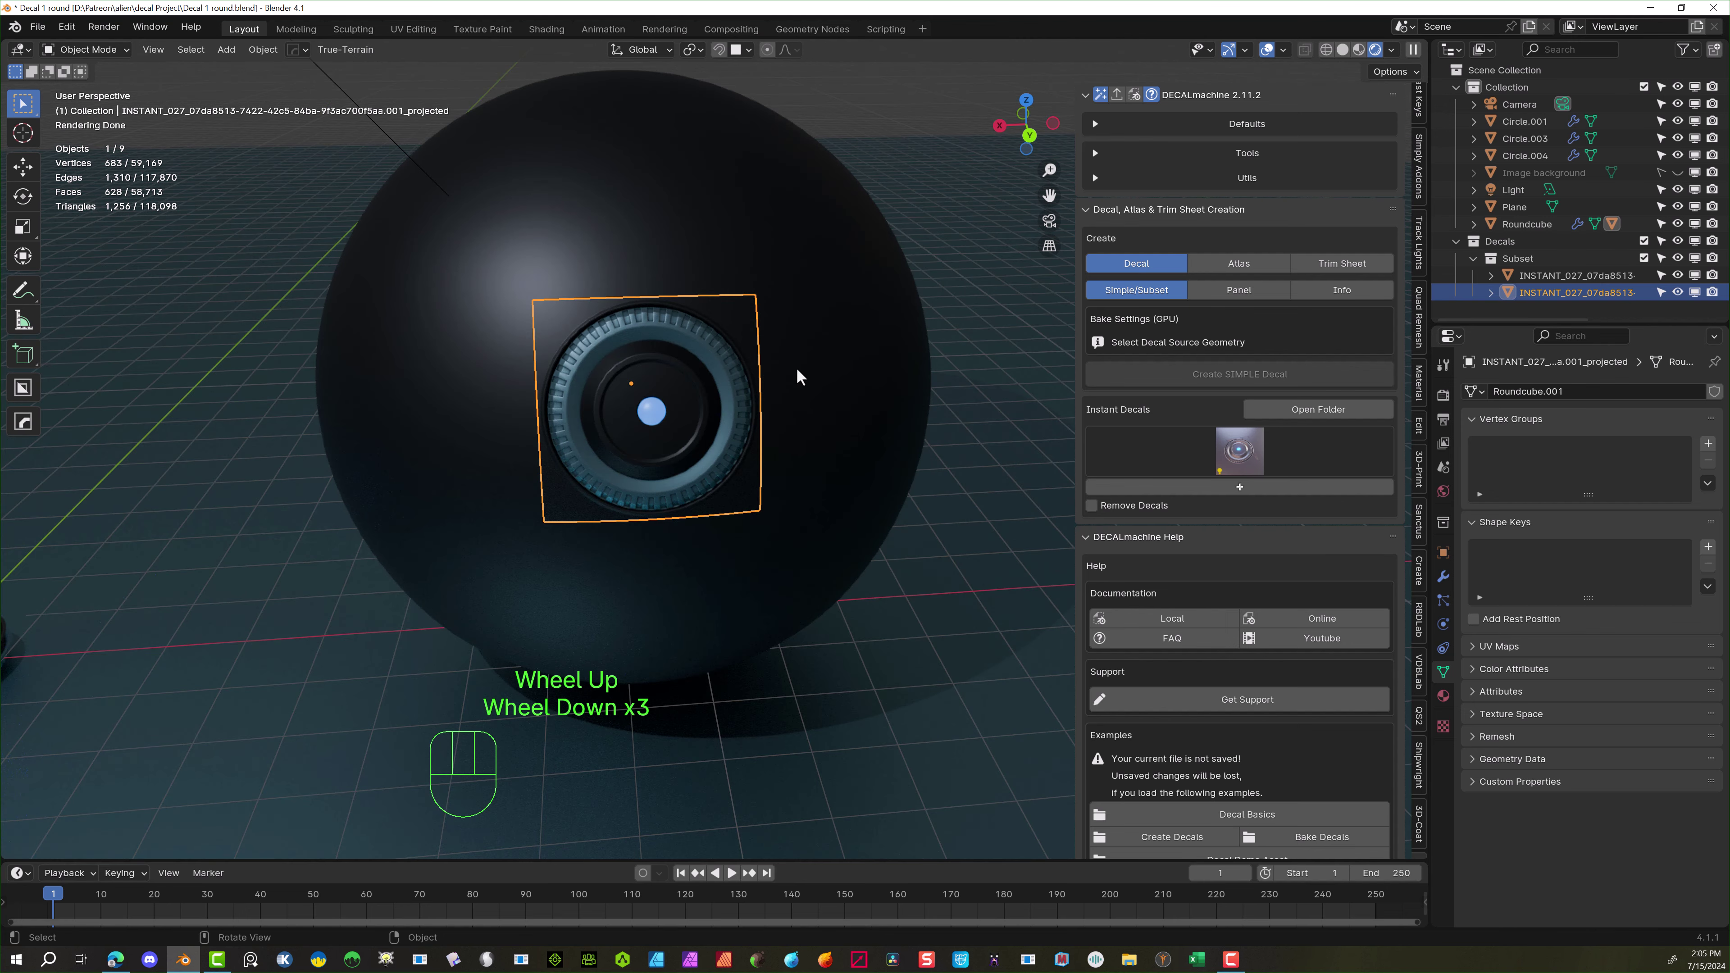
Add the original round decal above its source geometry to the ThreeDFanatic Emission decal library
scroll(783, 416, "down", 2)
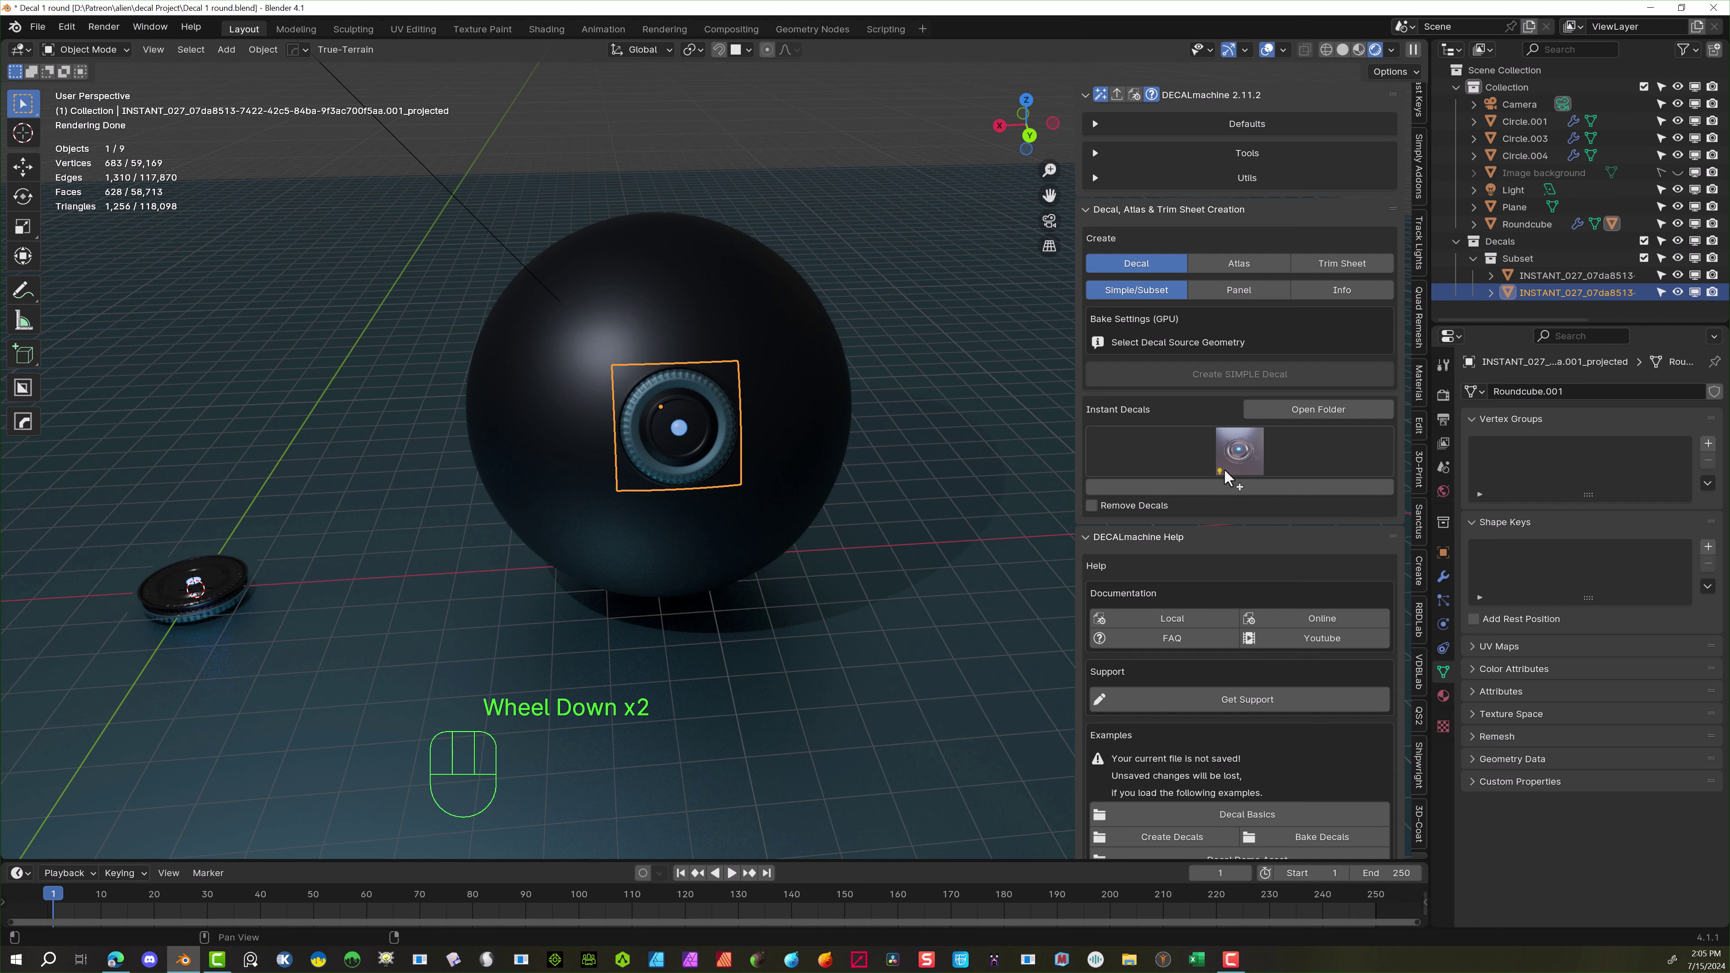
left_click(244, 580)
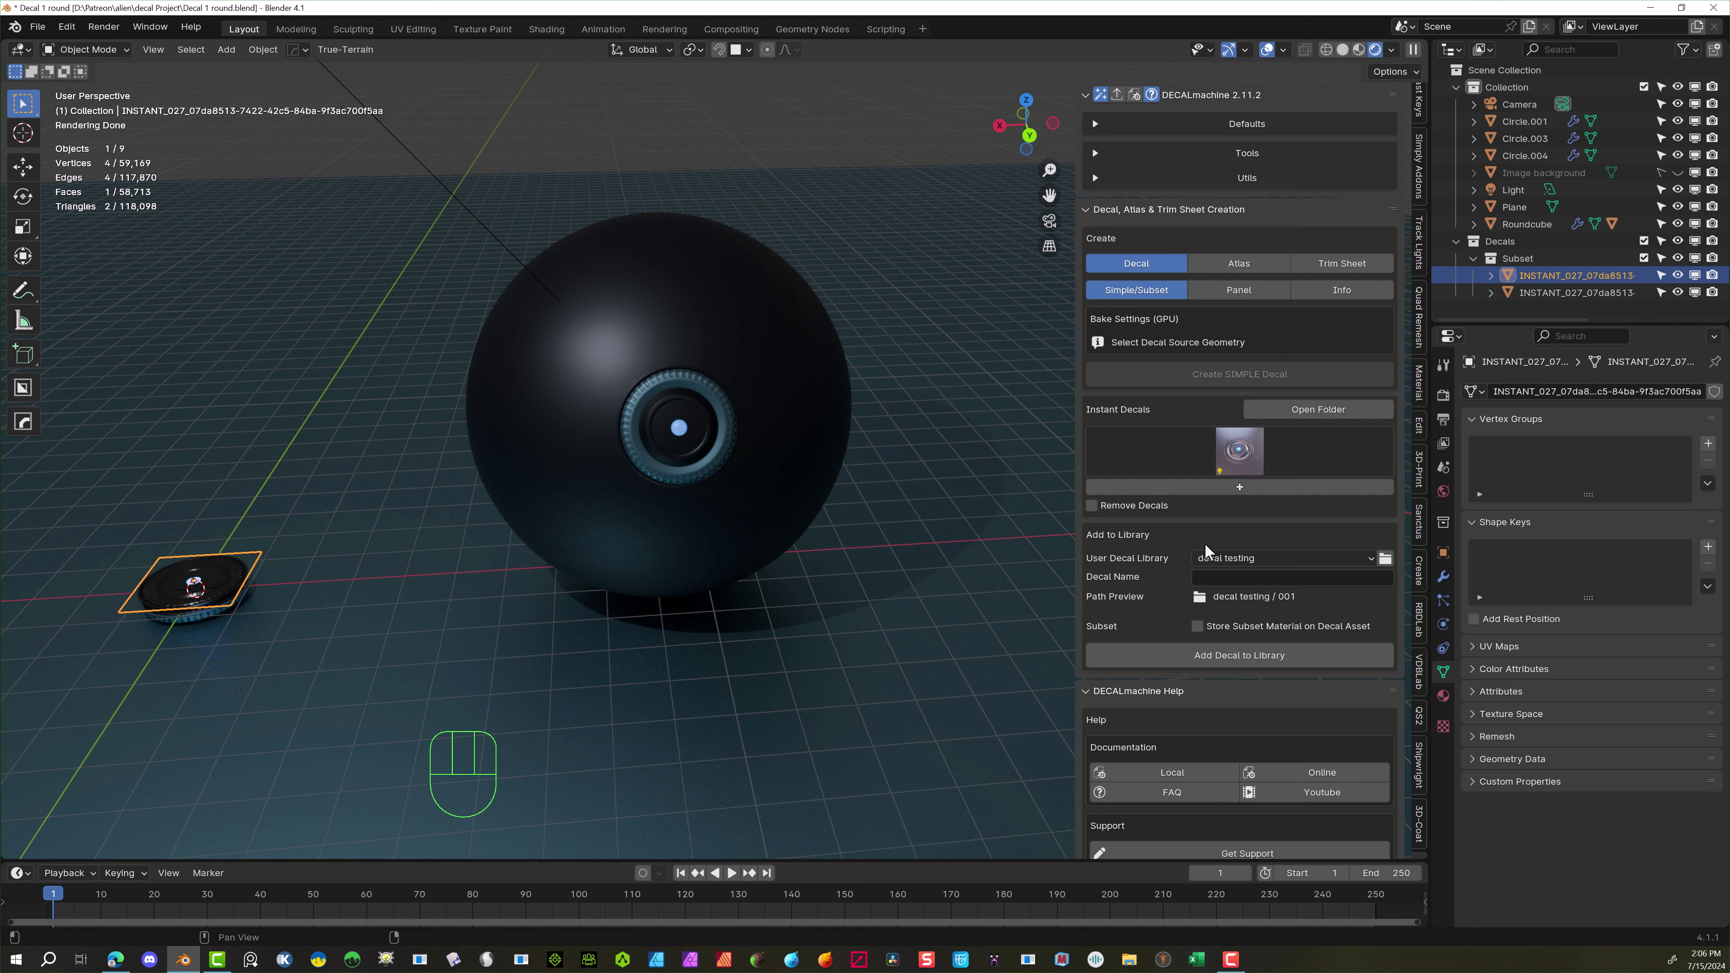
left_click(1371, 556)
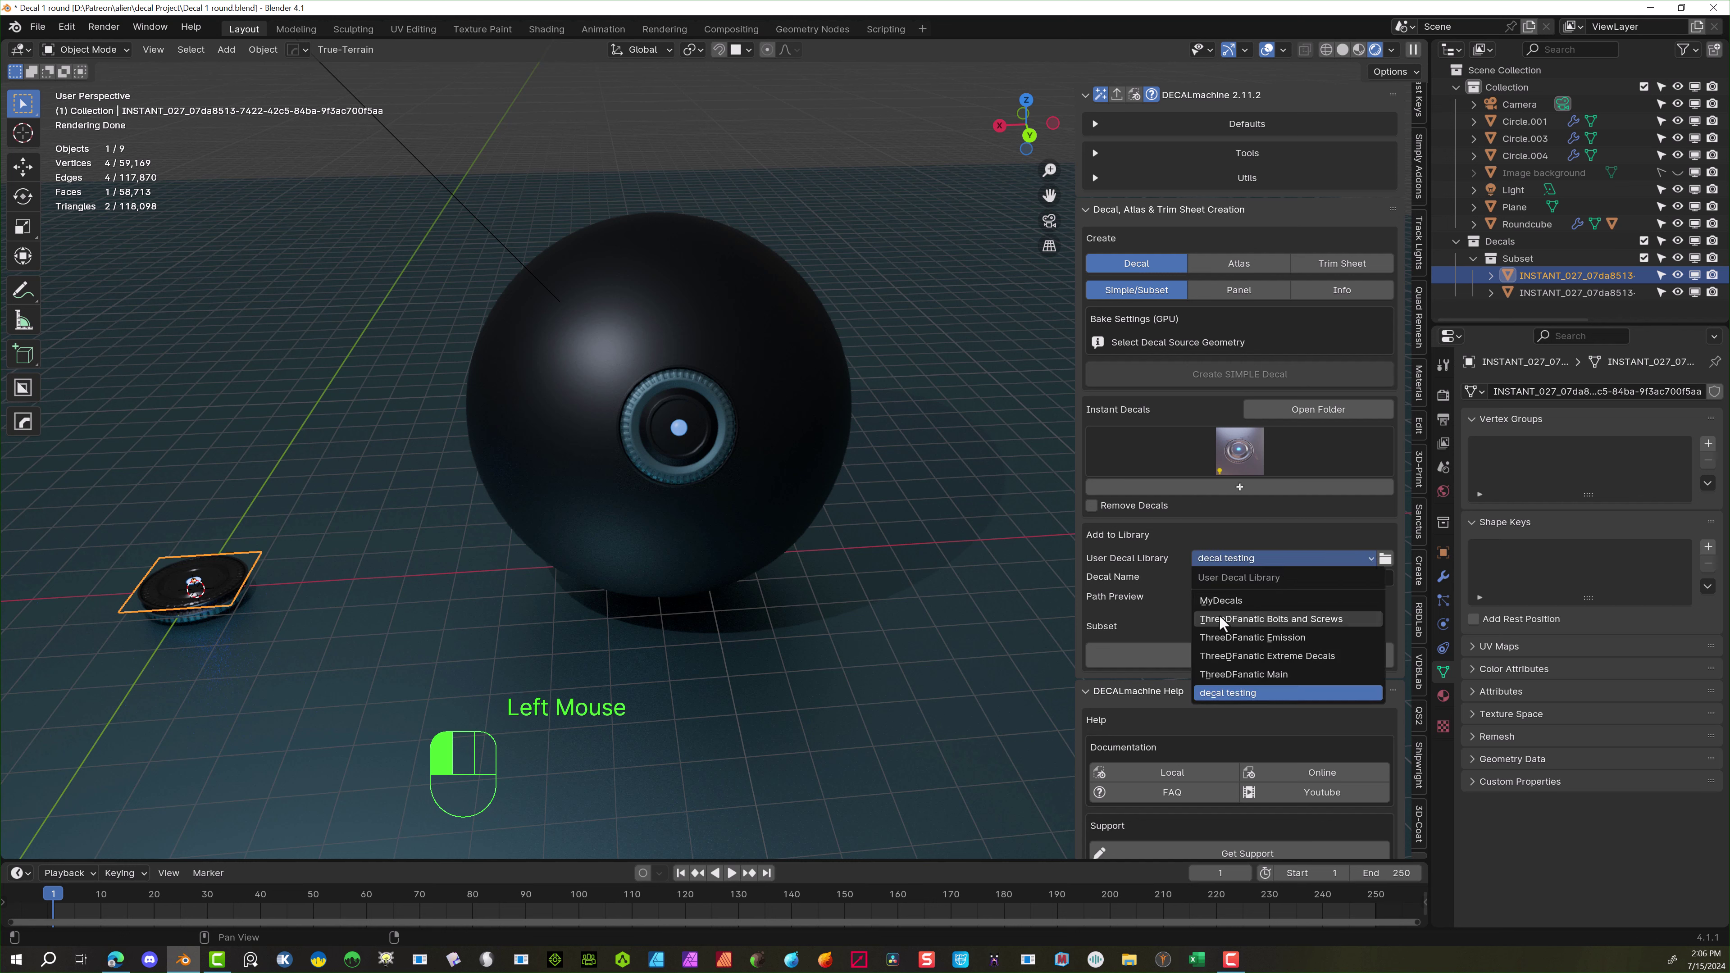
left_click(1284, 639)
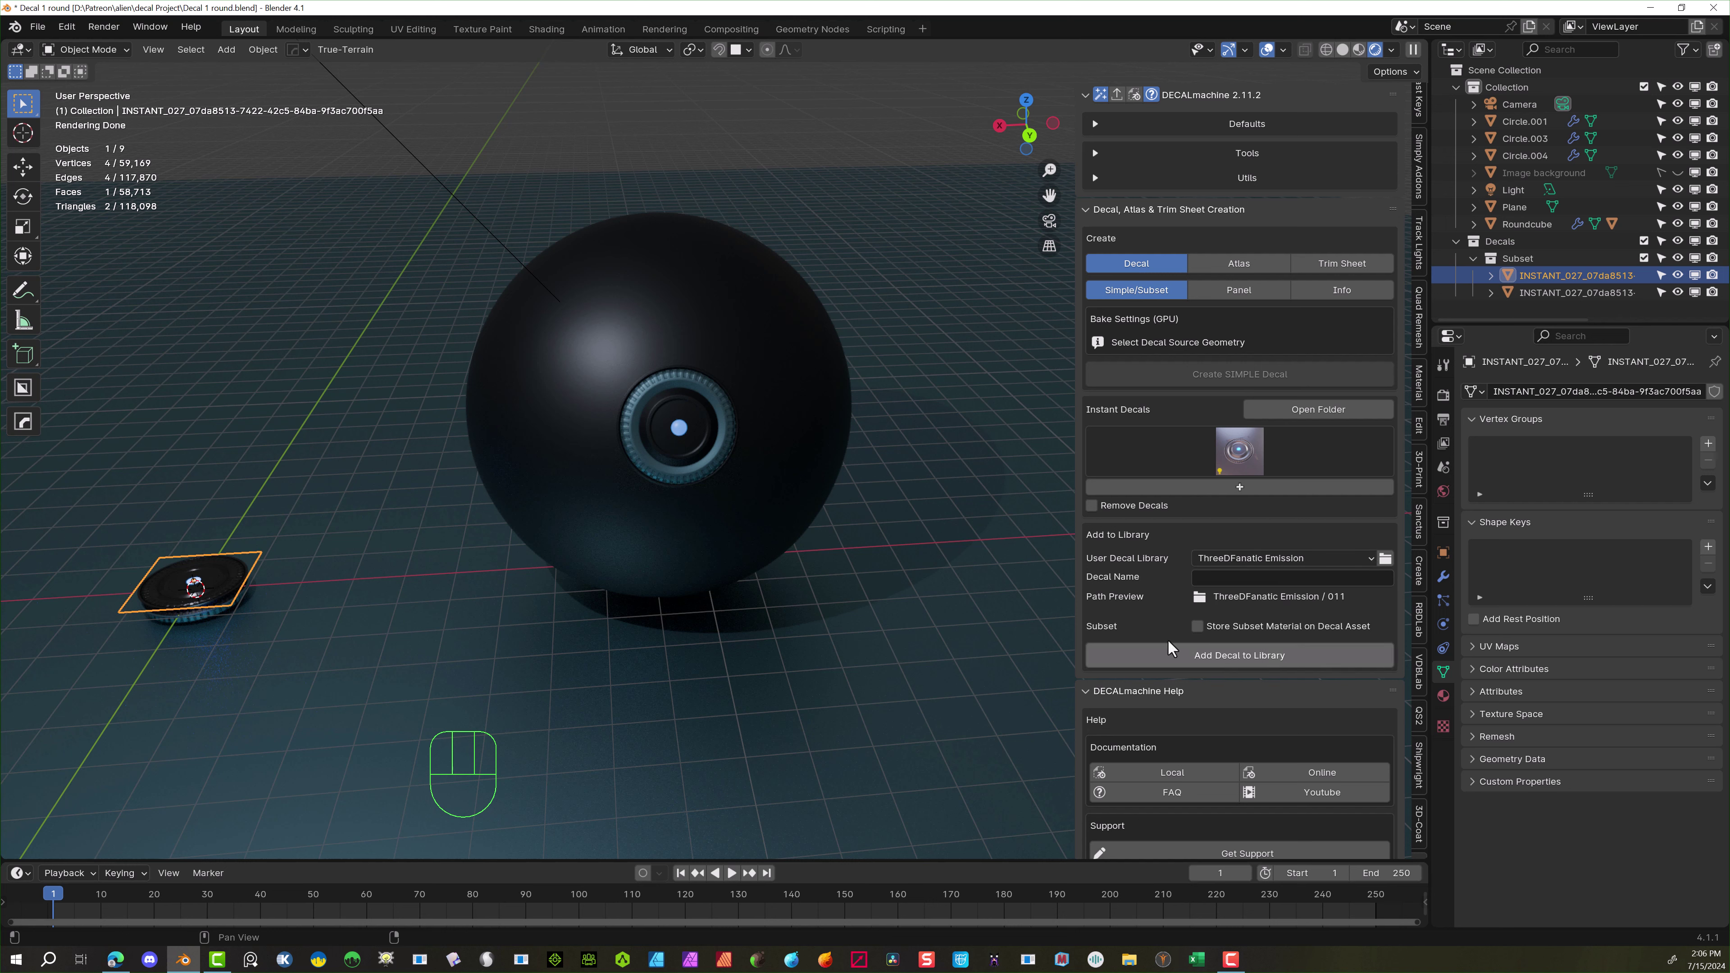
left_click(1239, 656)
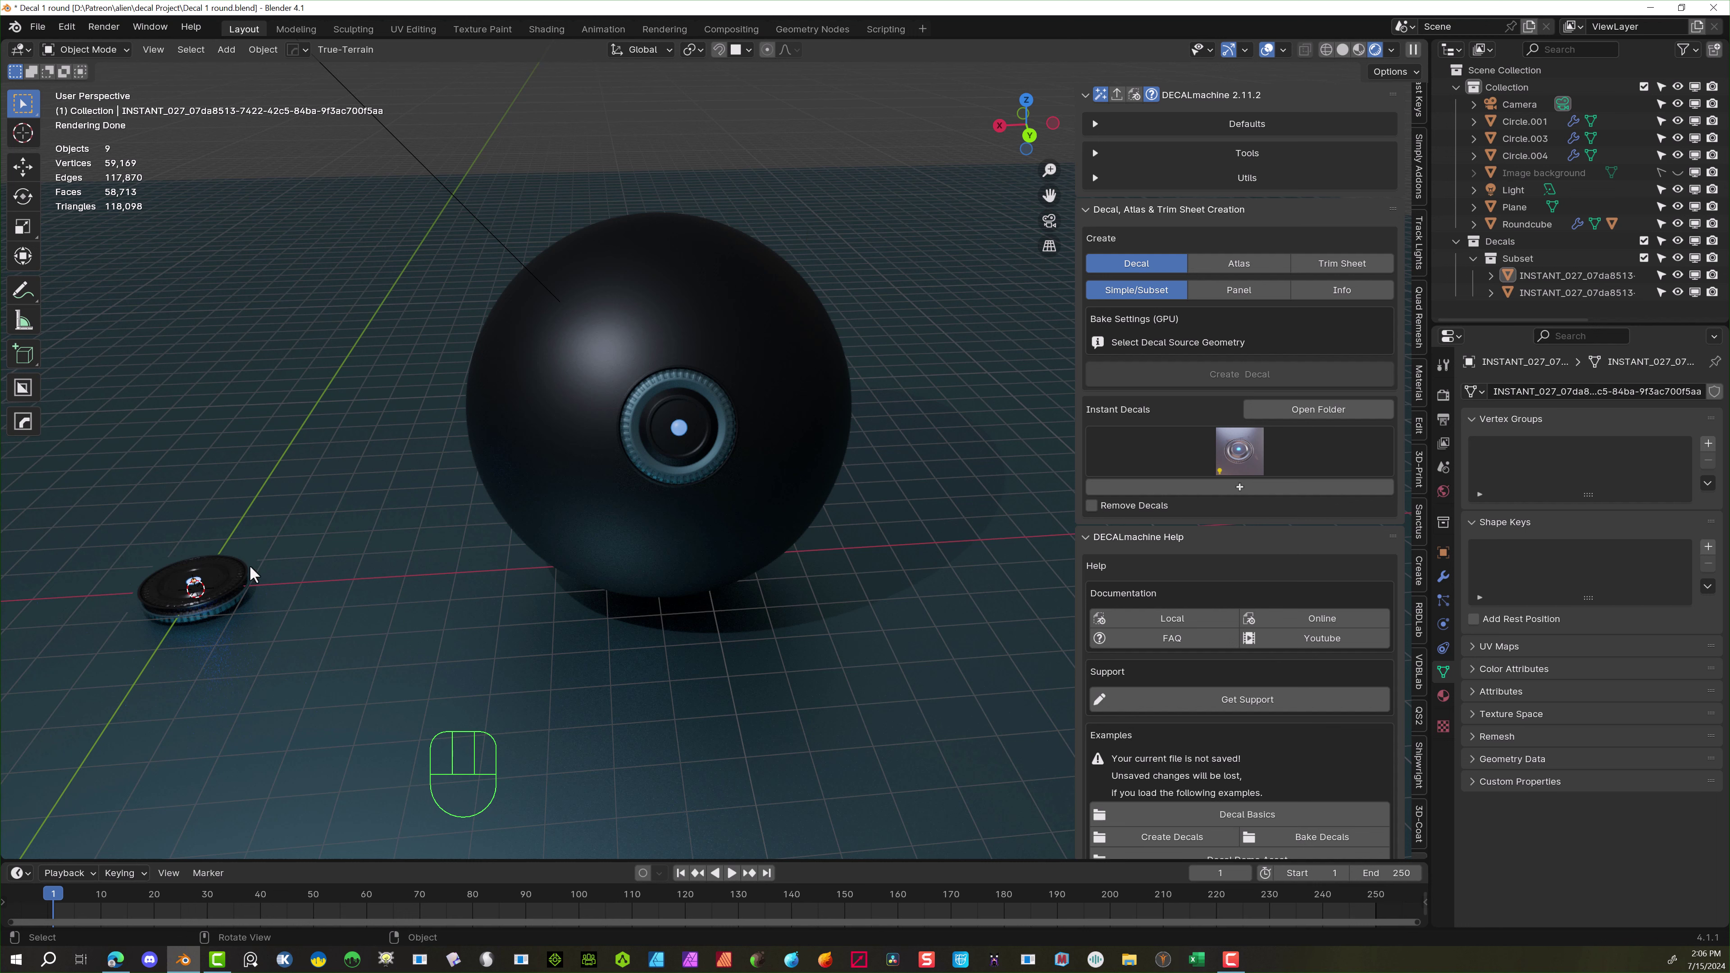
left_click(346, 595)
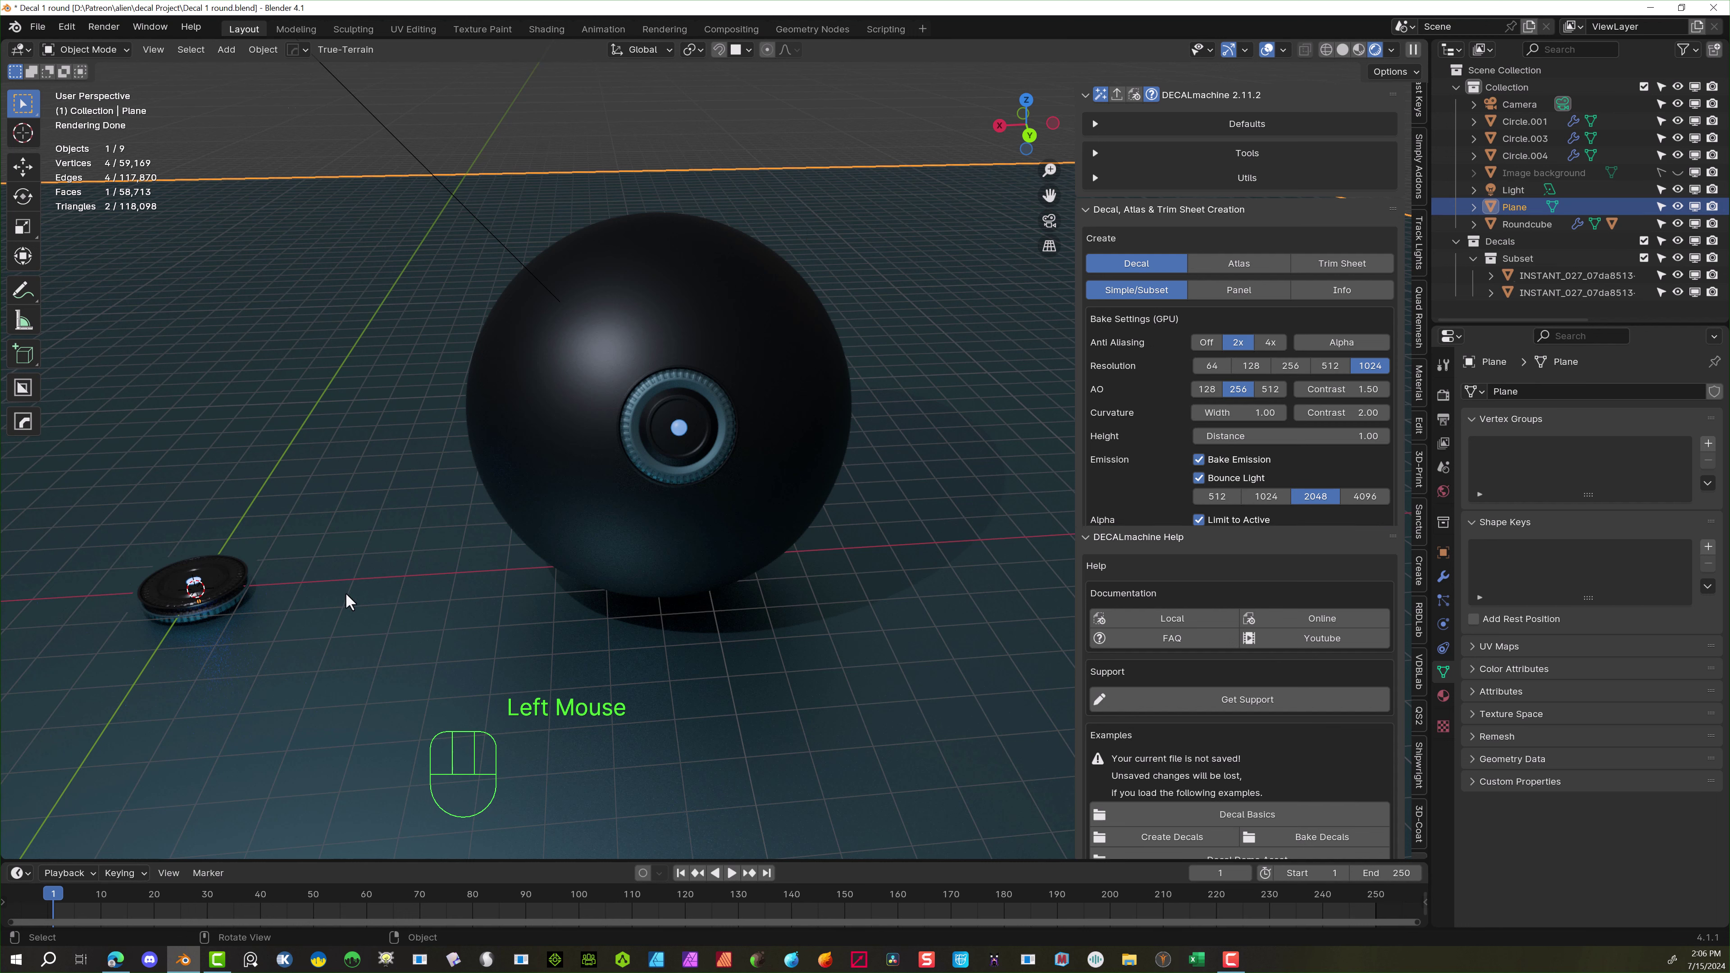
left_click(669, 458)
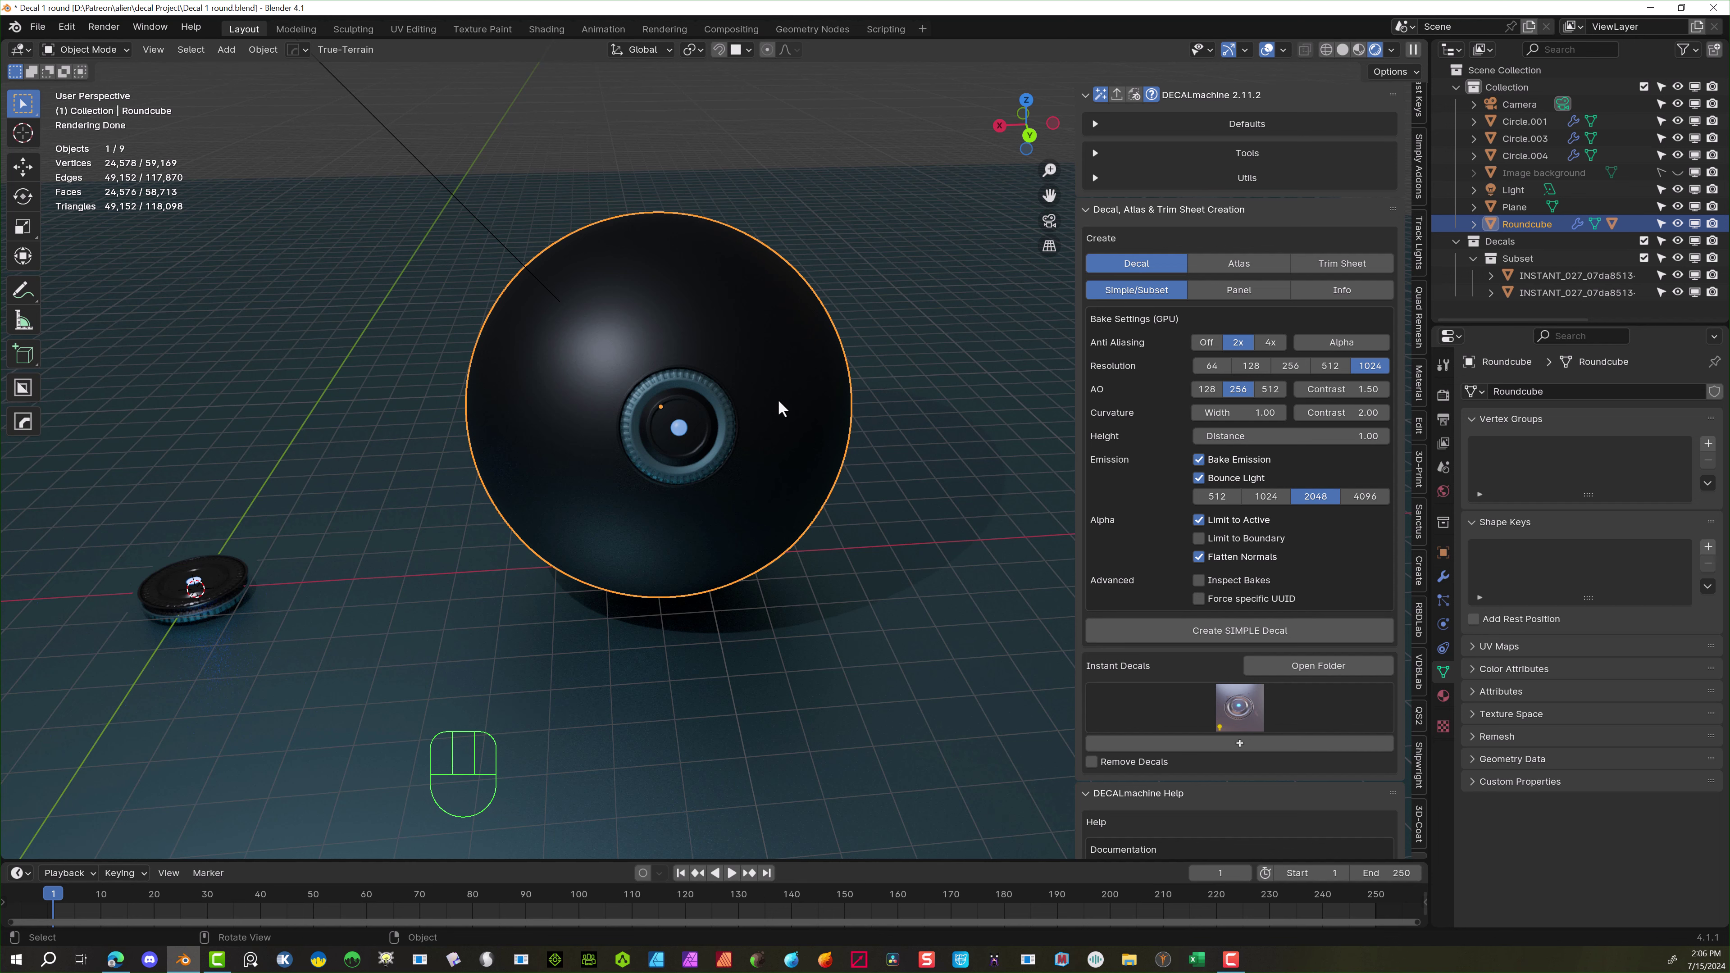
key("Delete")
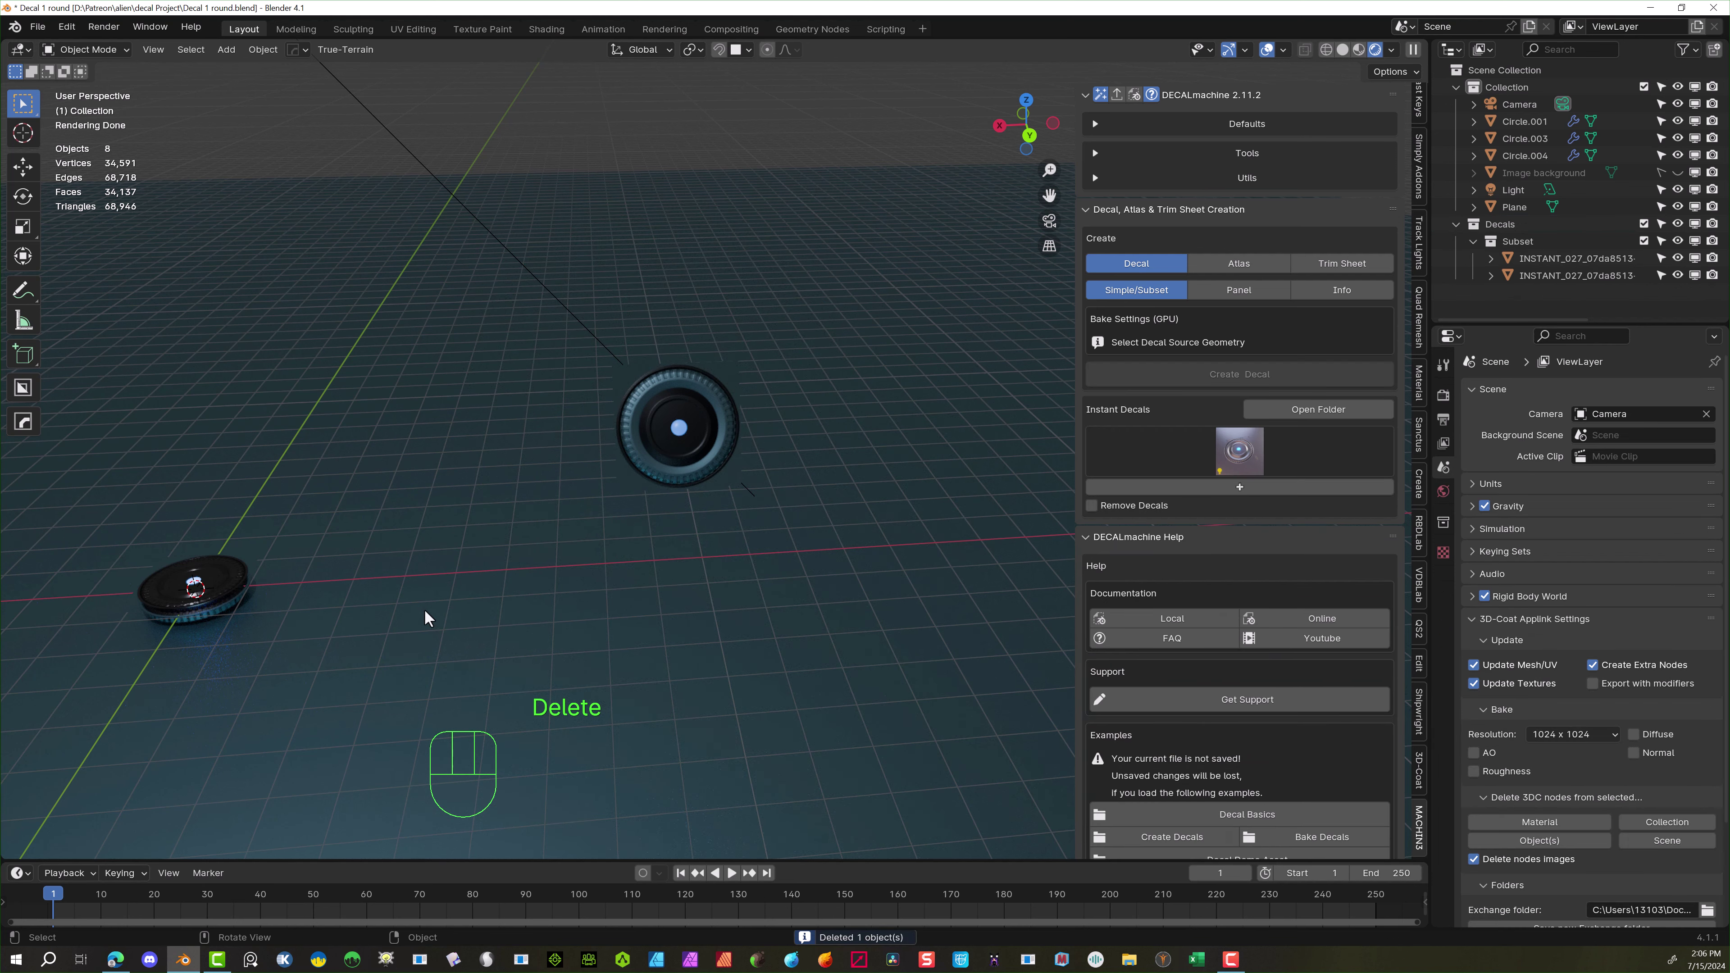
key("ctrl+z")
Delete the projected round decal from the large sphere, keeping the sphere itself
left_click(672, 490)
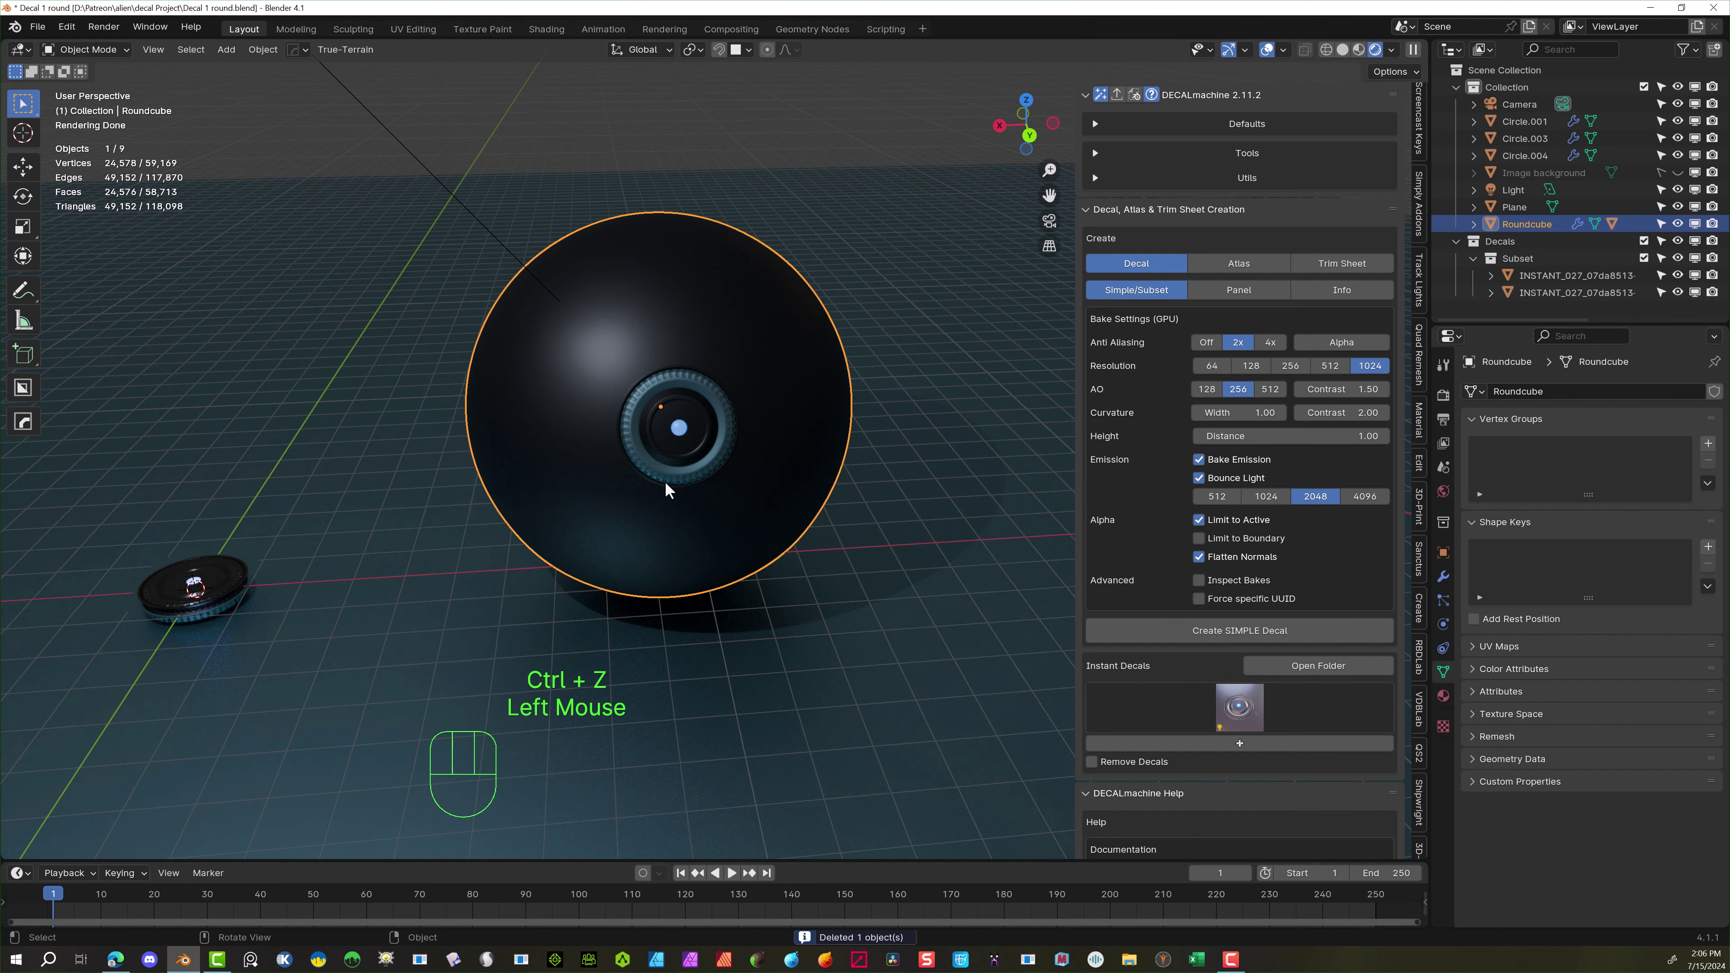
left_click(667, 482)
left_click(668, 448)
left_click(671, 441)
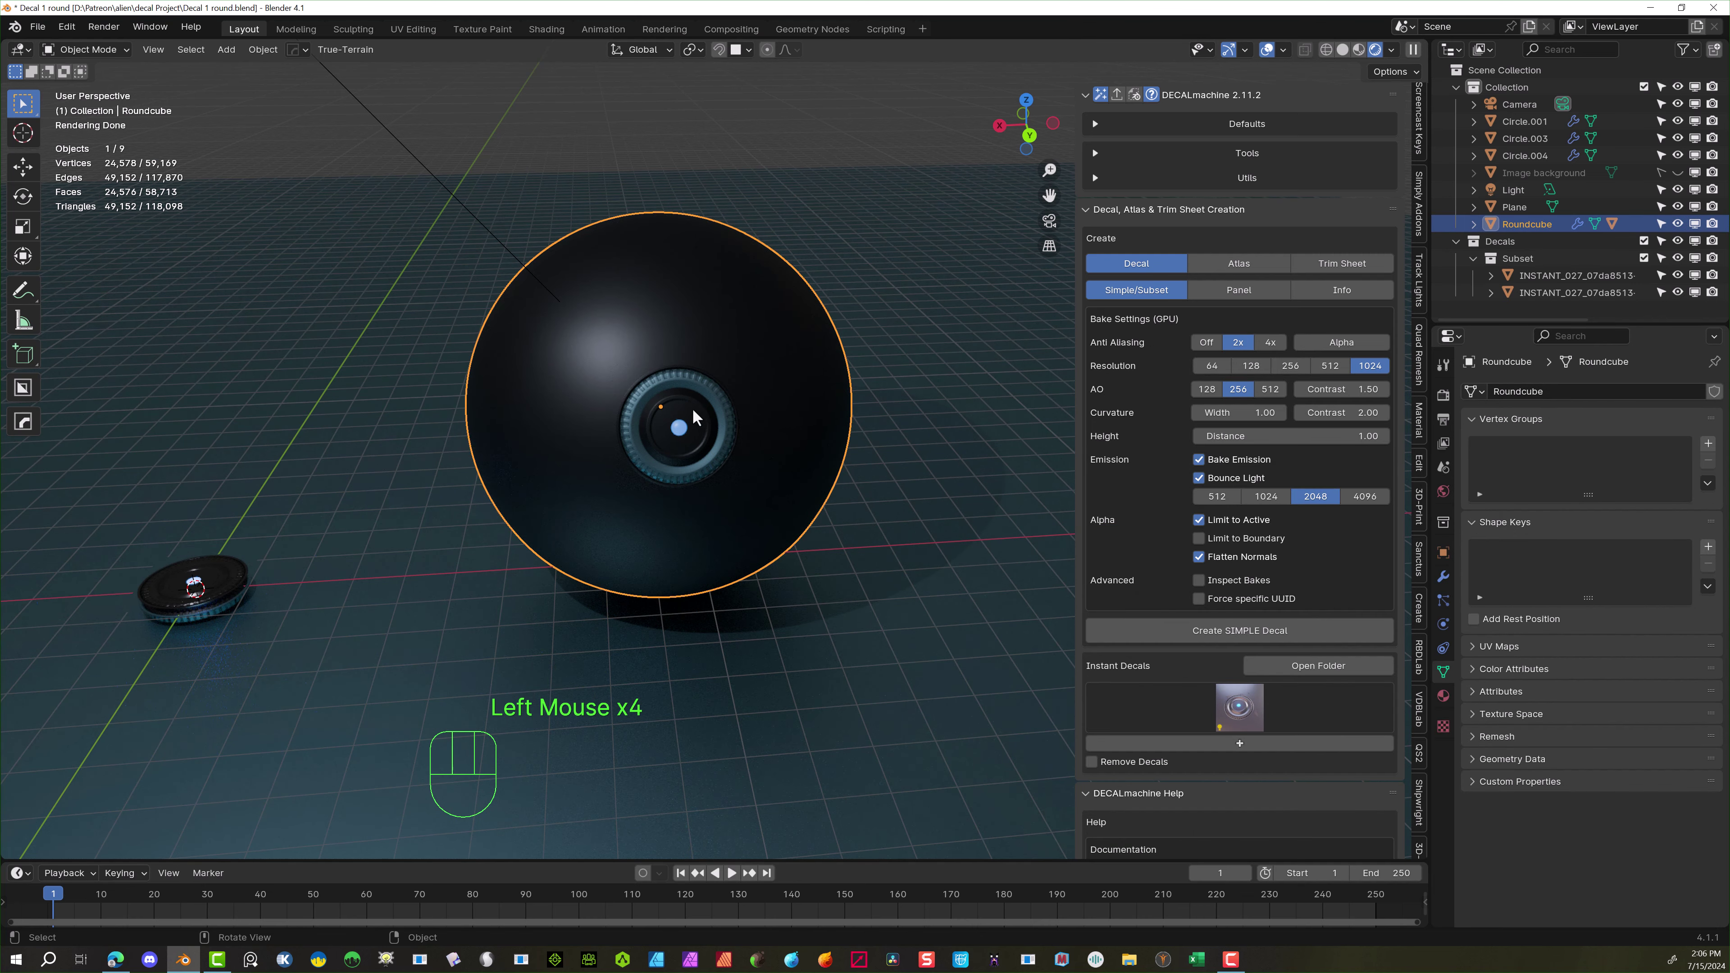
left_click(698, 406)
left_click(813, 405)
left_click(712, 414)
left_click(712, 414)
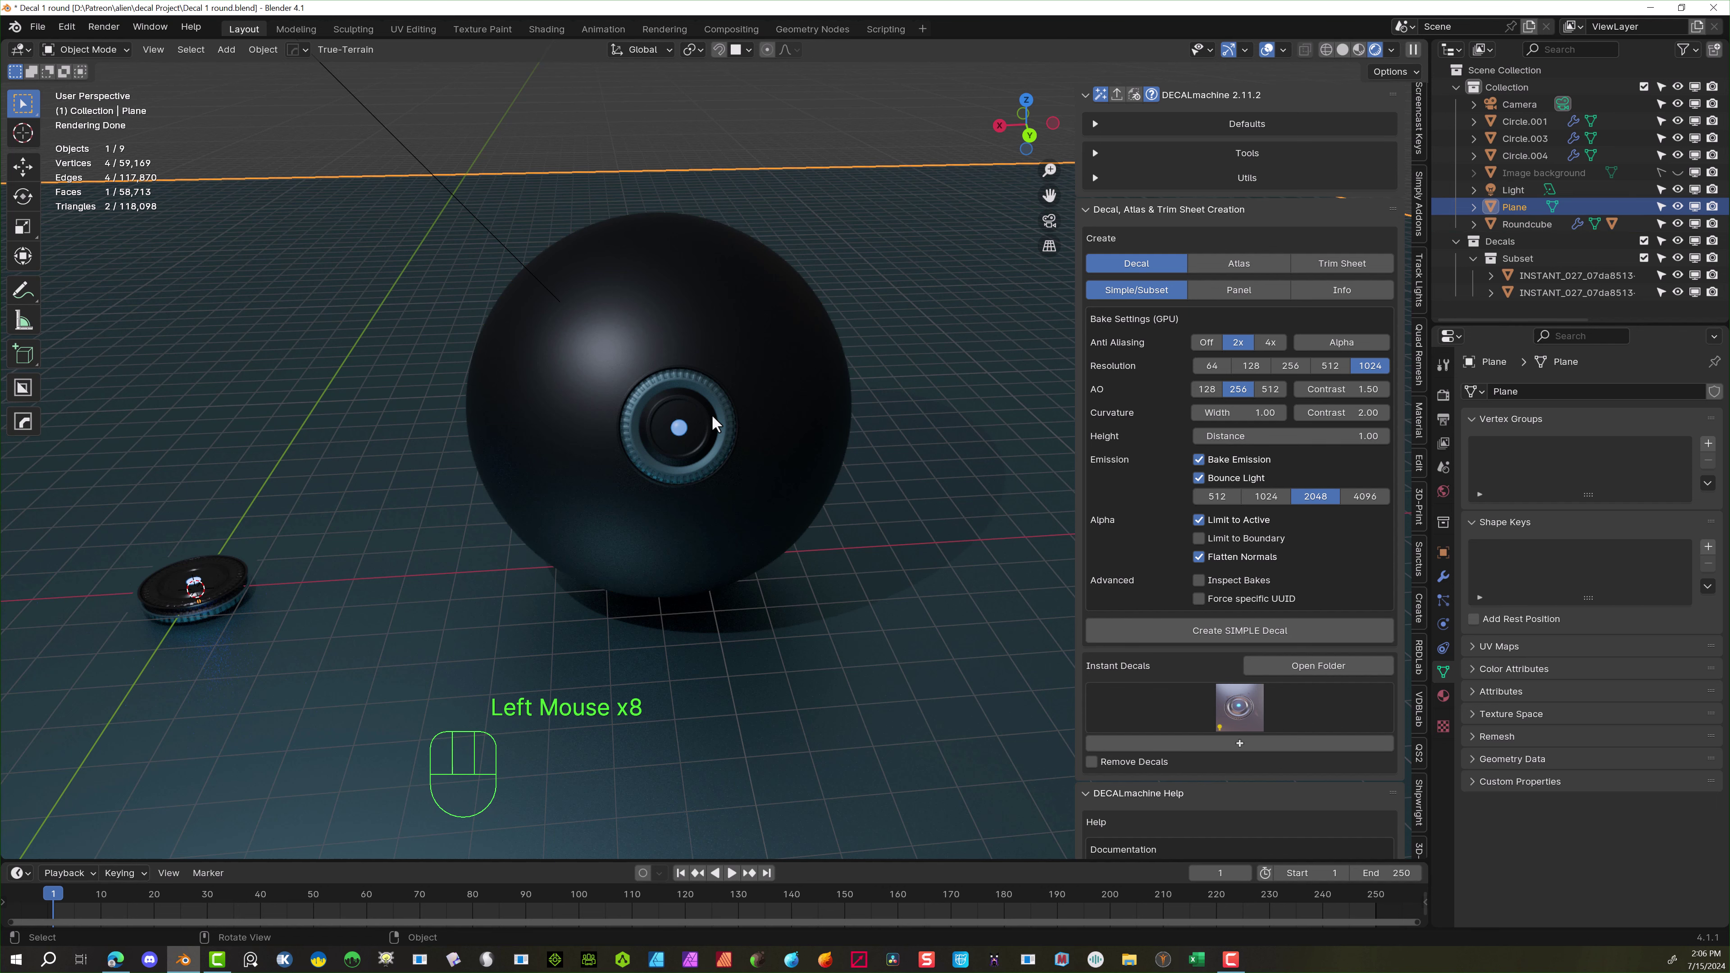
left_click(711, 414)
left_click(711, 414)
left_click(710, 416)
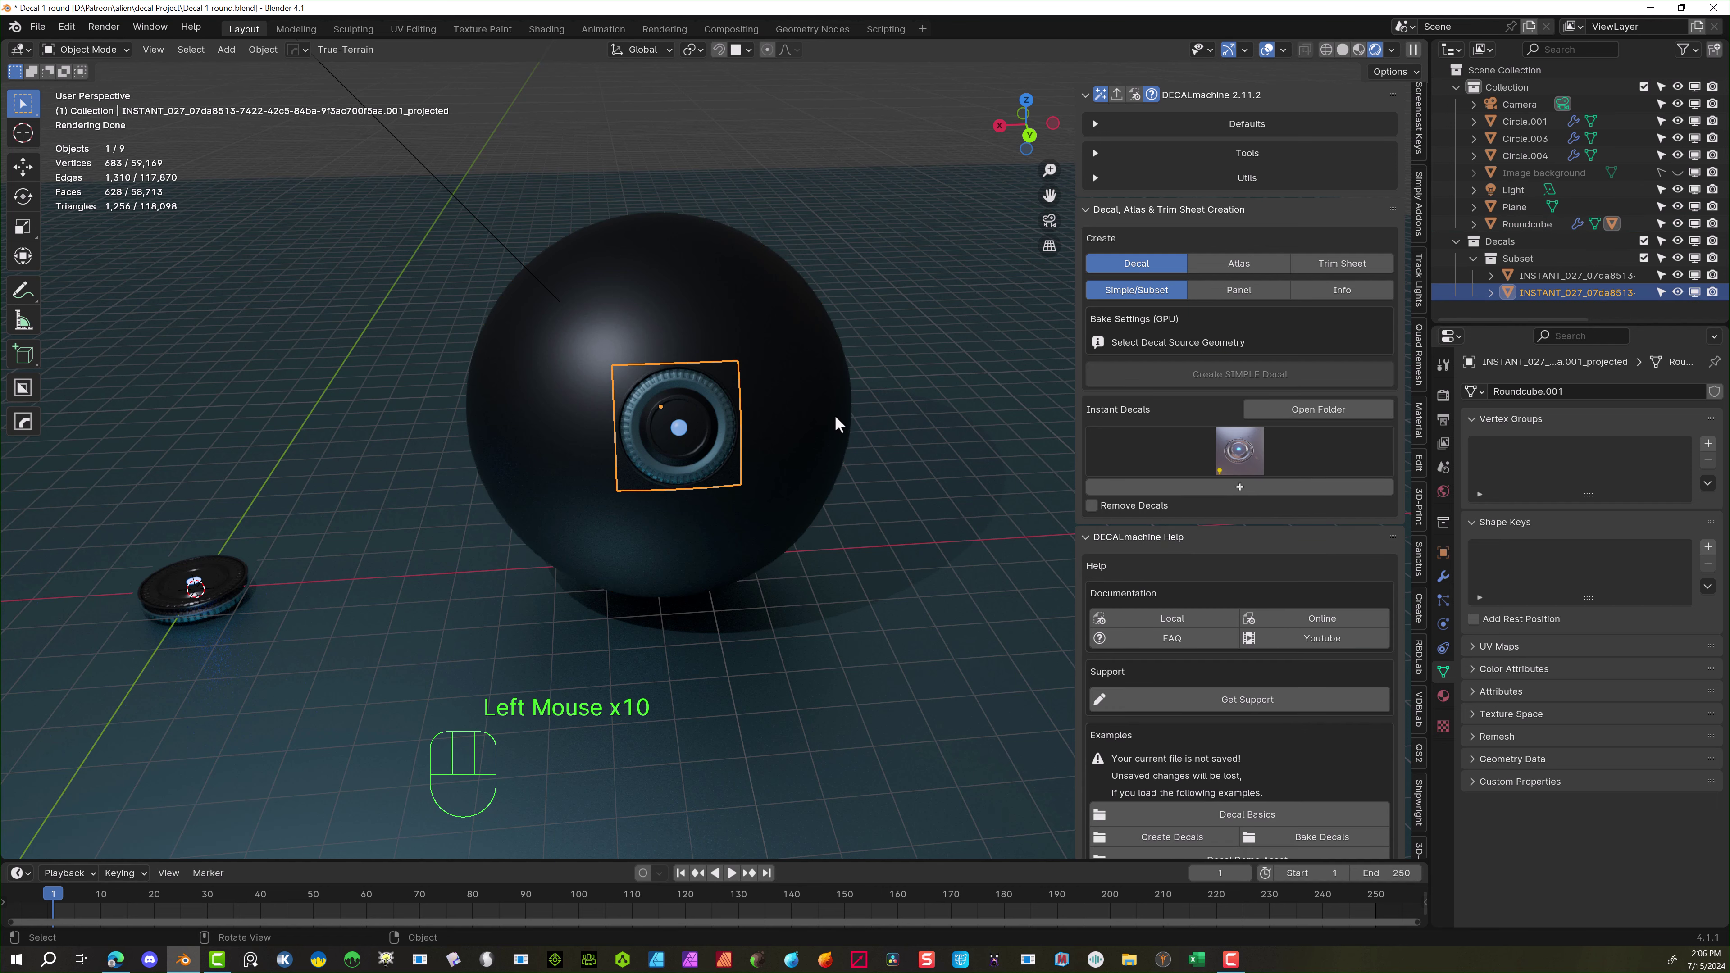
key("Delete")
Box-select the original round decal together with its source geometry beside the sphere
left_click(361, 475)
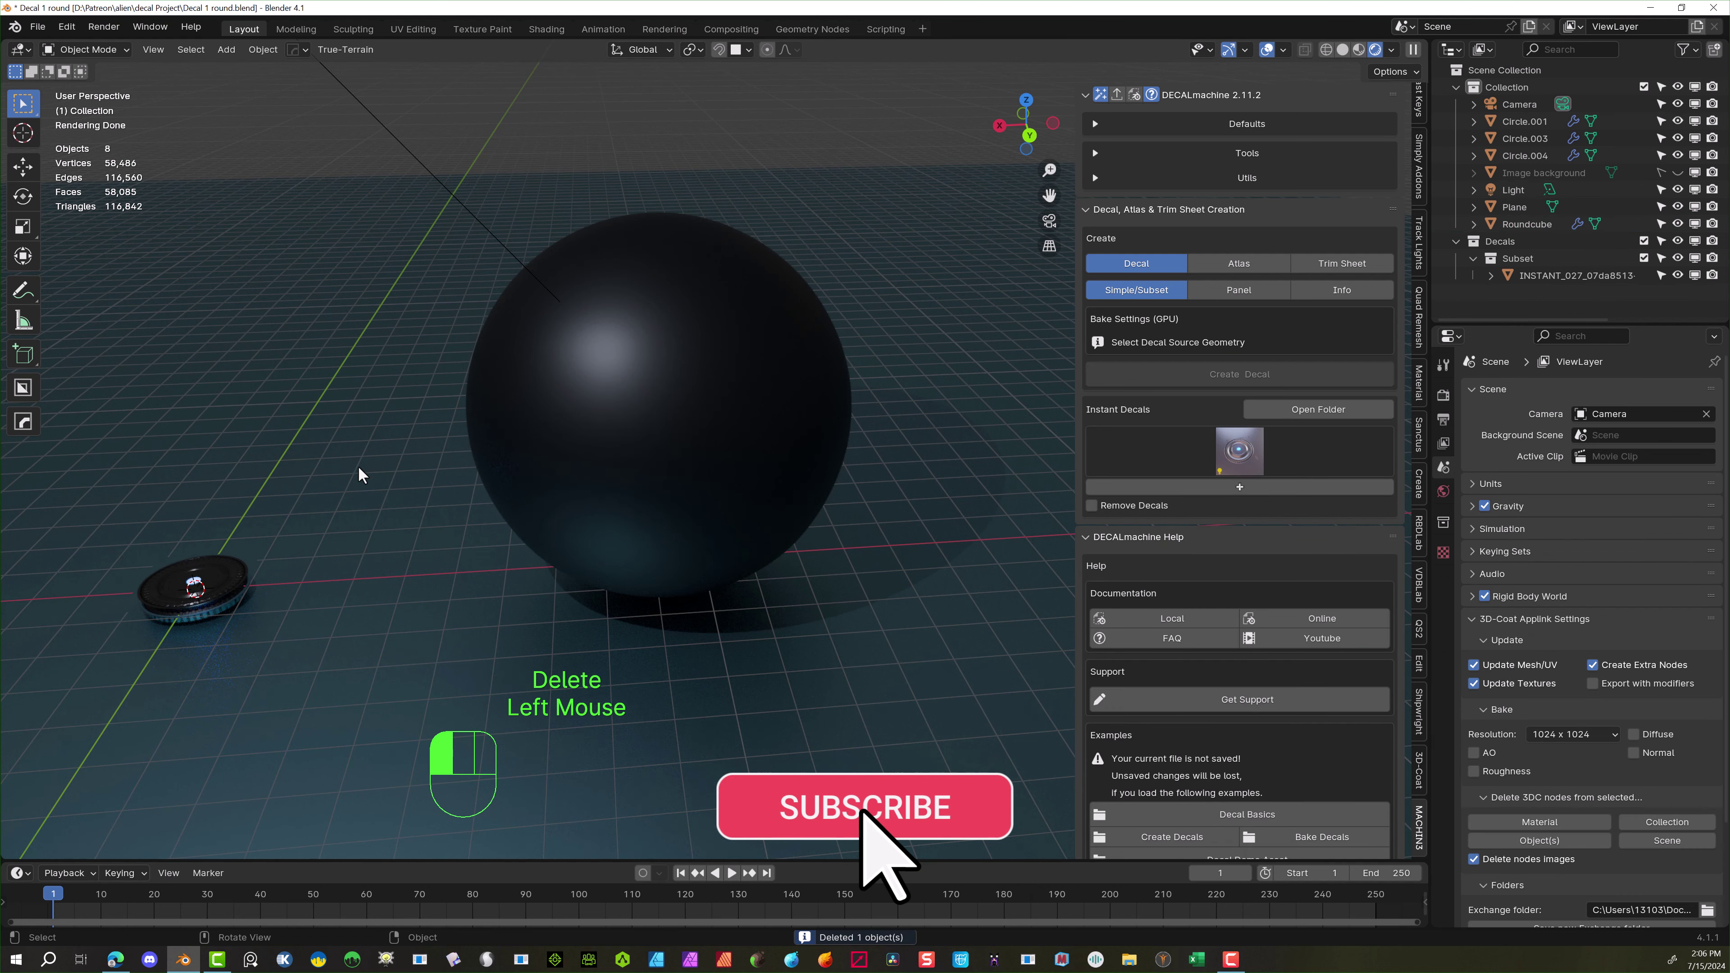
left_click_drag(358, 465, 70, 719)
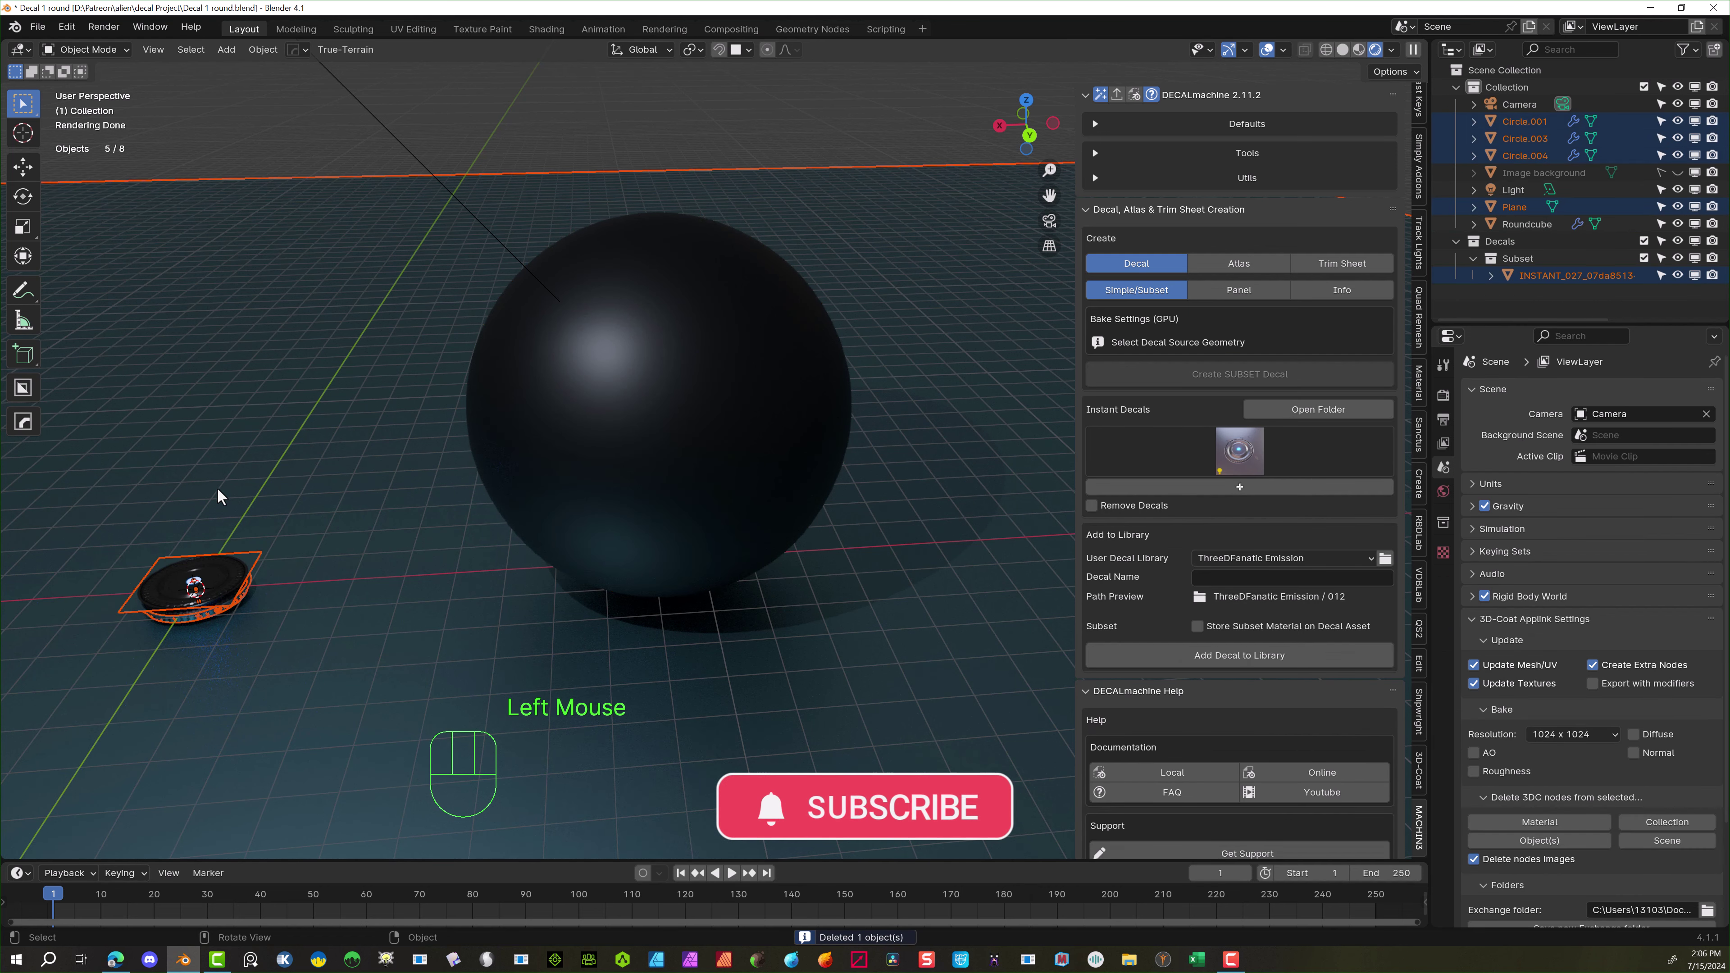